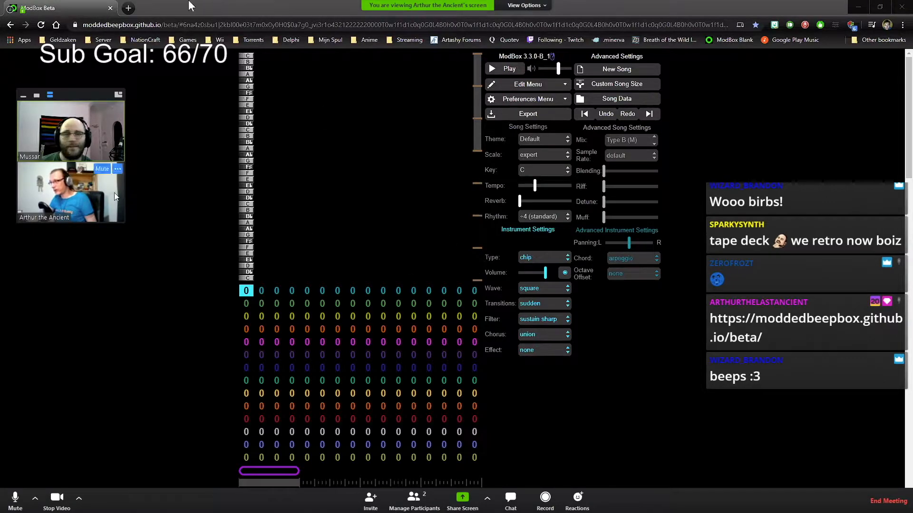
Assign pattern 1 to the first channel's first bar so its six melody notes appear
drag(78, 87, 826, 50)
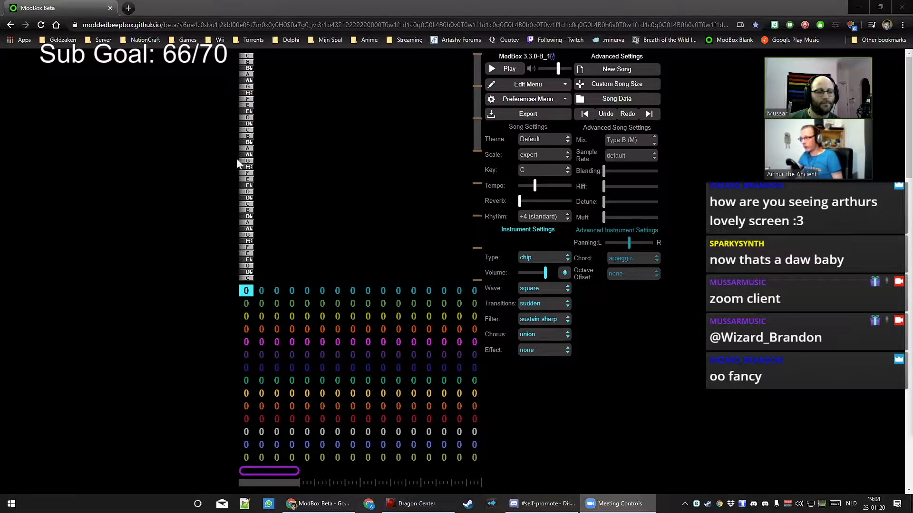
click(529, 100)
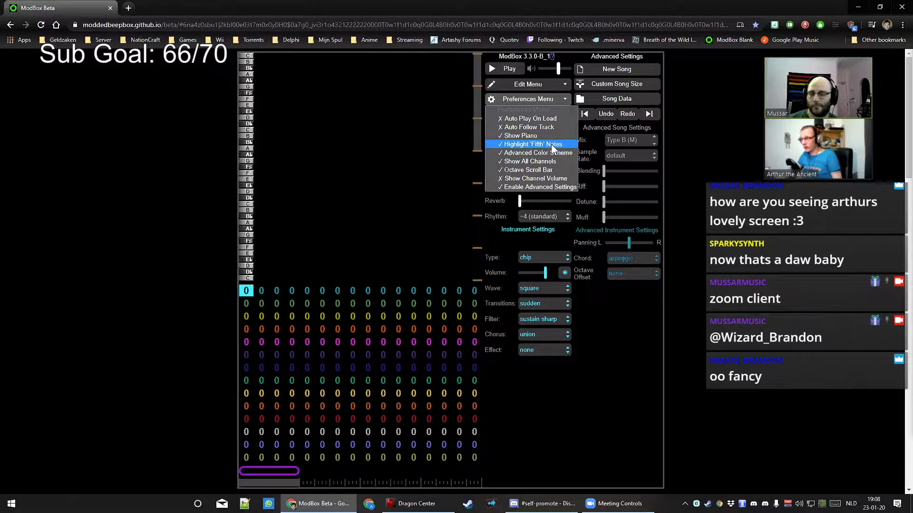
mouse_move(480, 141)
mouse_down()
mouse_move(474, 205)
mouse_move(478, 125)
mouse_move(480, 135)
mouse_up()
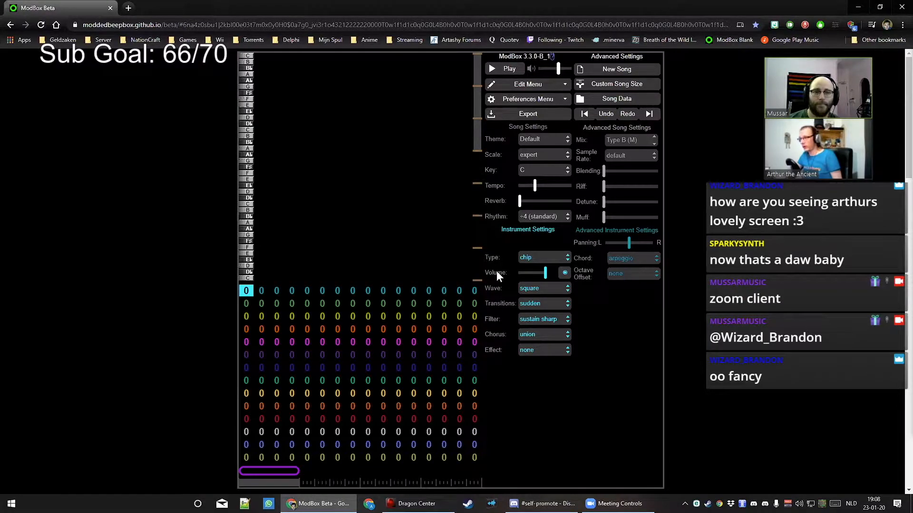
key(1)
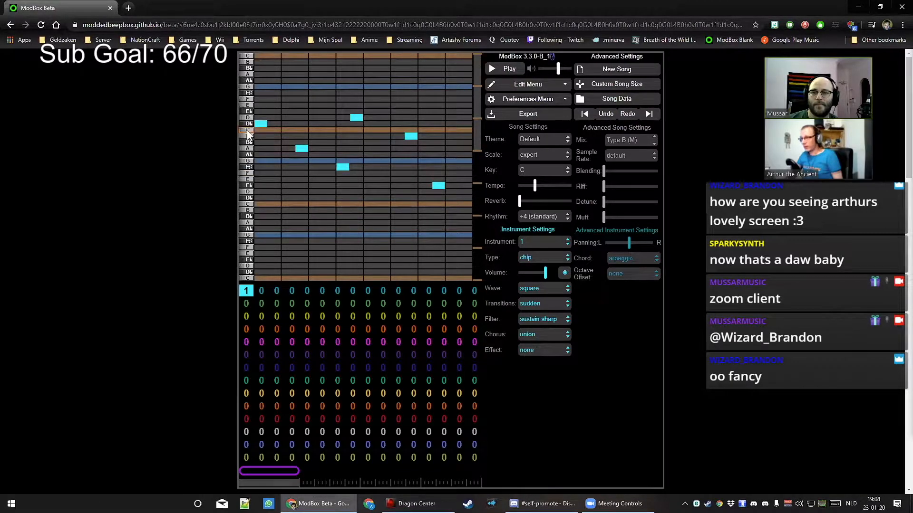
Play and stop the pattern 1 melody, then bring up the Custom Song Size dialog
click(512, 76)
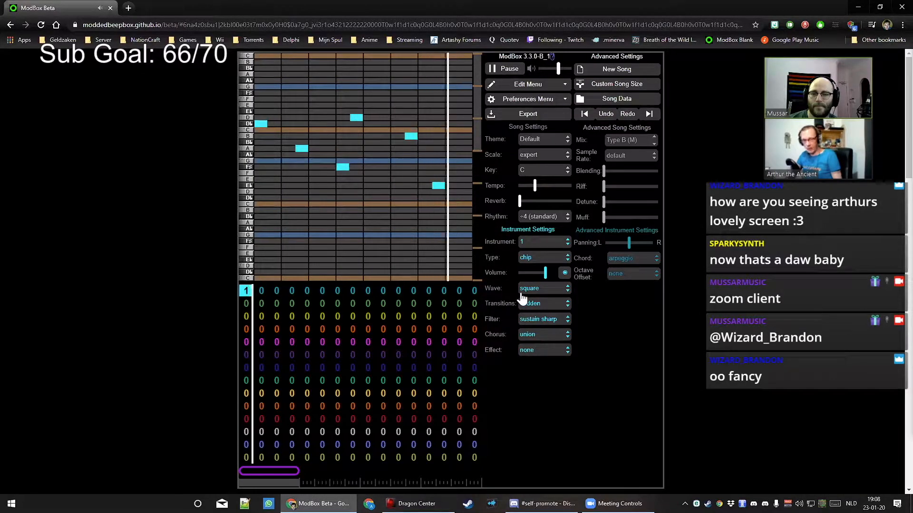
click(505, 69)
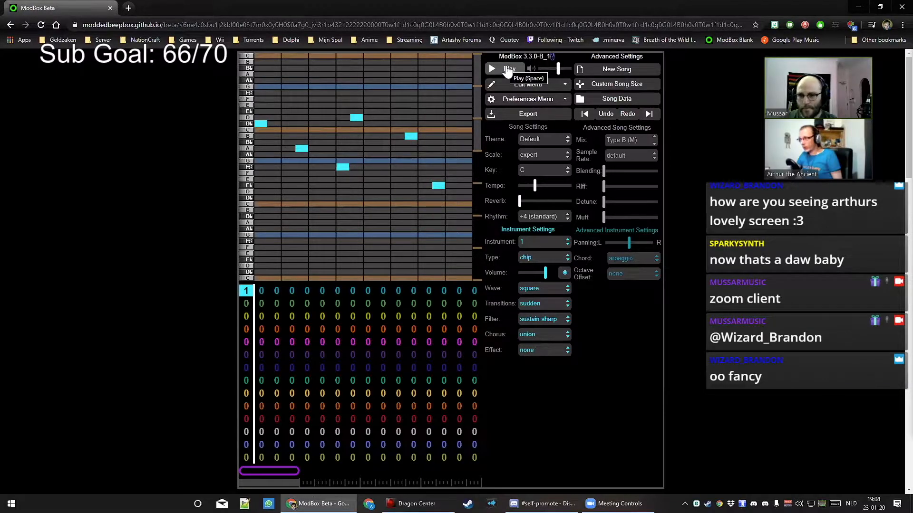
click(598, 86)
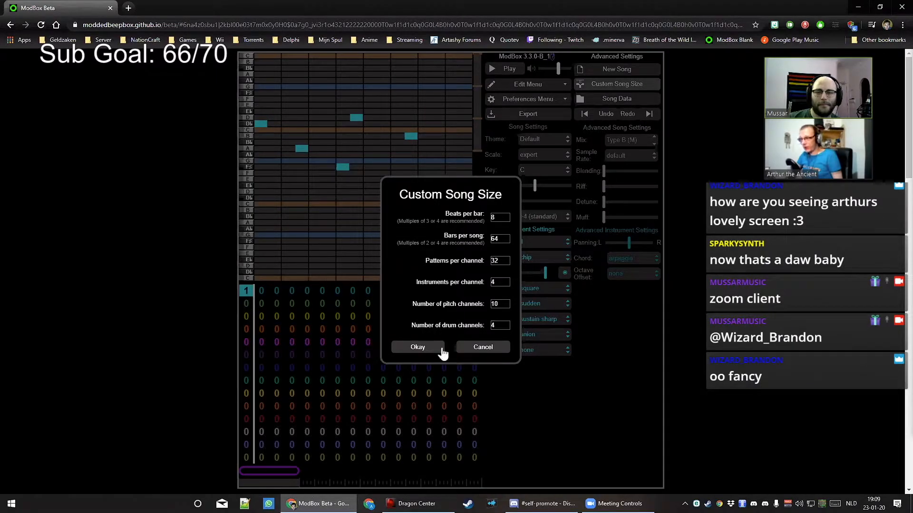
Select the first pattern column and cancel the Custom Song Size dialog without changing channel counts
click(483, 348)
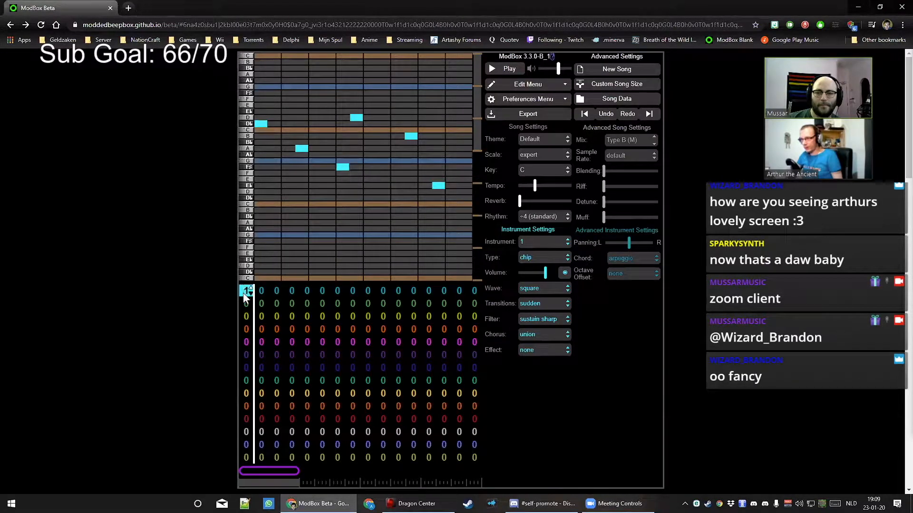
drag(244, 293, 241, 459)
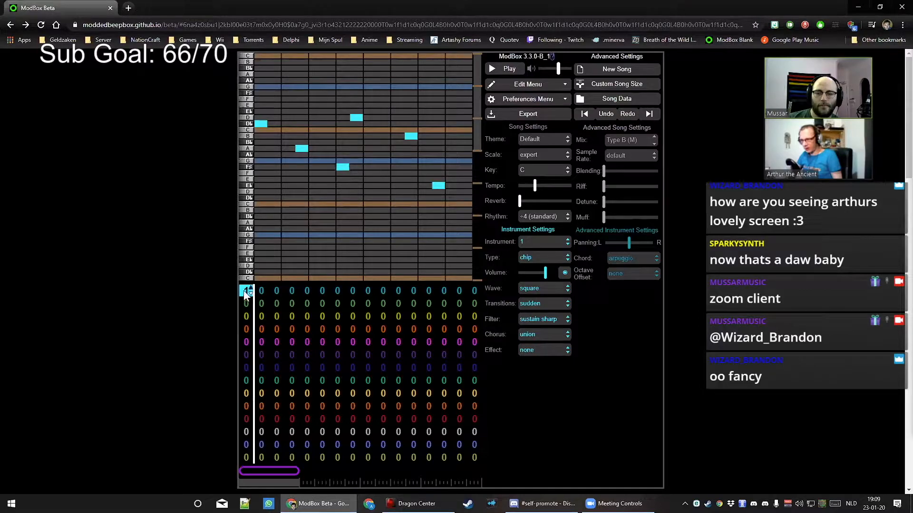
click(618, 83)
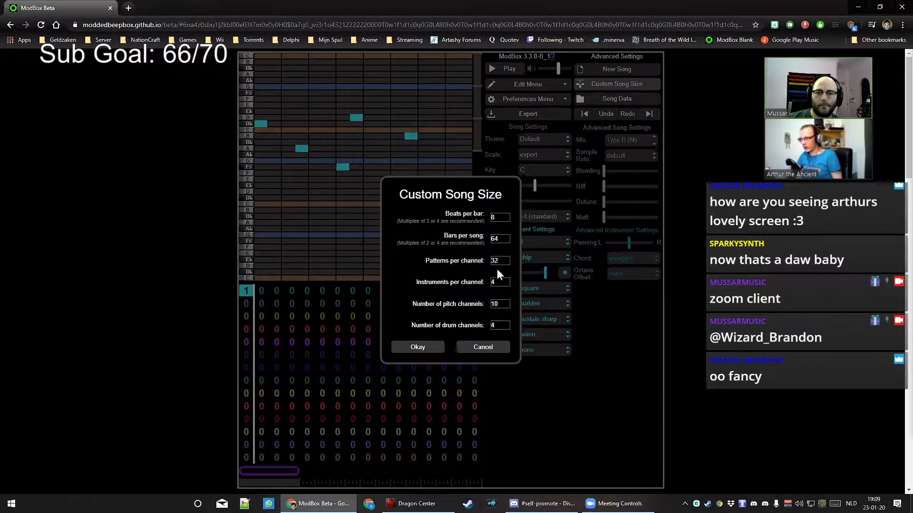
click(504, 323)
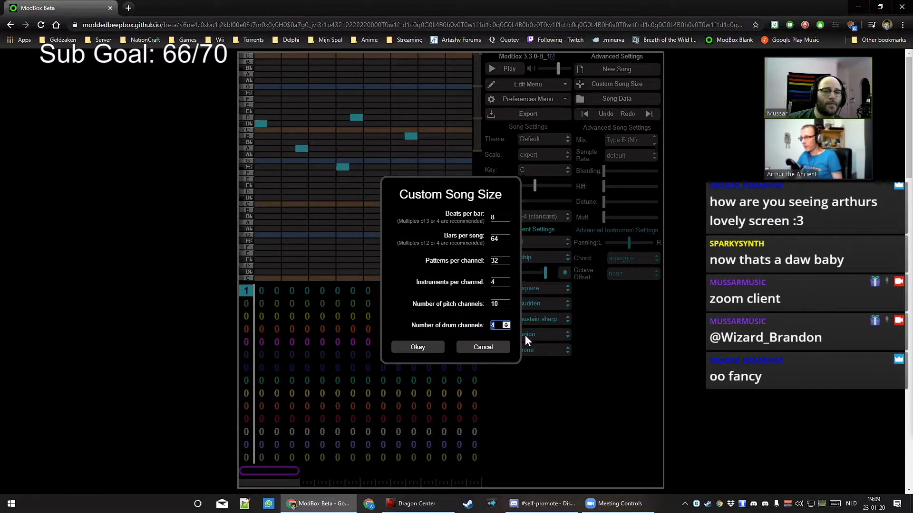
click(506, 305)
click(482, 352)
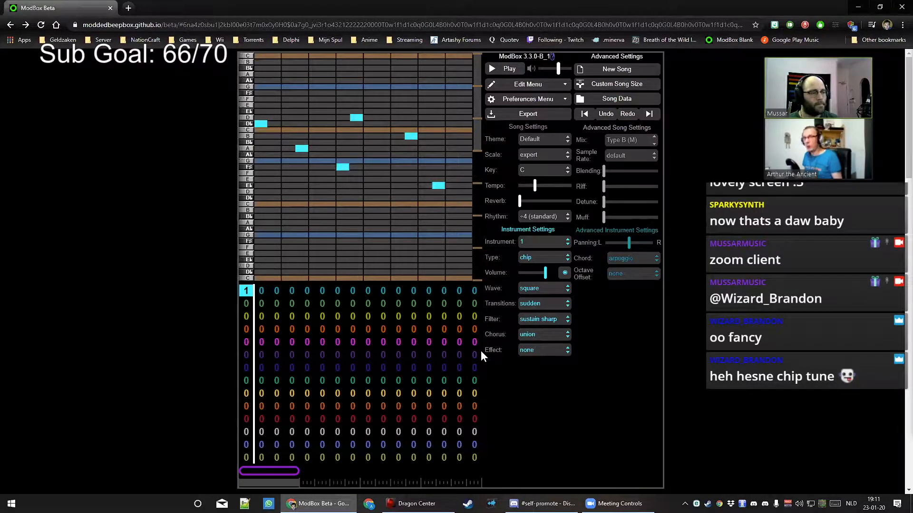
Mute and then unmute the microphone in the video call
click(18, 509)
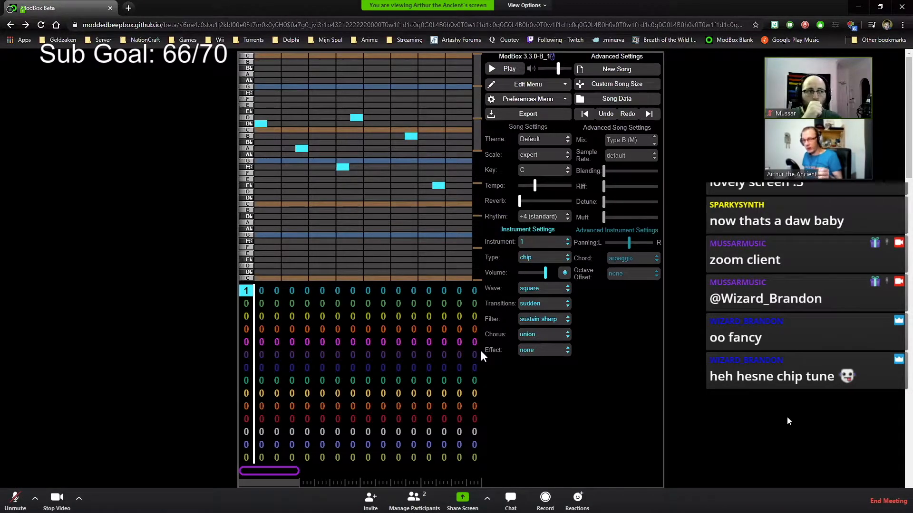
click(15, 499)
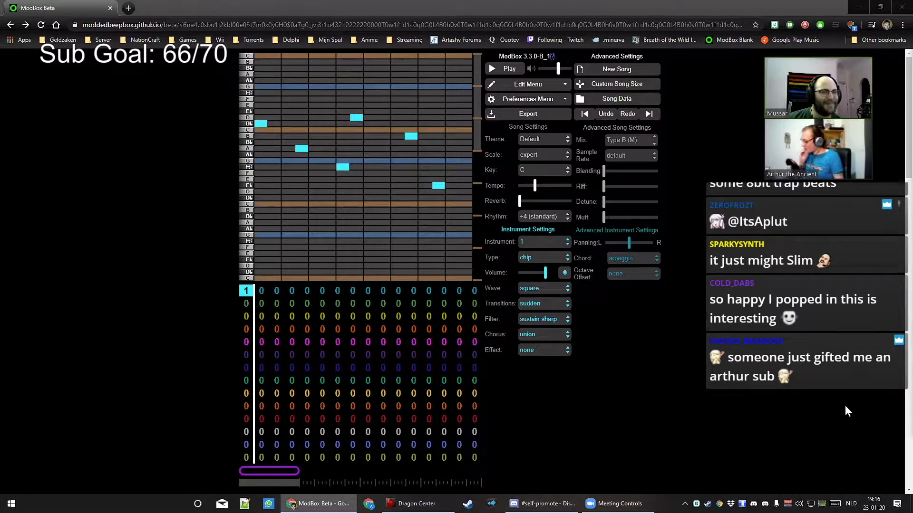
Delete the D♭, A and B melody notes from pattern 1
click(256, 124)
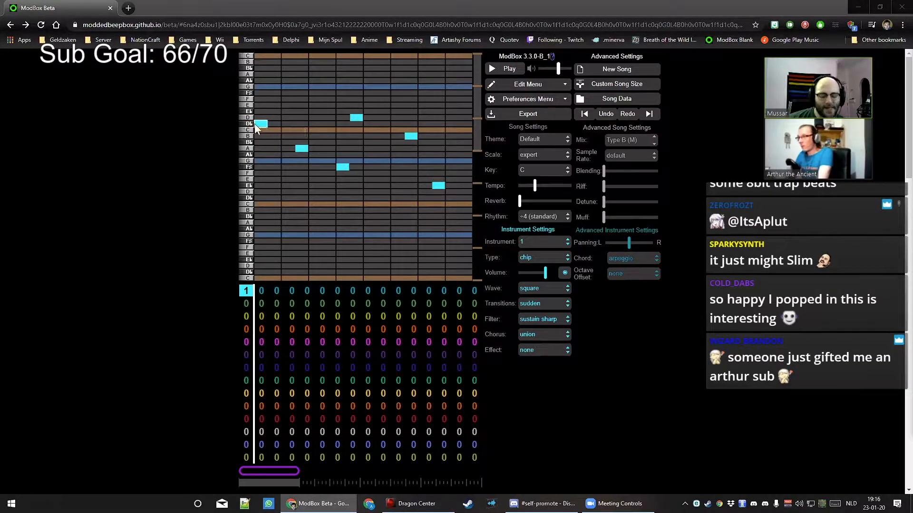
click(304, 149)
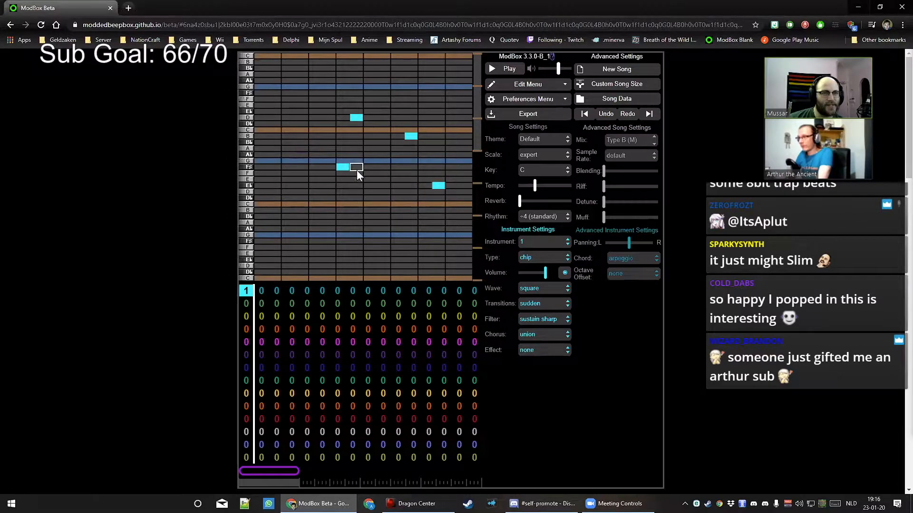
click(410, 137)
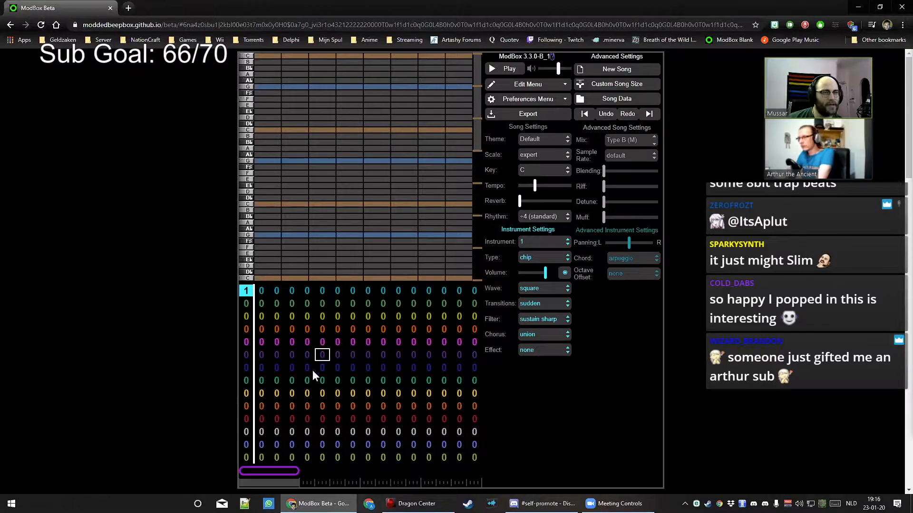
Assign pattern 1 to the green channel's first bar, return playback to bar 1, and adjust the loop
click(246, 383)
key(1)
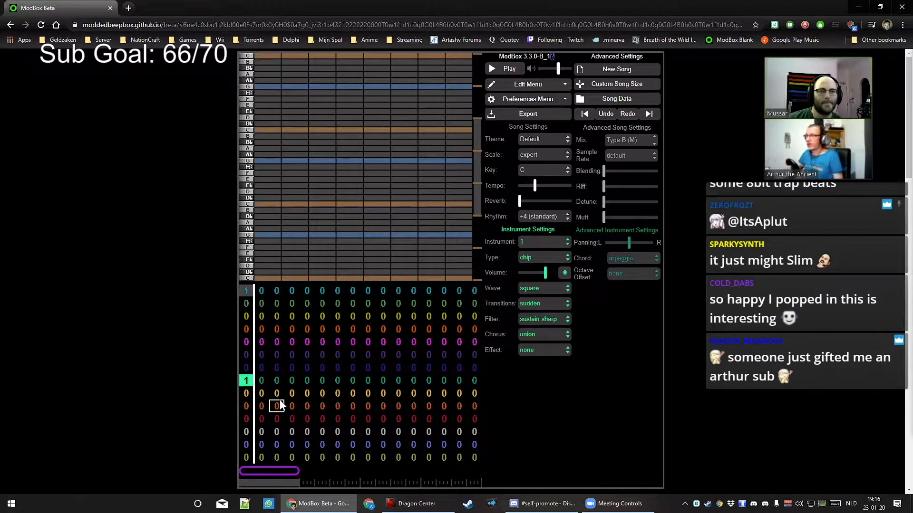
key(f)
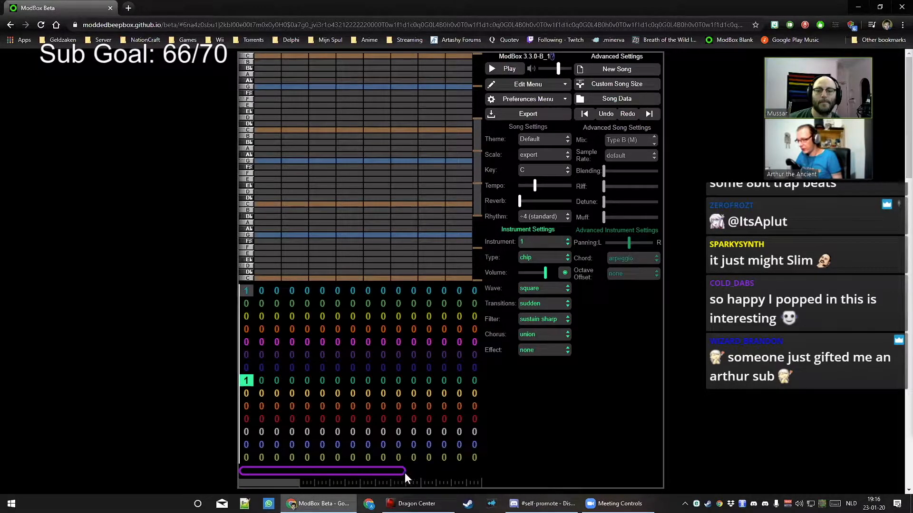
drag(404, 473, 234, 464)
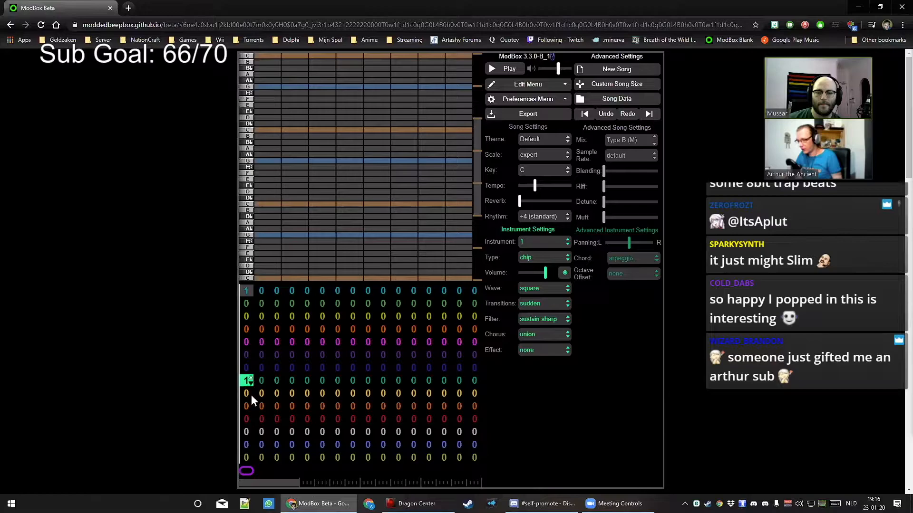
Raise the tempo slightly and draw a held C, G and upper C chord over half the bar
key(space)
drag(534, 186, 545, 190)
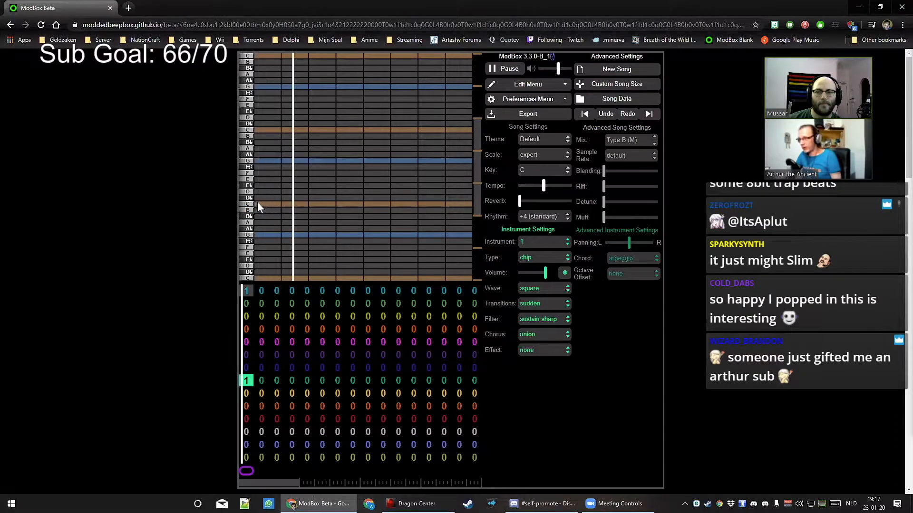
drag(257, 204, 361, 205)
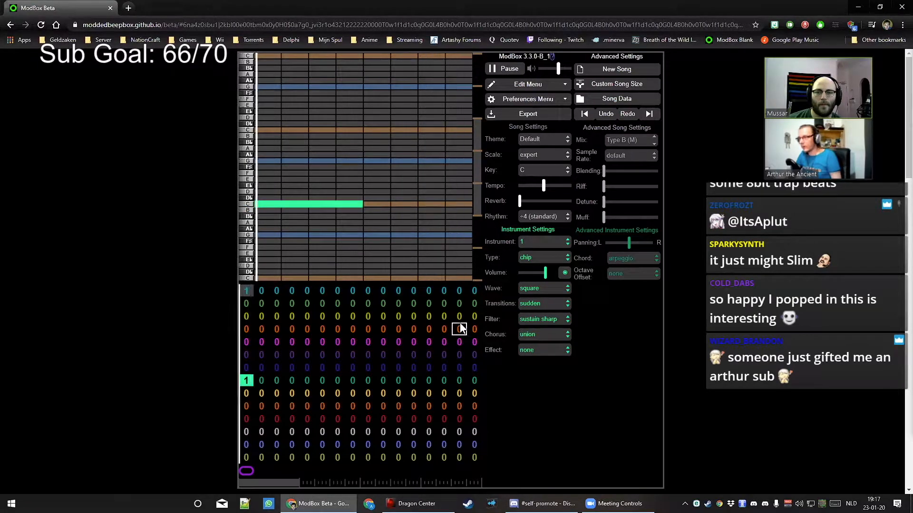
click(284, 164)
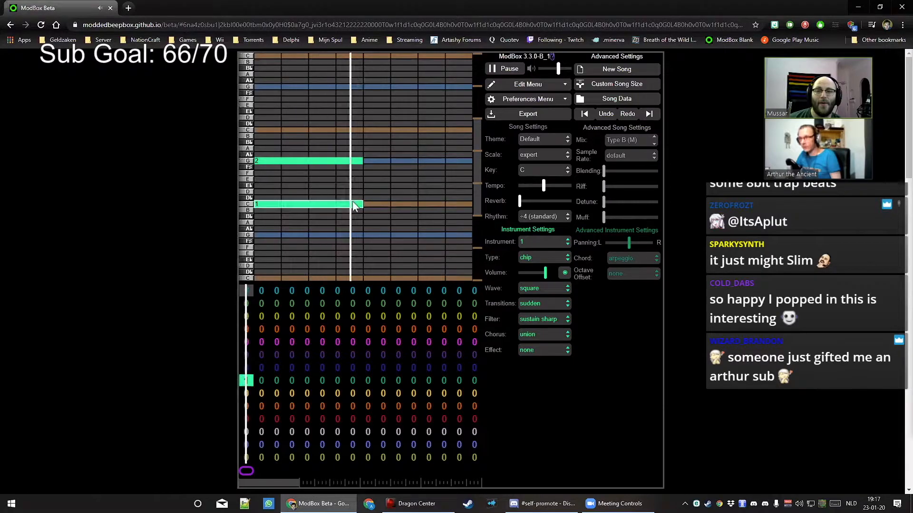
click(281, 130)
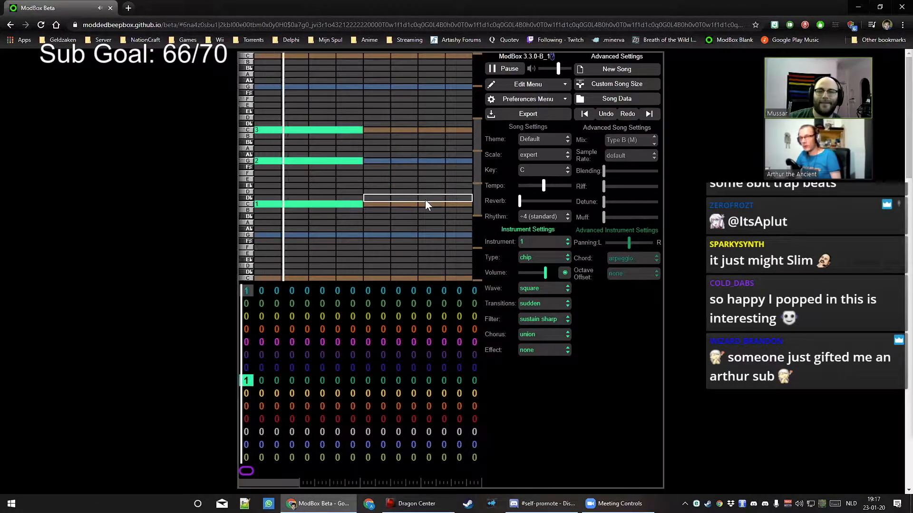
click(505, 70)
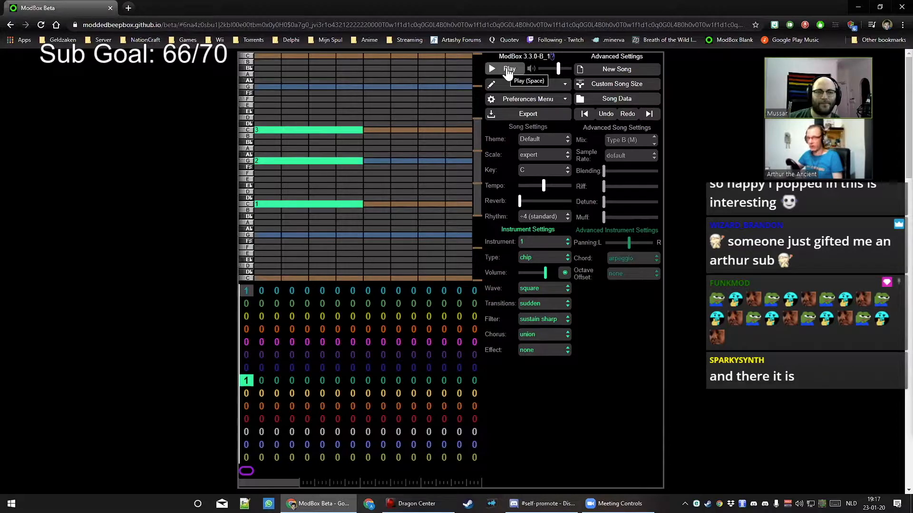
Remove the low C, set the green channel's chord mode to duet, and listen to the bar
click(304, 204)
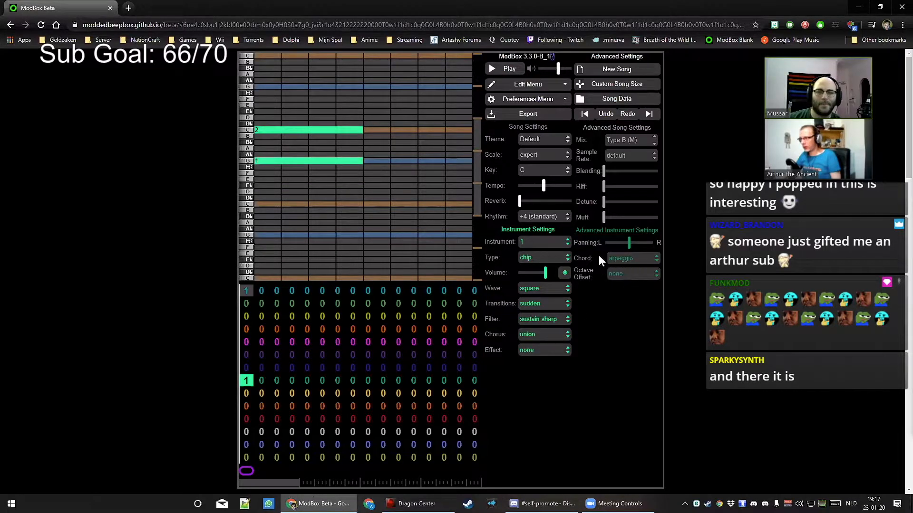
click(618, 258)
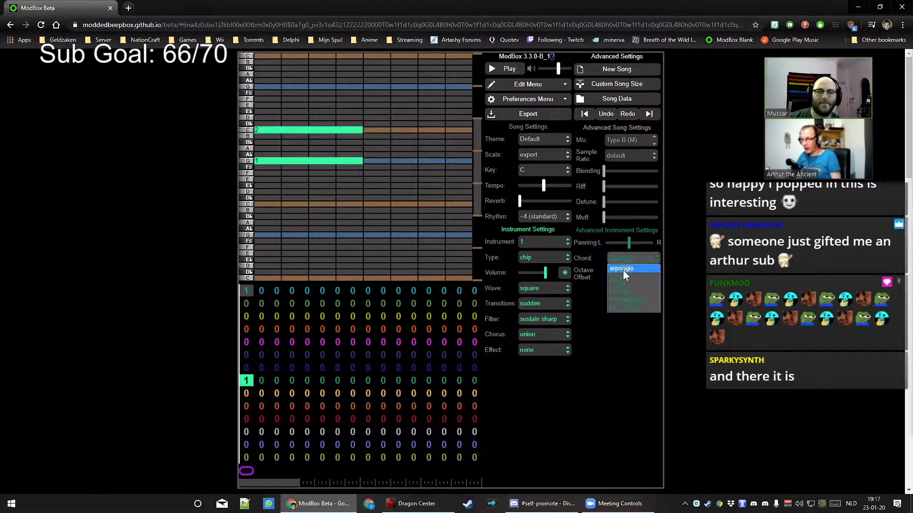
click(625, 278)
click(518, 74)
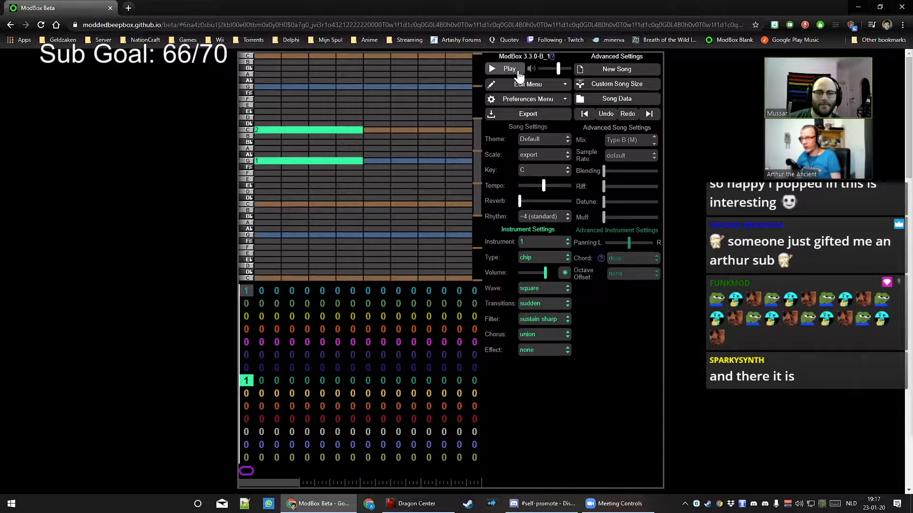
click(518, 75)
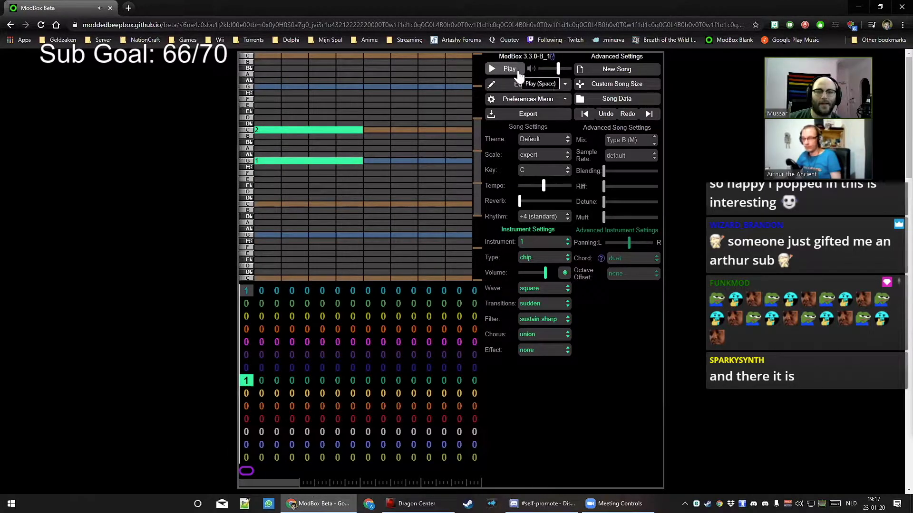
click(622, 259)
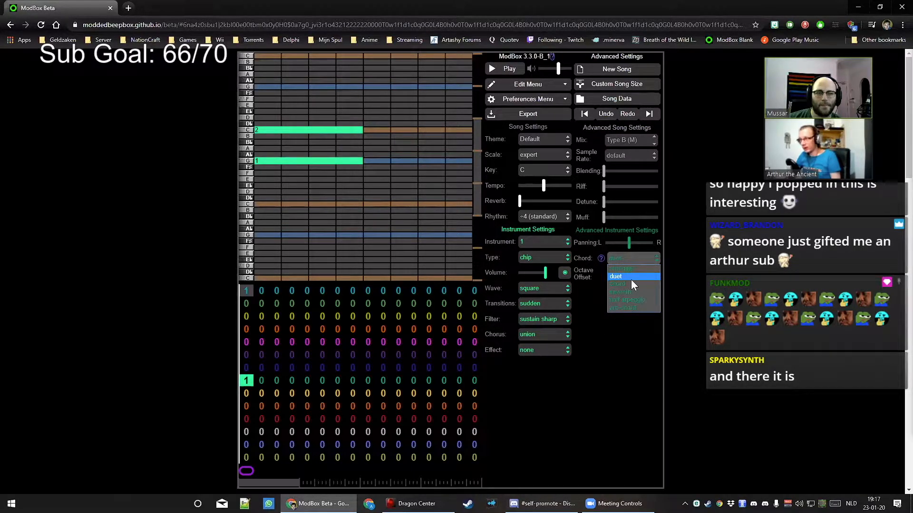
click(624, 403)
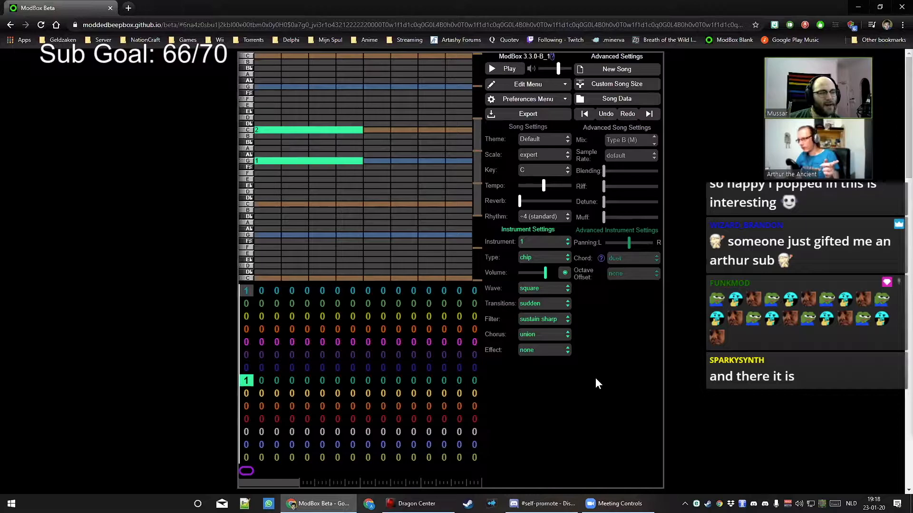
Pan the green channel fully left, listen, then reset panning to centre
drag(629, 243, 574, 241)
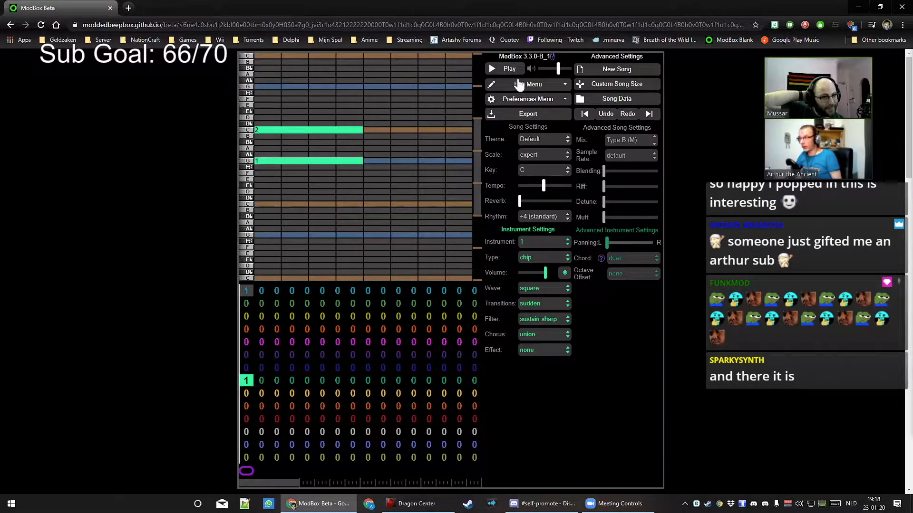
click(507, 70)
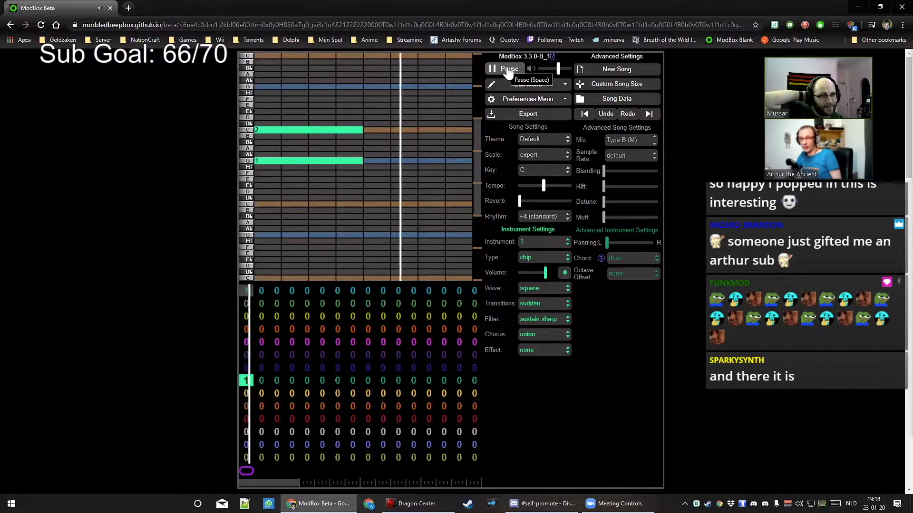
click(508, 71)
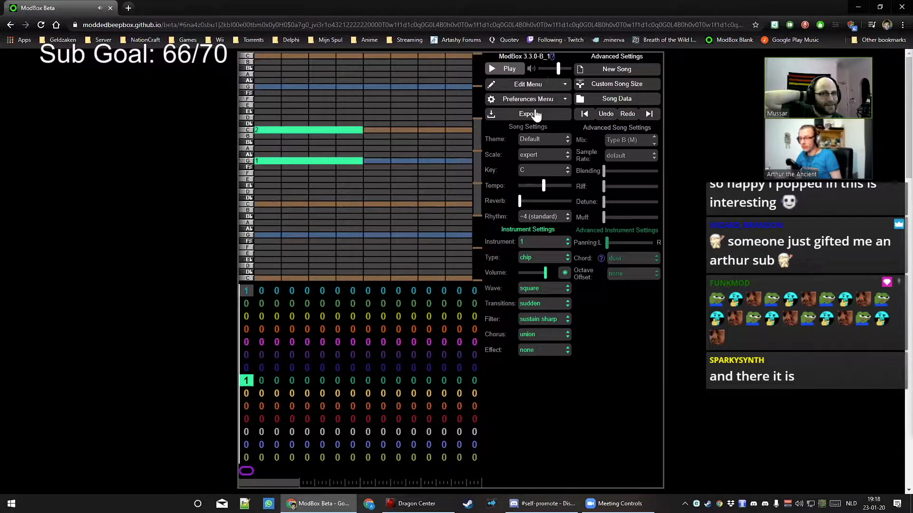
click(629, 245)
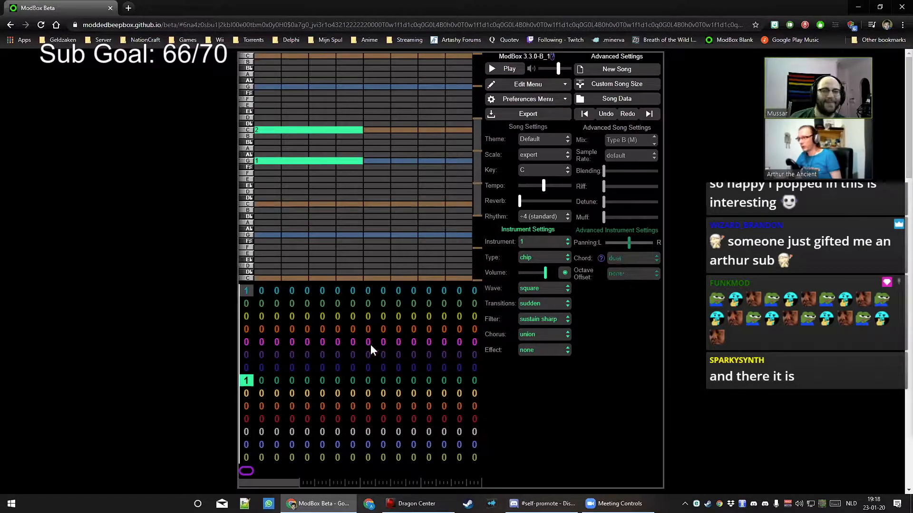
Assign pattern 1 to the blue channel's first bar and compare it with the green bar
click(245, 367)
key(1)
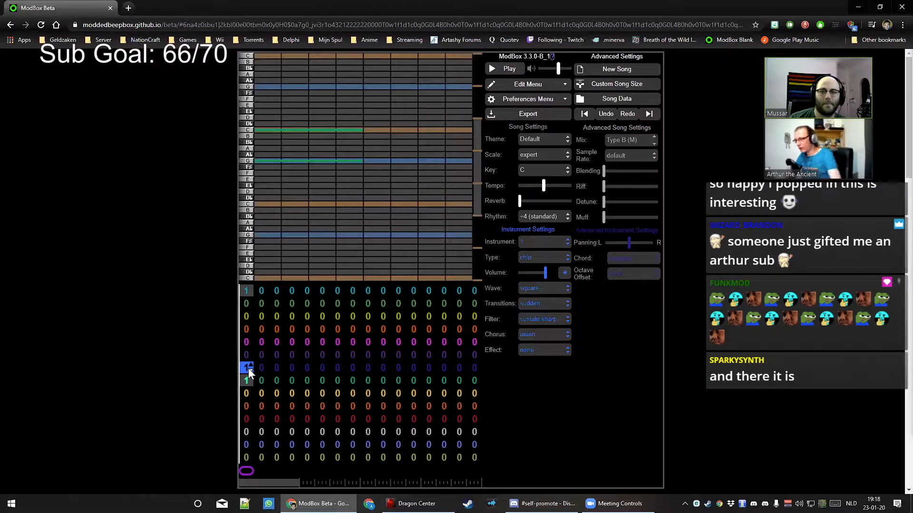
click(246, 378)
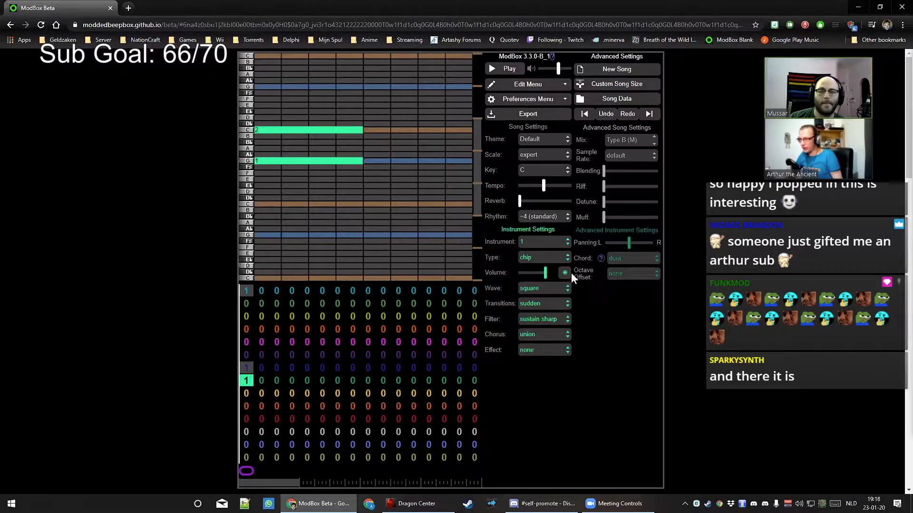
click(246, 369)
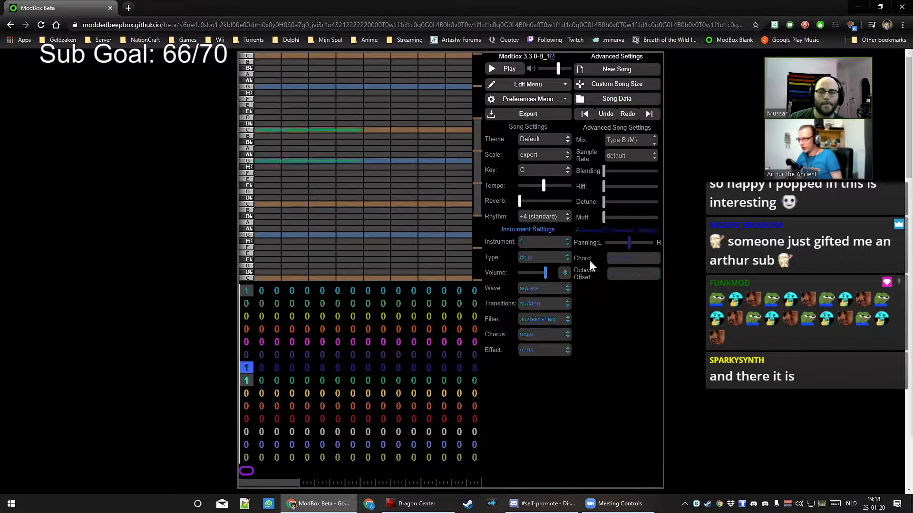
click(622, 258)
Pan the green channel fully left
click(250, 379)
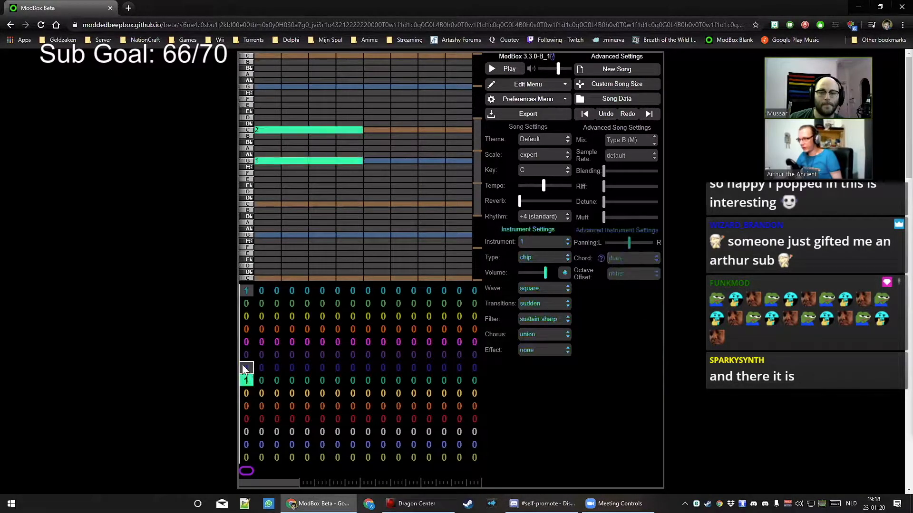
click(243, 367)
click(242, 380)
click(607, 243)
Replace the green channel's upper C and G notes with a low C note
click(247, 368)
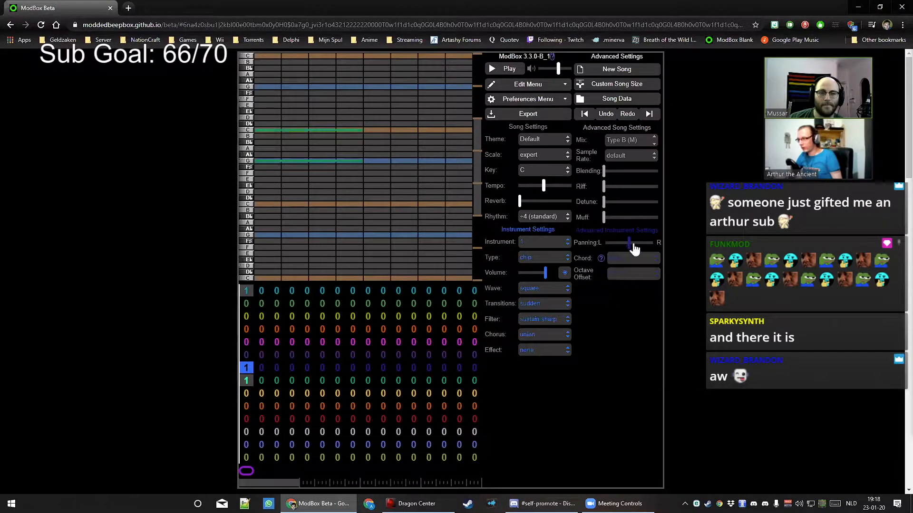
click(246, 380)
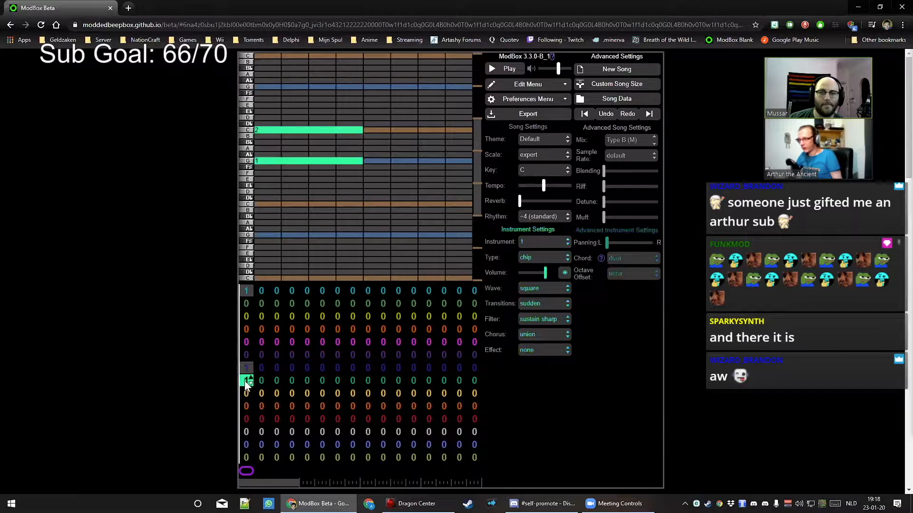
click(276, 133)
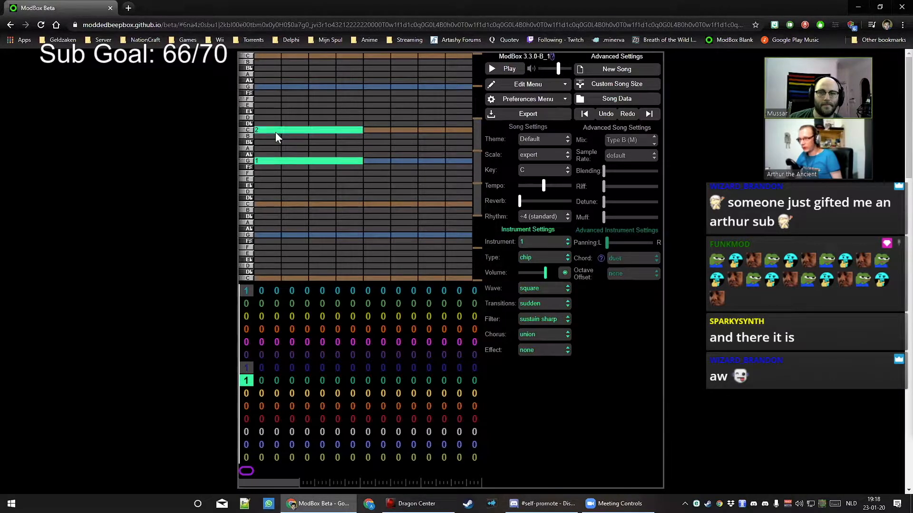
click(271, 161)
click(266, 205)
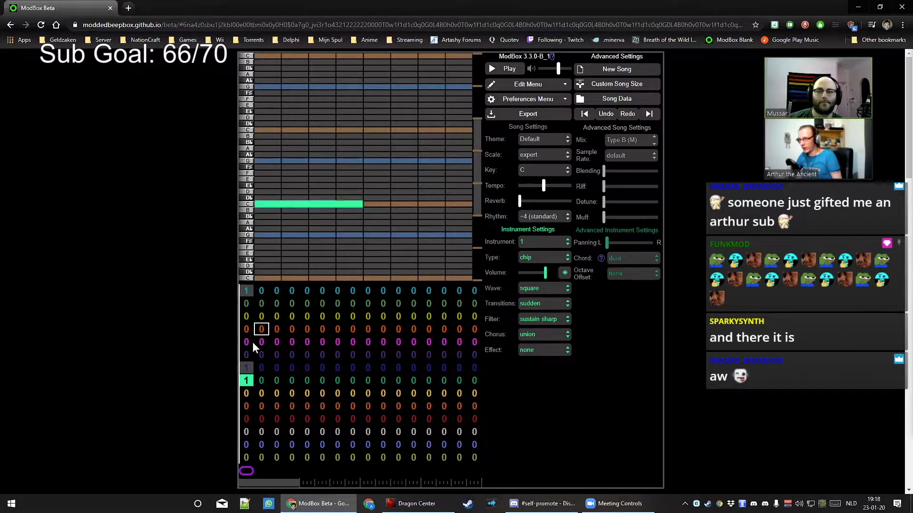
Draw a blue E, add a green G and blue upper C, then play the split chord
click(245, 367)
drag(262, 181, 338, 181)
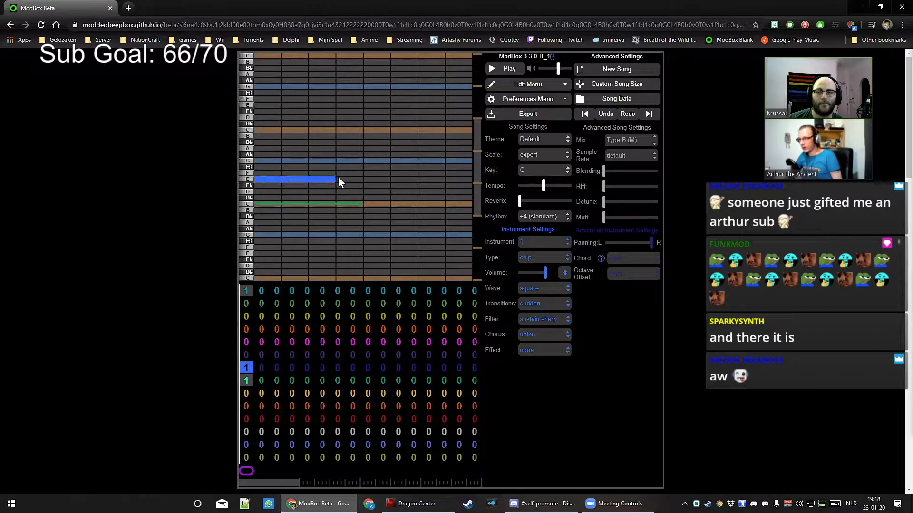
click(246, 381)
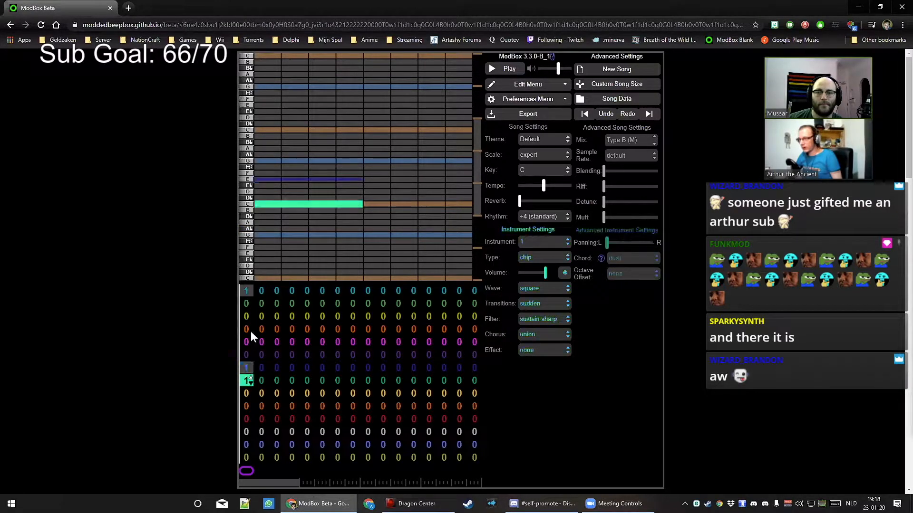
click(264, 160)
click(246, 367)
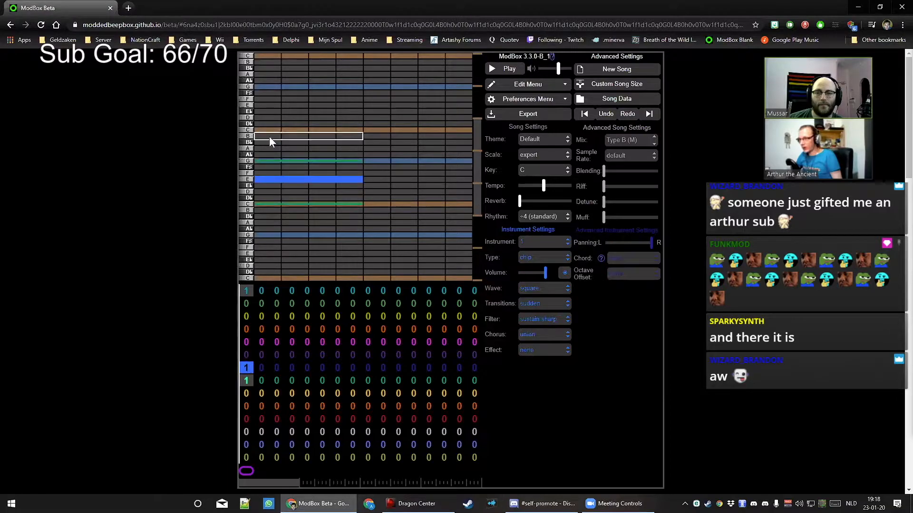
click(270, 133)
click(505, 70)
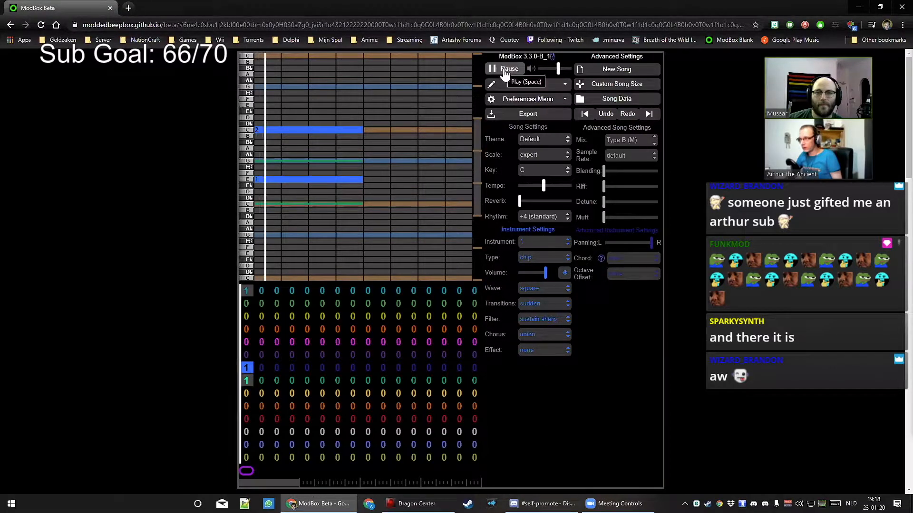
click(505, 72)
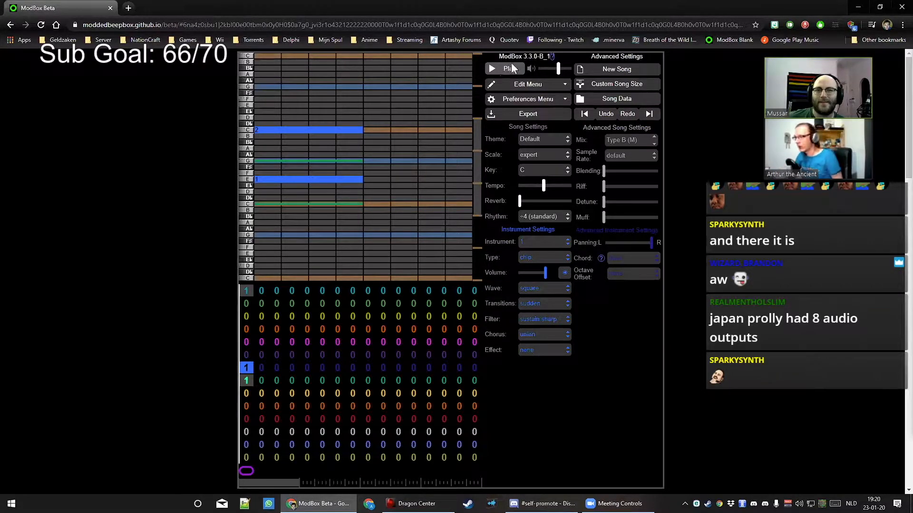
Delete the blue upper C and E notes and the green C and G notes from bar 1
click(323, 130)
click(298, 180)
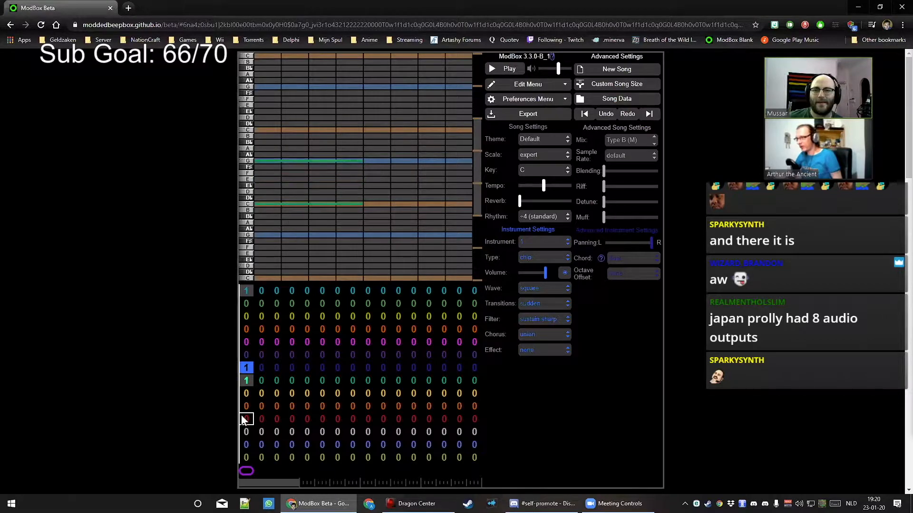
click(246, 382)
click(278, 203)
click(280, 162)
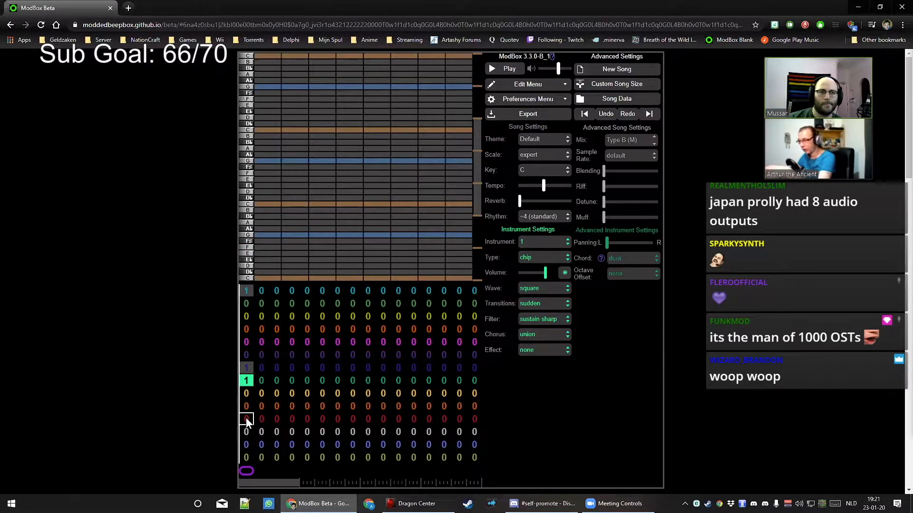
click(633, 262)
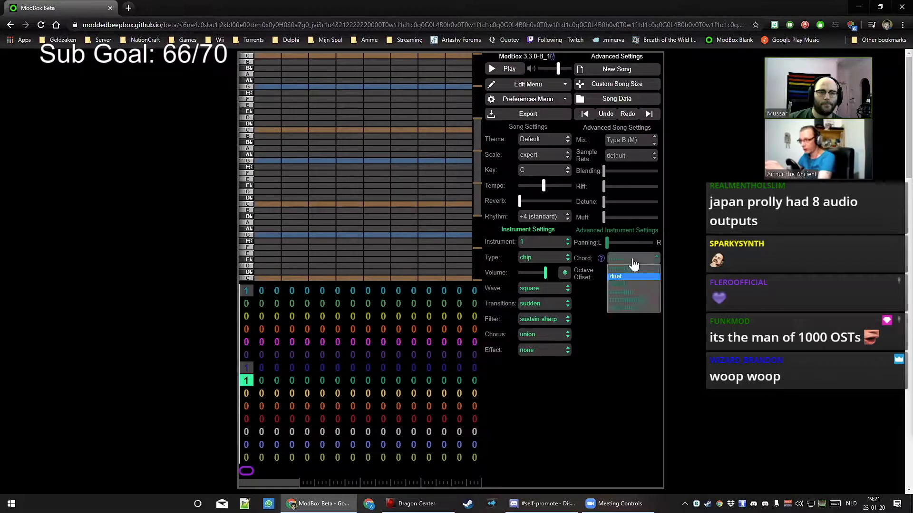
click(630, 276)
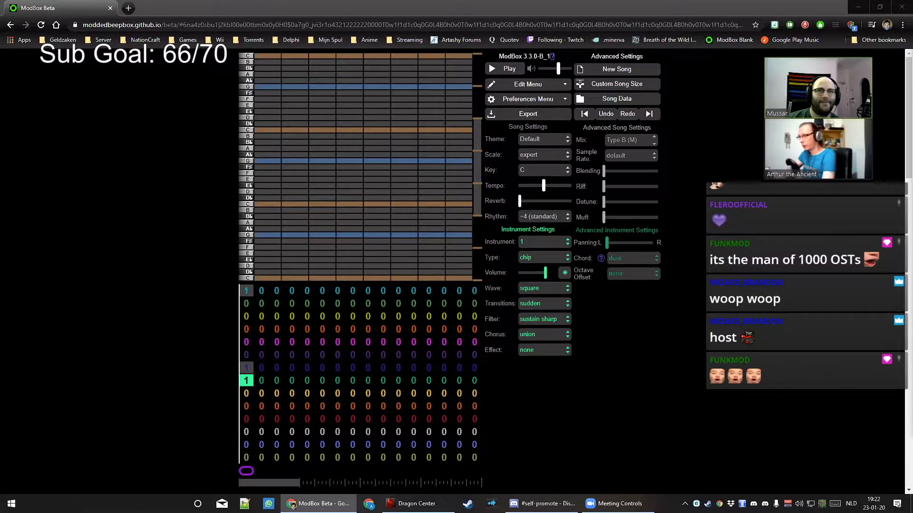
Draw short C notes evenly across the green channel's first bar and play them
mouse_move(267, 205)
mouse_down()
mouse_move(362, 206)
mouse_move(270, 209)
mouse_up()
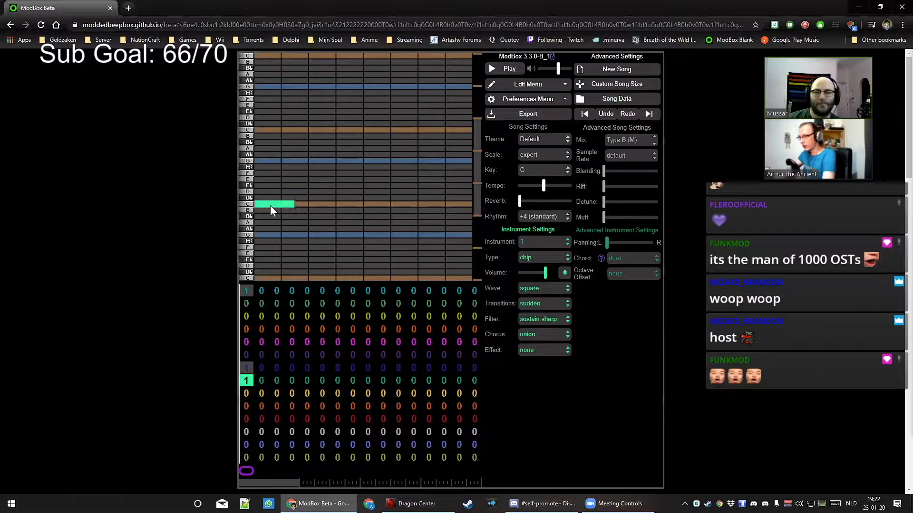
click(287, 205)
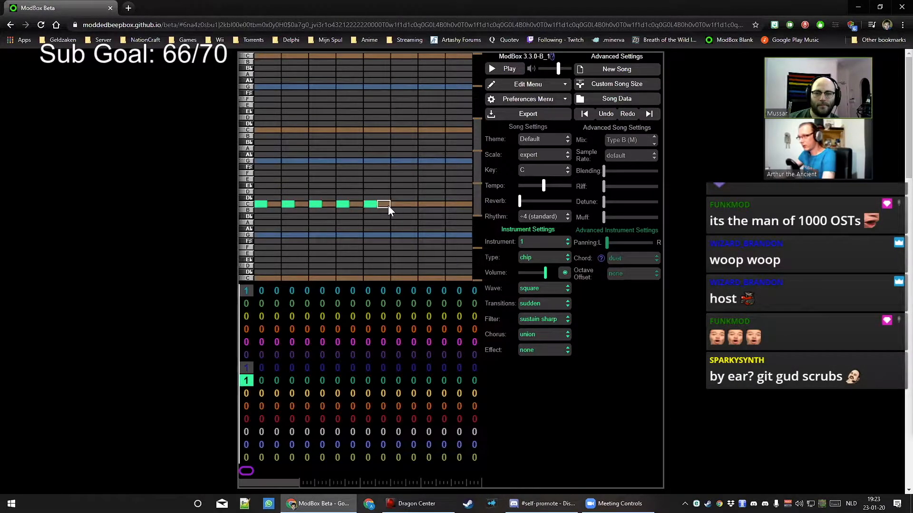
click(401, 205)
click(452, 205)
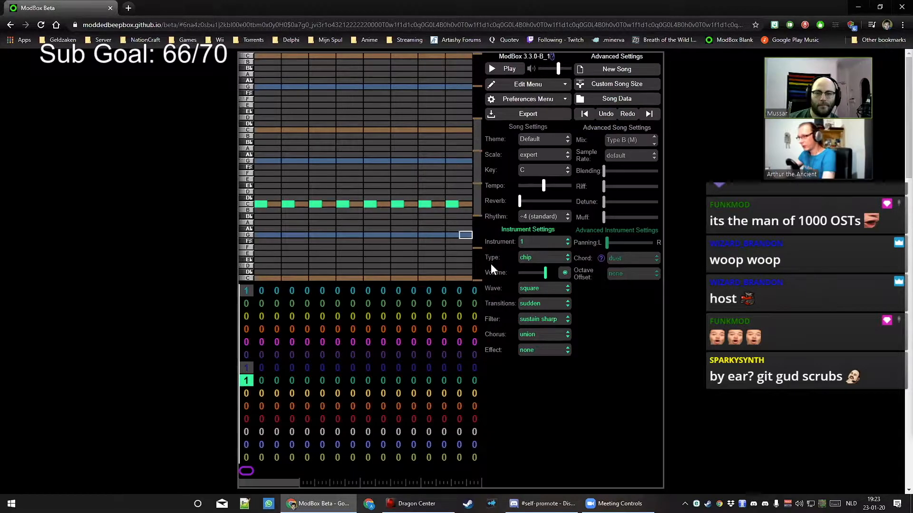
key(space)
Pan the channel slightly right, slow the tempo a little, and audition the loop
drag(622, 242, 628, 242)
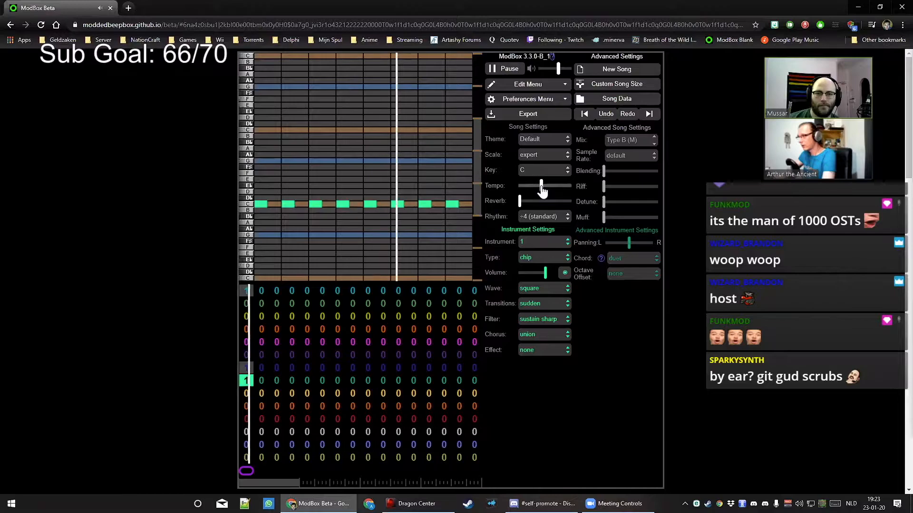
drag(541, 187, 538, 190)
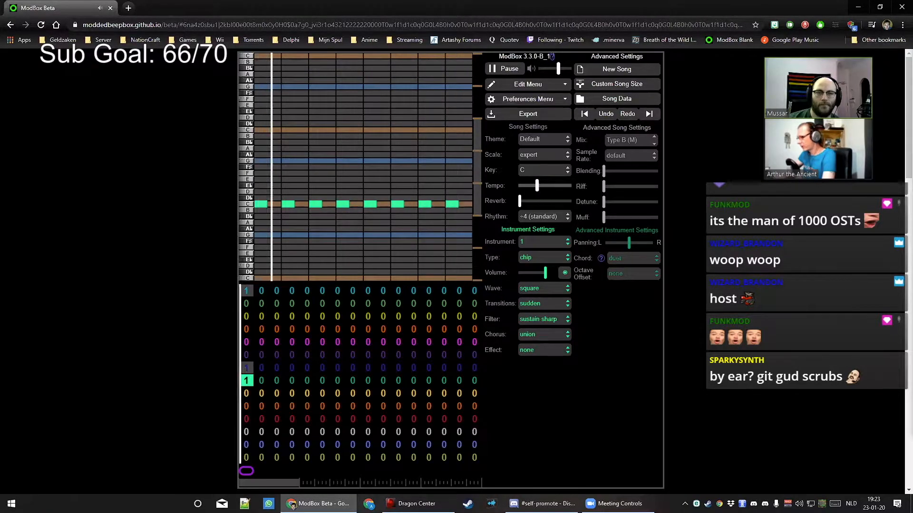
key(space)
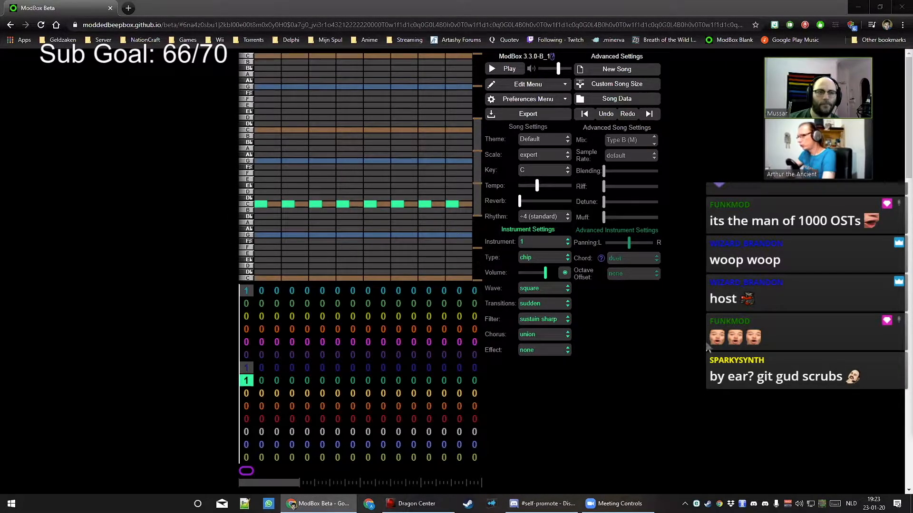
click(535, 186)
click(506, 72)
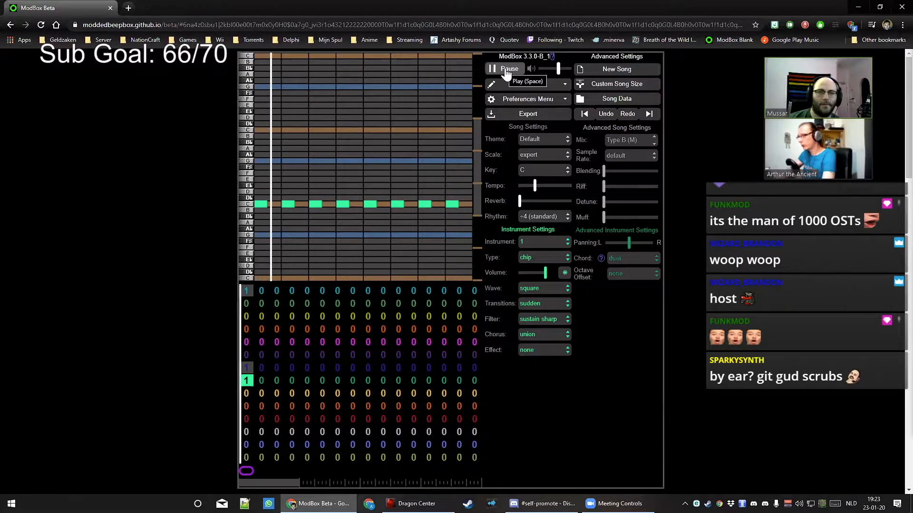
click(506, 71)
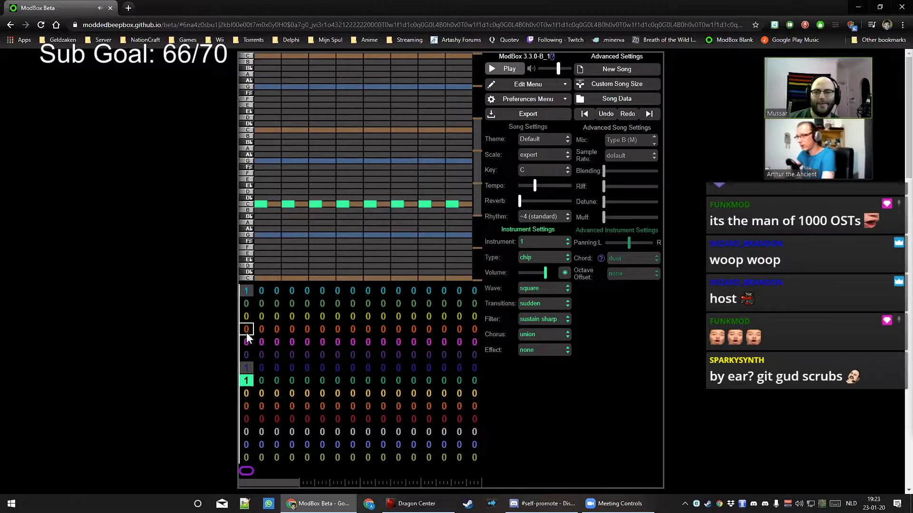
click(246, 367)
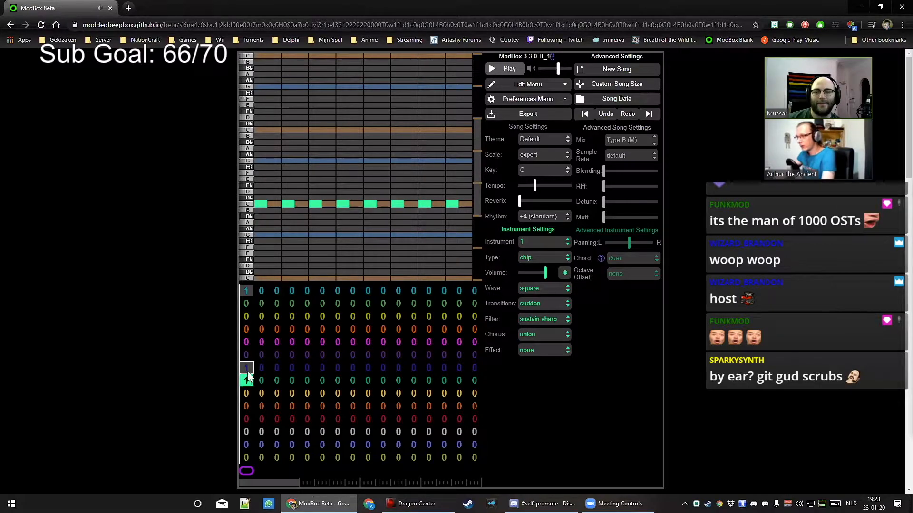
click(627, 258)
click(628, 269)
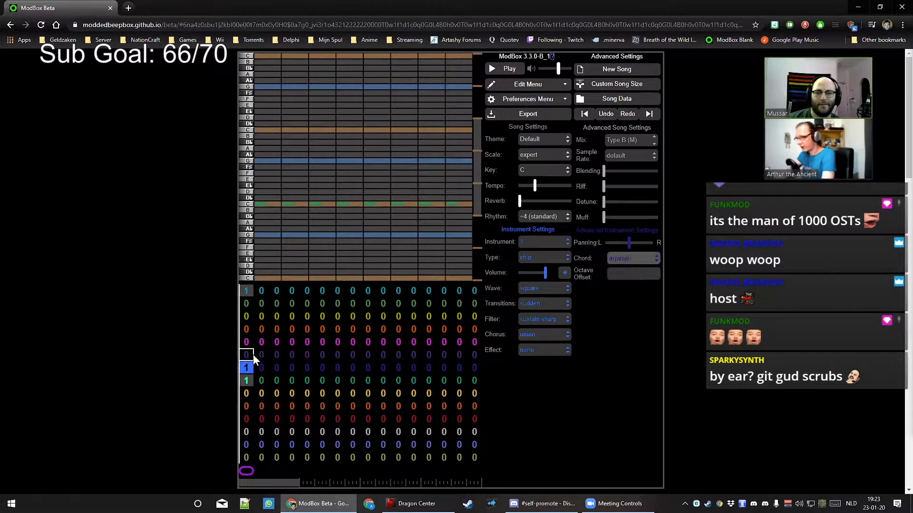
click(255, 381)
click(248, 382)
click(623, 257)
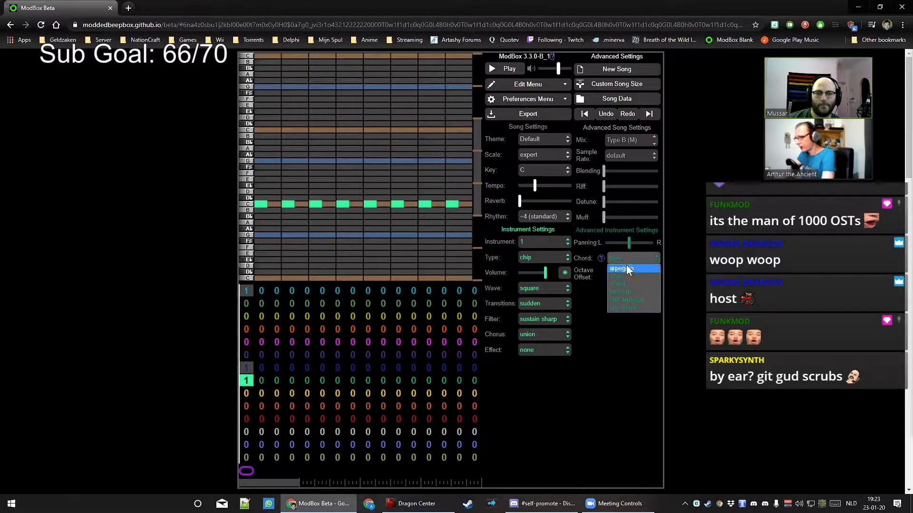
click(626, 268)
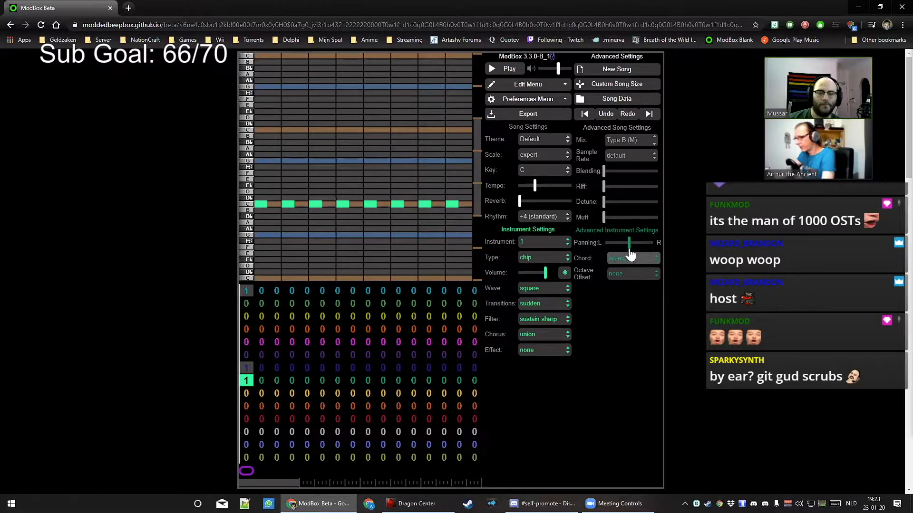
click(629, 260)
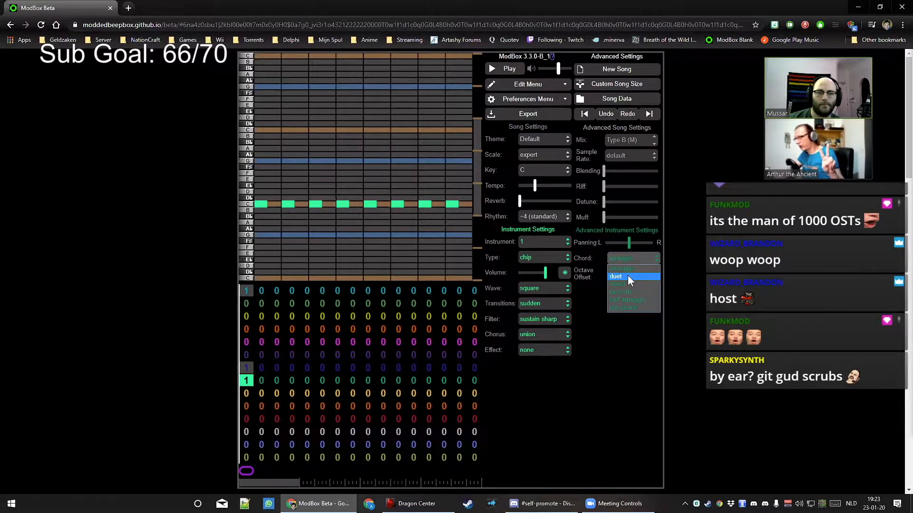
click(628, 276)
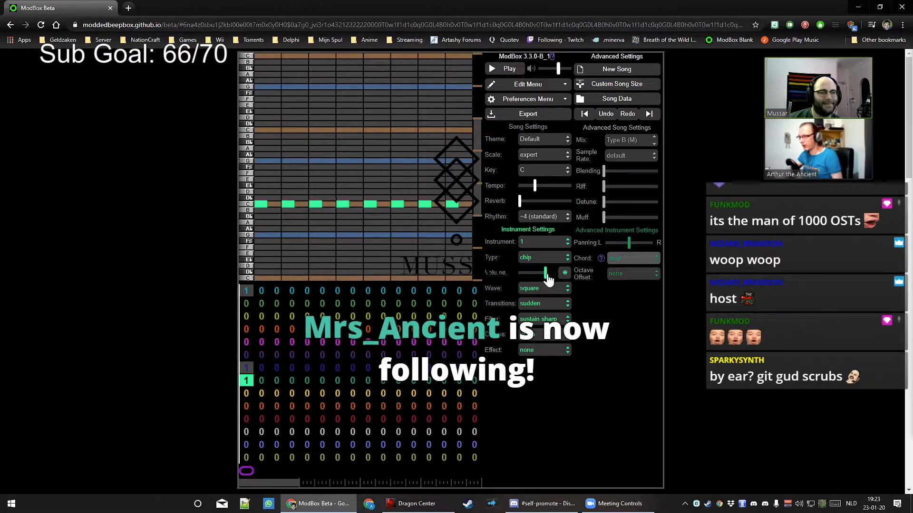
Switch the green channel's chord mode to arpeggio, then select the top channel's first pattern
drag(545, 275, 541, 275)
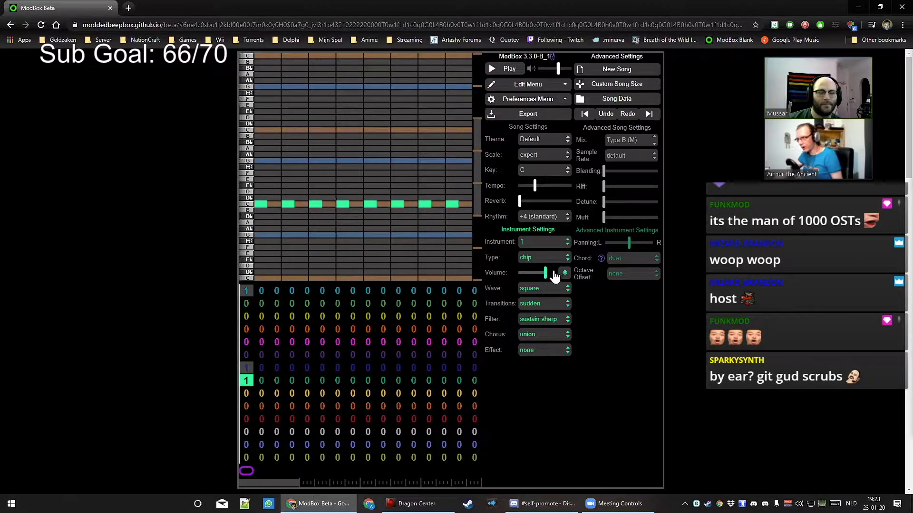
click(645, 258)
click(639, 270)
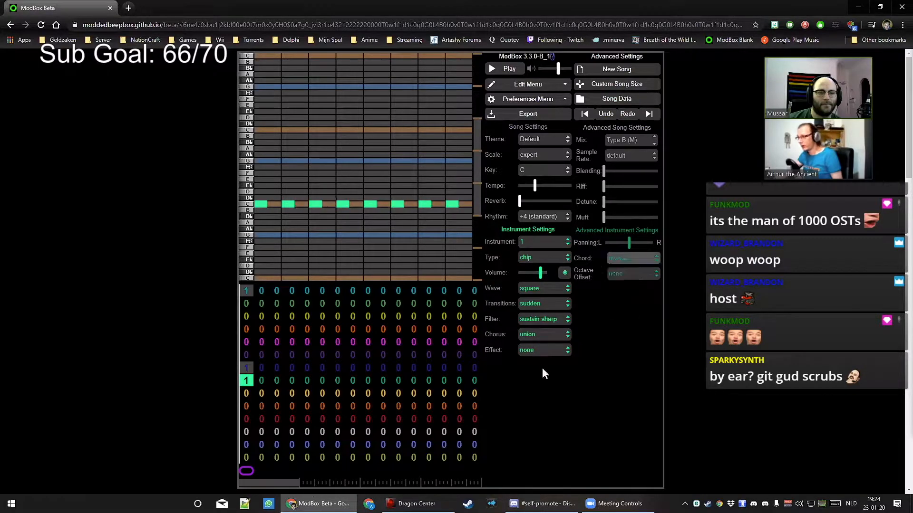
click(546, 273)
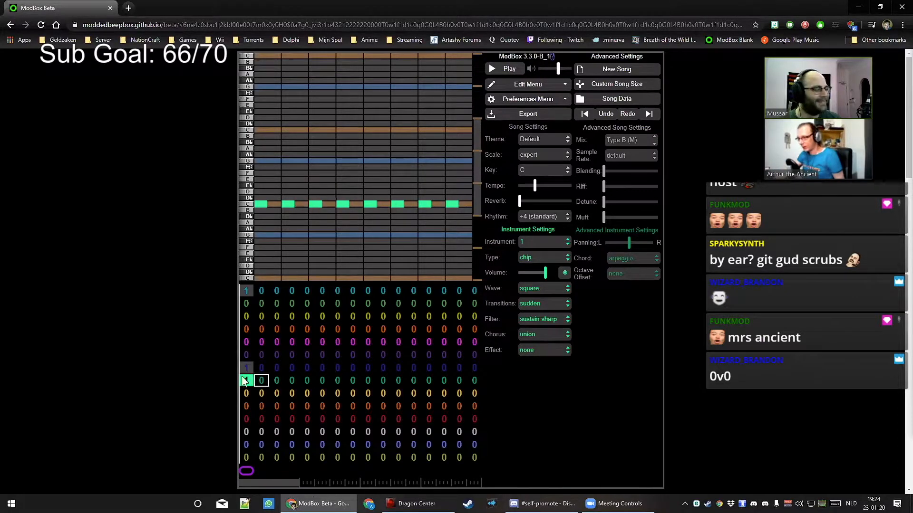
click(247, 291)
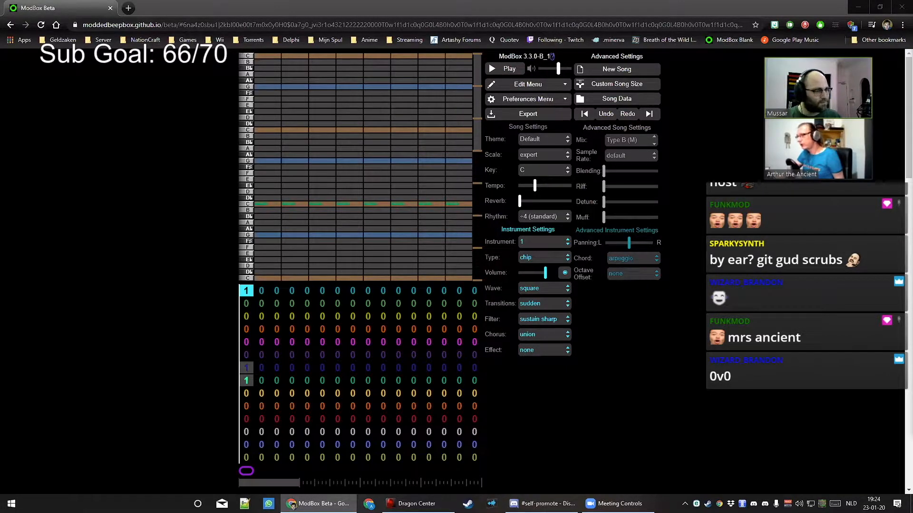
Remove several C notes from the first pattern, auditioning the result
click(248, 380)
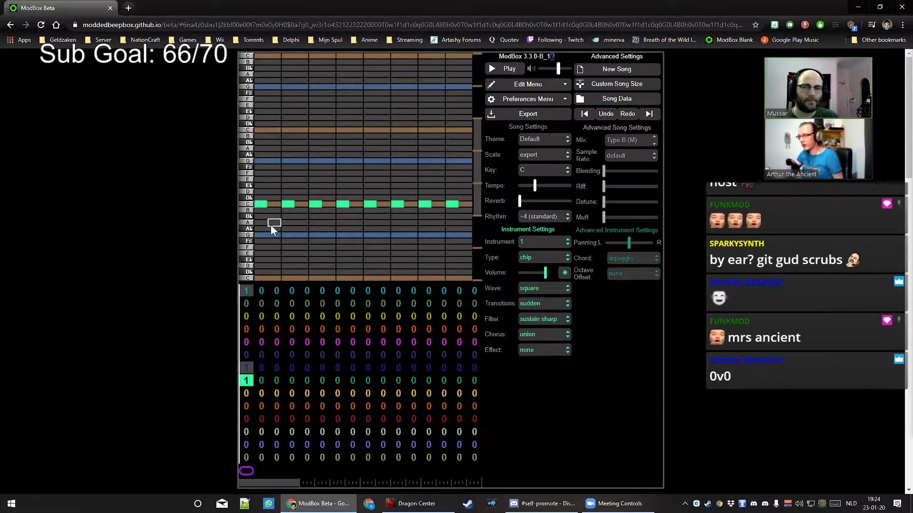
click(327, 205)
click(341, 204)
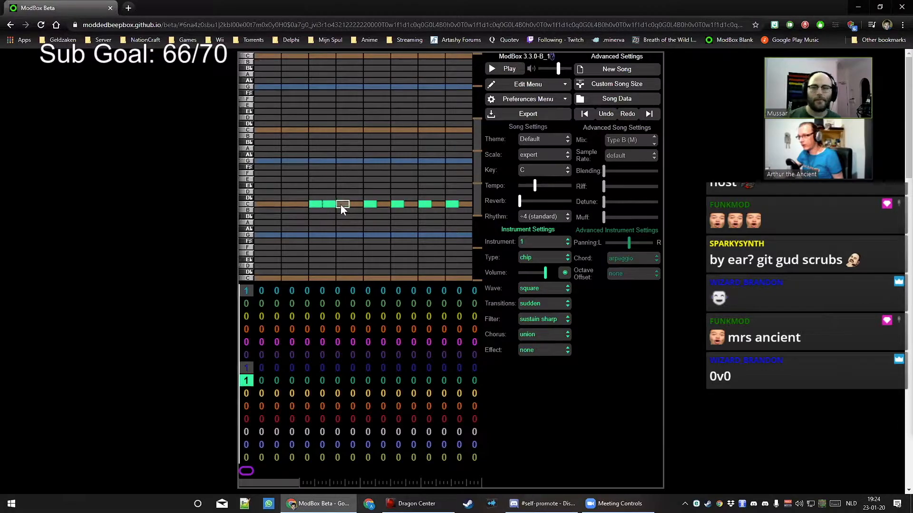
key(space)
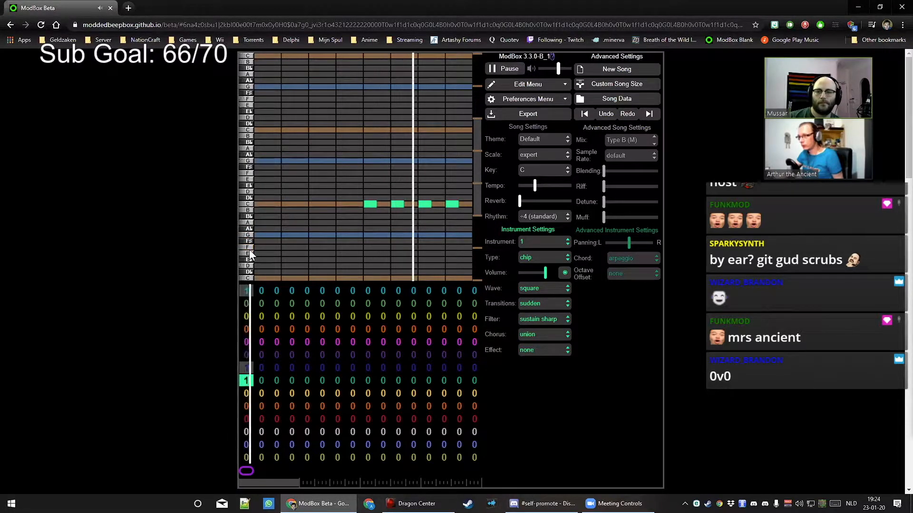
click(497, 69)
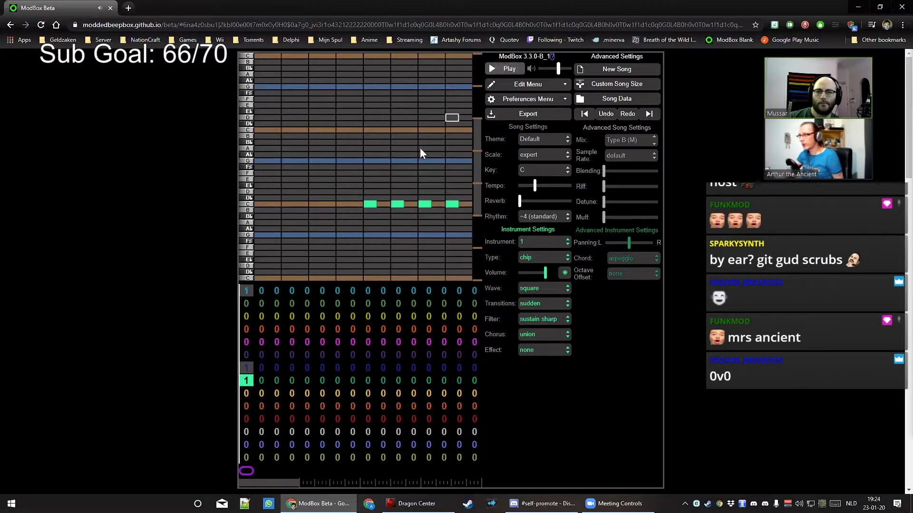
click(371, 205)
click(399, 205)
Change the waveform to triangle and start the melody with short C and B♭ notes
click(547, 289)
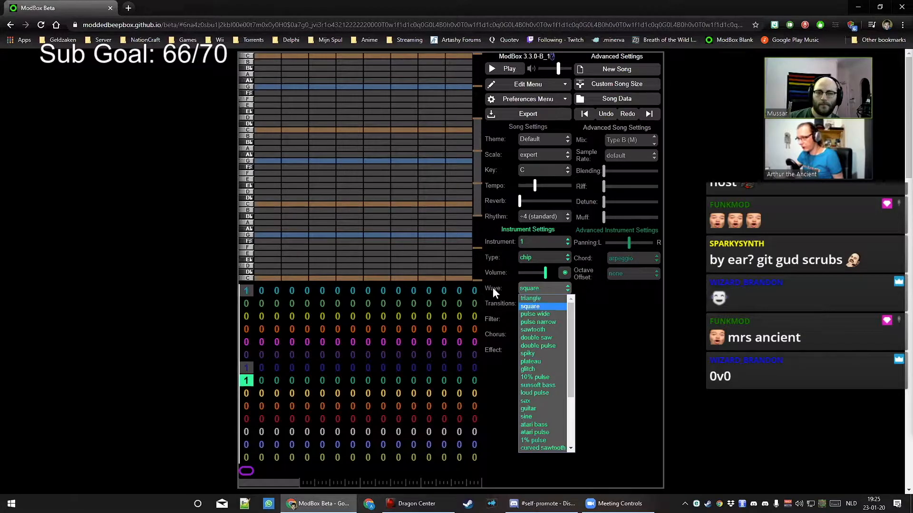
click(536, 298)
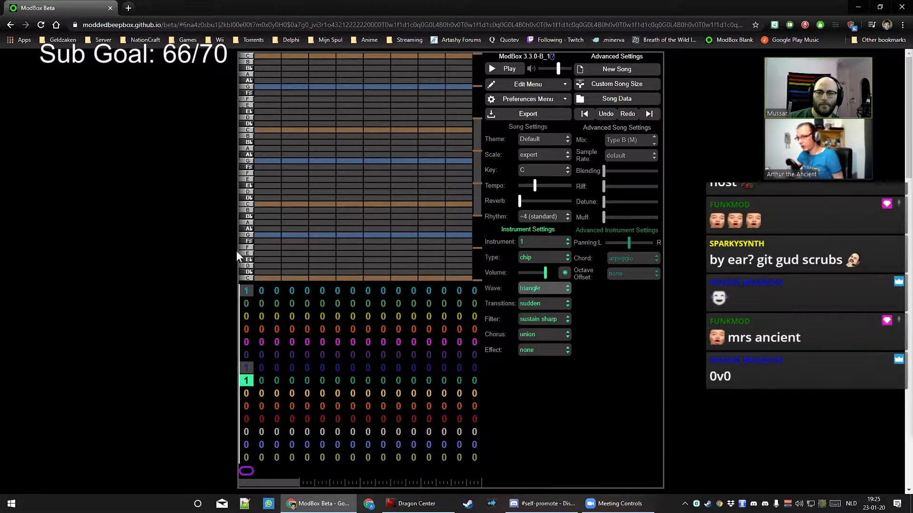
click(522, 71)
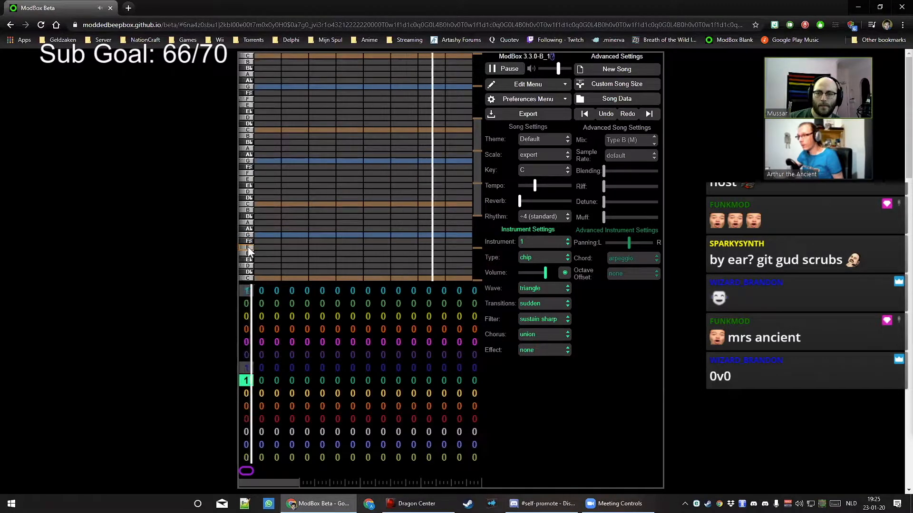
click(259, 204)
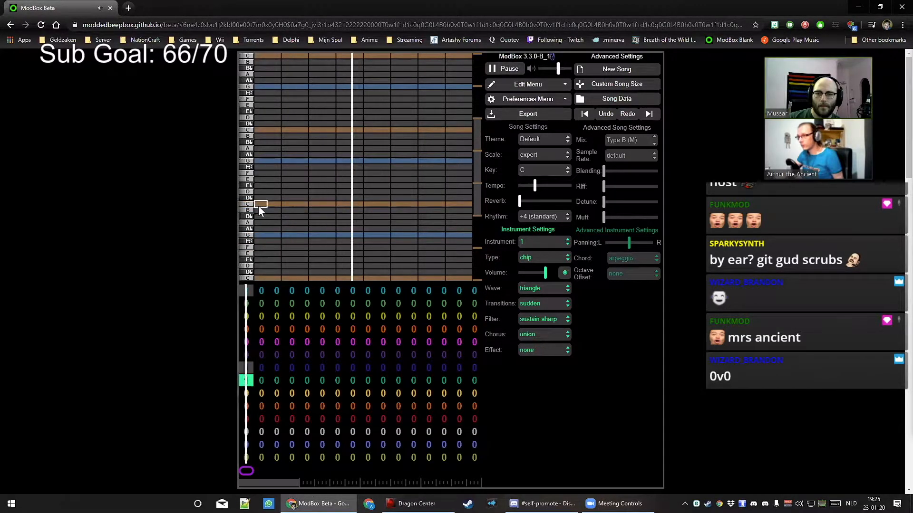
click(274, 218)
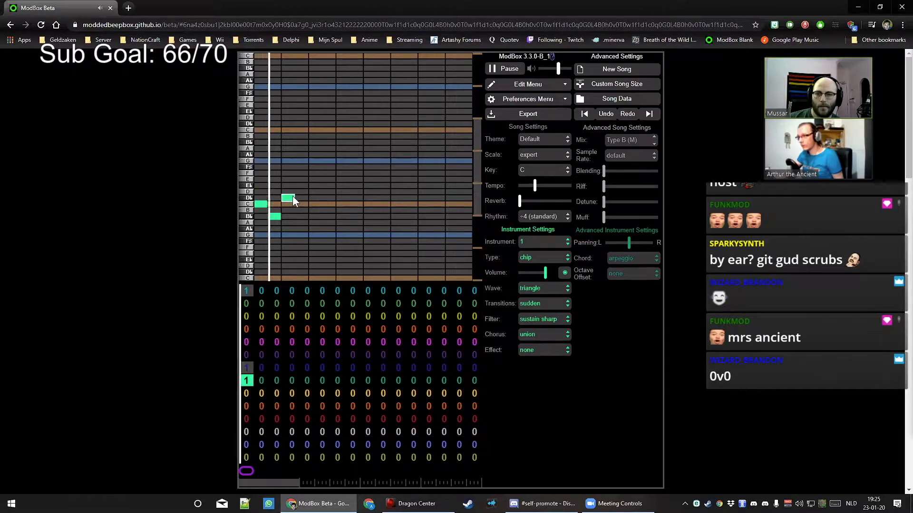
mouse_move(269, 202)
mouse_down()
mouse_move(260, 202)
mouse_move(270, 218)
mouse_up()
Continue the melody with C, F, F, A♭, B♭ and C notes
click(284, 204)
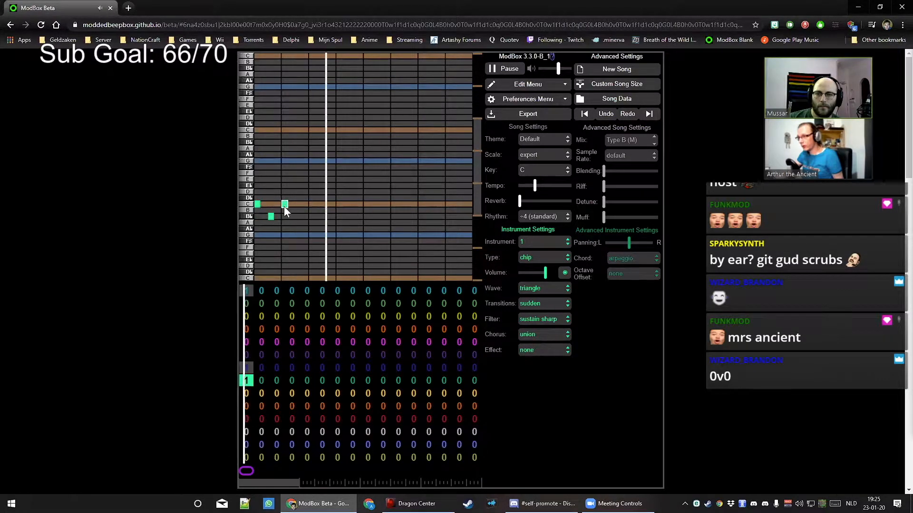
click(299, 247)
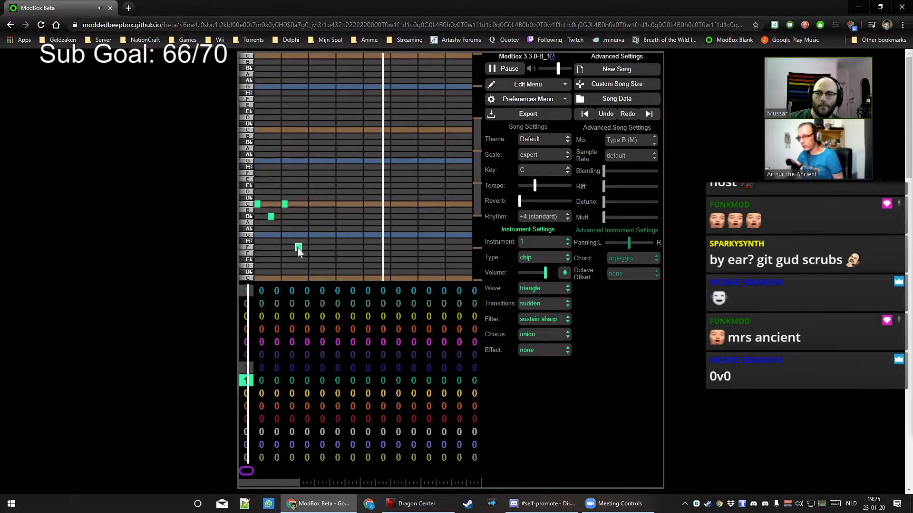
click(326, 247)
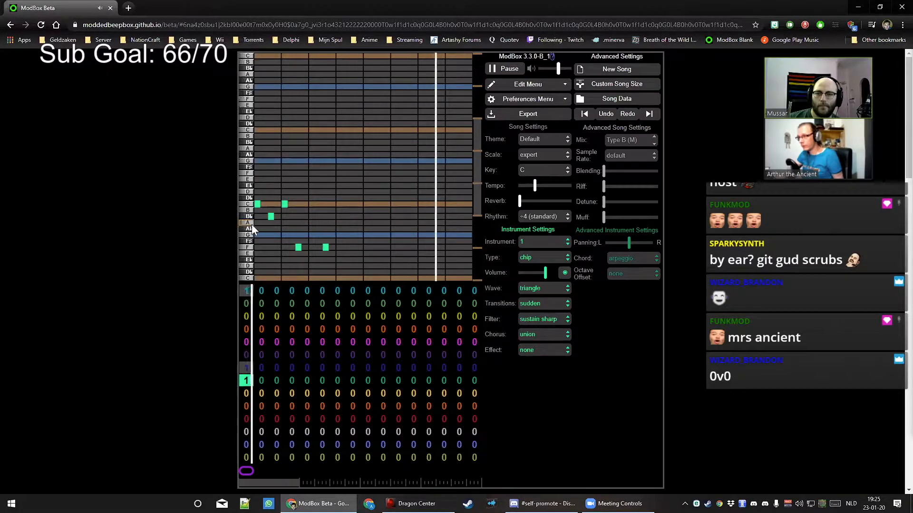
click(338, 229)
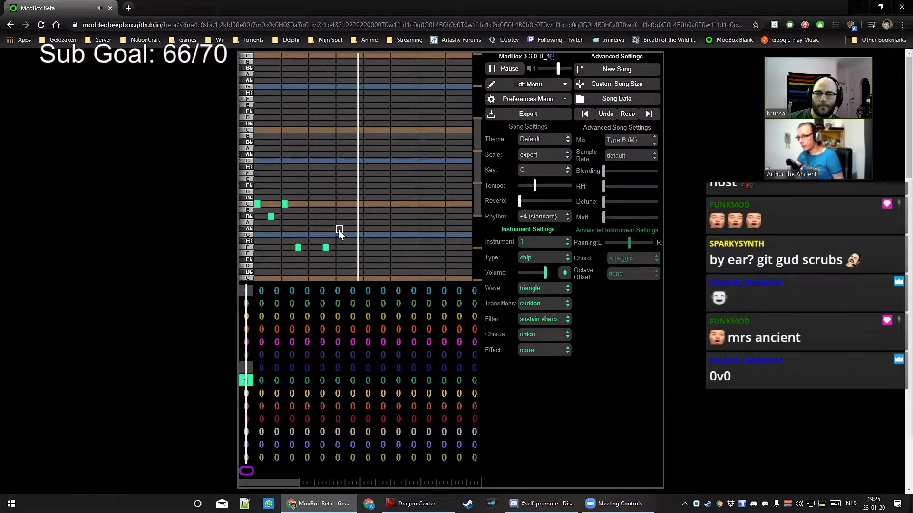
click(352, 216)
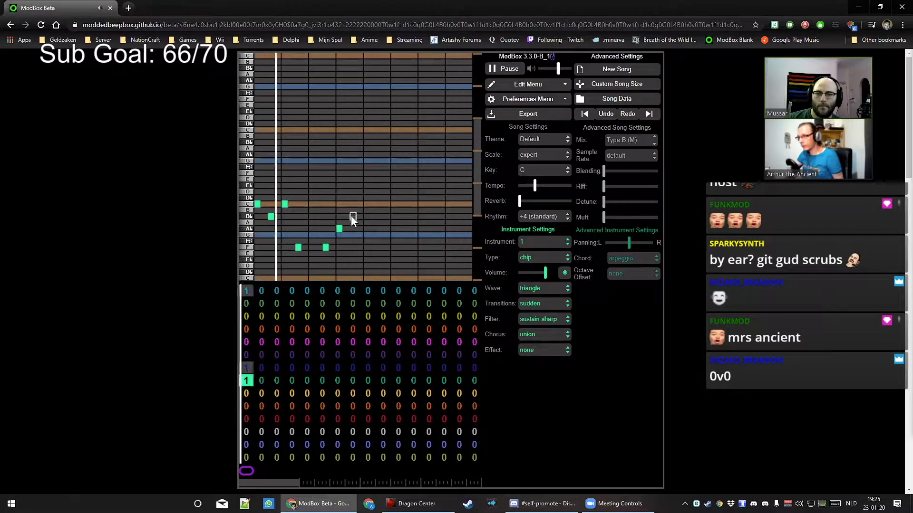
click(366, 205)
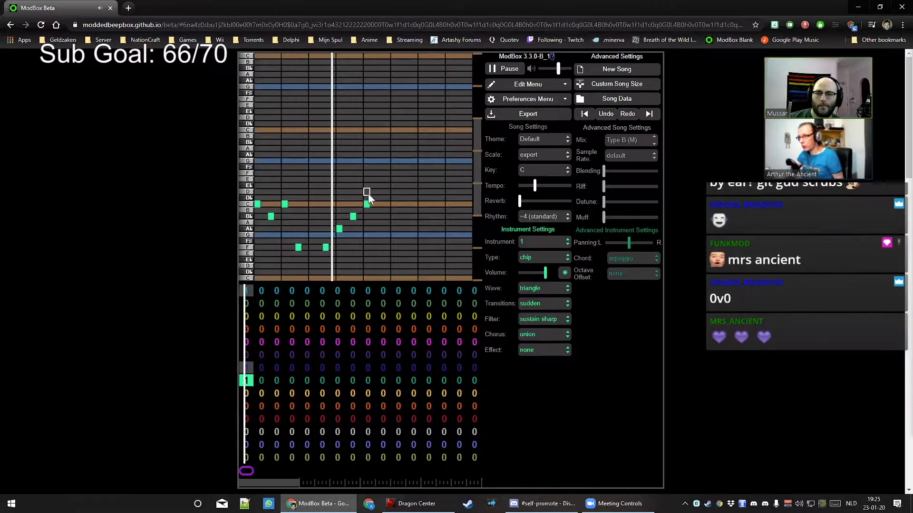
Add an E♭, D, E♭, D run and end the bar on B♭ instead of A♭
click(394, 186)
click(408, 192)
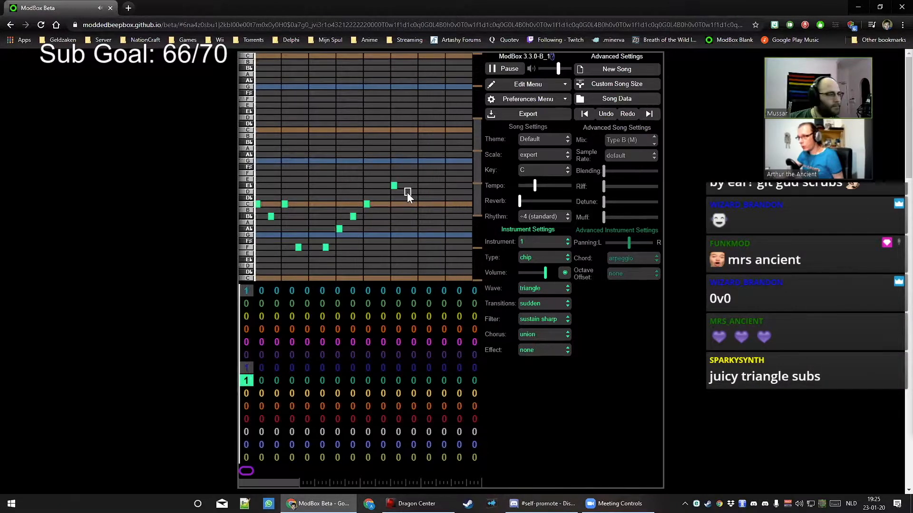
click(421, 185)
click(437, 193)
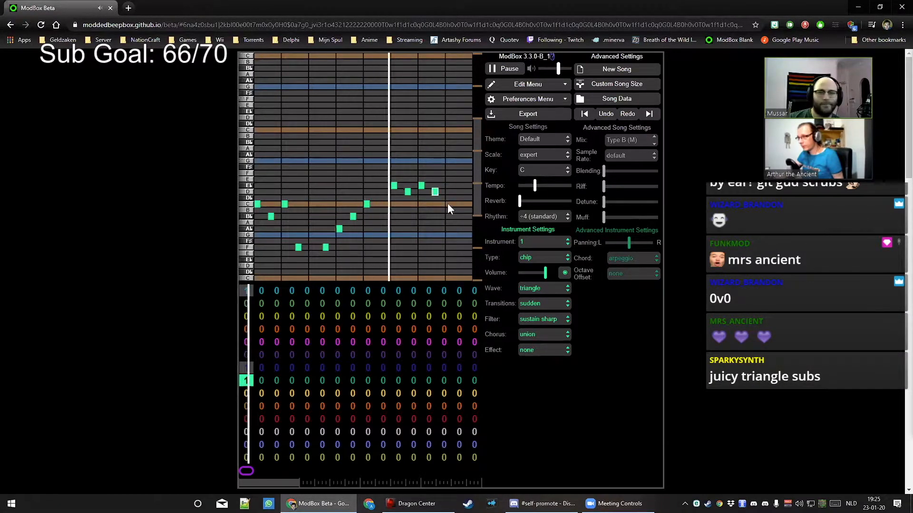
click(463, 230)
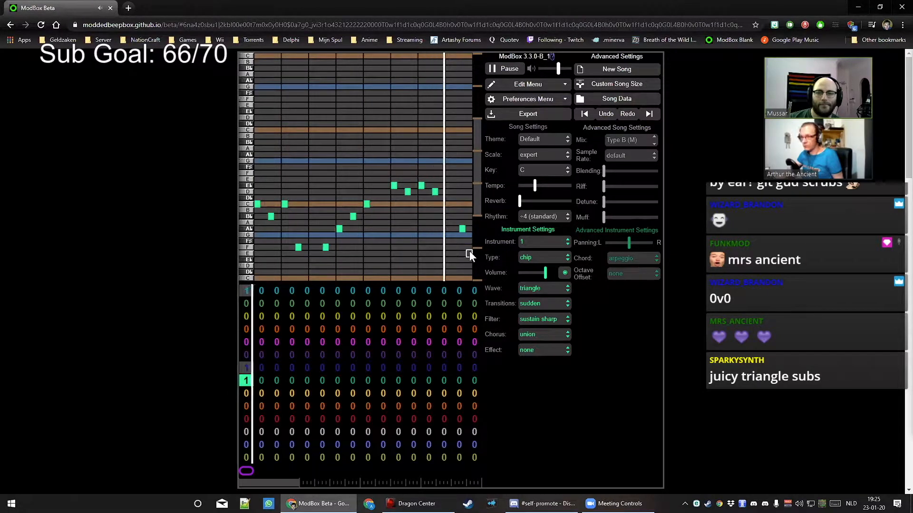
click(462, 229)
click(464, 217)
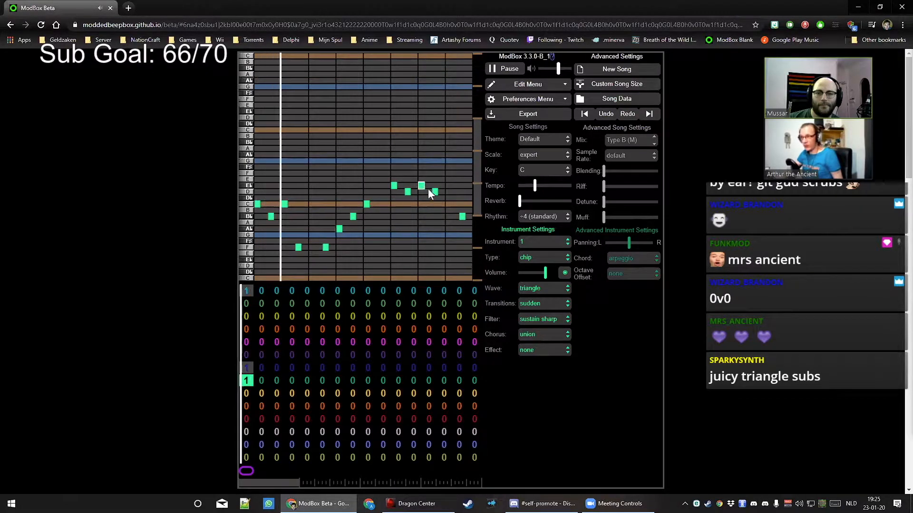
mouse_move(535, 188)
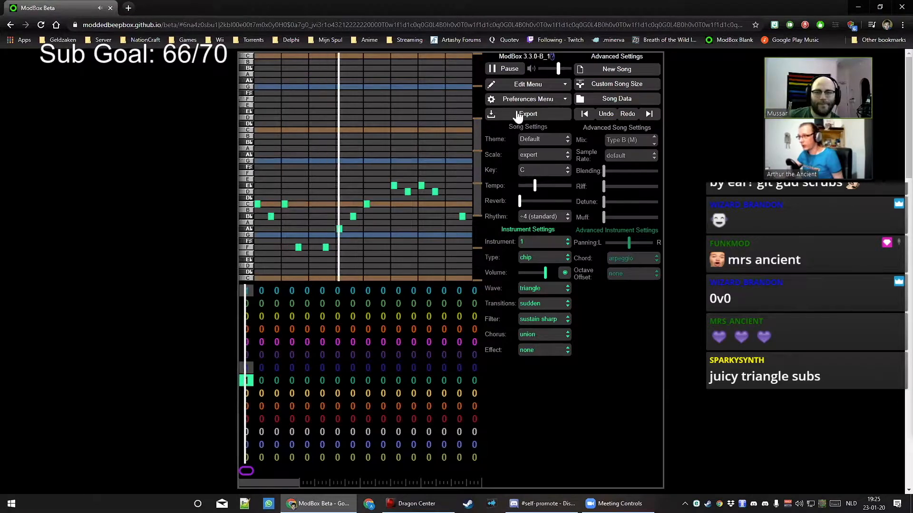
Raise the tempo from 151 to about 302 bpm and play the song at that speed
key(space)
drag(536, 185, 554, 190)
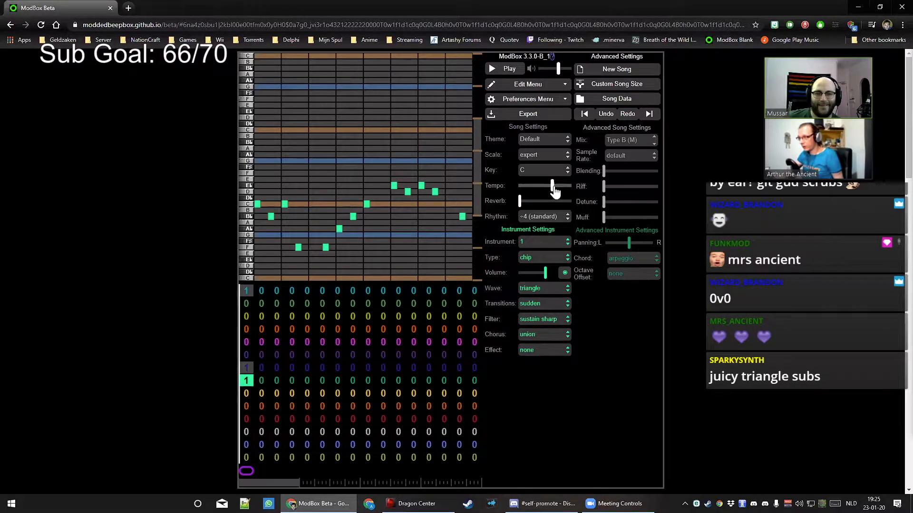
click(555, 191)
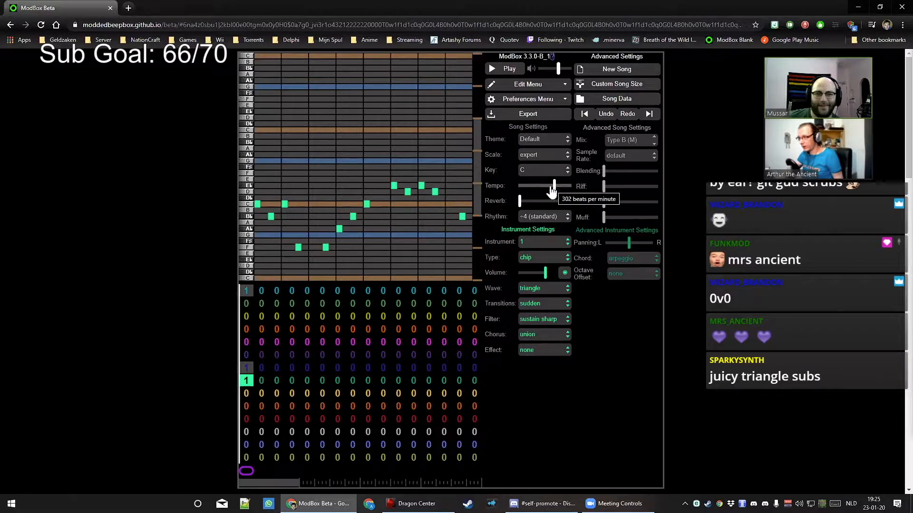
click(507, 69)
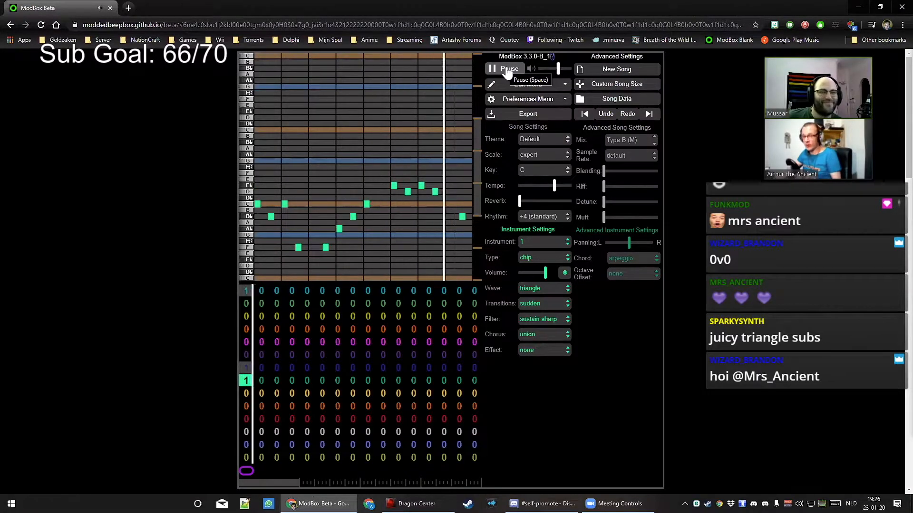
click(507, 70)
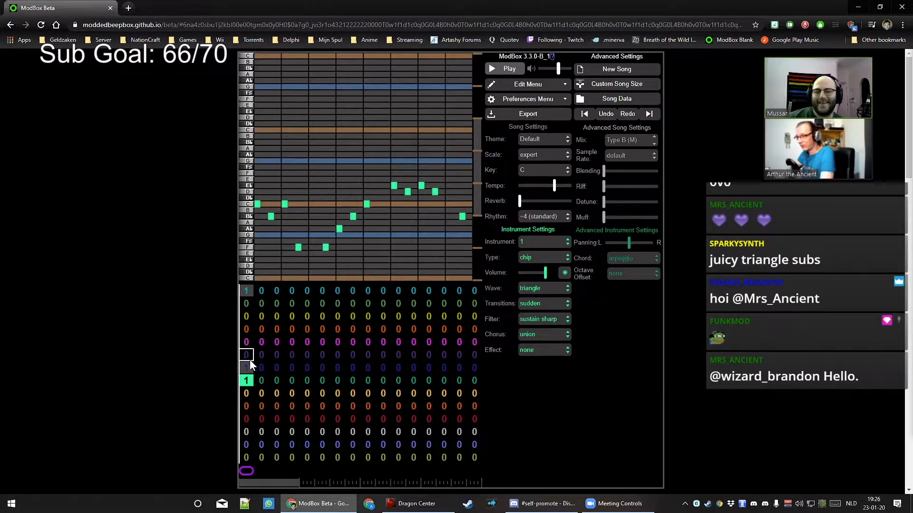
Give the top channel's first pattern a pulse wide wave and audition the song
click(246, 291)
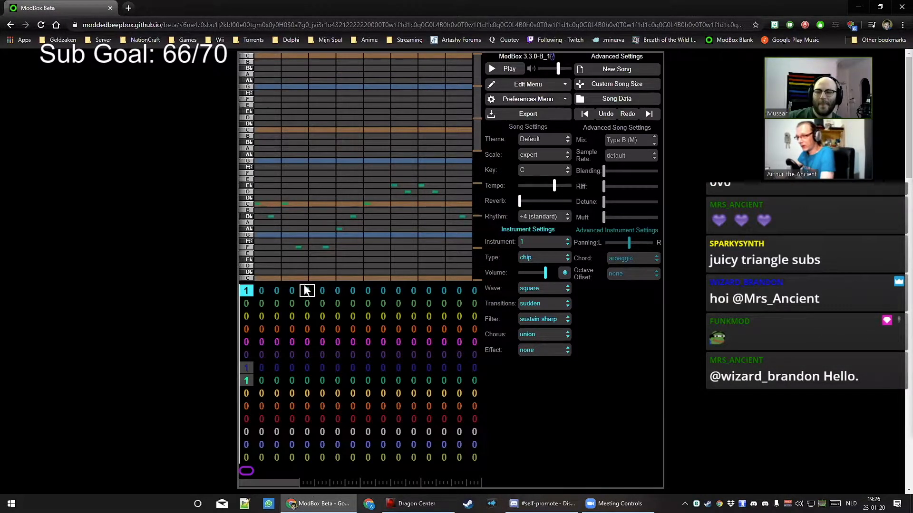
click(536, 291)
click(546, 313)
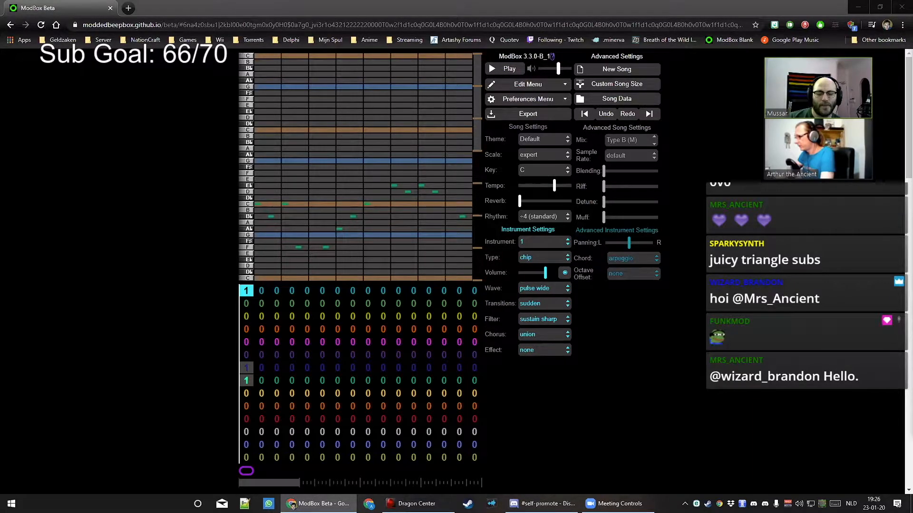
click(246, 380)
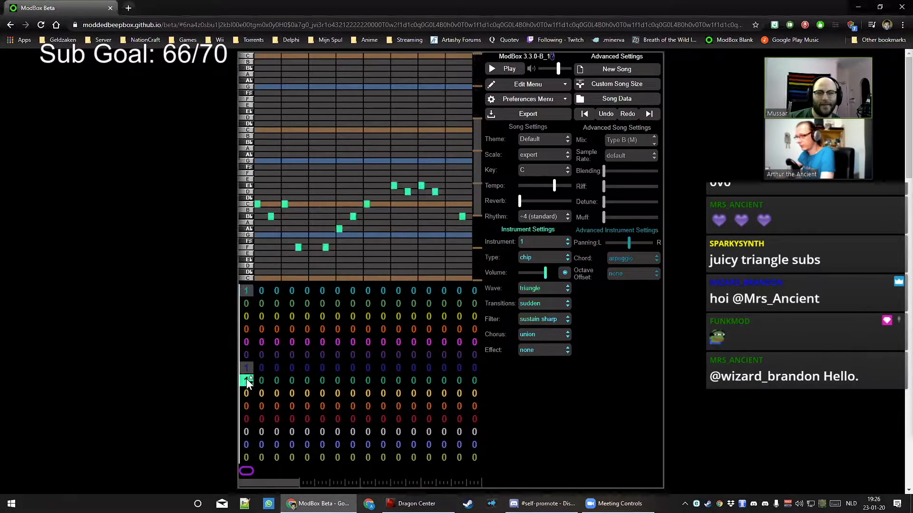
click(249, 291)
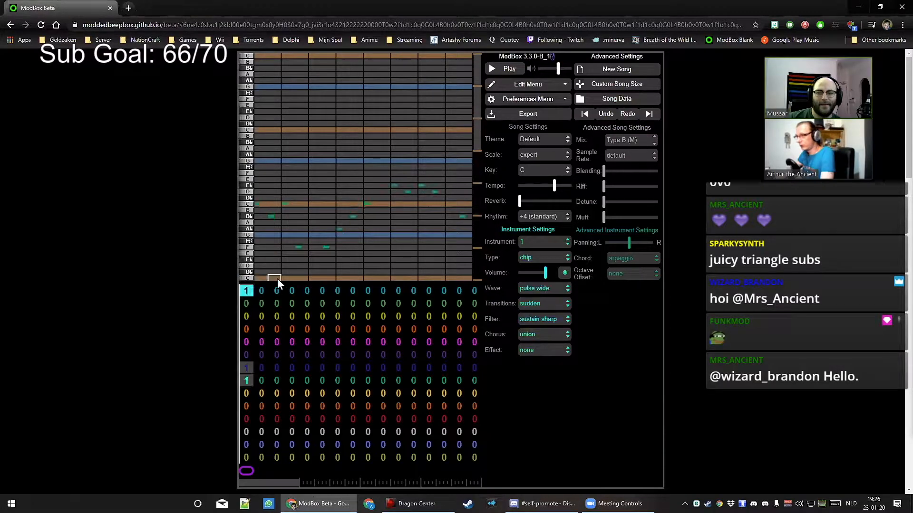
click(494, 69)
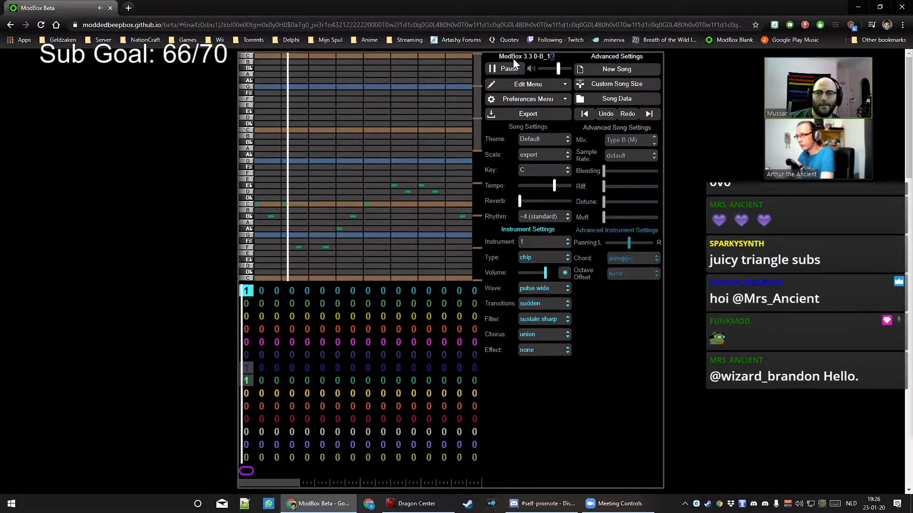
click(504, 69)
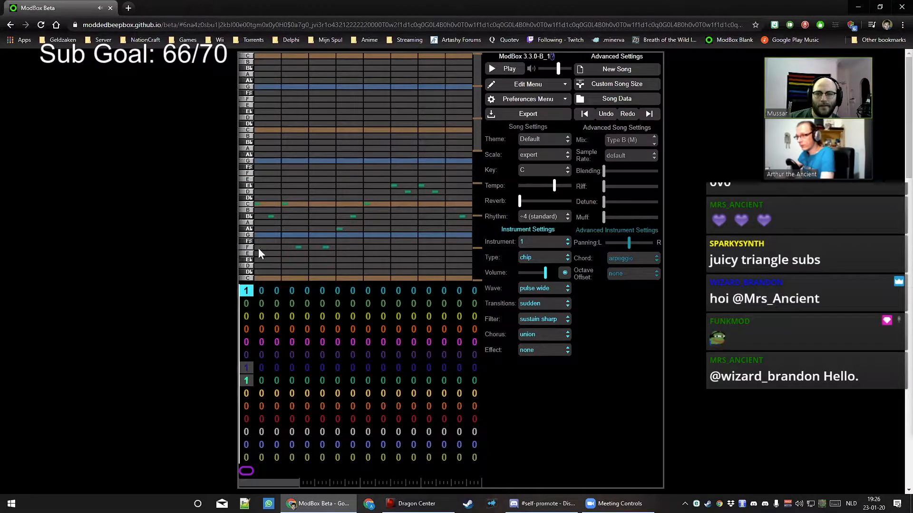
Draw a long F note, then short C, B♭ and C notes near the bar's end
drag(259, 248, 393, 249)
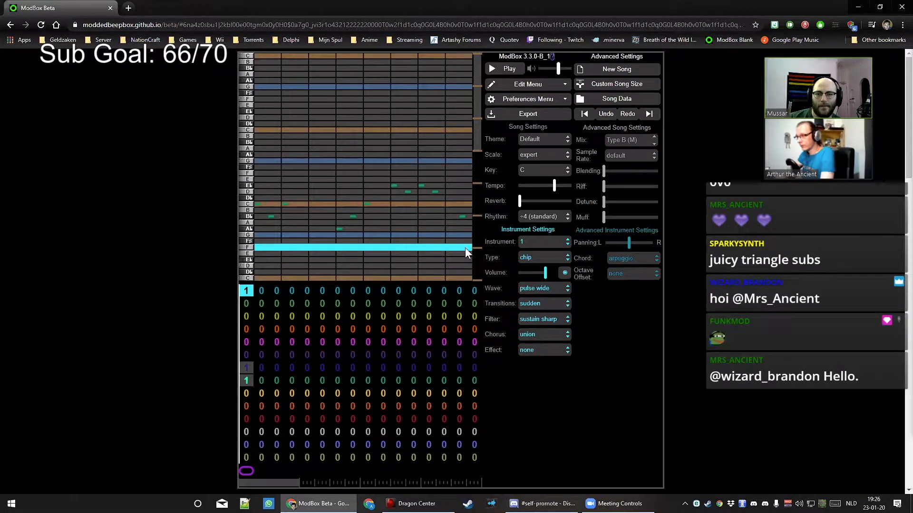
drag(465, 248, 382, 255)
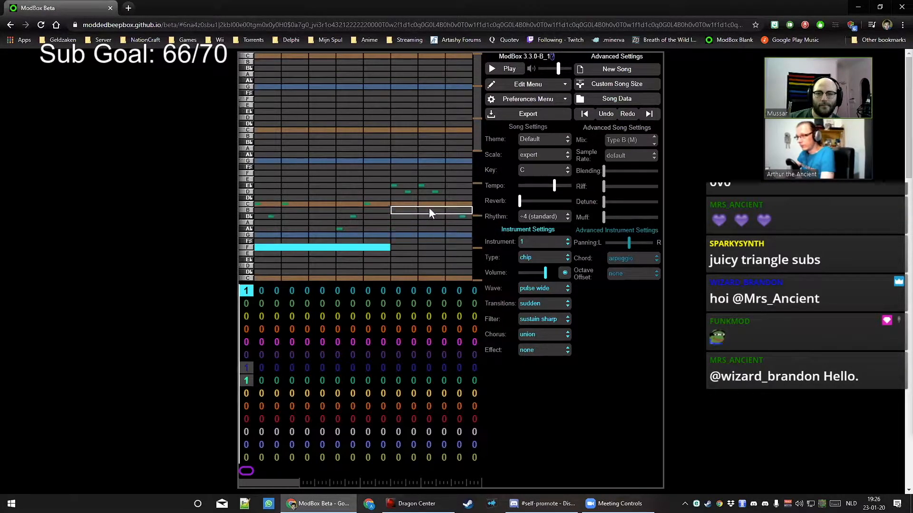
drag(428, 203, 428, 202)
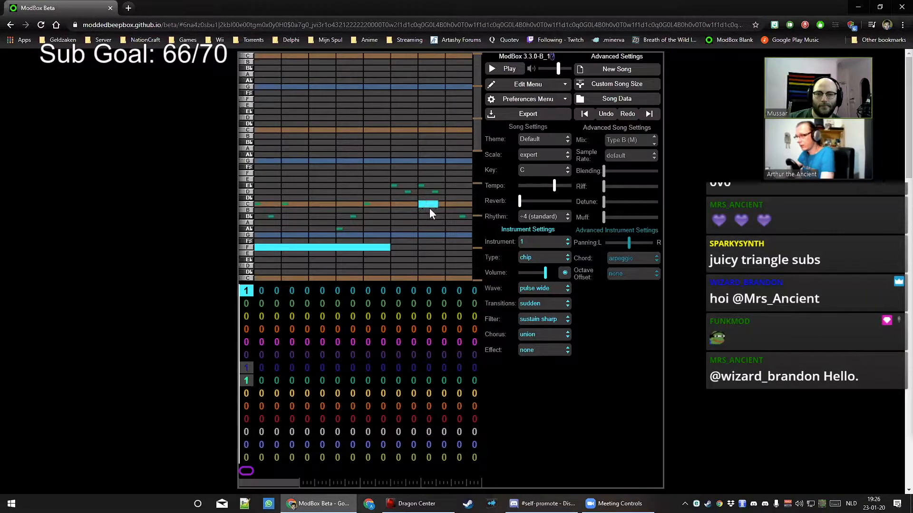
click(453, 216)
click(467, 204)
click(509, 69)
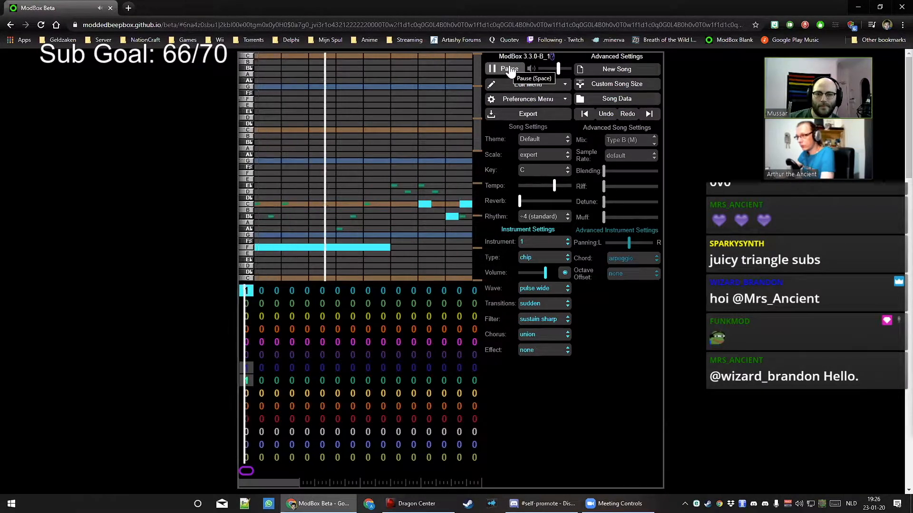
Move the C note one step earlier and bring the tempo back to 151 bpm
click(509, 70)
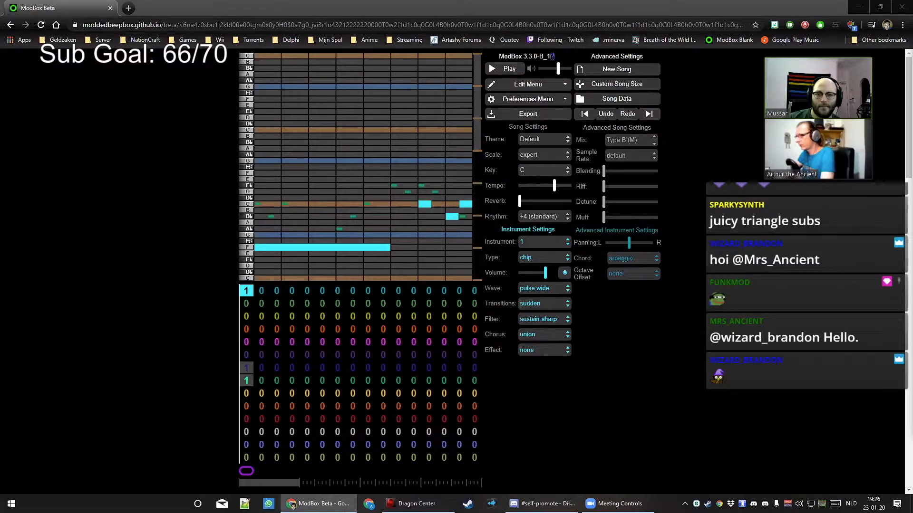
click(421, 206)
click(398, 204)
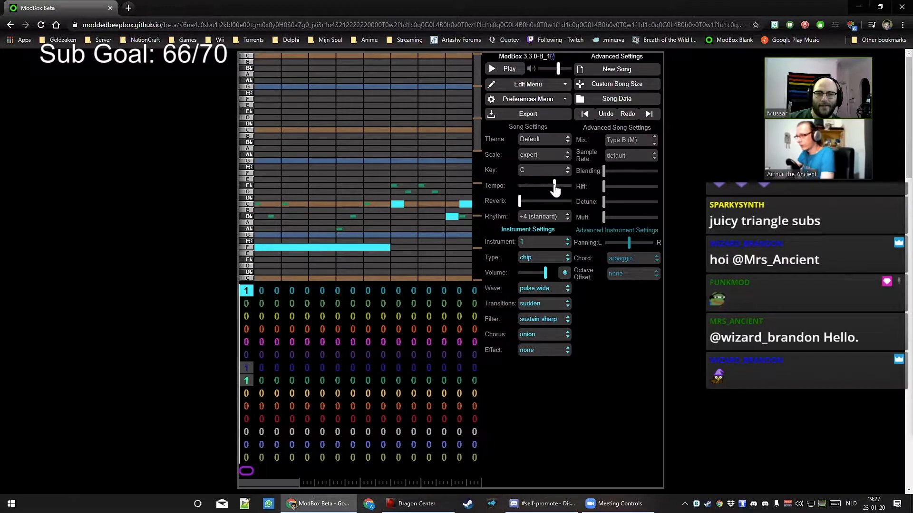
drag(553, 185, 537, 189)
mouse_move(537, 188)
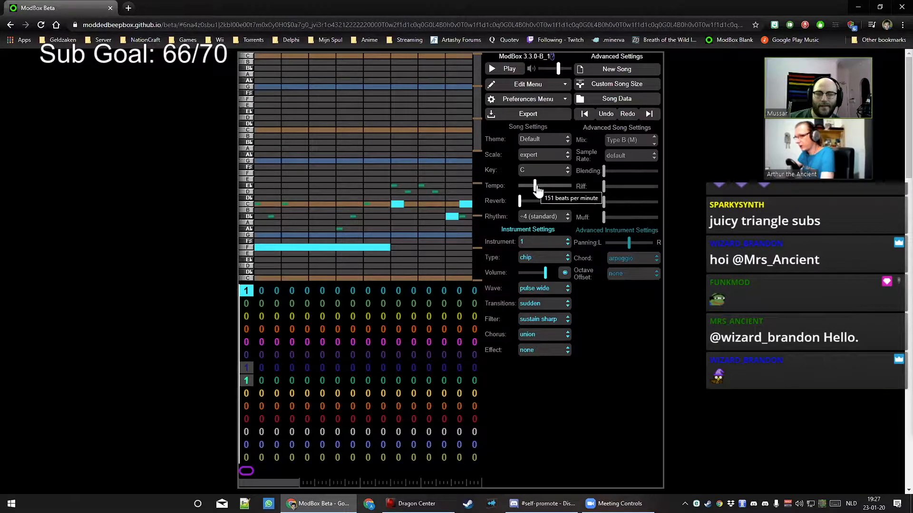
key(space)
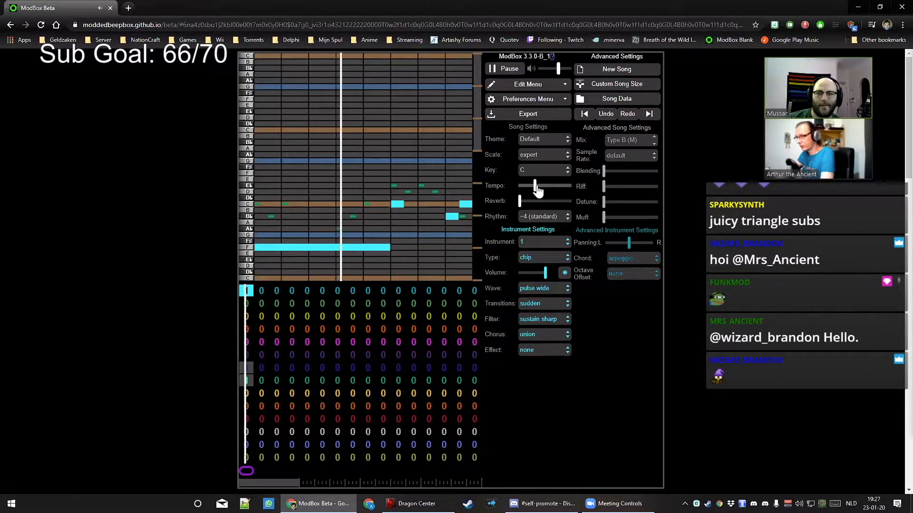
key(space)
Shorten the F note further and add a D note at the pattern's end
drag(387, 250, 360, 250)
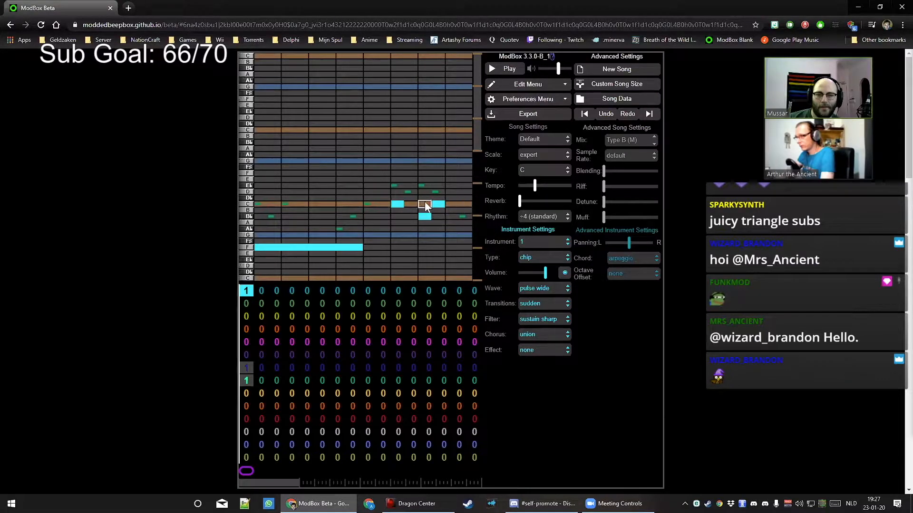
click(466, 192)
key(space)
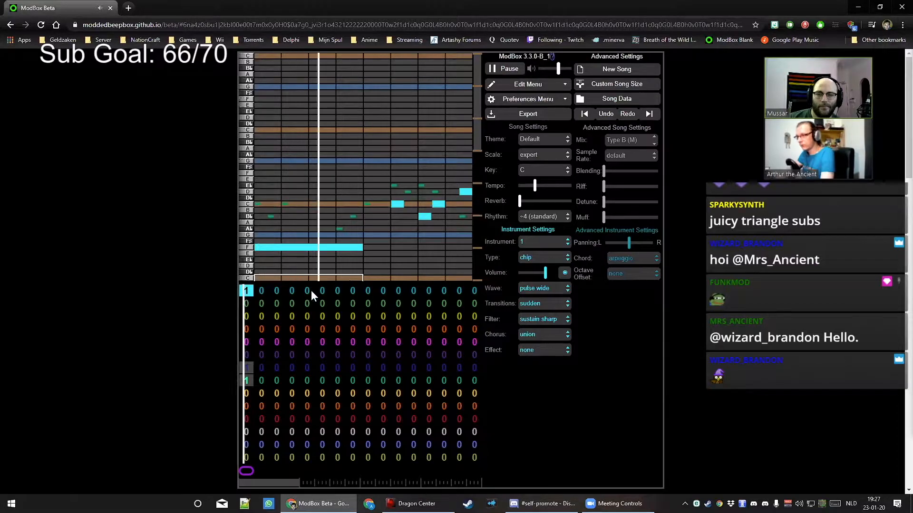
key(space)
click(262, 292)
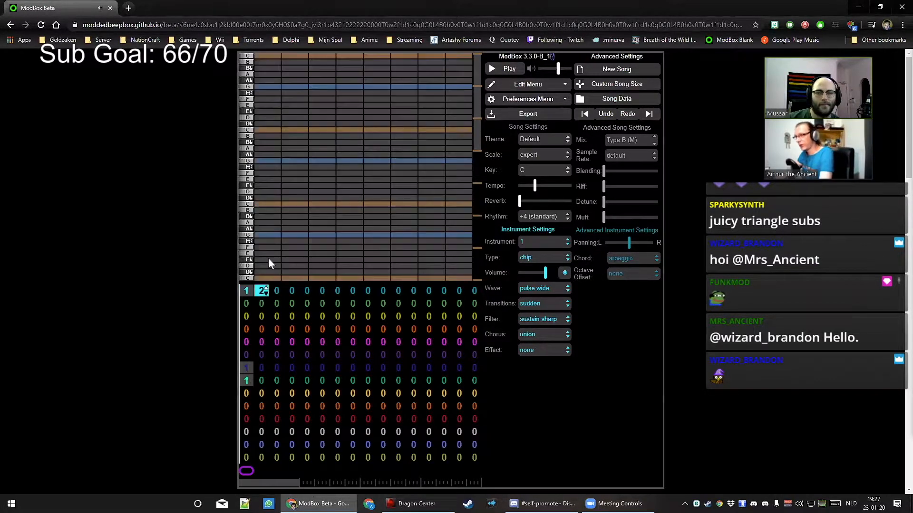
Add an E♭ note lasting half the bar to the top channel's pattern 2
key(Left)
click(259, 292)
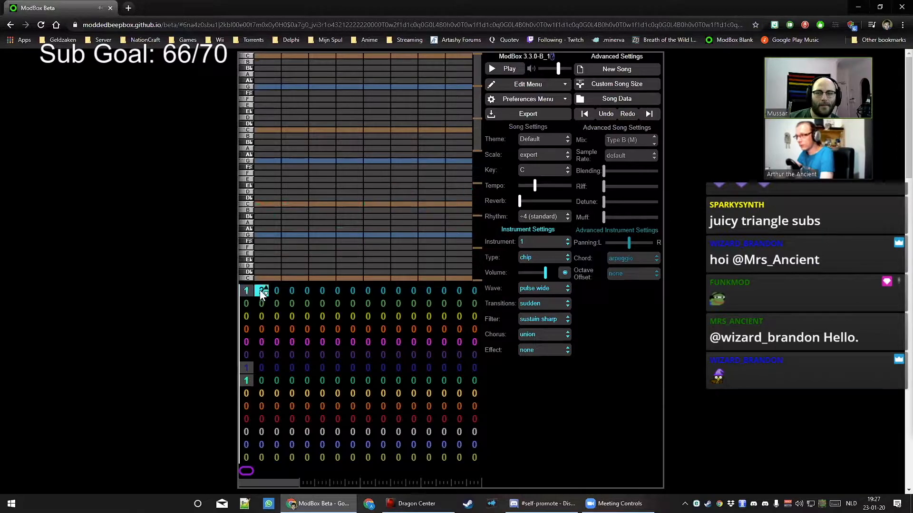
click(264, 186)
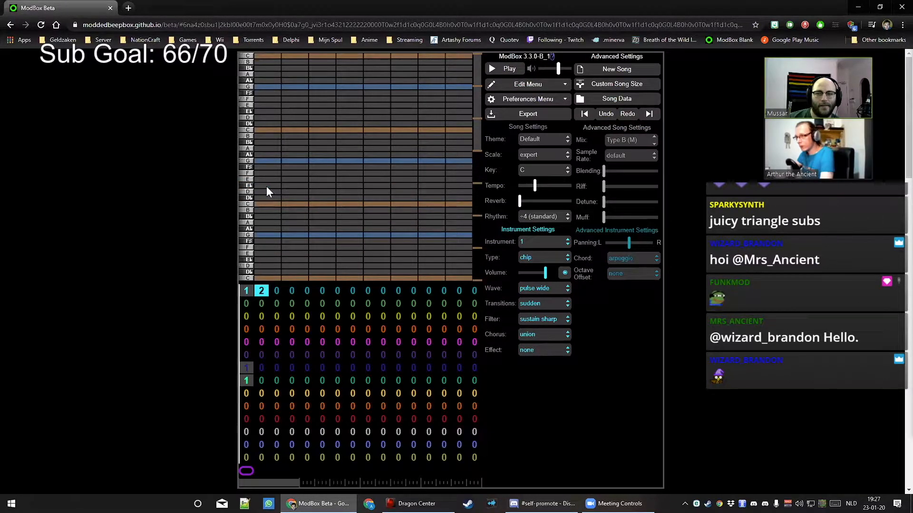
drag(273, 186, 358, 184)
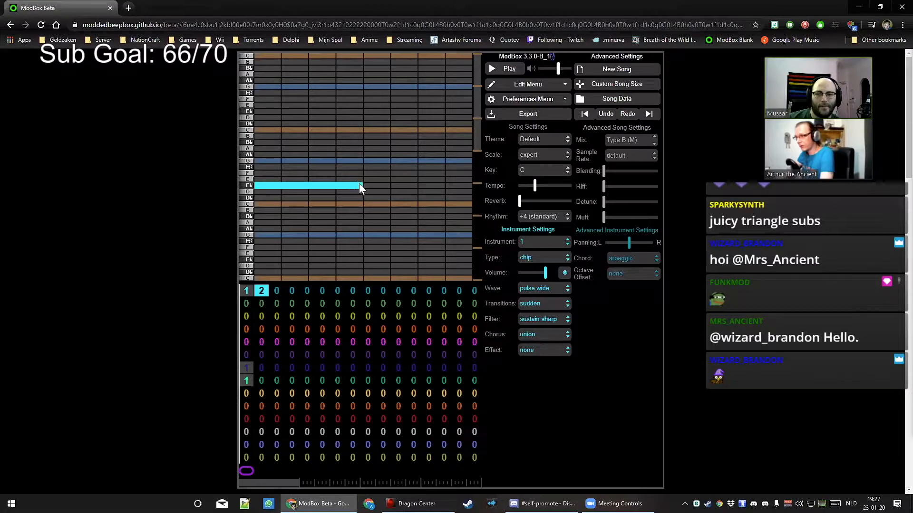
key(space)
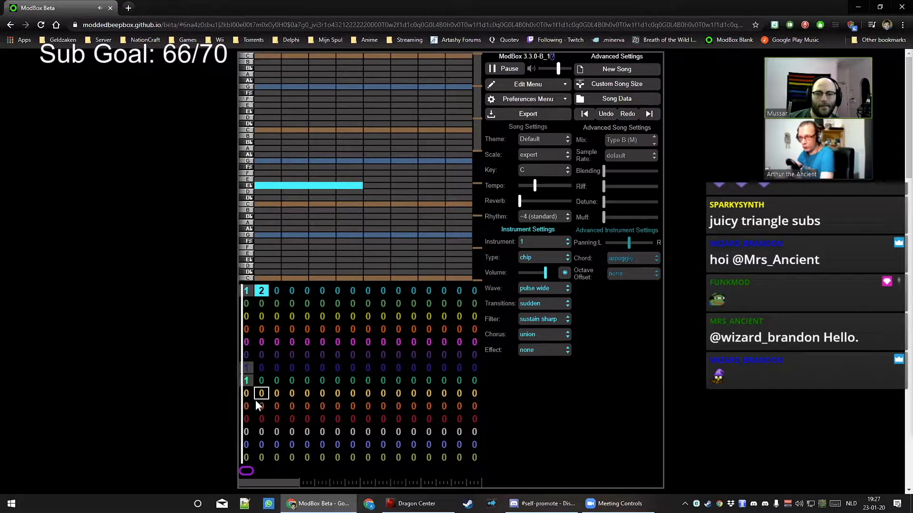
Loop bars 1–2 and set the green channel's bar 2 to pattern 1
drag(250, 472, 260, 470)
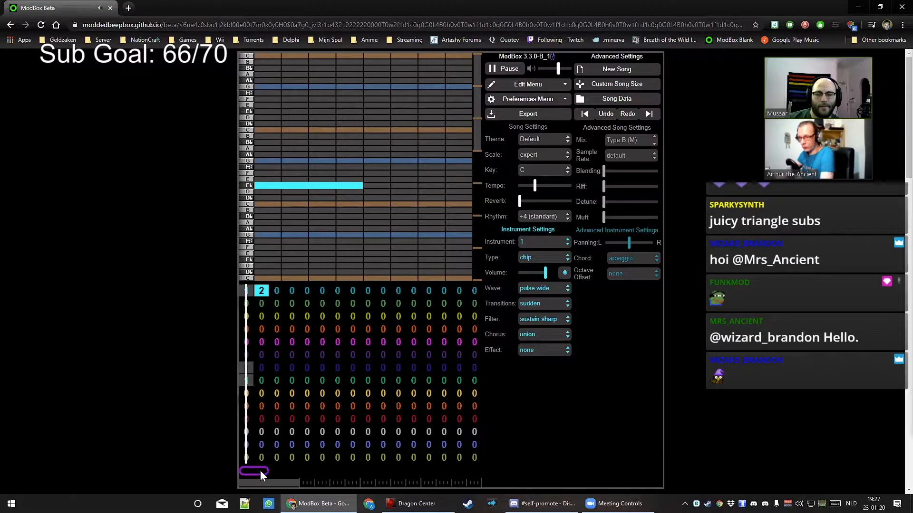
click(261, 380)
key(1)
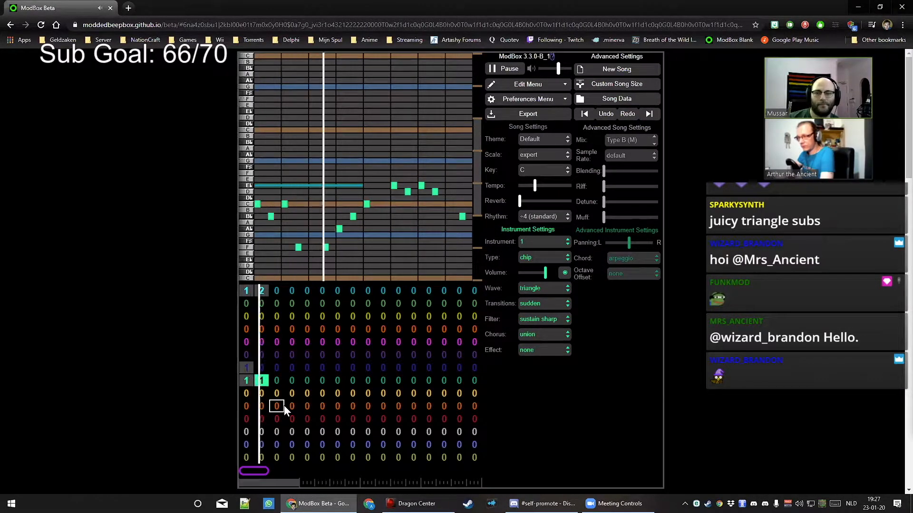
Assign patterns 1 and 2 to the second channel's first two bars
key(space)
click(244, 299)
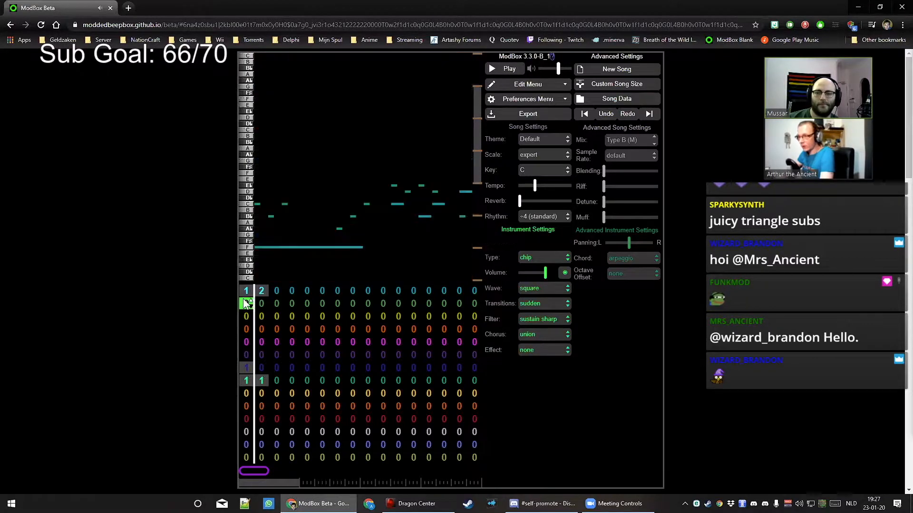
key(1)
key(Right)
key(2)
Switch the second channel's wave to pulse wide and listen to it
click(244, 298)
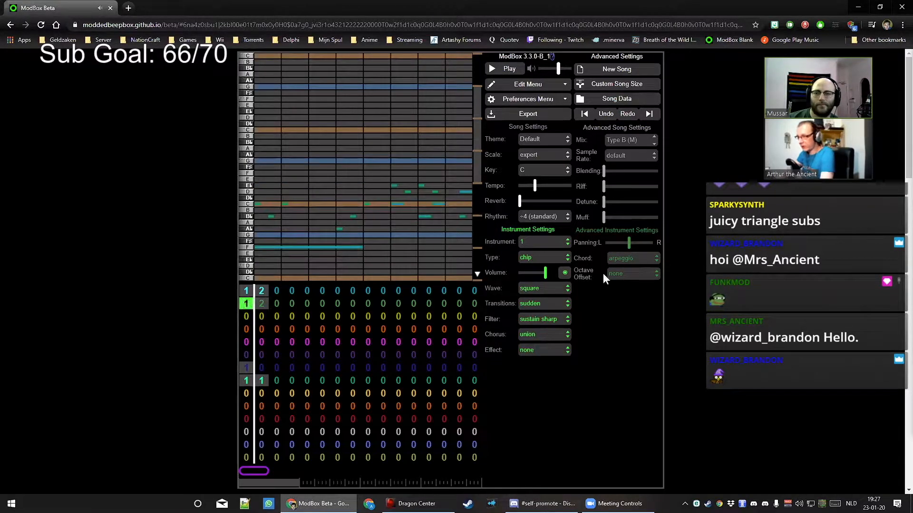
click(545, 289)
click(542, 314)
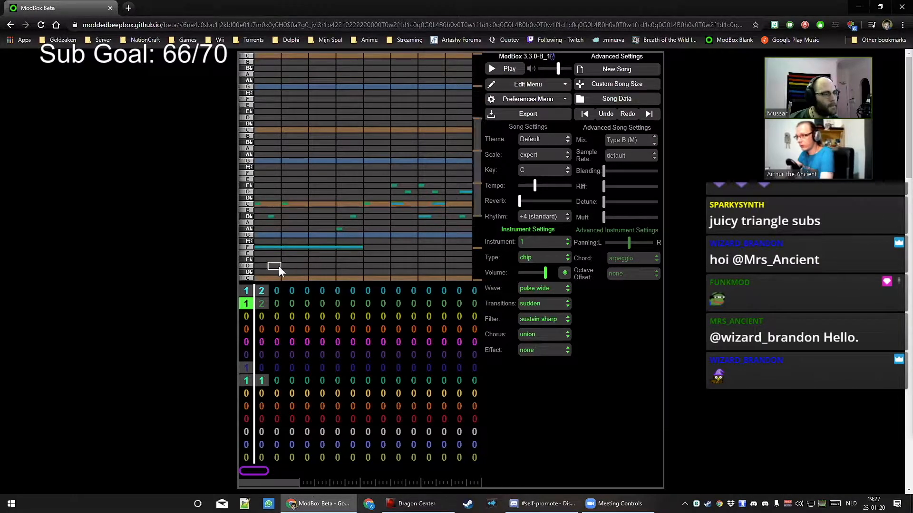
key(space)
key(space)
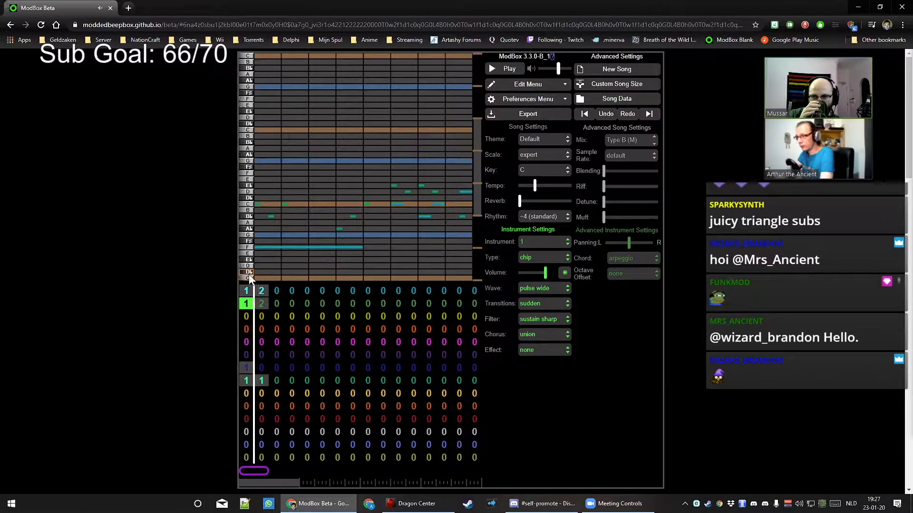
Play the song and stretch the loop over more bars
key(space)
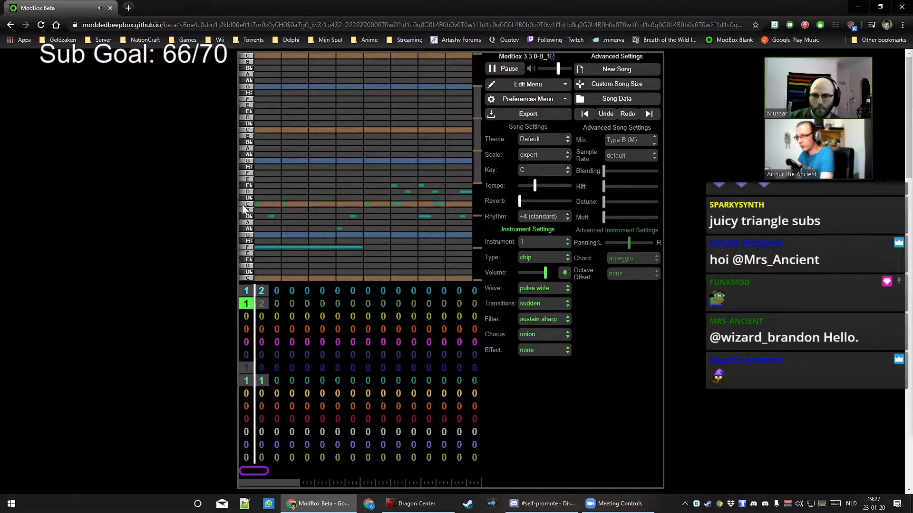
key(space)
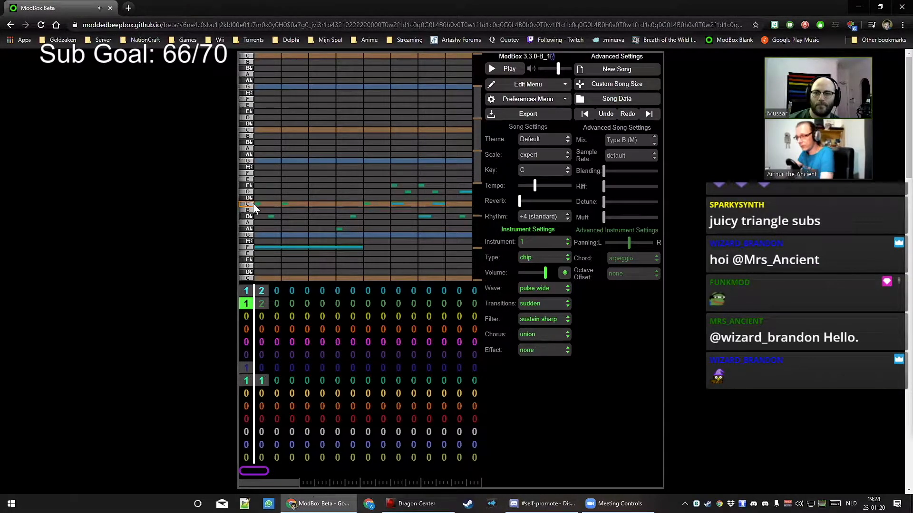
click(248, 341)
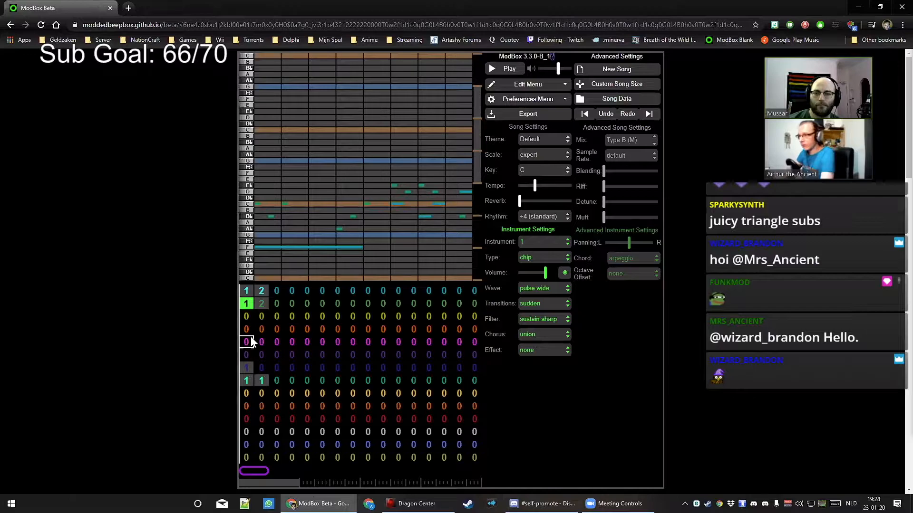
key(bracketright)
key(bracketright)
key(bracketright)
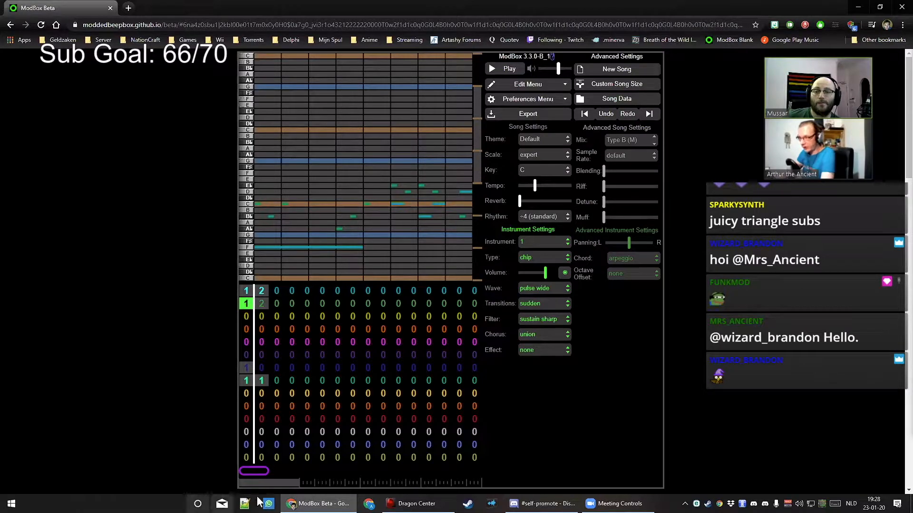
drag(301, 469, 299, 470)
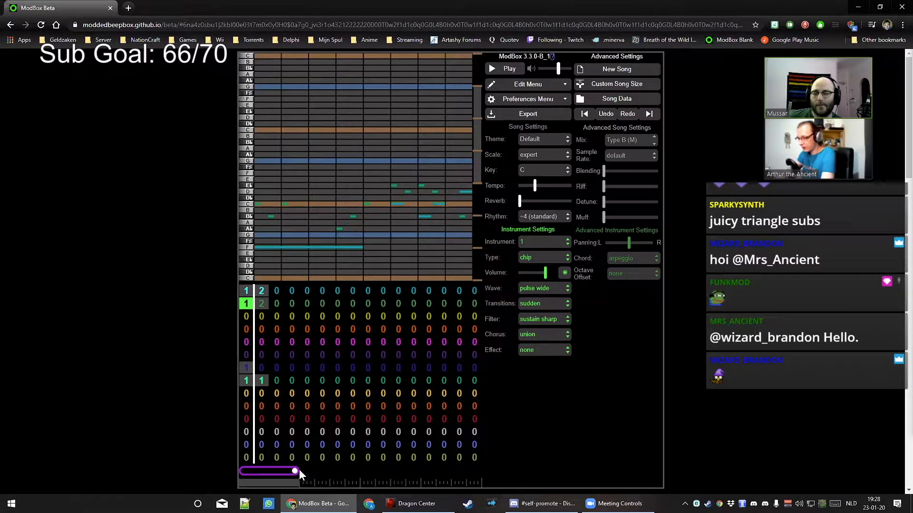
Step the playhead back and forth between bars
key(bracketright)
key(bracketright)
key(bracketleft)
key(bracketleft)
key(bracketleft)
key(bracketright)
key(bracketright)
key(bracketright)
key(bracketleft)
key(bracketleft)
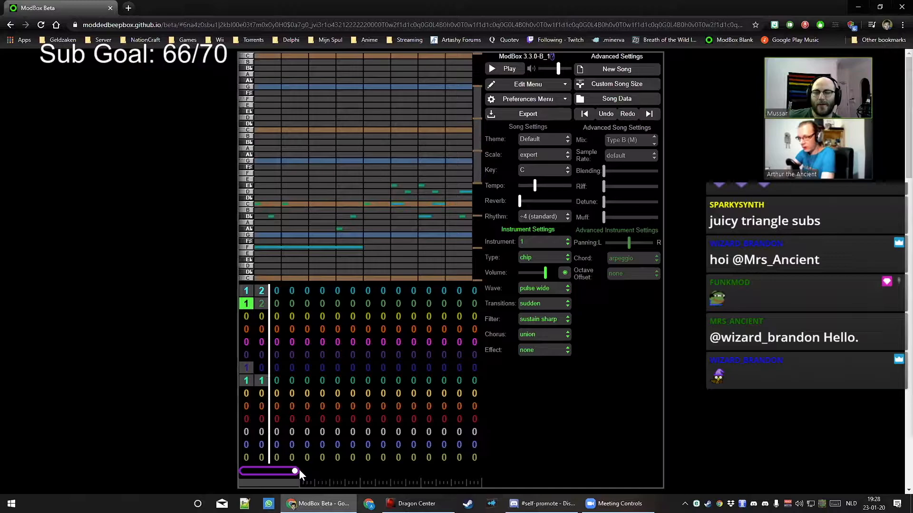
Move the bar selection between bars 2 and 3, ending on the orange channel's bar 3
key(Right)
key(Right)
key(Left)
key(Left)
key(Right)
key(Right)
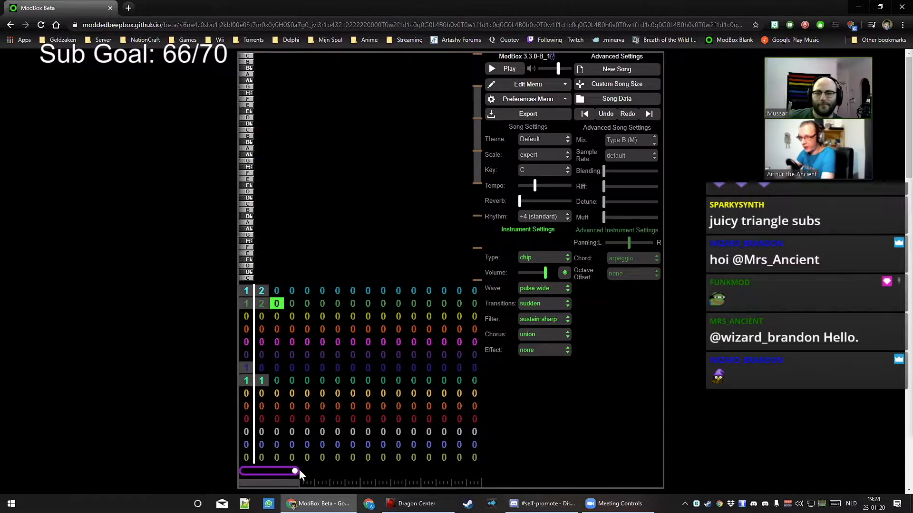
key(Left)
key(Right)
key(Left)
key(Right)
key(Left)
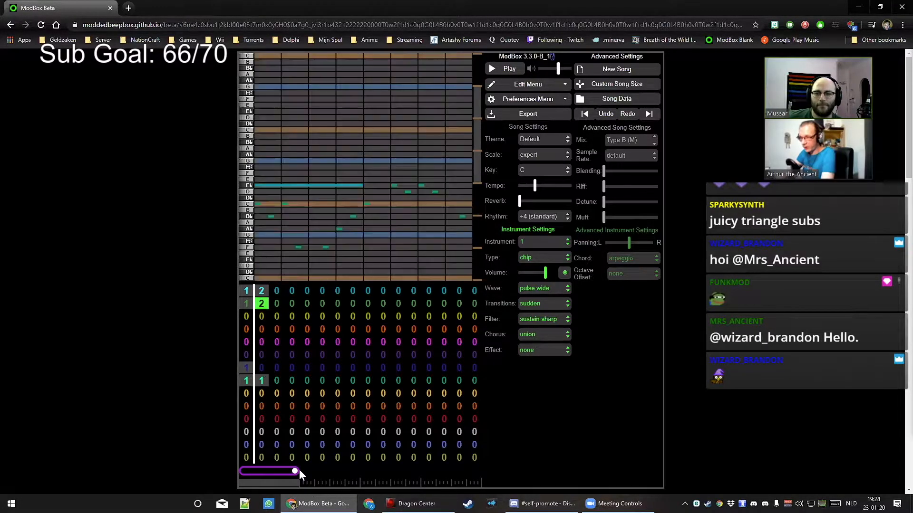
click(276, 316)
click(277, 329)
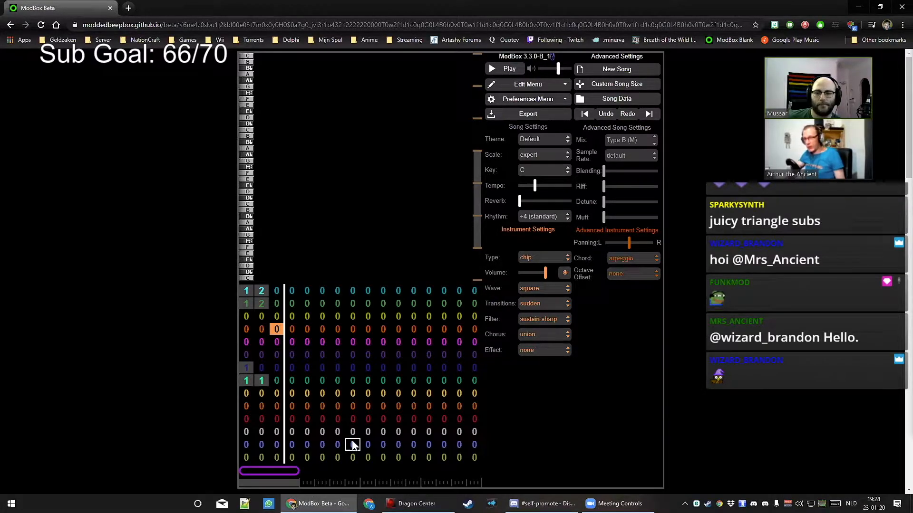
Try different pattern numbers in the top channel's bar 1, leaving it at pattern 1
click(251, 289)
click(251, 293)
click(250, 288)
click(250, 293)
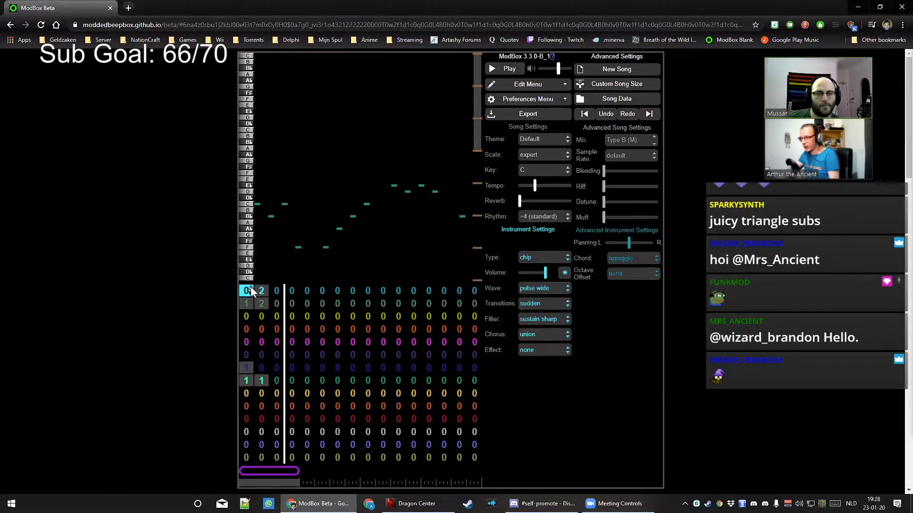
click(250, 287)
click(250, 288)
click(251, 292)
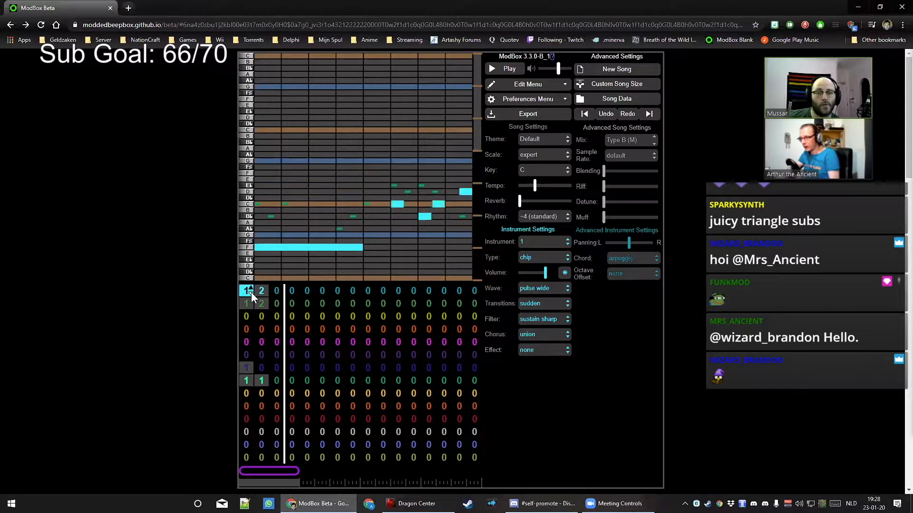
Fill the top channel's bars 3–8 with patterns 3 through 8
click(276, 292)
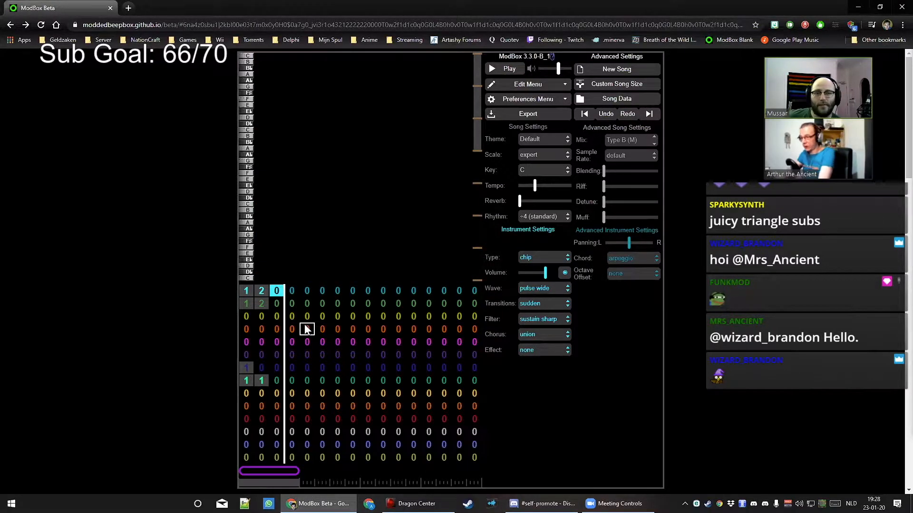
key(3)
key(Right)
key(4)
key(Right)
key(5)
key(Right)
key(6)
key(Right)
key(7)
key(Right)
key(8)
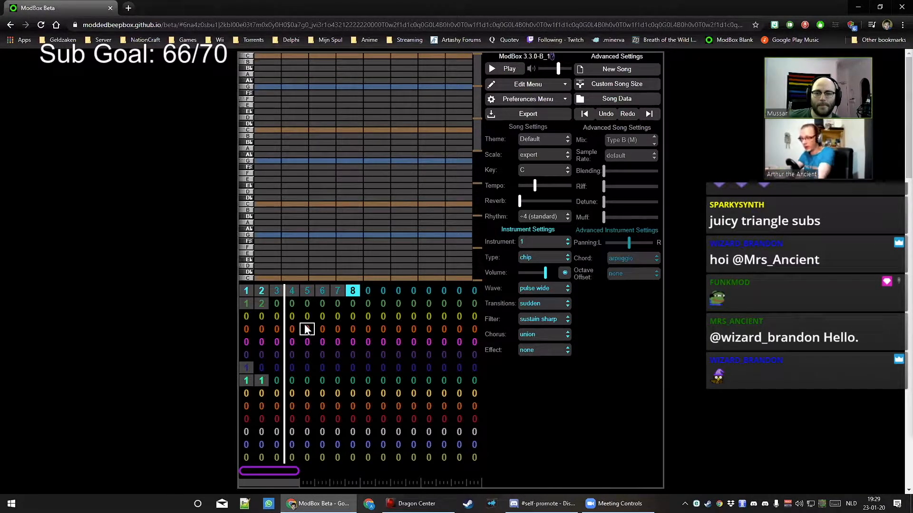
Reset bars 3–8 to pattern 0 and play the song from the start
key(Left)
key(Left)
key(Left)
key(Left)
key(Left)
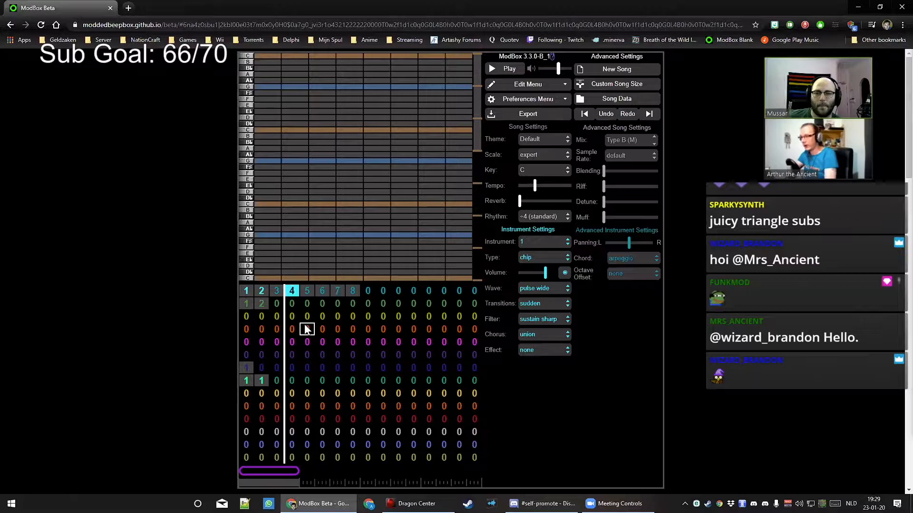
key(0)
key(Right)
key(0)
key(Right)
key(0)
key(Right)
key(0)
key(Right)
key(0)
key(Right)
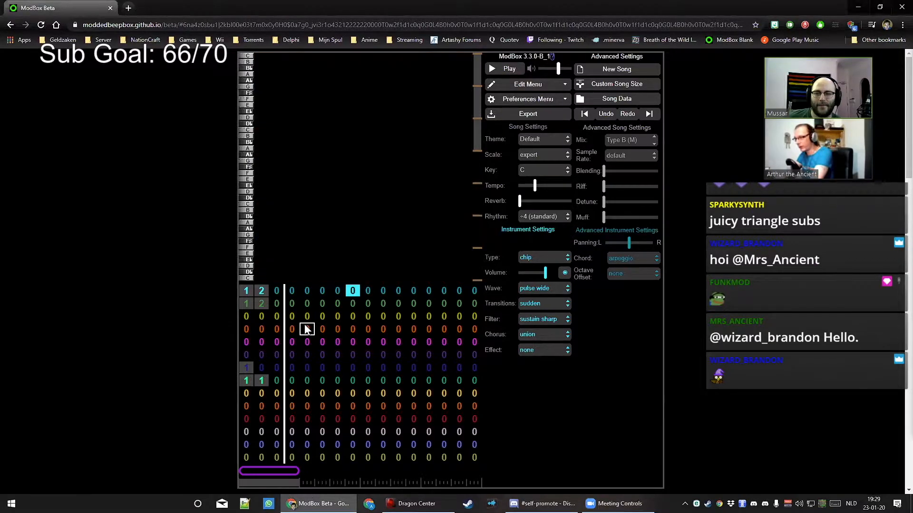
key(0)
key(Left)
key(Left)
key(Left)
key(Left)
key(Left)
key(Left)
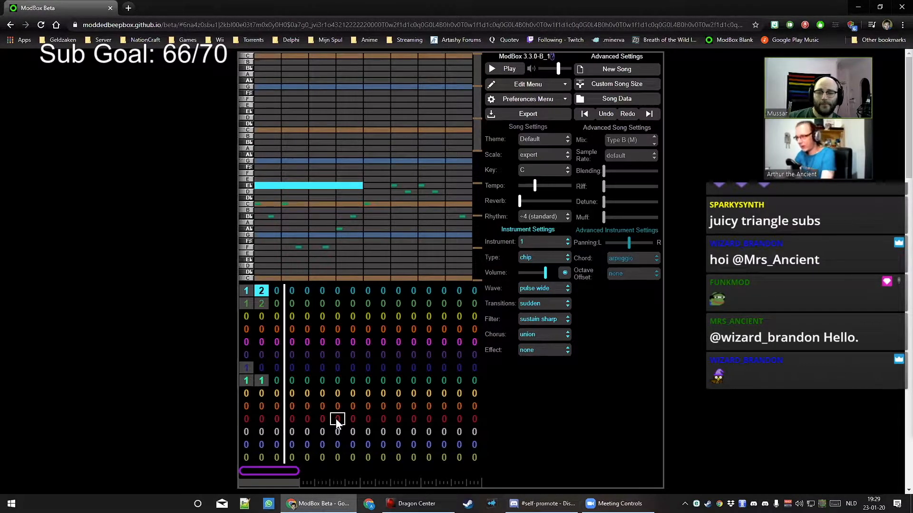
key(bracketleft)
key(bracketleft)
key(bracketleft)
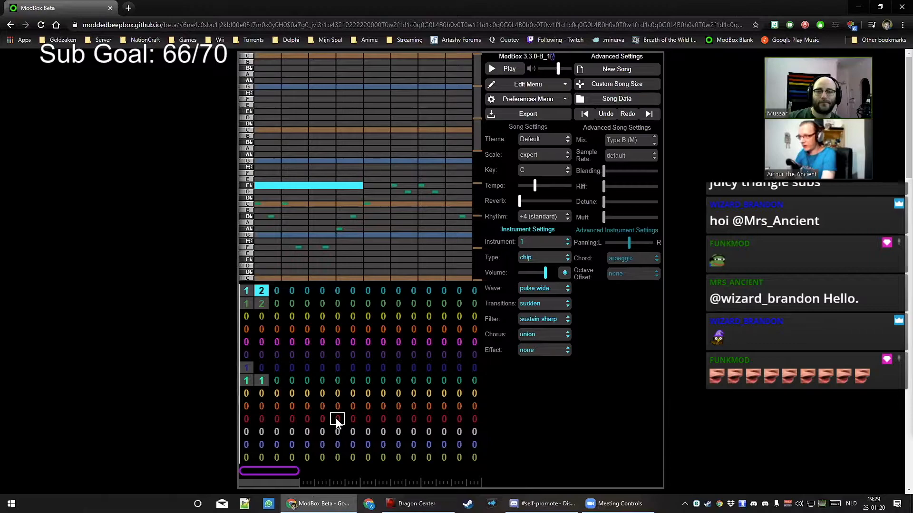
key(space)
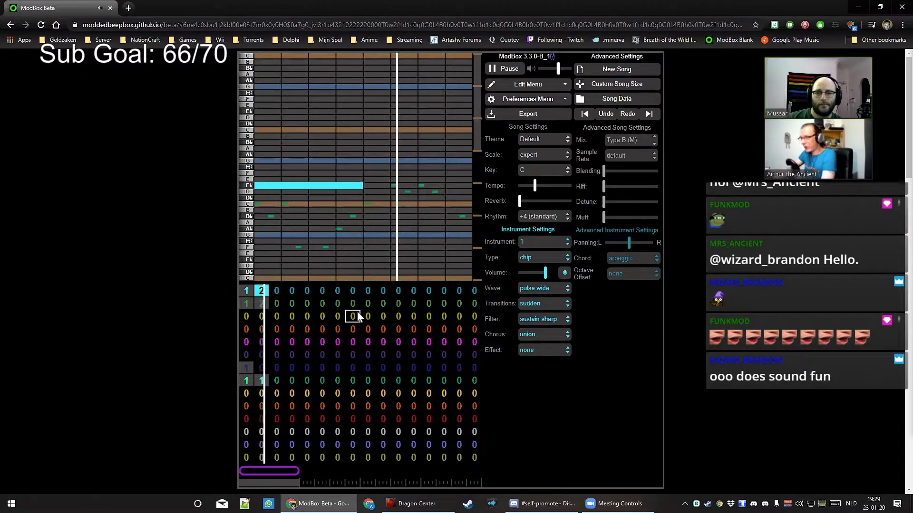
With the green channel's first pattern shown, set rhythm to ÷8 and stretch its first C note
key(space)
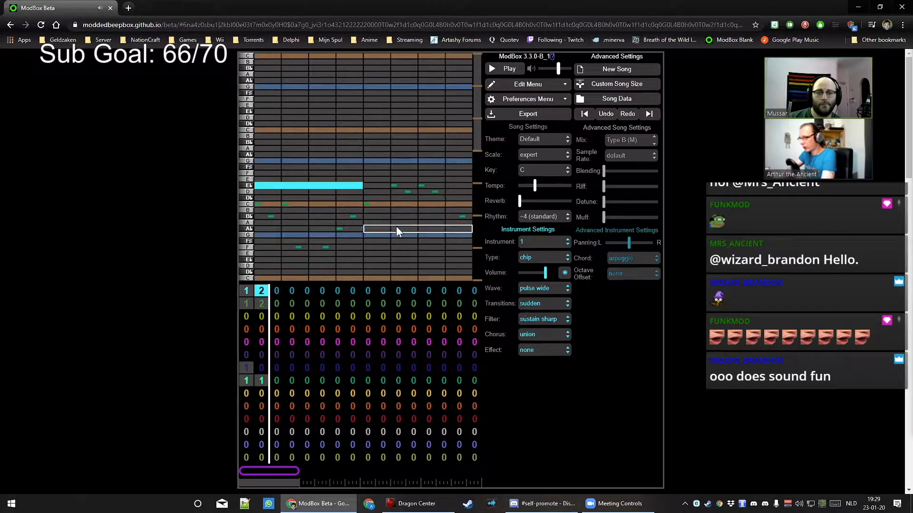
click(246, 381)
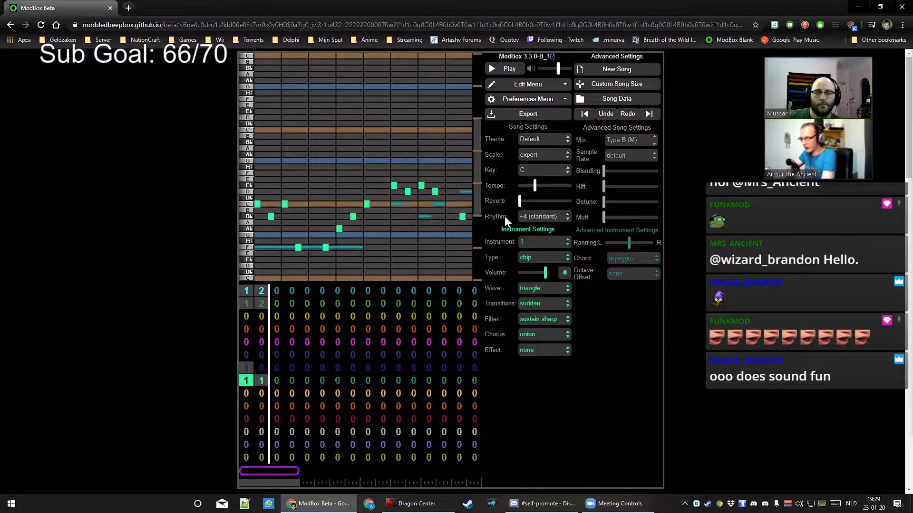
click(557, 219)
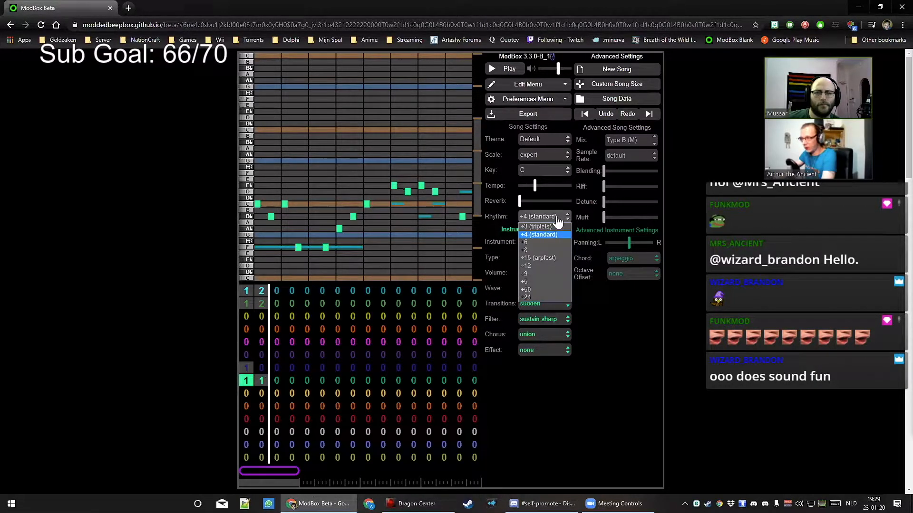
click(537, 250)
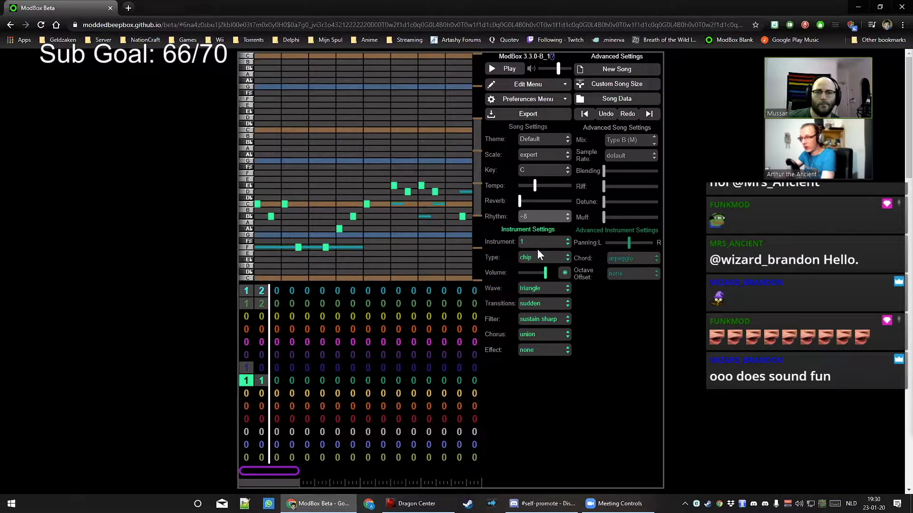
click(259, 205)
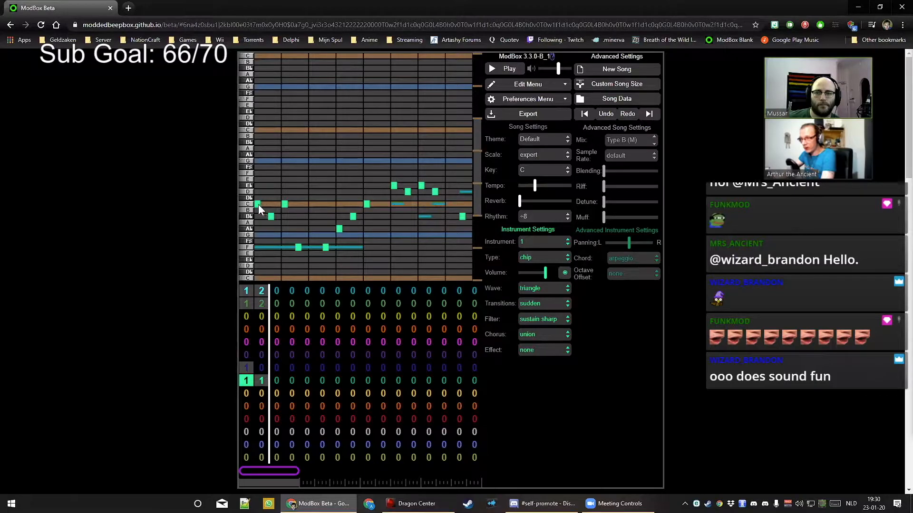
drag(259, 205, 264, 207)
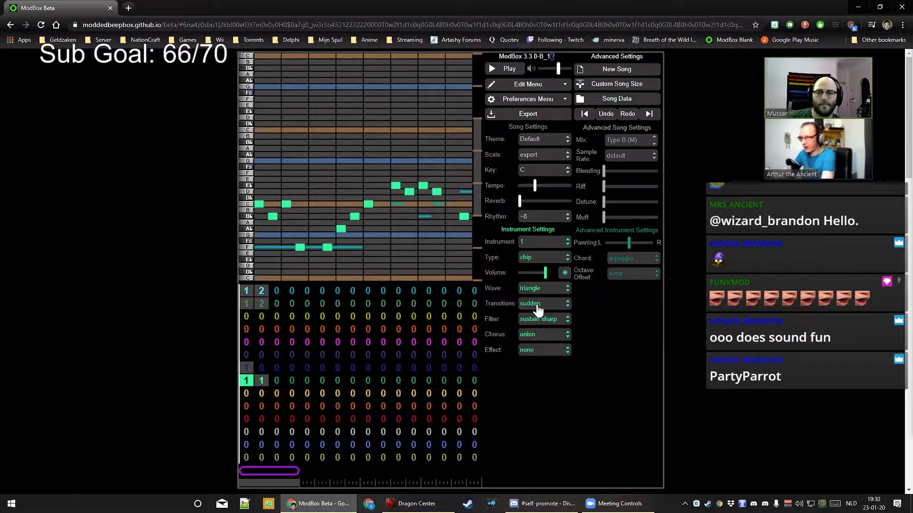
key(space)
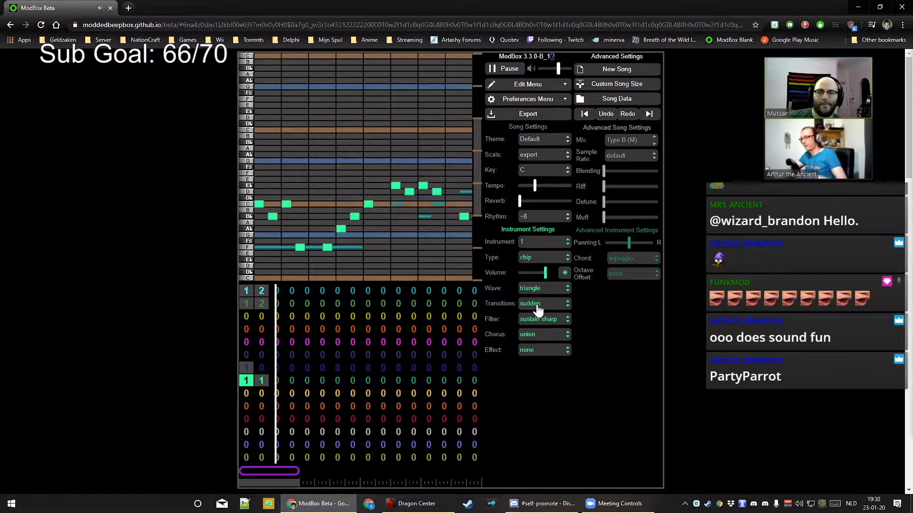
key(space)
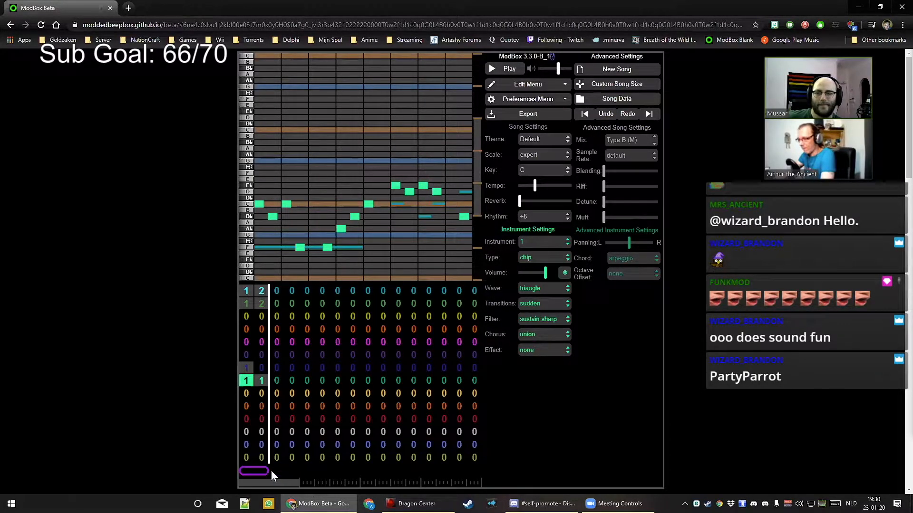
click(276, 380)
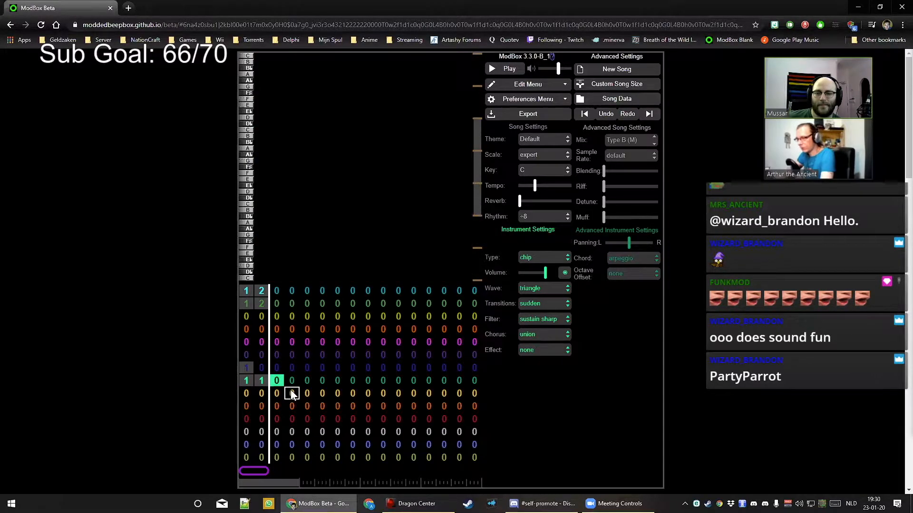
Place patterns 1 and 2 in the green channel's bars 3 and 4, pasting the melody into pattern 2
key(1)
key(Right)
key(2)
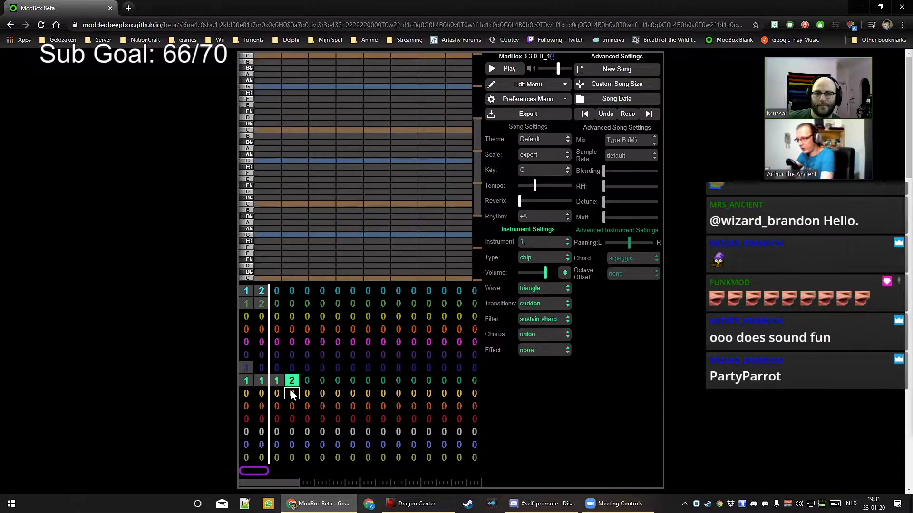
key(Left)
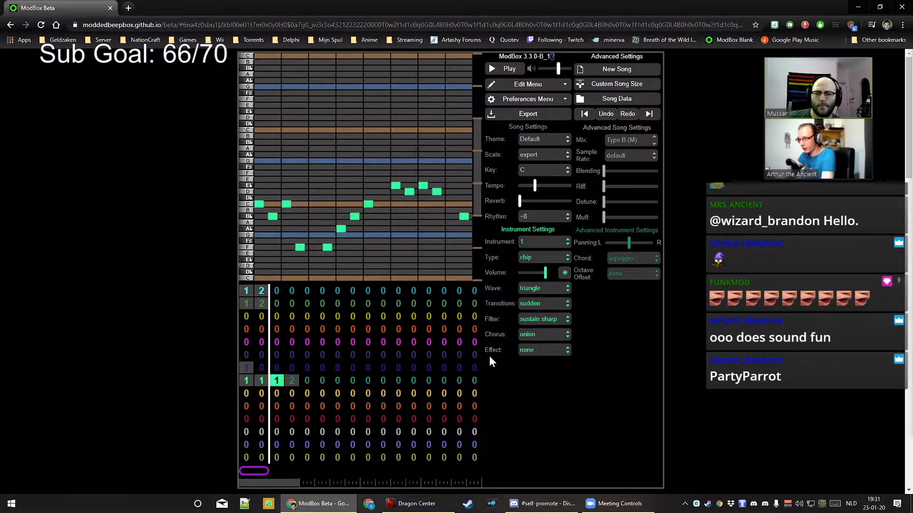
key(Right)
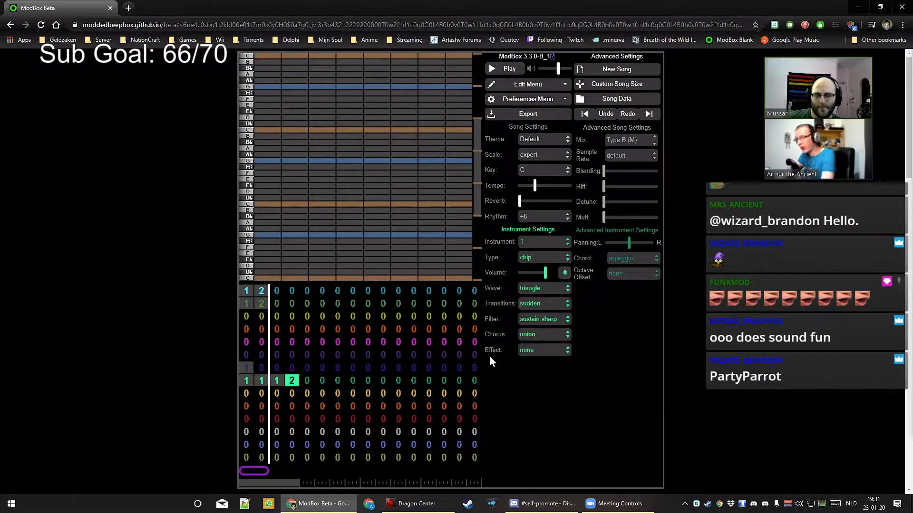
key(ctrl+v)
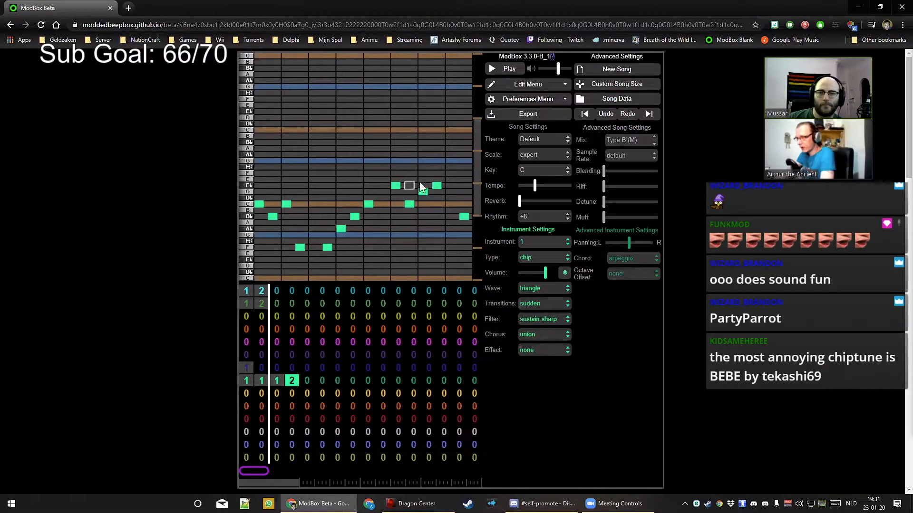
click(276, 380)
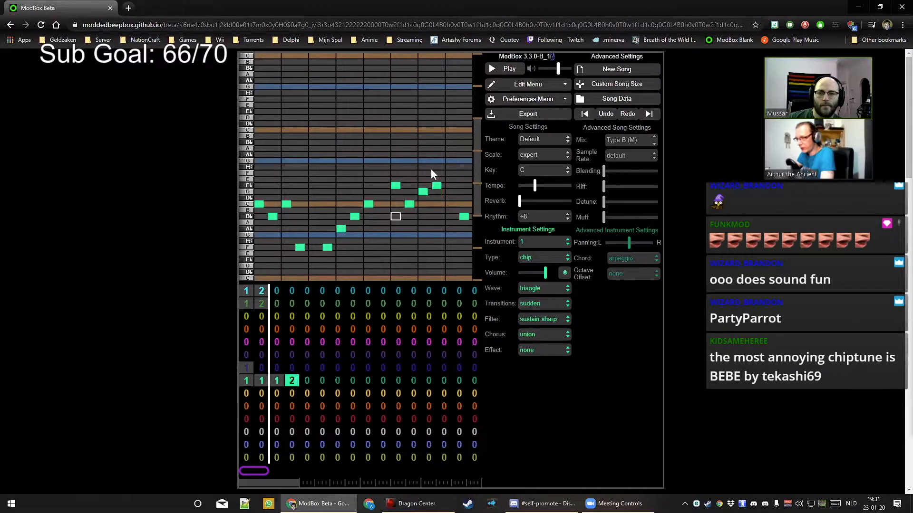
Put pattern 1 in channel 1's third bar
click(247, 289)
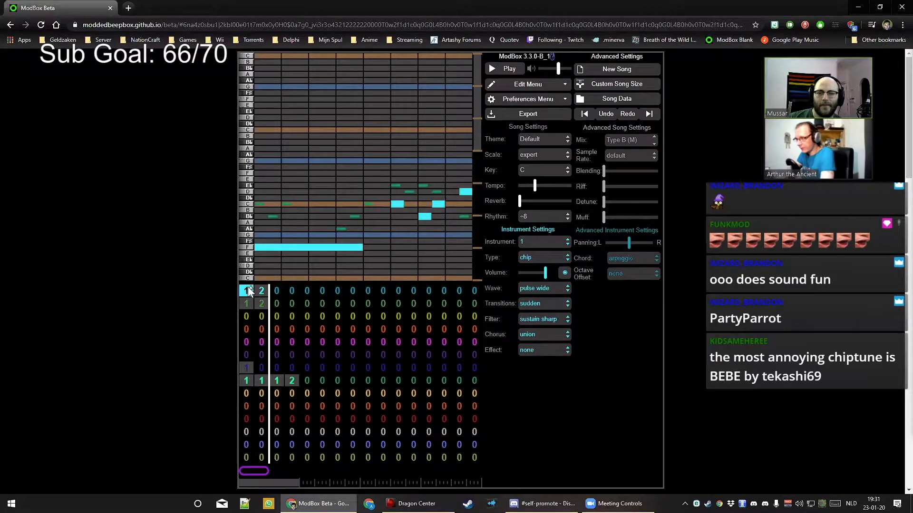
click(274, 291)
key(1)
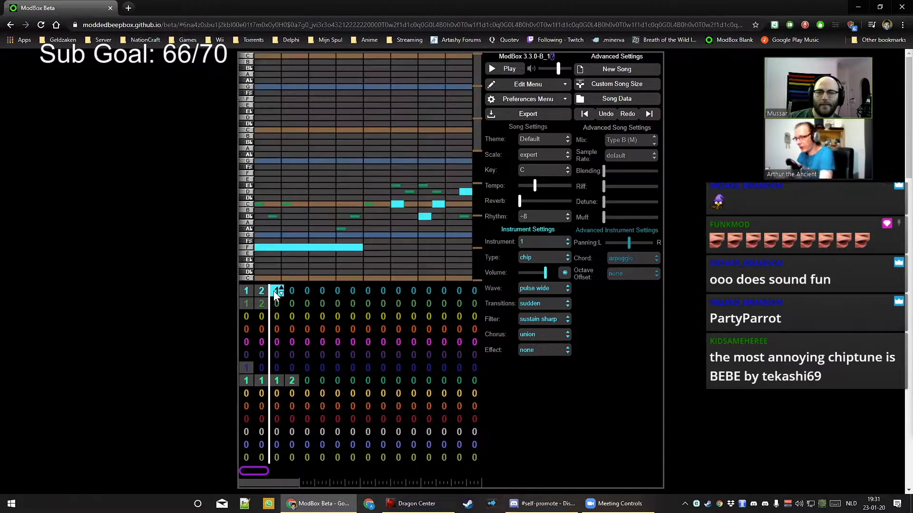
click(258, 292)
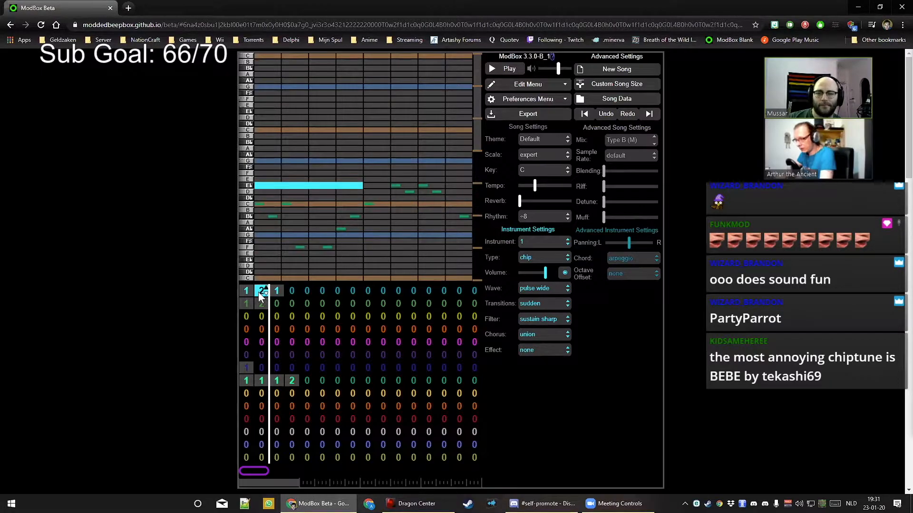
Assign pattern 3 to channel 1's fourth bar and replace its notes with one long Ab
click(291, 291)
key(3)
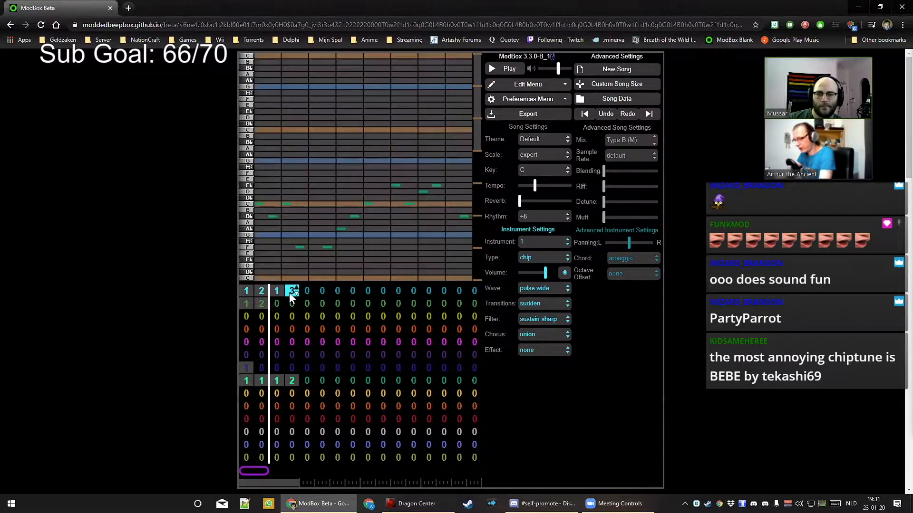
key(v)
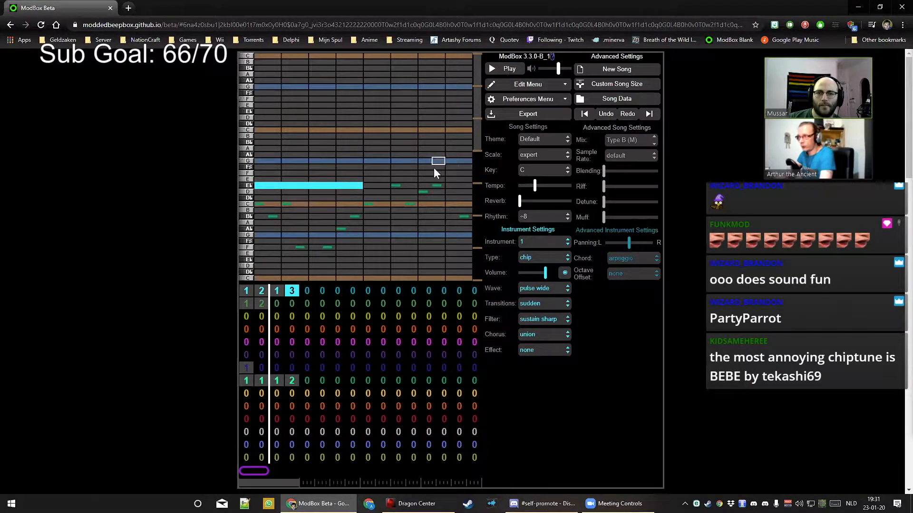
click(505, 68)
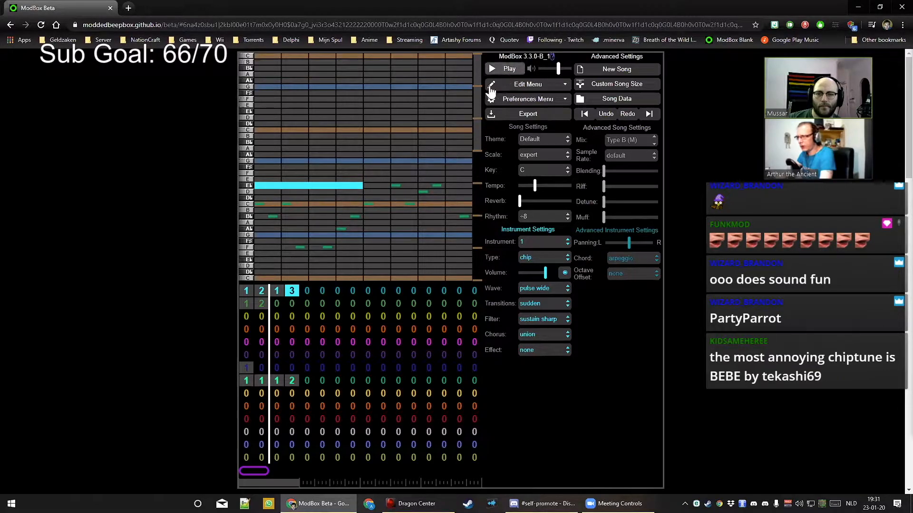
click(290, 188)
drag(263, 227, 356, 232)
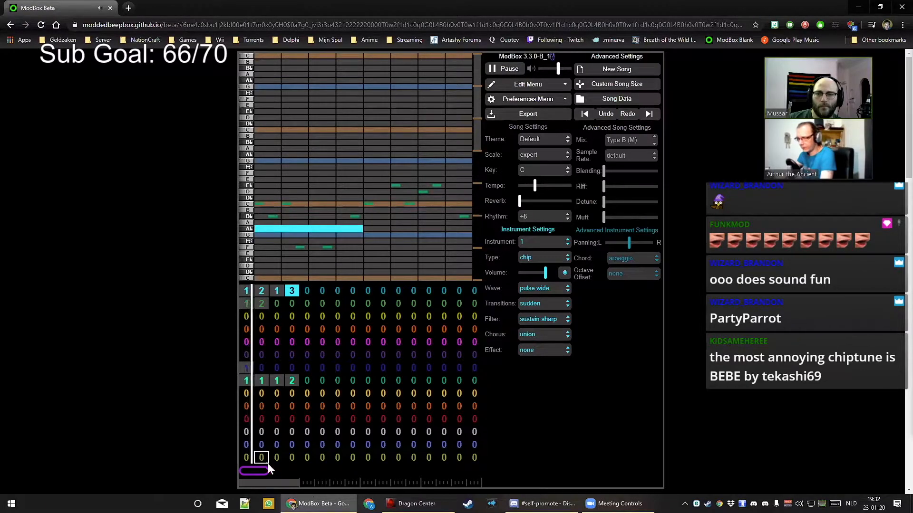
Extend the loop over more bars and clear the stray pattern in an unused channel
drag(275, 466, 295, 468)
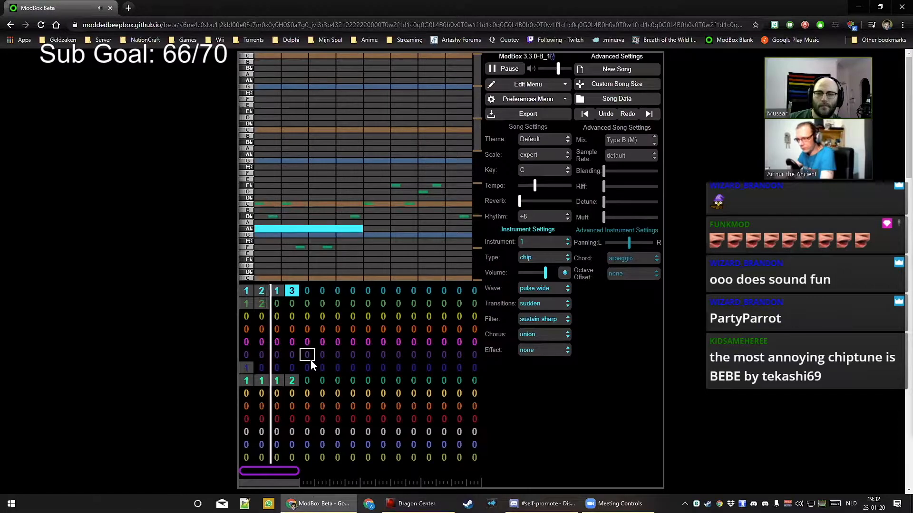
click(244, 367)
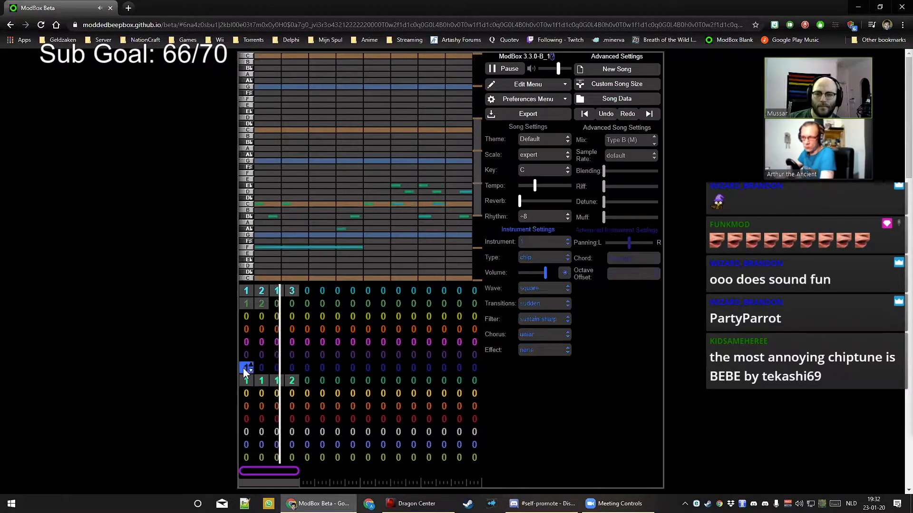
key(0)
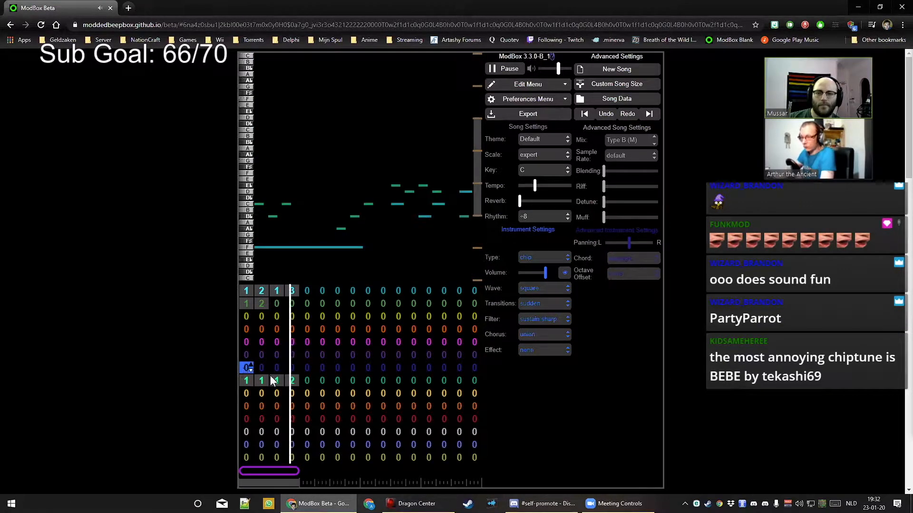
Fill channel 2's bars 3 and 4 with patterns 1 and 3
click(277, 305)
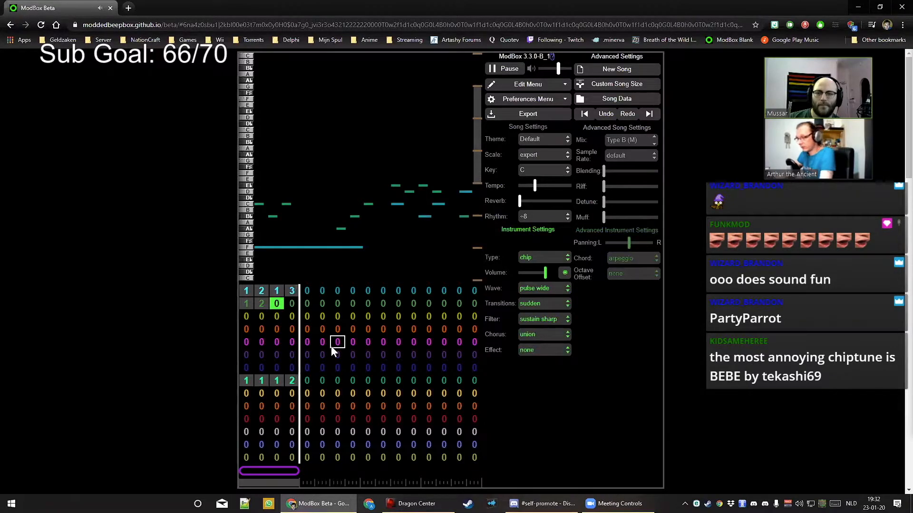
key(1)
key(Right)
key(3)
key(Left)
key(Left)
key(Left)
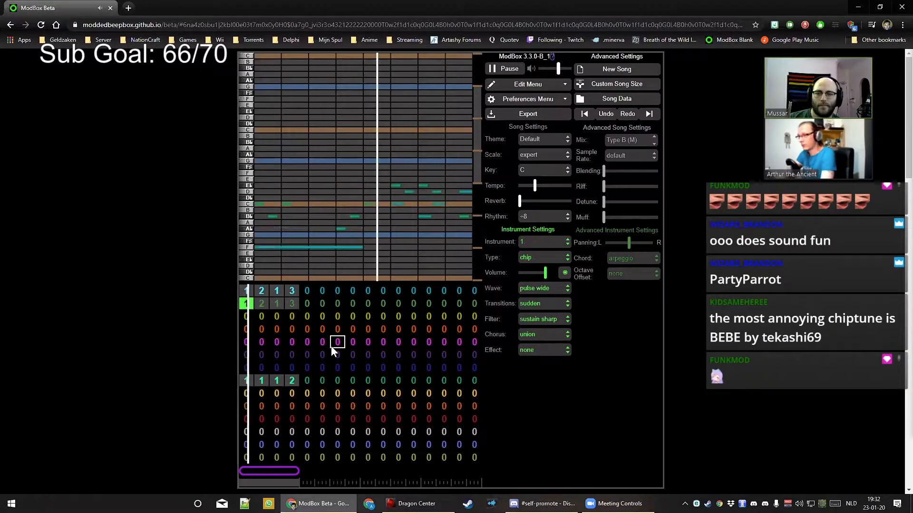
Play the song through, then draw a long held C across channel 2's first pattern
click(245, 291)
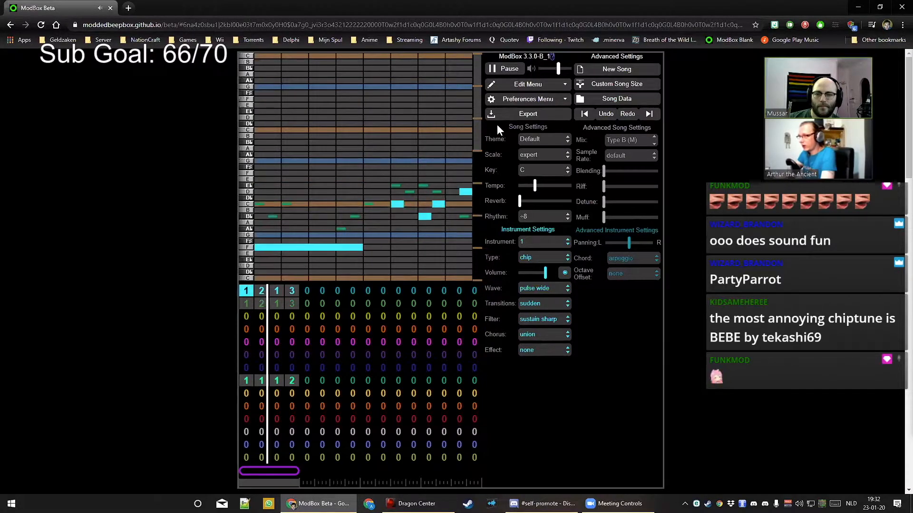
drag(477, 127, 478, 146)
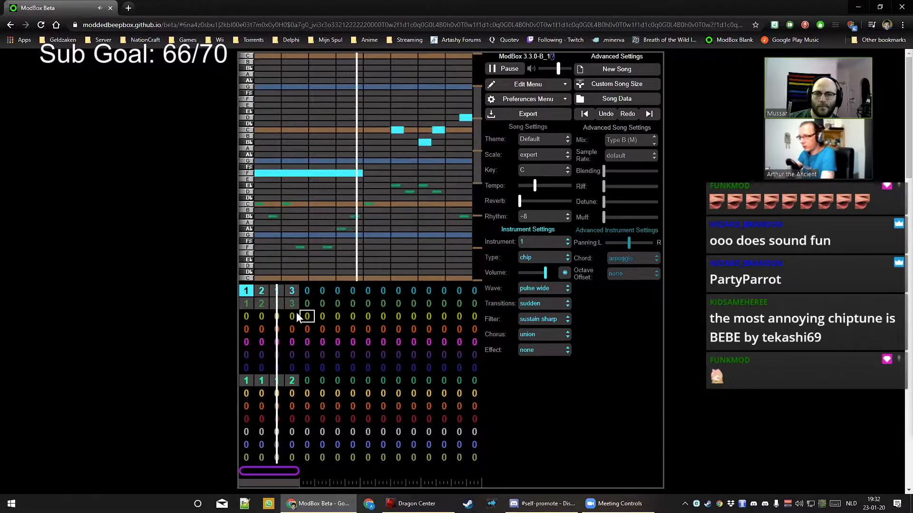
click(245, 304)
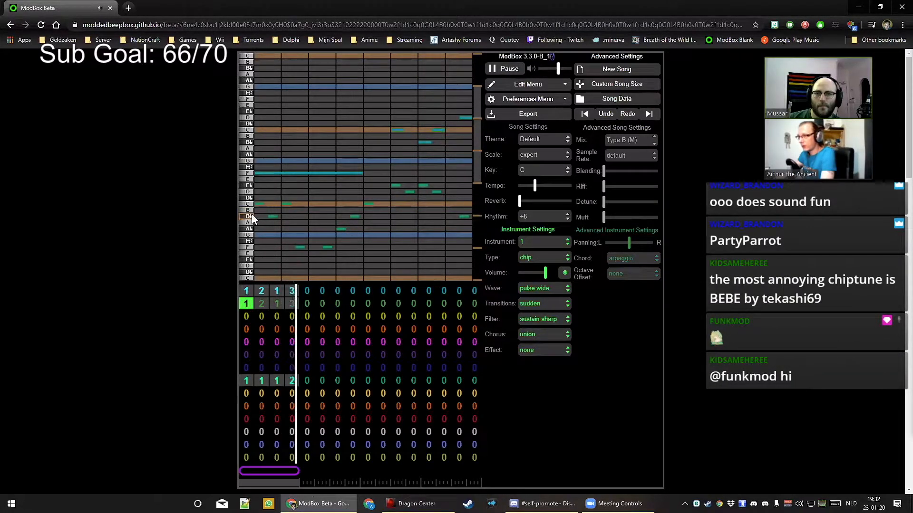
key(space)
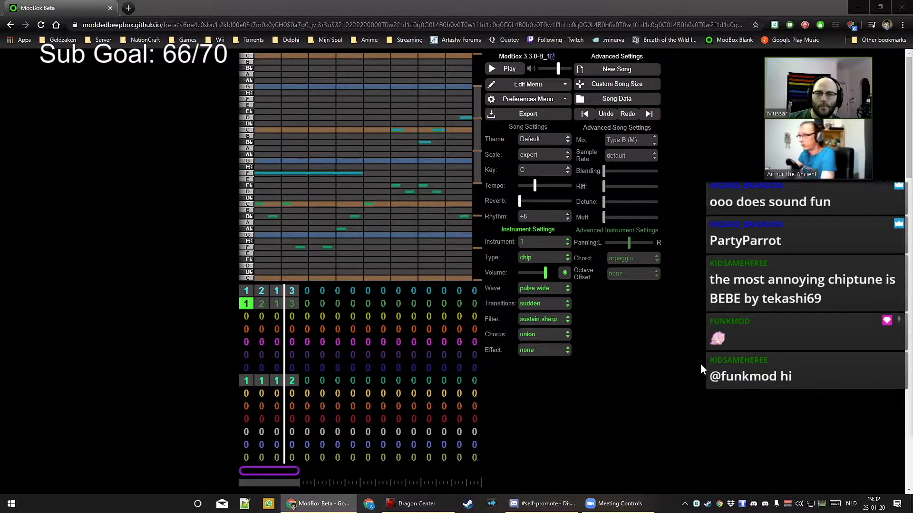
click(492, 71)
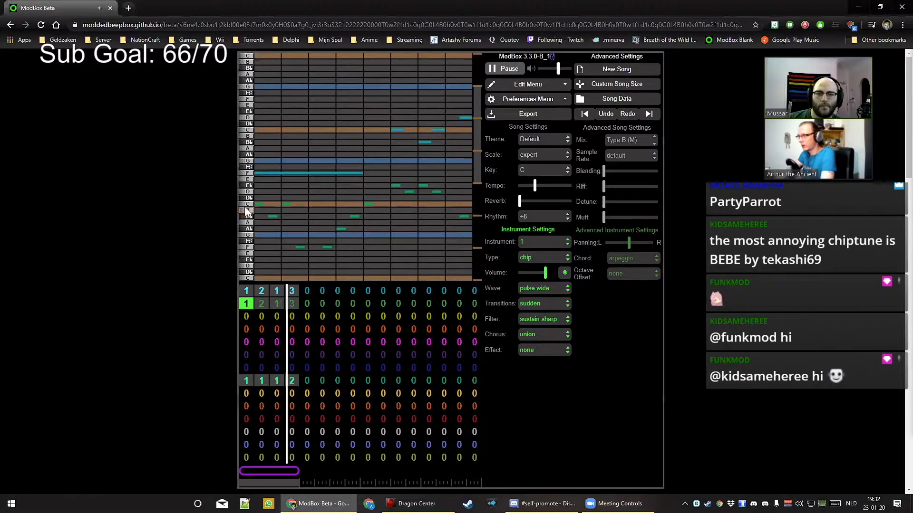
key(space)
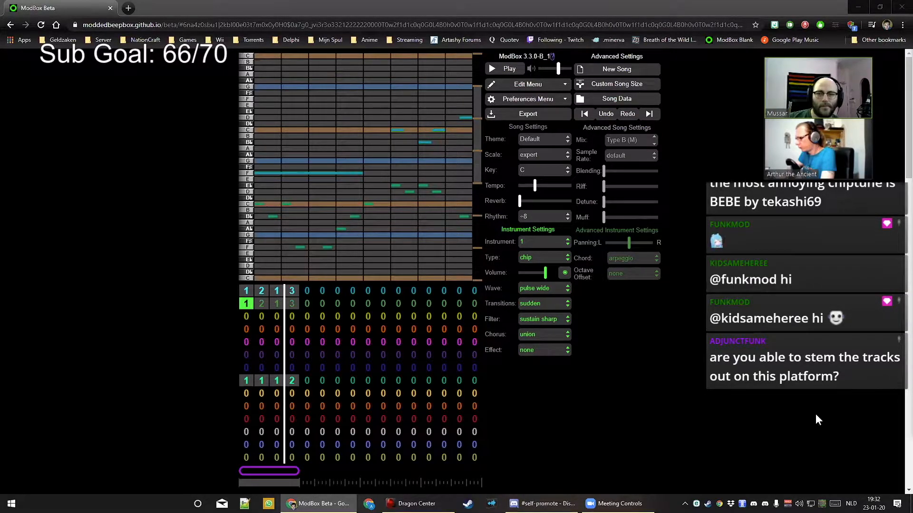
click(509, 70)
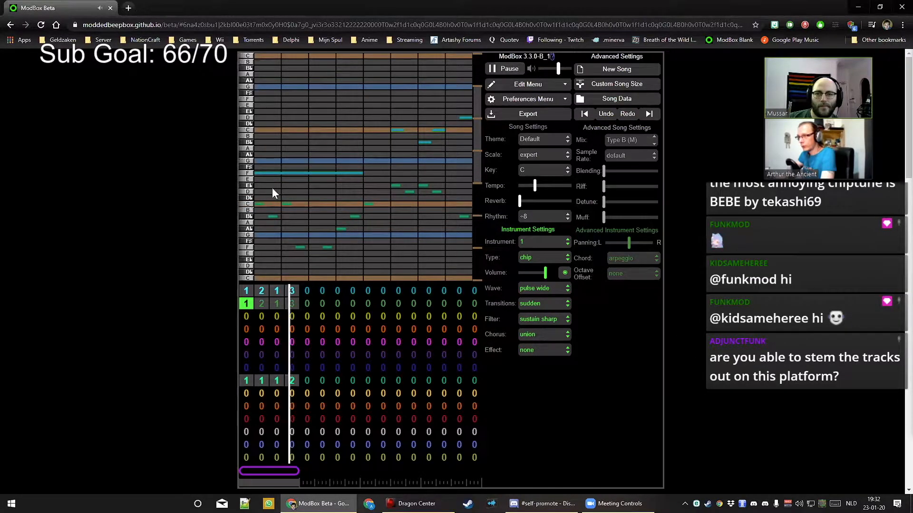
key(space)
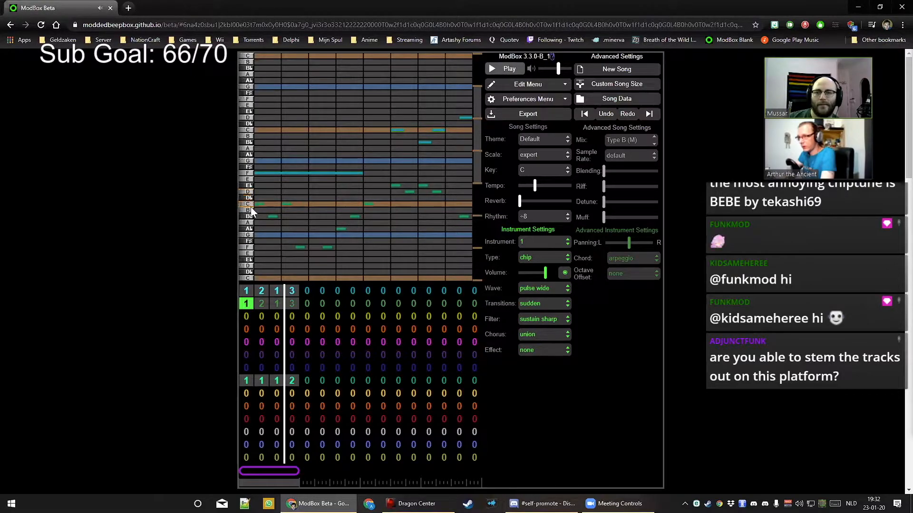
drag(255, 205, 358, 206)
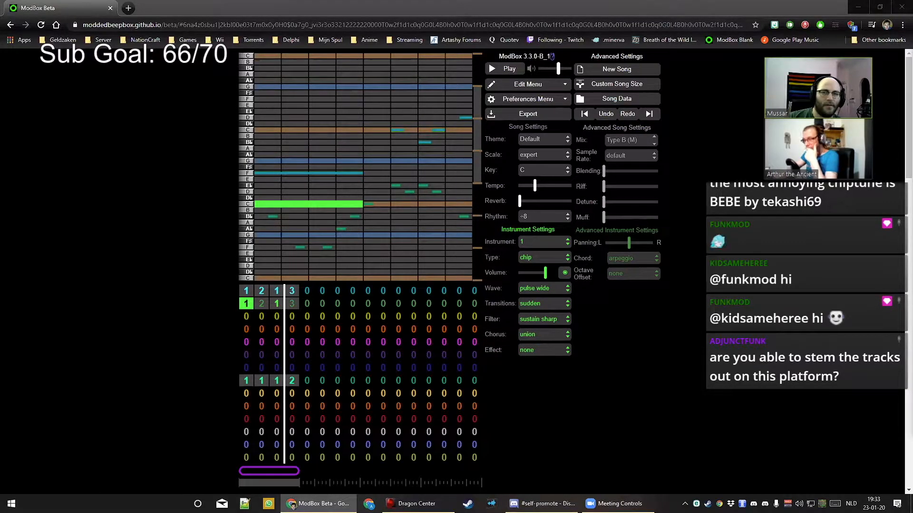
Enable the chord and octave-offset toggle for channel 1's instrument, leaving it on instrument 1
click(245, 292)
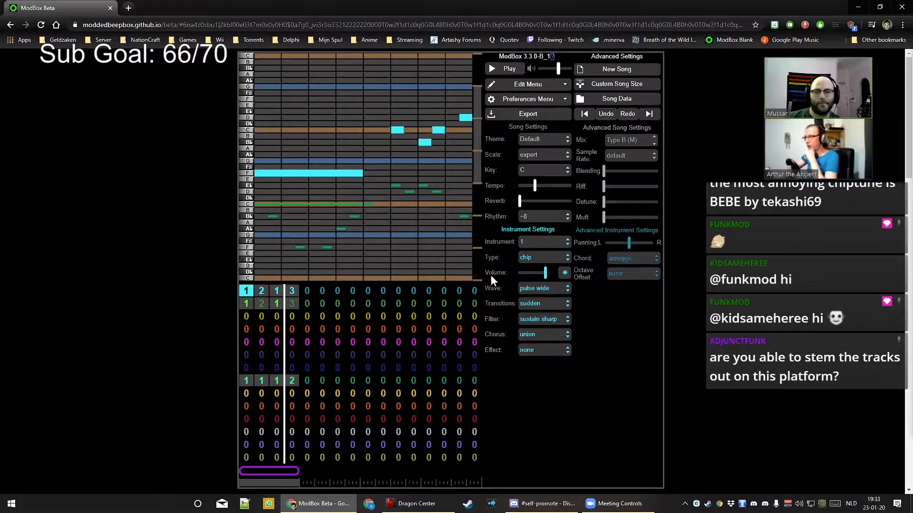
click(564, 273)
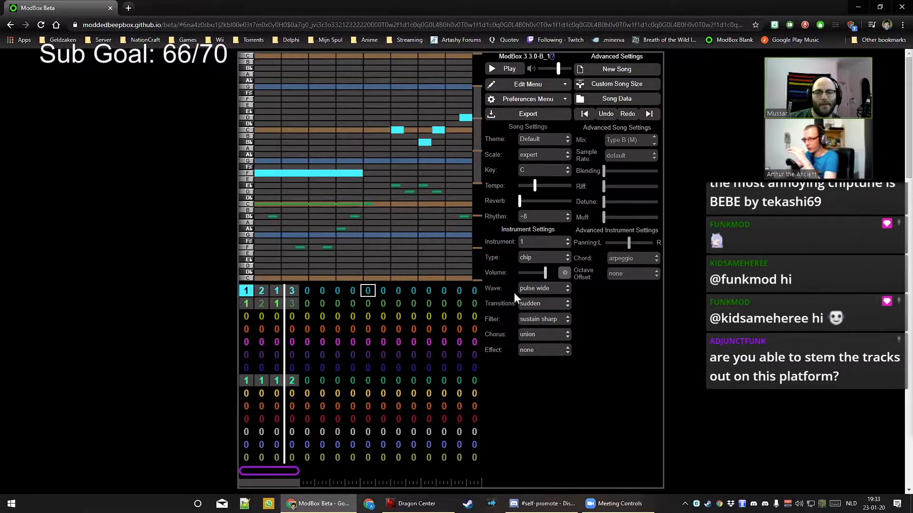
click(540, 245)
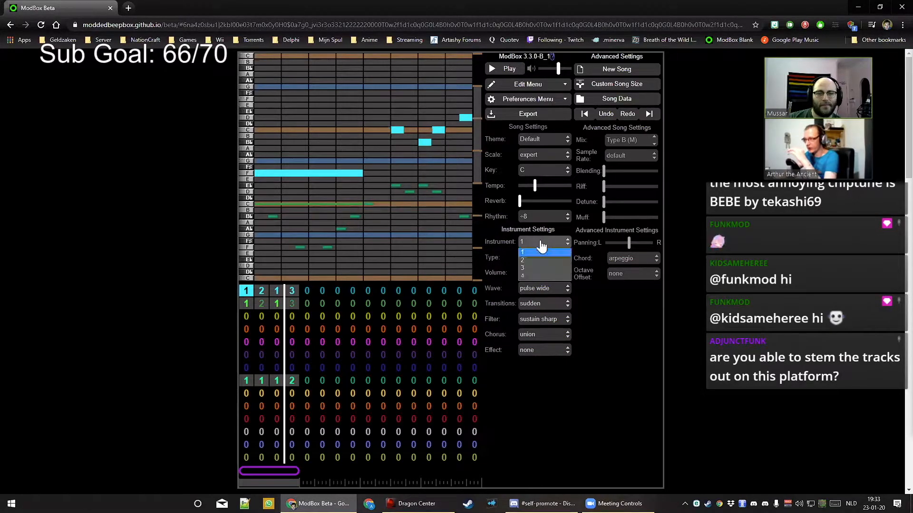
click(536, 243)
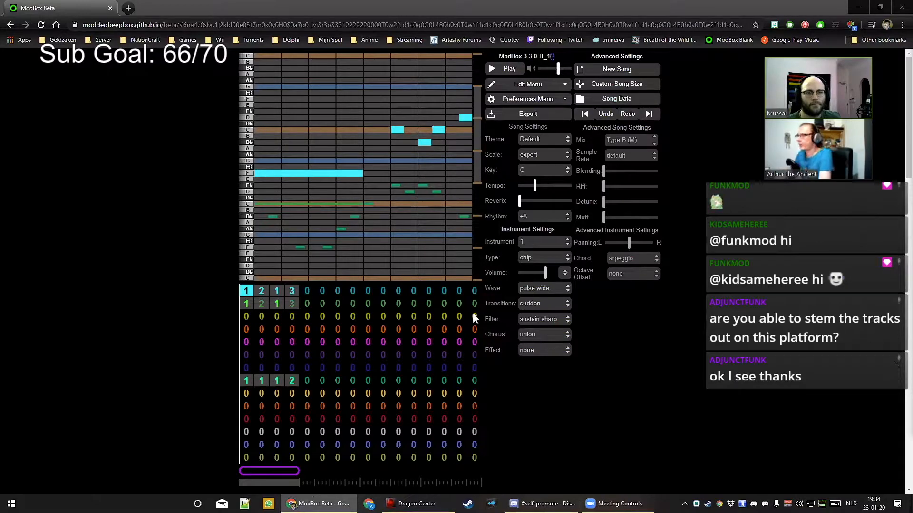
Play channel 2's patterns, then add a short A♭ note to its bar-2 pattern
click(261, 305)
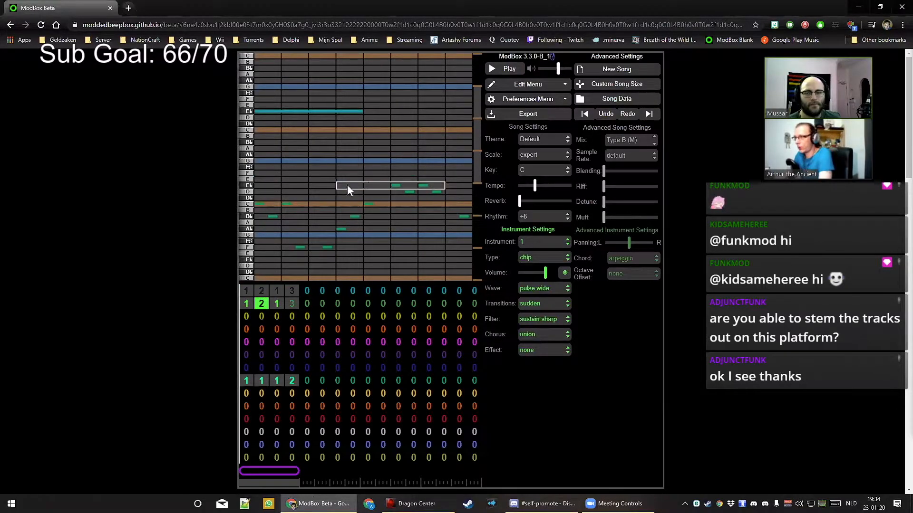
click(517, 72)
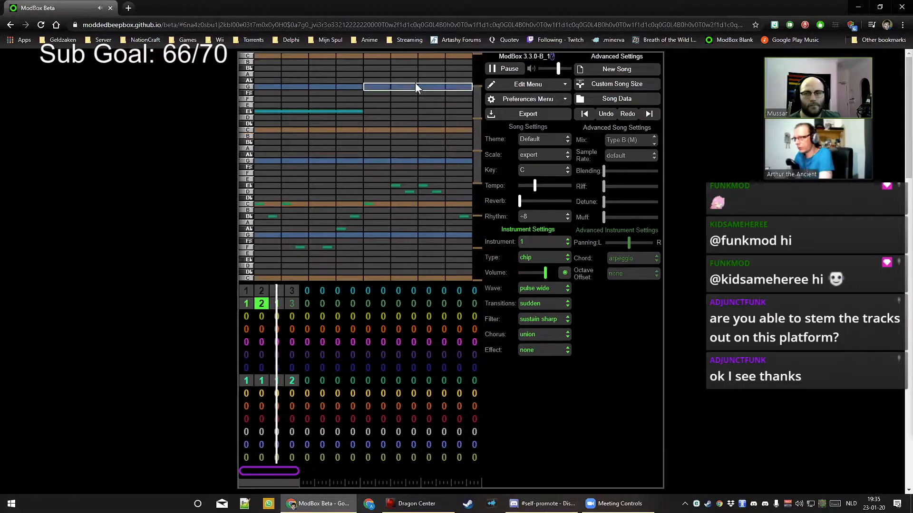
key(space)
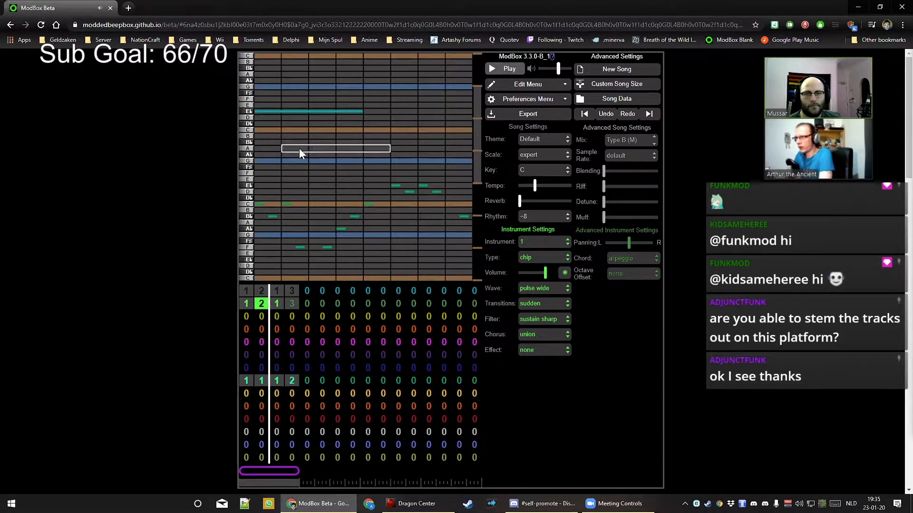
key(Left)
click(260, 302)
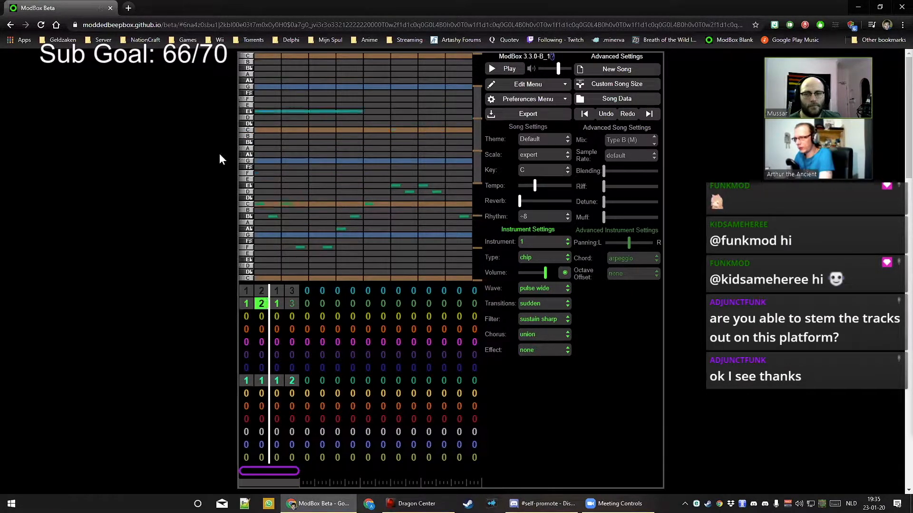
click(380, 156)
drag(379, 157, 395, 157)
drag(466, 158, 402, 158)
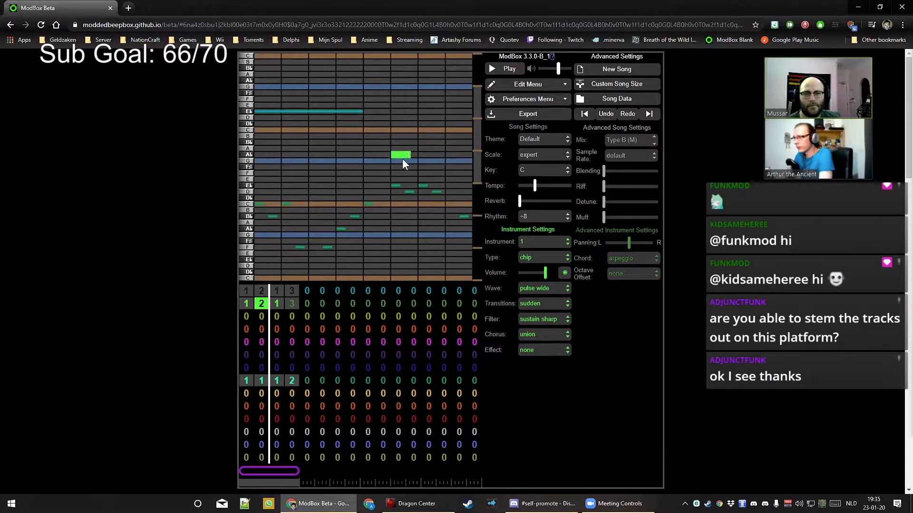
Add short A and A♭ notes late in the harmony channel's first pattern
click(245, 290)
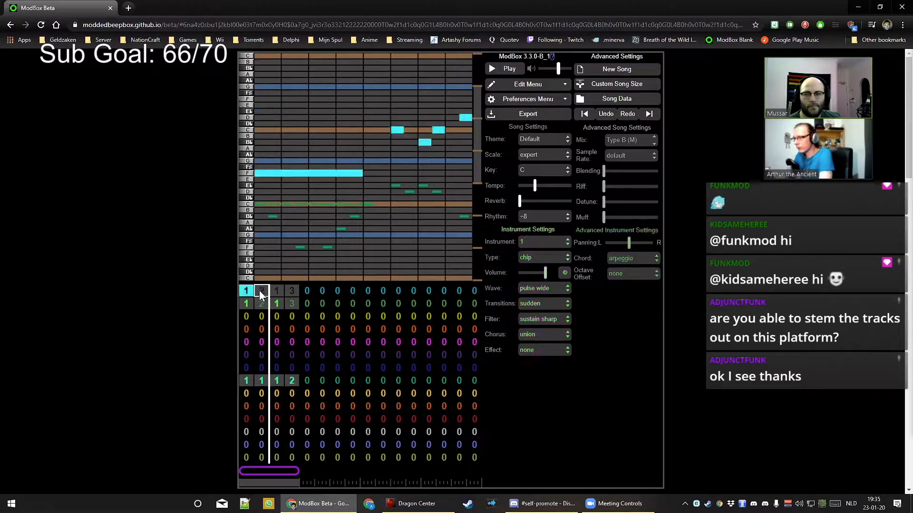
click(246, 304)
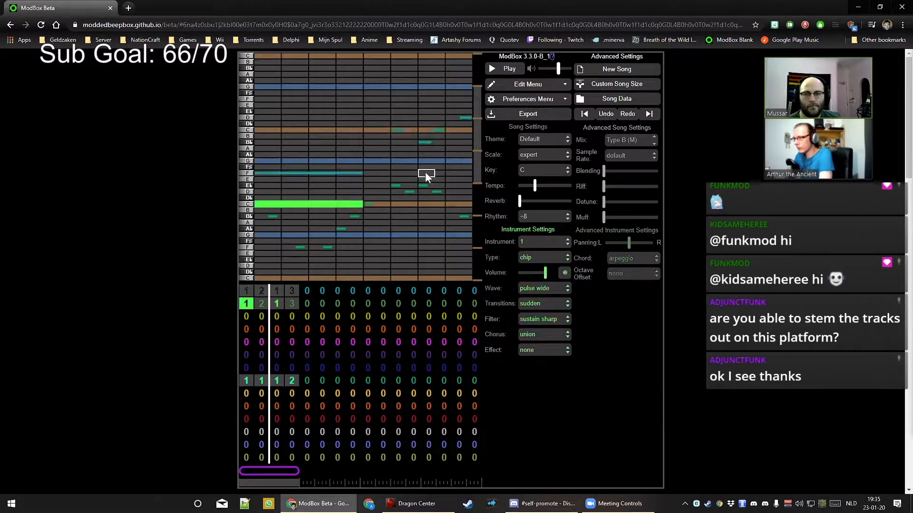
click(398, 149)
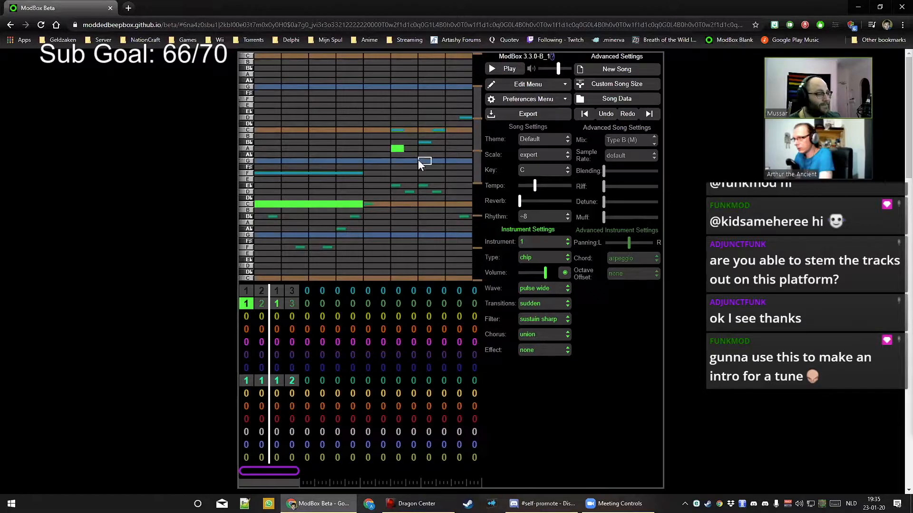
click(424, 156)
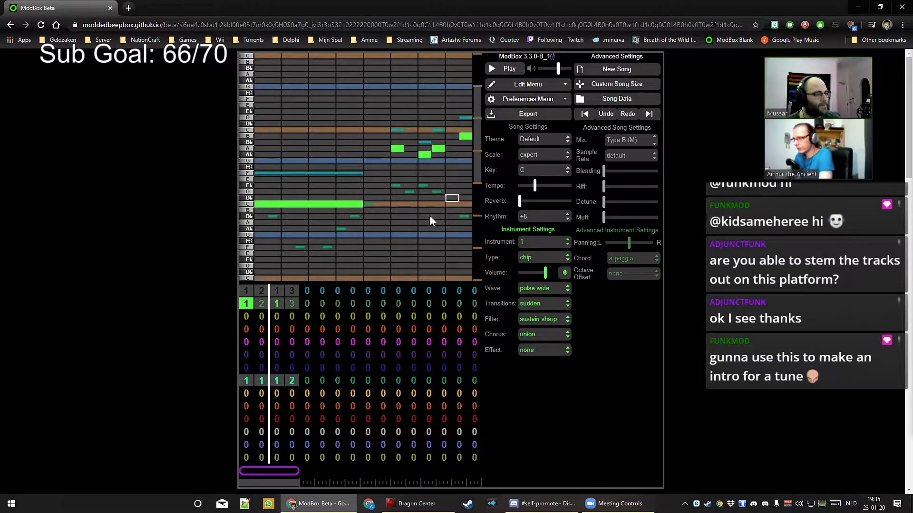
Draw a long C note across the first half of channel 2's bar-2 pattern and listen
click(262, 303)
click(262, 124)
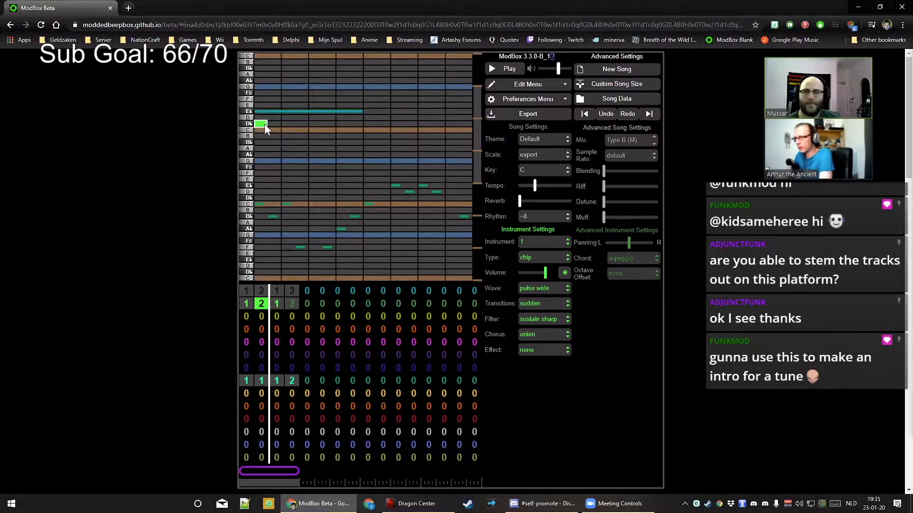
drag(261, 131, 344, 132)
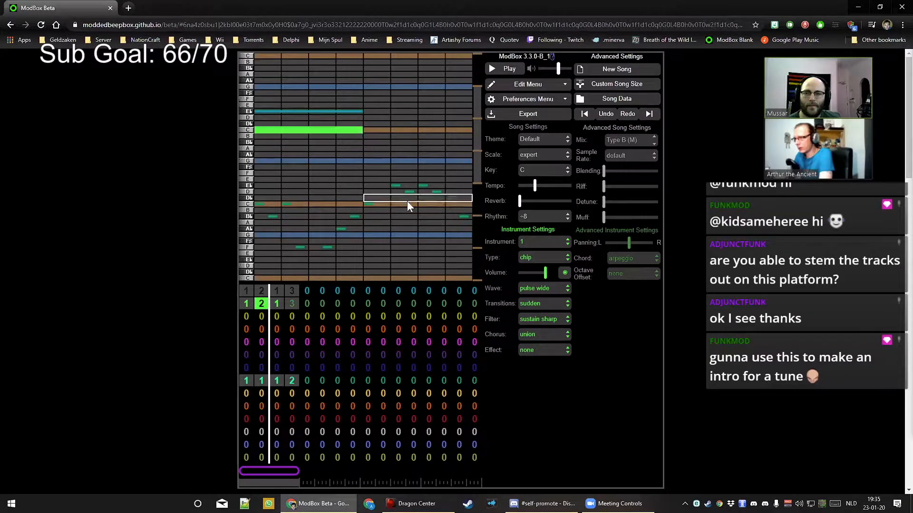
key(space)
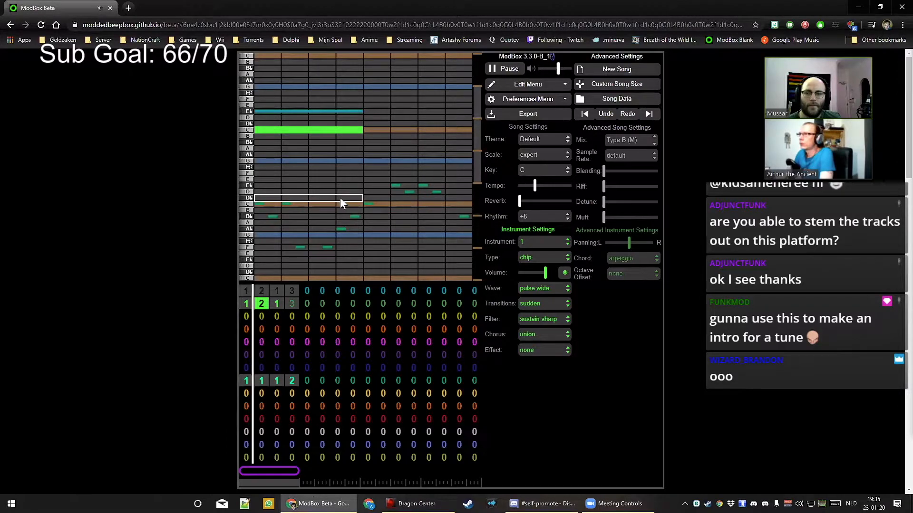
key(space)
Remove a stray short note from the harmony channel's first pattern
click(246, 307)
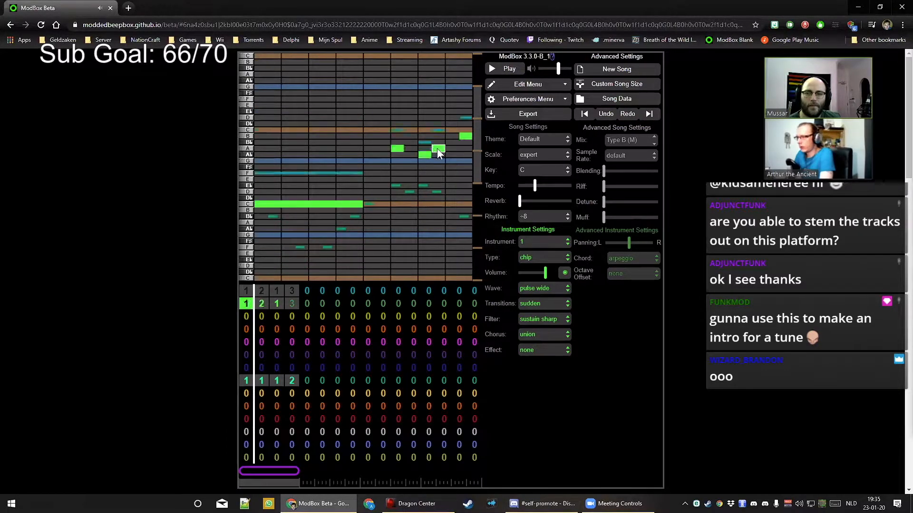
click(395, 152)
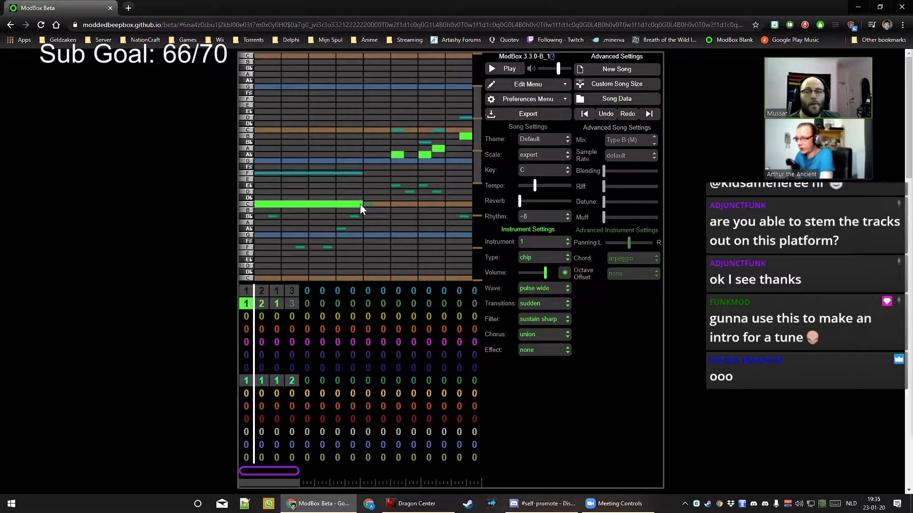
click(296, 304)
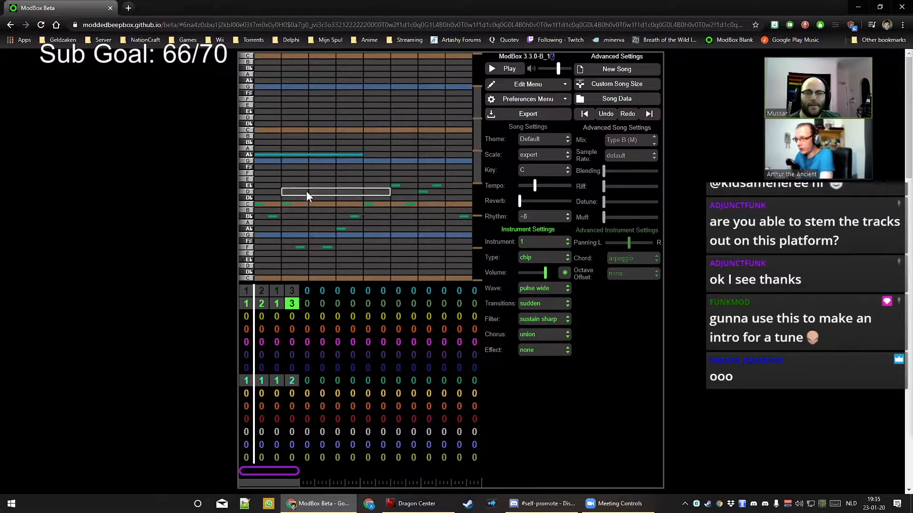
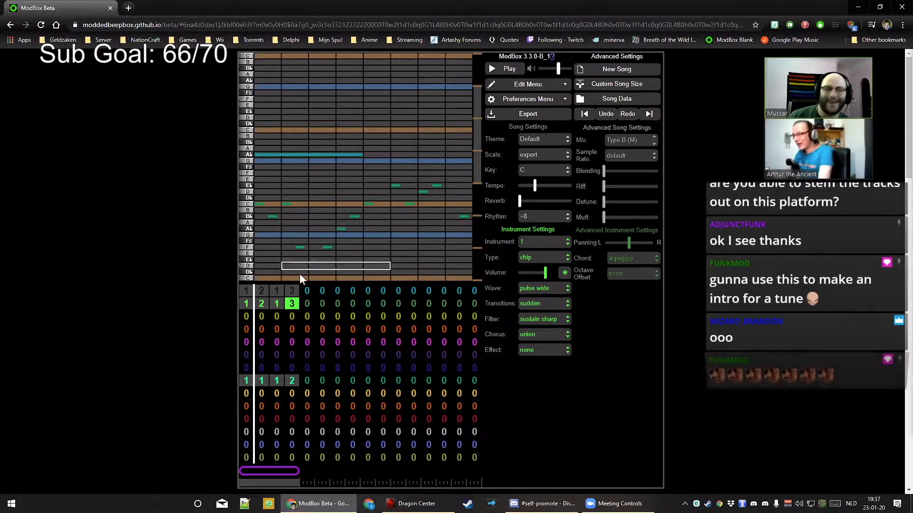
Try a long B♭ note in channel 2's first pattern, then remove it again
click(250, 295)
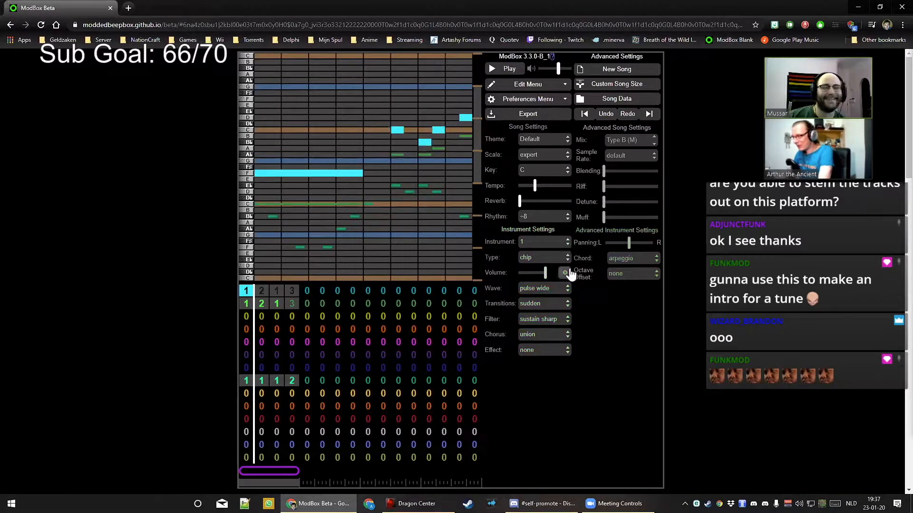
click(245, 304)
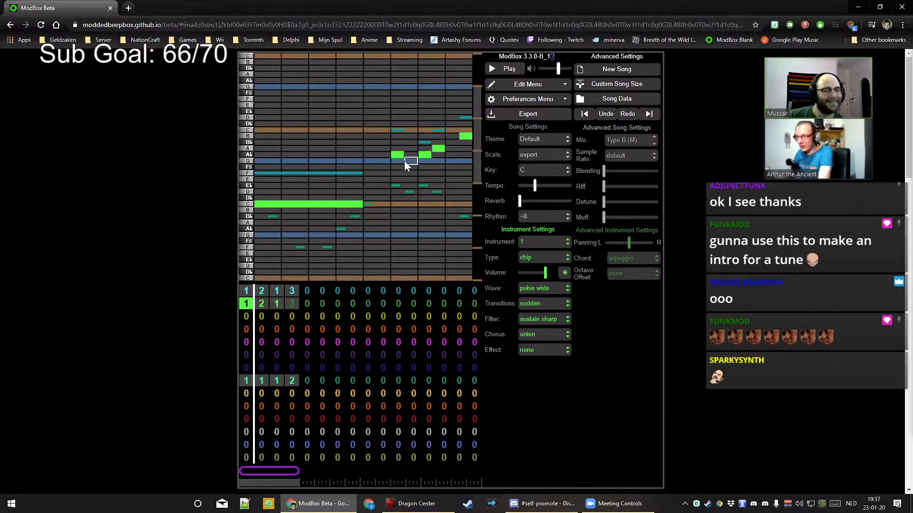
click(302, 218)
click(303, 218)
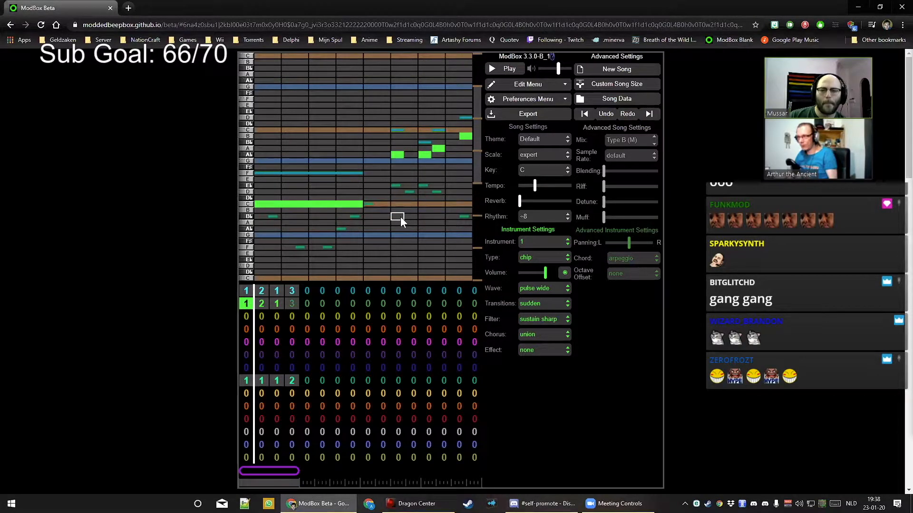
Add a G note beneath the long C in channel 2's bar-1 pattern to make a chord
click(291, 304)
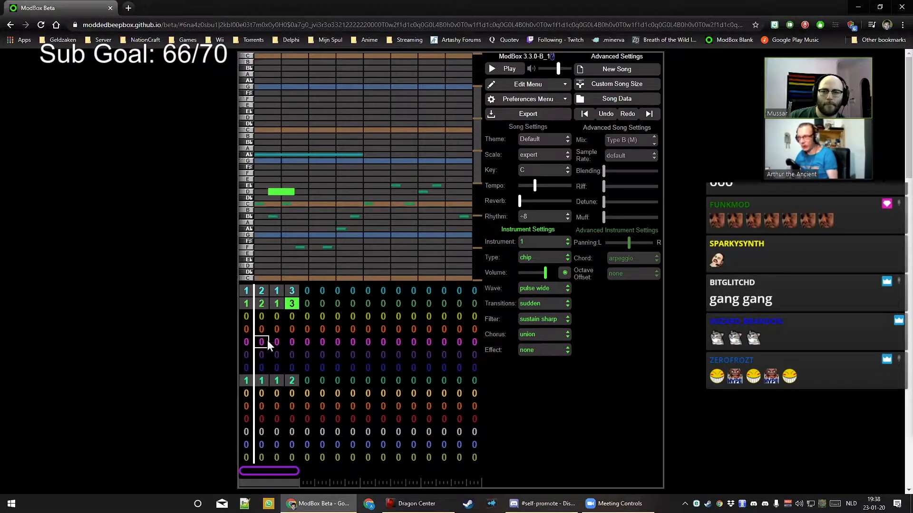
click(246, 306)
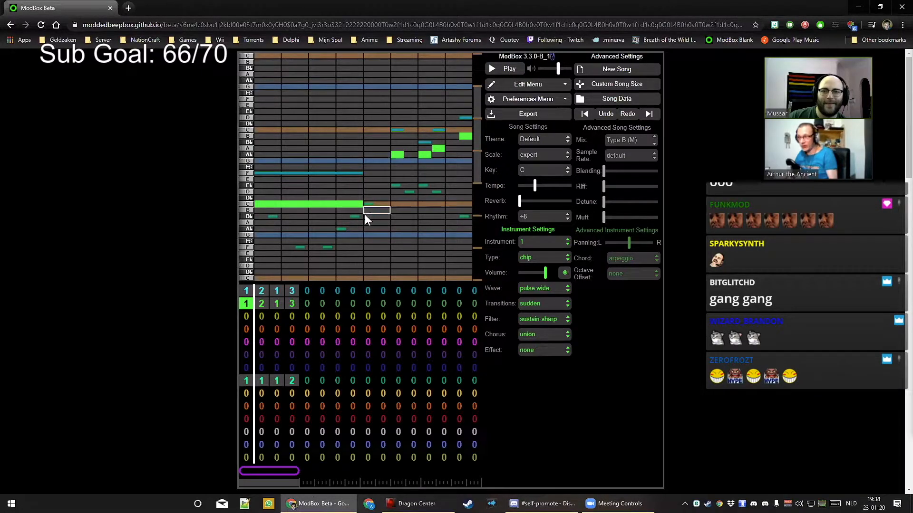
click(324, 235)
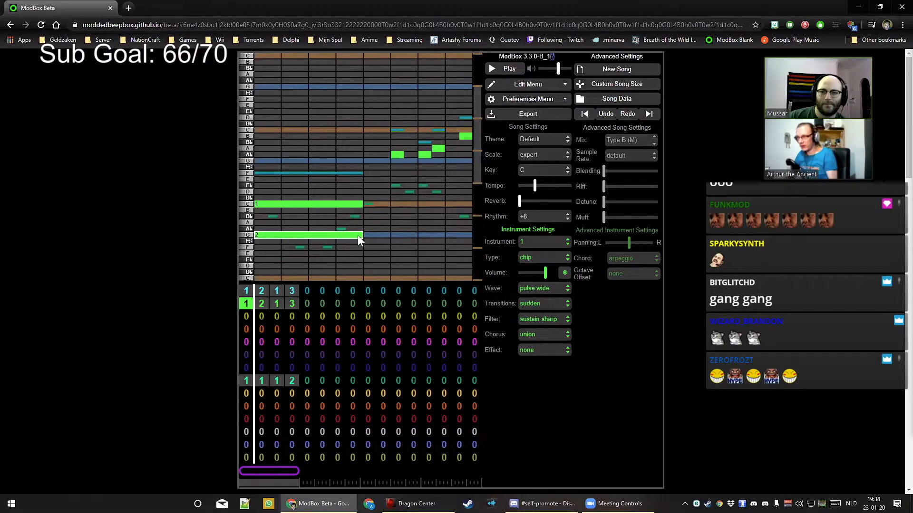
Shorten the chord notes and bend them up two semitones, delete the G, then add a G-row note
mouse_move(360, 234)
mouse_down()
mouse_move(340, 234)
mouse_move(360, 235)
mouse_up()
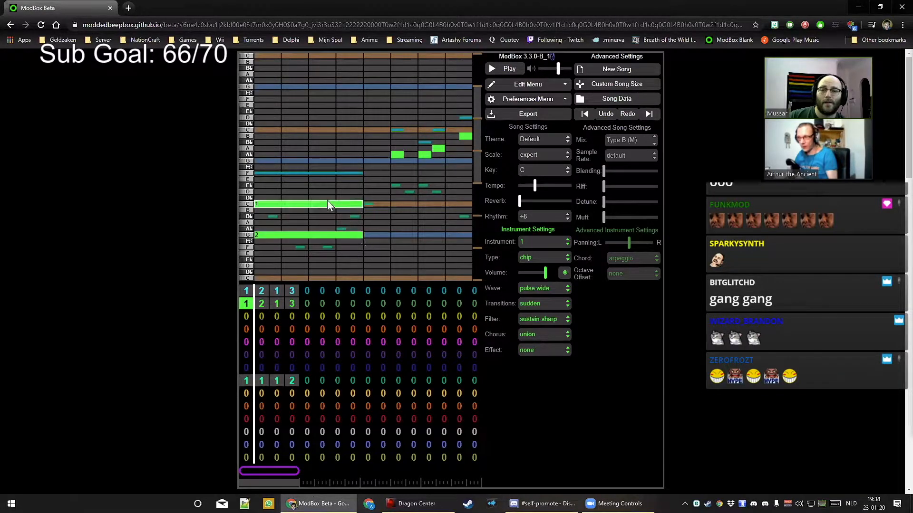
mouse_move(306, 205)
mouse_down()
mouse_move(315, 185)
mouse_move(335, 184)
mouse_move(311, 187)
mouse_move(315, 205)
mouse_up()
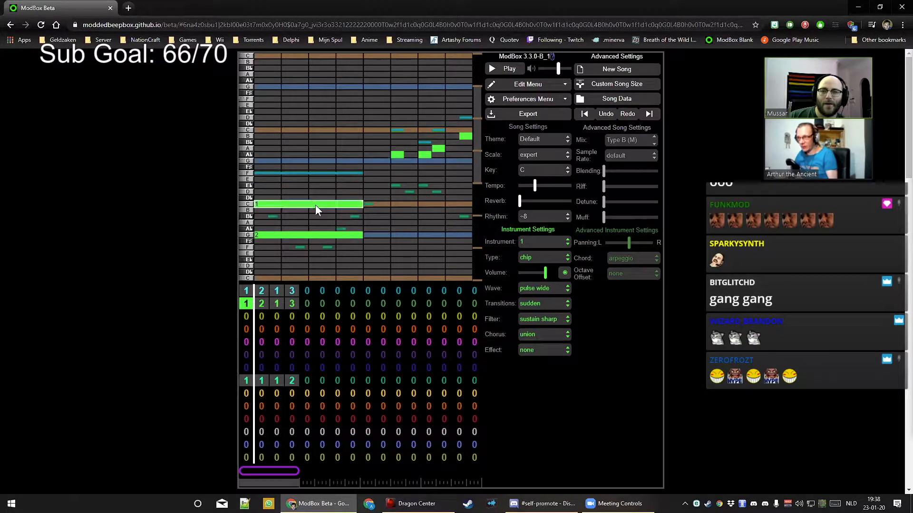
click(326, 238)
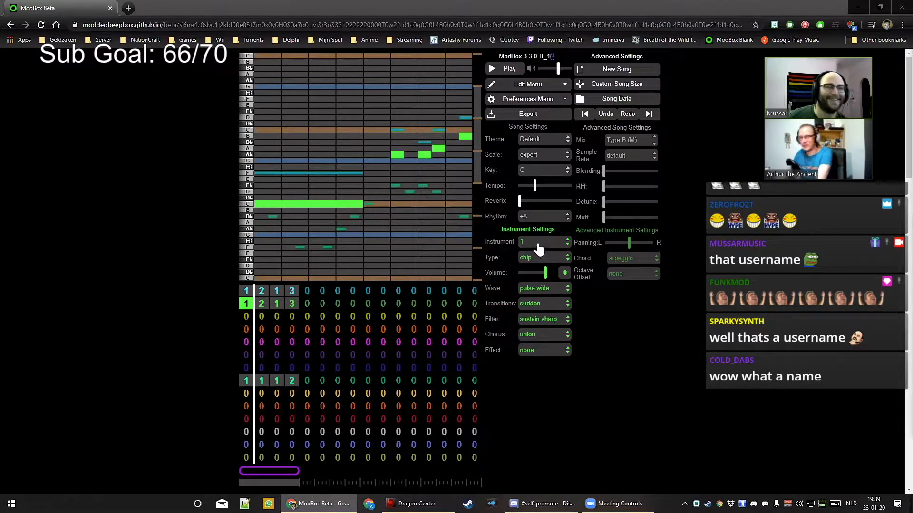
click(424, 162)
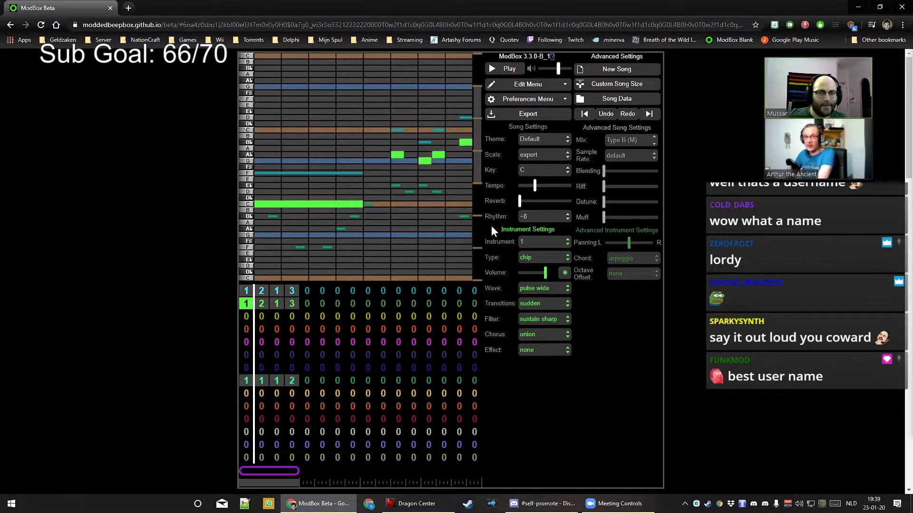
Put pattern 4 in channel 2's bar 5 and draw a long top C note
click(308, 304)
key(5)
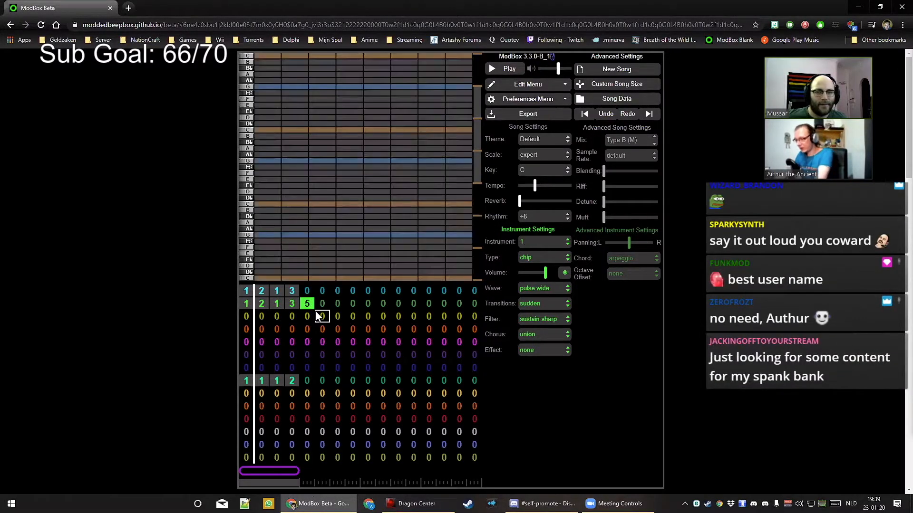
key(4)
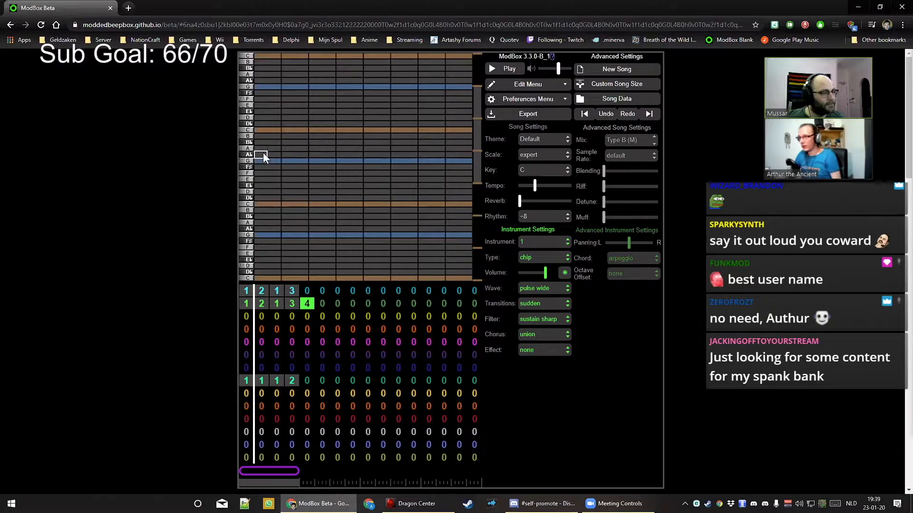
click(259, 133)
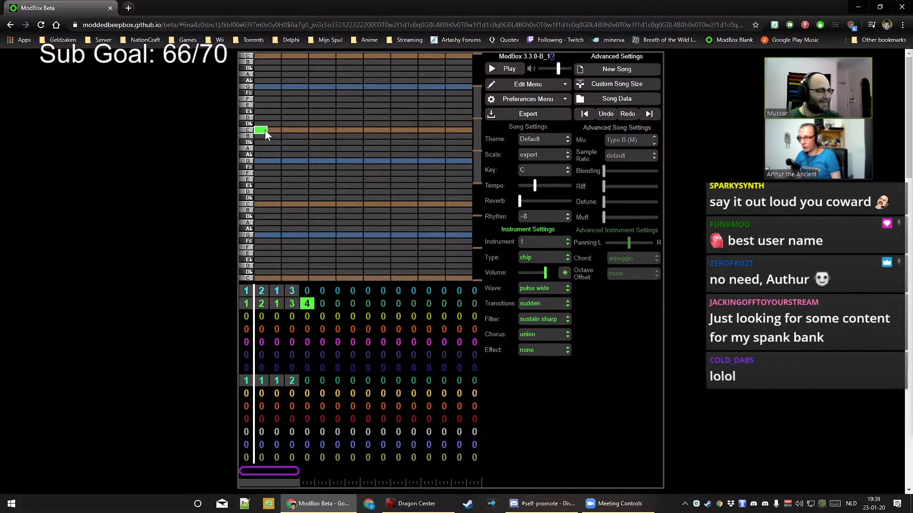
mouse_move(265, 130)
mouse_down()
mouse_move(349, 130)
mouse_move(247, 134)
mouse_move(333, 128)
mouse_move(293, 137)
mouse_move(293, 150)
mouse_move(301, 108)
mouse_move(358, 115)
mouse_up()
Try D-to-C and A♭ pitch bends and a mid-note volume dip on the C, then delete it
mouse_move(298, 115)
mouse_down()
mouse_move(316, 115)
mouse_move(262, 118)
mouse_move(287, 116)
mouse_move(295, 130)
mouse_move(312, 108)
mouse_up()
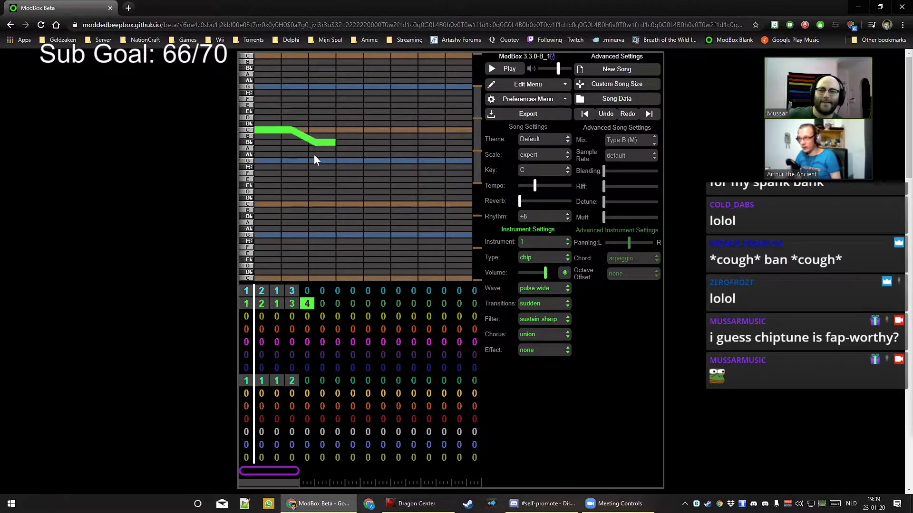
drag(313, 154, 315, 158)
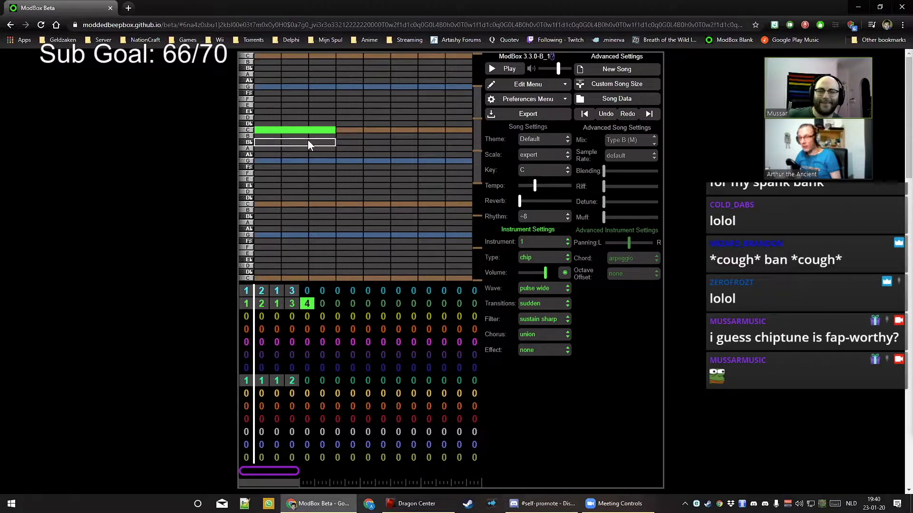
drag(309, 141, 308, 171)
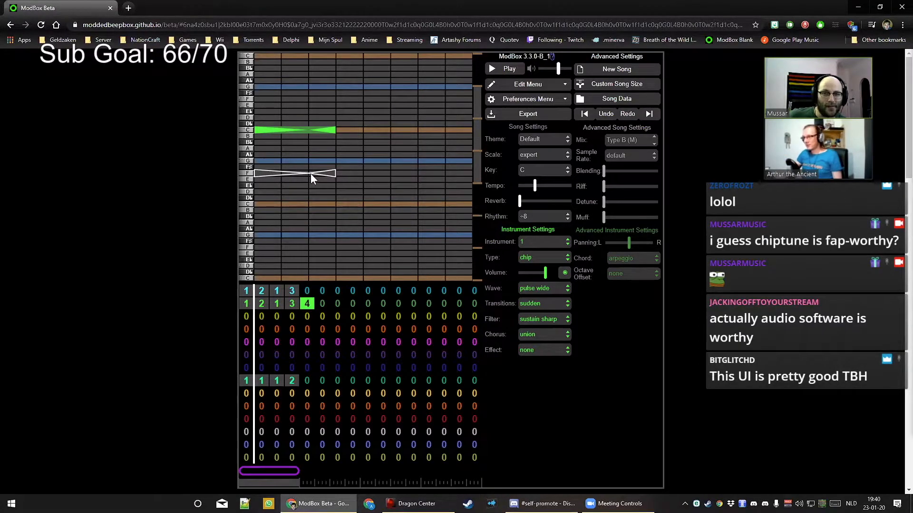
drag(310, 164, 309, 184)
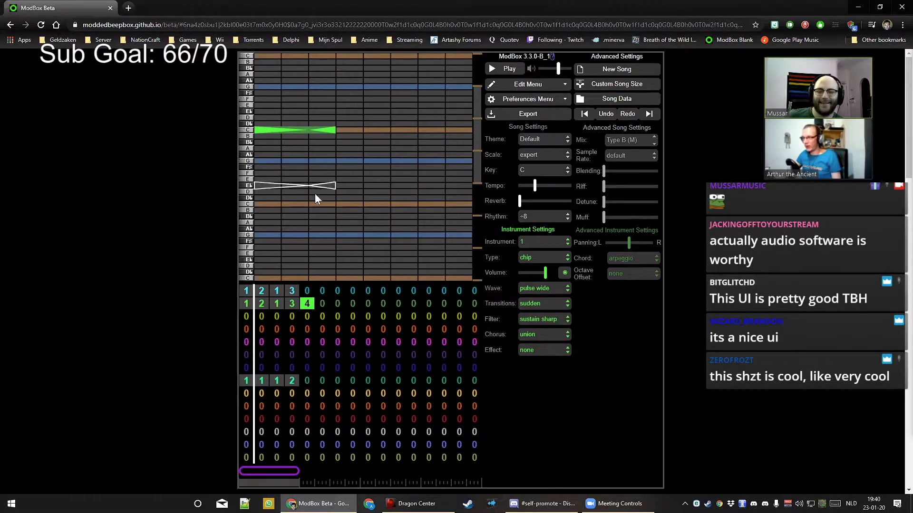
drag(307, 181, 311, 131)
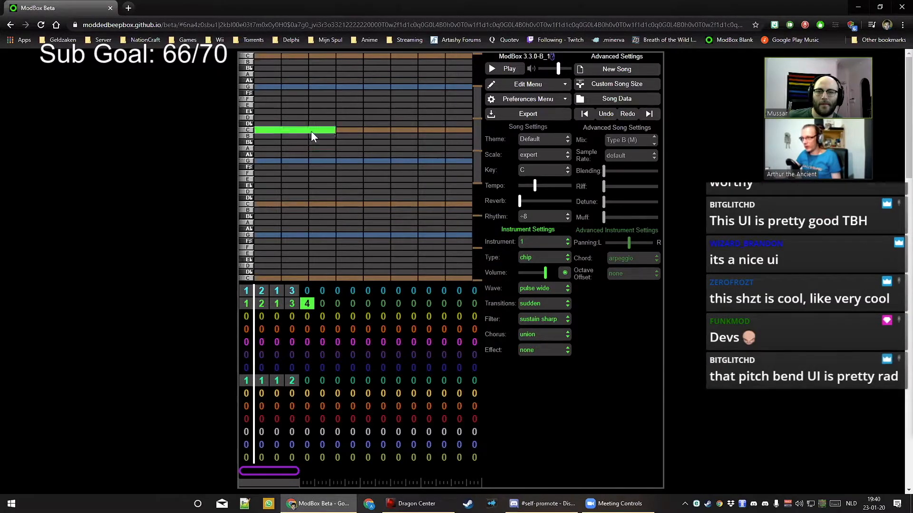
click(311, 131)
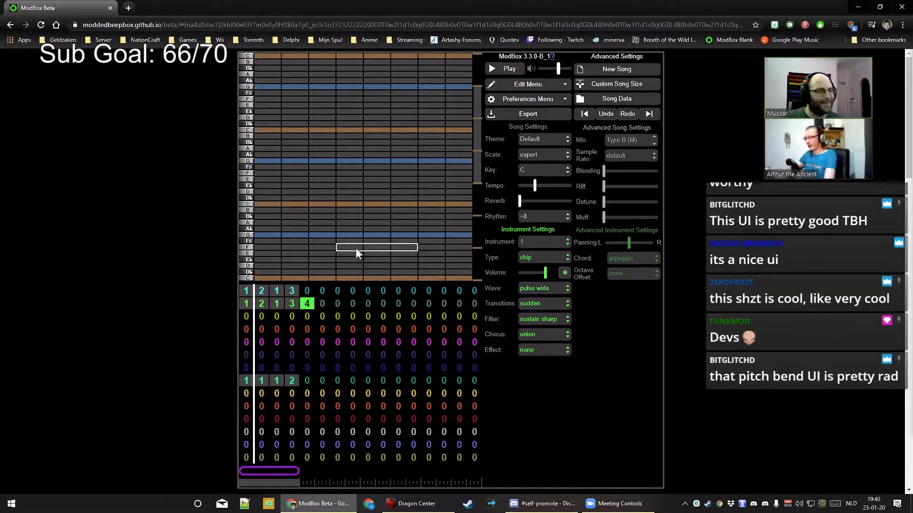
Clear channel 2's bar 5 back to no pattern and play the song from the start
key(0)
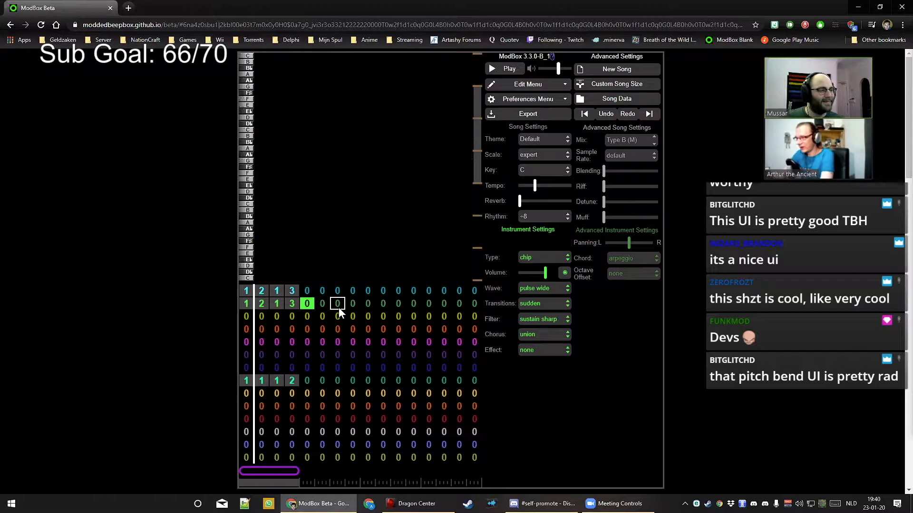
click(260, 305)
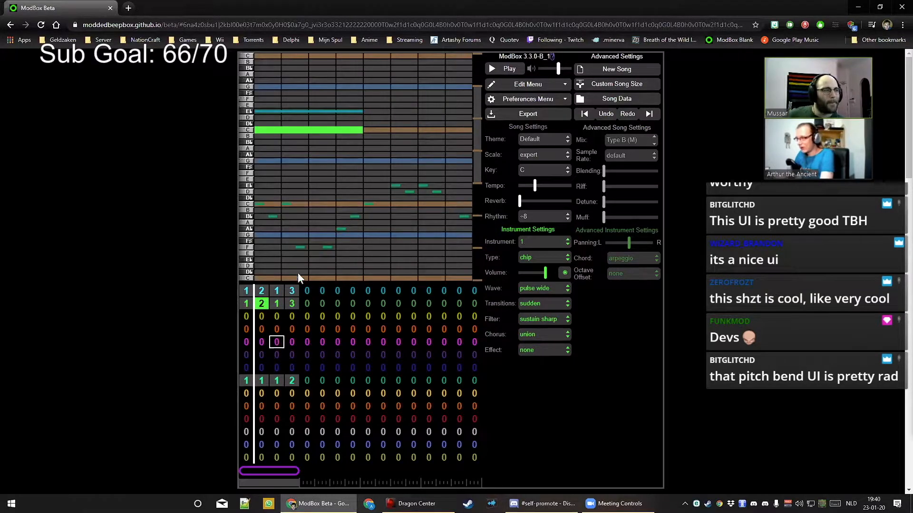
click(311, 320)
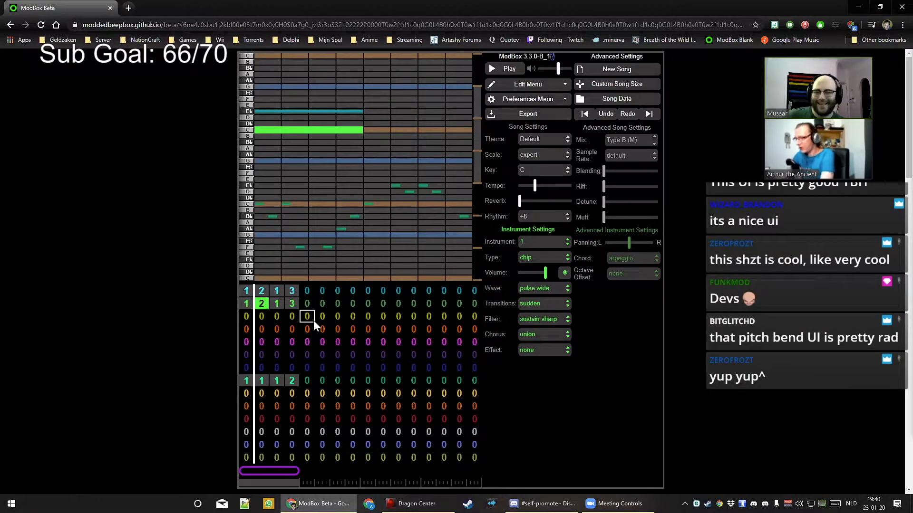
key(space)
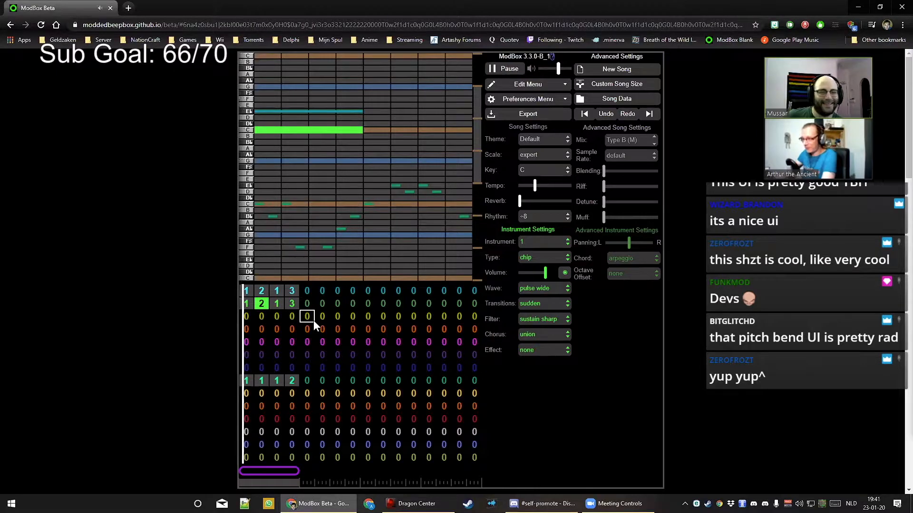
click(443, 346)
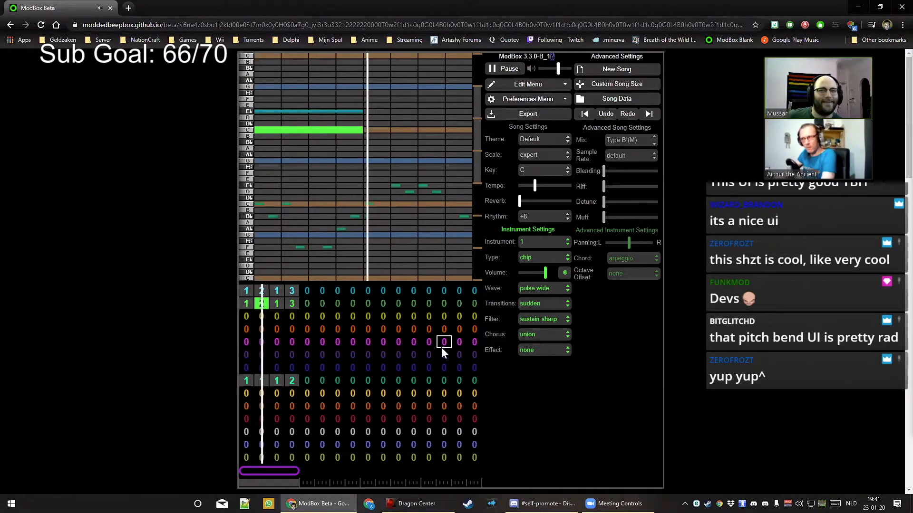
click(412, 354)
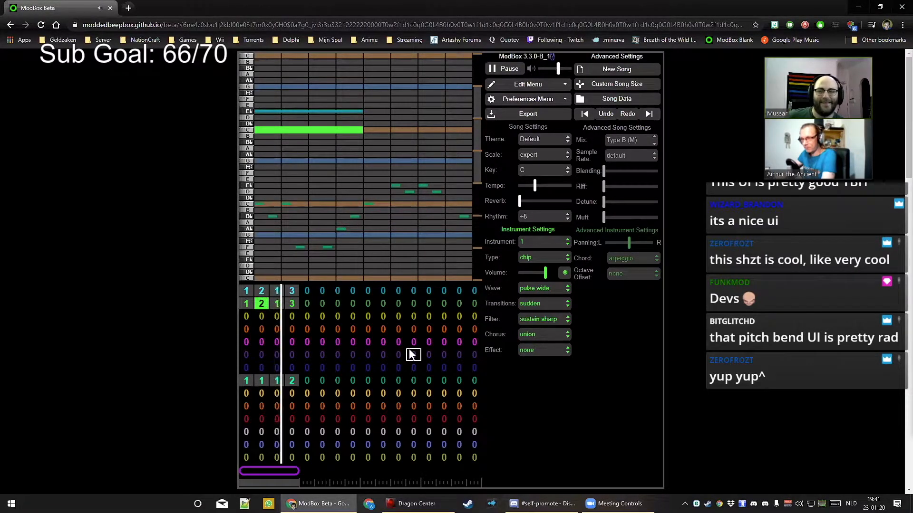
key(space)
Replace the short D in channel 2's pattern 3 with a three-beat D♭ note and listen
click(292, 303)
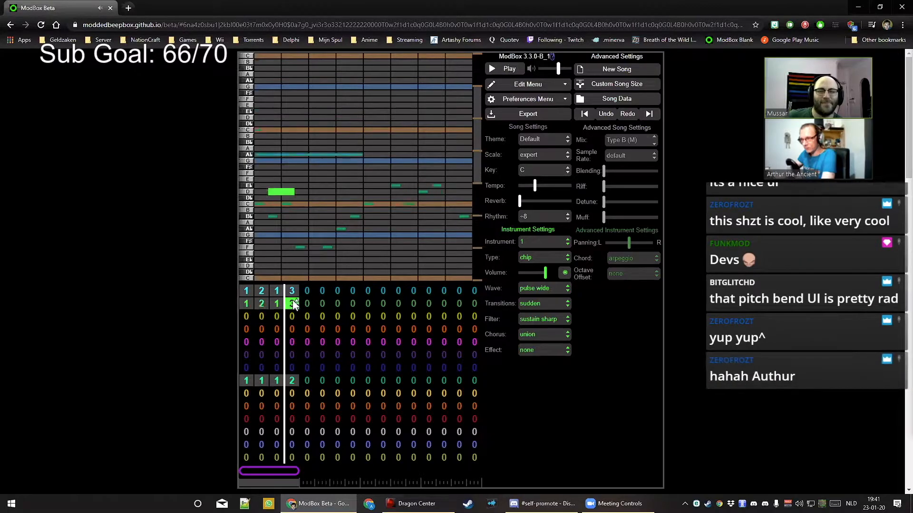
click(271, 190)
click(261, 198)
key(space)
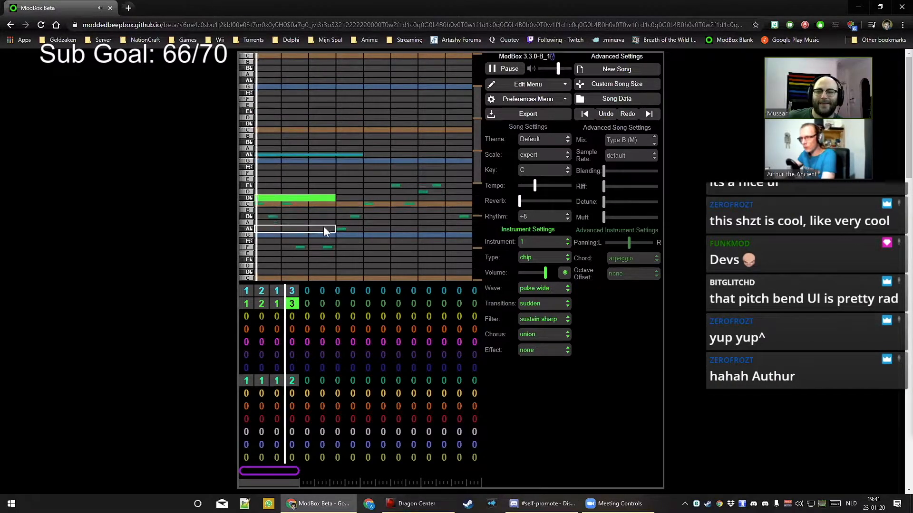
key(space)
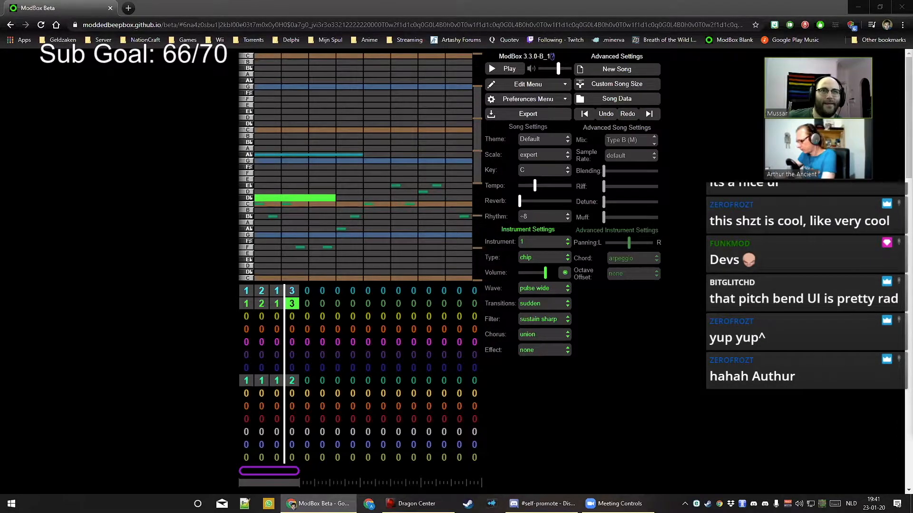
Raise the green chord note from D♭ to E♭, lengthen it slightly, and play it back
click(510, 70)
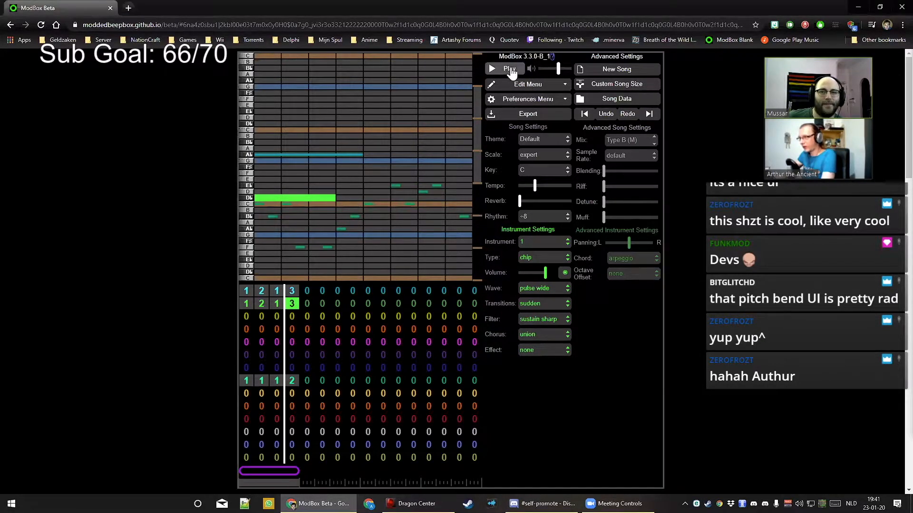
click(510, 69)
click(263, 198)
click(262, 192)
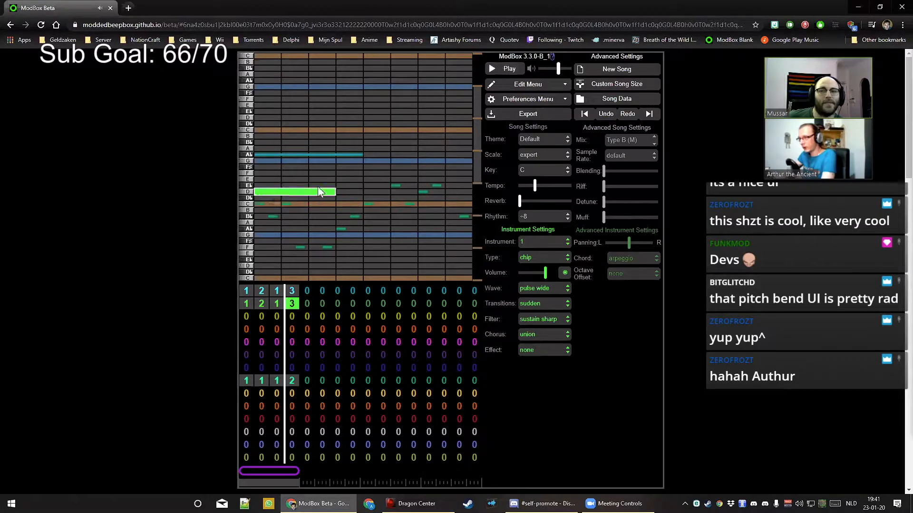
click(509, 71)
click(508, 72)
click(261, 191)
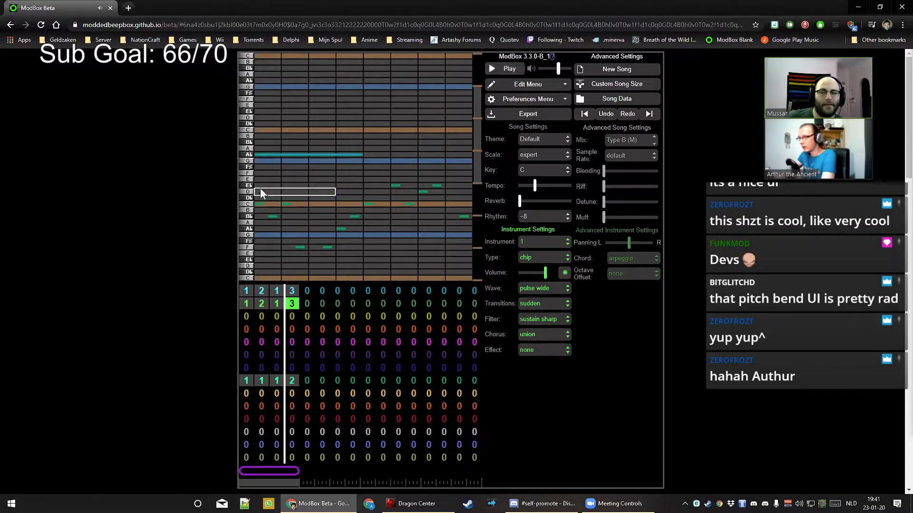
click(261, 186)
click(504, 69)
click(503, 70)
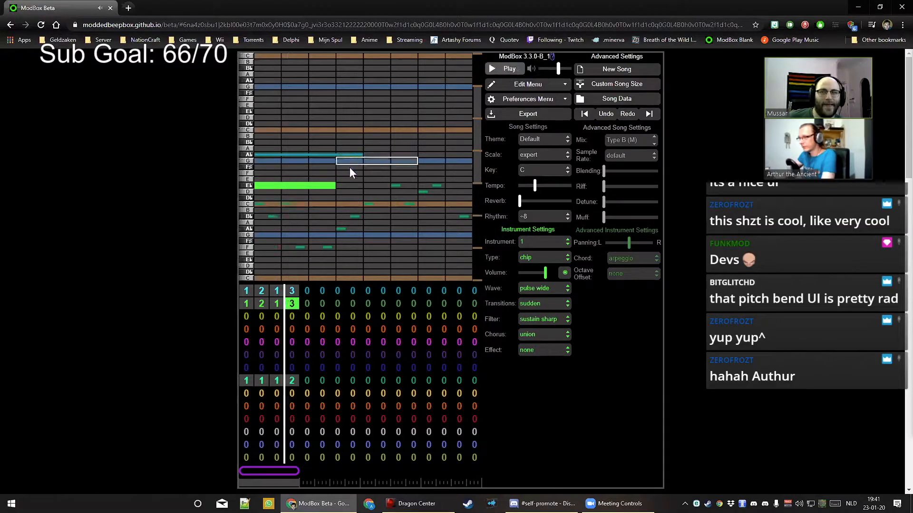
drag(350, 191, 361, 190)
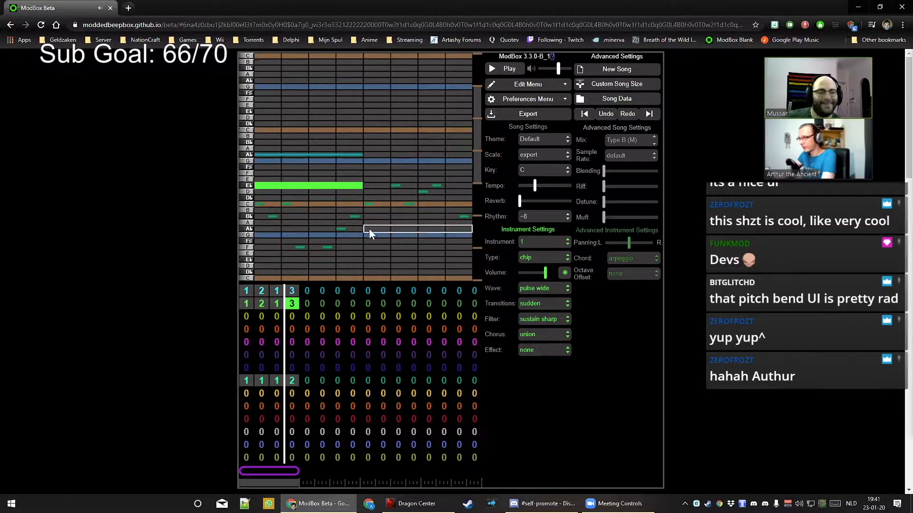
Add a volume dip to the lead melody's long F note in its first pattern
click(246, 316)
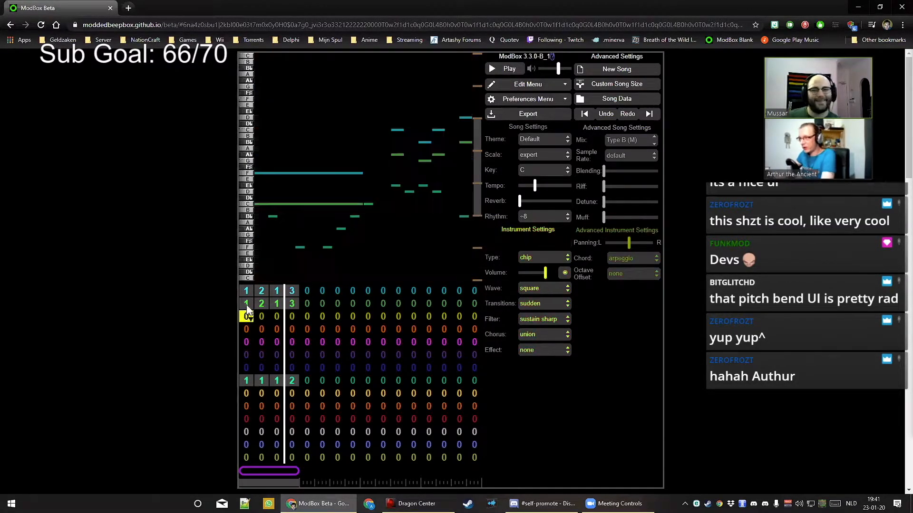
click(243, 295)
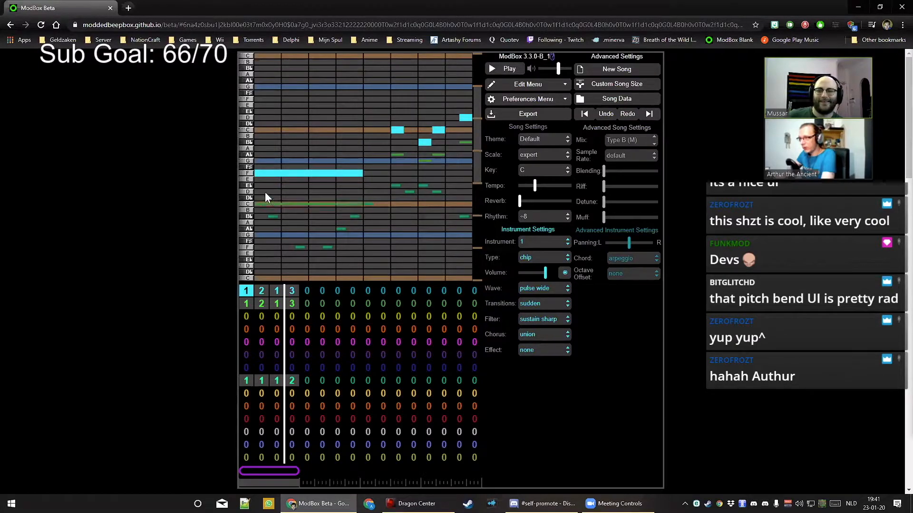
drag(265, 195, 265, 201)
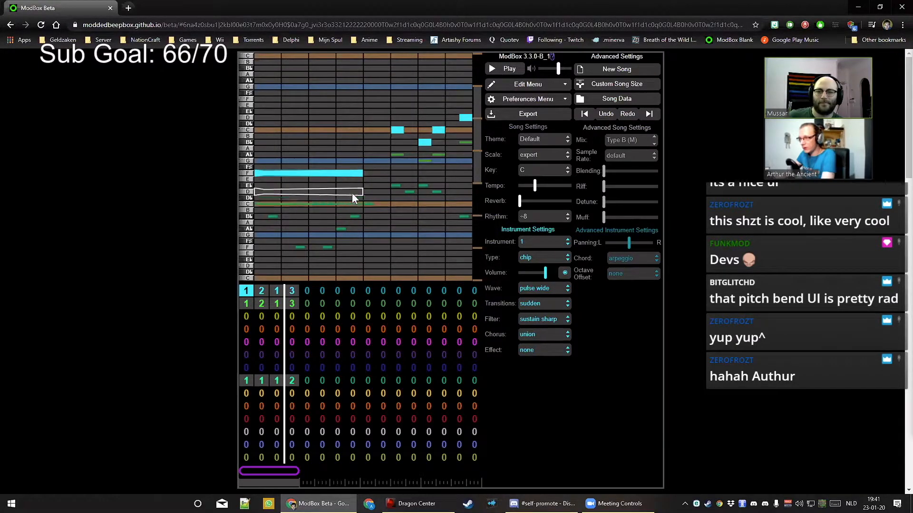
drag(360, 193, 361, 200)
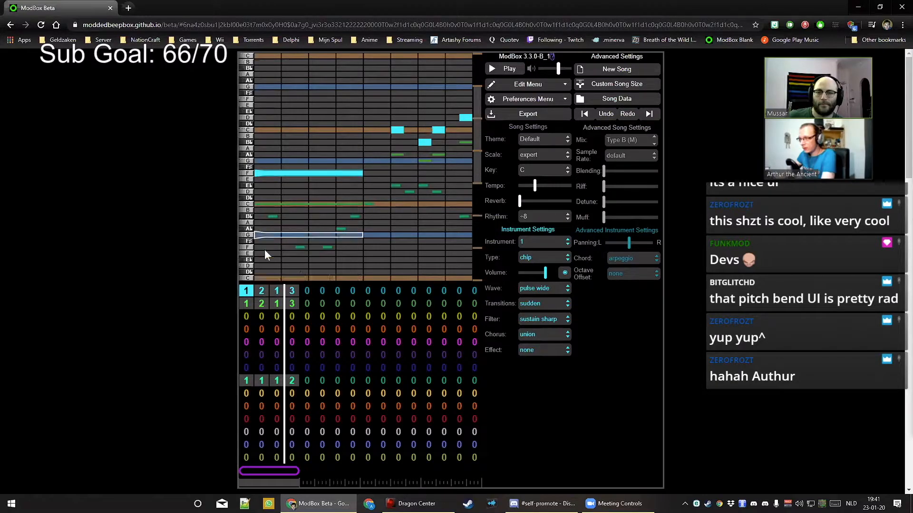
Add a short green E♭ in channel 2, then try a longer lead C note and undo it
click(246, 303)
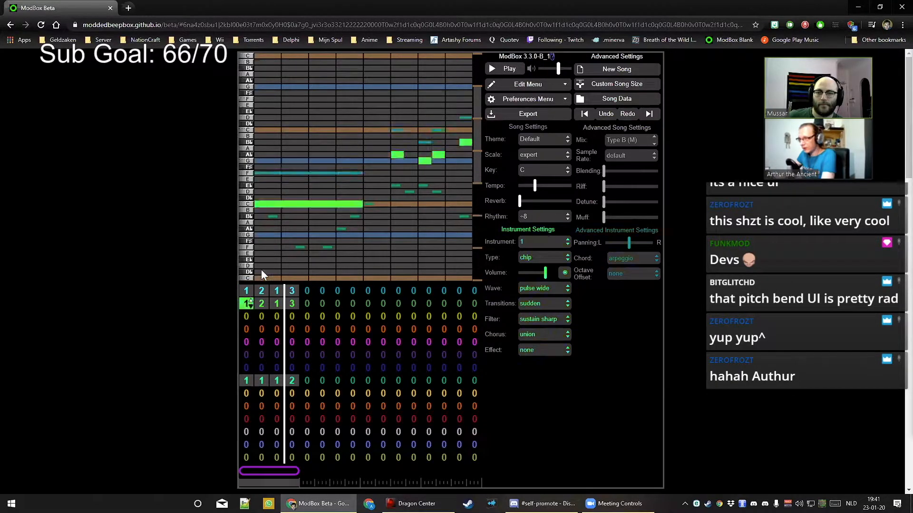
click(409, 188)
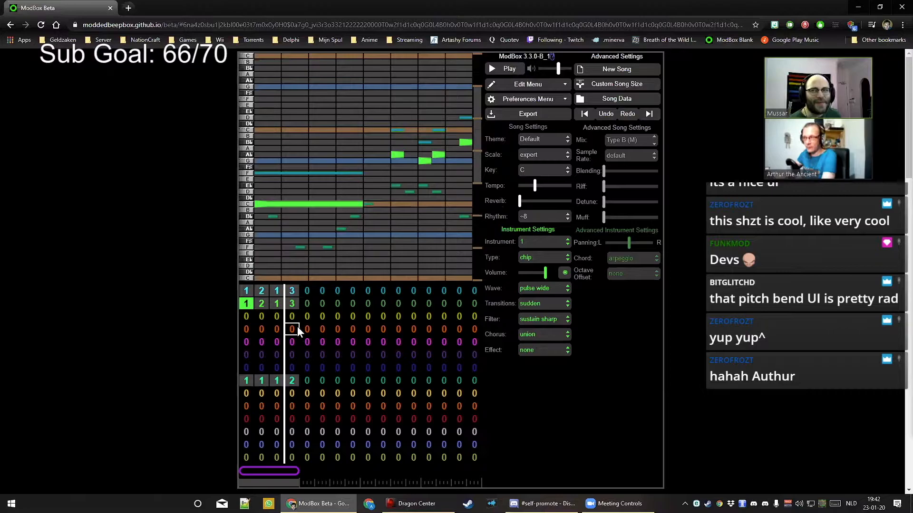
click(246, 291)
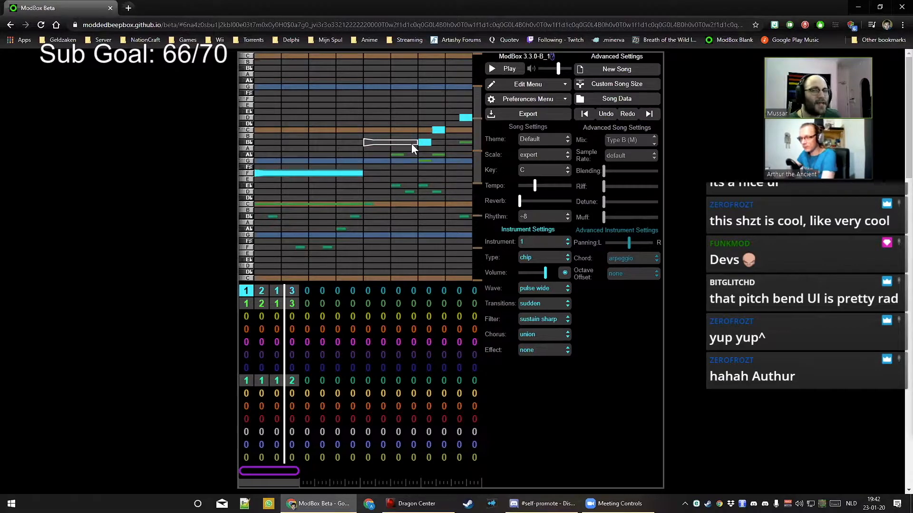
key(ctrl+z)
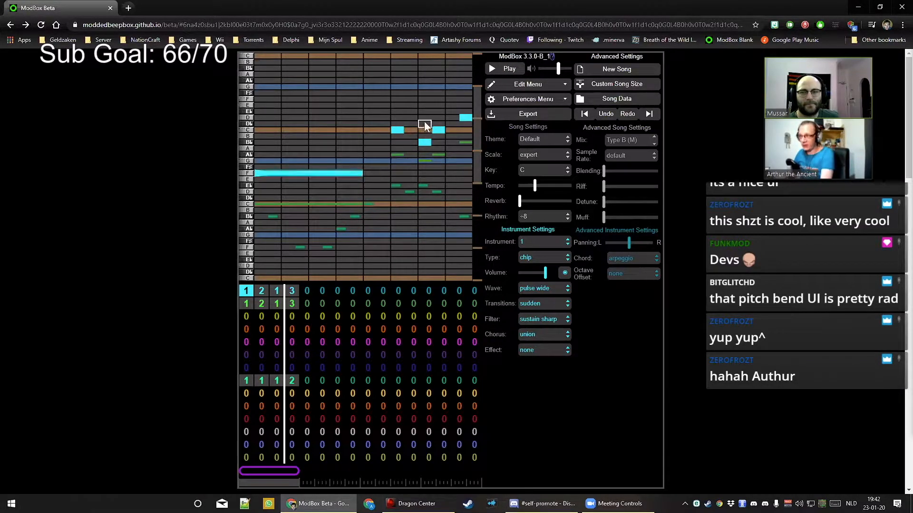
click(397, 132)
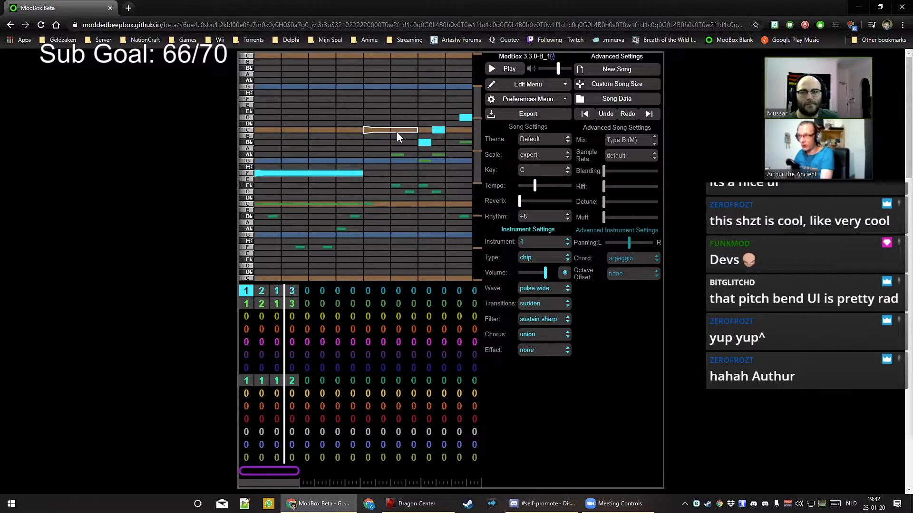
click(396, 132)
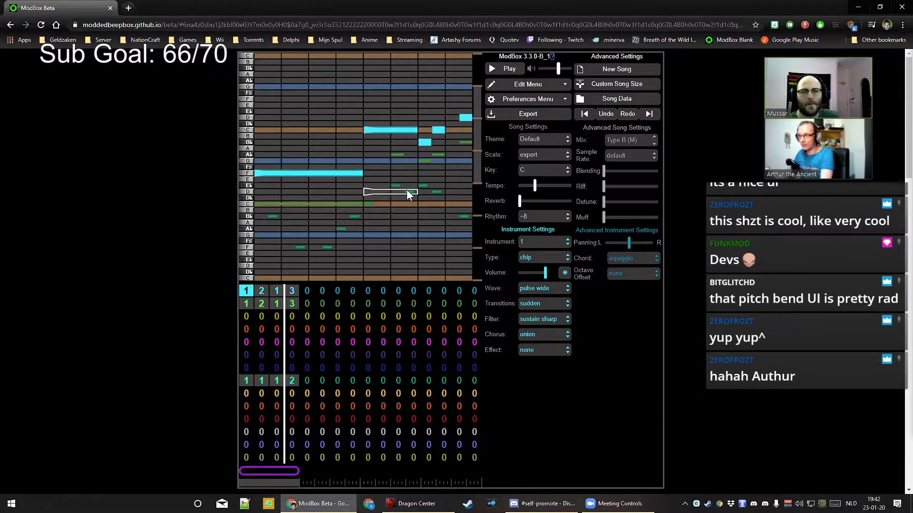
key(ctrl+z)
key(ctrl+z)
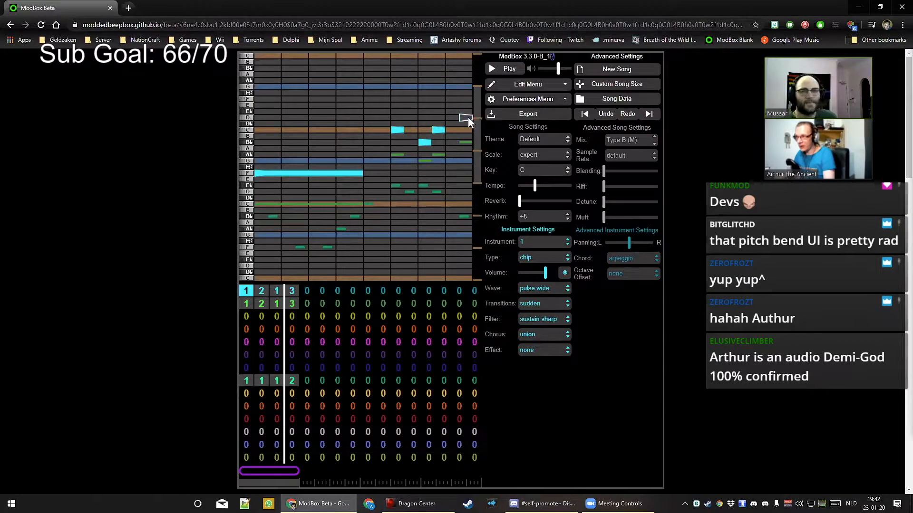
Redraw the long A♭ note with a tapered end in the lead's third-bar pattern
click(261, 290)
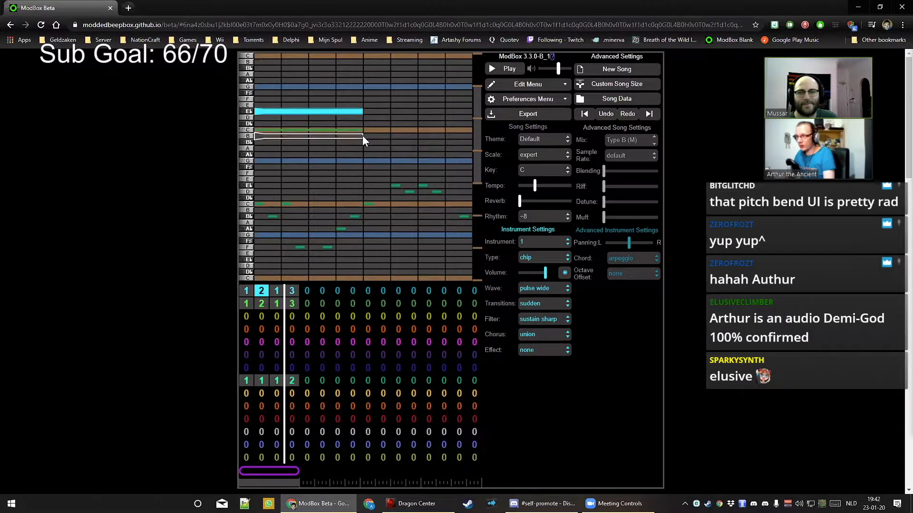
click(291, 290)
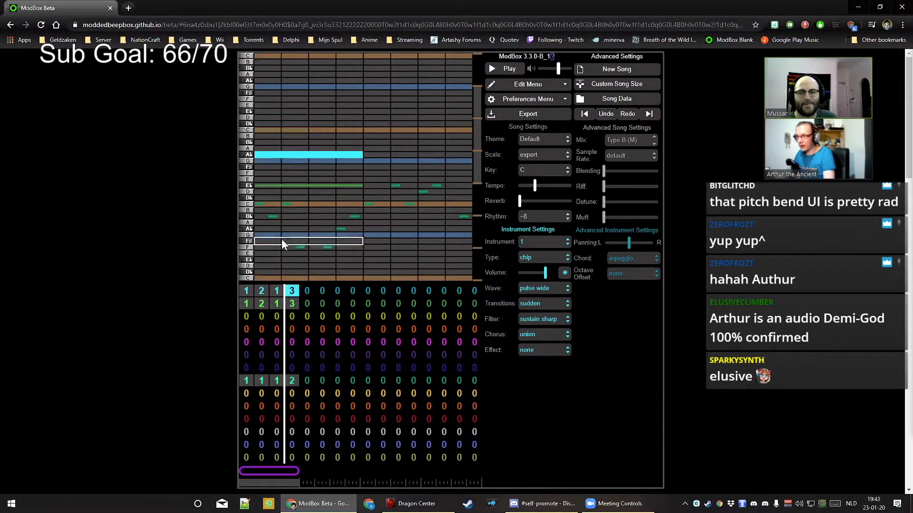
click(269, 156)
click(270, 156)
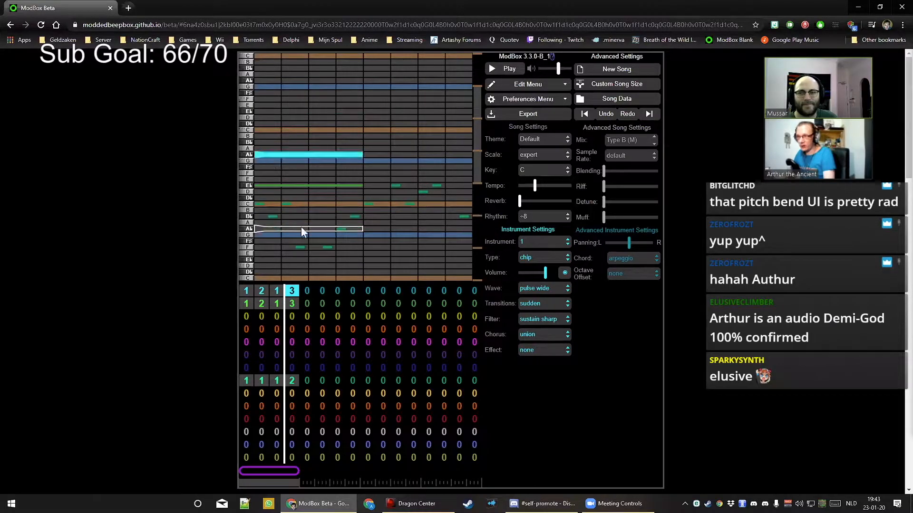
click(292, 304)
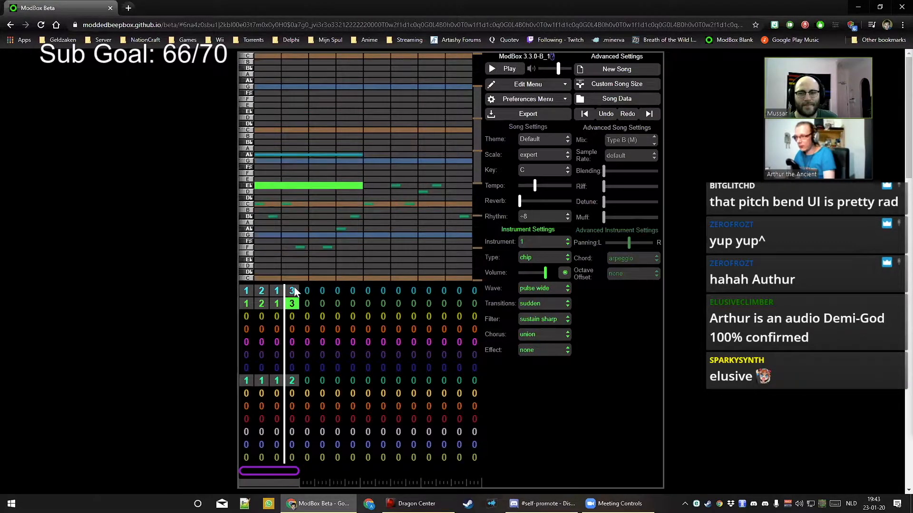
Lengthen the green C note in the chord track's third-bar pattern one step, then play the song from the start
click(275, 303)
drag(362, 205, 362, 204)
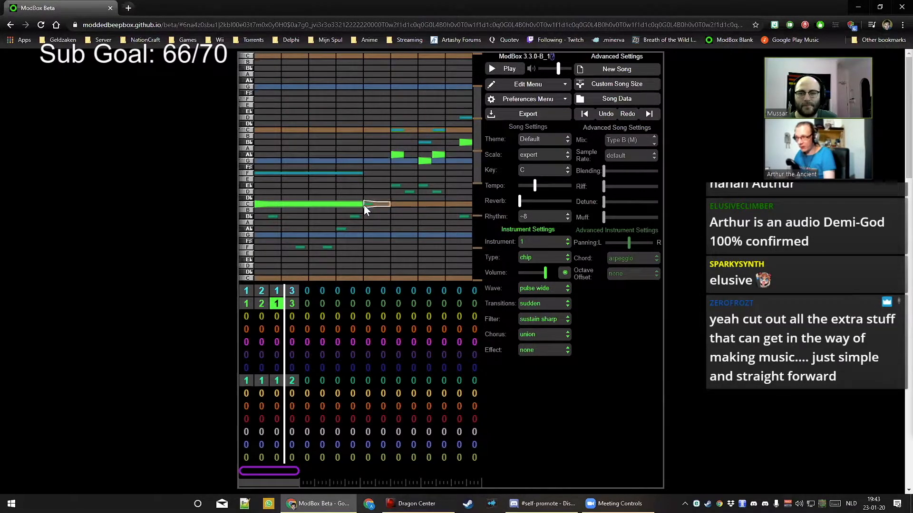
click(261, 303)
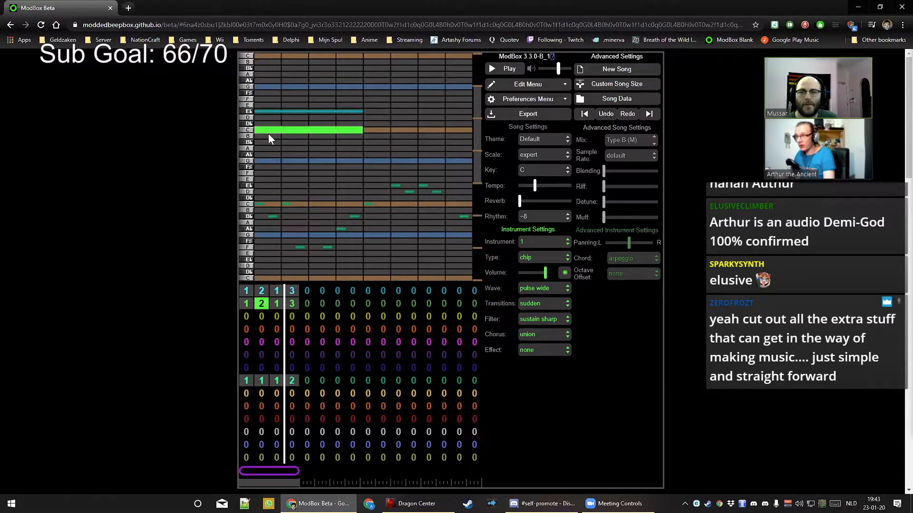
click(292, 304)
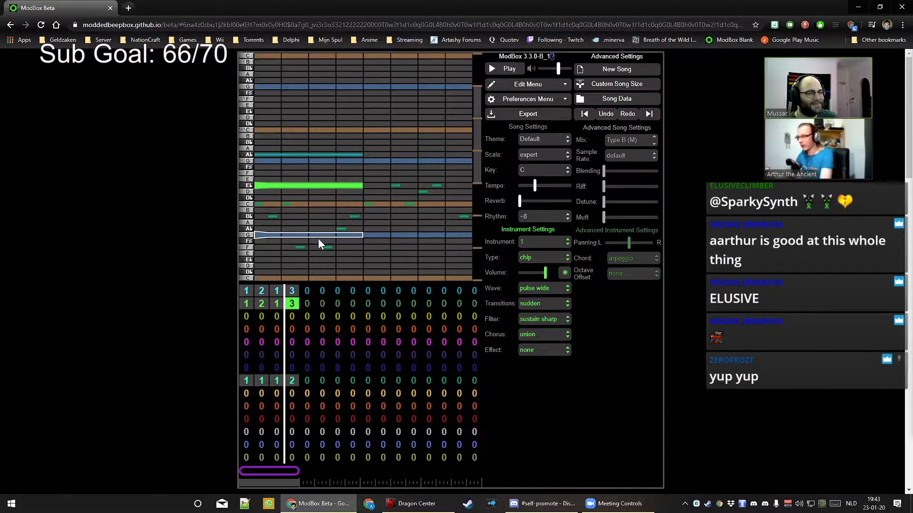
key(bracketleft)
key(bracketleft)
key(bracketleft)
key(space)
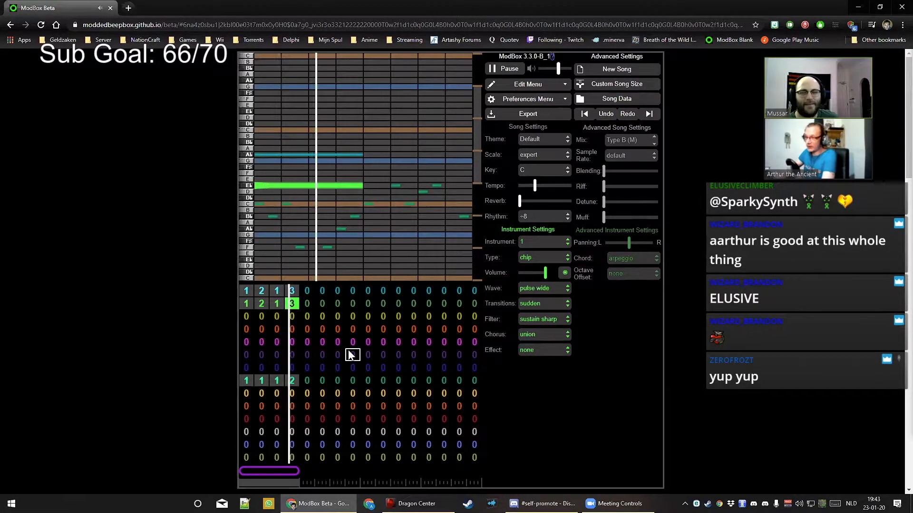
key(space)
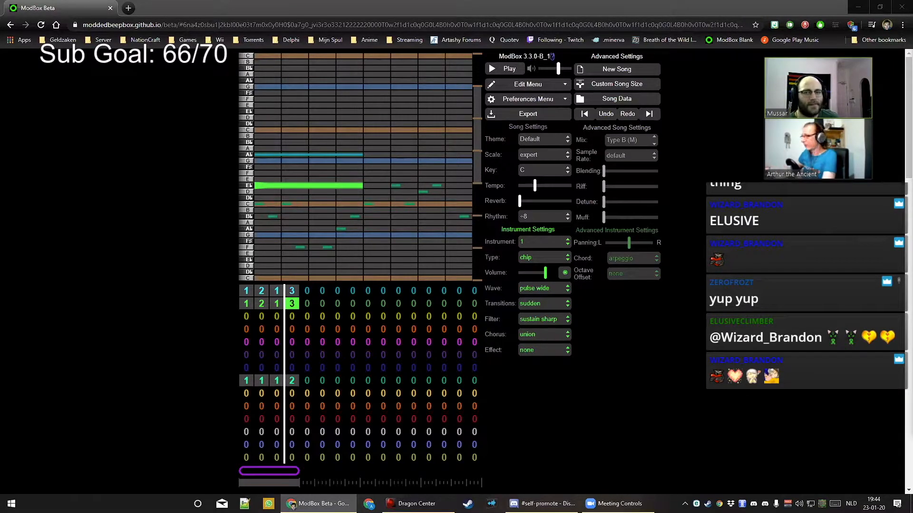
Set the drum channel's bar 1 to 0 (no pattern), adjust the loop region, and select drum bar 5
click(246, 424)
click(244, 432)
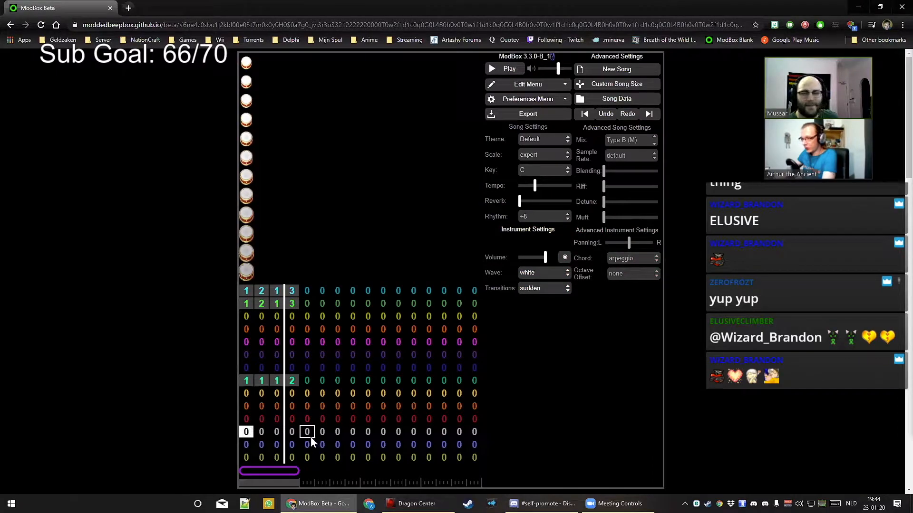
click(247, 419)
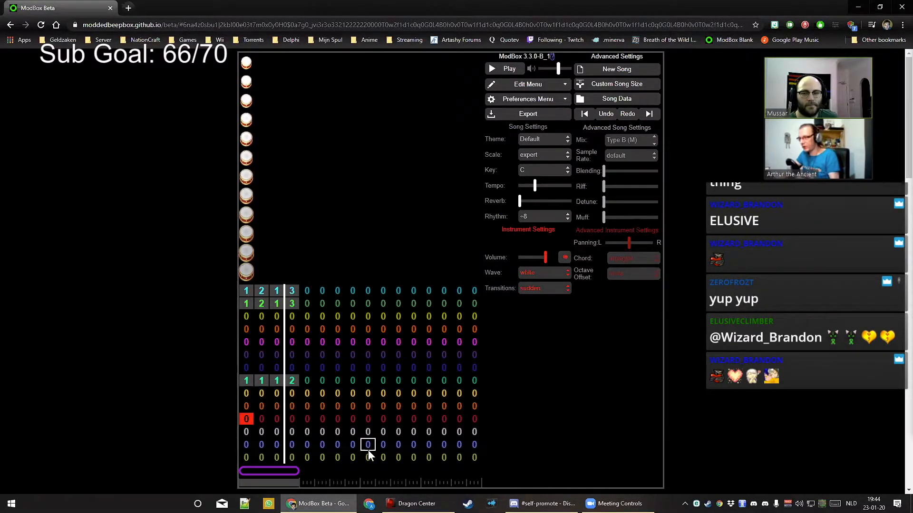
click(252, 418)
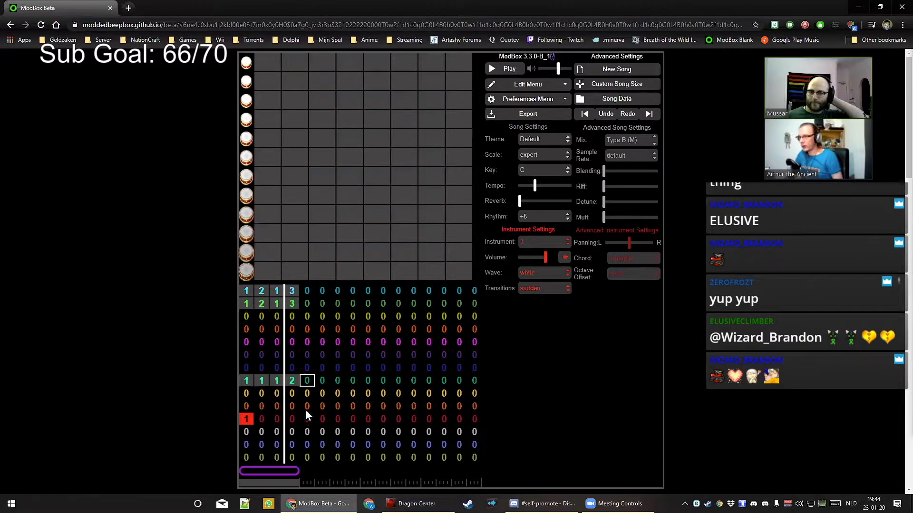
key(0)
click(319, 470)
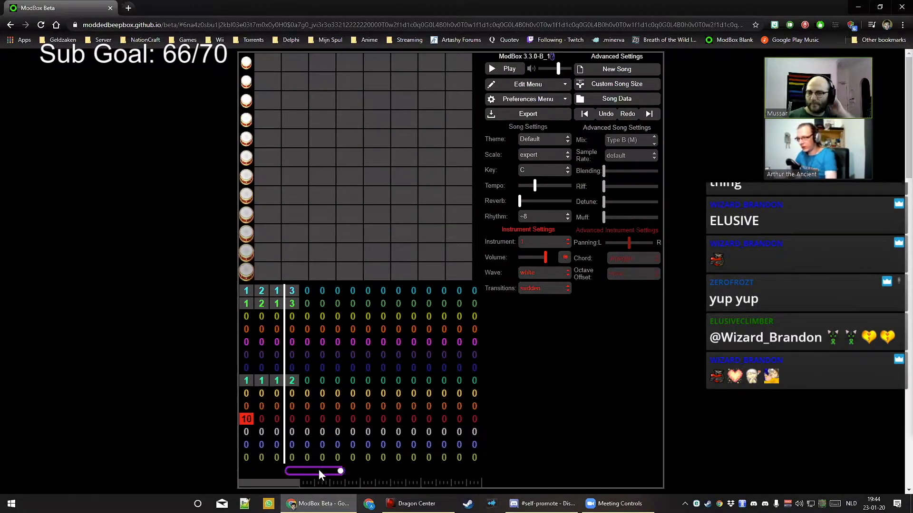
key(0)
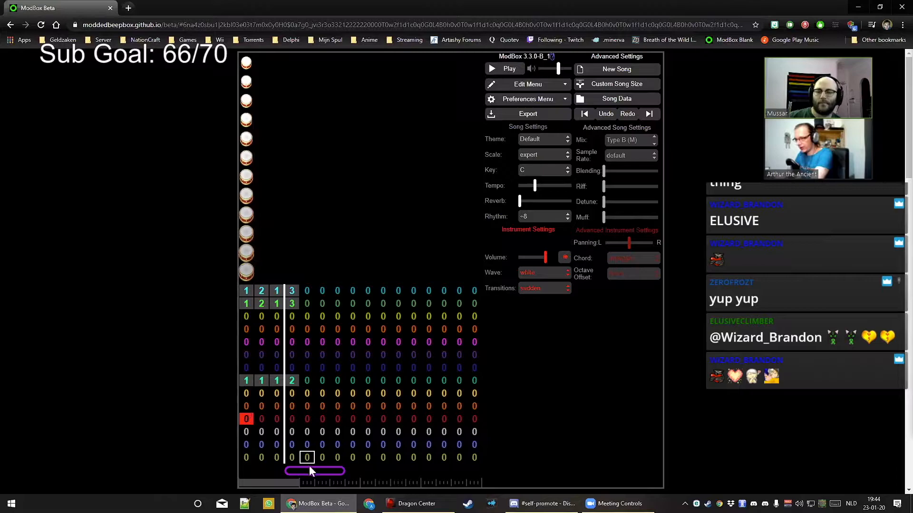
mouse_move(306, 469)
mouse_down()
mouse_move(367, 472)
mouse_move(304, 473)
mouse_up()
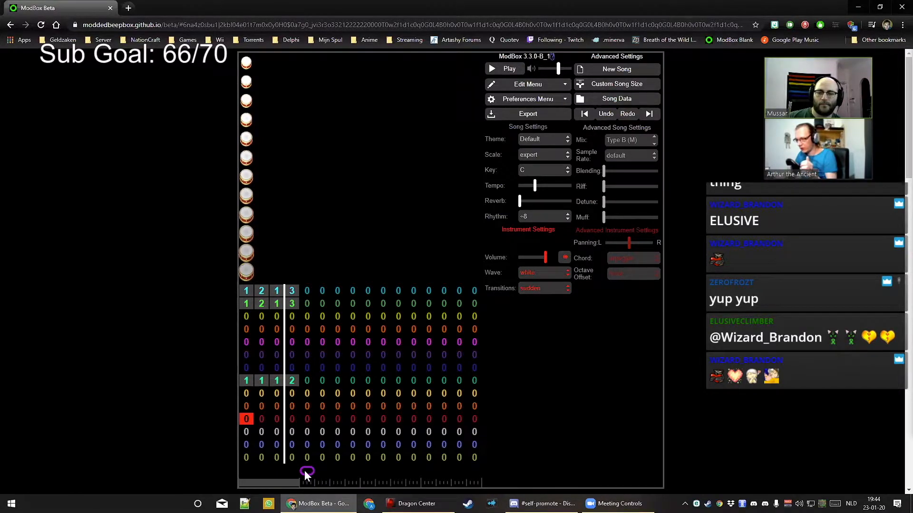
click(307, 419)
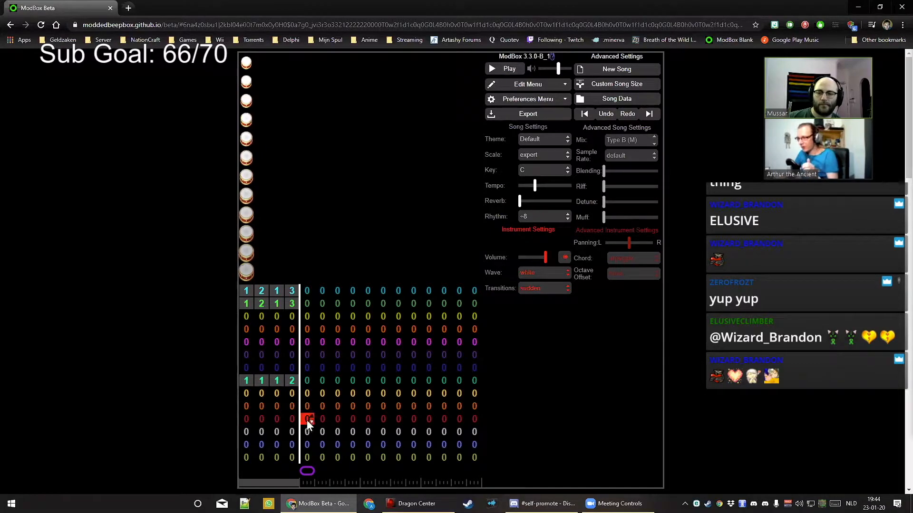
Put drum pattern 1 in bar 5, keep the sudden transition, and listen
key(1)
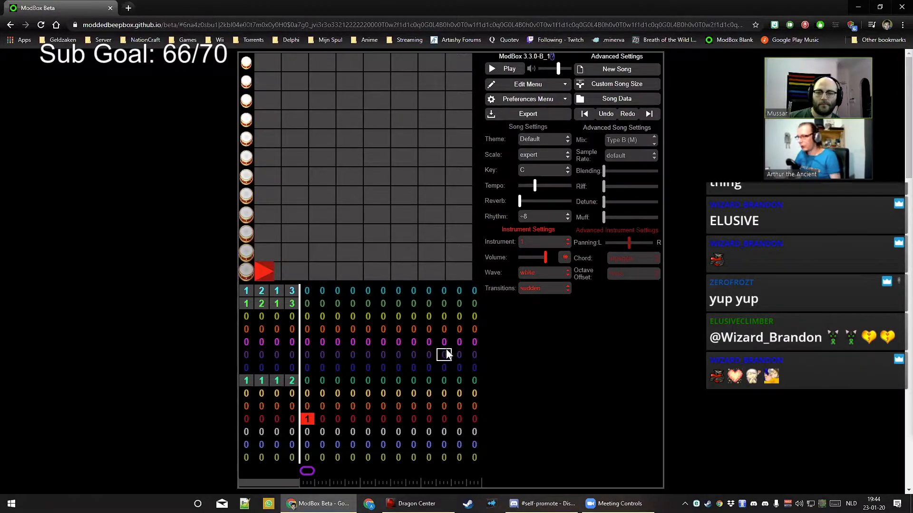
click(549, 289)
click(549, 289)
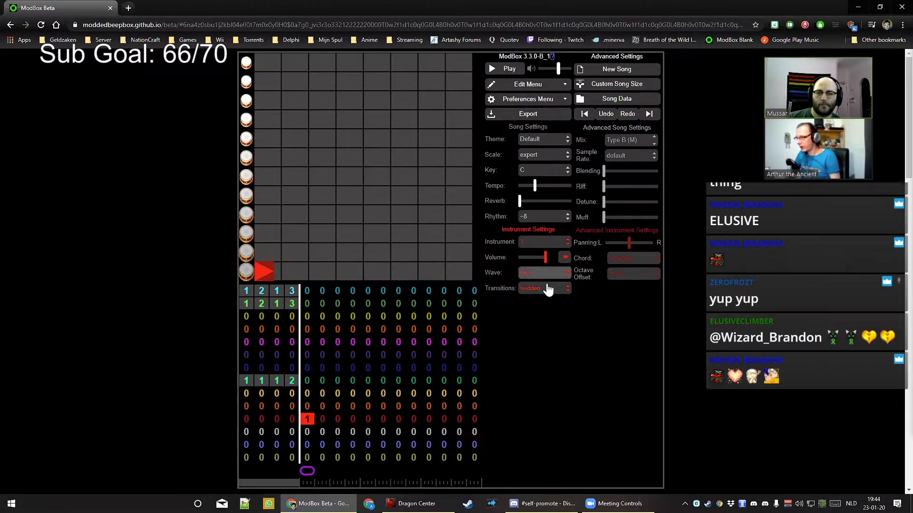
key(space)
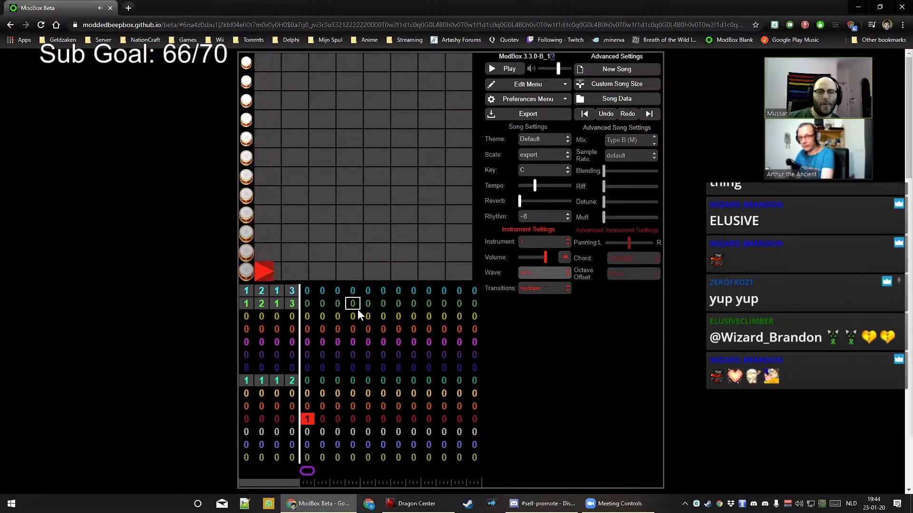
key(space)
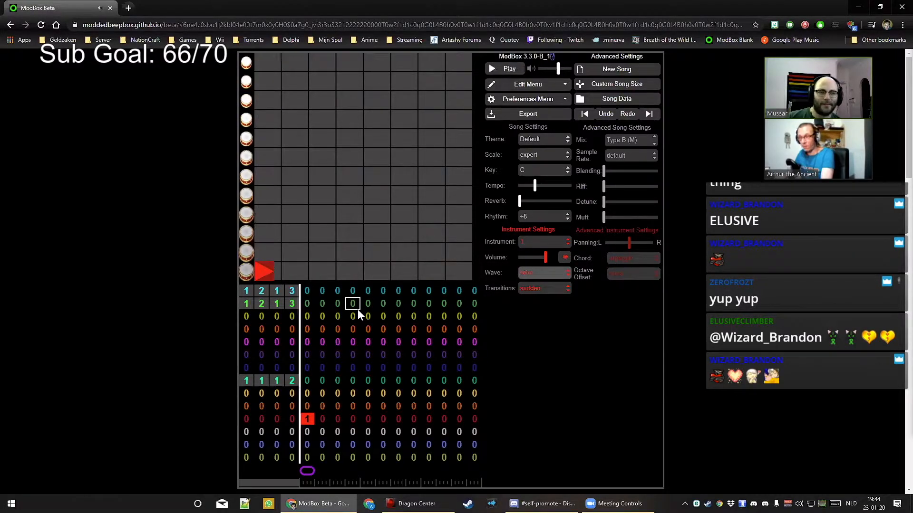
Fill the lowest drum row with eight evenly spaced hits and play the new beat
click(300, 273)
click(317, 272)
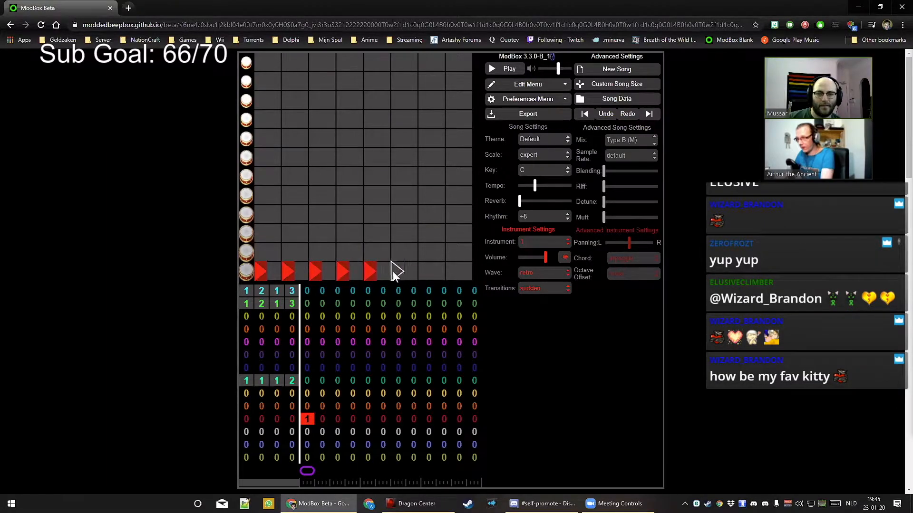
click(453, 273)
key(space)
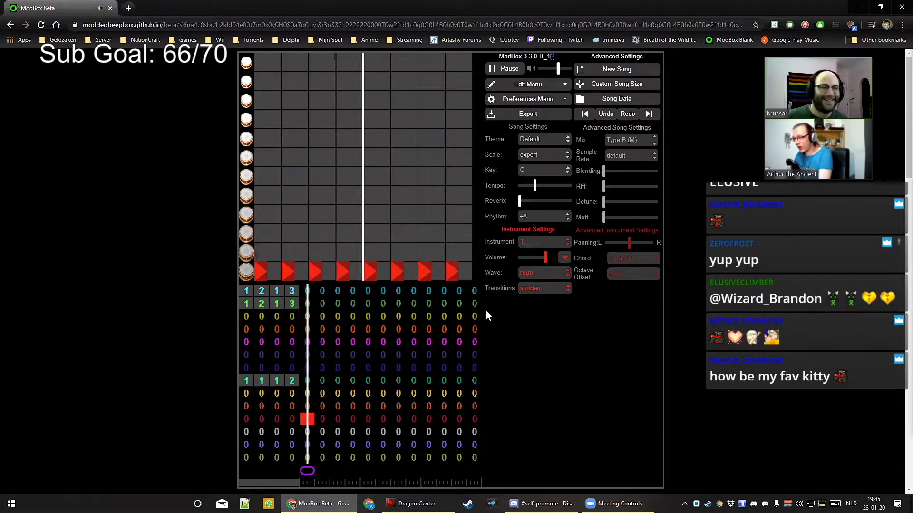
key(space)
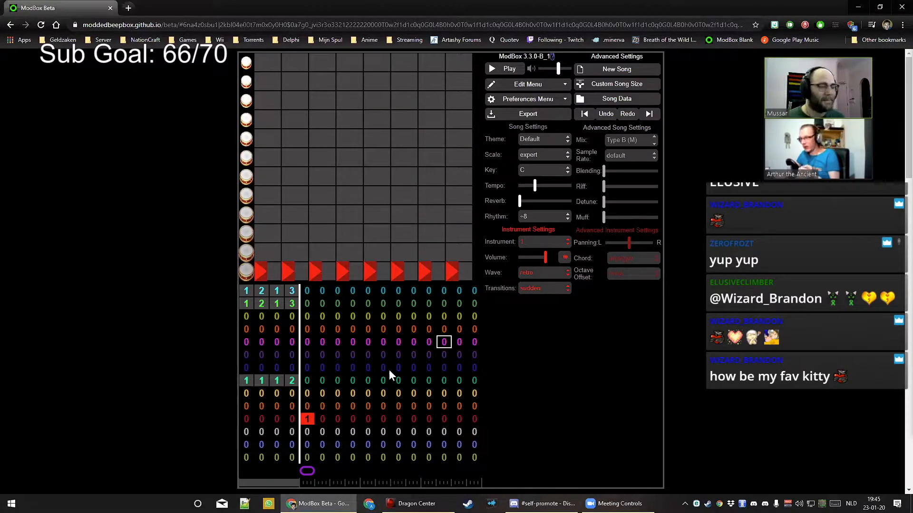
Put pattern 1 in the orange channel's bar 5 with a sine wave and sustain soft filter
click(306, 407)
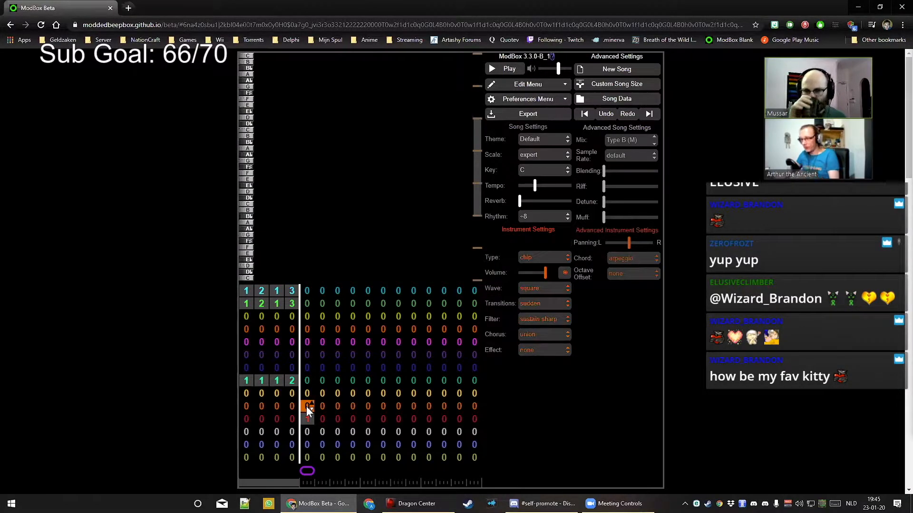
key(1)
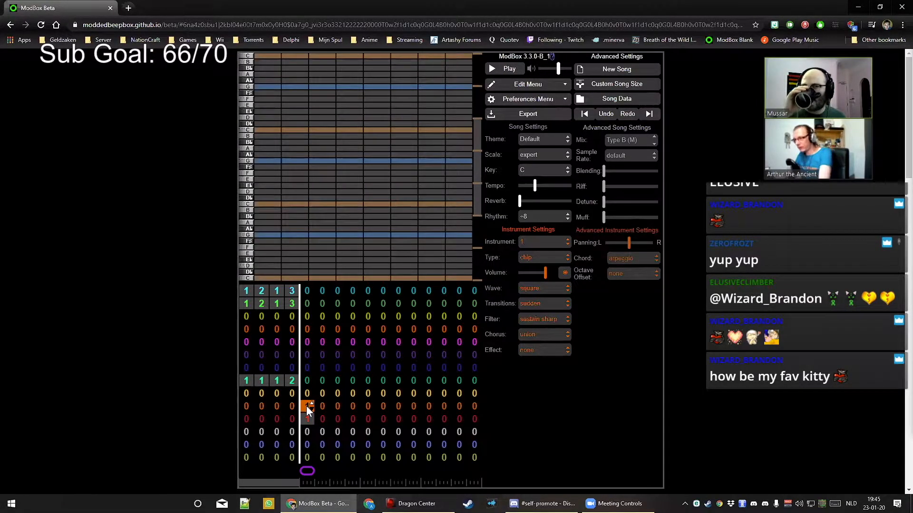
click(546, 293)
click(544, 417)
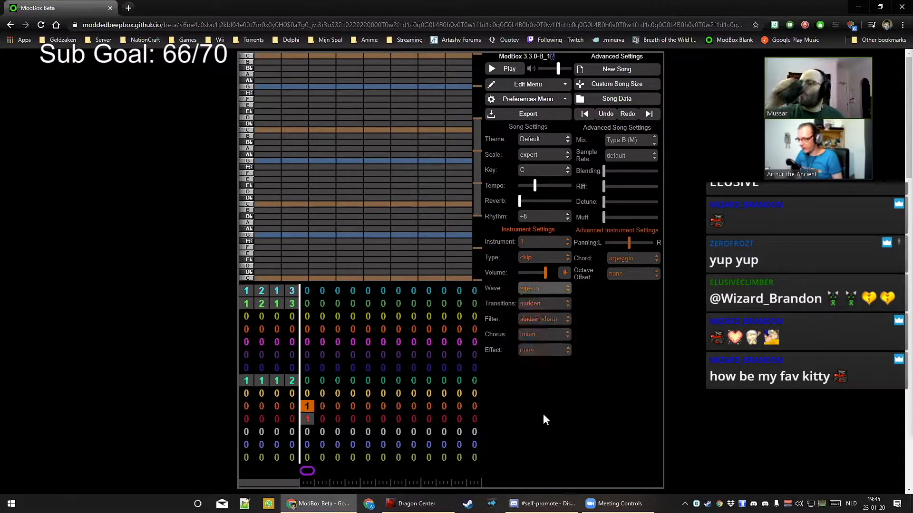
click(544, 321)
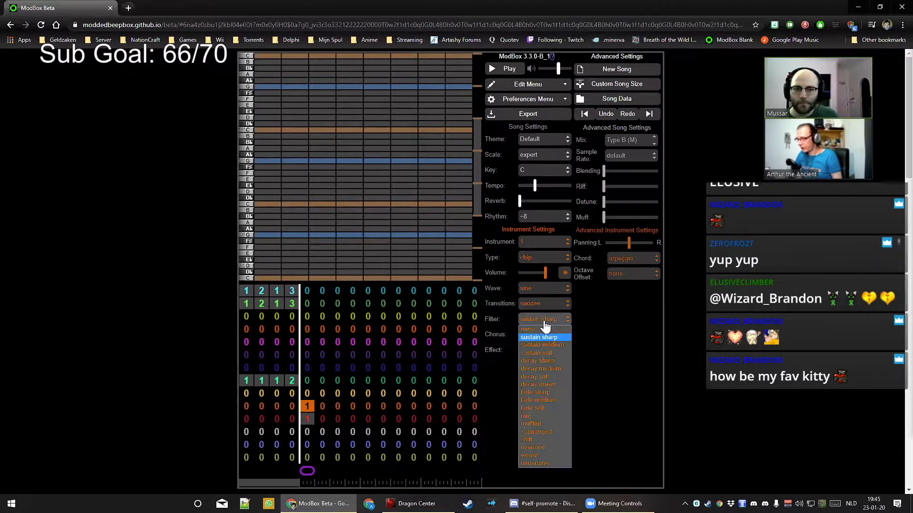
click(549, 354)
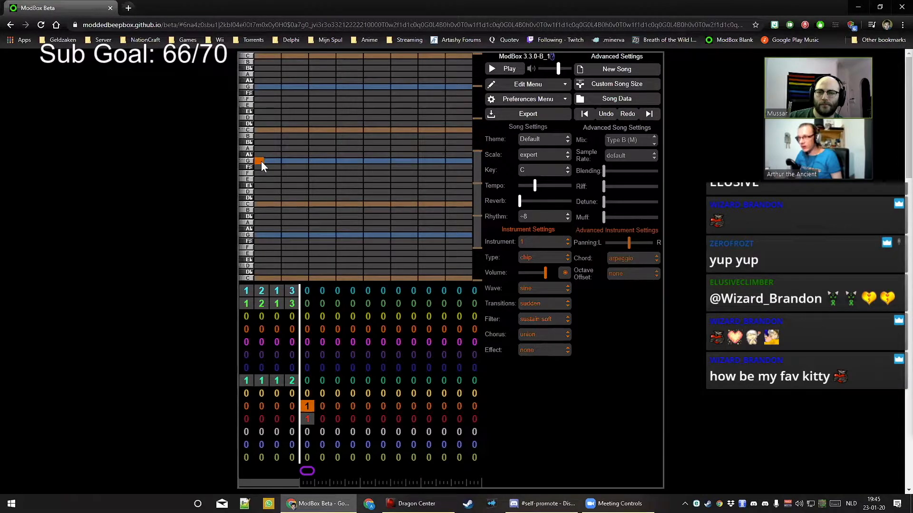
click(306, 416)
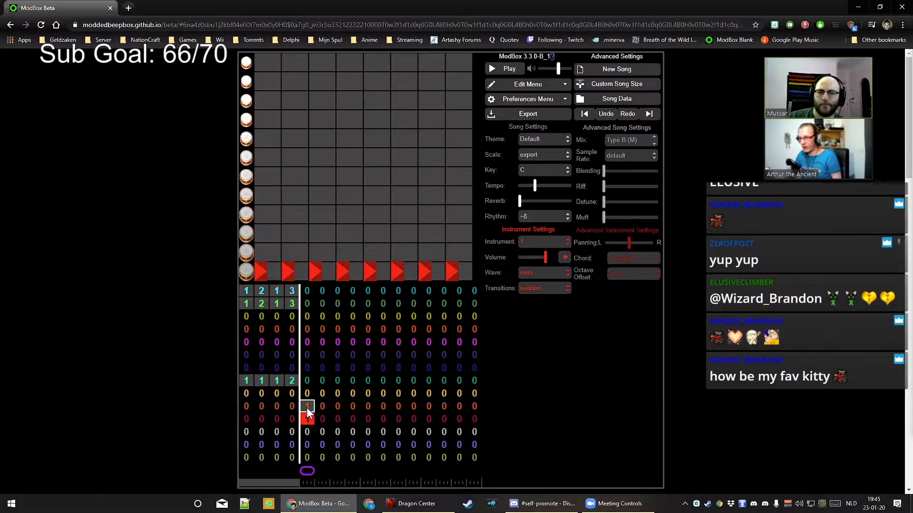
click(307, 406)
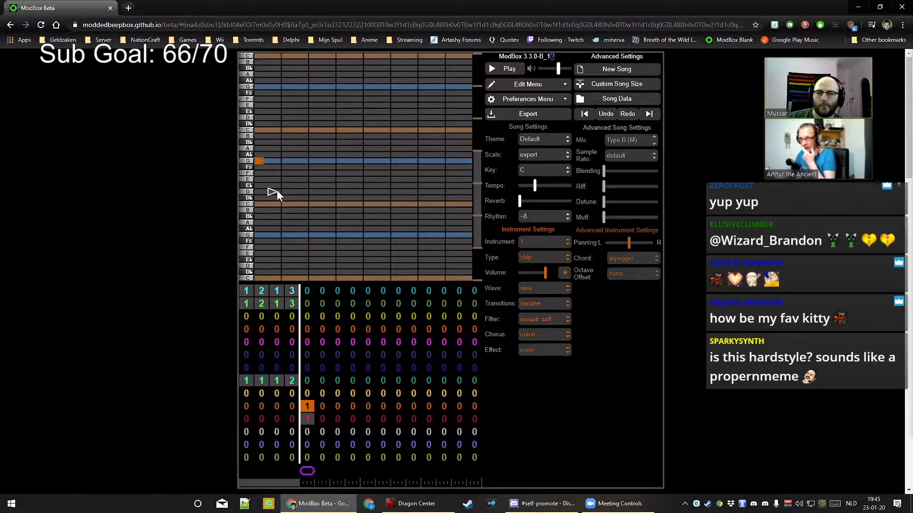
Draw upper-G notes on beats 1–8 of the orange pattern, each bending down to the lower G
drag(256, 162, 259, 216)
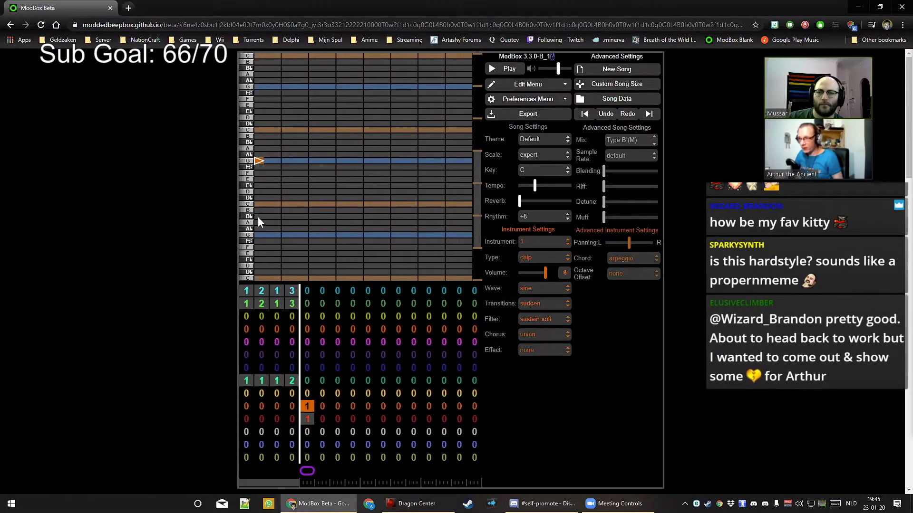
drag(256, 183, 255, 162)
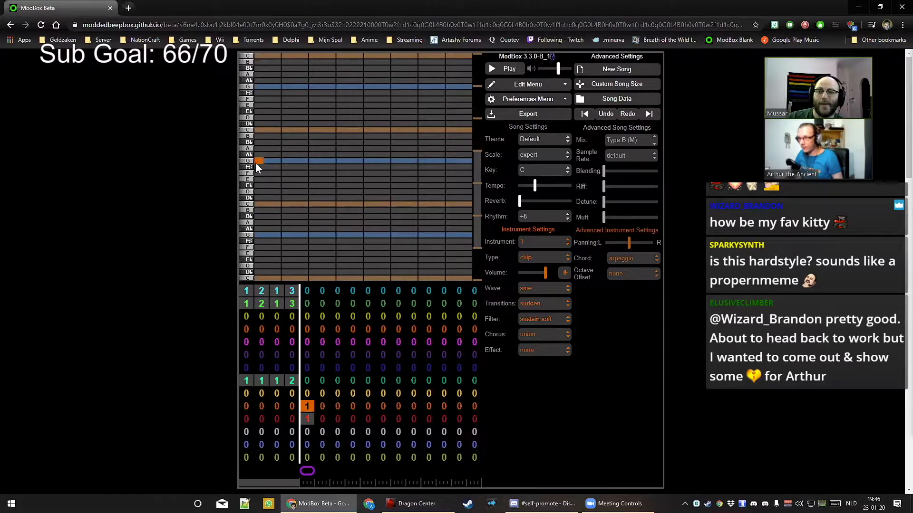
drag(258, 197, 262, 239)
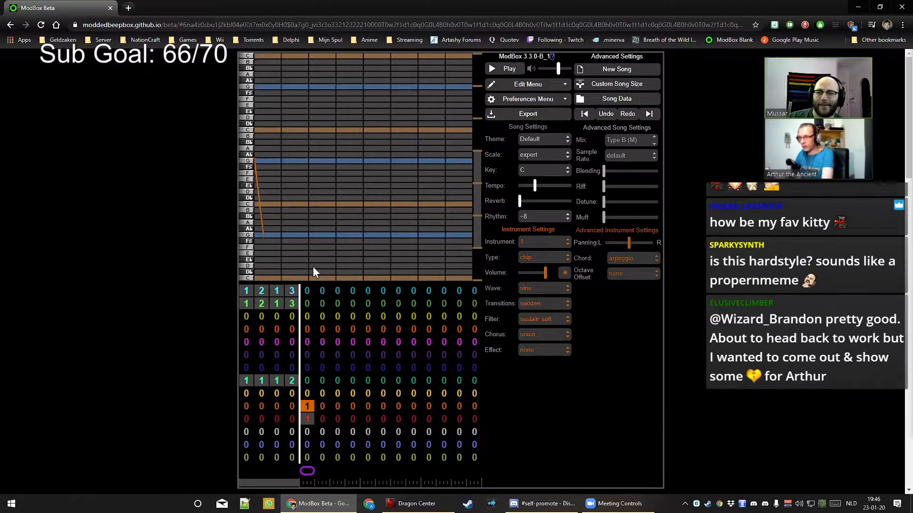
drag(283, 161, 290, 235)
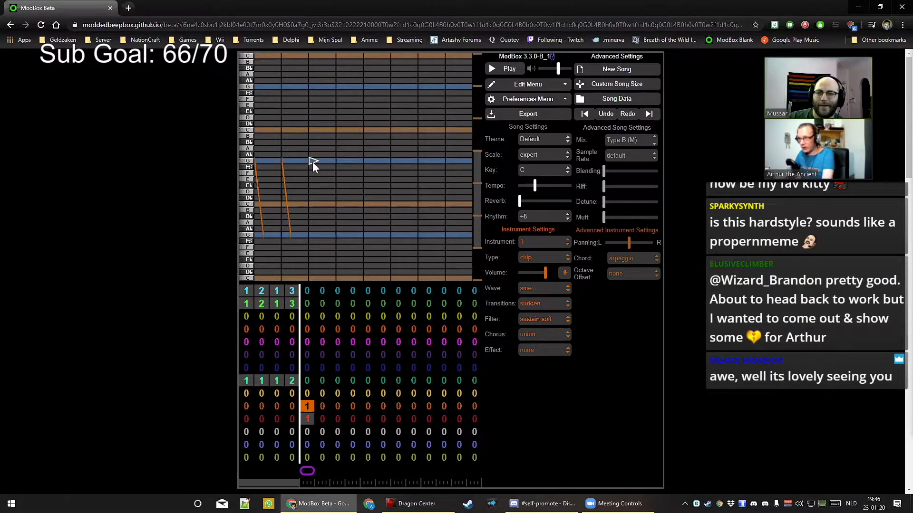
drag(310, 162, 316, 242)
drag(339, 198, 424, 236)
click(369, 161)
click(420, 162)
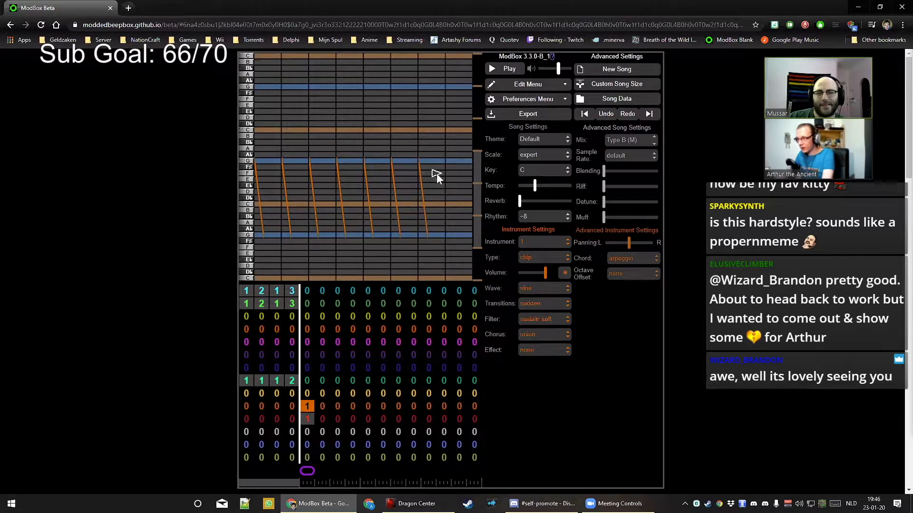
click(447, 160)
drag(447, 161, 453, 238)
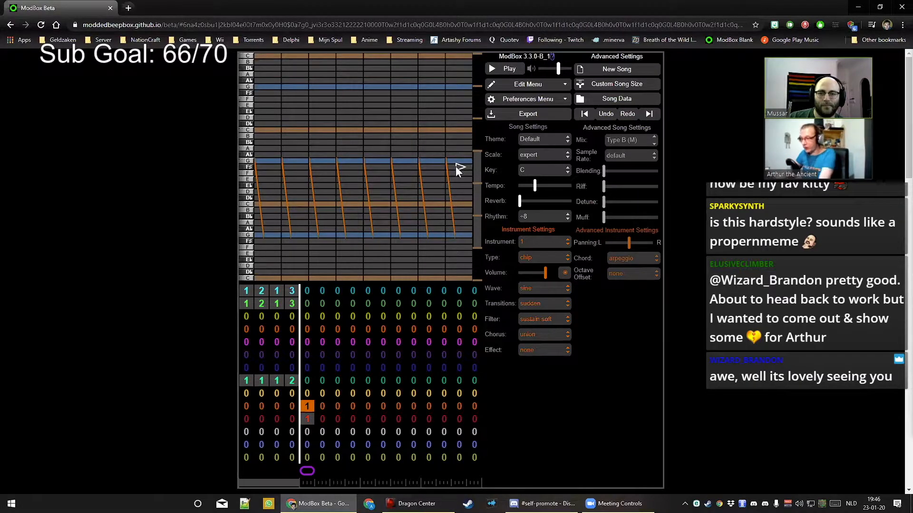
Paste the bending notes into pattern 2, bend its last note to low G, then empty the orange bar-5 slot
key(2)
key(ctrl+v)
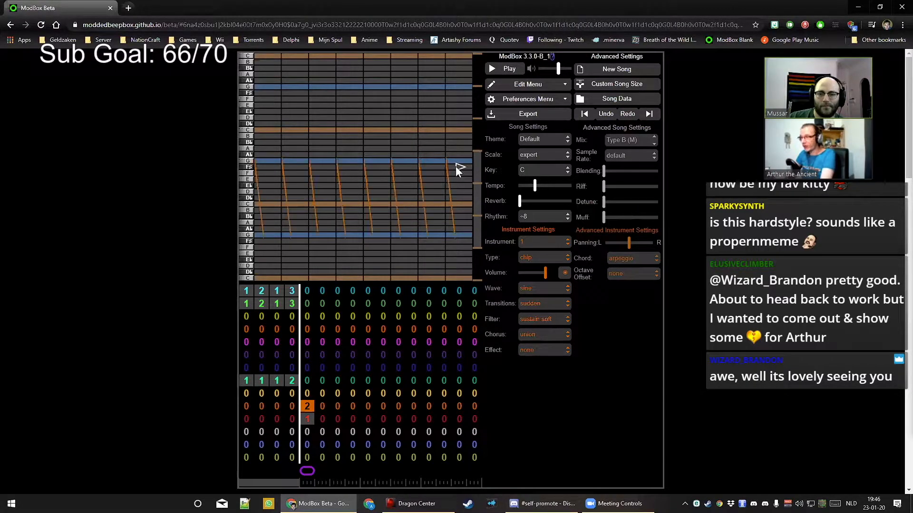
drag(463, 185, 468, 235)
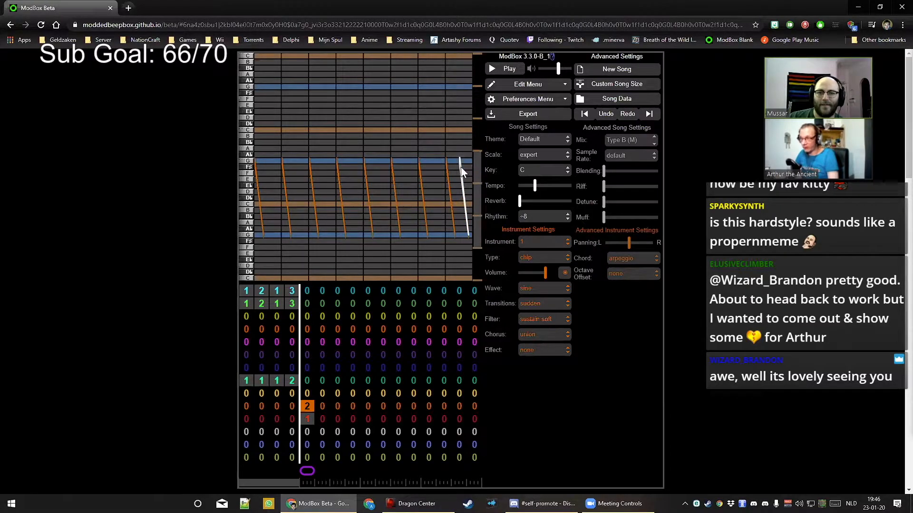
key(1)
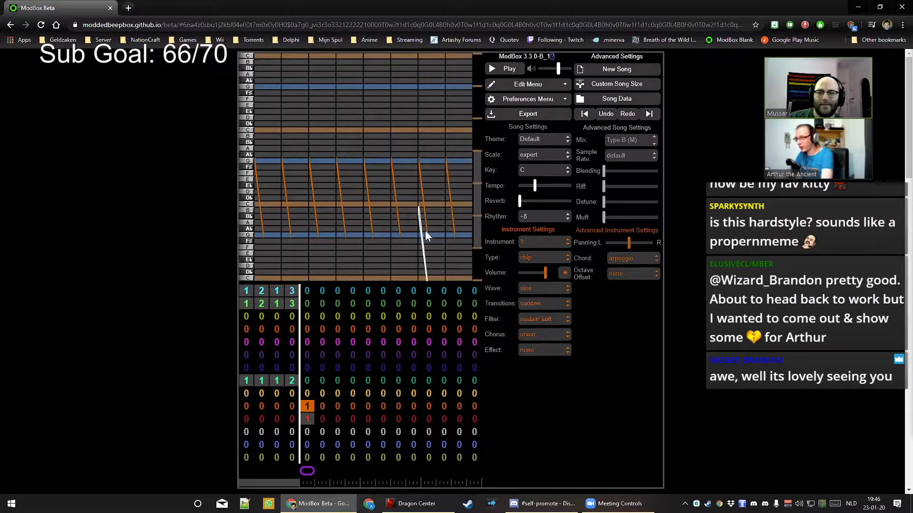
key(0)
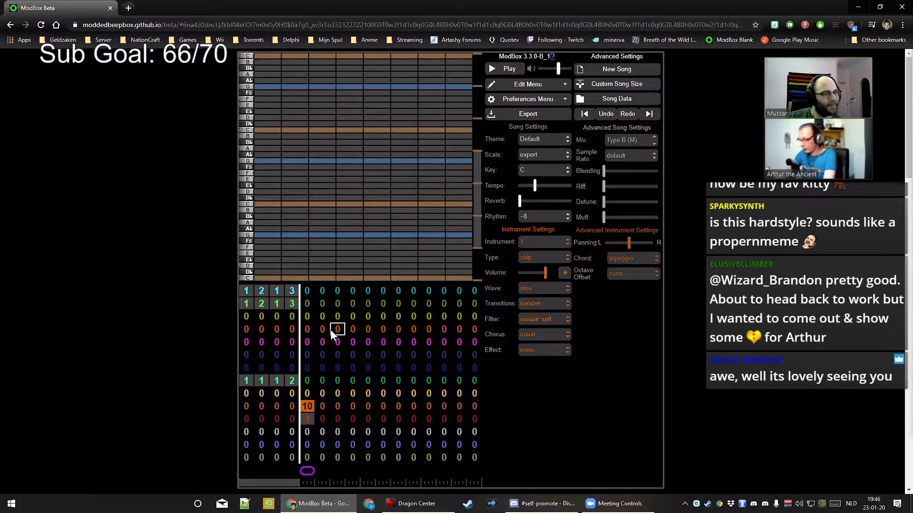
key(0)
Play the song and switch the song mix to Type A (B & S)
key(space)
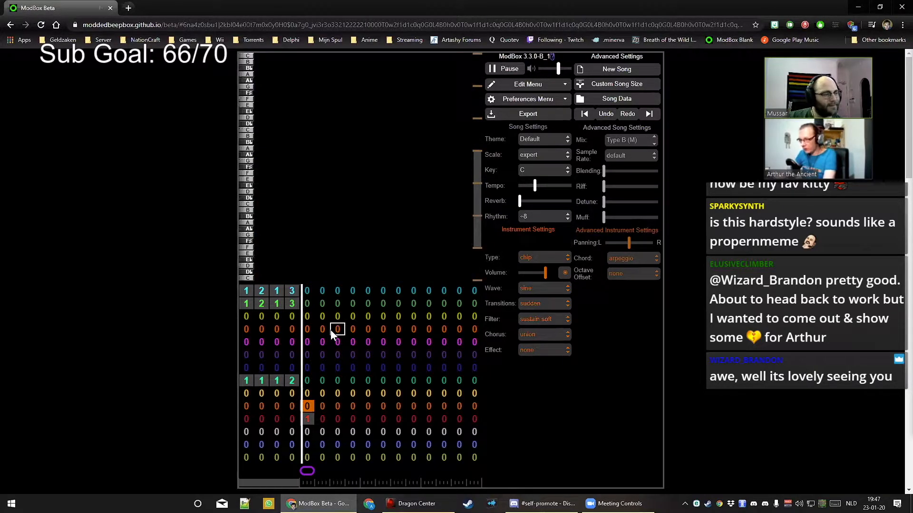
click(307, 418)
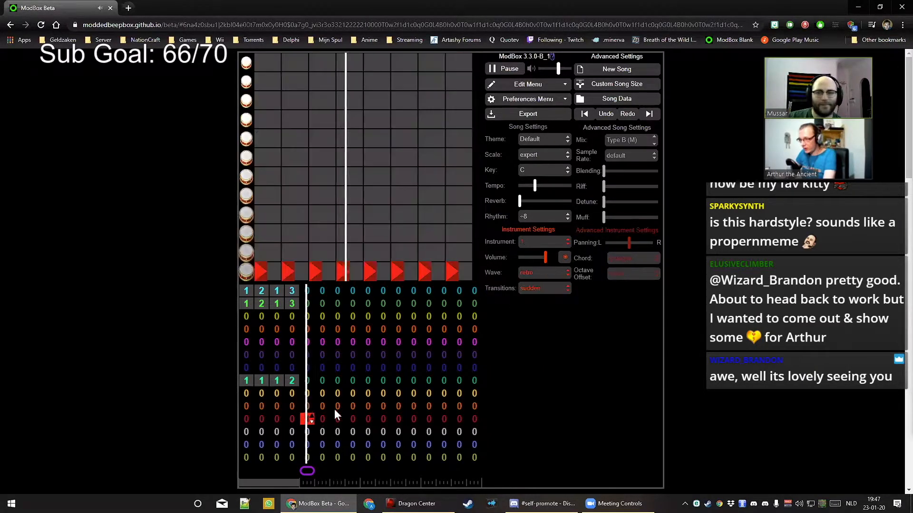
click(628, 144)
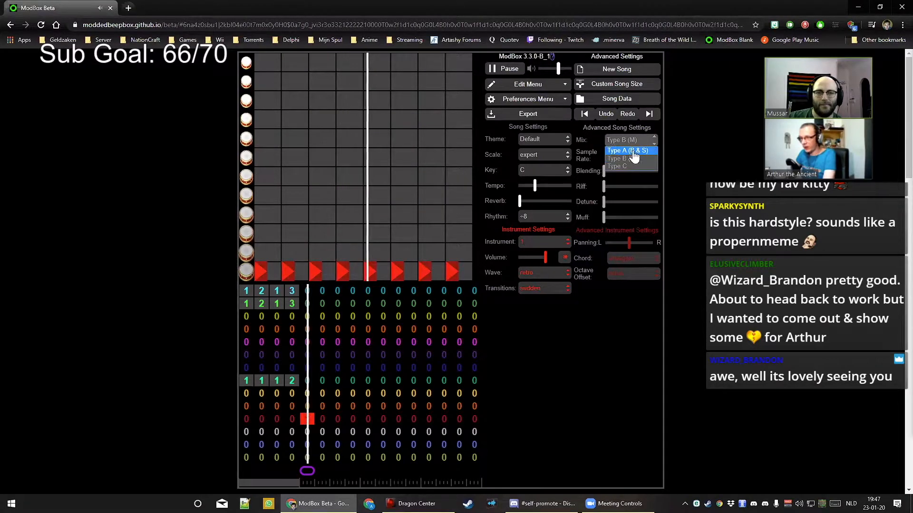
click(632, 151)
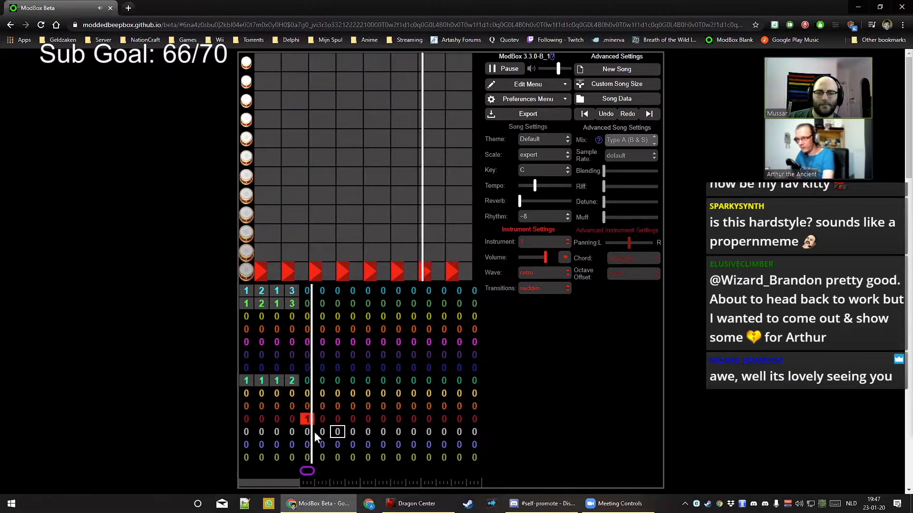
Put pattern 1 in the orange channel's bar 5, then replay while checking the red drum channel's bar 5
click(304, 407)
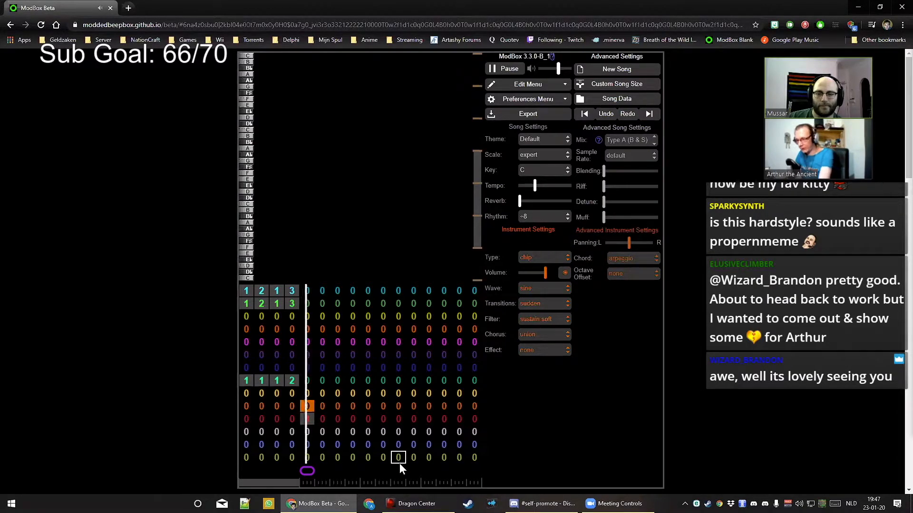
key(1)
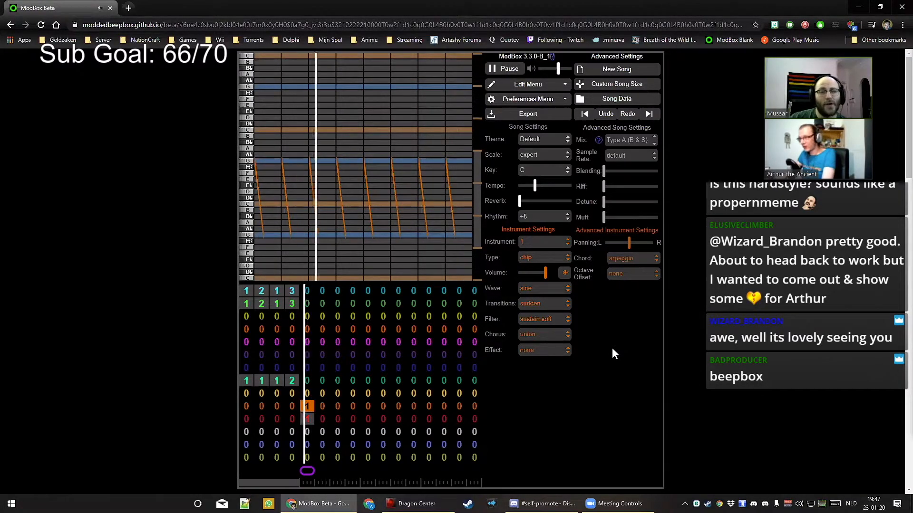
key(space)
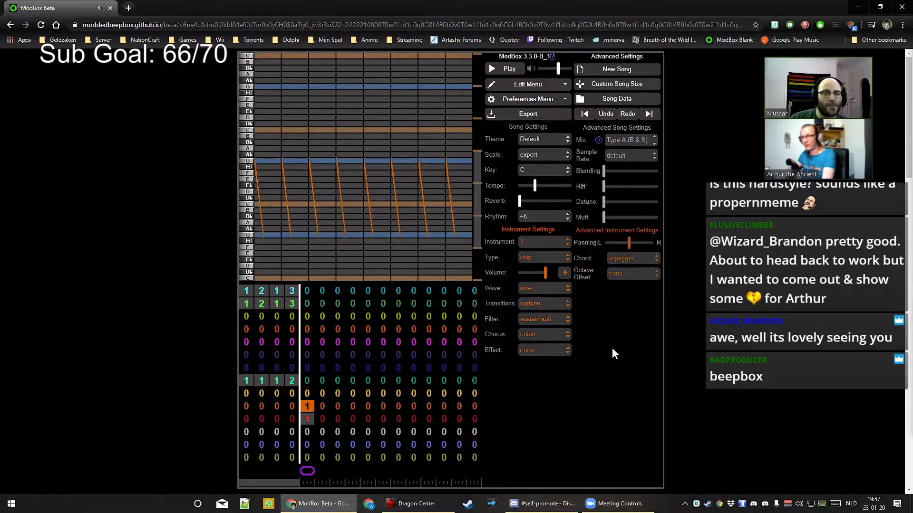
click(307, 418)
key(space)
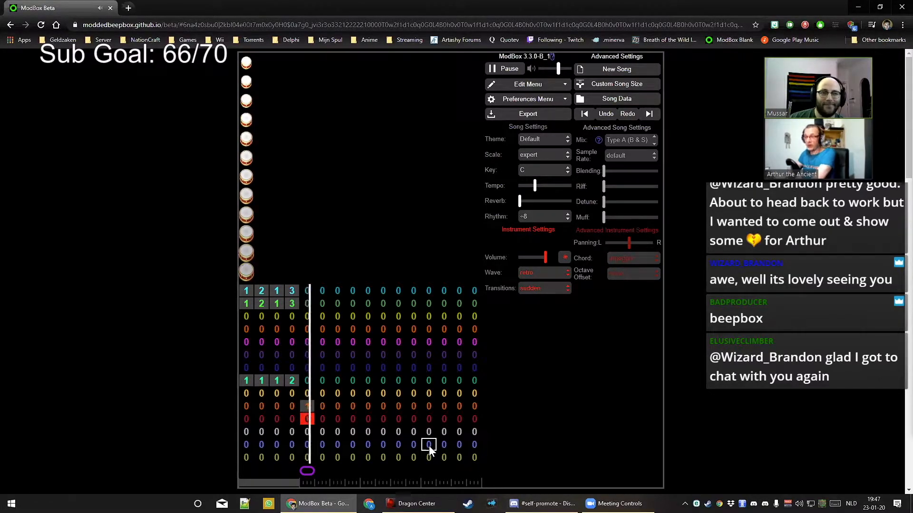
Audition the song, then undo so the red drum channel's bar 5 holds pattern 1 again
key(space)
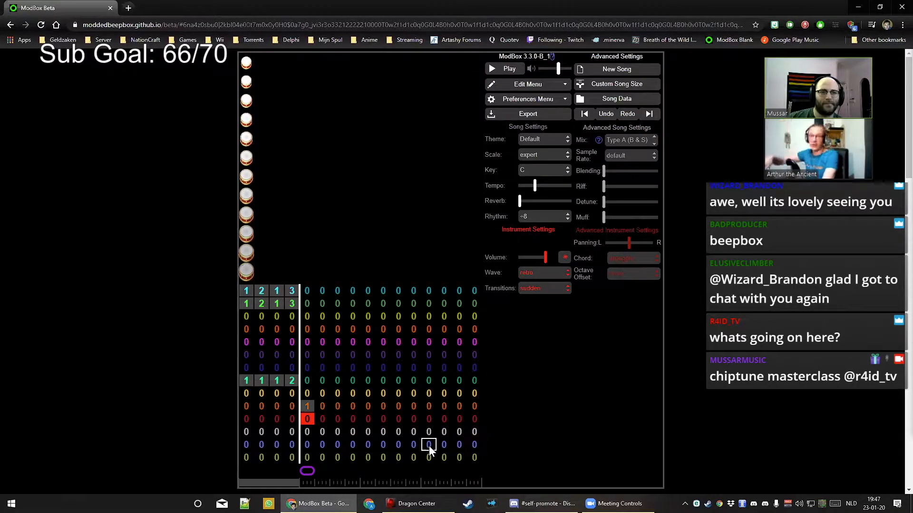
key(space)
key(space)
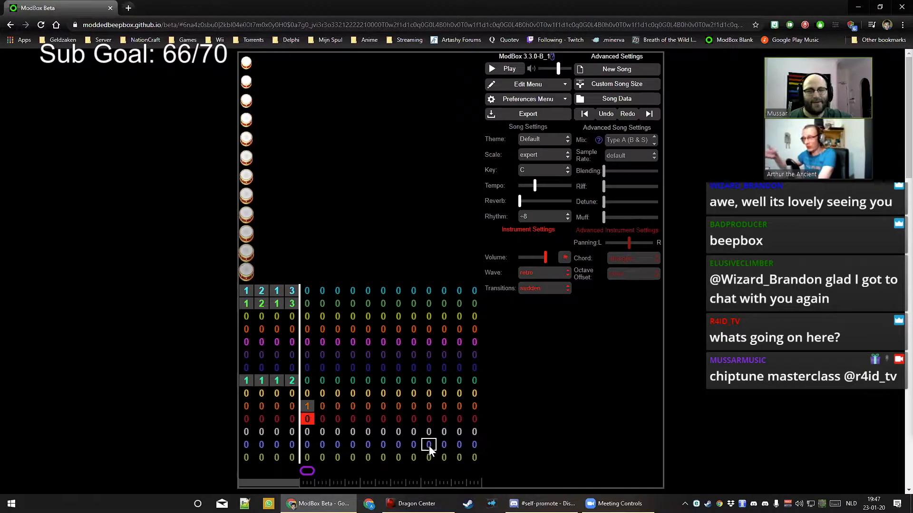
key(ctrl+z)
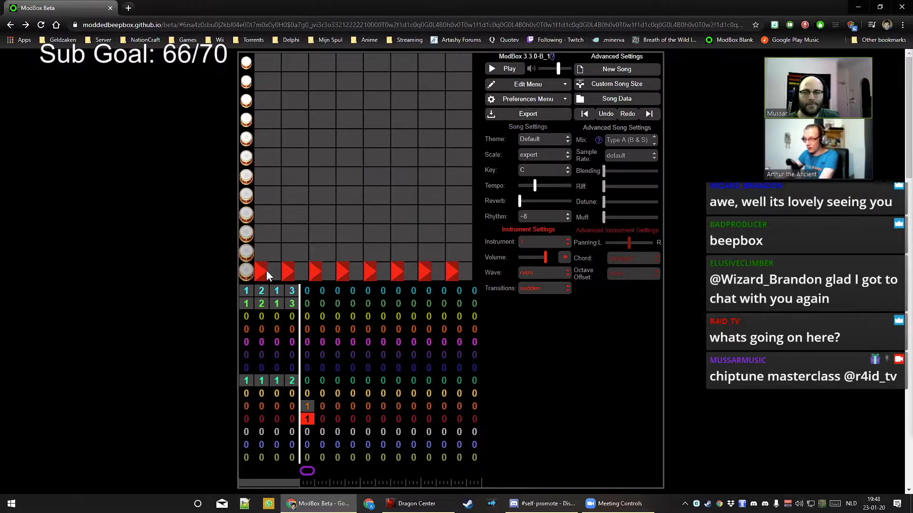
Lower the drum channel's volume in two small nudges and resize the first drum hit during playback
drag(268, 271, 268, 272)
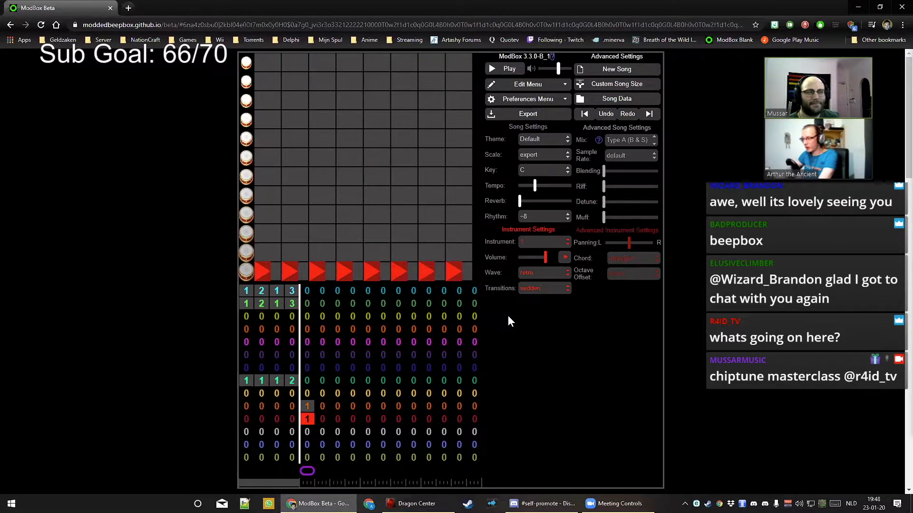
click(541, 259)
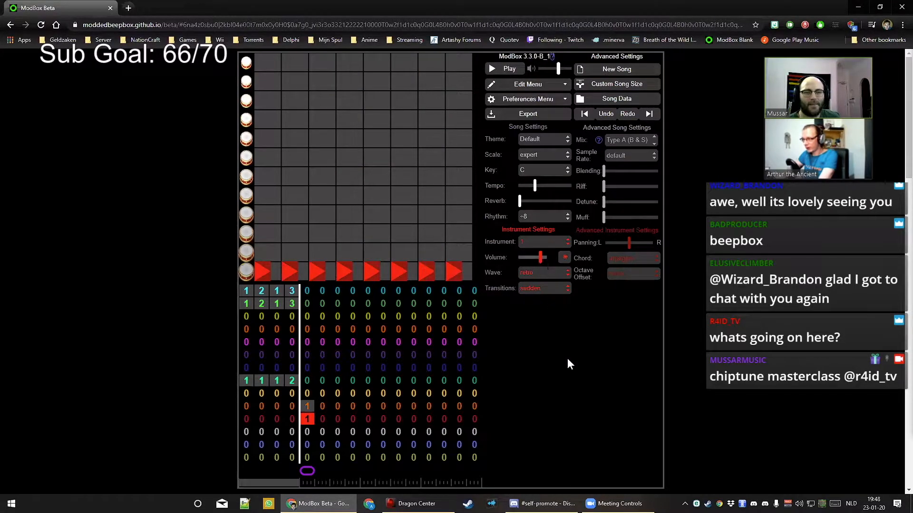
key(space)
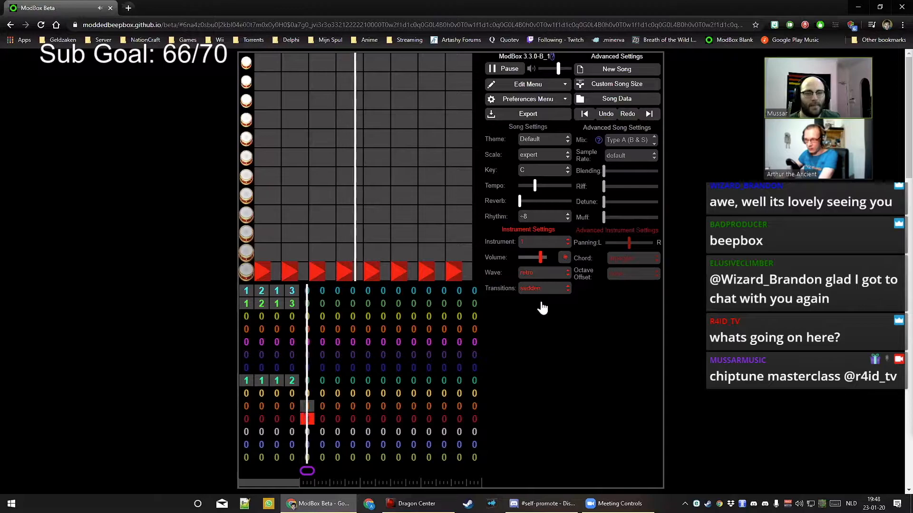
drag(540, 259, 536, 259)
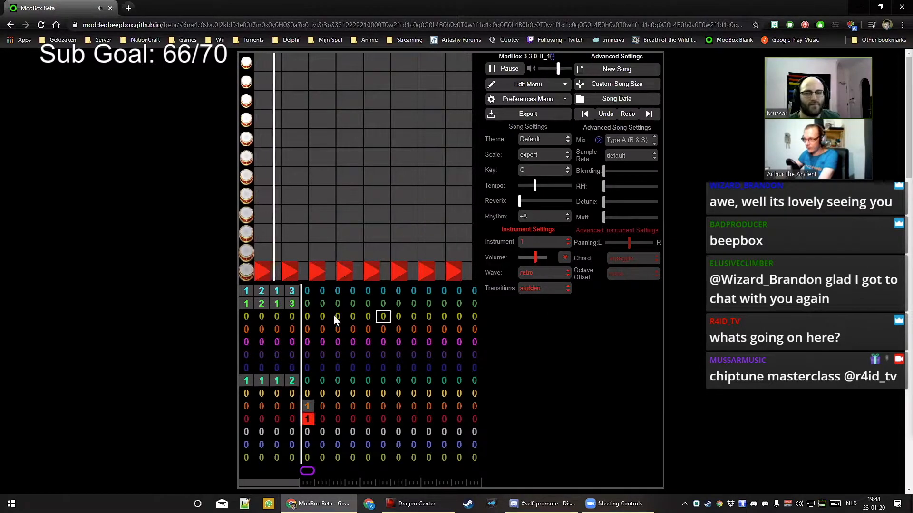
drag(267, 269, 367, 272)
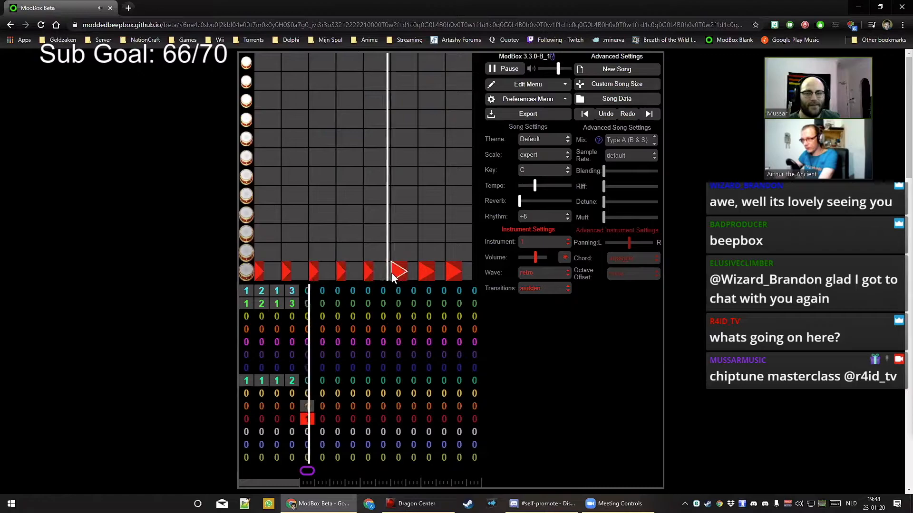
Shorten the sixth, seventh and eighth drum hits in the pattern
click(391, 273)
click(392, 273)
click(427, 272)
click(426, 272)
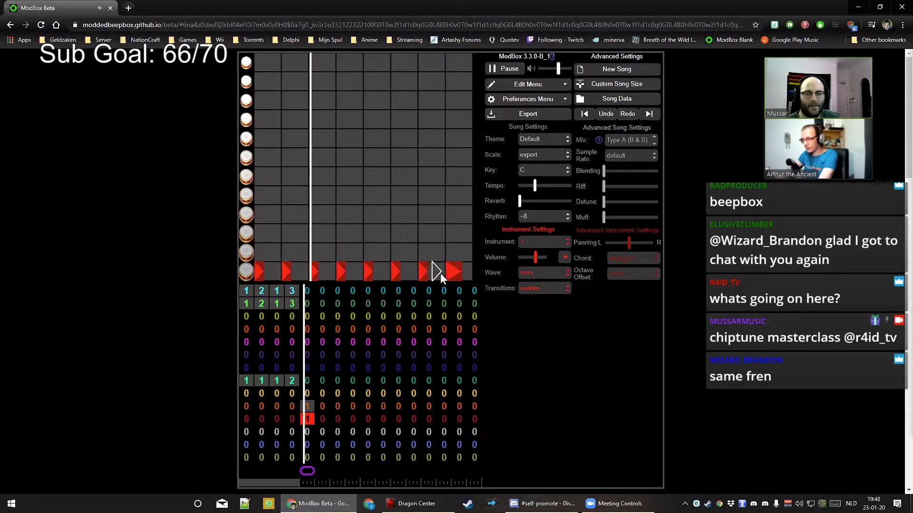
click(446, 275)
click(447, 275)
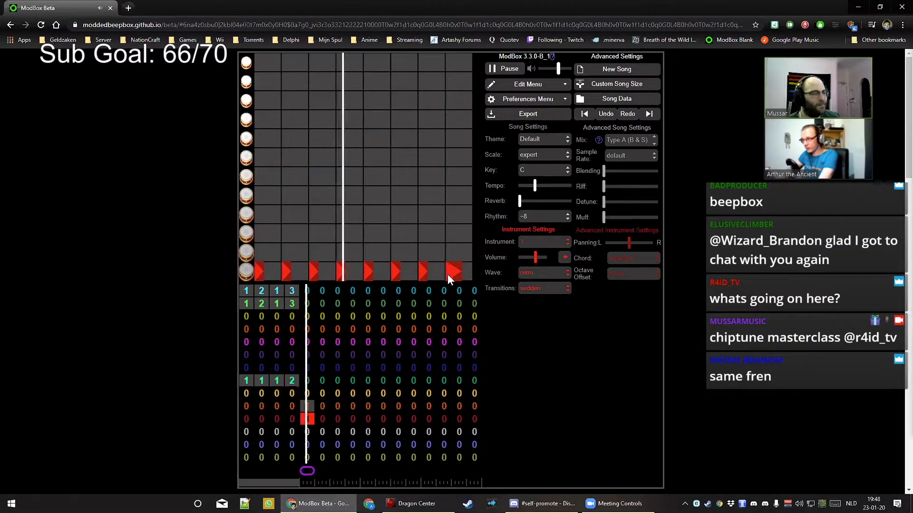
Try the white, periodic and deep waves on the drum channel
click(531, 275)
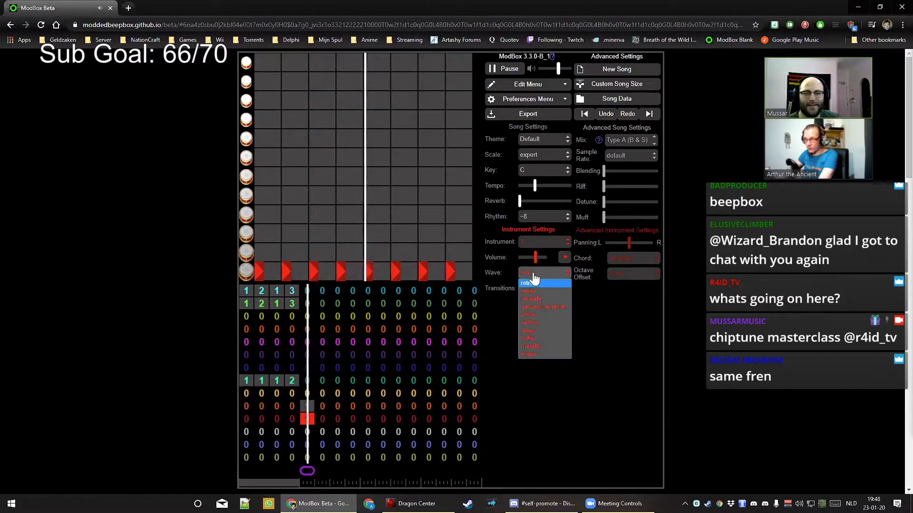
click(533, 274)
click(533, 274)
click(541, 290)
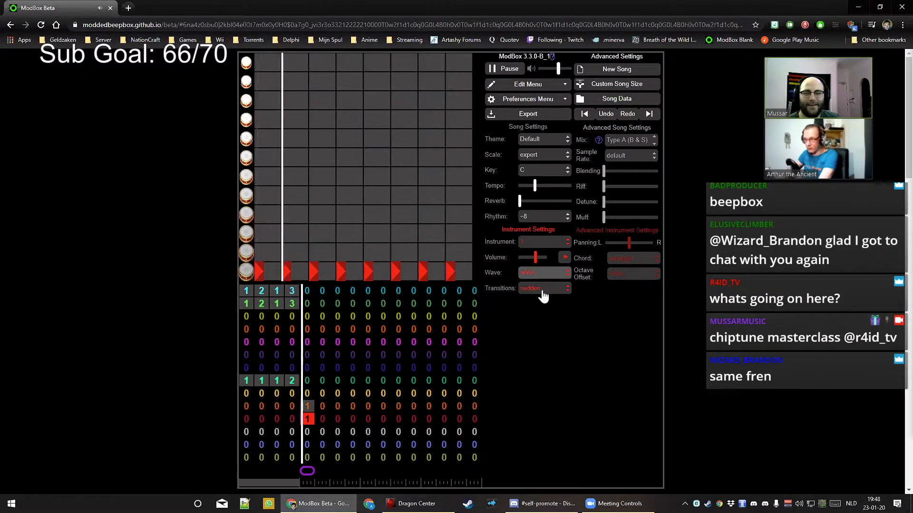
click(538, 275)
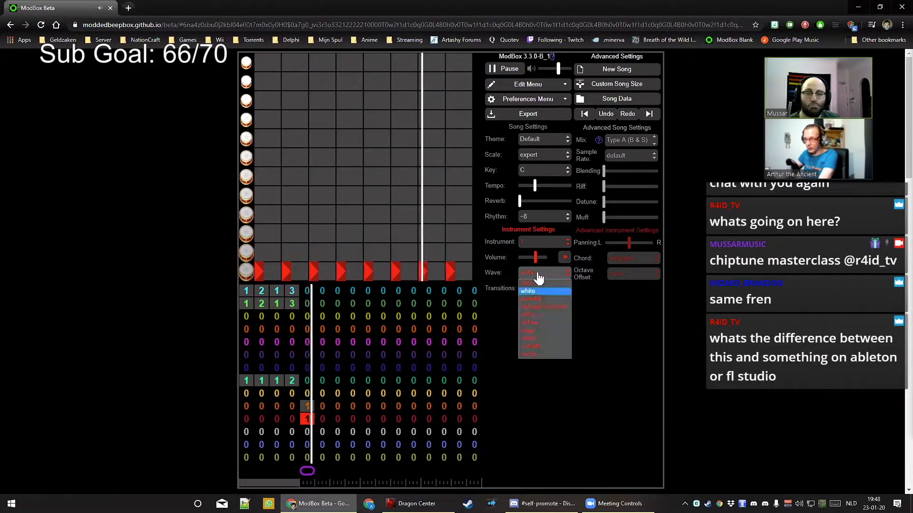
click(546, 298)
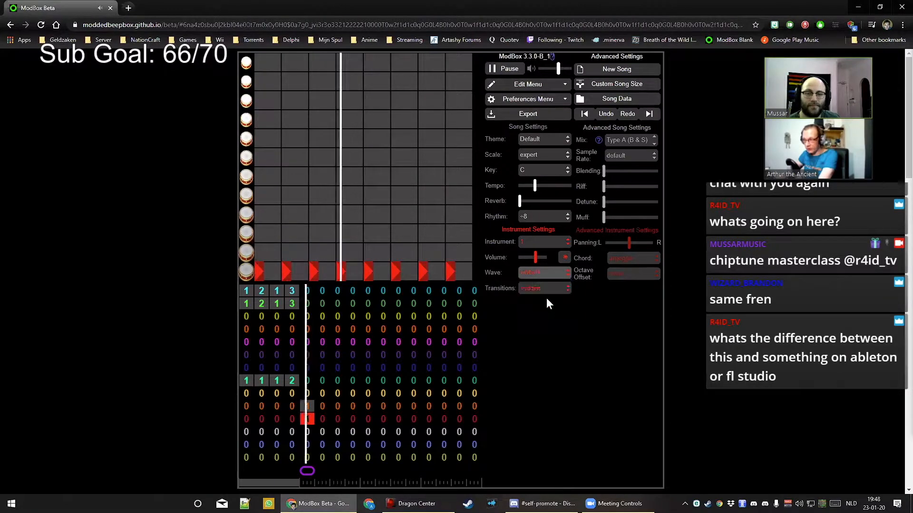
click(532, 278)
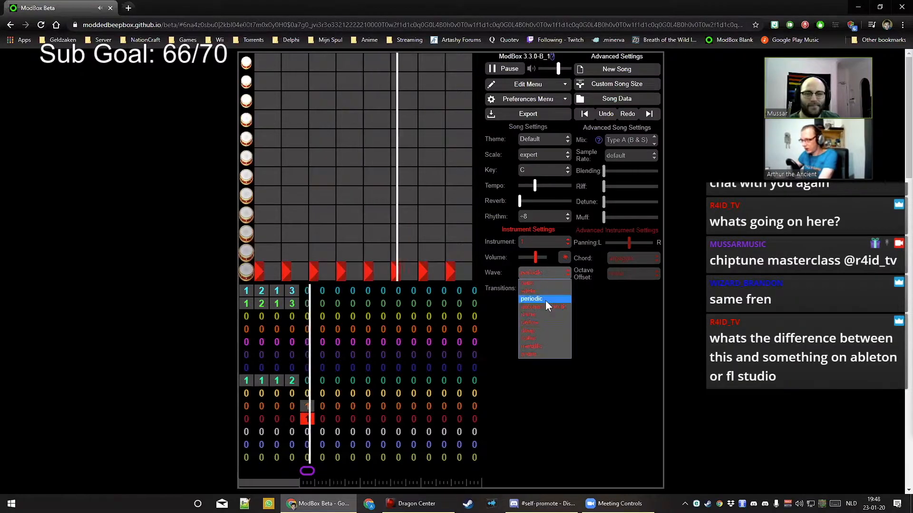
click(549, 321)
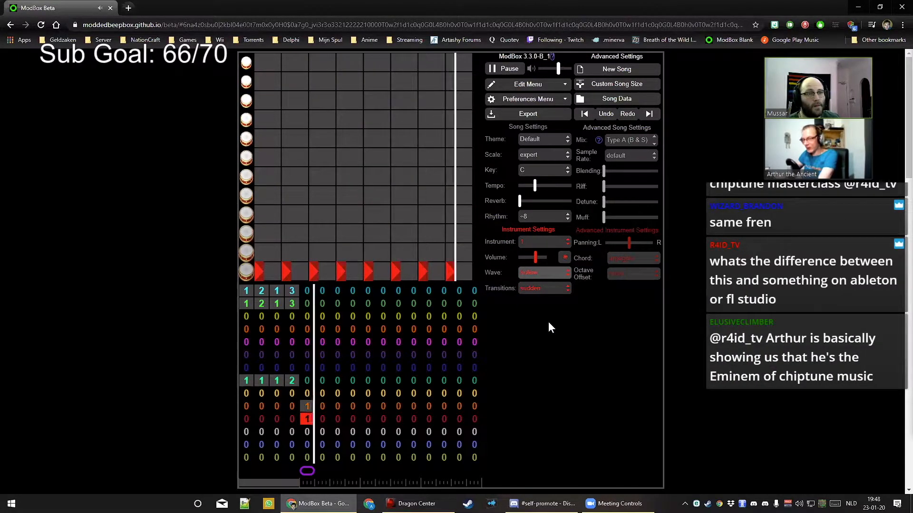
click(532, 279)
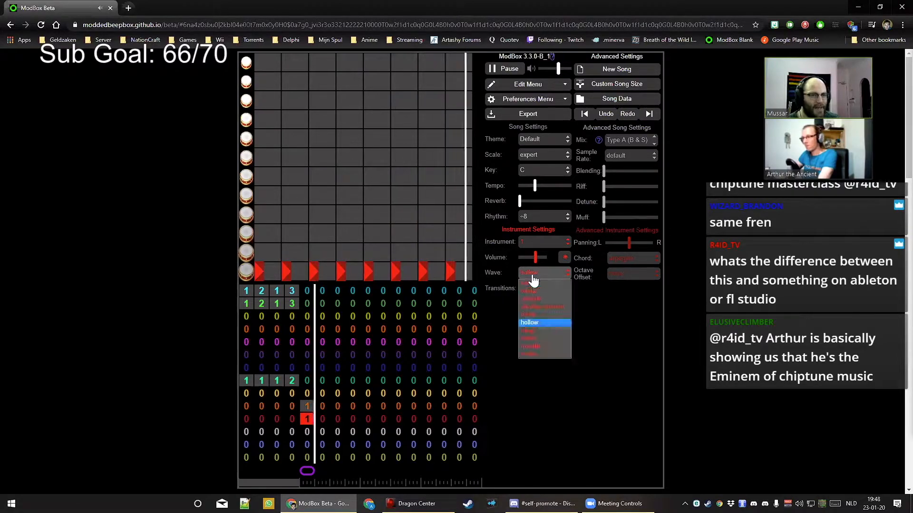
click(549, 330)
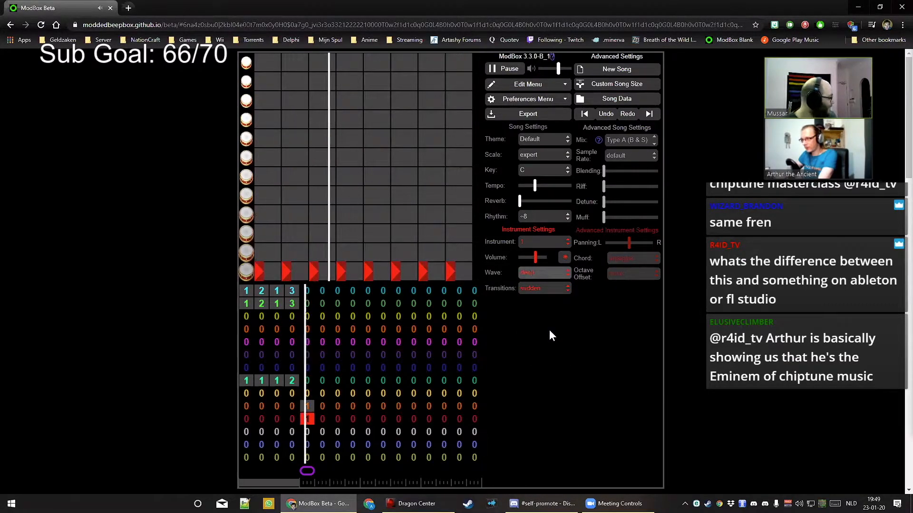
Settle the drum channel's wave on periodic and play the song briefly to check it
click(540, 275)
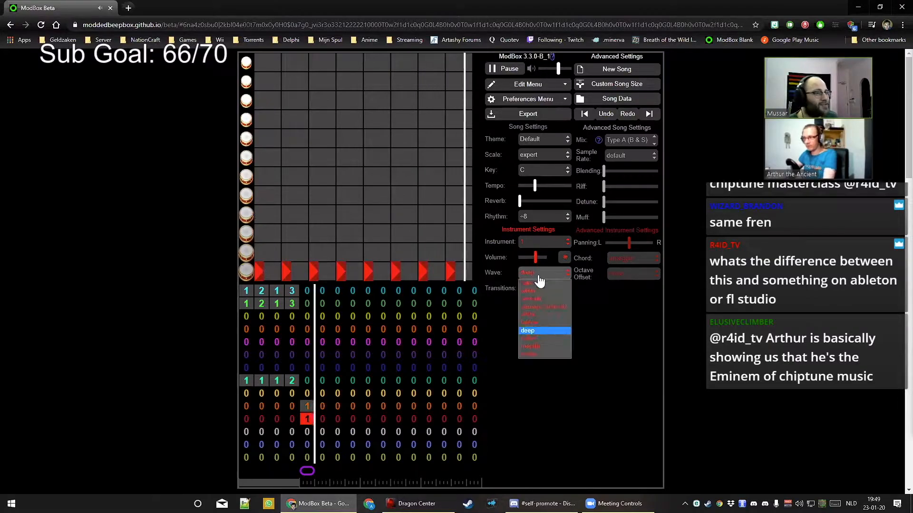
click(544, 294)
click(542, 272)
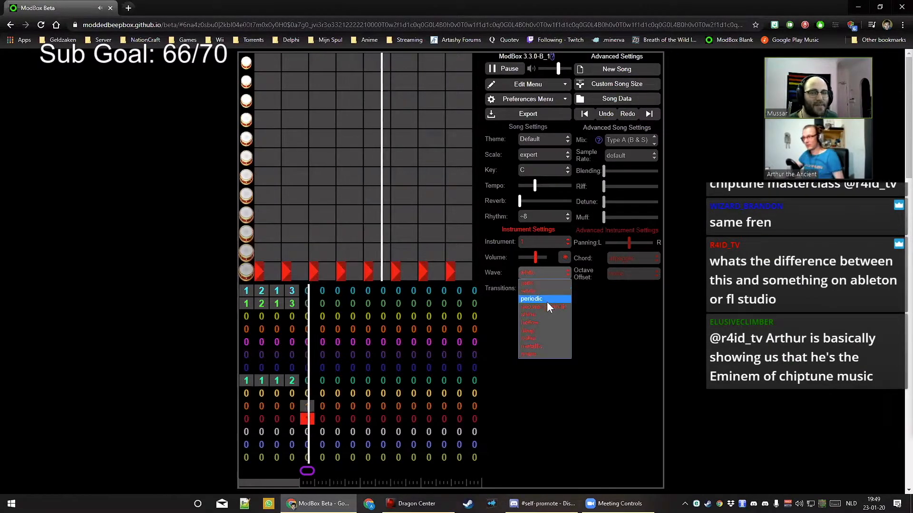
click(547, 301)
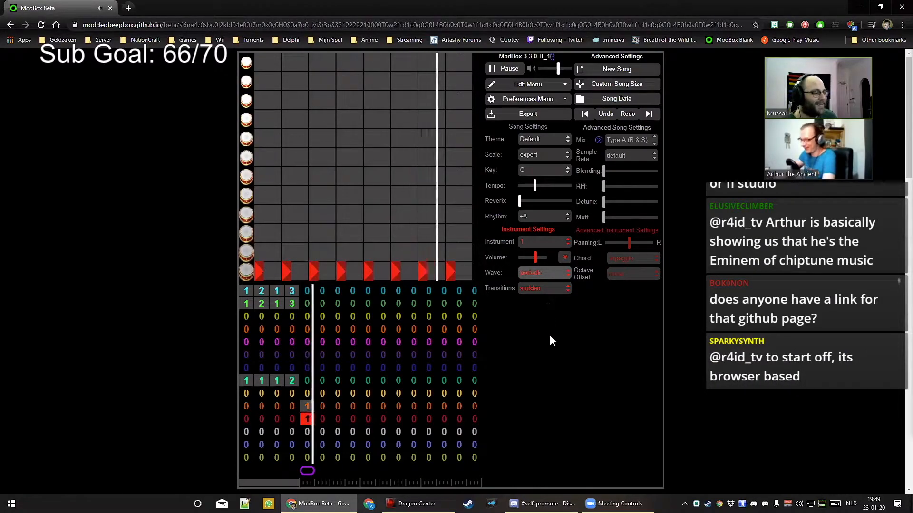
key(space)
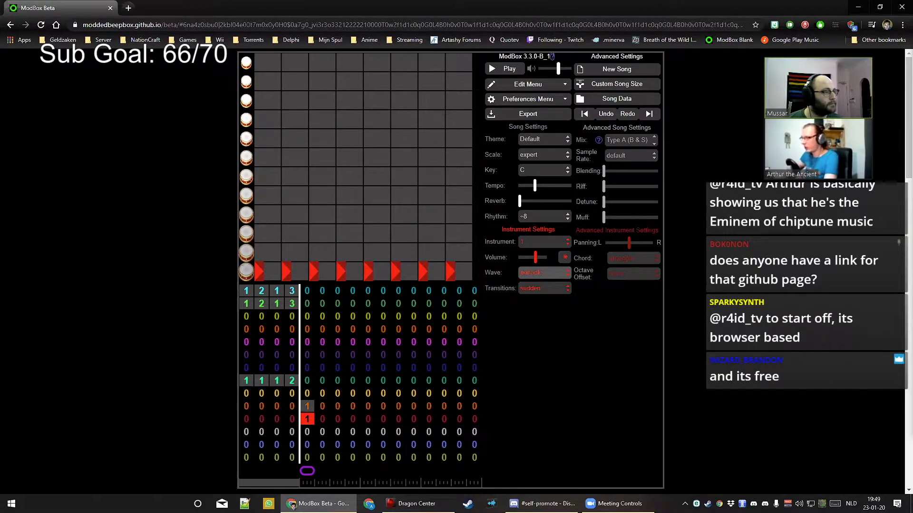
key(space)
key(space)
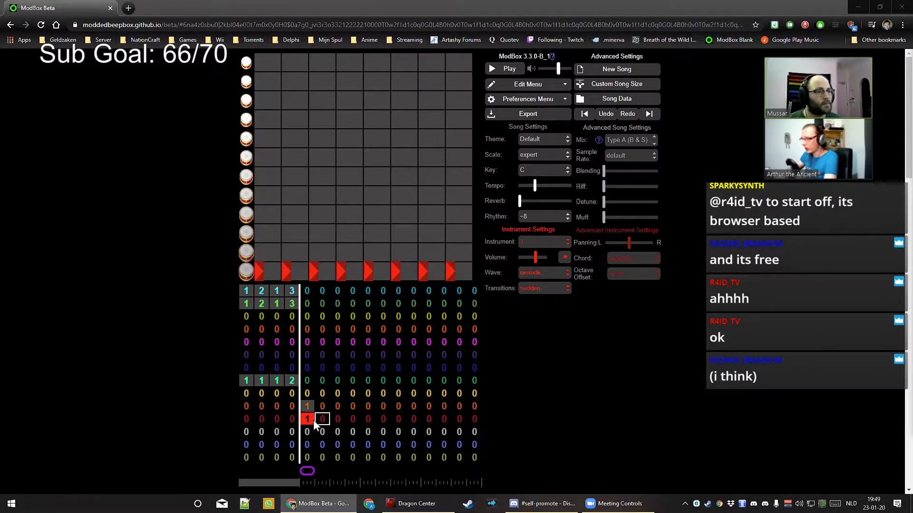
Clear the red channel's bar 5 to 0 and set the drum channel's bar 5 to pattern 1
click(353, 432)
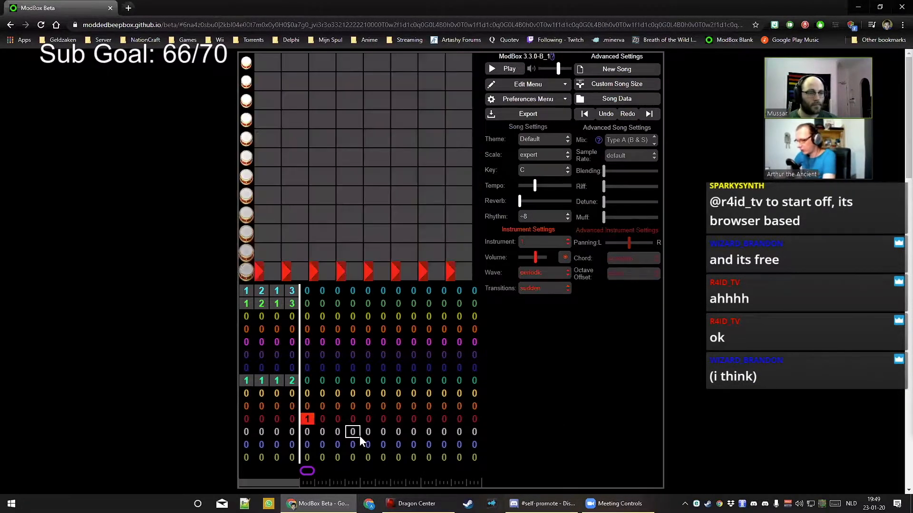
key(0)
key(Left)
key(Left)
key(Left)
key(Left)
key(Down)
key(1)
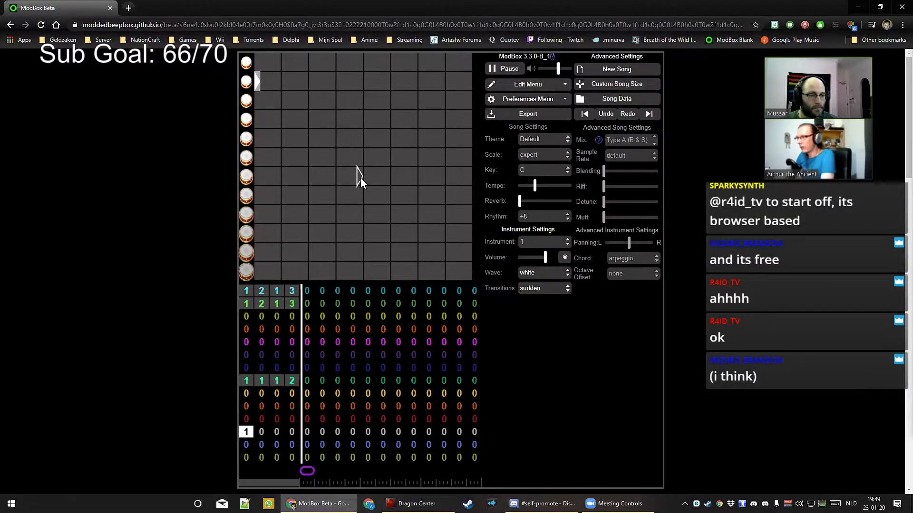
click(306, 431)
key(1)
key(space)
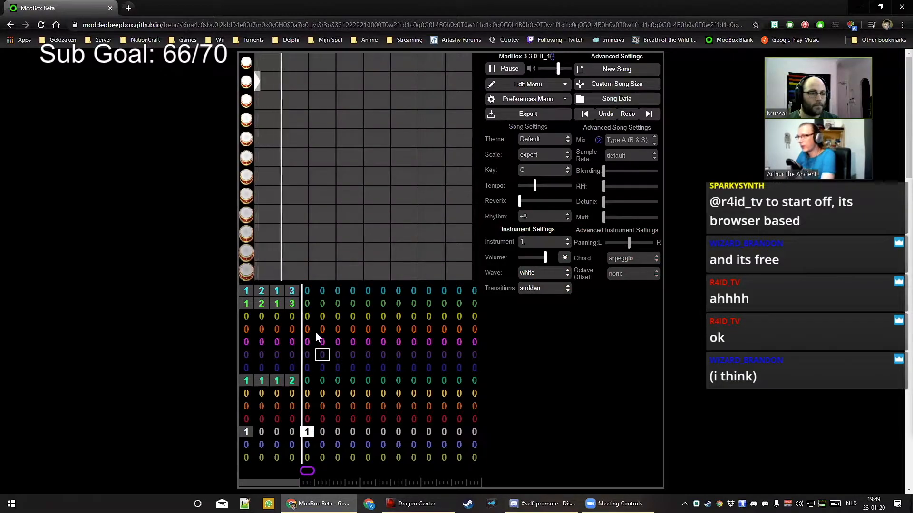
key(space)
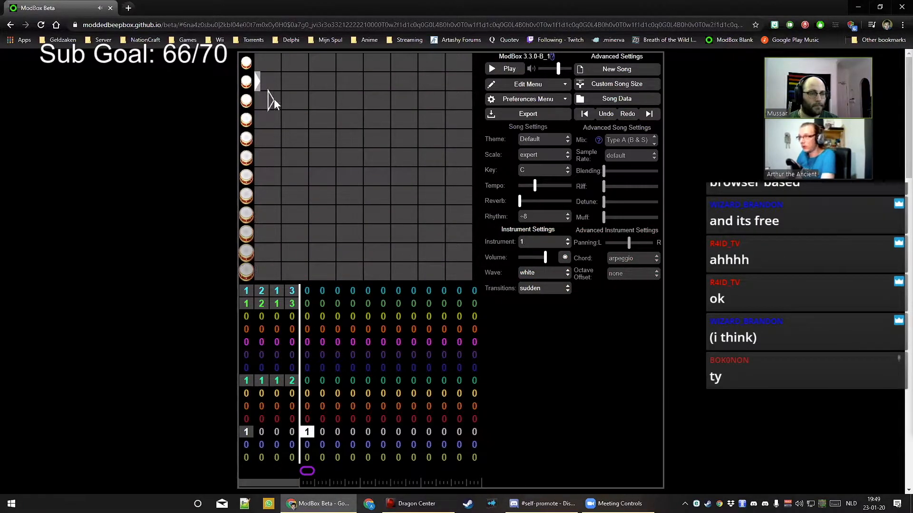
Give the green channel pattern 1 in bar 5, comparing its notes with the bar 5 drum pattern
click(248, 382)
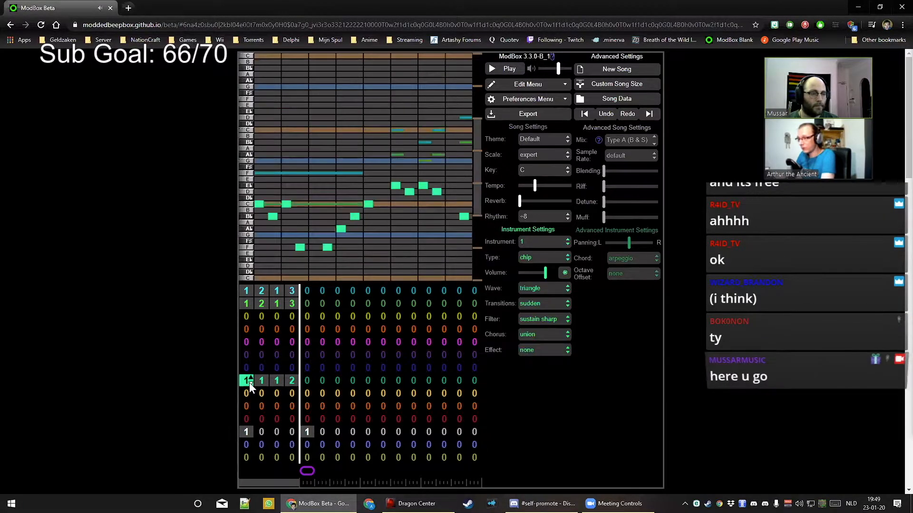
click(308, 382)
key(1)
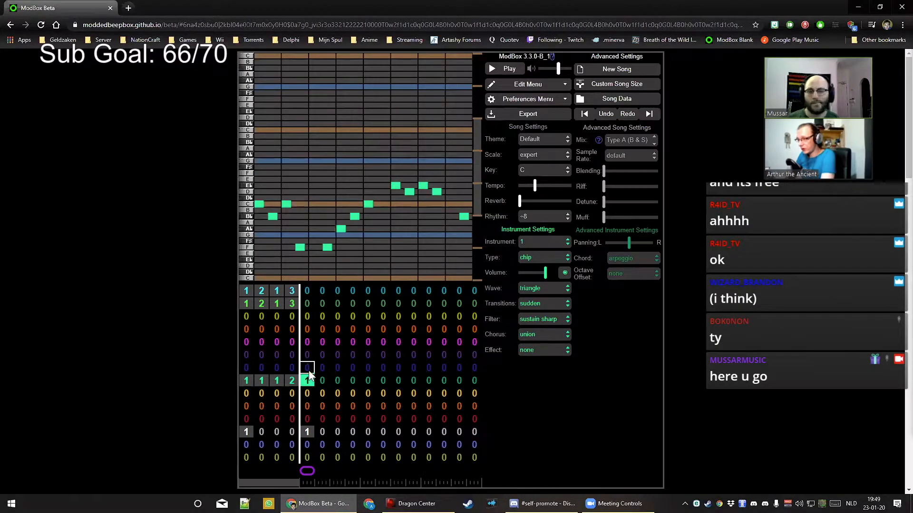
click(309, 432)
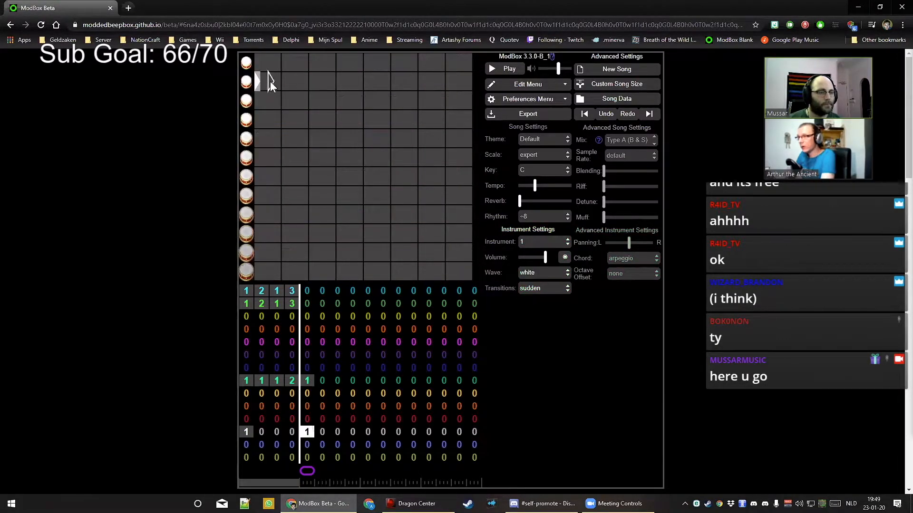
click(308, 382)
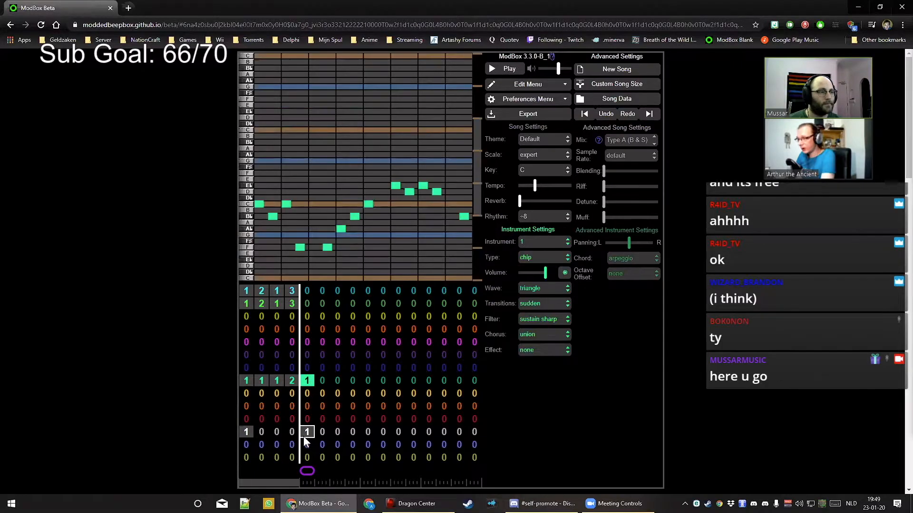
click(304, 428)
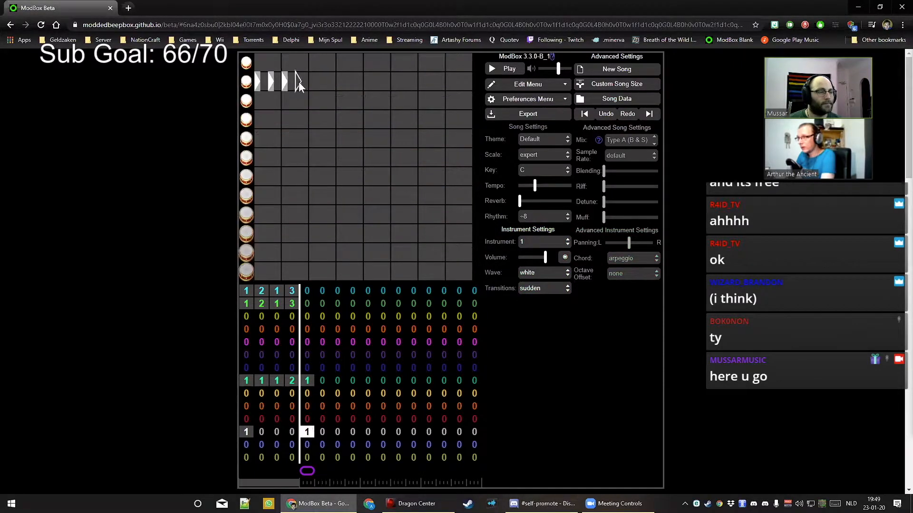
click(309, 383)
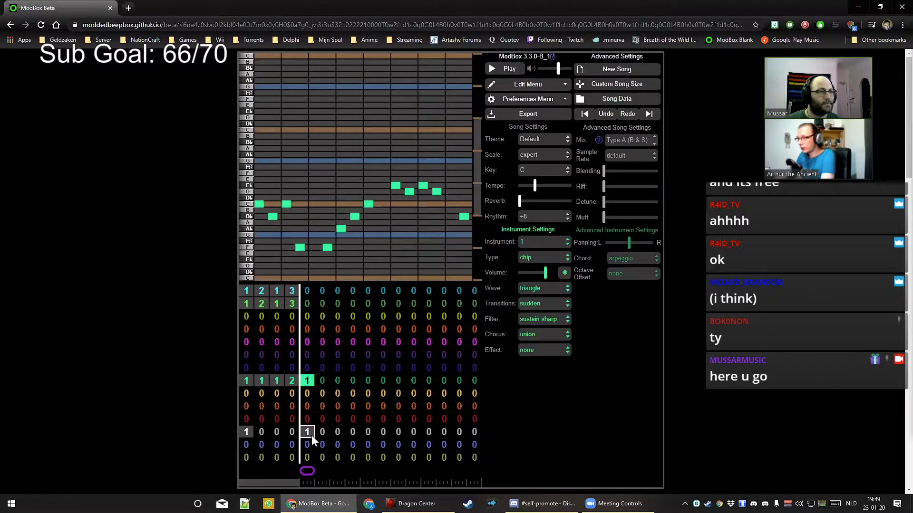
click(309, 433)
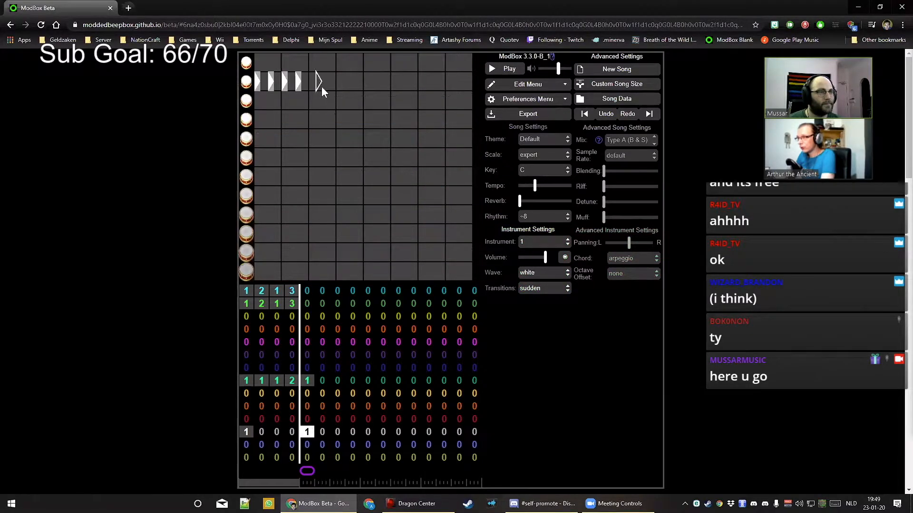
Add drum hits in the second drum lane and audition the pattern
key(space)
key(space)
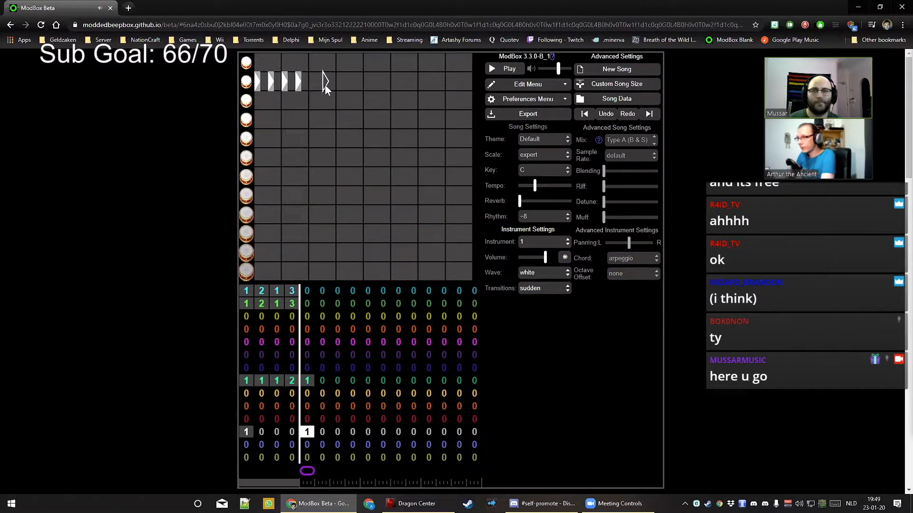
click(324, 85)
key(space)
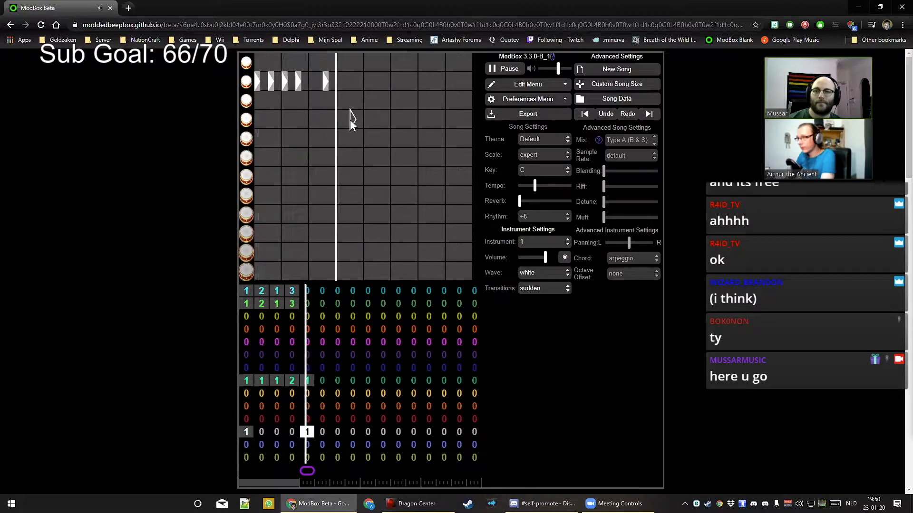
key(space)
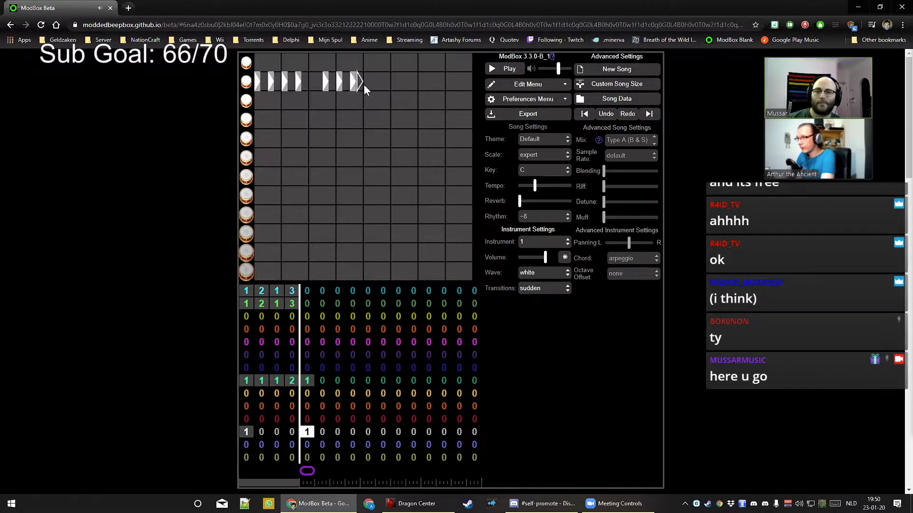
click(364, 84)
key(space)
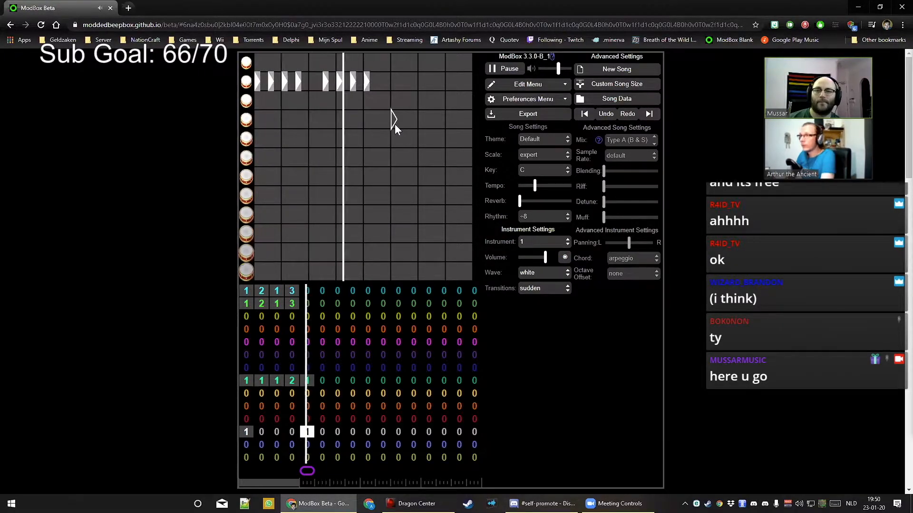
key(space)
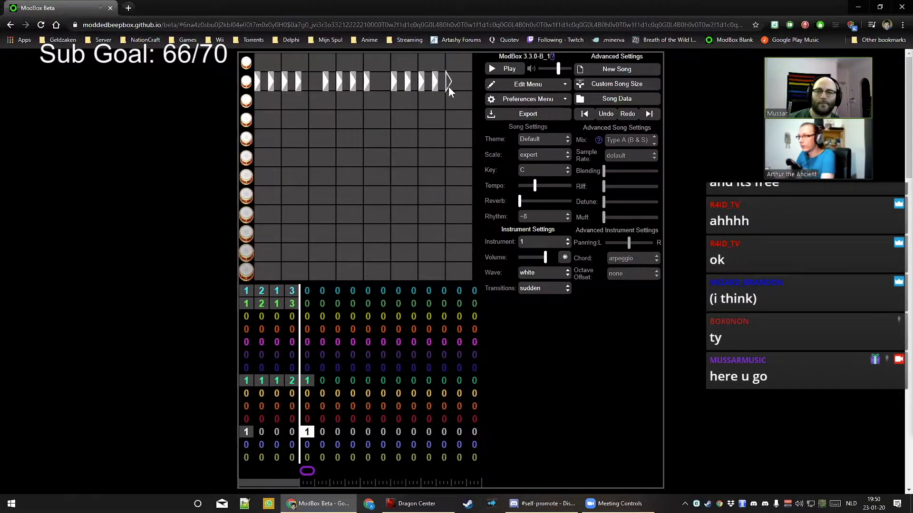
key(space)
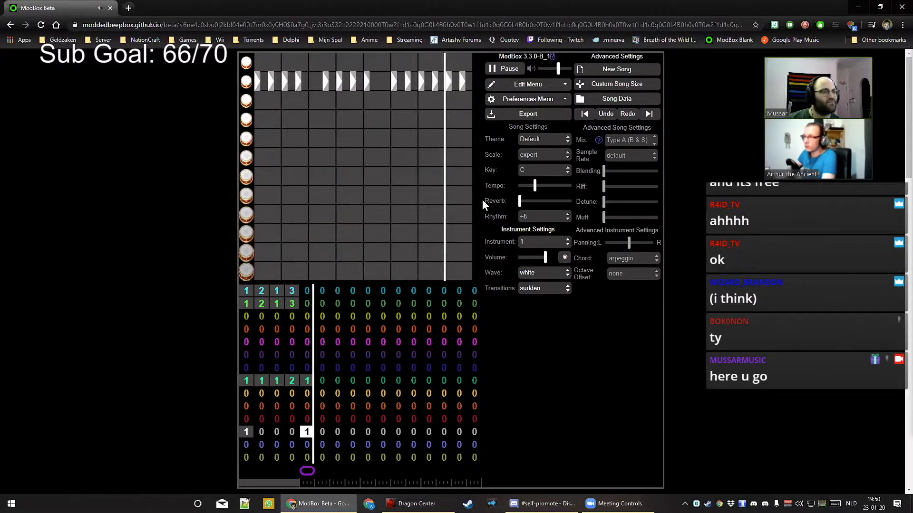
key(space)
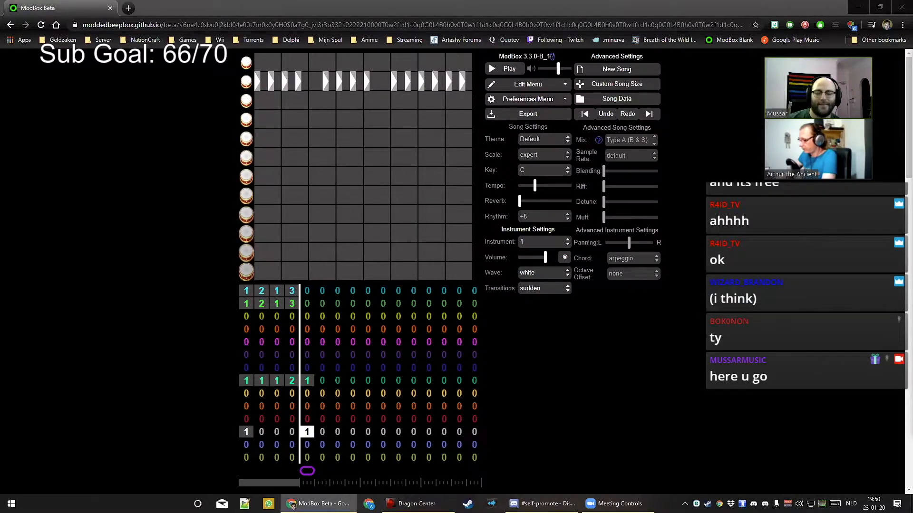
Remove the last drum hit, preview it, and make bar 5 use the new drum pattern 2
click(438, 93)
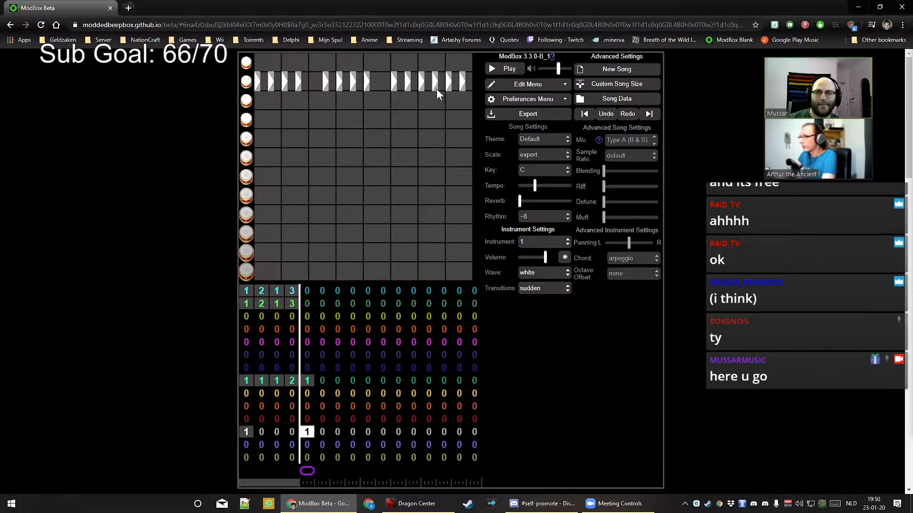
click(462, 86)
key(space)
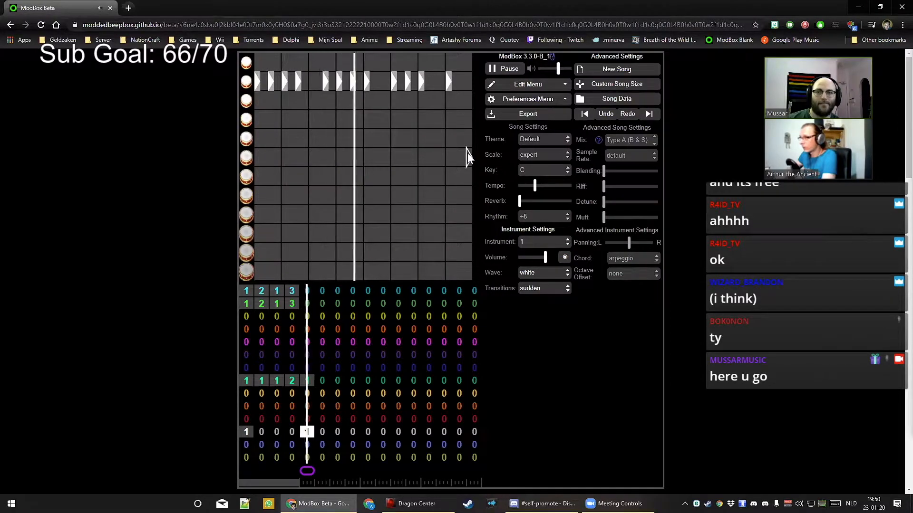
key(space)
key(2)
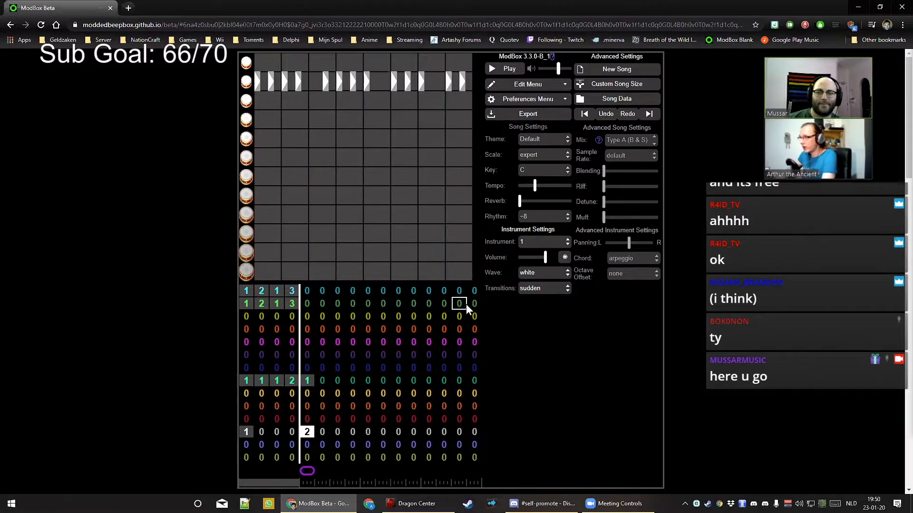
Set drum patterns 2, 1, 2 across bars 2–4 and empty the drum channel's bar 5
click(261, 432)
key(2)
key(Right)
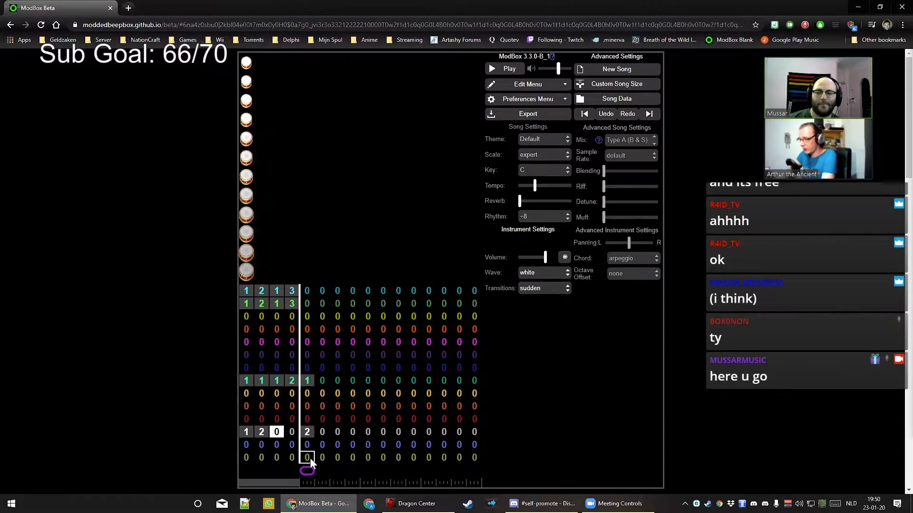
key(1)
key(Right)
key(2)
key(Right)
key(0)
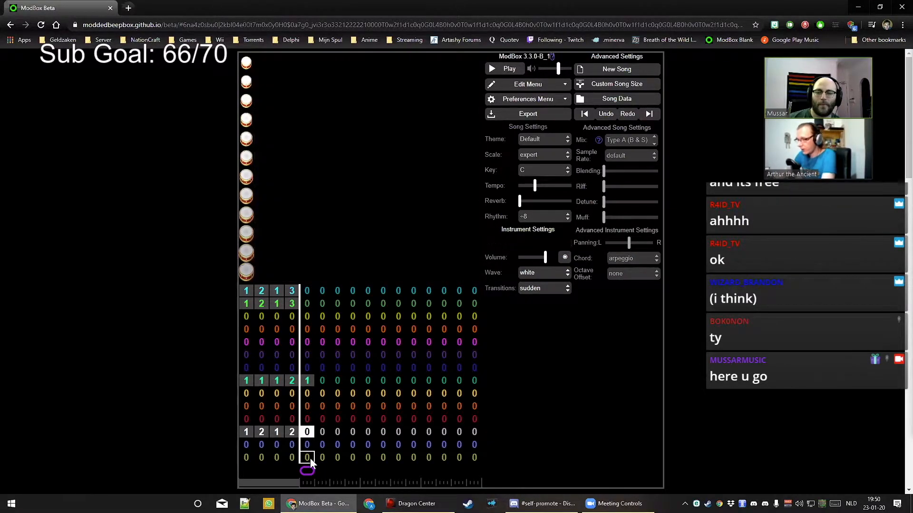
key(Left)
key(Left)
key(Left)
key(Left)
key(space)
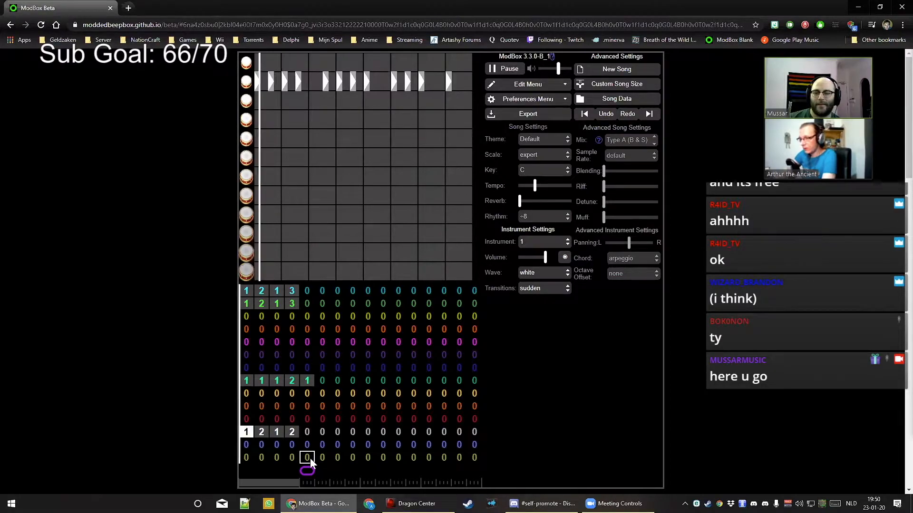
Empty the green channel's bar 5 and give the second drum channel pattern 1 in bar 1
click(307, 380)
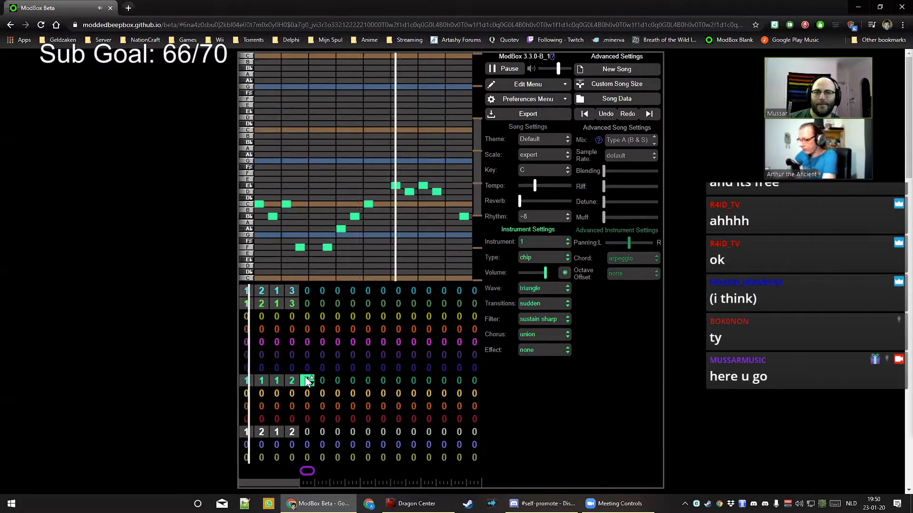
key(0)
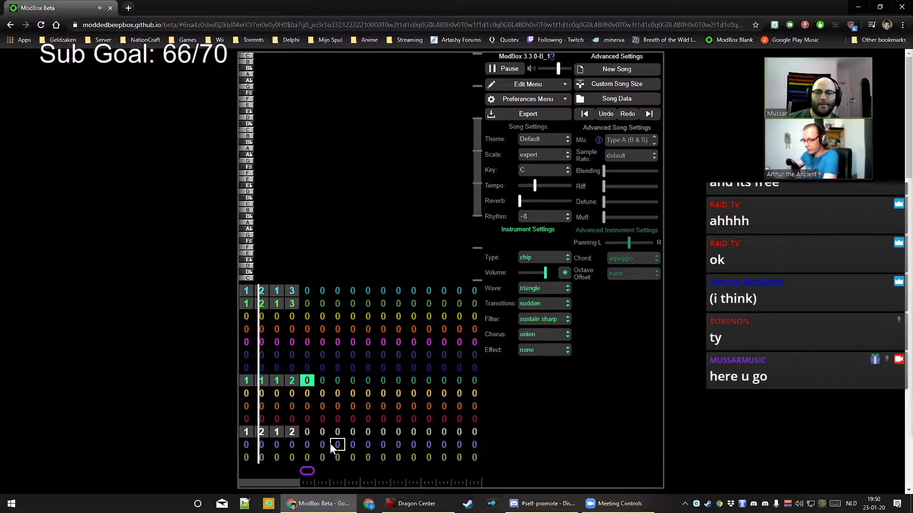
key(space)
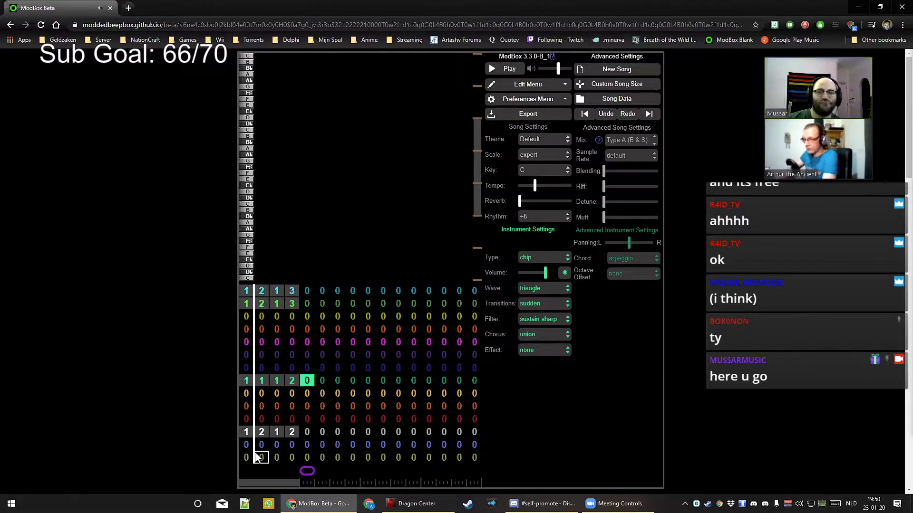
click(246, 444)
key(1)
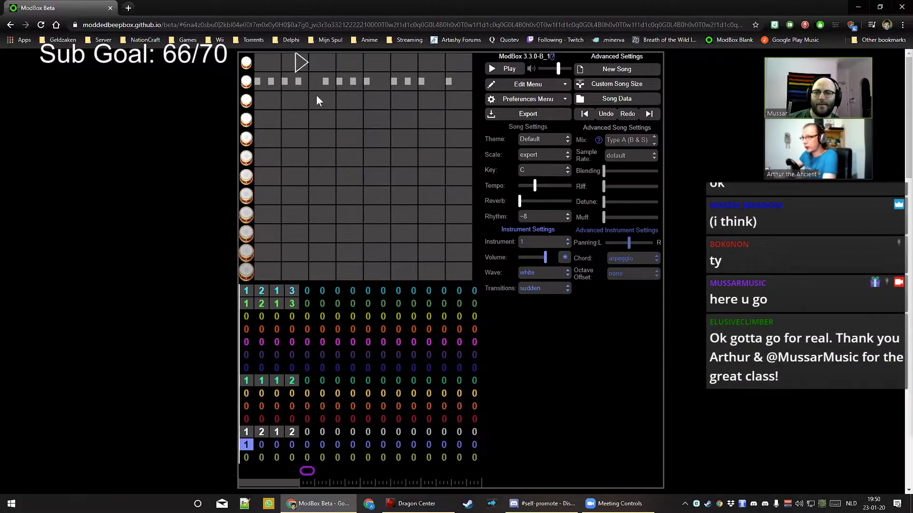
Set the blue drum channel's wave to retro noise
click(542, 273)
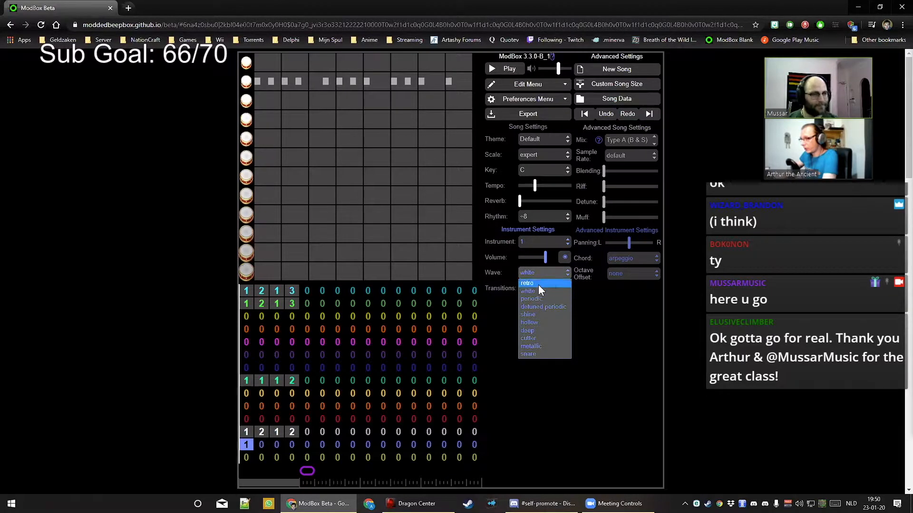
click(538, 283)
click(536, 258)
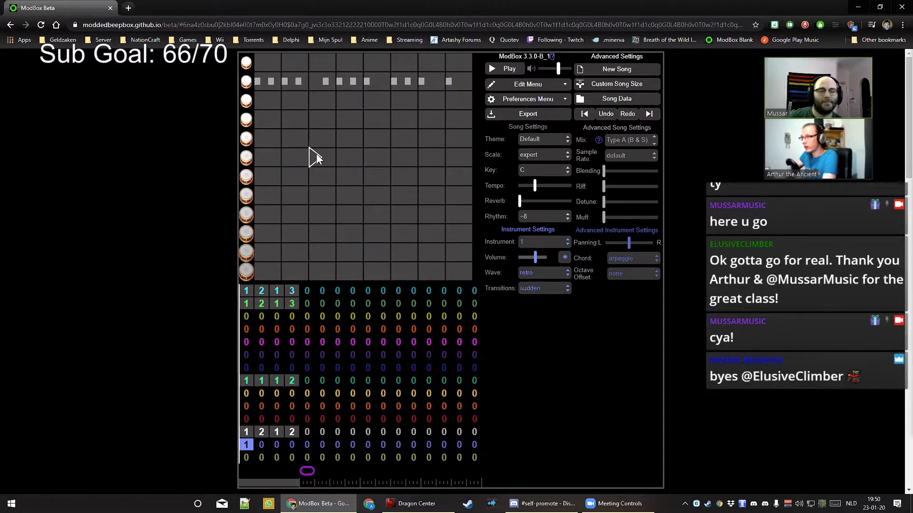
Place a single hit in the empty drum pattern and raise it to a higher drum row
click(316, 178)
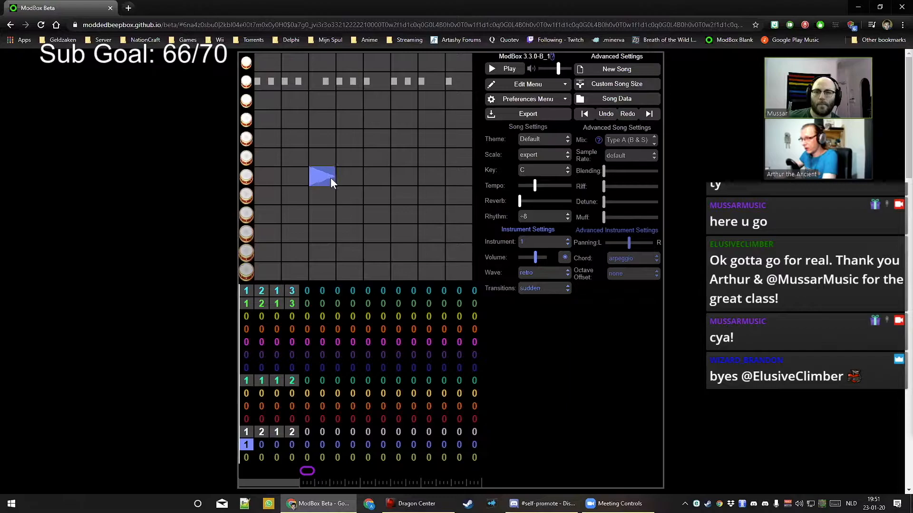
key(space)
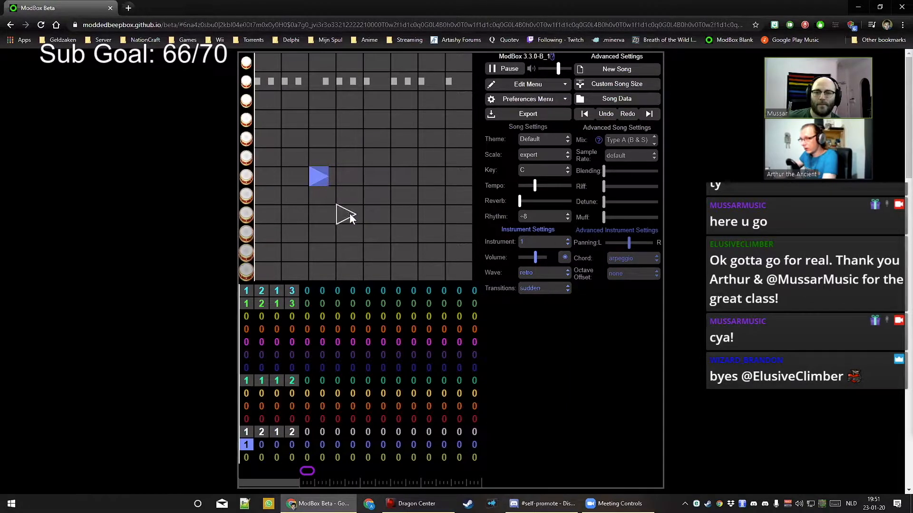
key(space)
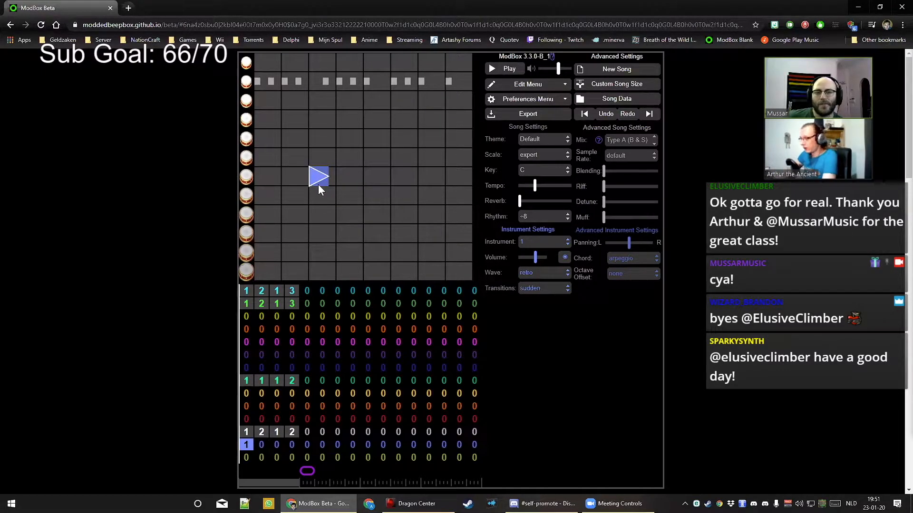
key(plus)
key(plus)
key(plus)
key(space)
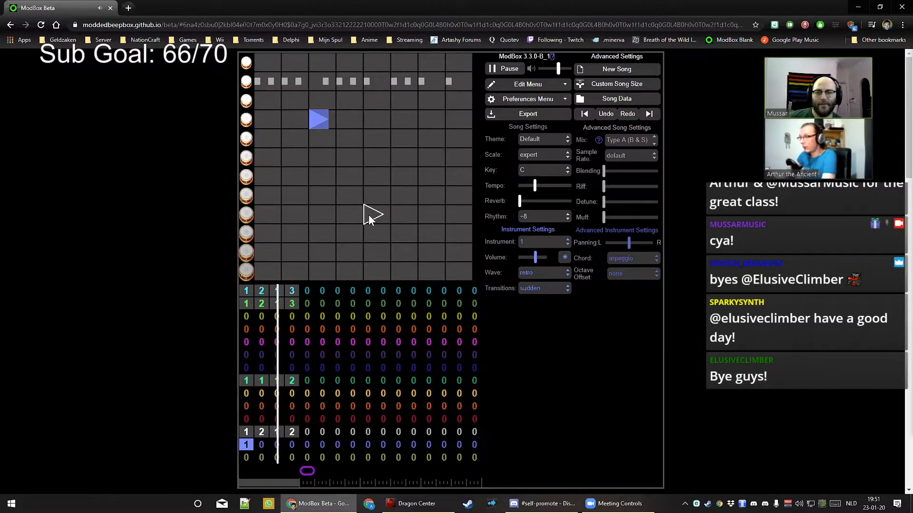
Add a second hit later in the same drum row and replay the song from bar 1
click(423, 122)
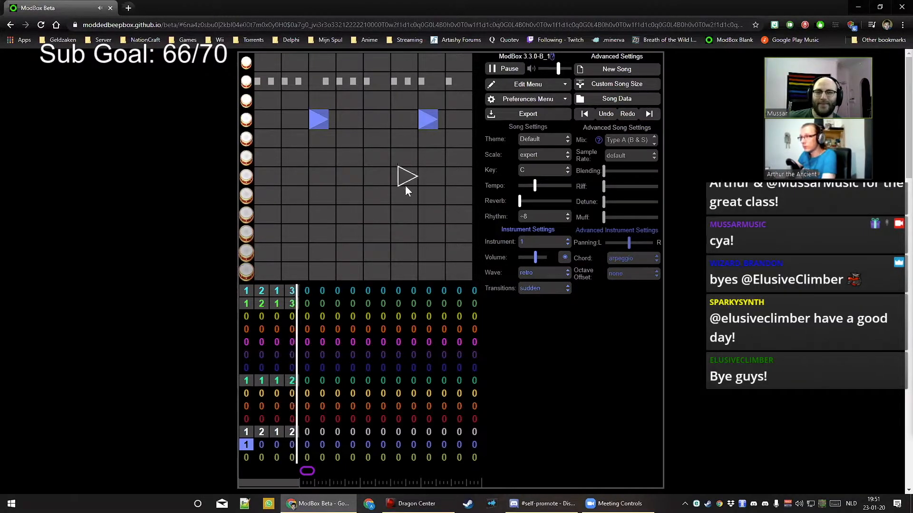
key(space)
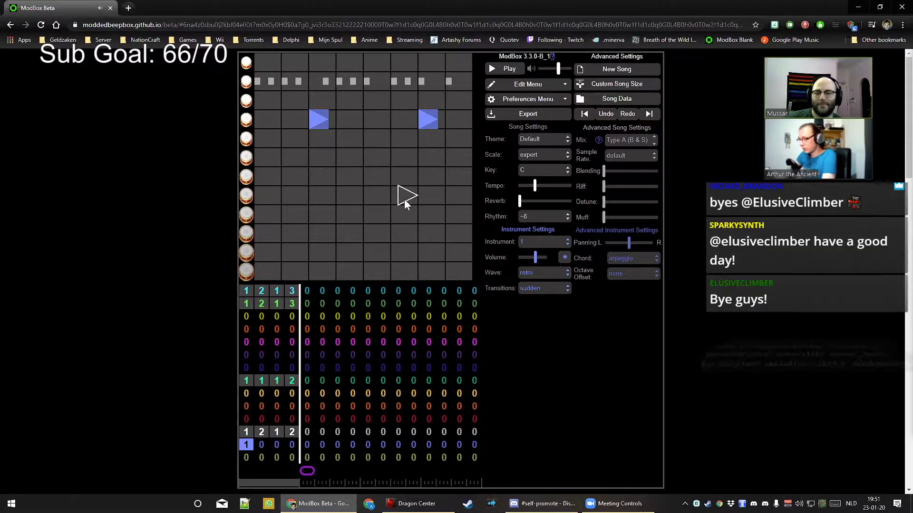
click(247, 471)
key(space)
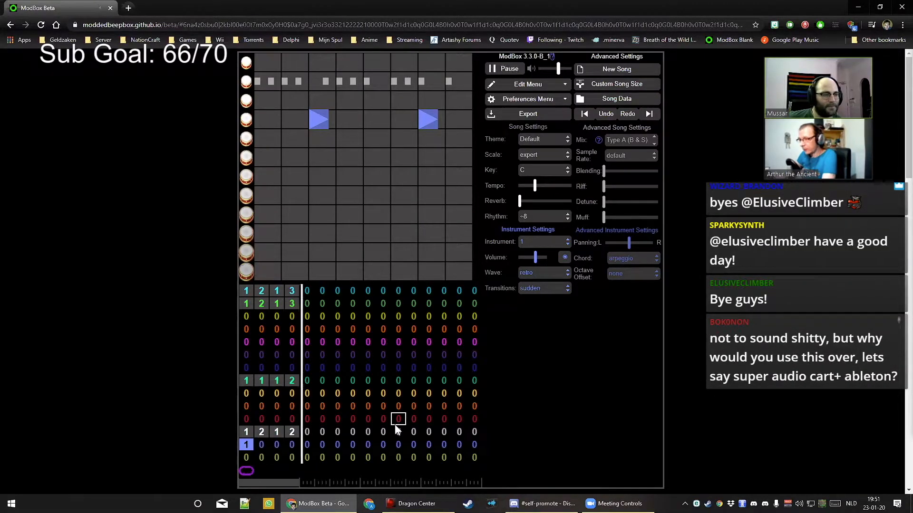
key(space)
key(f)
key(space)
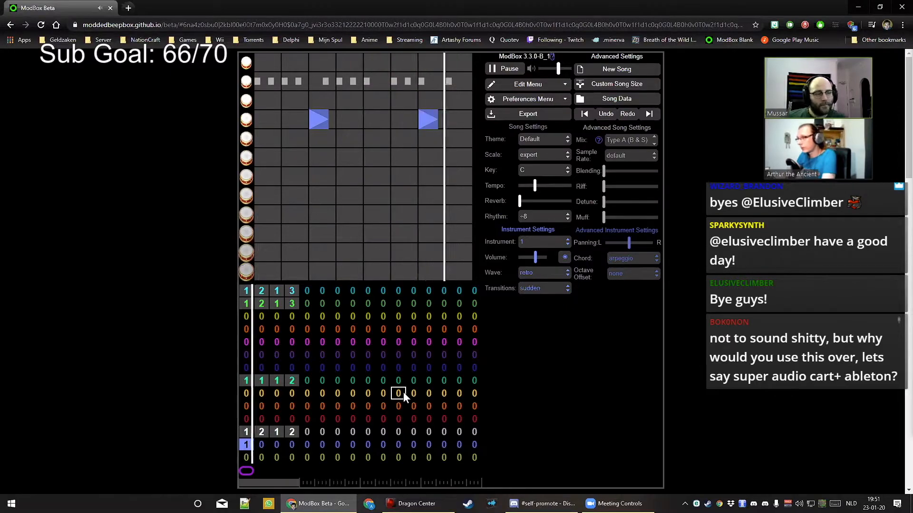
key(space)
Put pattern 1 in bars 2, 3 and 4 of the blue drum channel
click(262, 445)
key(1)
click(281, 443)
key(1)
click(288, 444)
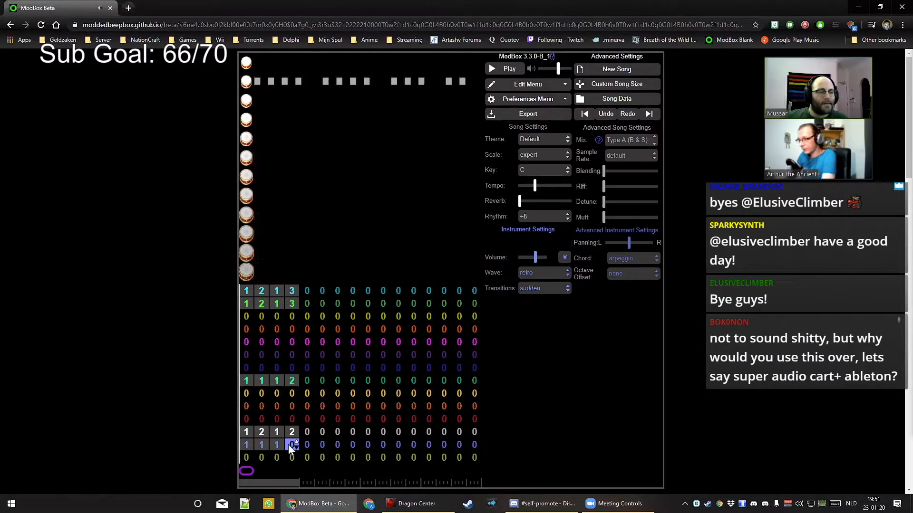
key(1)
click(251, 422)
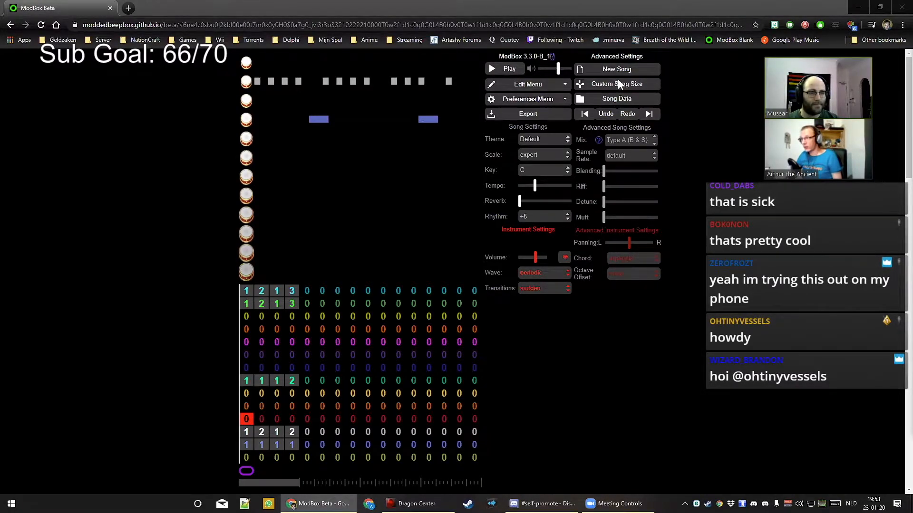
Copy the Ascending City song link from BoopBox Originals.txt in Notepad++
key(alt+Tab)
scroll(706, 324, down, 13)
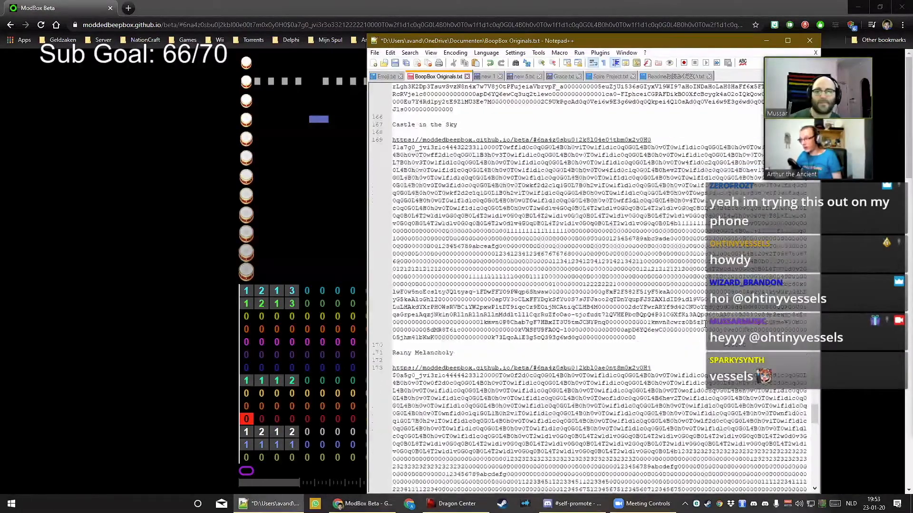
scroll(706, 325, down, 8)
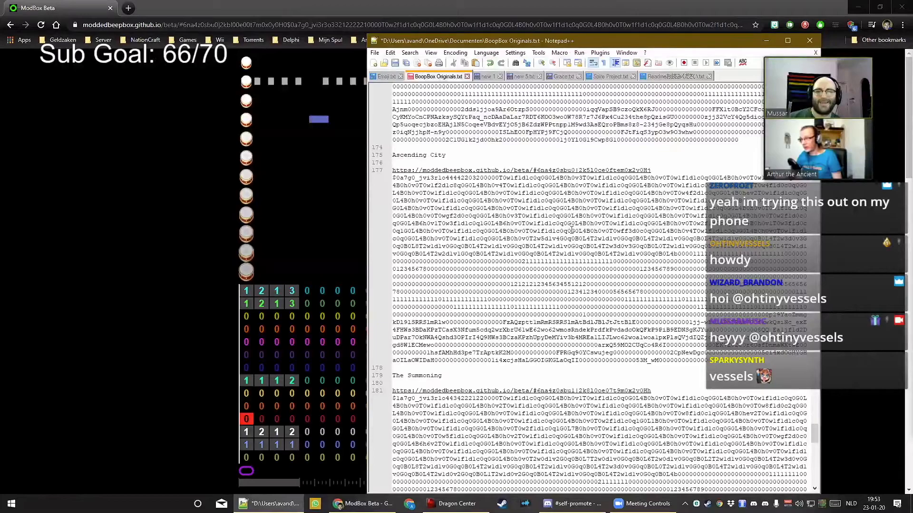
scroll(591, 302, up, 2)
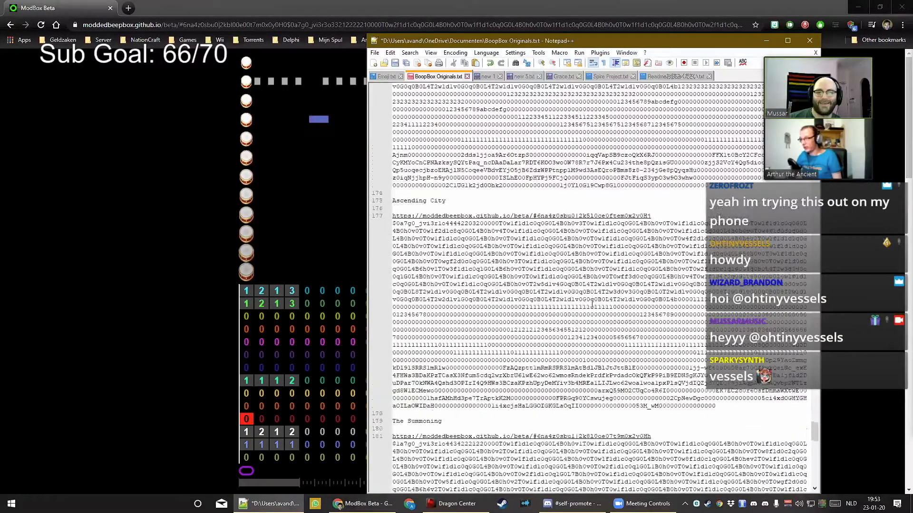
drag(711, 415, 377, 226)
right_click(431, 241)
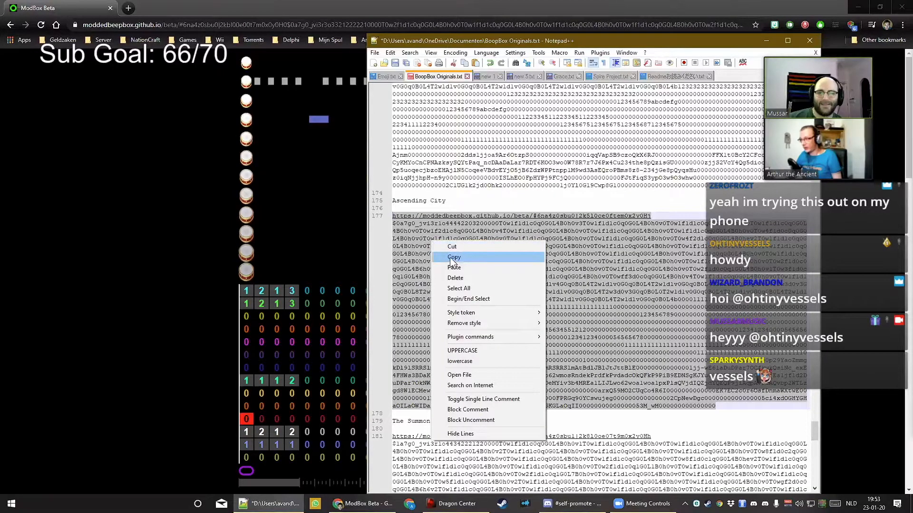
click(450, 257)
Paste the copied link into a new browser tab and load it
click(127, 12)
right_click(134, 26)
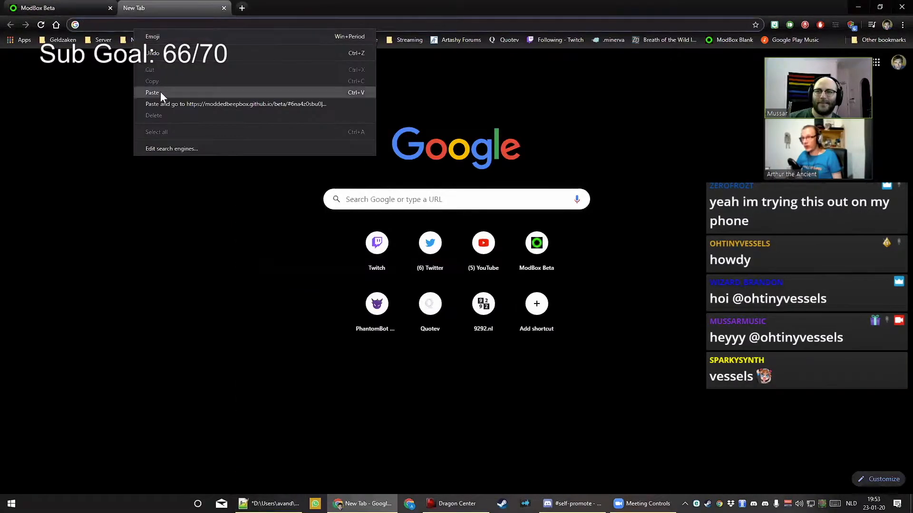
click(166, 104)
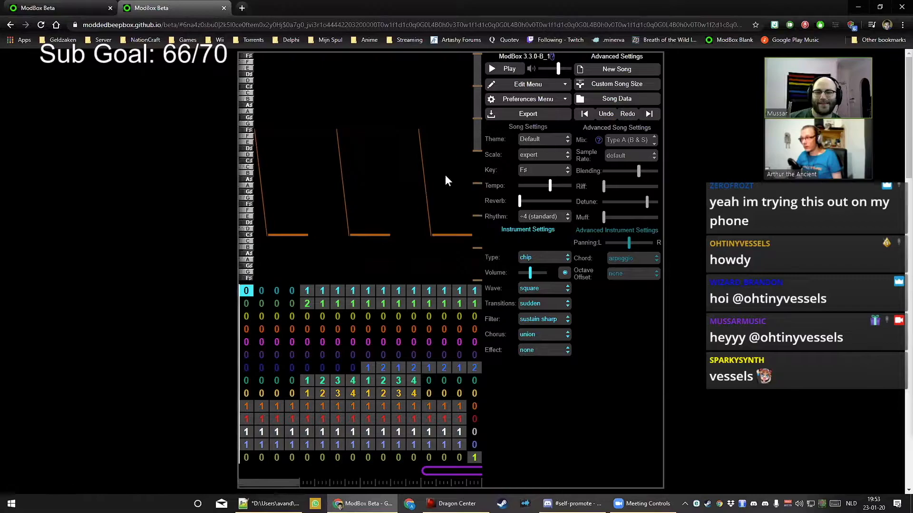
Play the Ascending City song, enable Auto Follow Track in Preferences, then stop playback
click(505, 70)
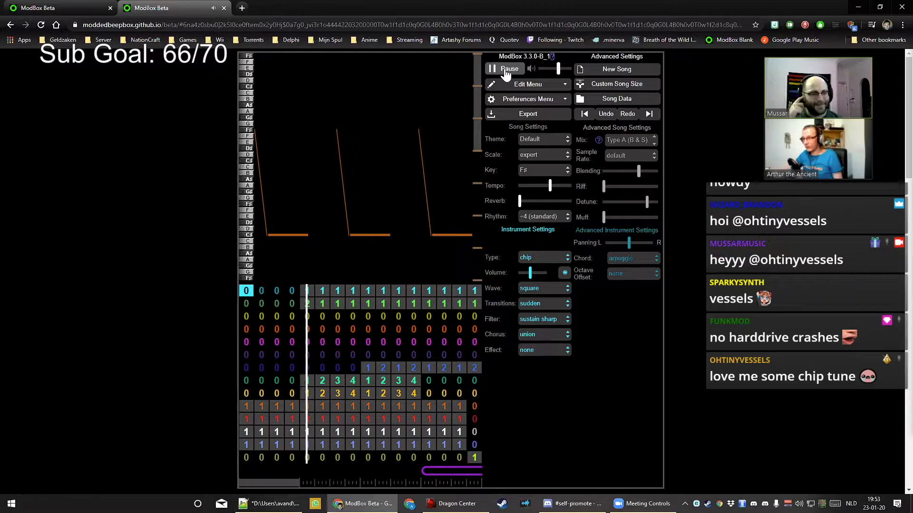
click(531, 104)
click(533, 125)
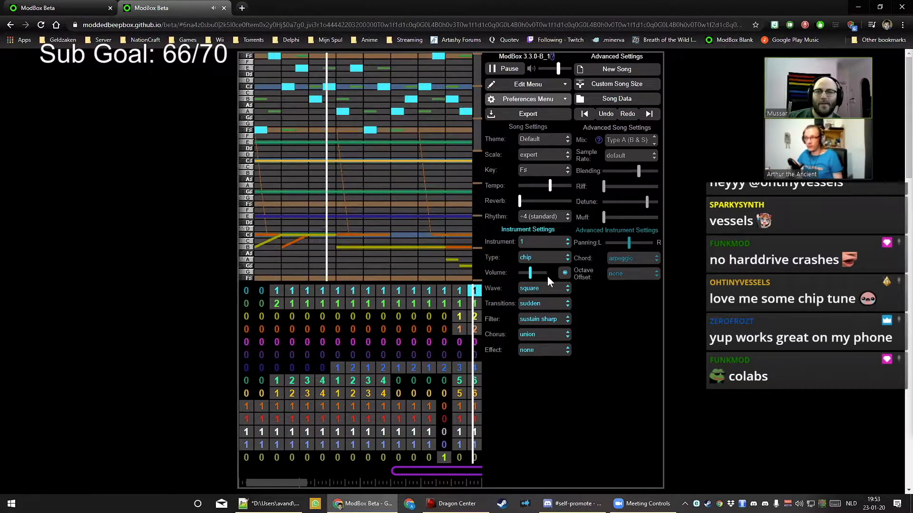
click(505, 75)
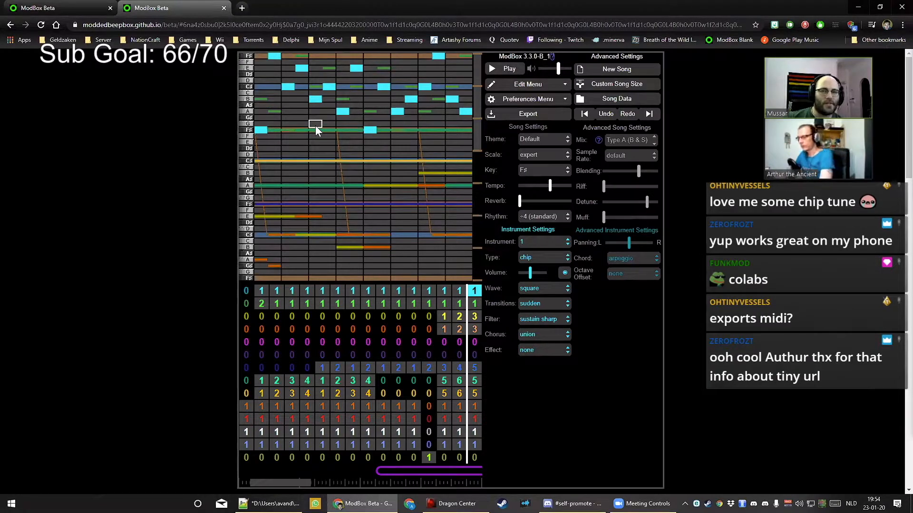
Back in the original song, put pattern 1 in the green channel's bar 7 and start the loop there
click(84, 13)
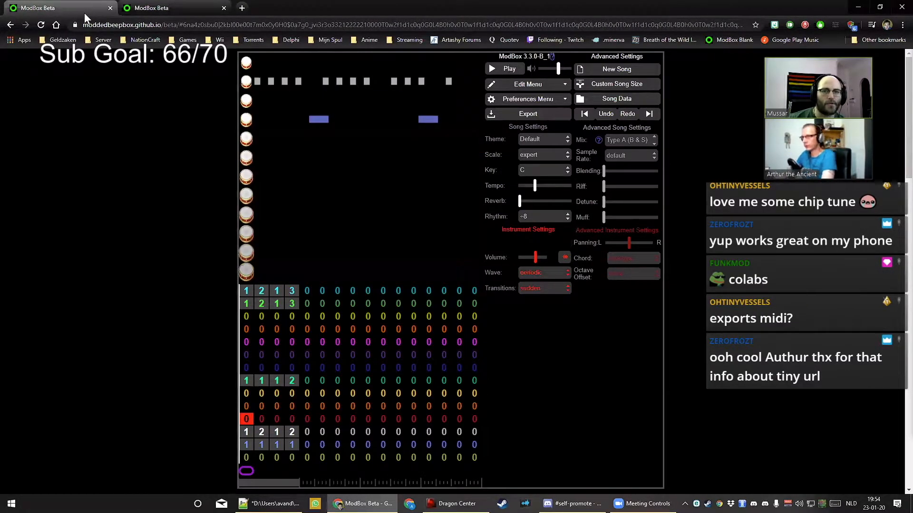
click(338, 380)
key(1)
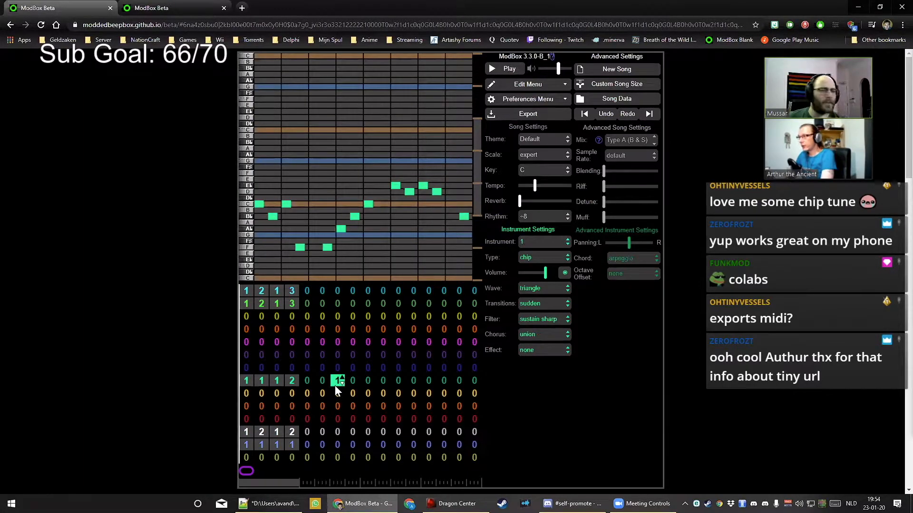
click(338, 471)
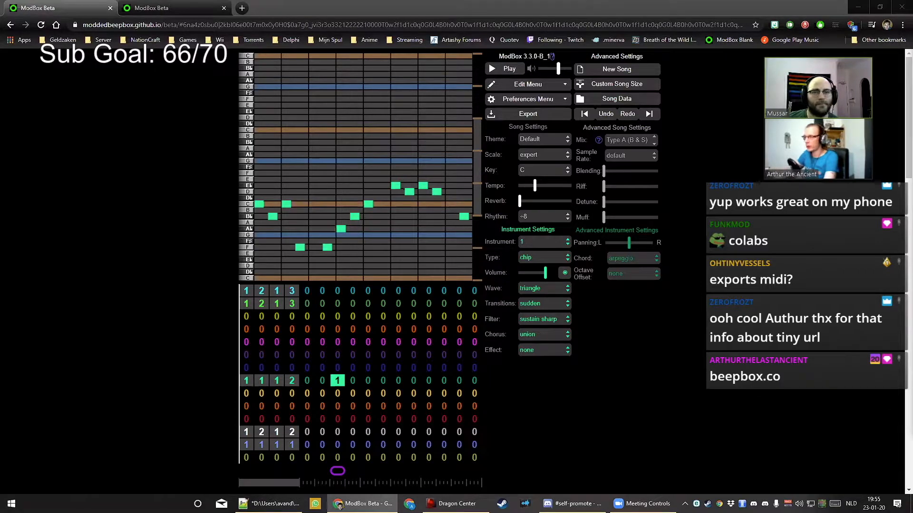
click(524, 119)
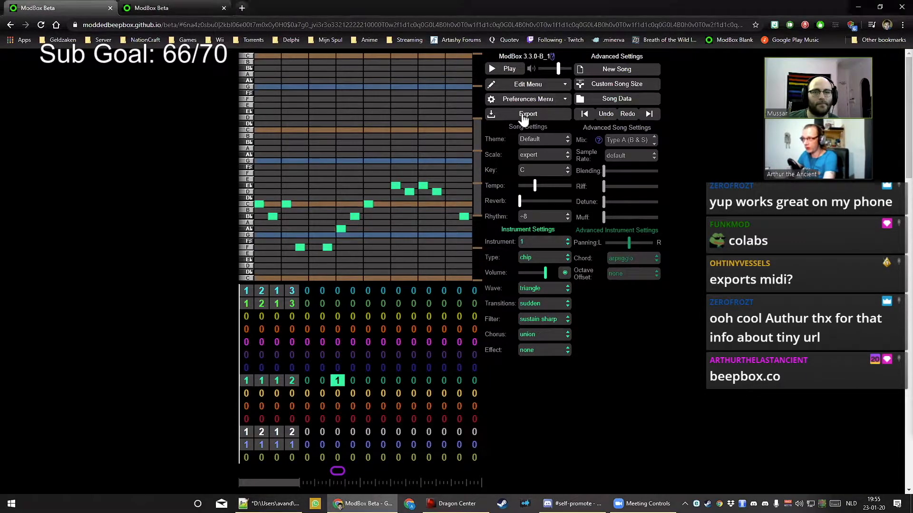
click(522, 118)
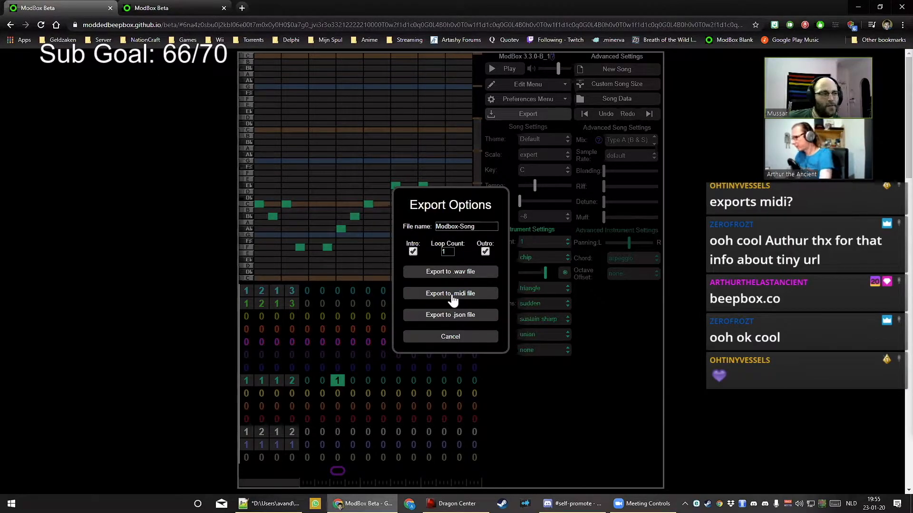
click(455, 334)
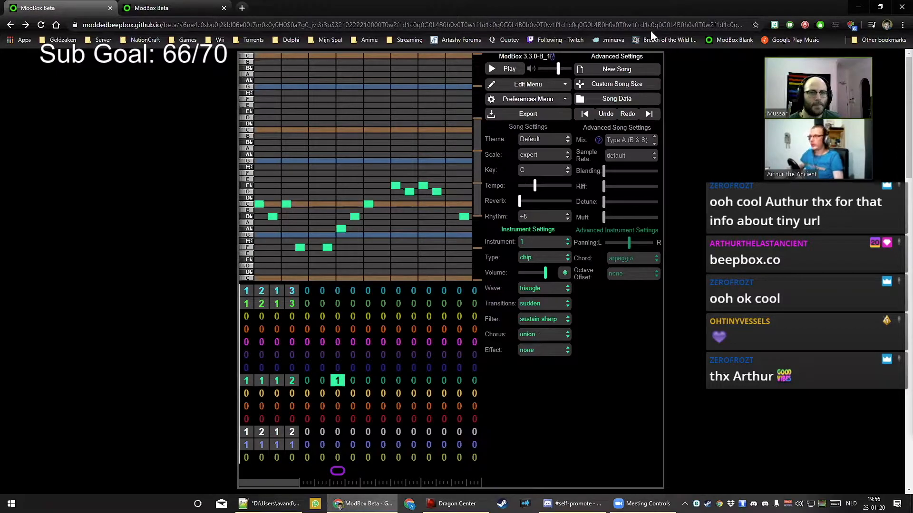
Switch the green channel instrument's wave from triangle to square
click(534, 293)
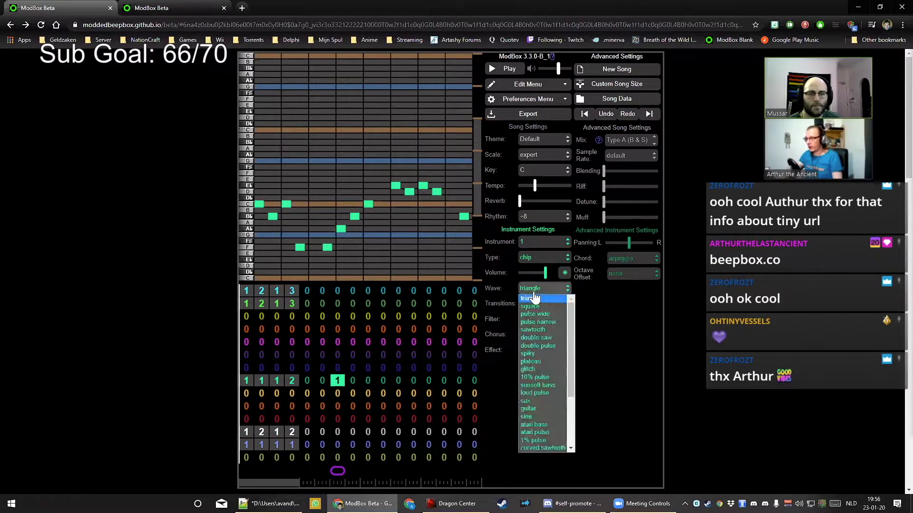
click(540, 311)
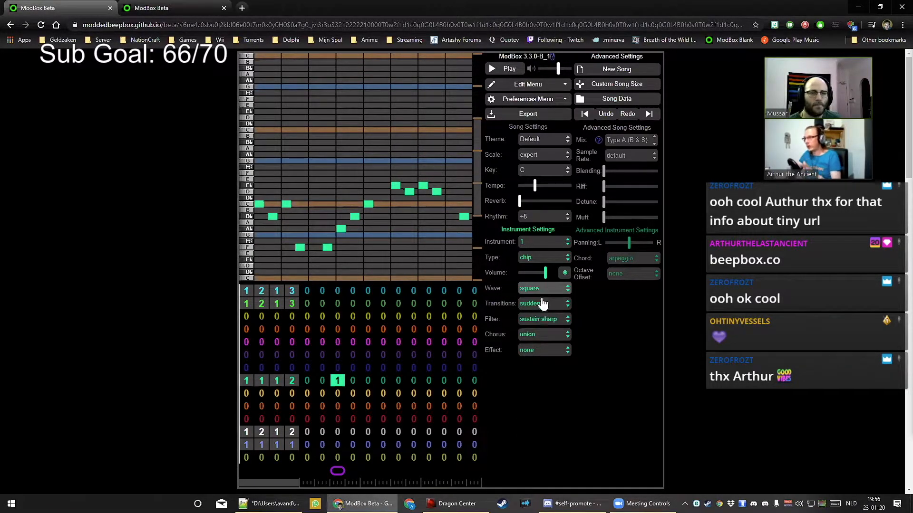
click(535, 115)
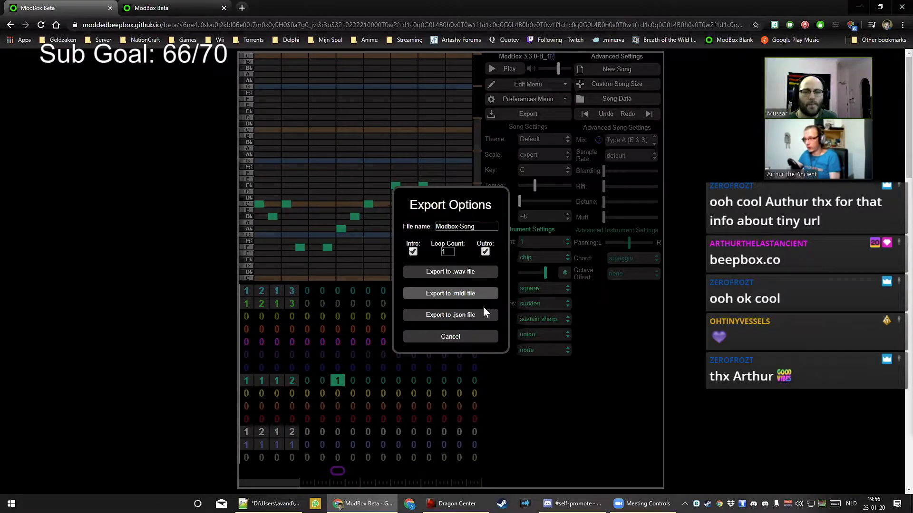
click(468, 337)
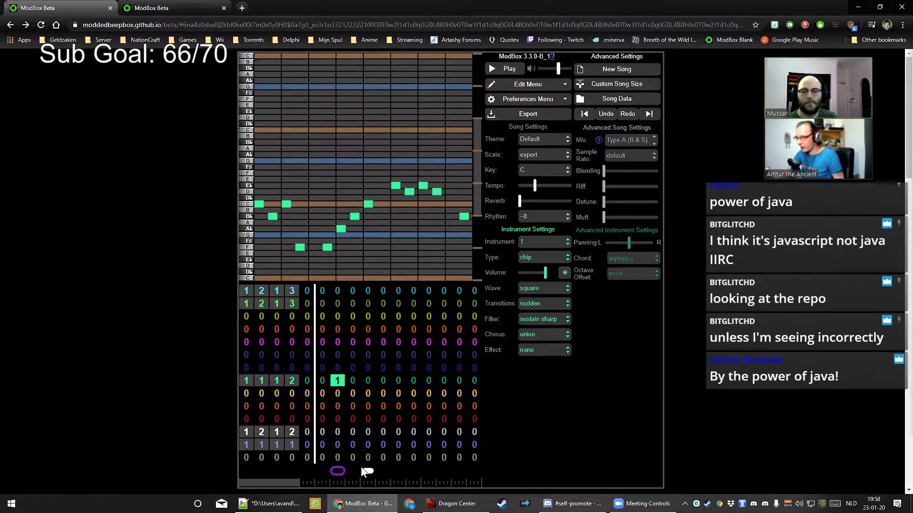
Start playback and lengthen the early B♭, C, F and A♭ melody notes
key(space)
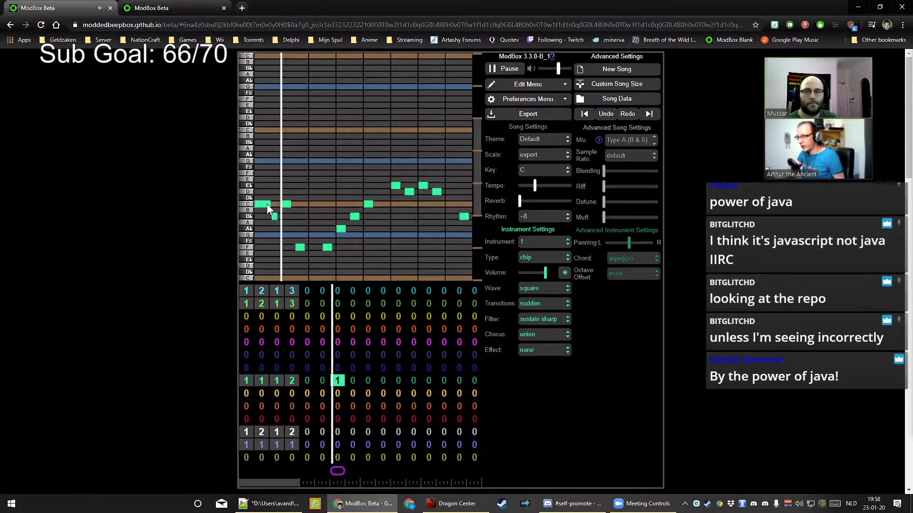
drag(271, 218, 290, 208)
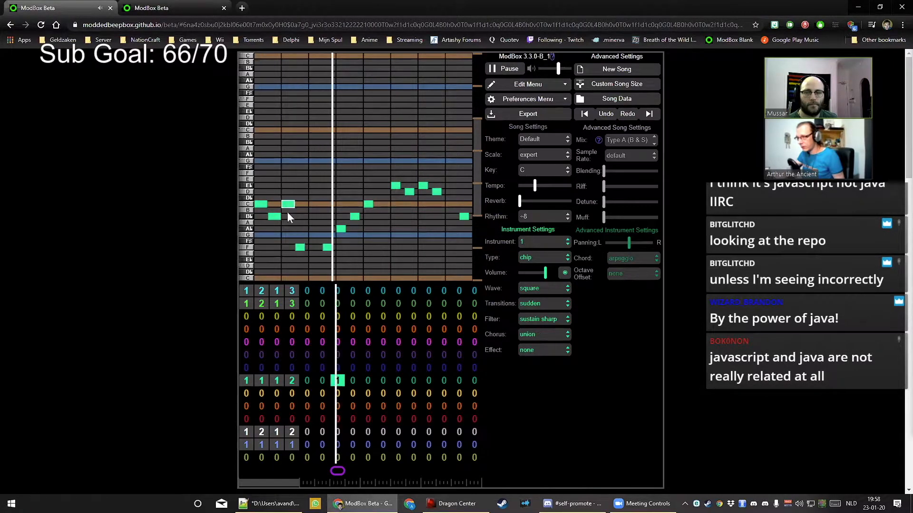
drag(303, 247, 332, 245)
click(339, 230)
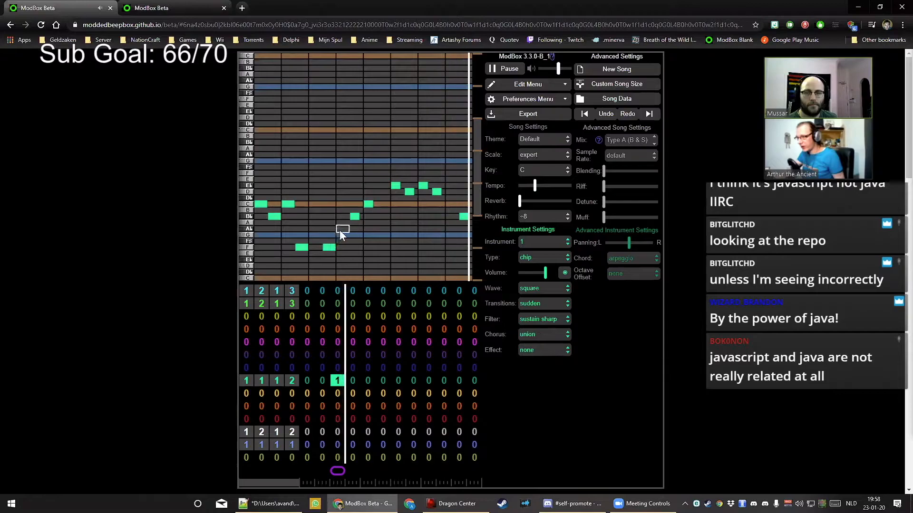
click(340, 230)
click(353, 218)
click(353, 217)
Redraw the later C, E♭, D and final B♭ notes at longer lengths
click(368, 204)
click(367, 204)
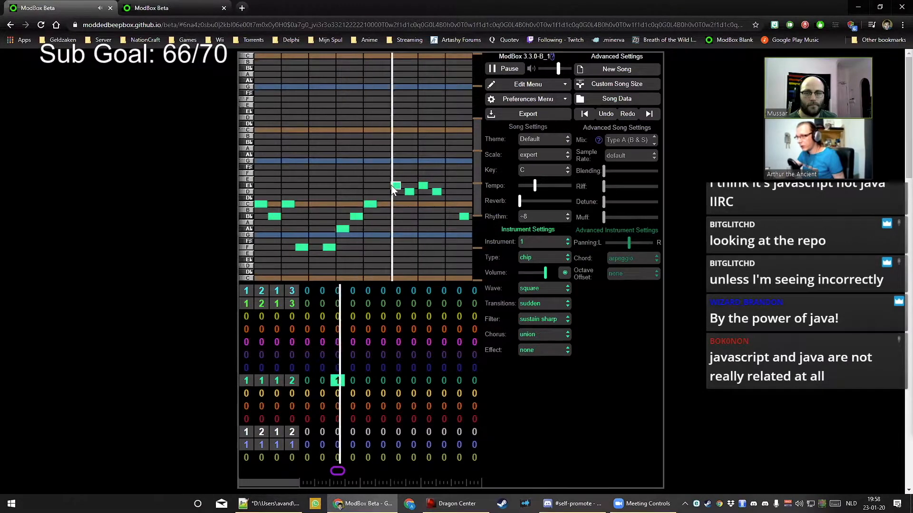
click(395, 185)
click(394, 185)
click(410, 193)
click(411, 193)
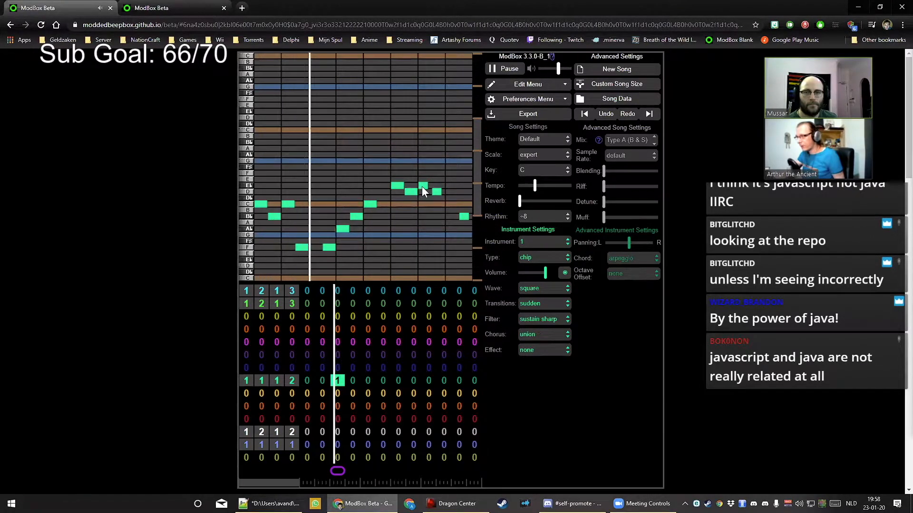
click(421, 186)
click(421, 187)
click(436, 192)
click(435, 192)
click(464, 217)
click(464, 217)
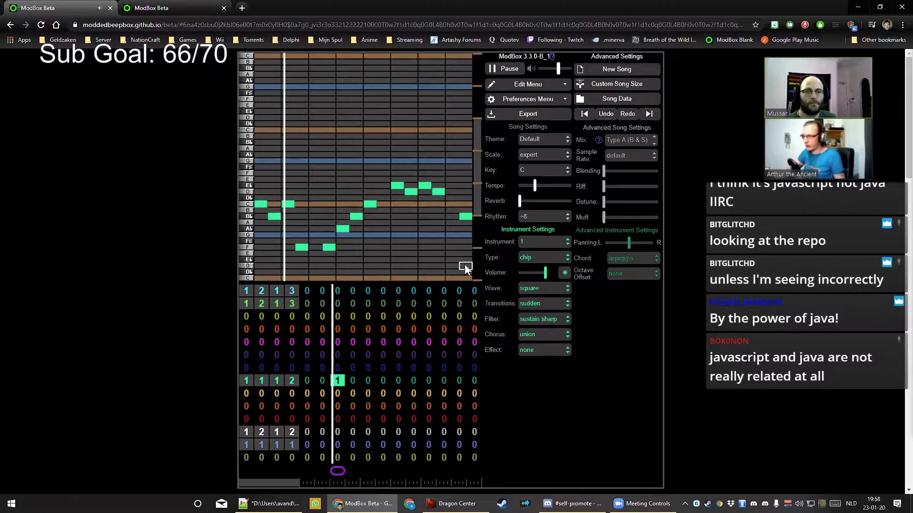
Try seamless, then smooth note transitions on the lead instrument
click(546, 304)
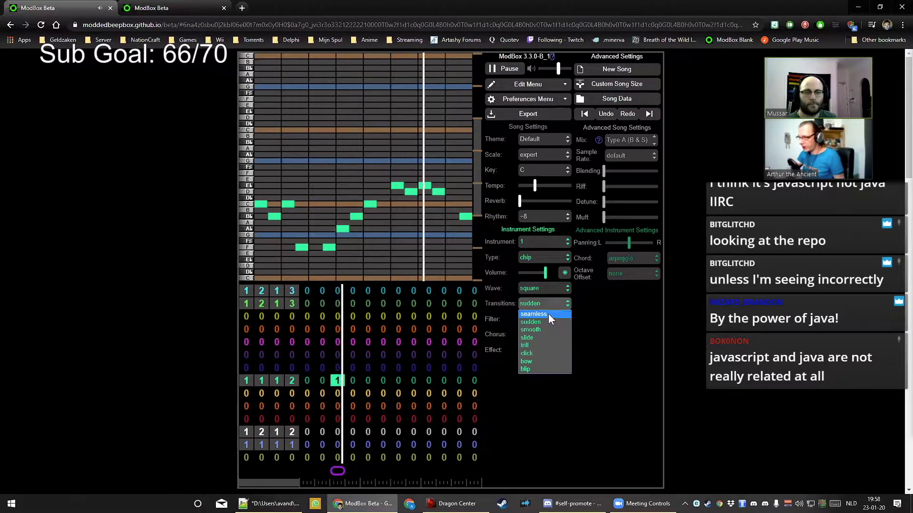
click(550, 314)
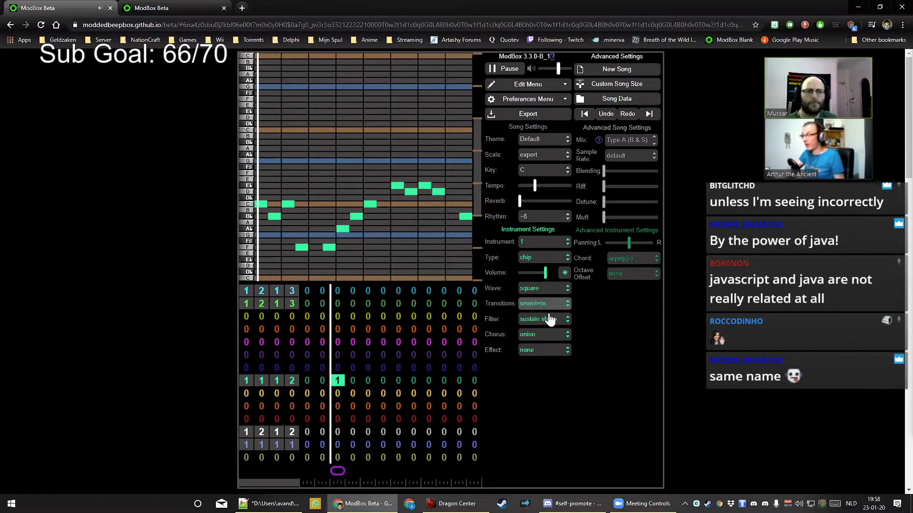
click(542, 306)
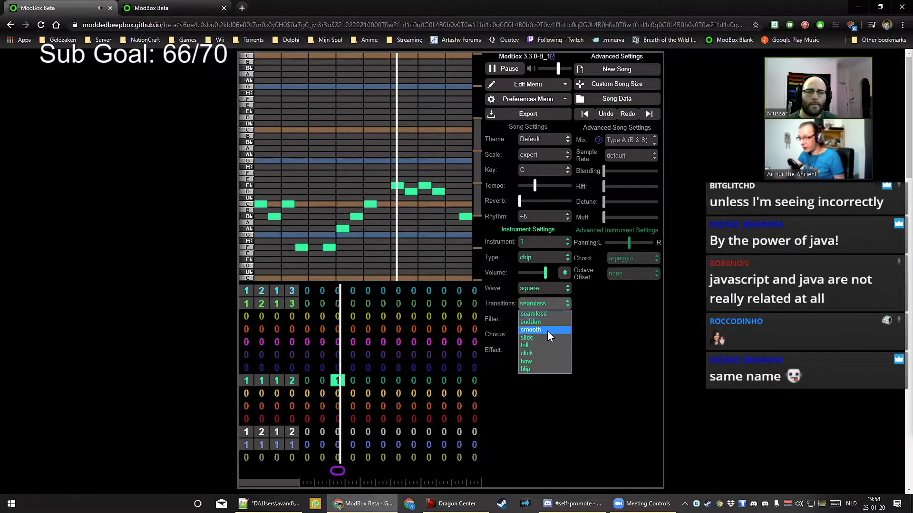
click(547, 331)
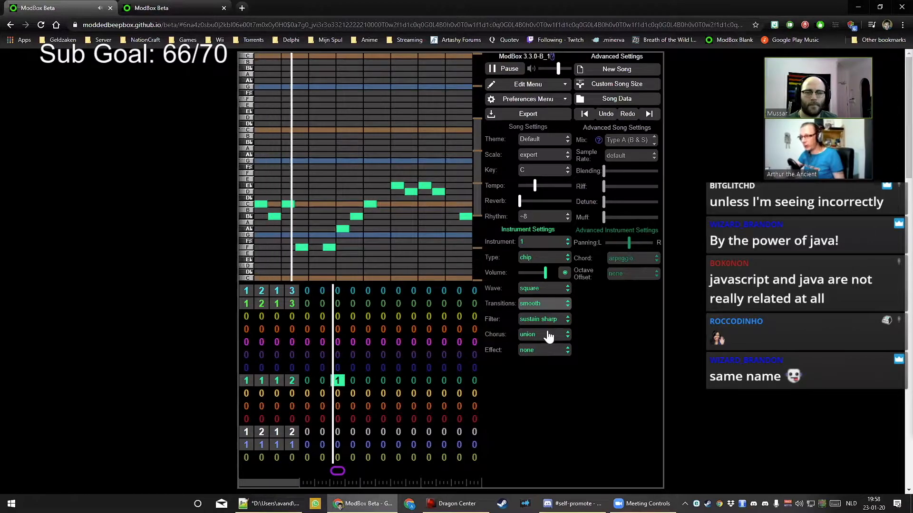
Transpose the melody upward and change the lead wave to plateau
key(plus)
key(plus)
key(plus)
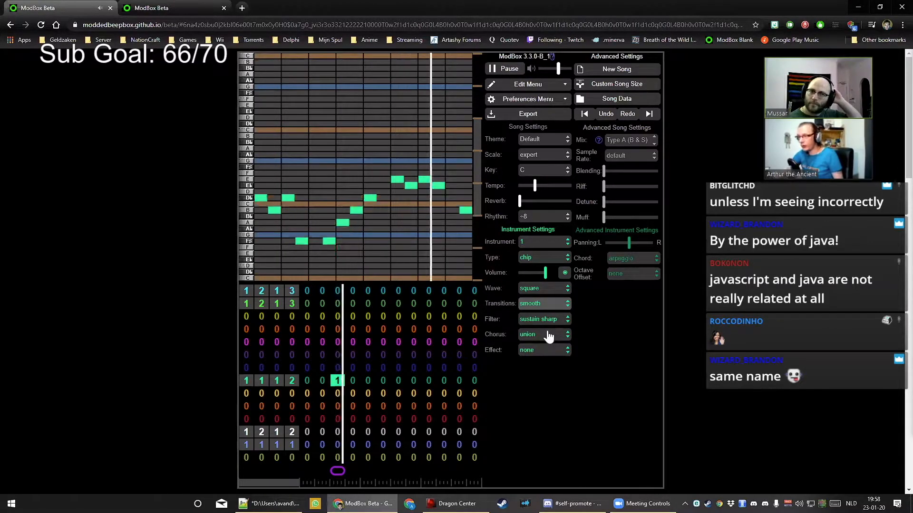
key(plus)
key(plus)
key(plus)
key(plus)
key(plus)
key(plus)
key(plus)
key(plus)
key(plus)
key(plus)
key(plus)
key(plus)
key(plus)
key(plus)
key(plus)
key(plus)
key(plus)
key(plus)
key(plus)
key(plus)
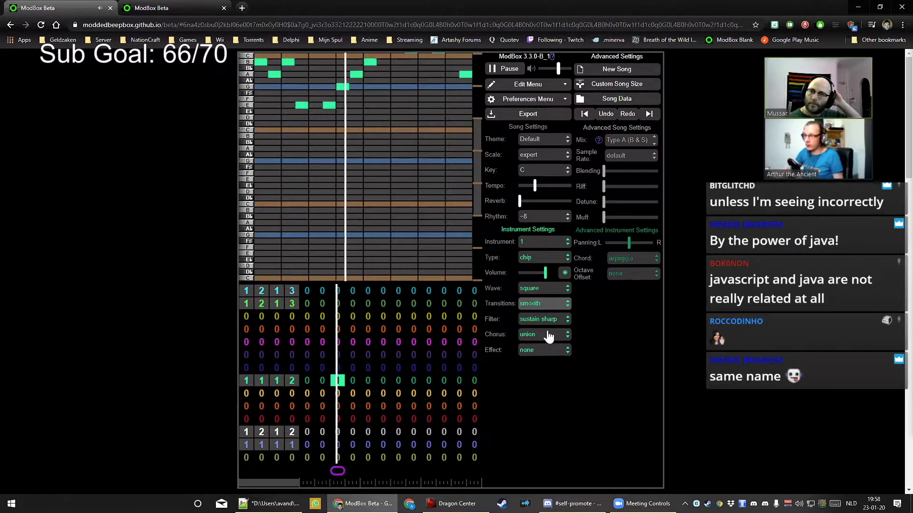
click(544, 289)
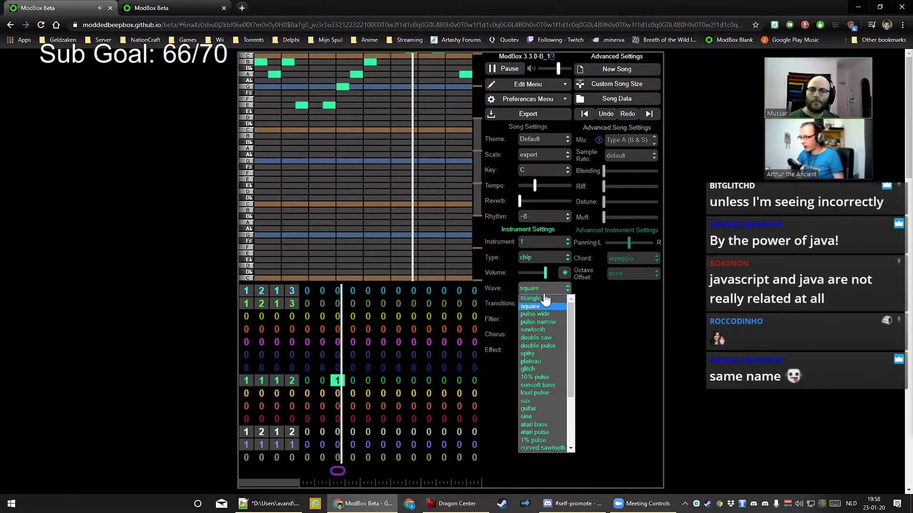
click(544, 361)
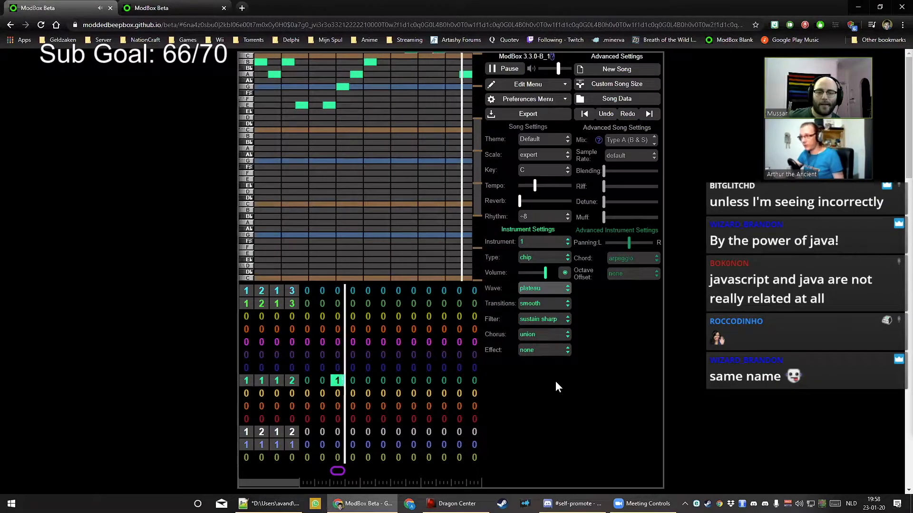
Try sudden transitions, settle on slide, and stop playback
click(553, 306)
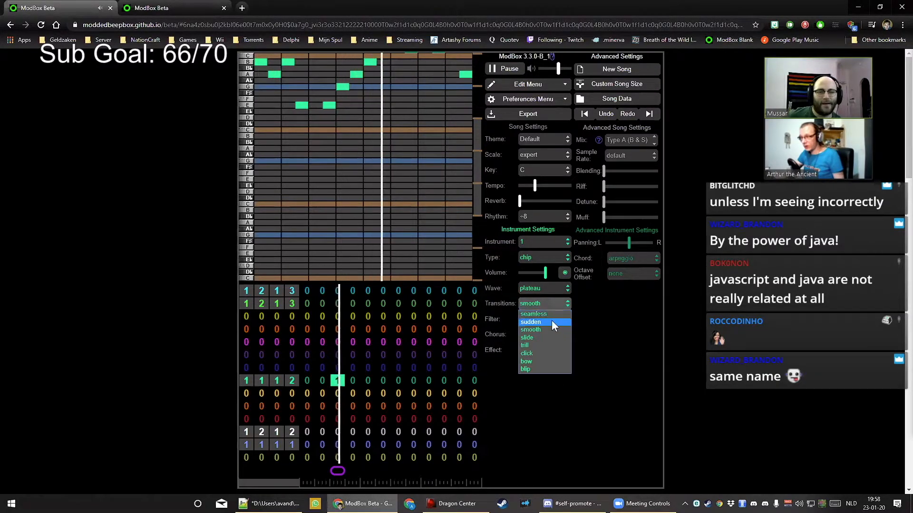
click(551, 322)
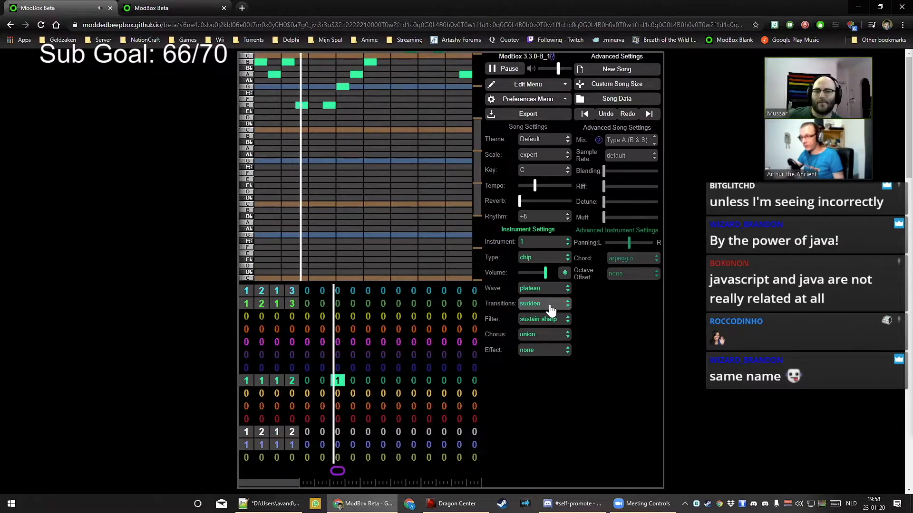
click(550, 306)
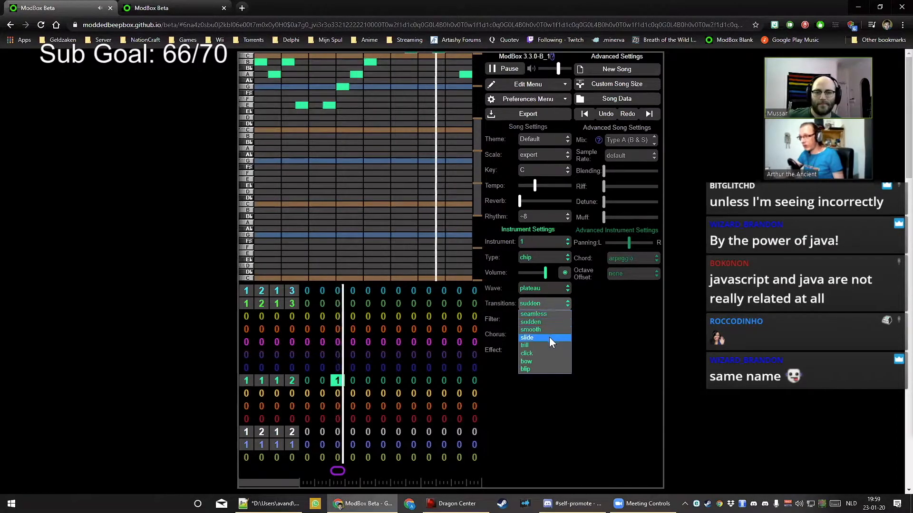
click(549, 338)
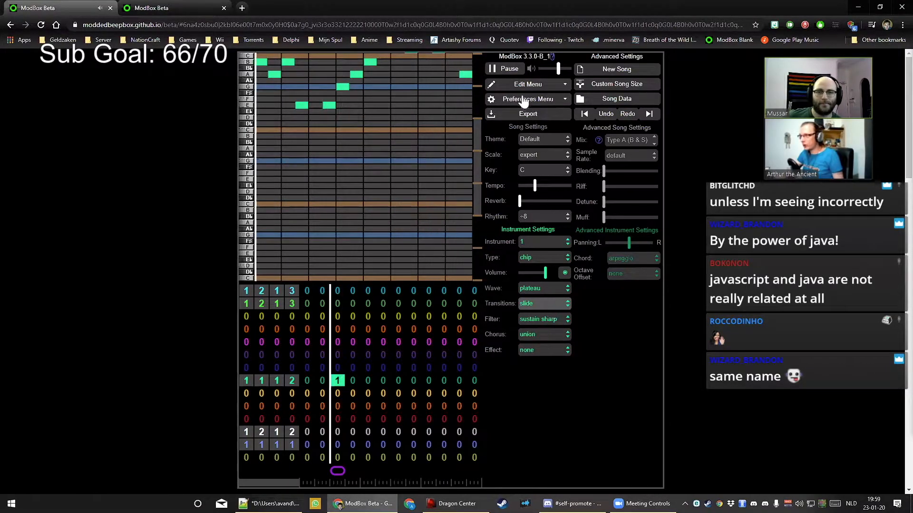
click(497, 68)
drag(476, 156, 476, 139)
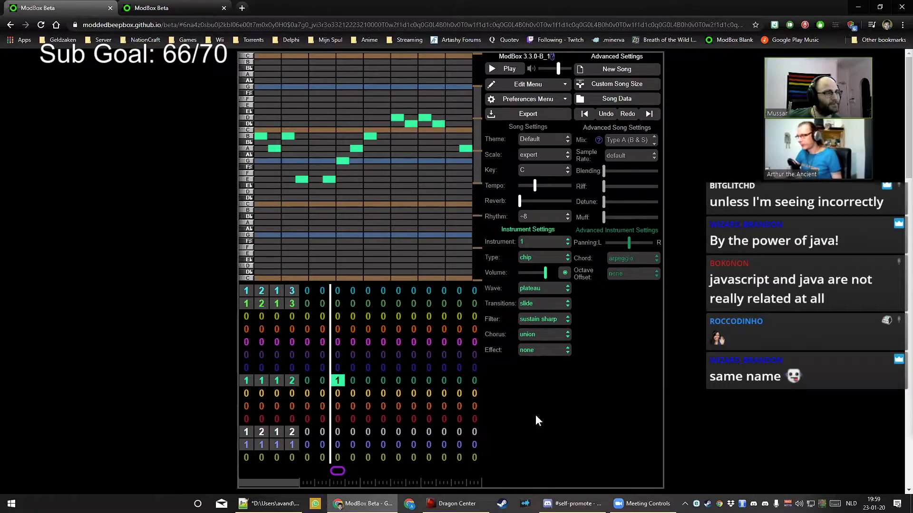
Audition trill, click and blip note transitions during playback, then stop
click(543, 306)
click(543, 345)
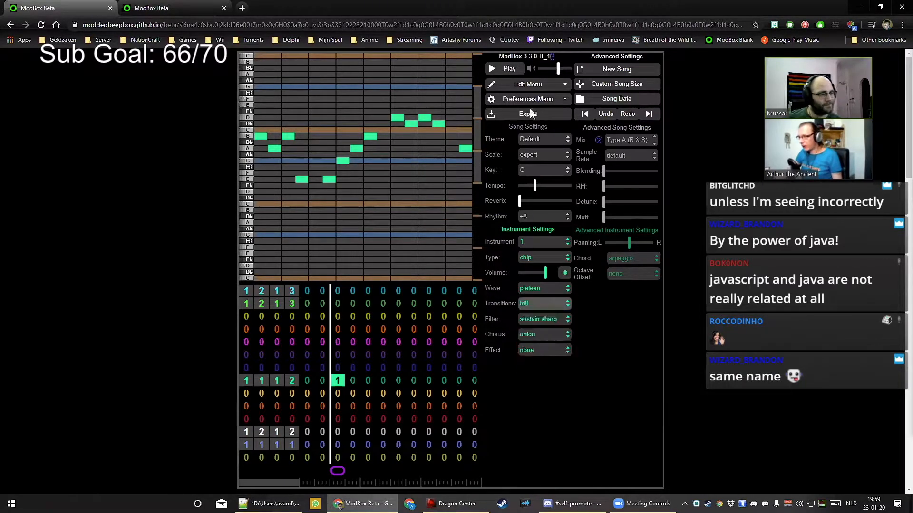
click(514, 71)
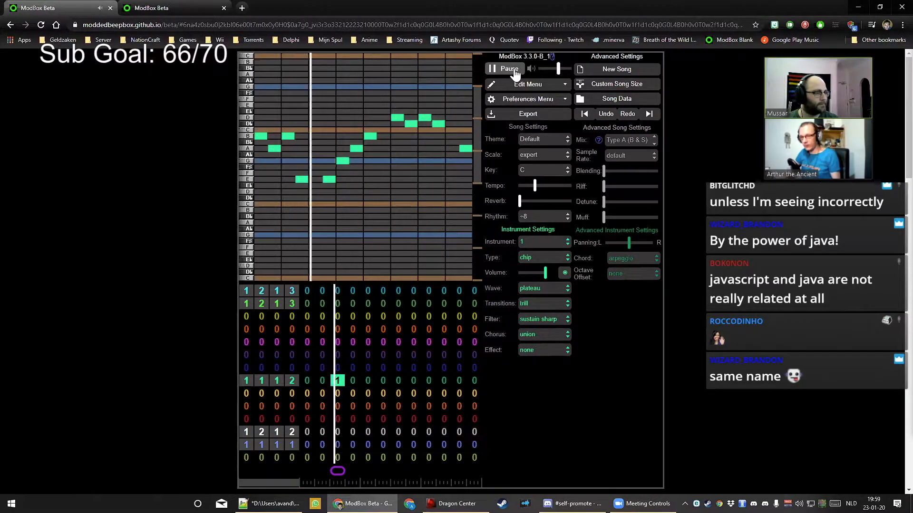
click(542, 304)
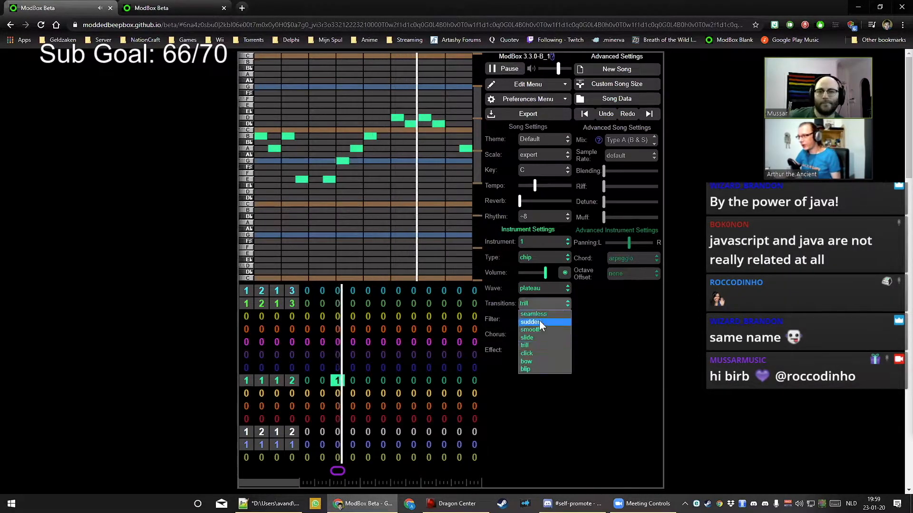
click(547, 354)
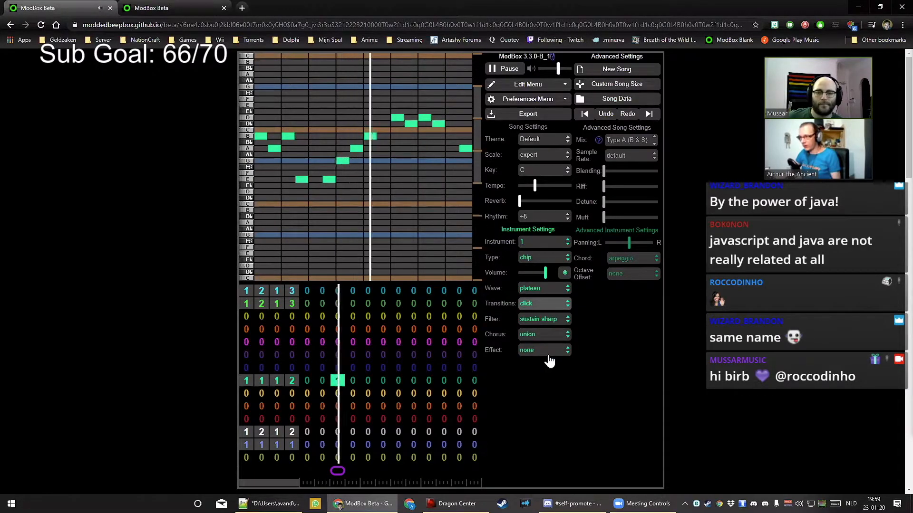
click(538, 305)
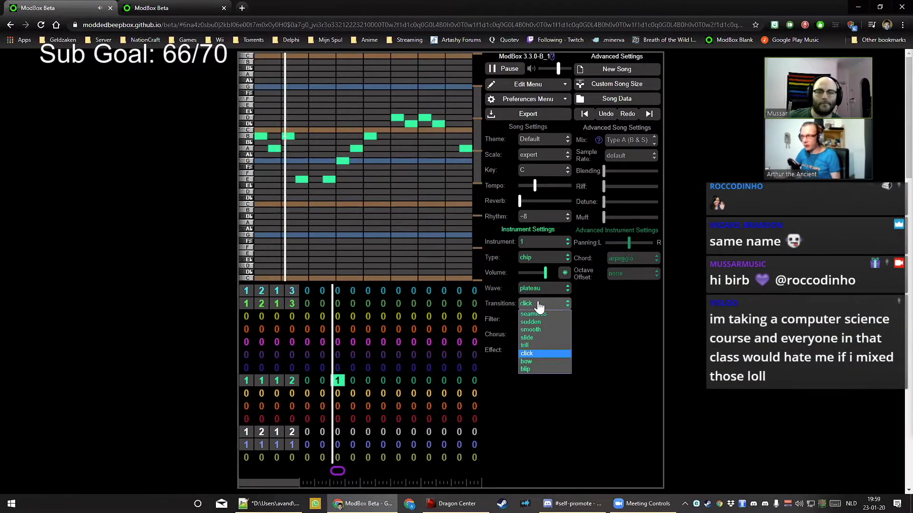
click(535, 367)
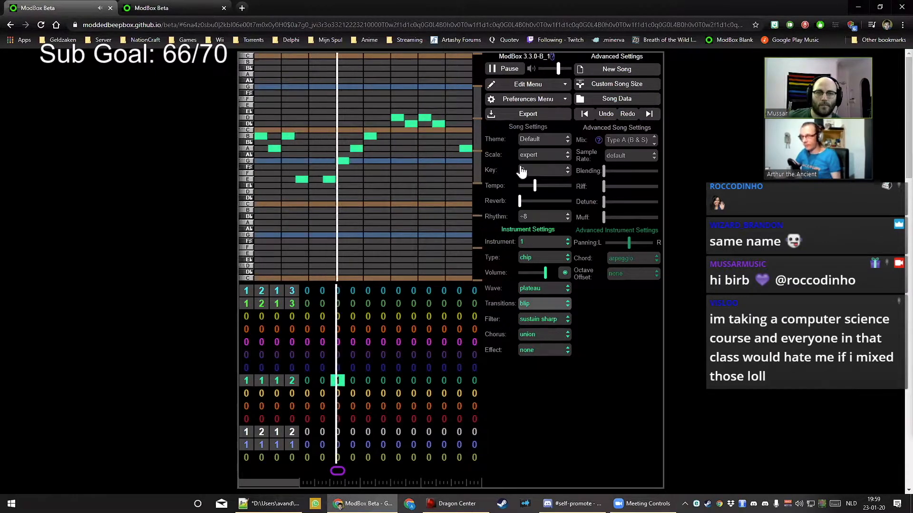
click(538, 305)
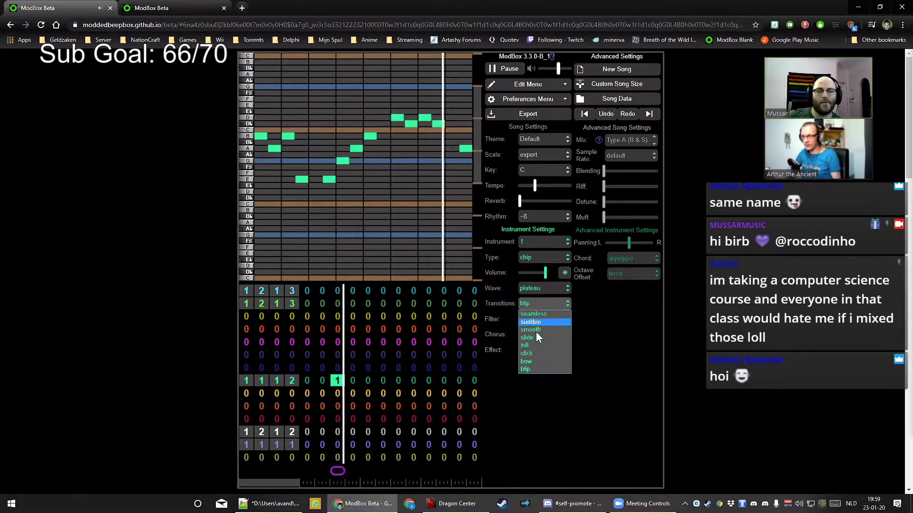
click(532, 301)
click(508, 69)
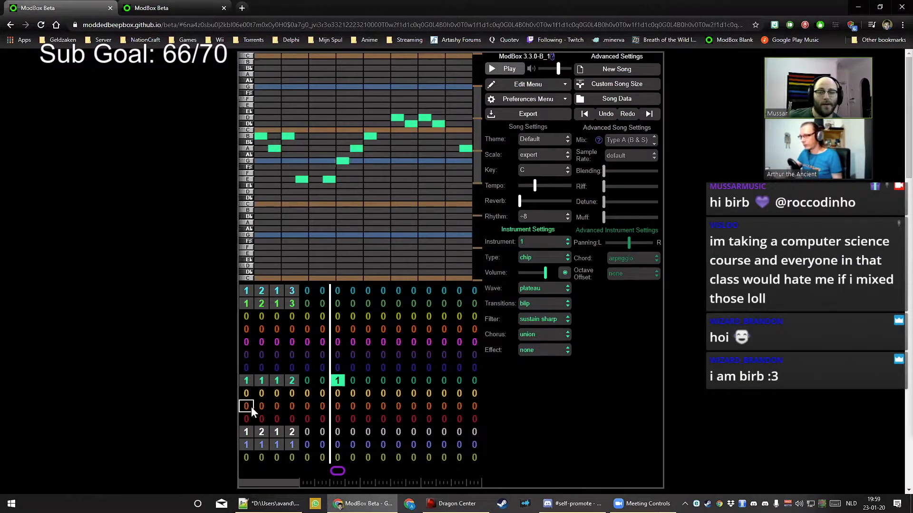
Select the green channel's first bar, set transitions to bow, and play the song
click(242, 381)
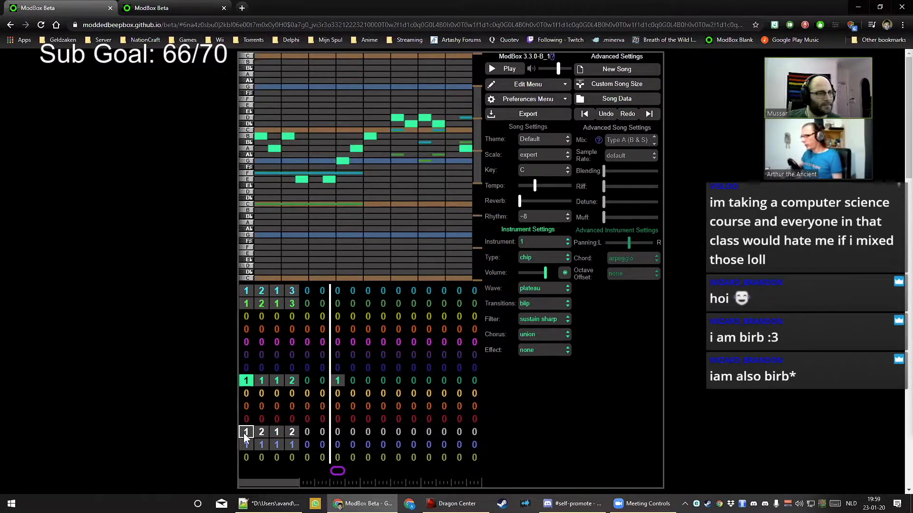
click(552, 305)
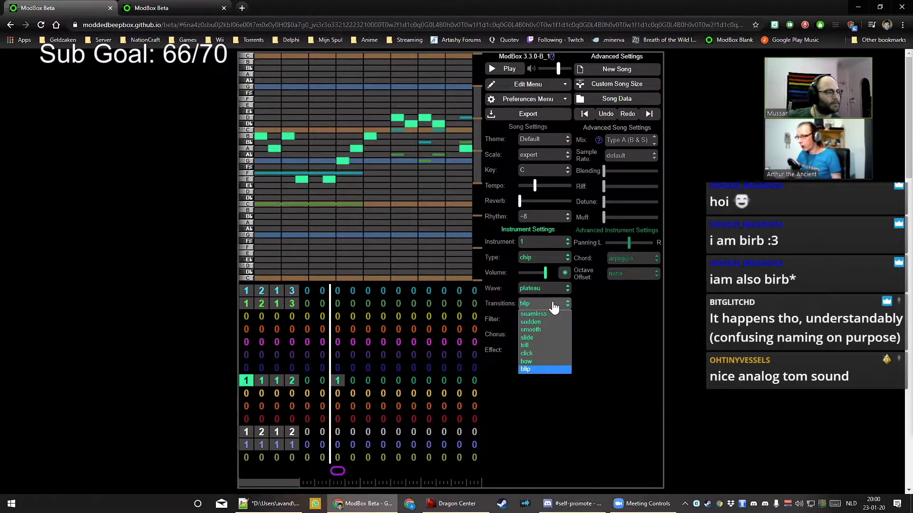
click(547, 354)
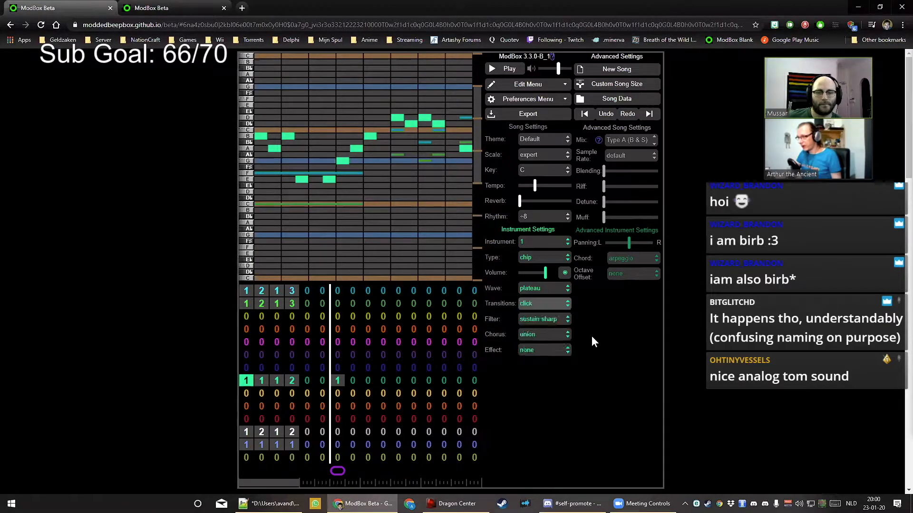
click(548, 306)
click(526, 361)
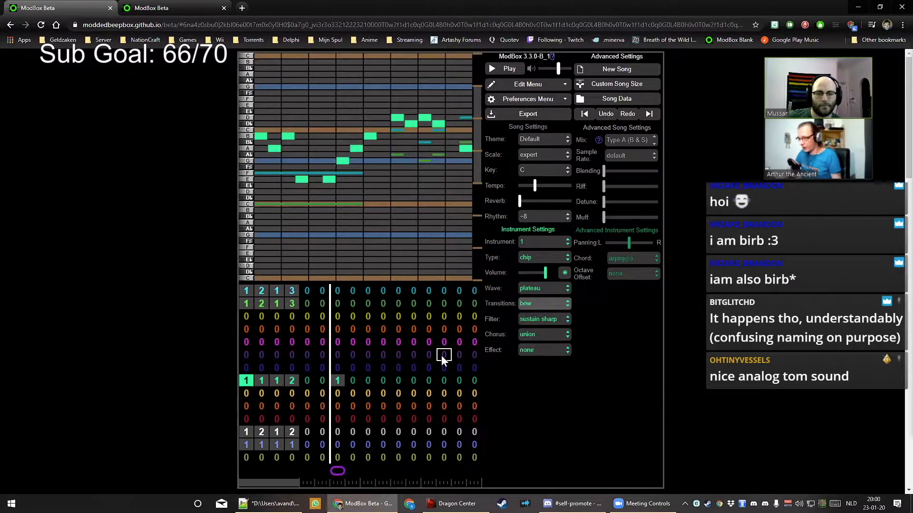
key(space)
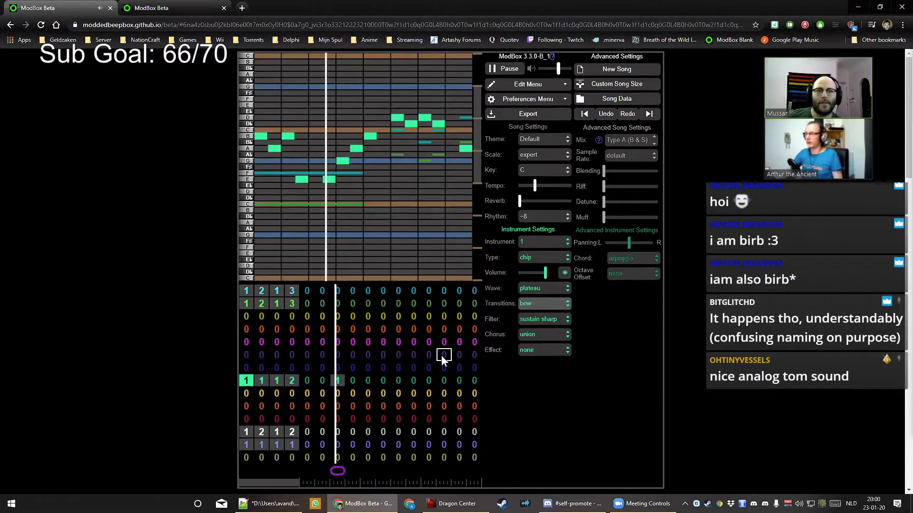
Stop playback and select the pattern in bar 7 of row 8
key(space)
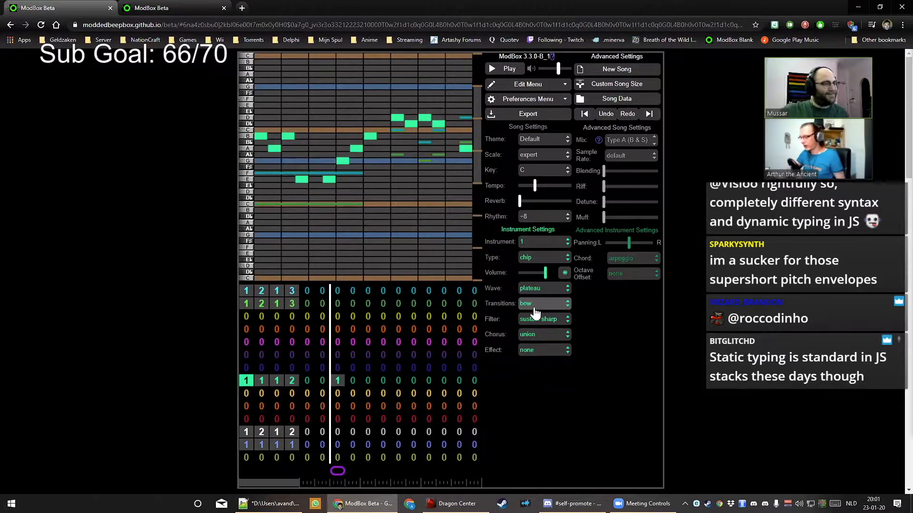
click(337, 380)
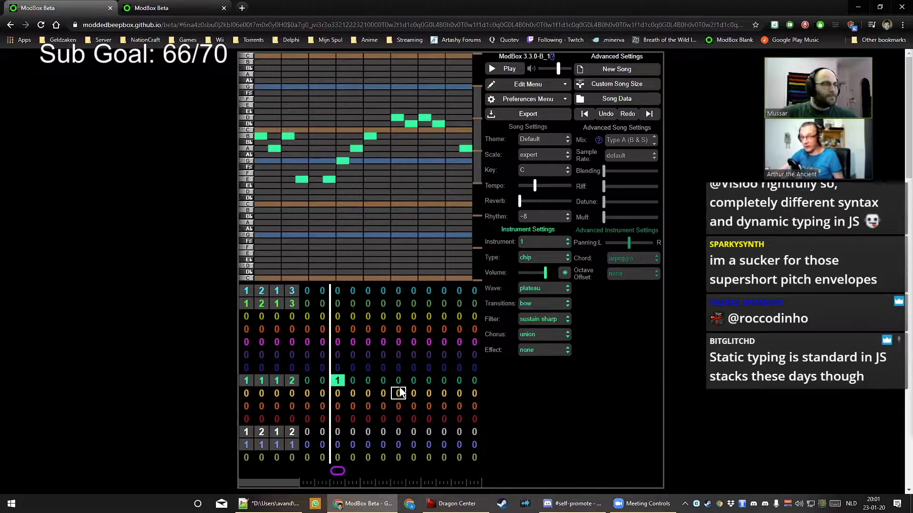
Keep the bar at pattern 1, try decay sharp and fade sharp filters, then stop
key(0)
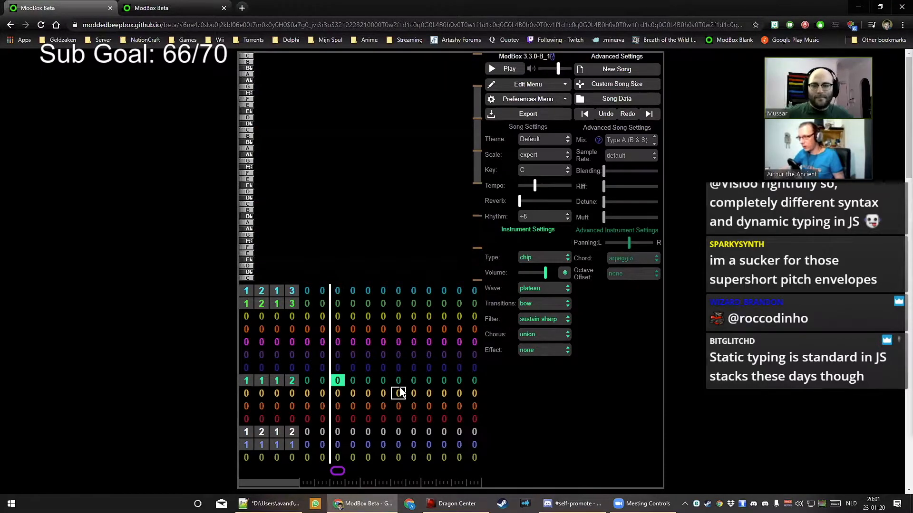
key(1)
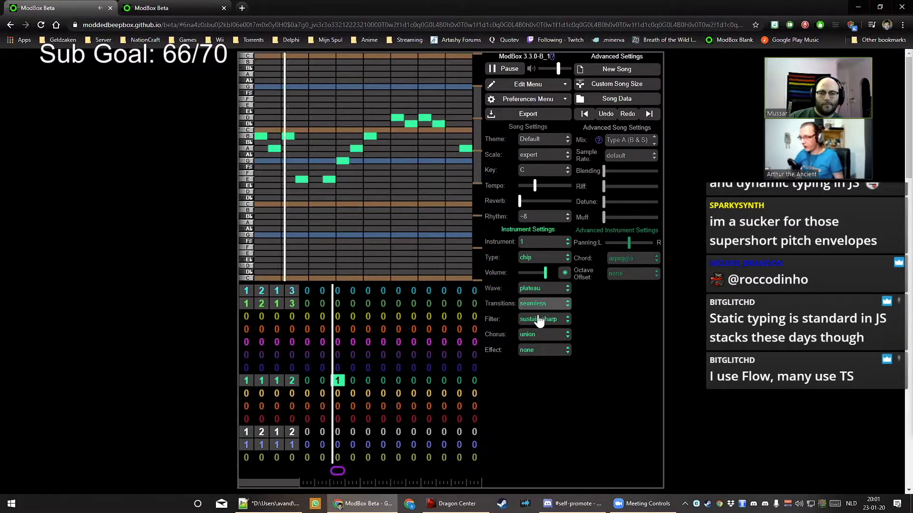
click(556, 321)
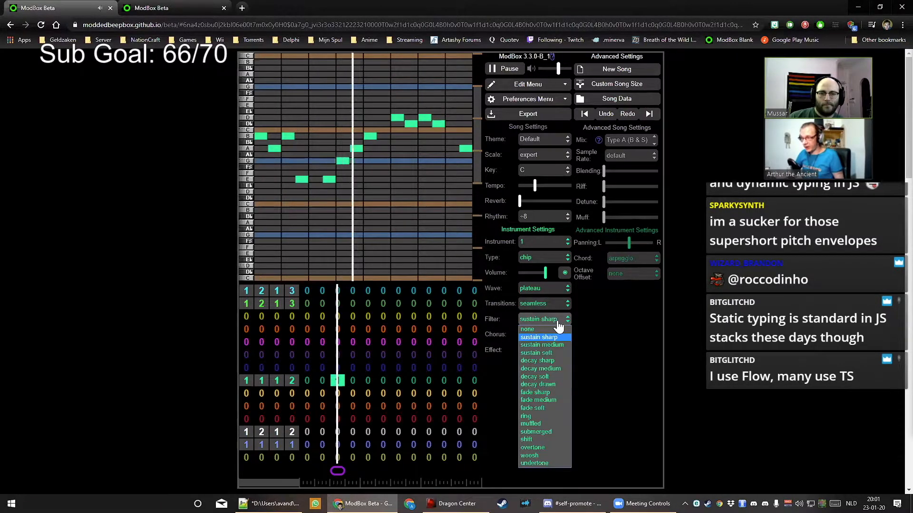
click(554, 361)
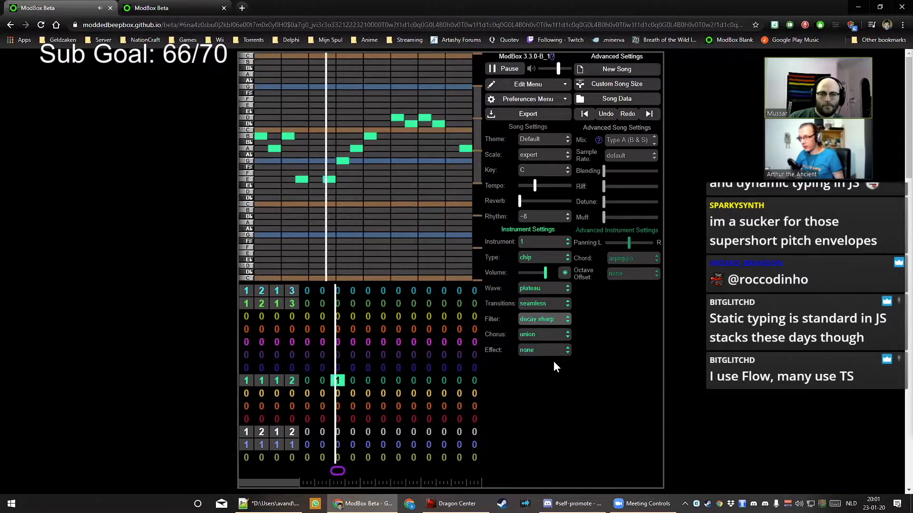
click(552, 320)
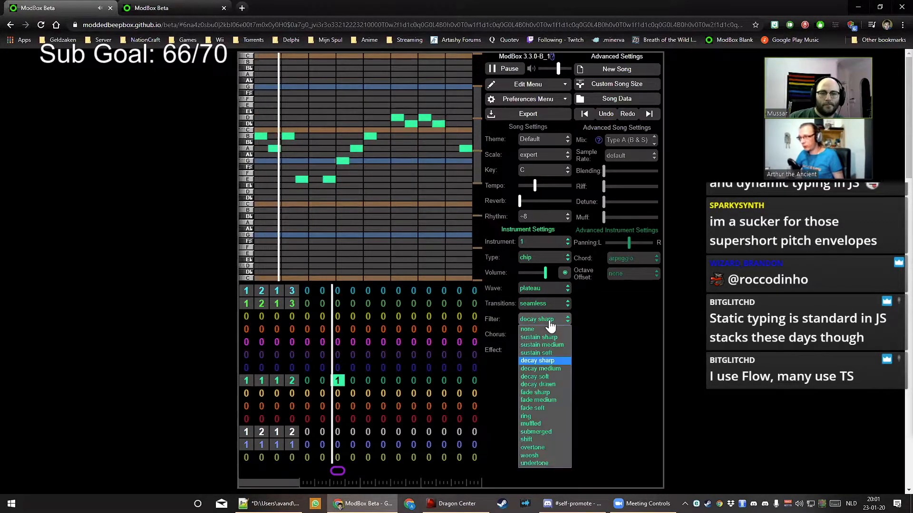
click(549, 393)
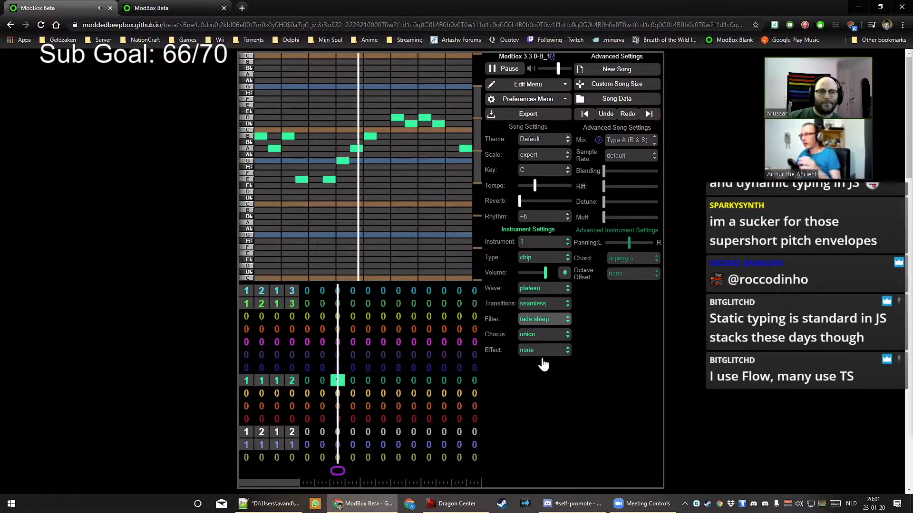
key(space)
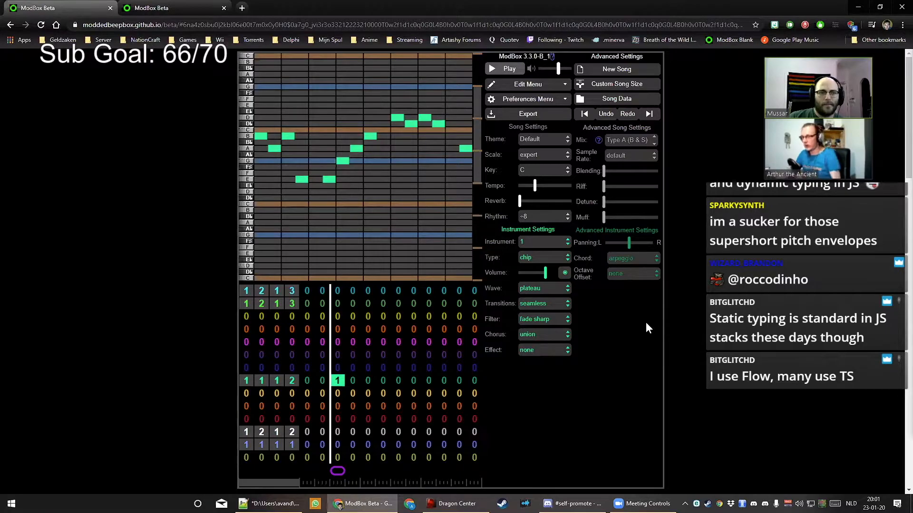
Audition ring, muffled, shift, none and overtone filters during playback
click(546, 320)
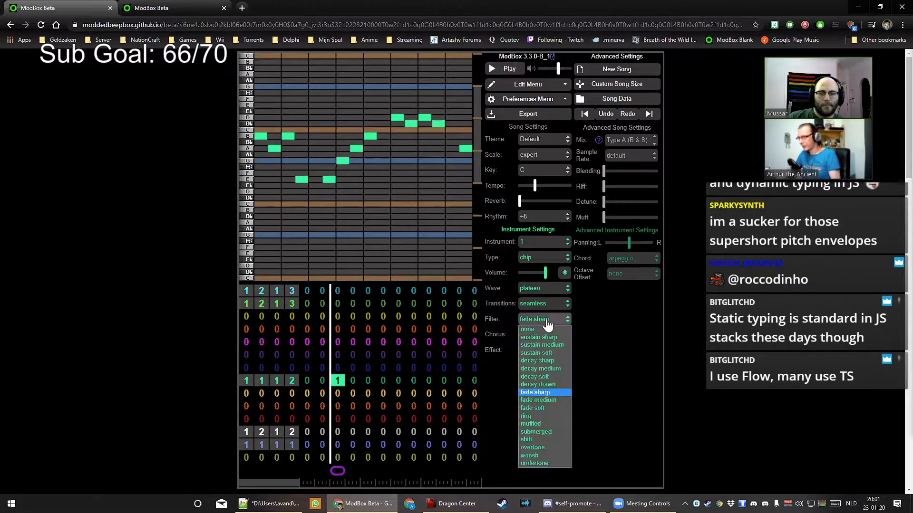
click(546, 416)
key(space)
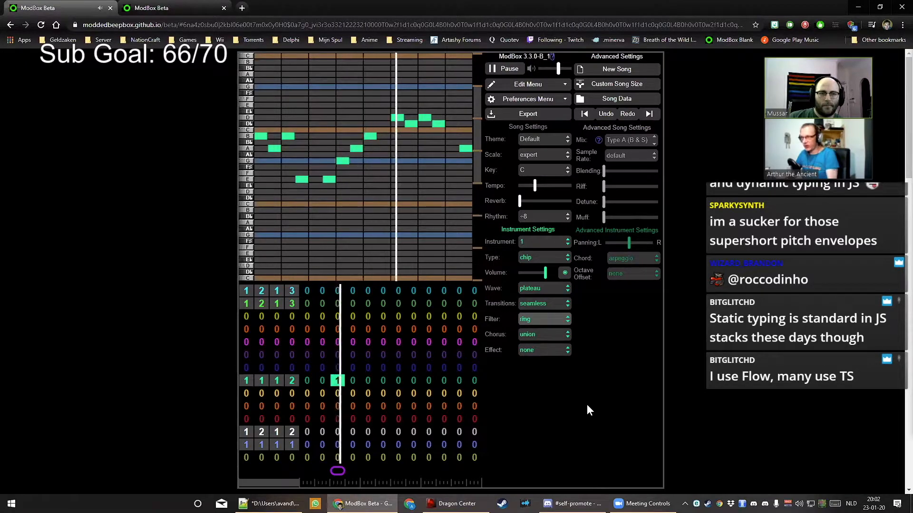
click(542, 319)
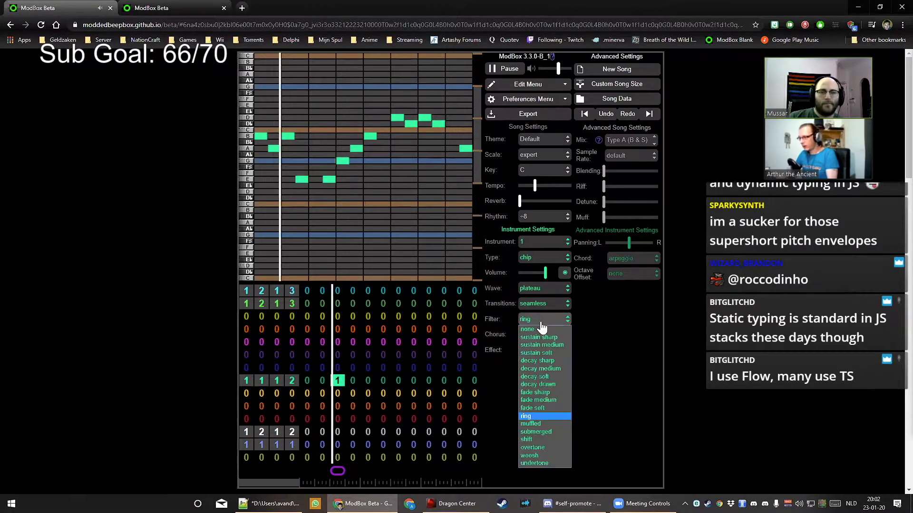
click(558, 424)
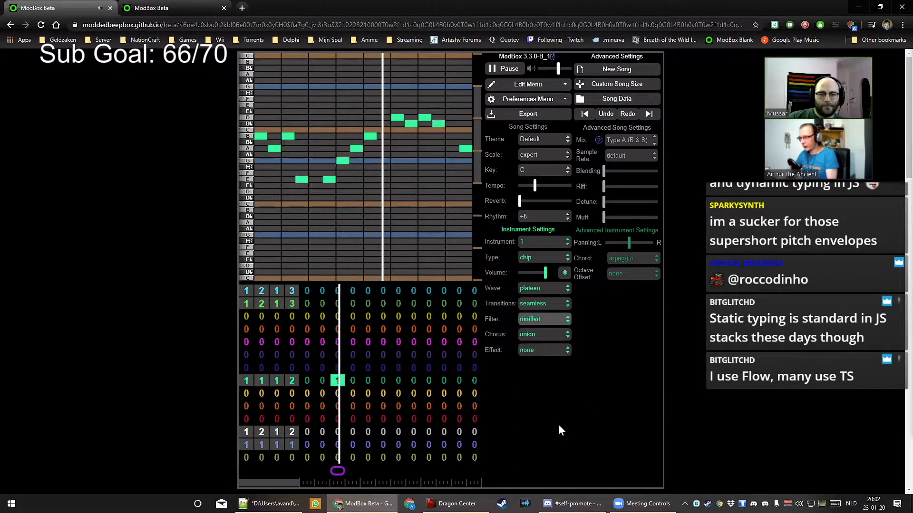
click(547, 322)
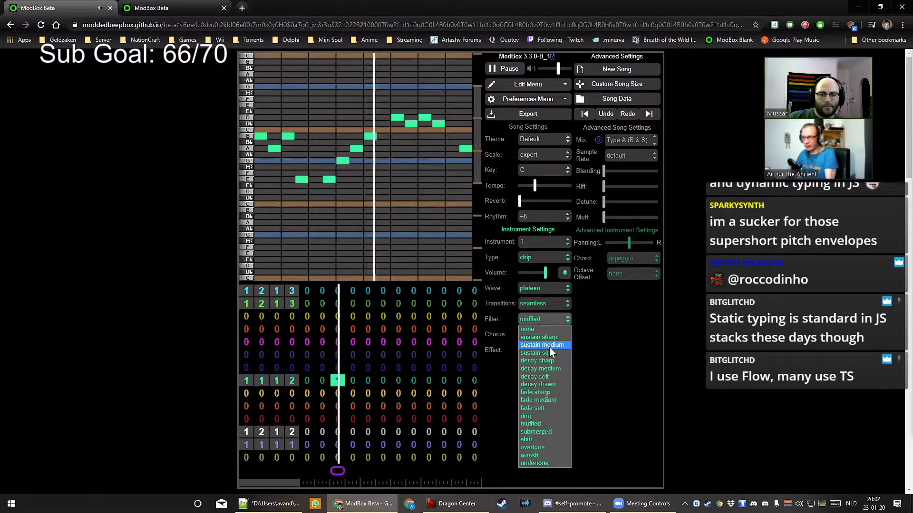
click(551, 440)
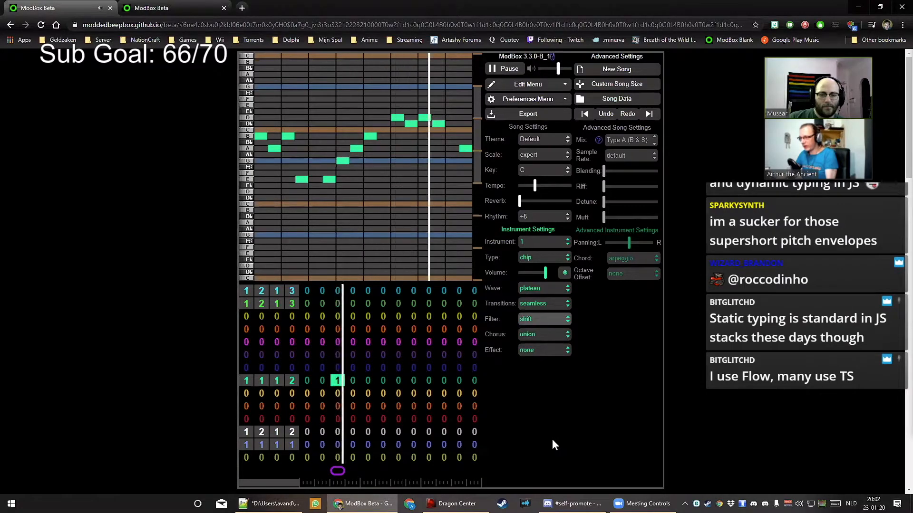
click(546, 319)
click(549, 328)
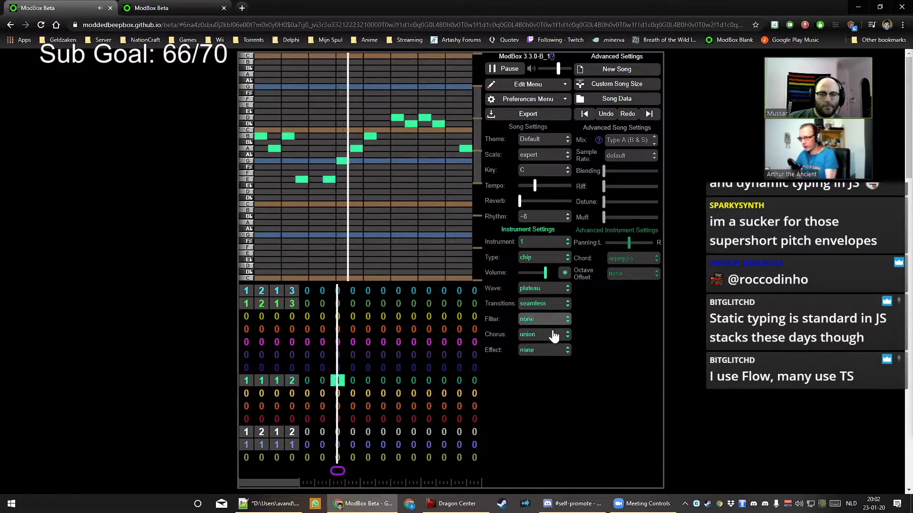
click(549, 320)
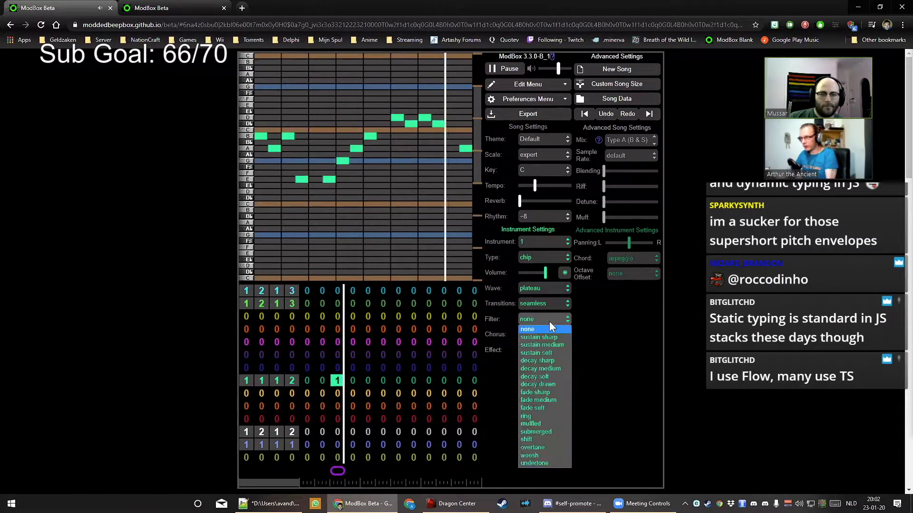
click(550, 449)
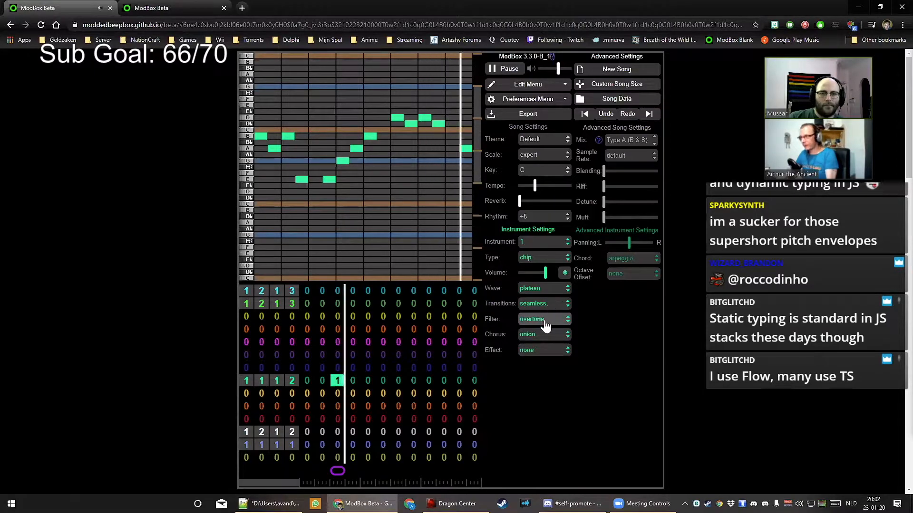
key(space)
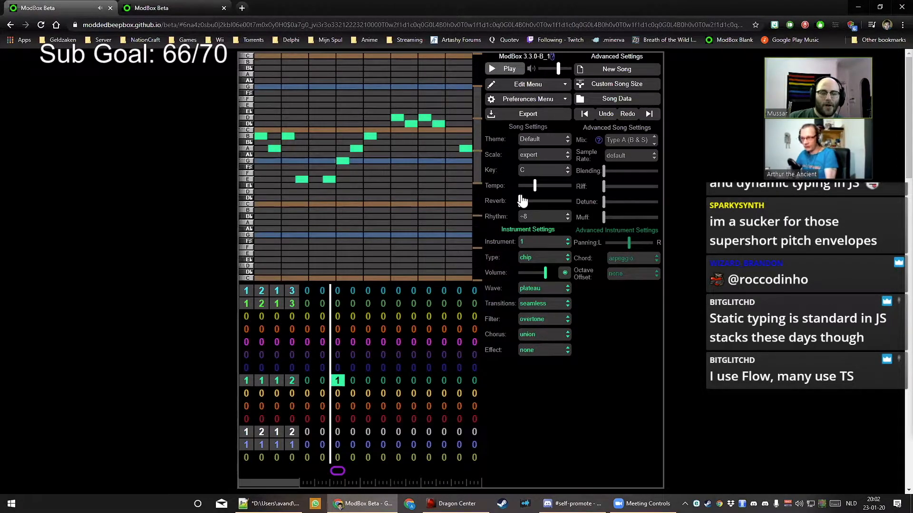
Leave the chorus at union and set the filter to sustain sharp
click(546, 338)
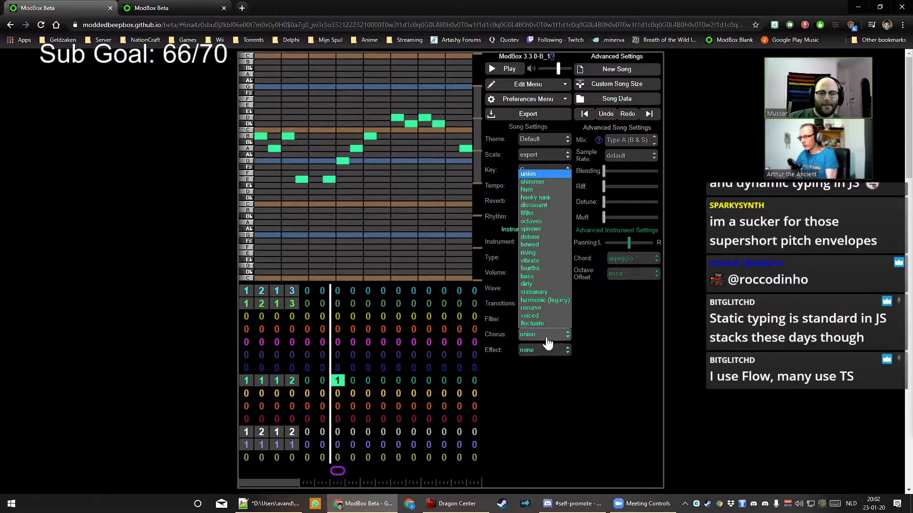
click(545, 338)
click(543, 324)
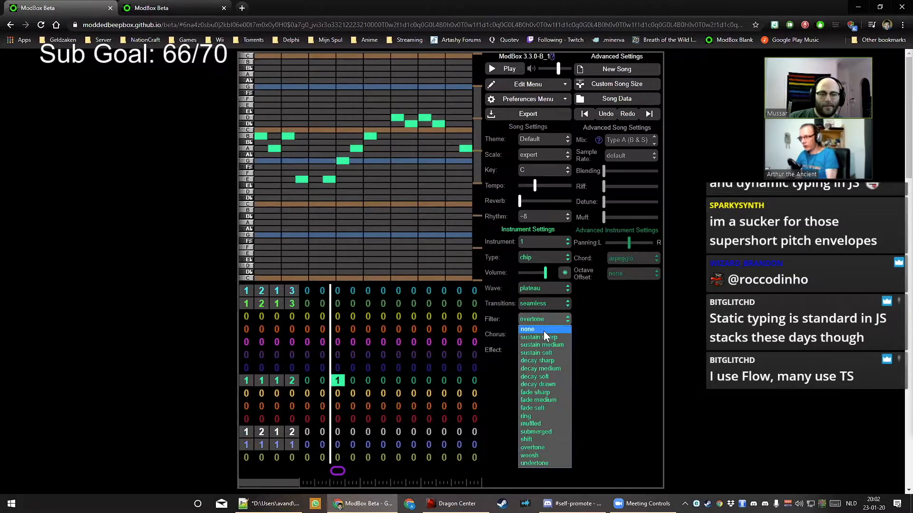
click(545, 336)
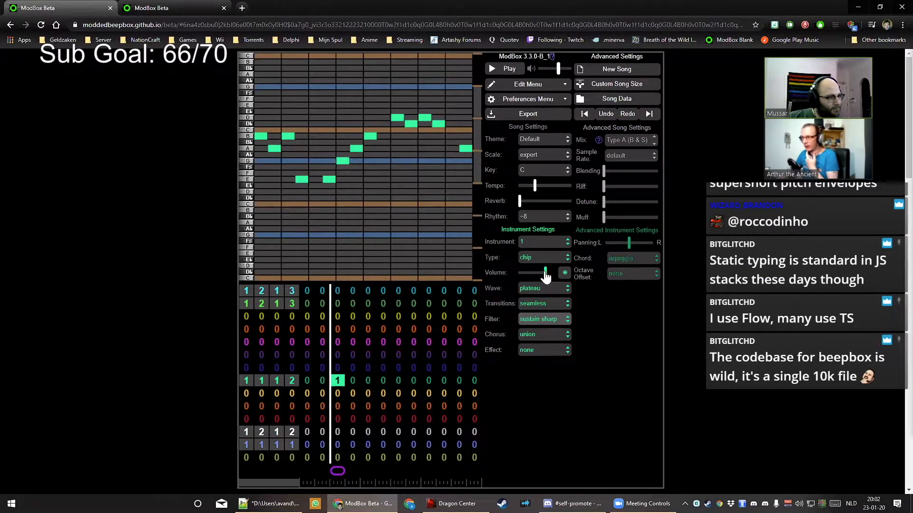
click(545, 321)
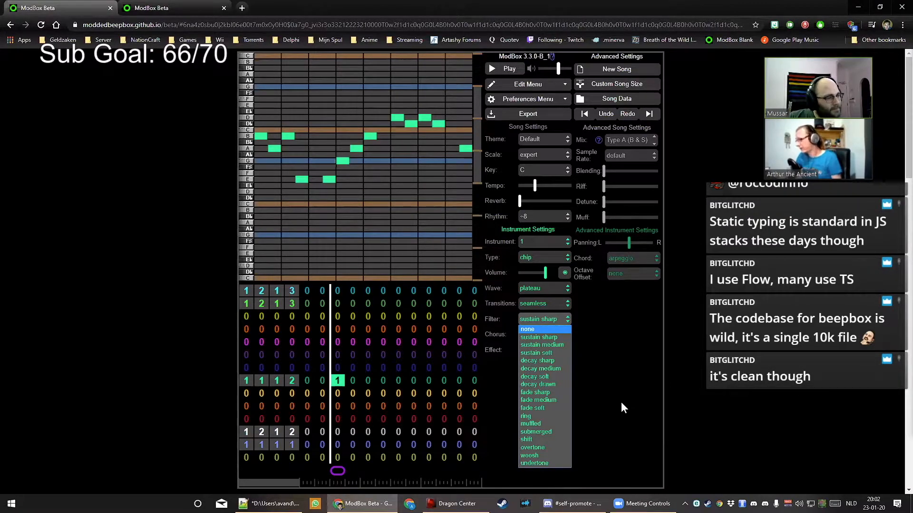
click(602, 423)
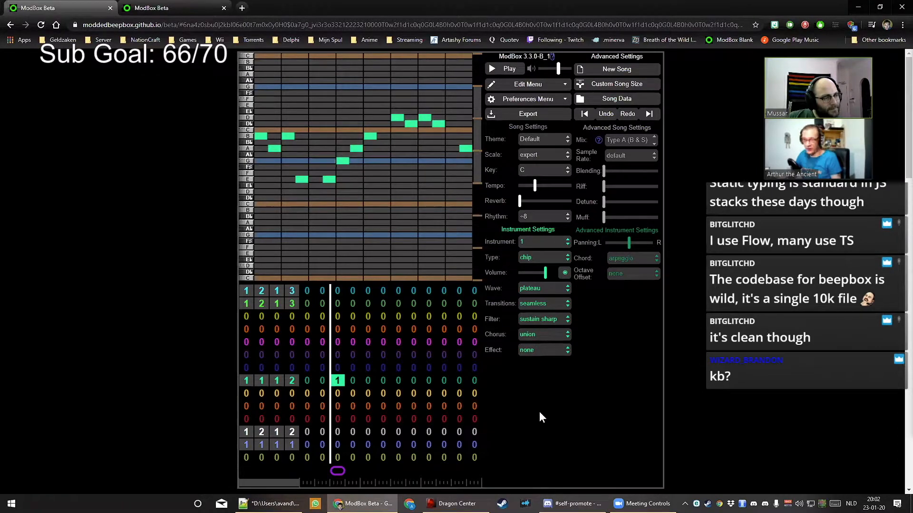
click(541, 289)
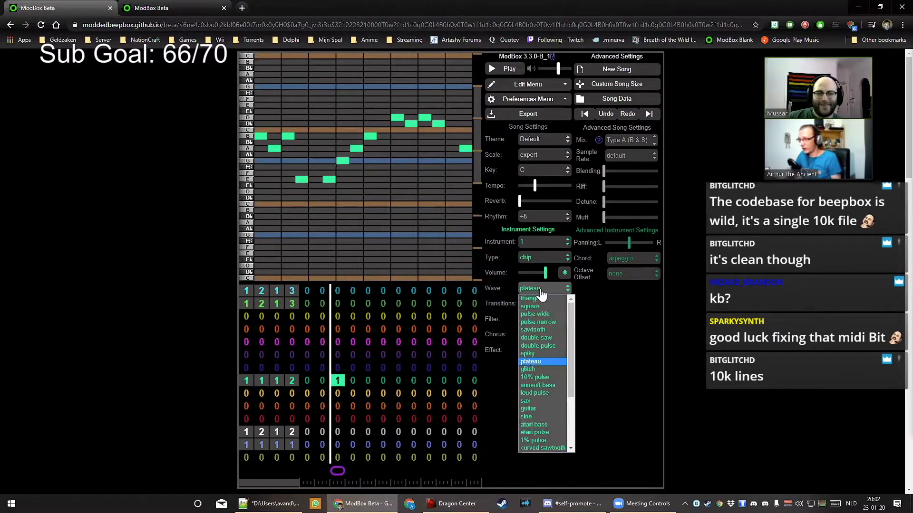
scroll(543, 370, down, 4)
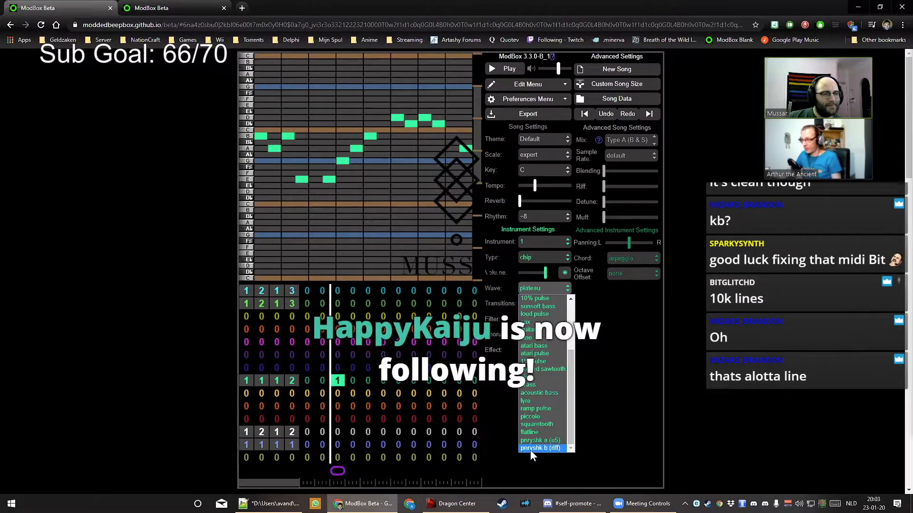
click(552, 289)
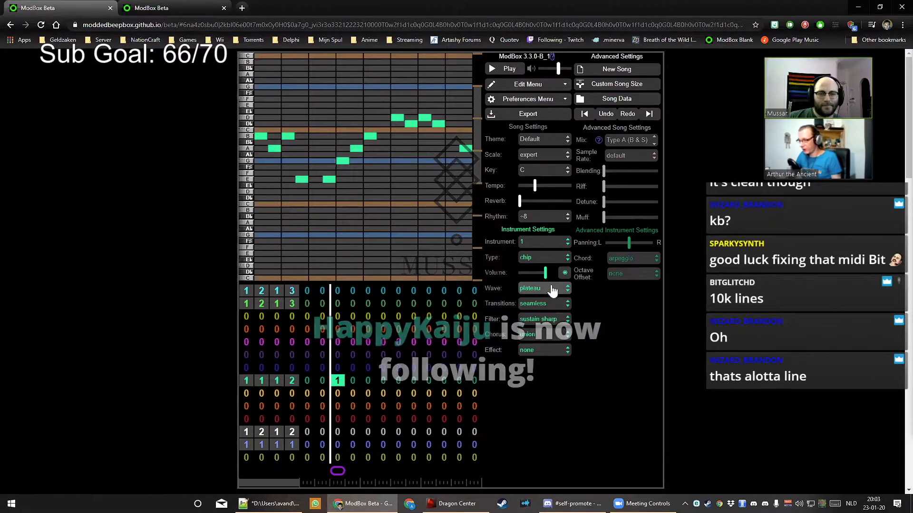
Play the song while trying shimmer, honky tonk and spinner chorus types
click(526, 336)
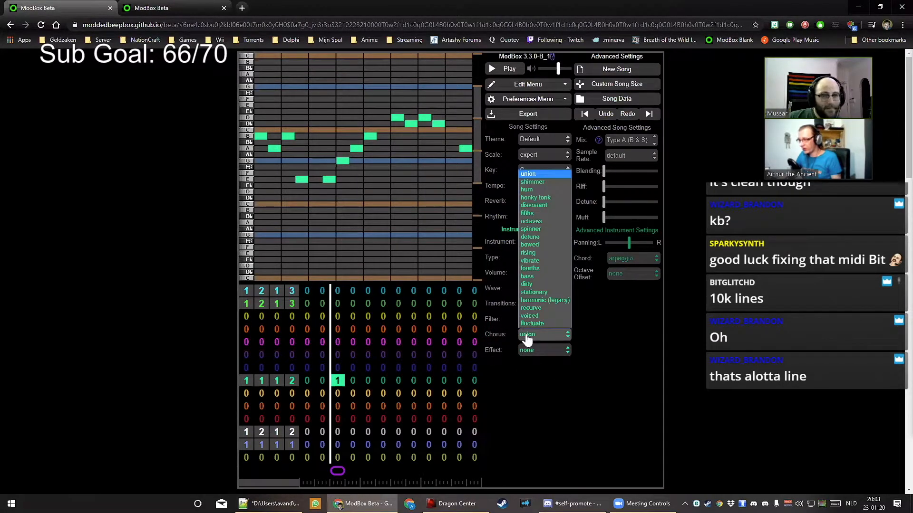
click(527, 336)
key(space)
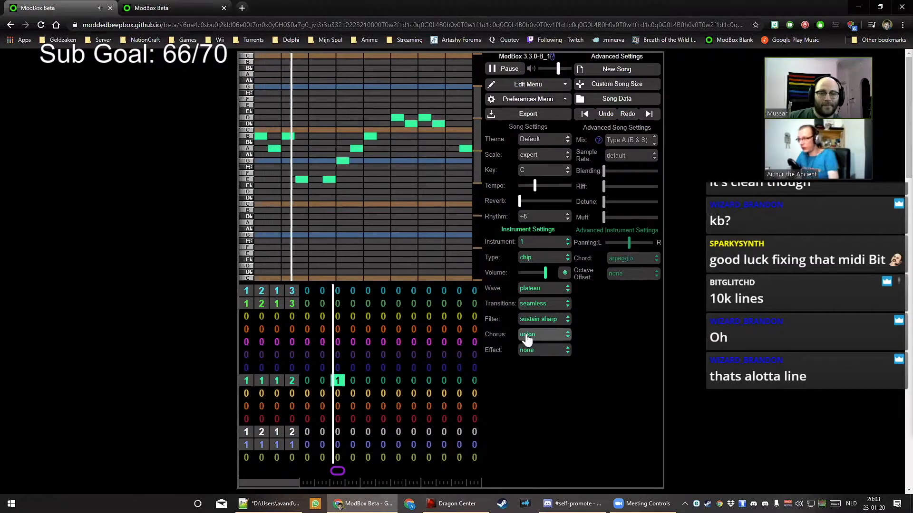
click(533, 337)
click(546, 183)
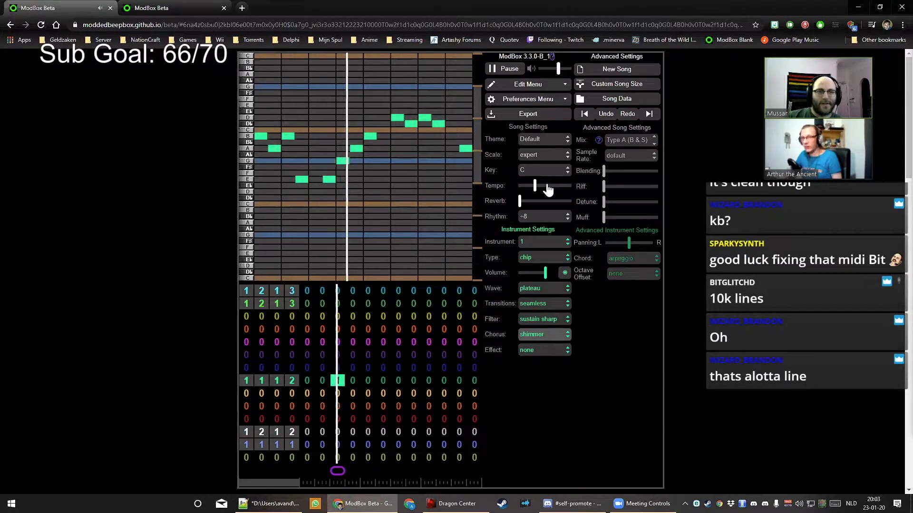
click(542, 334)
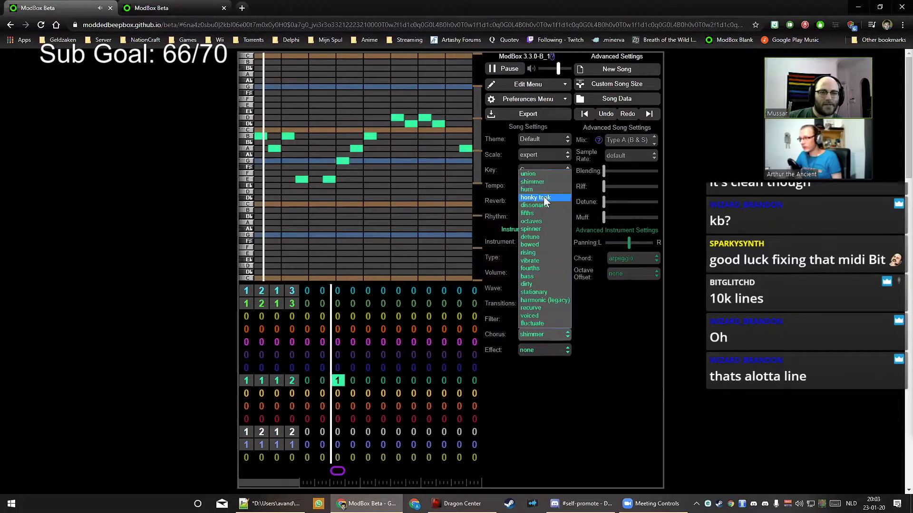
click(544, 196)
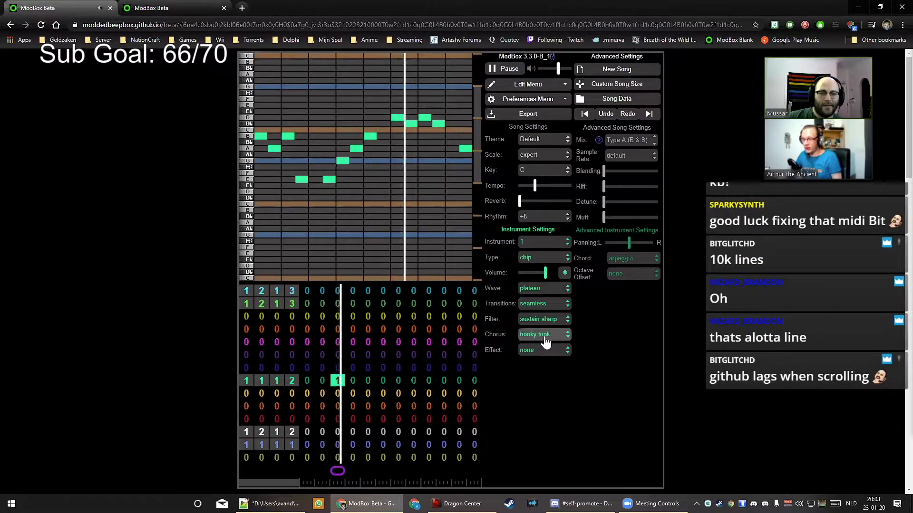
click(545, 341)
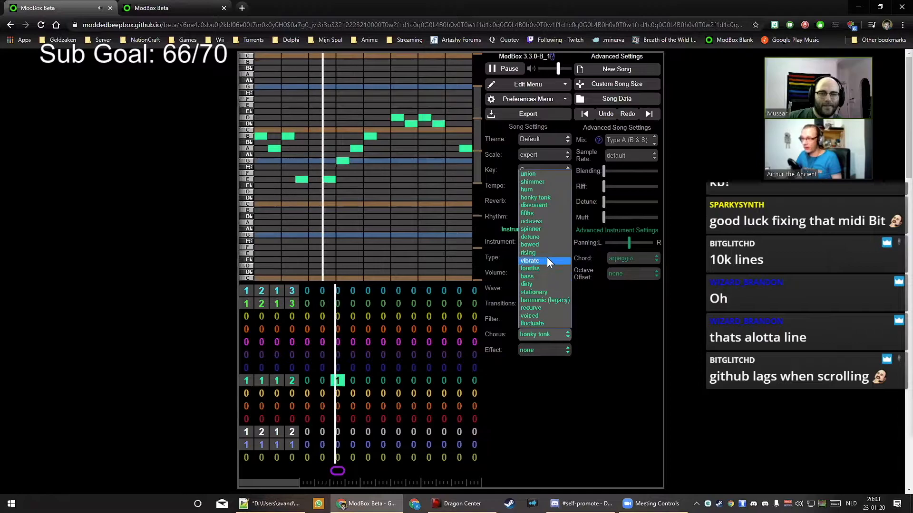
click(546, 227)
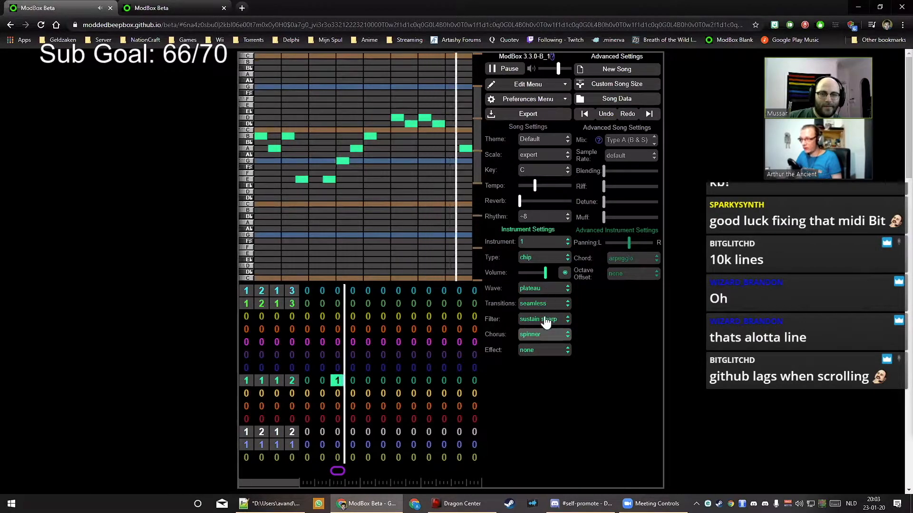
Try octaves and fluctuate chorus, ending on harmonic (legacy)
click(539, 334)
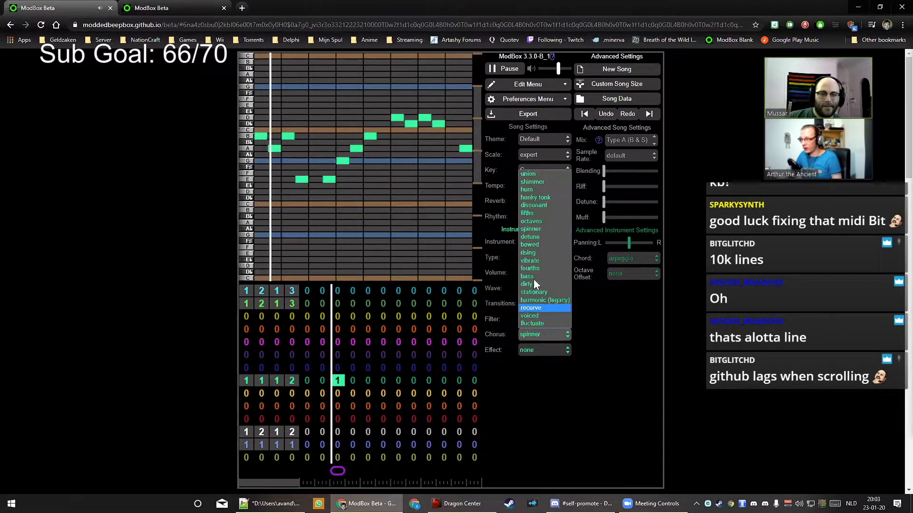
click(540, 220)
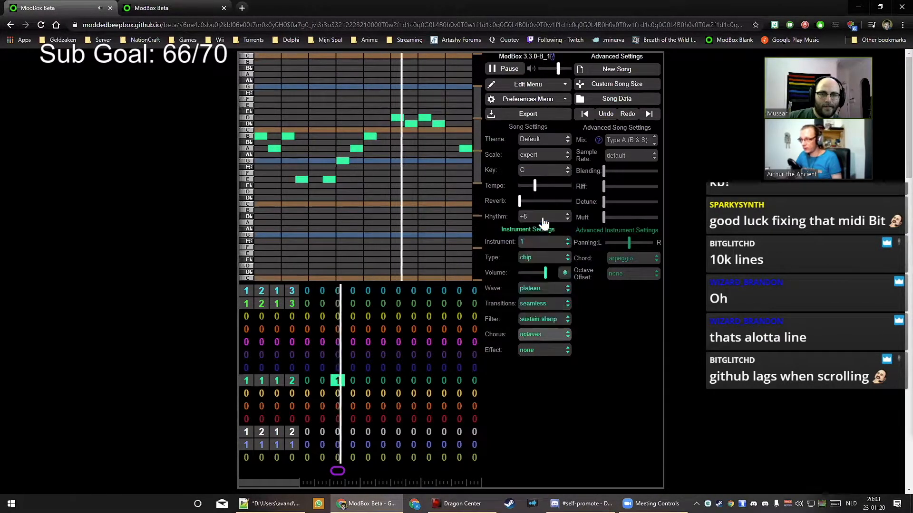
click(537, 334)
click(537, 325)
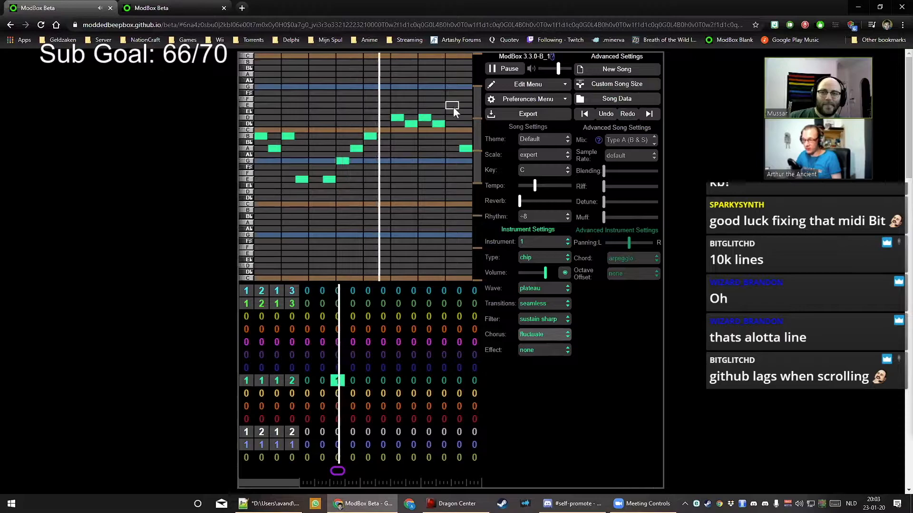
click(534, 335)
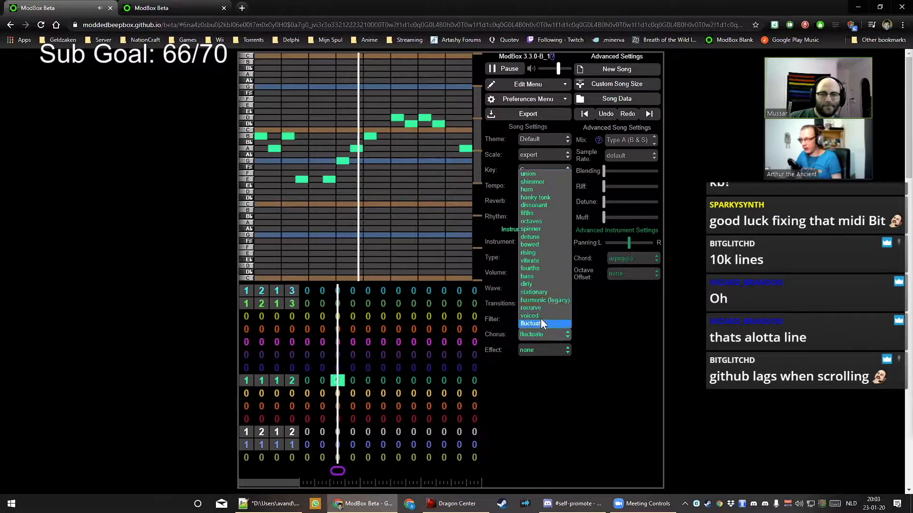
click(541, 335)
click(540, 336)
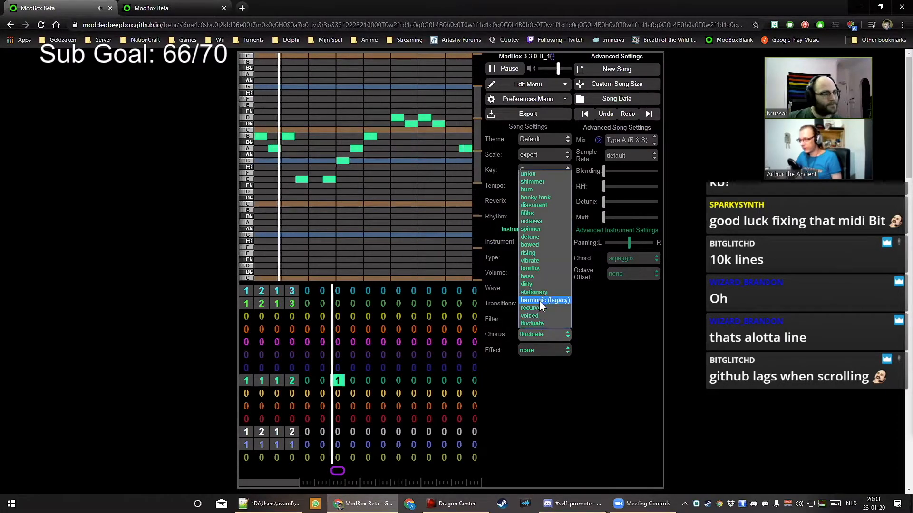
click(539, 298)
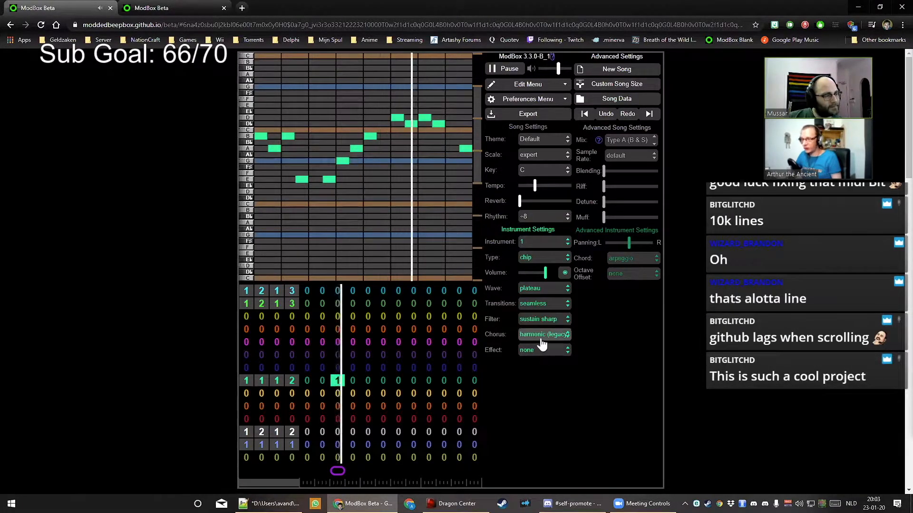
click(614, 261)
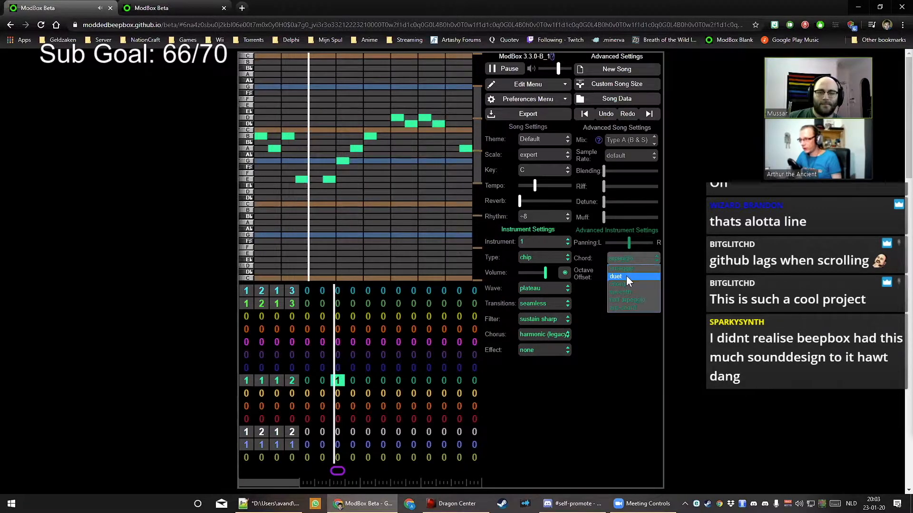
Set the chord mode to duet and add a second-voice E note at the bar start
click(626, 276)
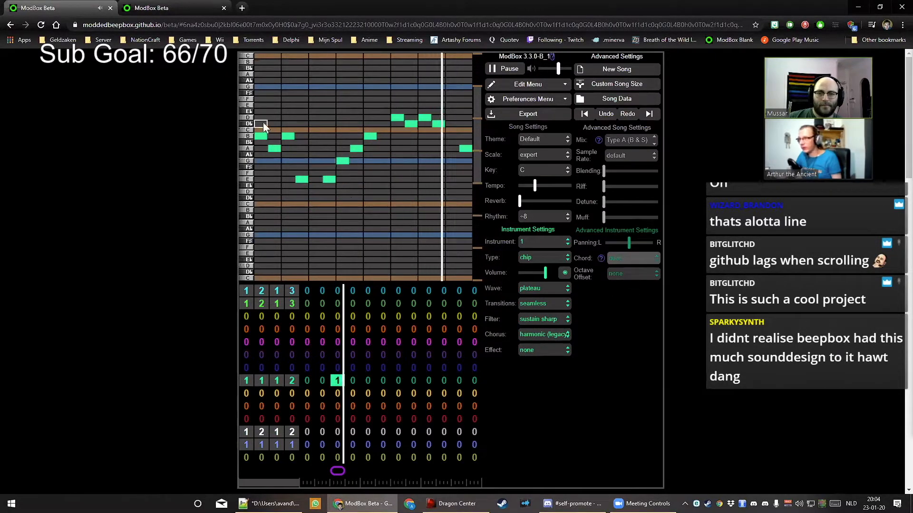
click(260, 88)
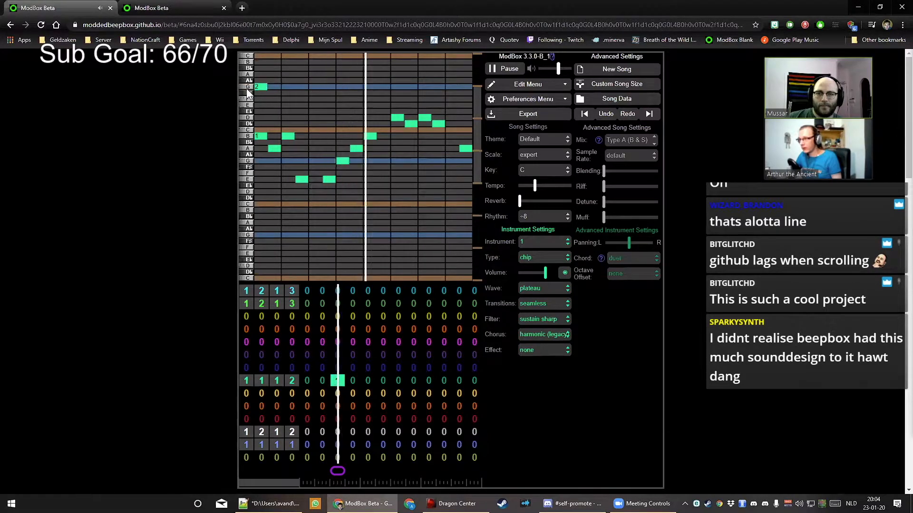
click(259, 88)
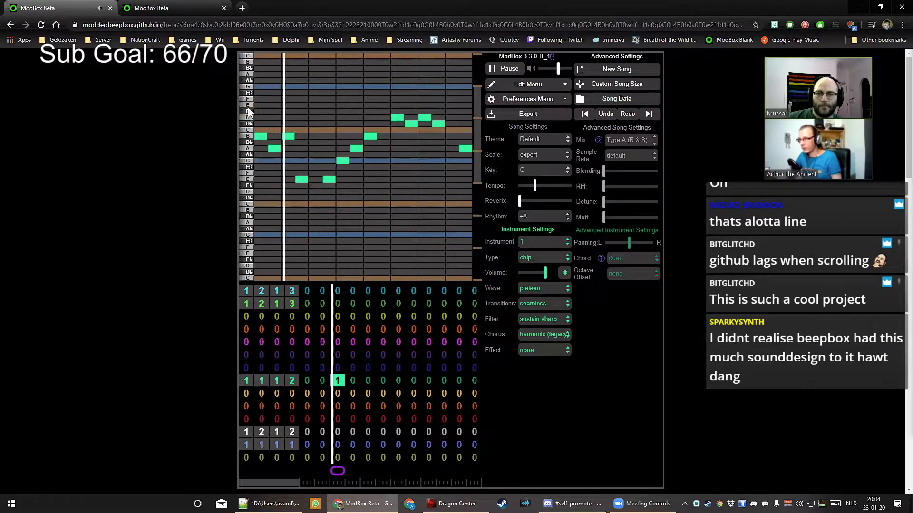
click(259, 105)
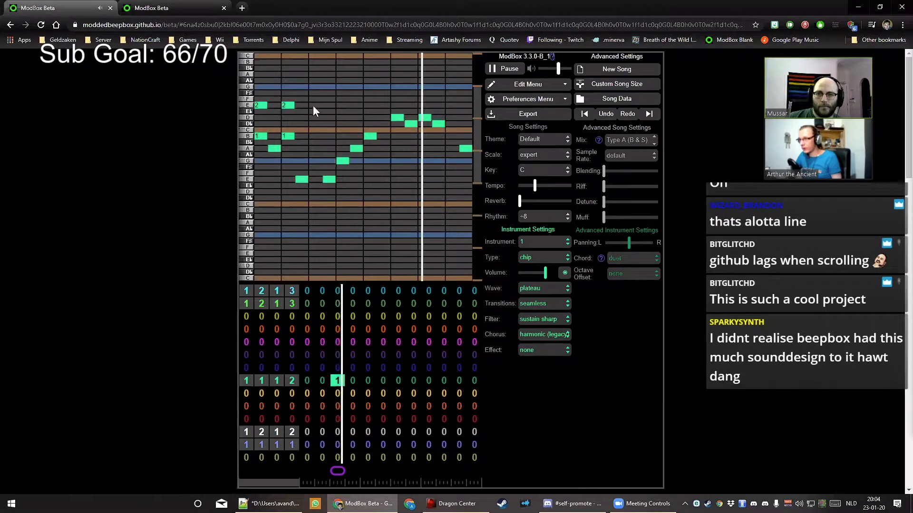
Extend the repeating E note line to the bar end and set the chorus to hum
click(299, 105)
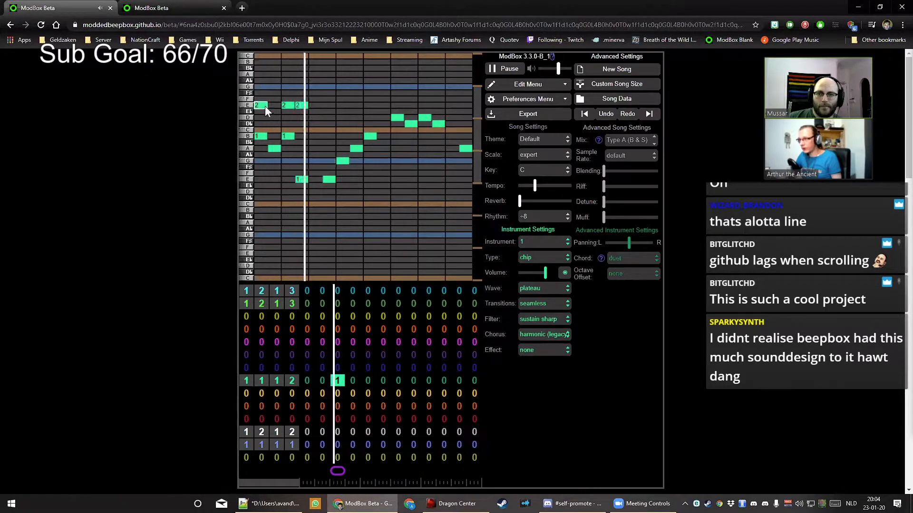
click(303, 105)
click(316, 105)
click(346, 105)
click(369, 105)
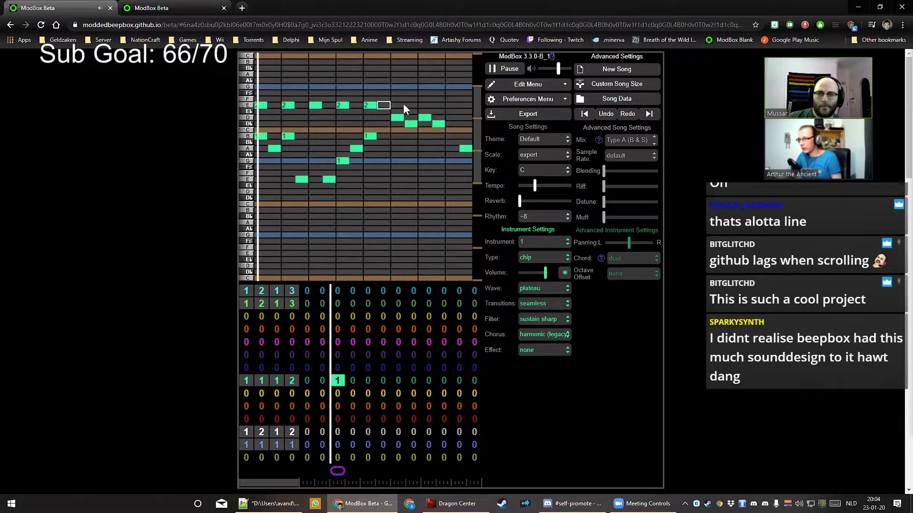
click(402, 105)
click(431, 105)
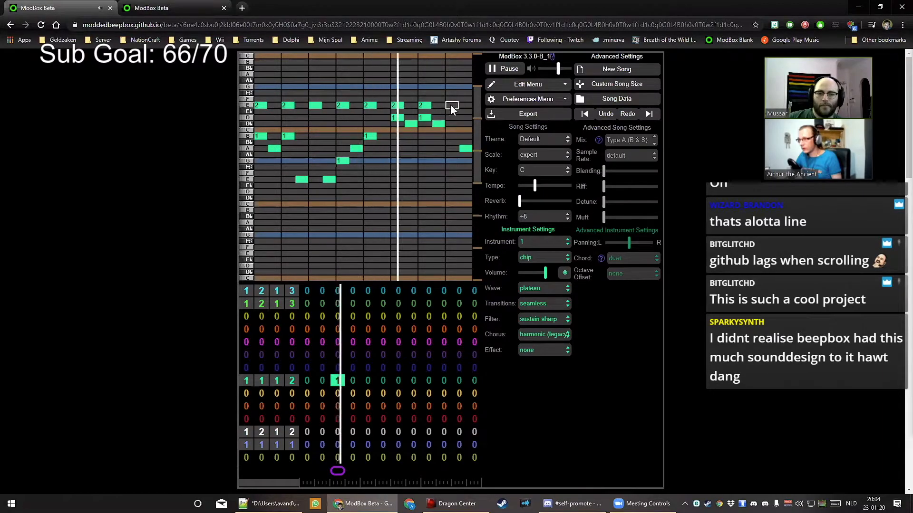
click(450, 105)
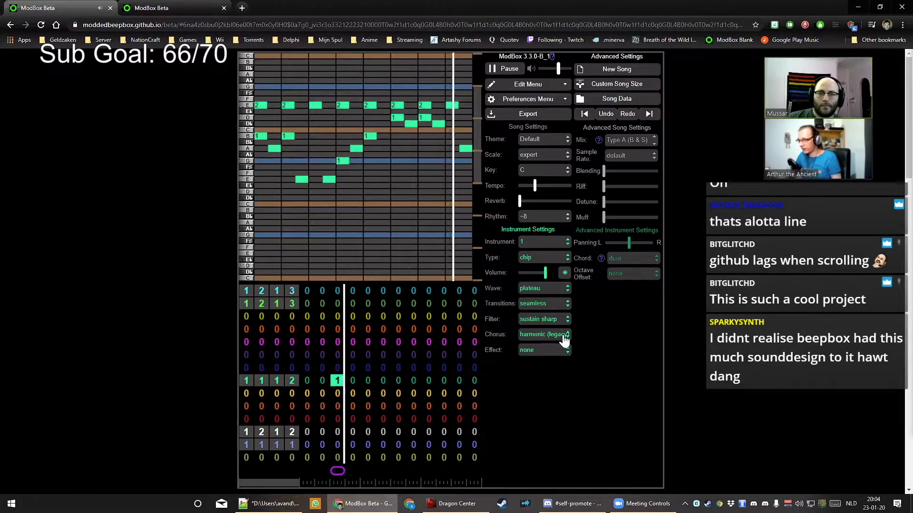
click(542, 339)
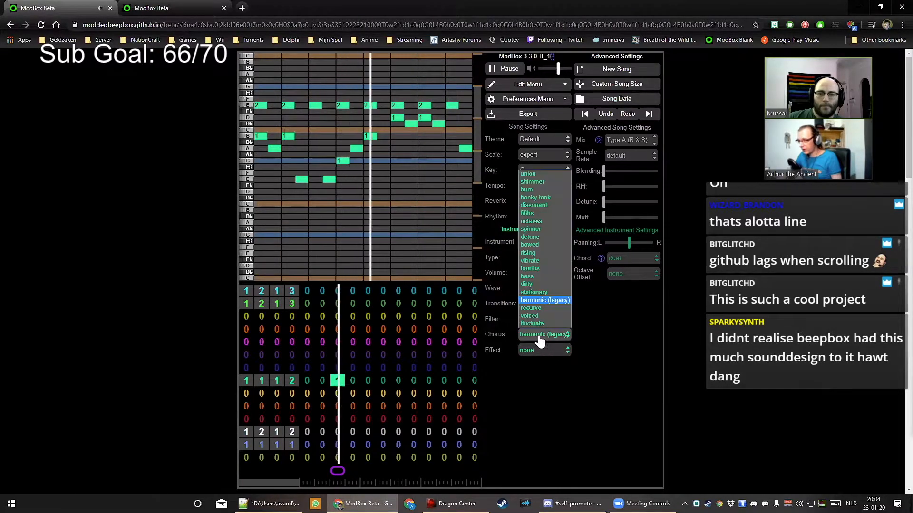
click(544, 189)
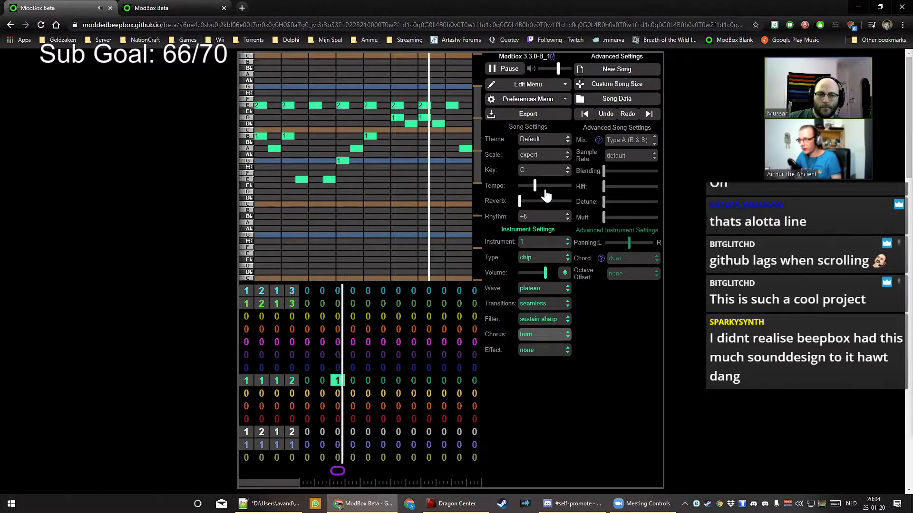
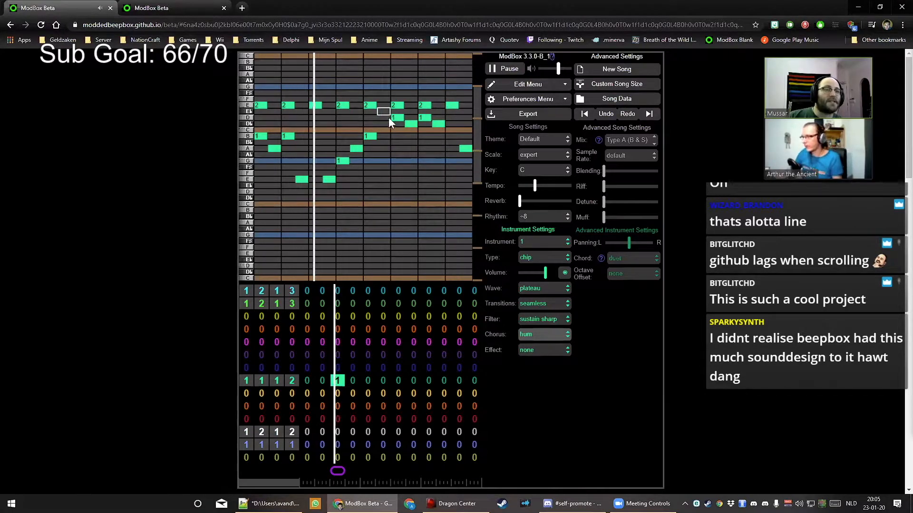
Stop the song and drop down the Wave list for chip instrument 1
click(502, 68)
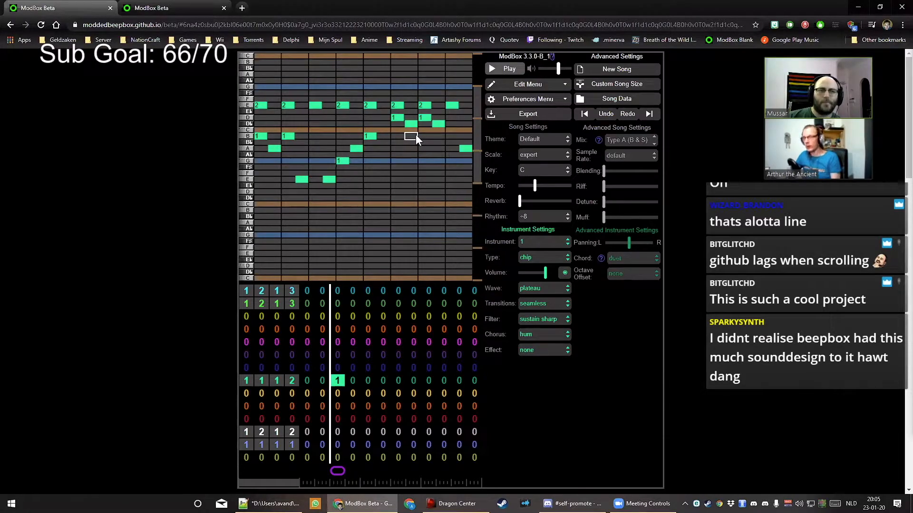
click(542, 288)
scroll(545, 390, down, 2)
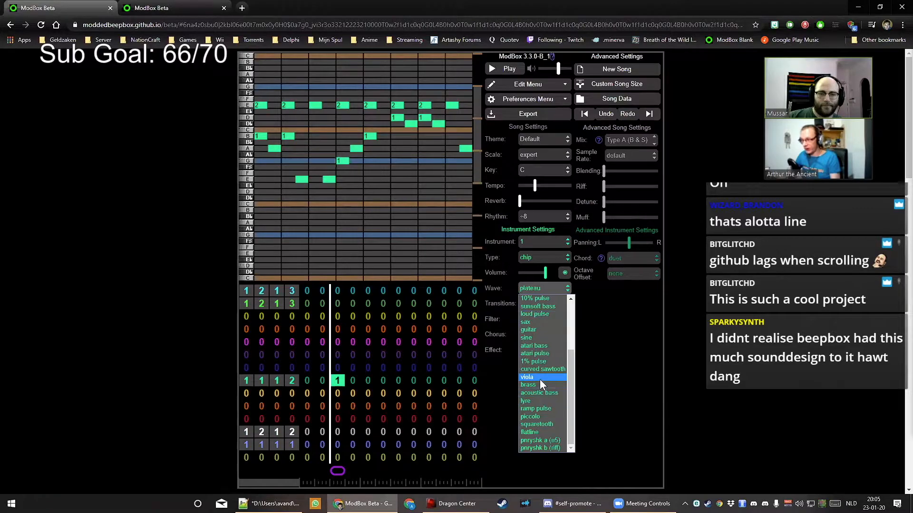
Set the wave to viola and the filter to sustain soft, then preview the sound
click(540, 378)
click(545, 325)
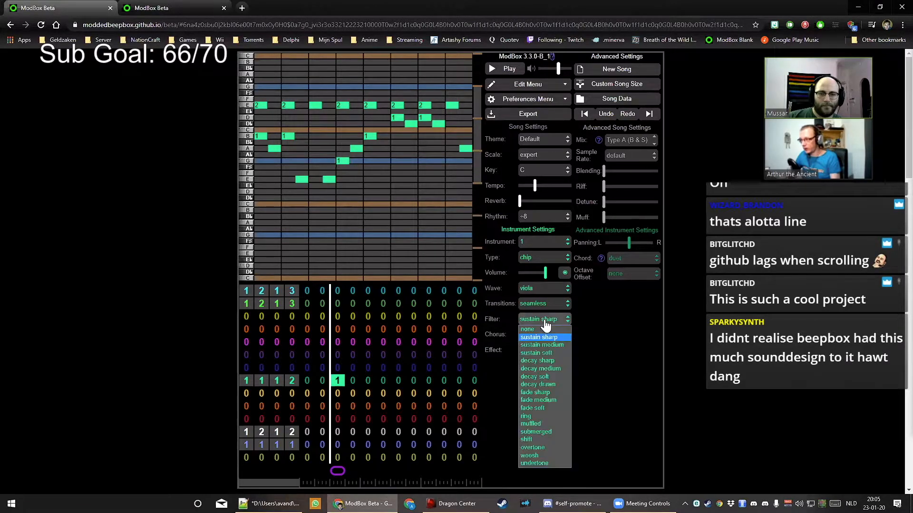
click(550, 353)
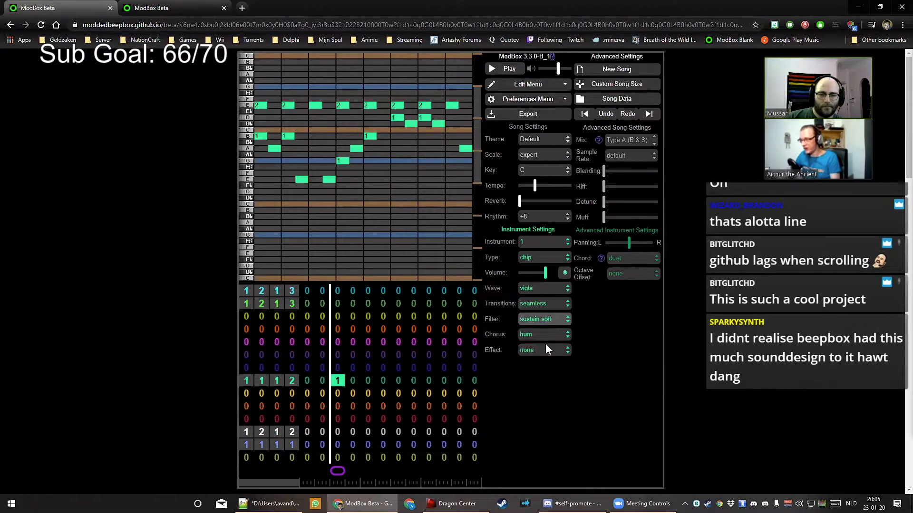
key(space)
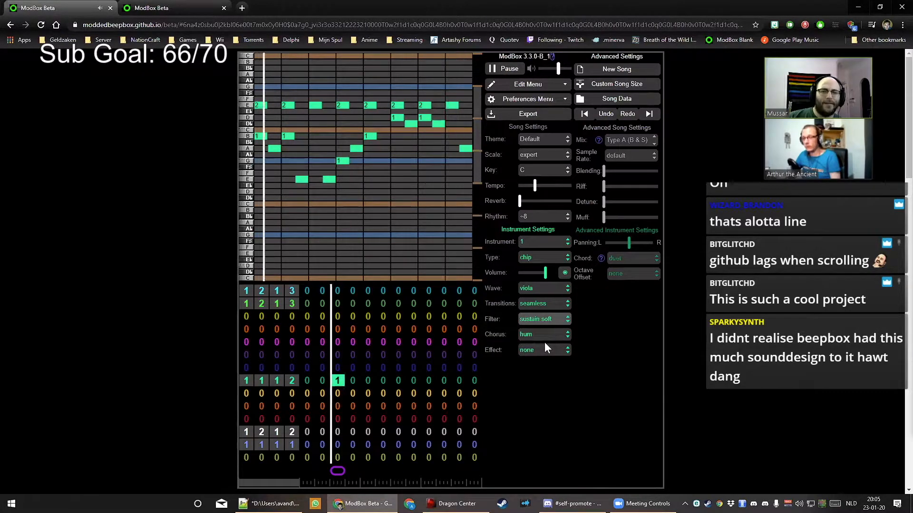
key(space)
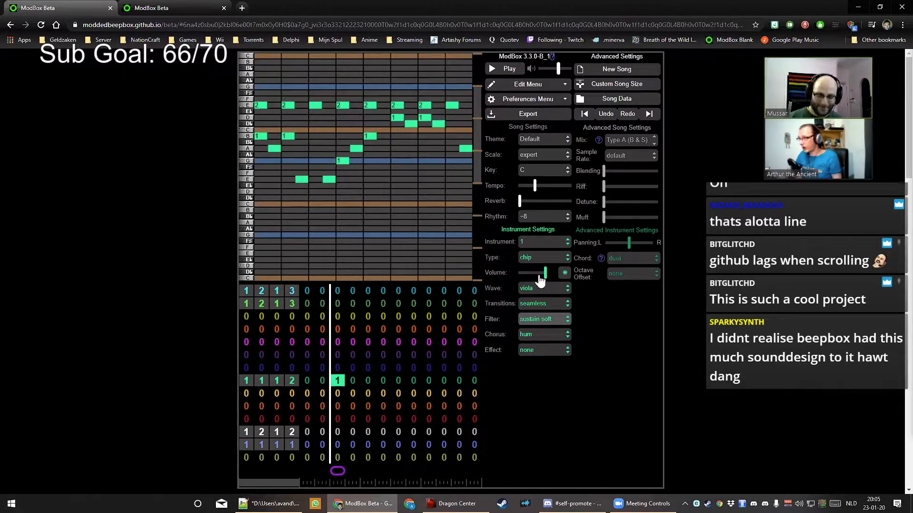
Audition the vibrato light, vibrato heavy and alien effects during playback
click(542, 356)
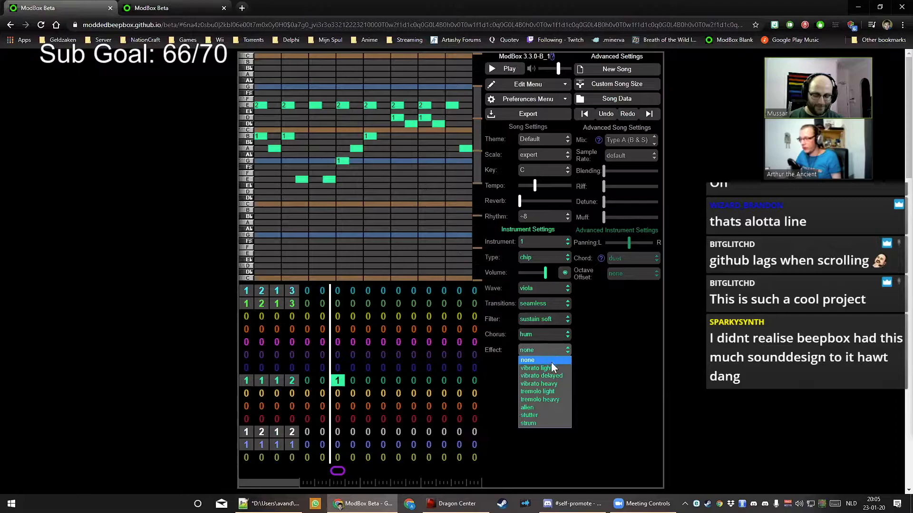
click(550, 368)
key(space)
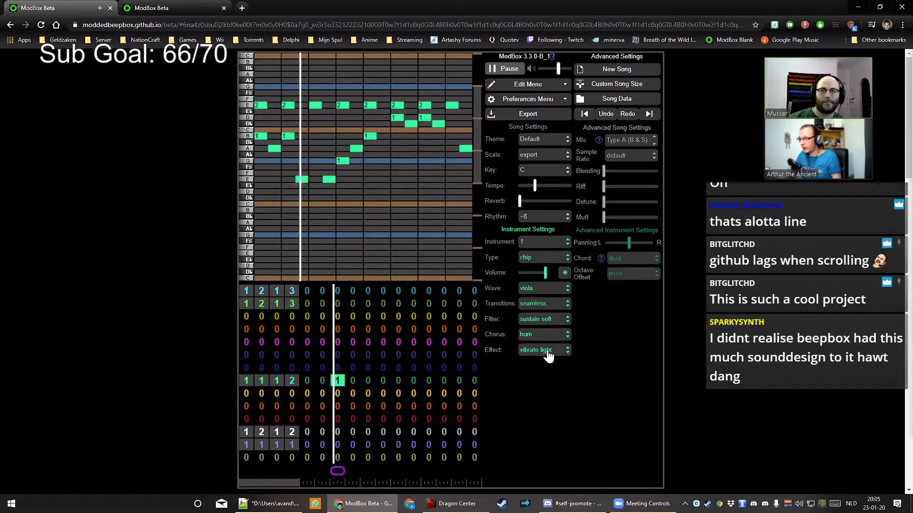
click(547, 353)
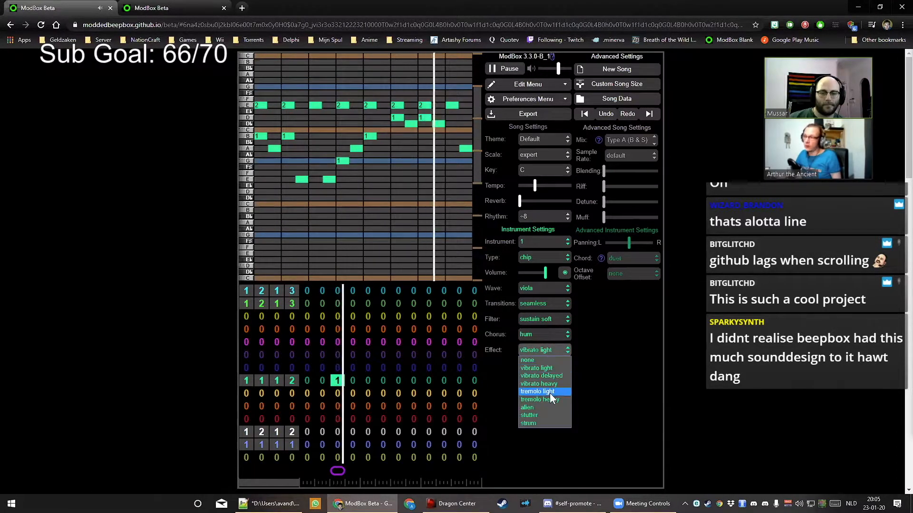
click(538, 384)
click(545, 351)
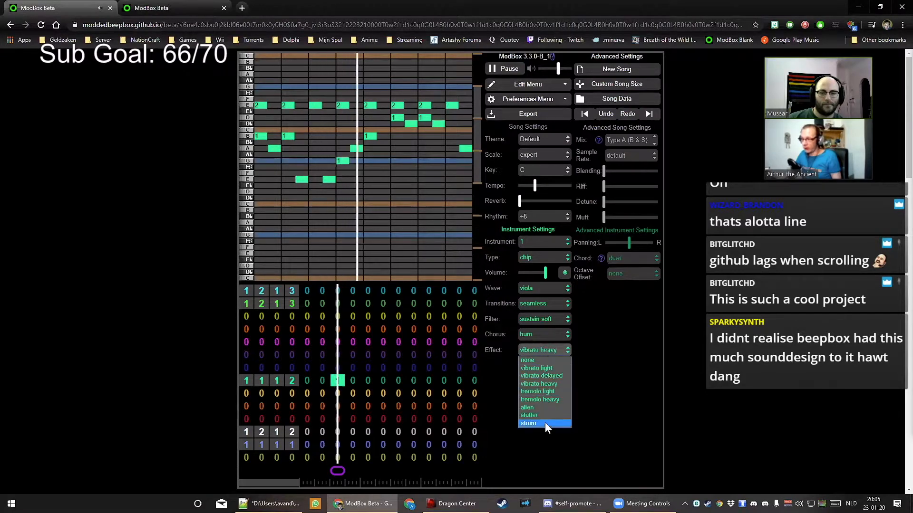
click(545, 407)
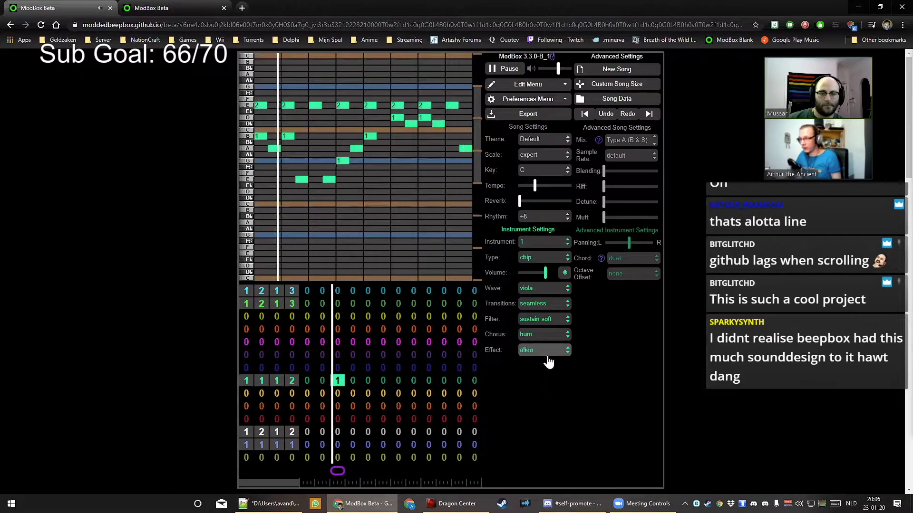
click(504, 69)
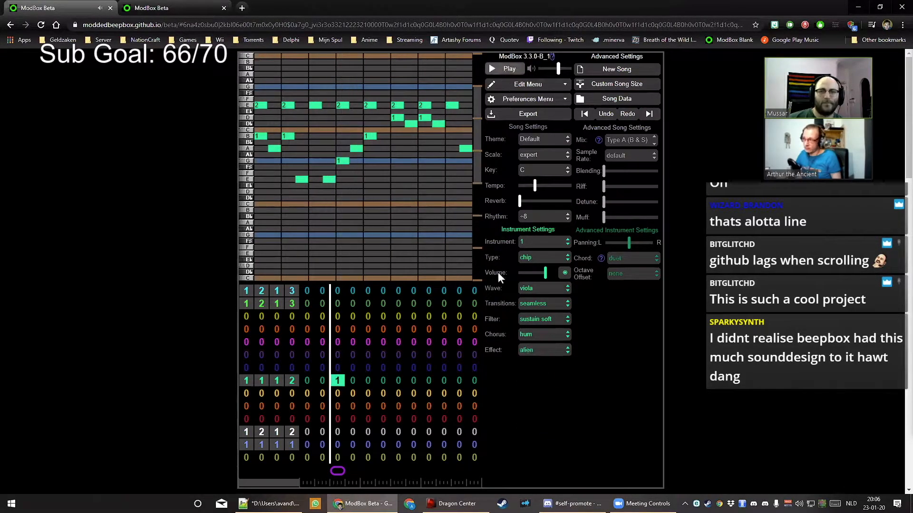
Settle on the stutter effect and leave the reverb at zero
click(536, 351)
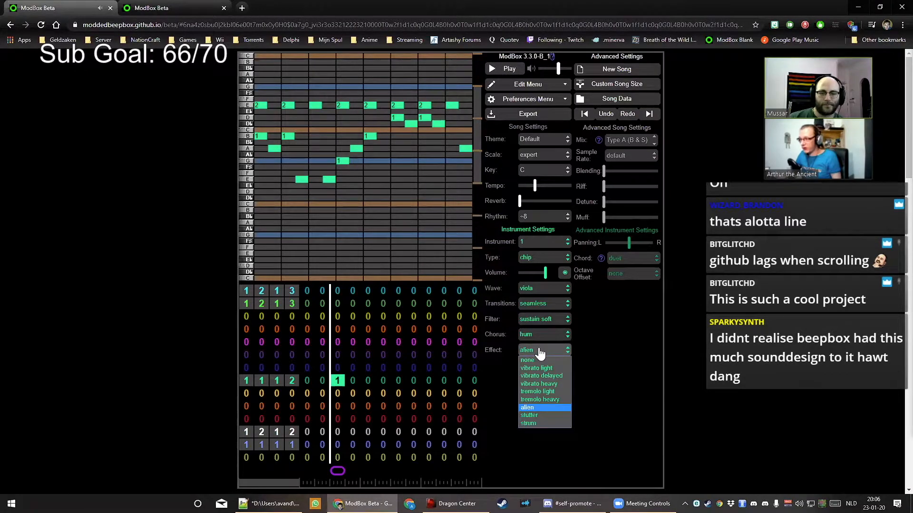
click(533, 415)
click(509, 69)
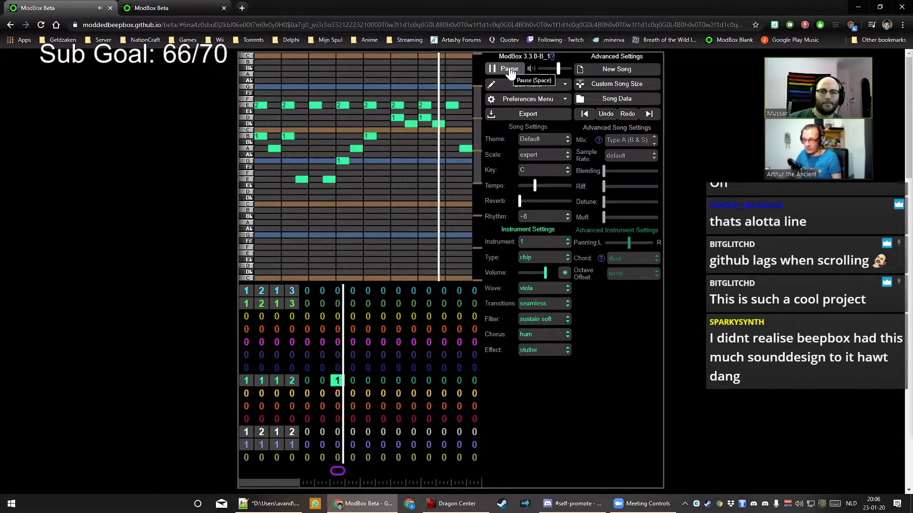
click(509, 69)
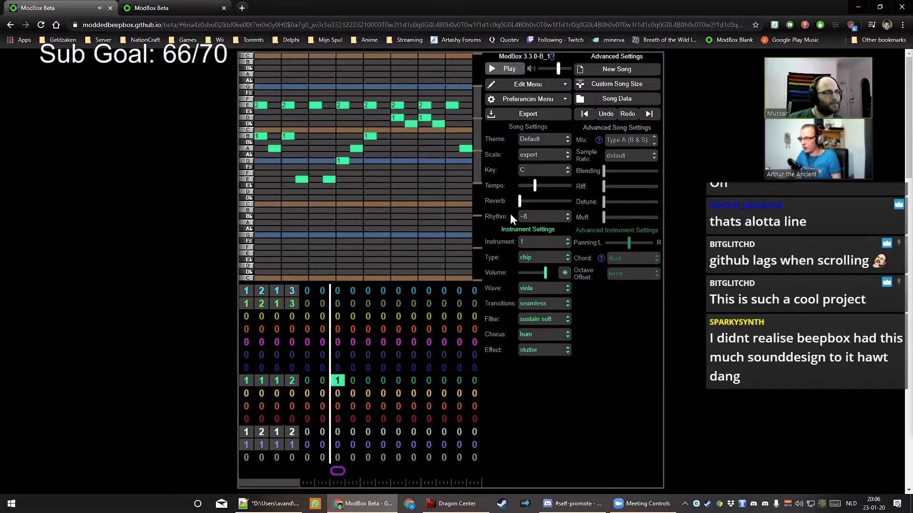
click(545, 351)
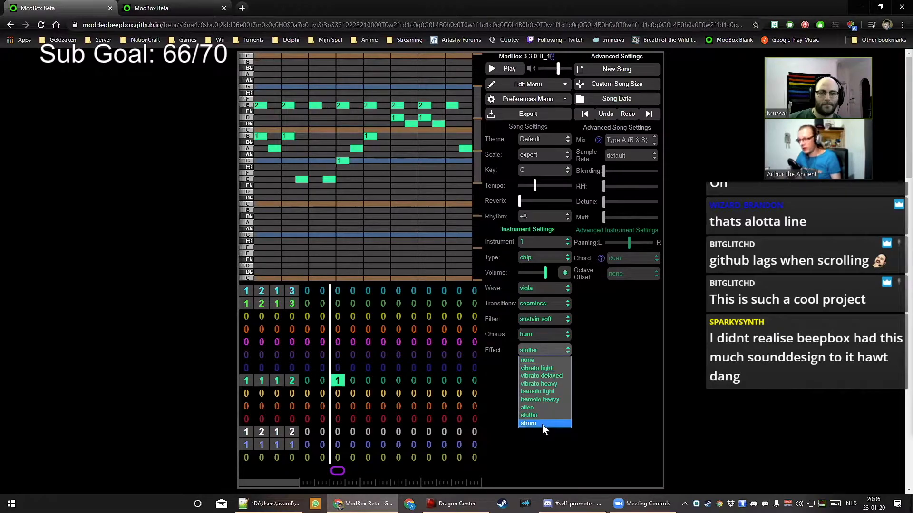
click(545, 350)
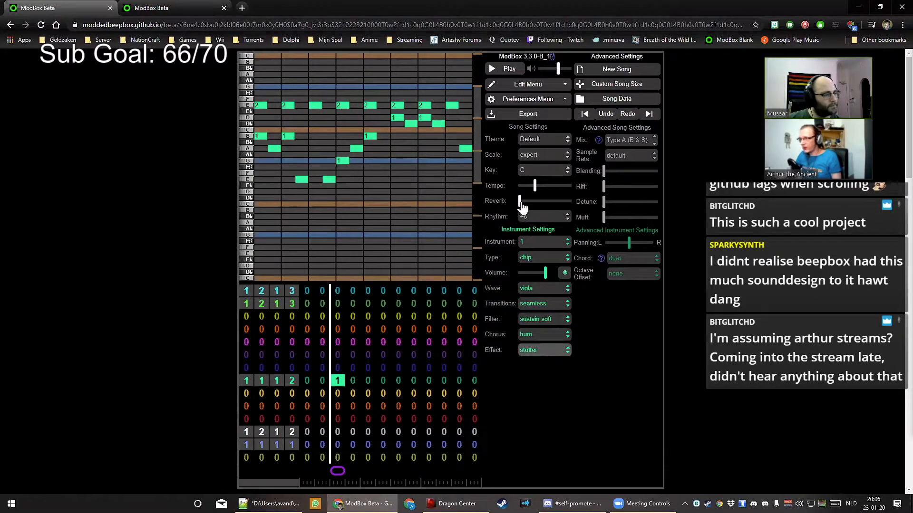
mouse_move(520, 203)
mouse_down()
mouse_move(562, 202)
mouse_move(517, 211)
mouse_up()
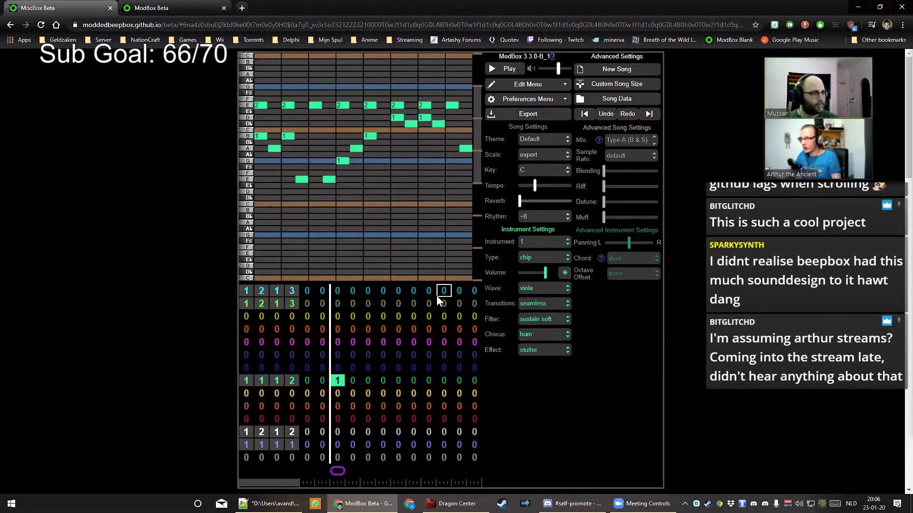
Start a new pattern in the green channel's next bar with a long G note
click(355, 381)
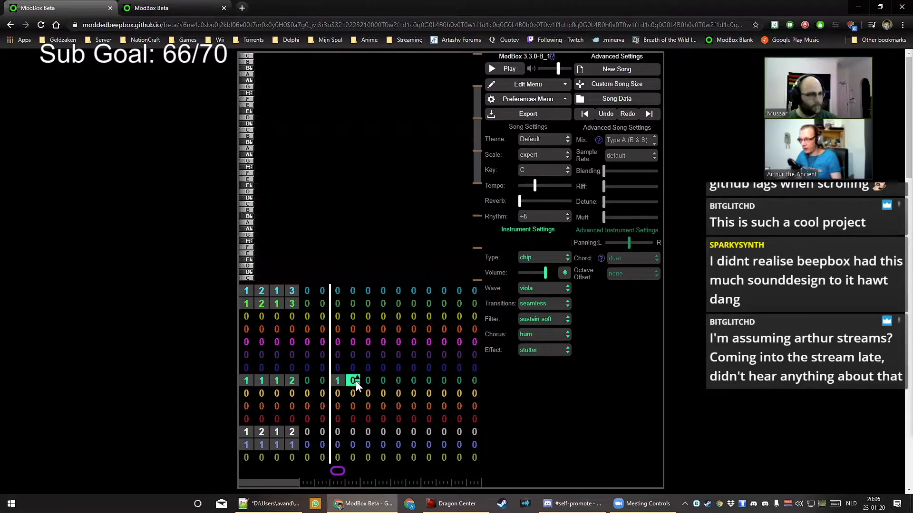
text(2)
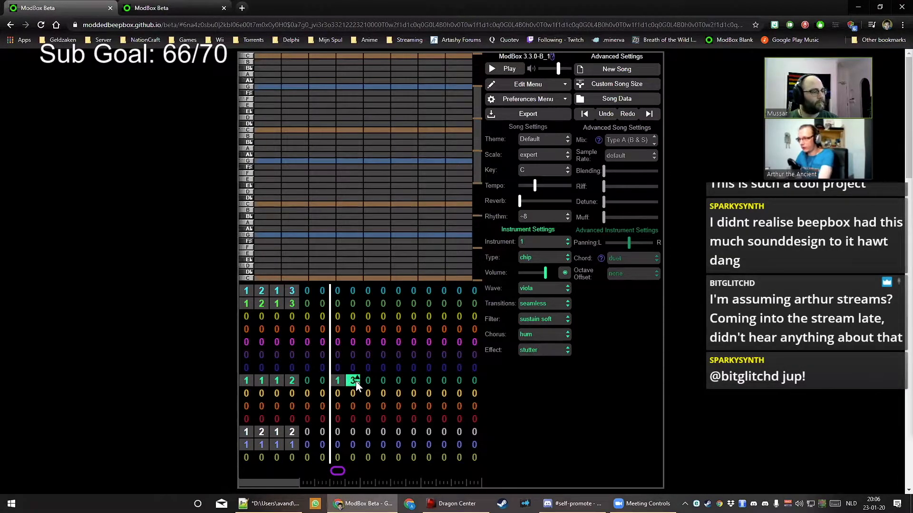
text(3)
click(262, 161)
drag(262, 161, 308, 159)
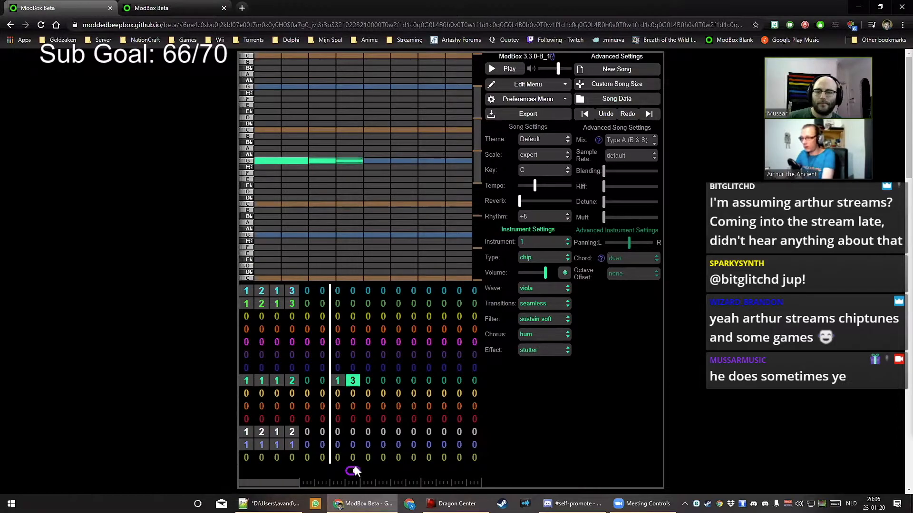
key(space)
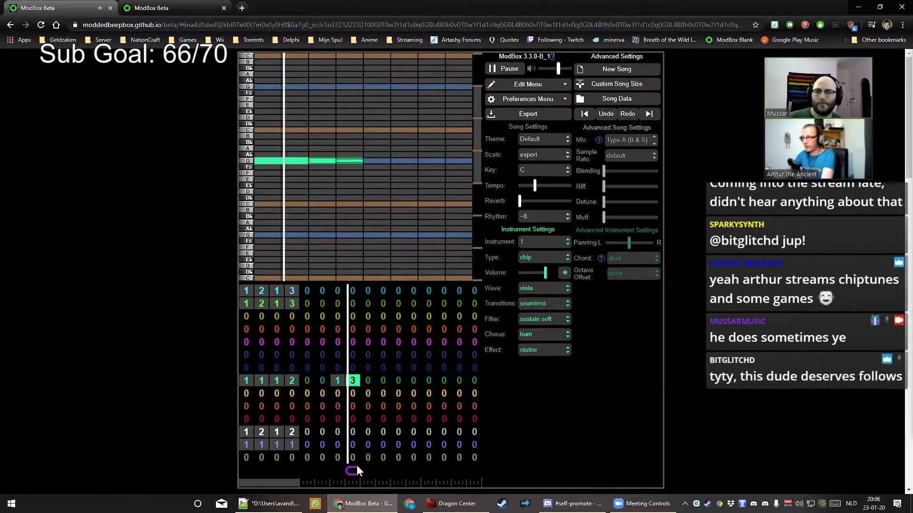
Remove the instrument effect and shorten the G note to a single cell
click(530, 351)
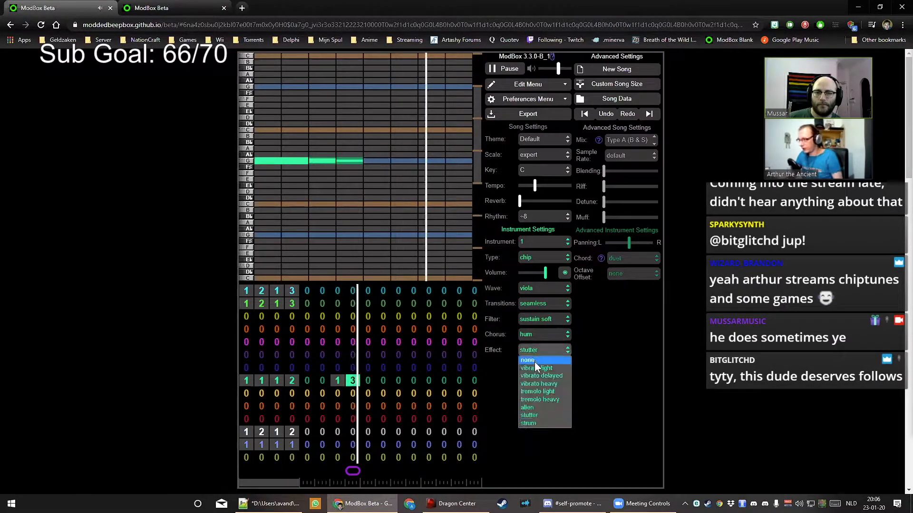
click(528, 360)
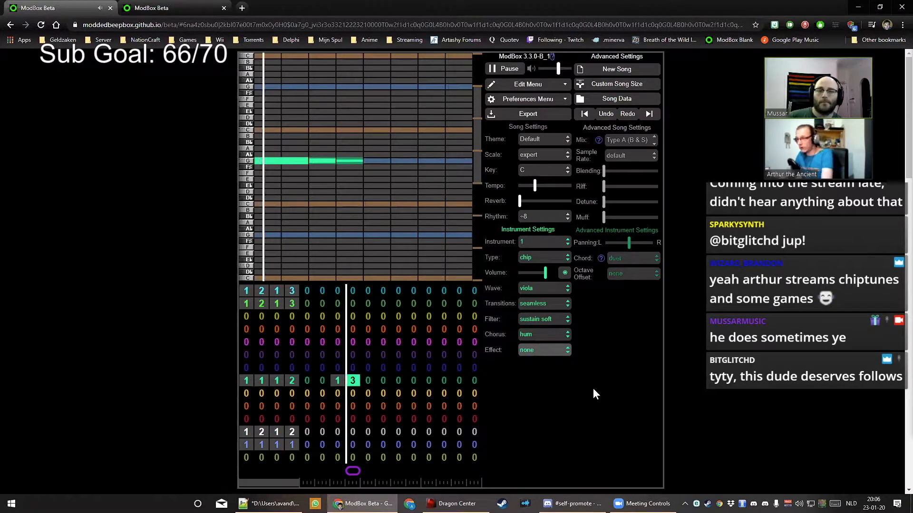
key(space)
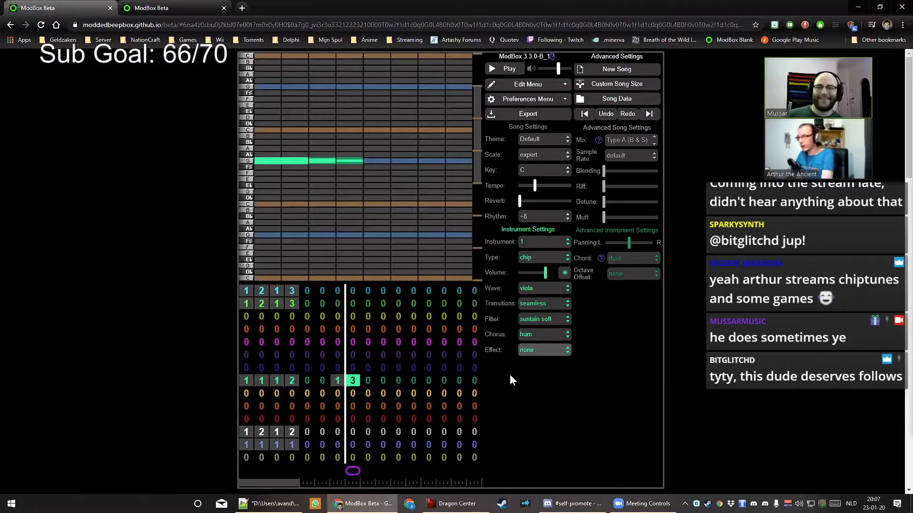
drag(303, 162, 278, 165)
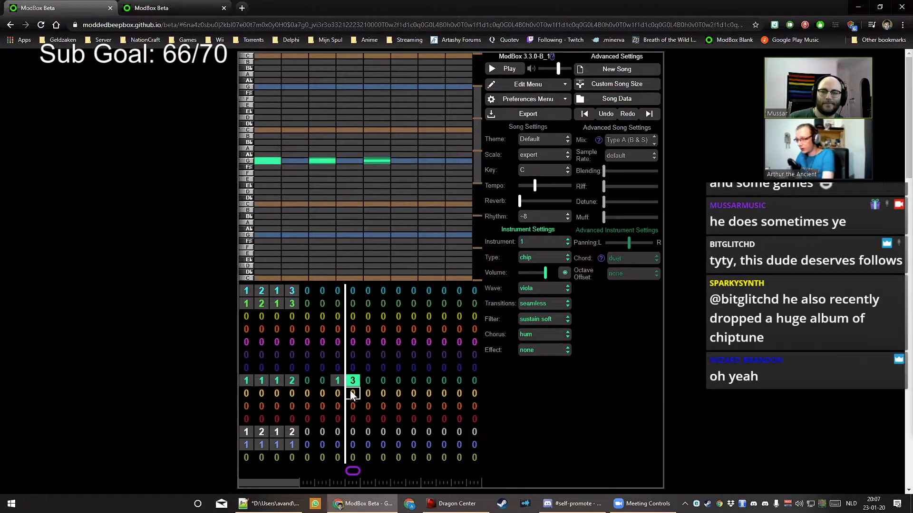
Set the channel above to pattern 3 in this bar, then return to the green pattern
key(Up)
key(3)
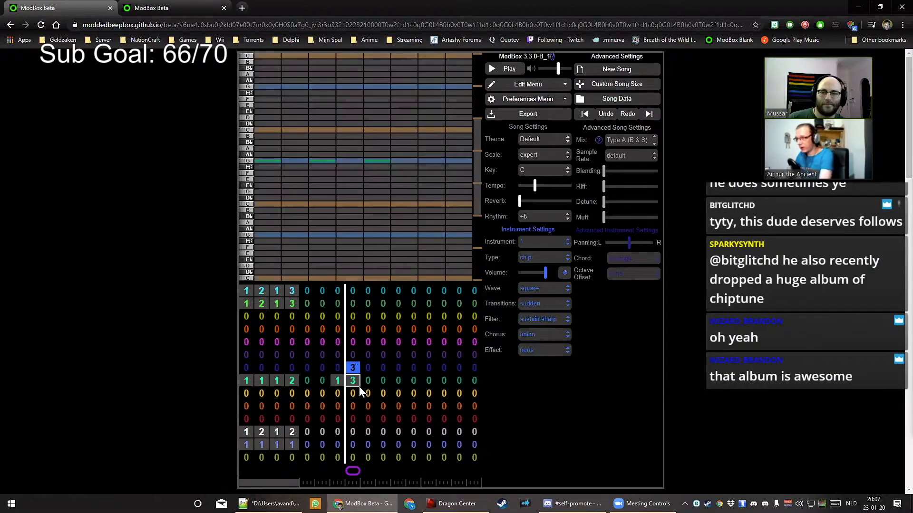
click(362, 385)
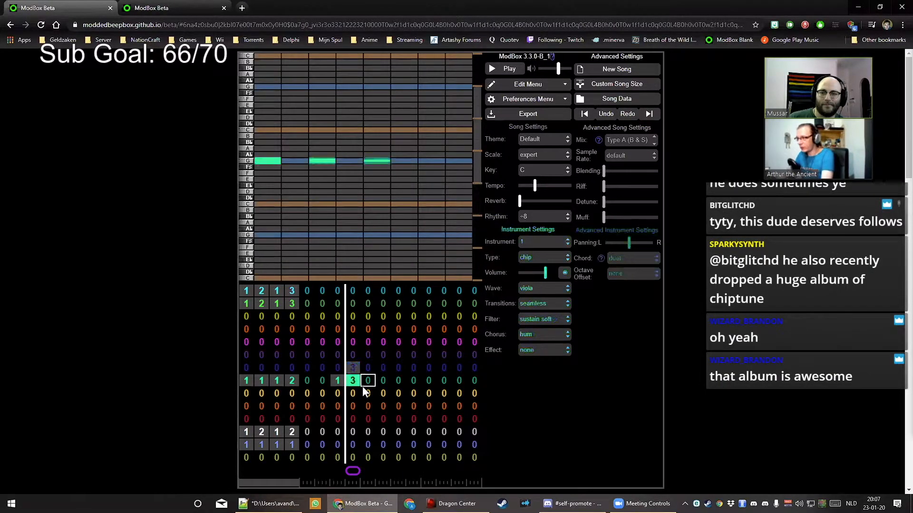
Give the instrument square wave, sustain sharp filter, union chorus and sudden transitions
click(543, 289)
click(543, 299)
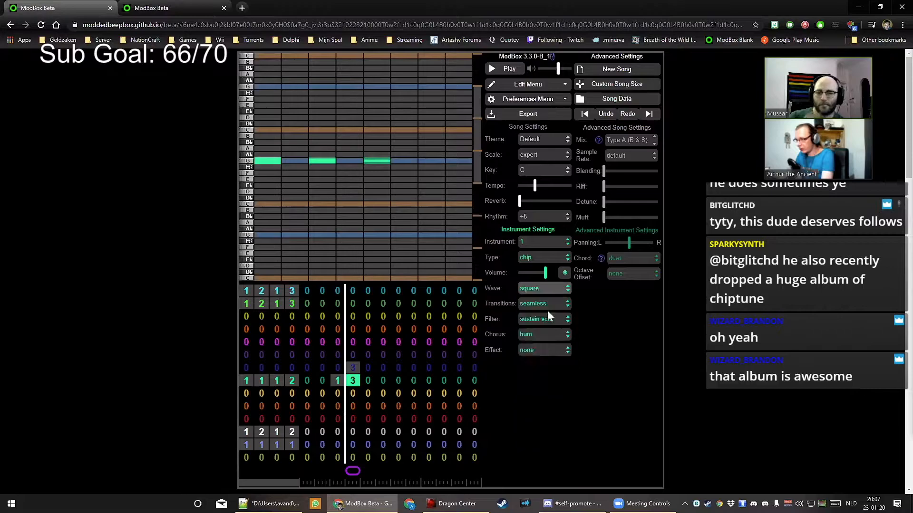
click(547, 319)
click(555, 340)
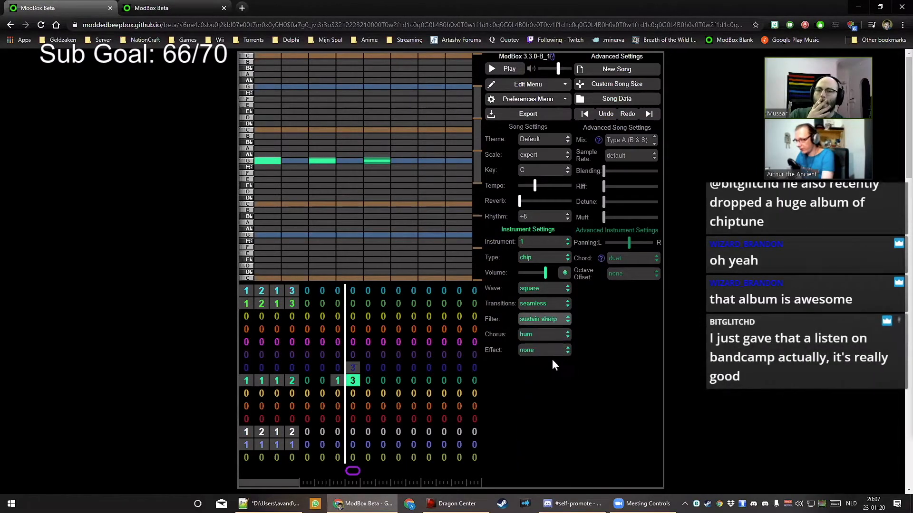
click(545, 334)
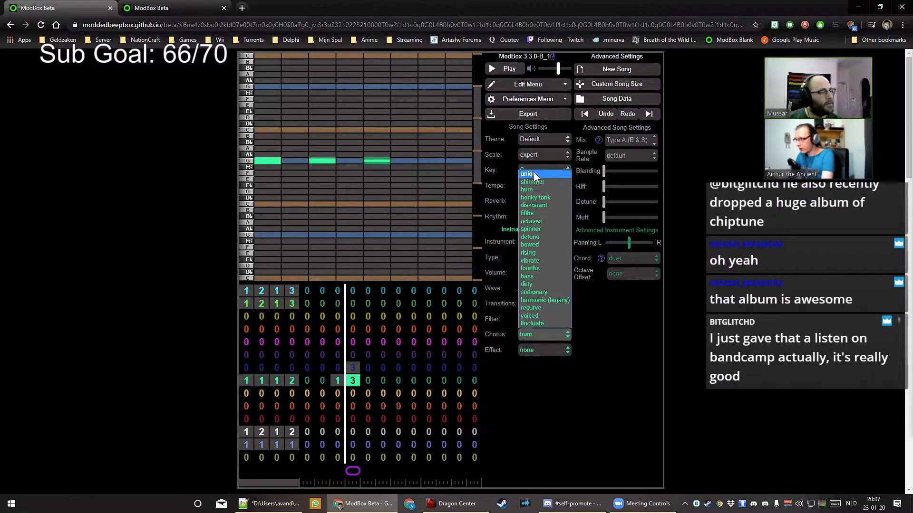
click(534, 173)
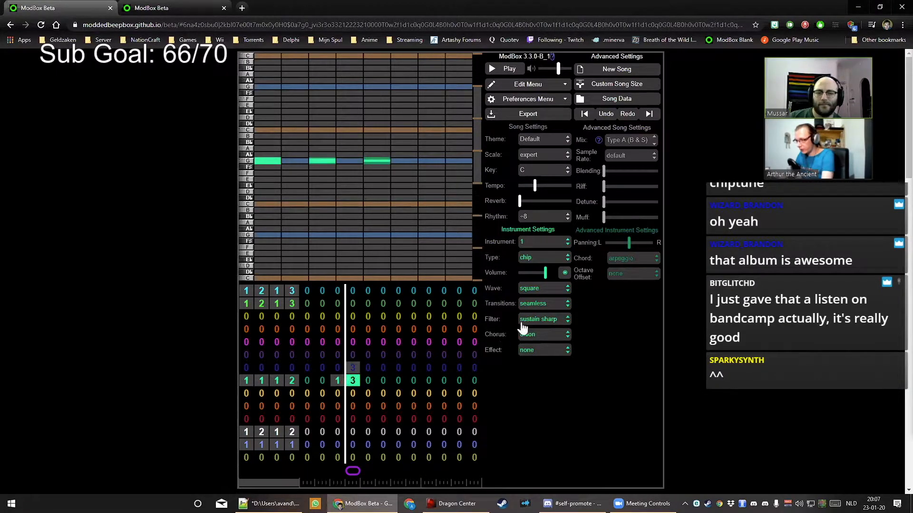
click(545, 305)
click(546, 320)
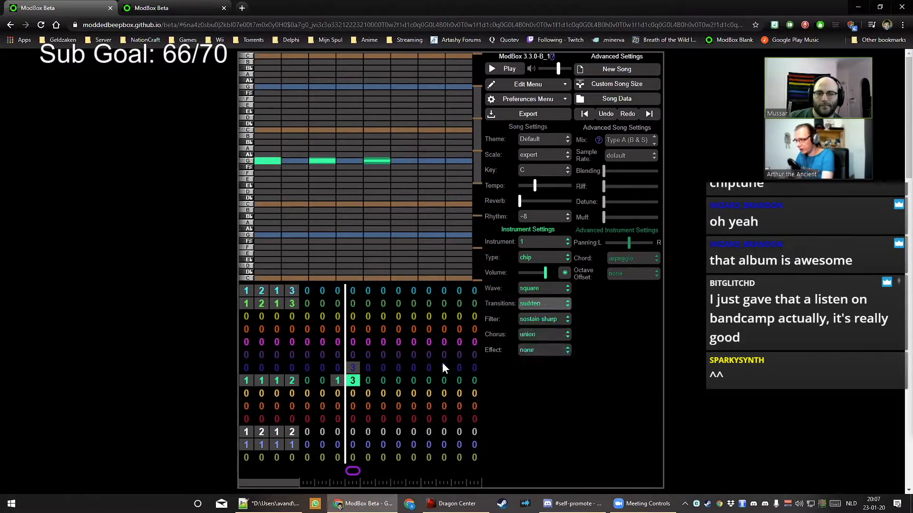
Put pattern 3 into the other channel's bar and select it for editing
click(352, 367)
click(355, 380)
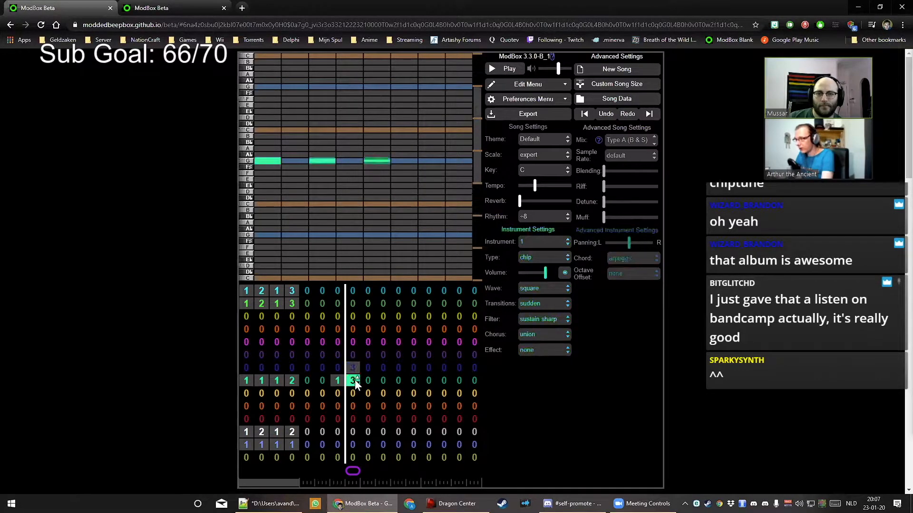
click(354, 367)
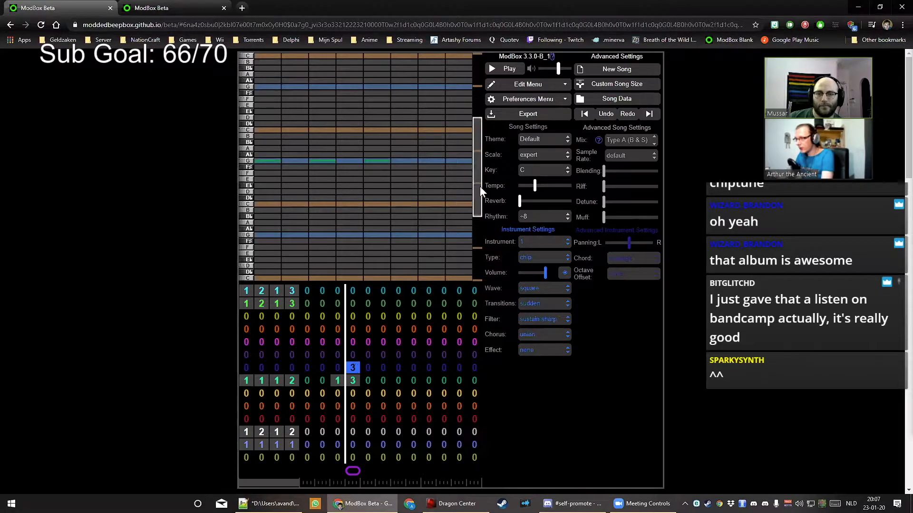
Show the blue pattern 3 notes and stretch its three G-row notes longer
drag(480, 171, 474, 144)
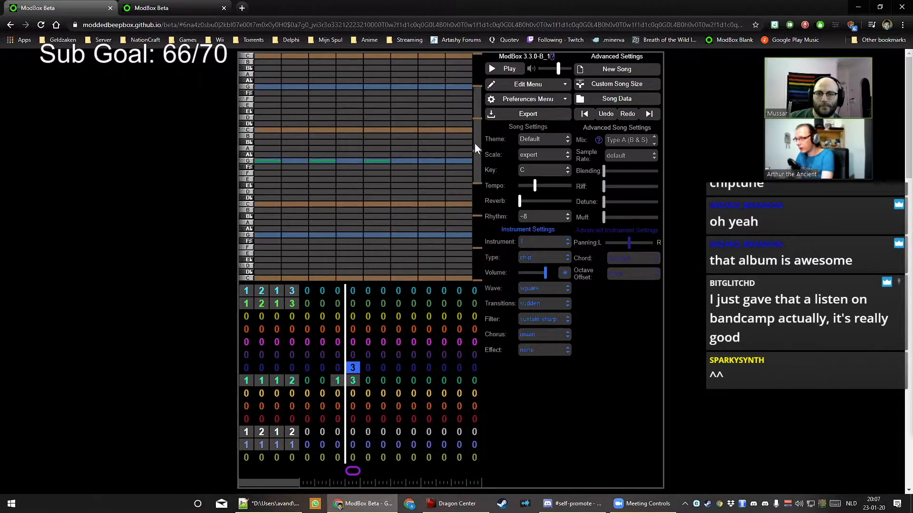
click(352, 380)
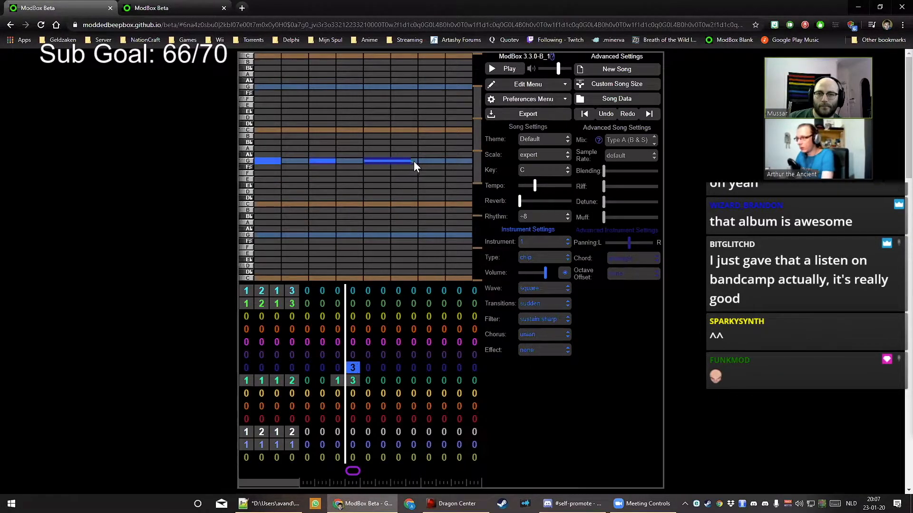
drag(414, 161, 415, 162)
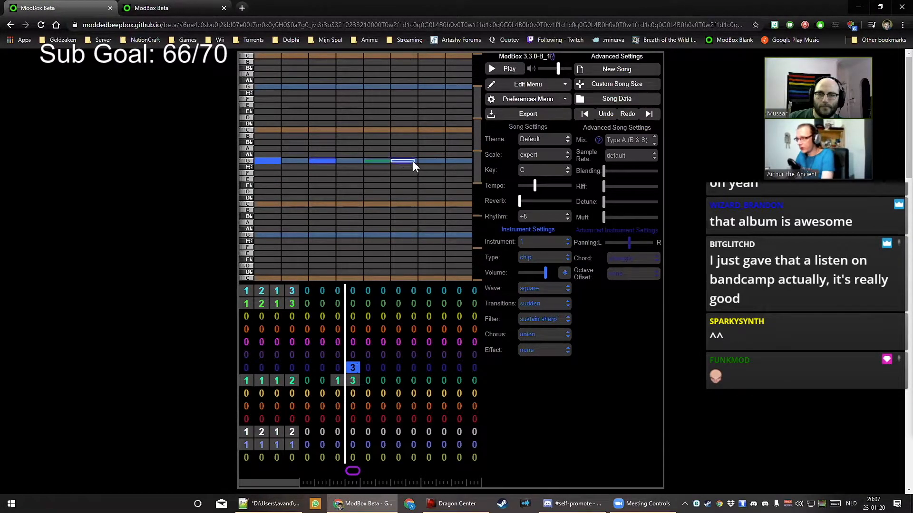
drag(338, 162, 356, 161)
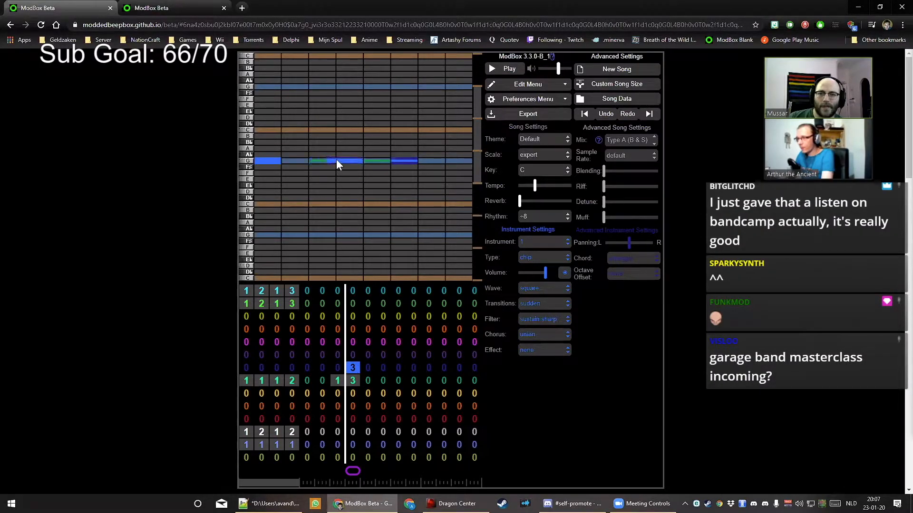
drag(302, 161, 281, 159)
Switch the filter to sustain medium and turn the channel volume down
click(538, 320)
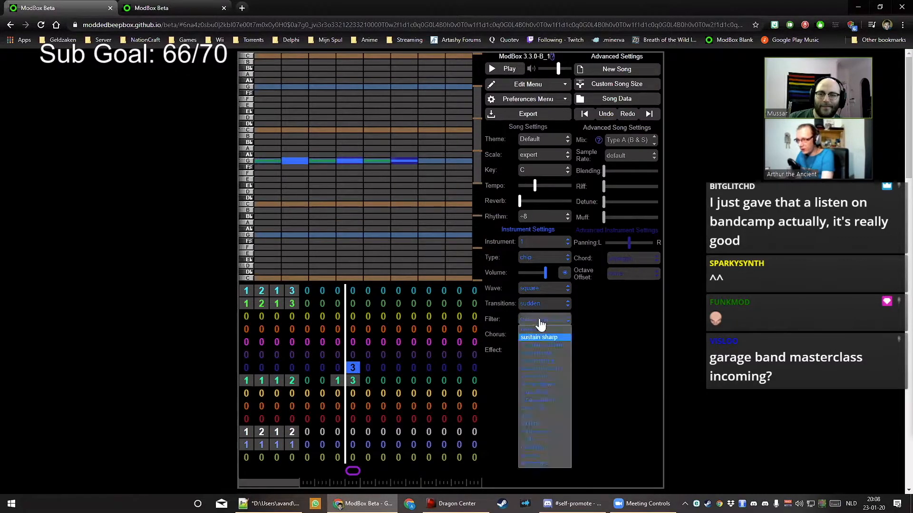
click(548, 346)
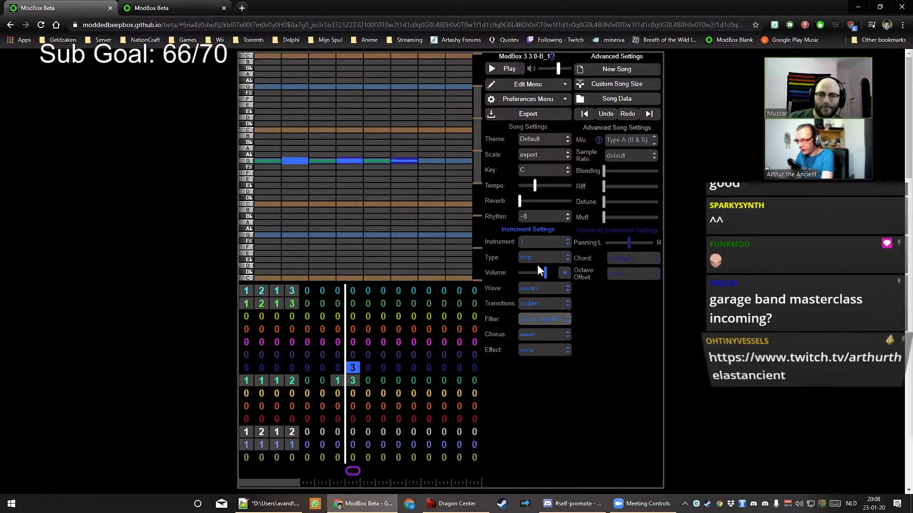
click(536, 273)
drag(536, 274, 531, 274)
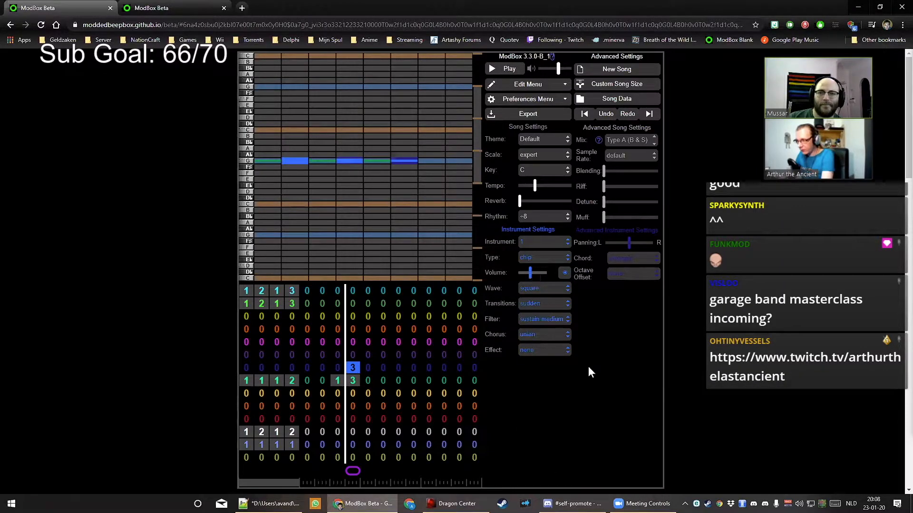
key(space)
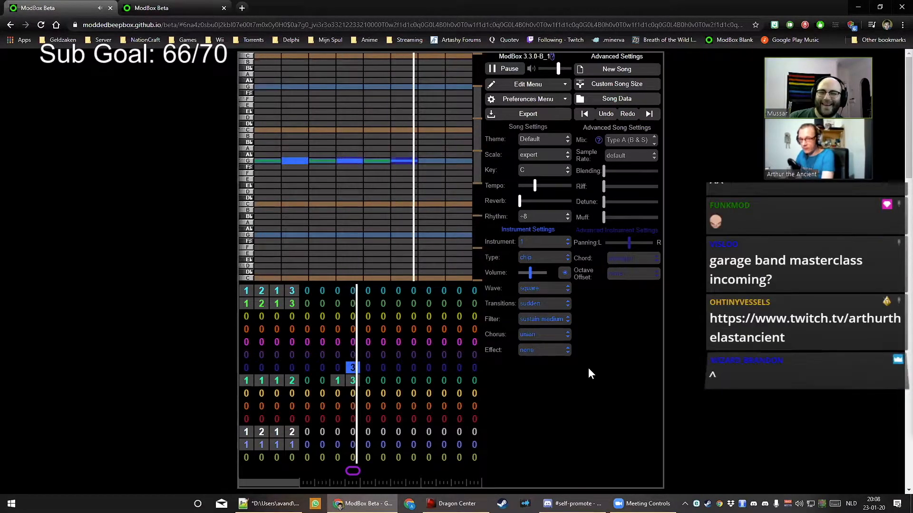
key(space)
drag(531, 274, 525, 276)
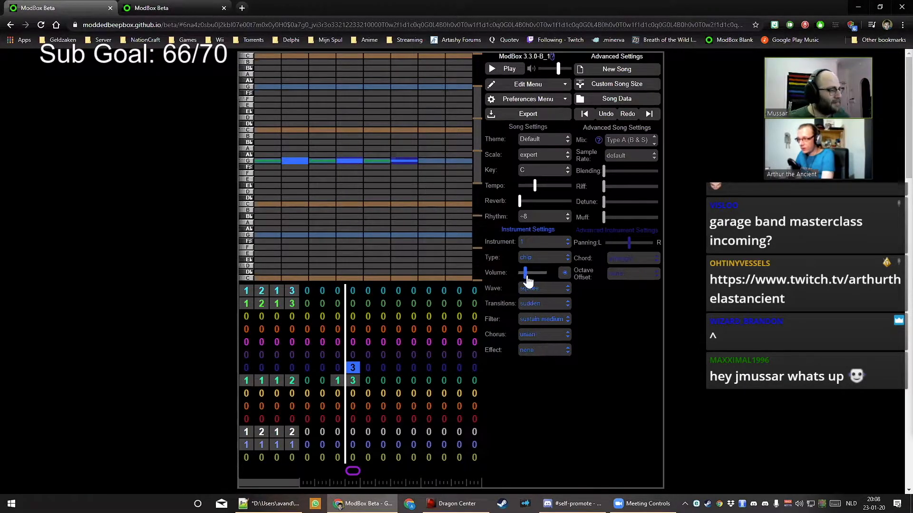
Raise the song tempo and listen to the faster playback
drag(534, 186, 548, 188)
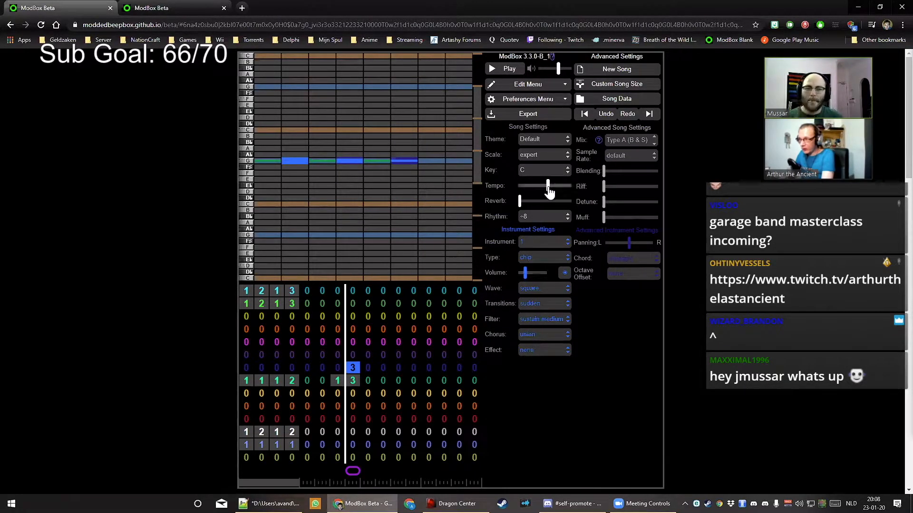
key(space)
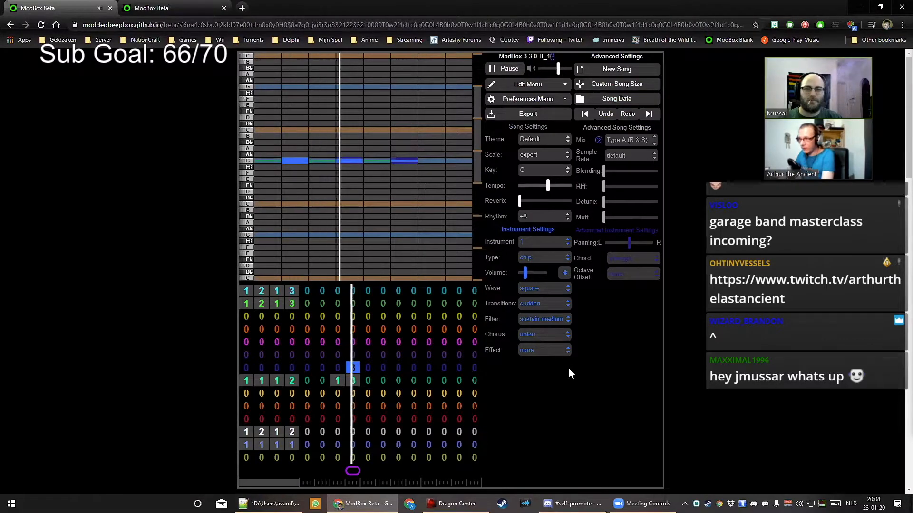
key(space)
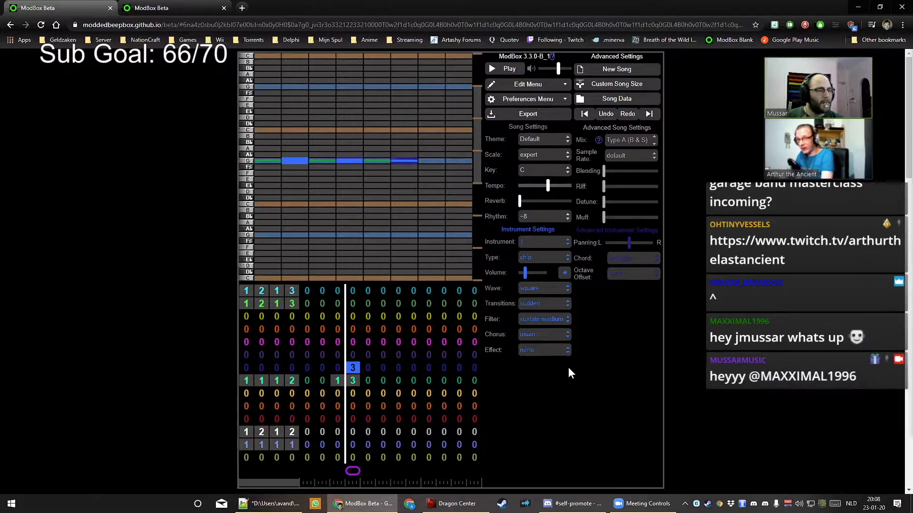
Apply the strum effect, pick a different chorus type, and preview
click(542, 350)
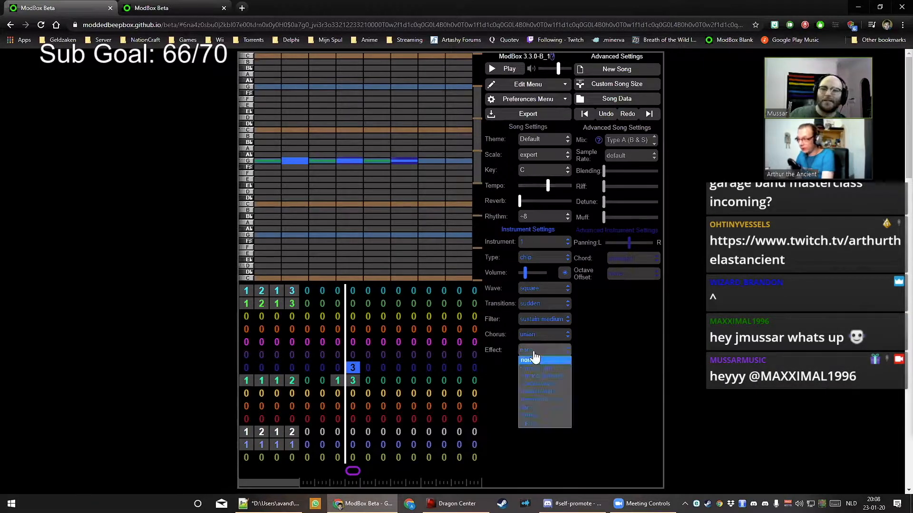
click(541, 423)
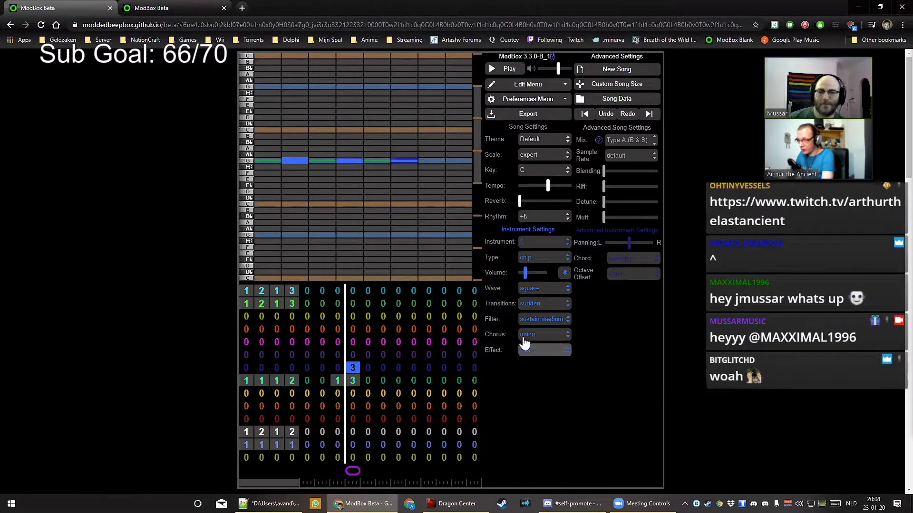
click(543, 335)
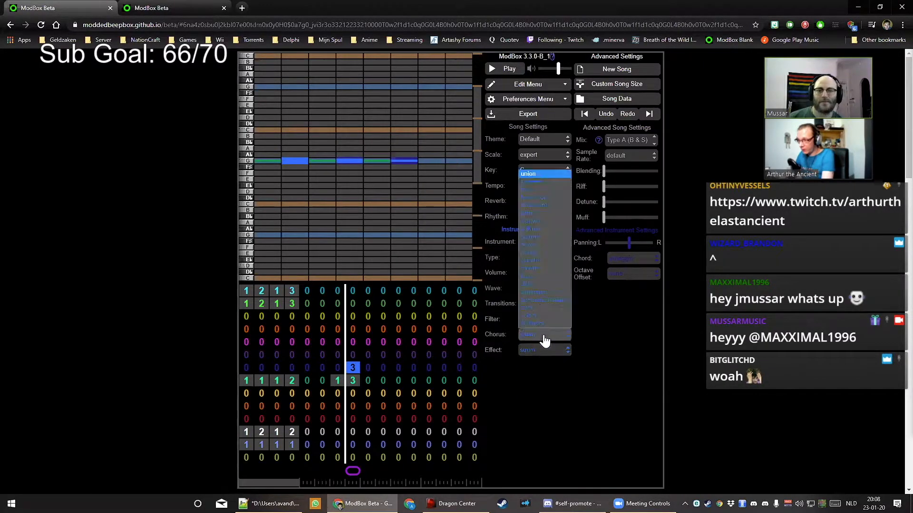
click(538, 281)
key(space)
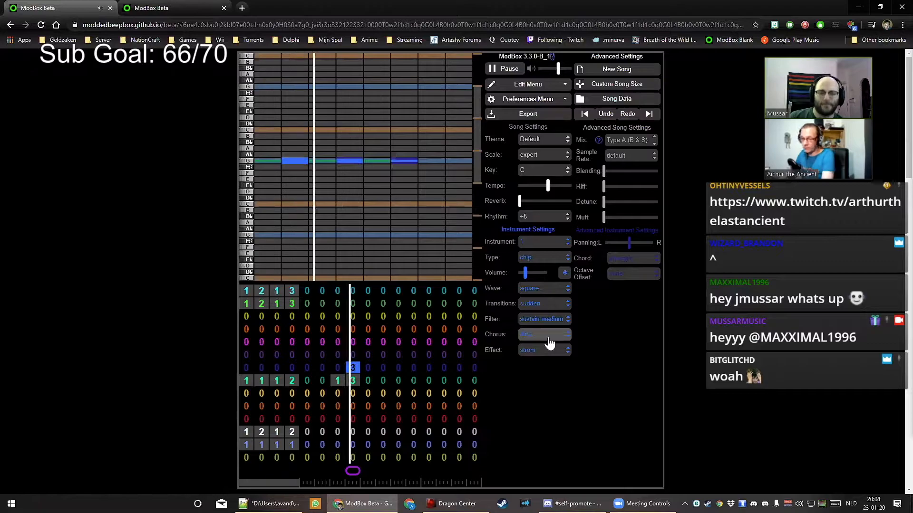
key(space)
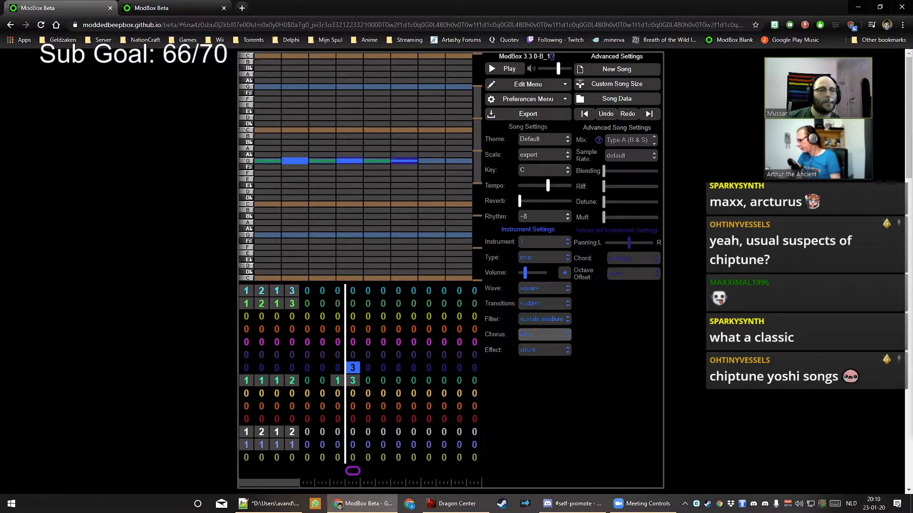
Scroll to the top of BoopBox Originals.txt to review the song links, then minimise Notepad++
click(266, 509)
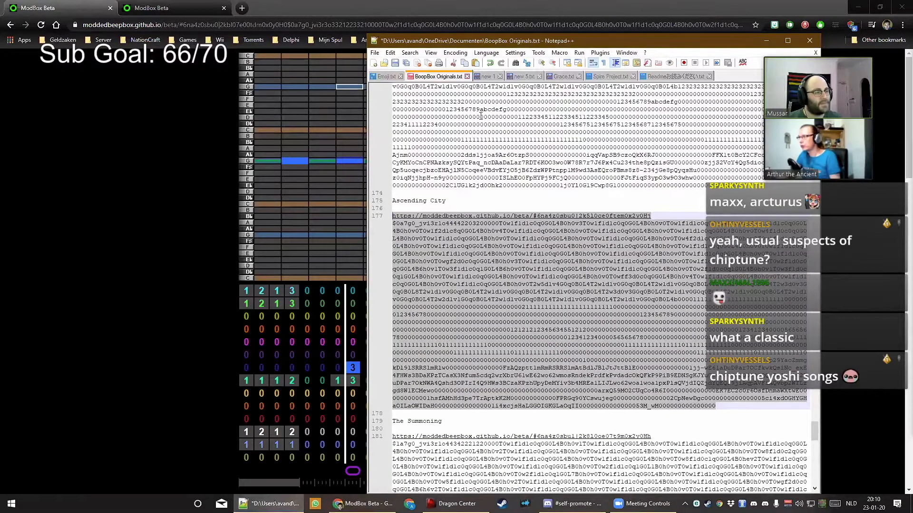
scroll(589, 268, up, 4)
drag(817, 425, 817, 92)
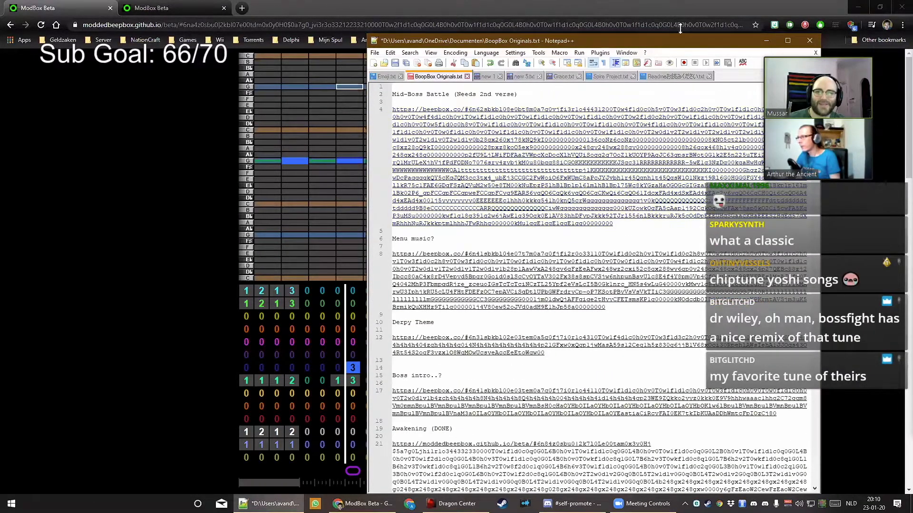
drag(680, 41, 912, 43)
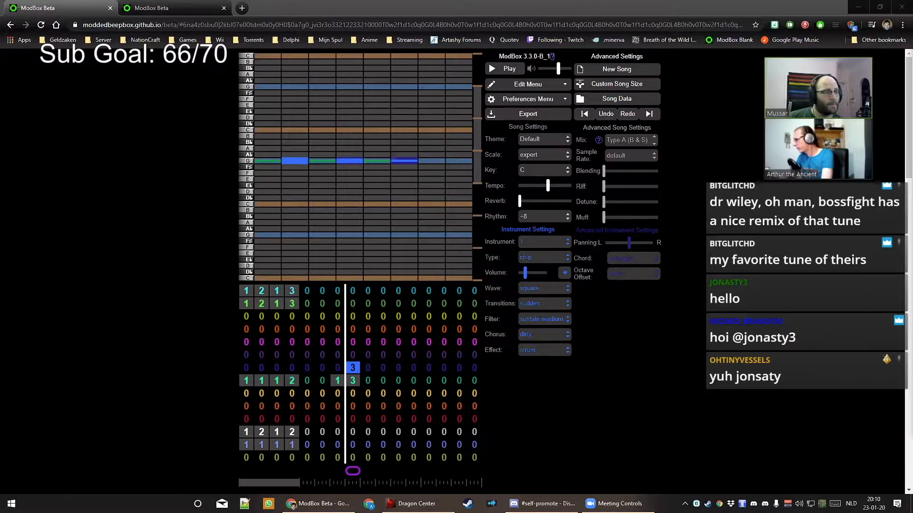
Load the copied BeepBox song URL in a new Chrome tab
click(242, 8)
key(ctrl+v)
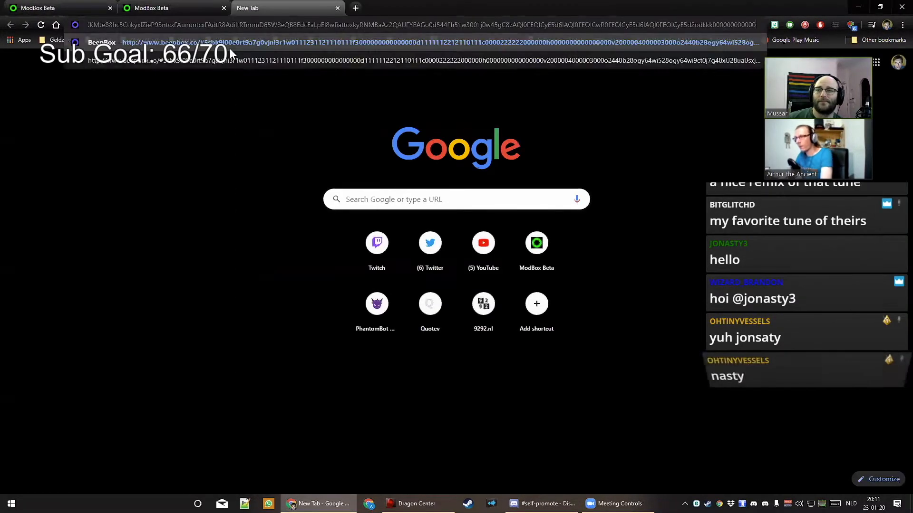
key(Return)
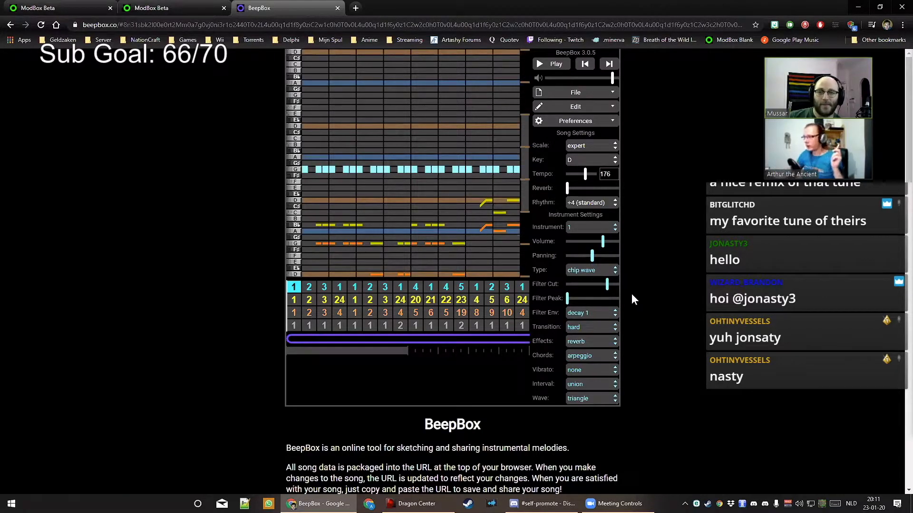
Lower BeepBox volume, play the D-key song with Auto Follow Track on, then stop it
mouse_move(338, 347)
mouse_down()
mouse_move(475, 350)
mouse_move(333, 353)
mouse_up()
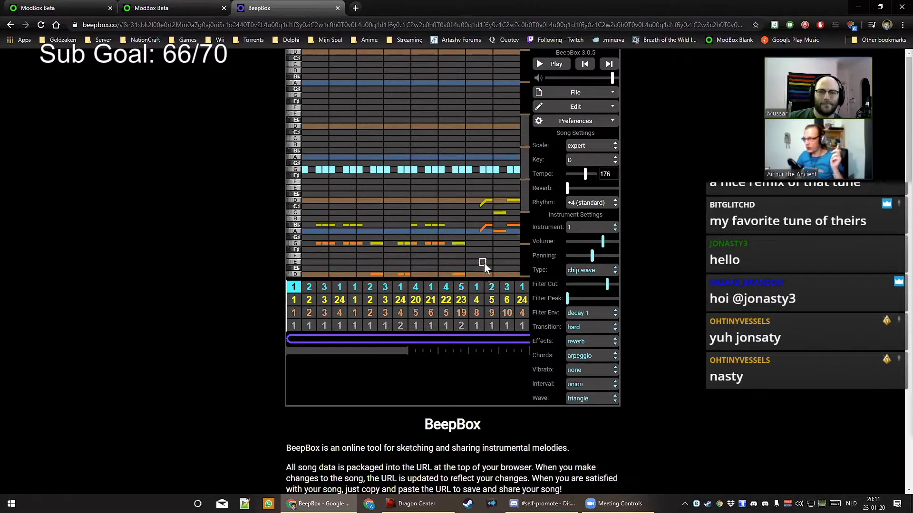
drag(611, 78, 592, 79)
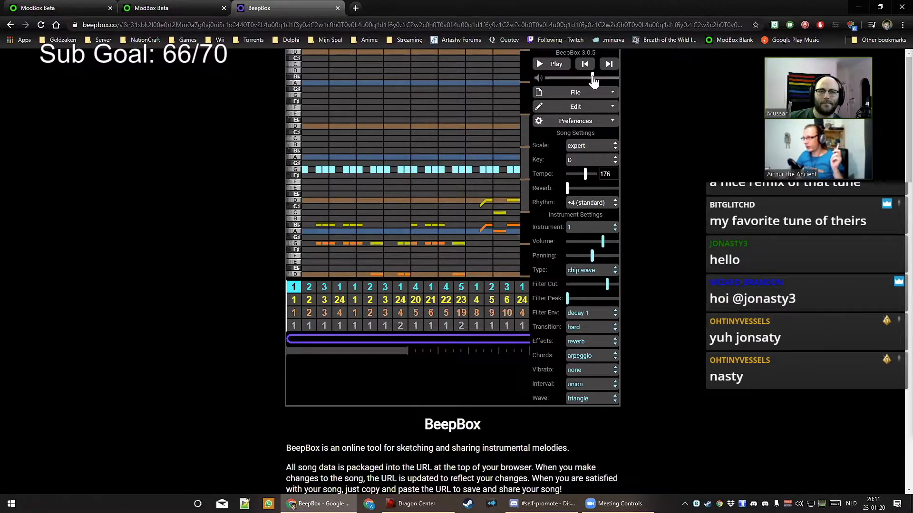
click(564, 66)
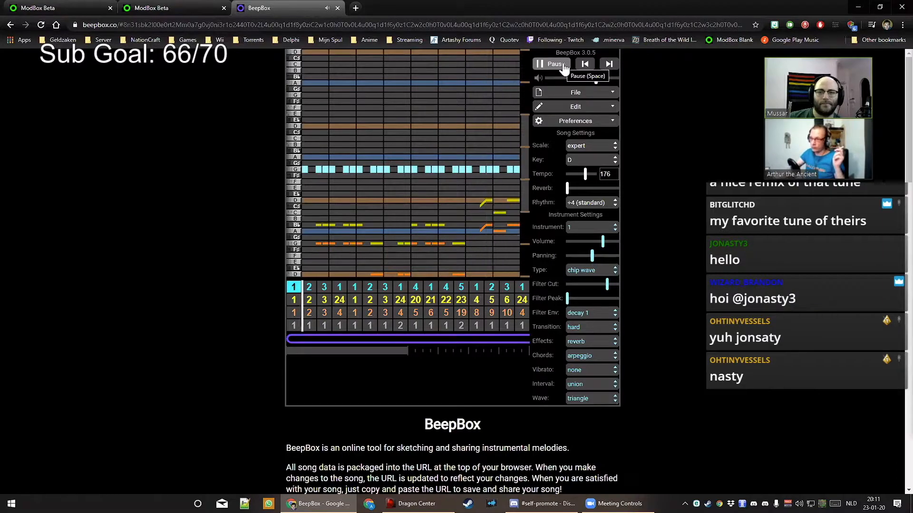
click(577, 121)
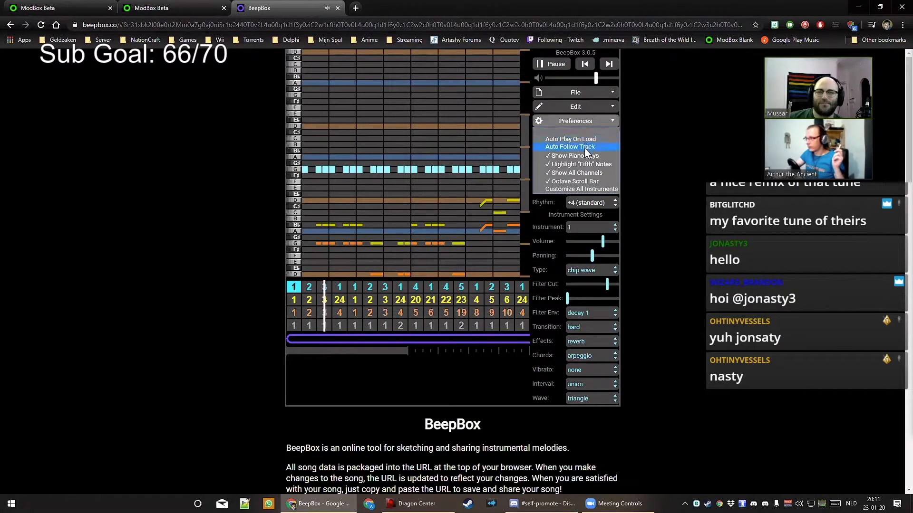
click(584, 147)
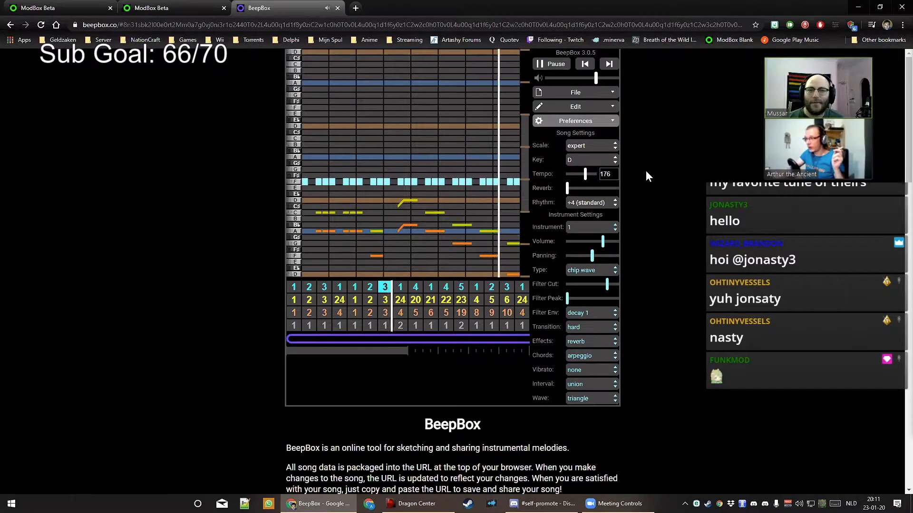
click(549, 68)
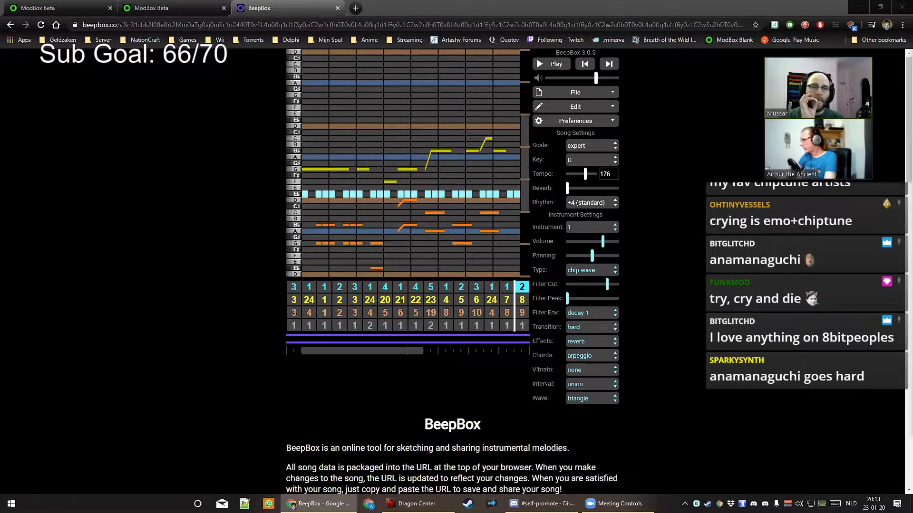
Paste another saved BeepBox link into a new tab, load it, and play it briefly
key(ctrl+t)
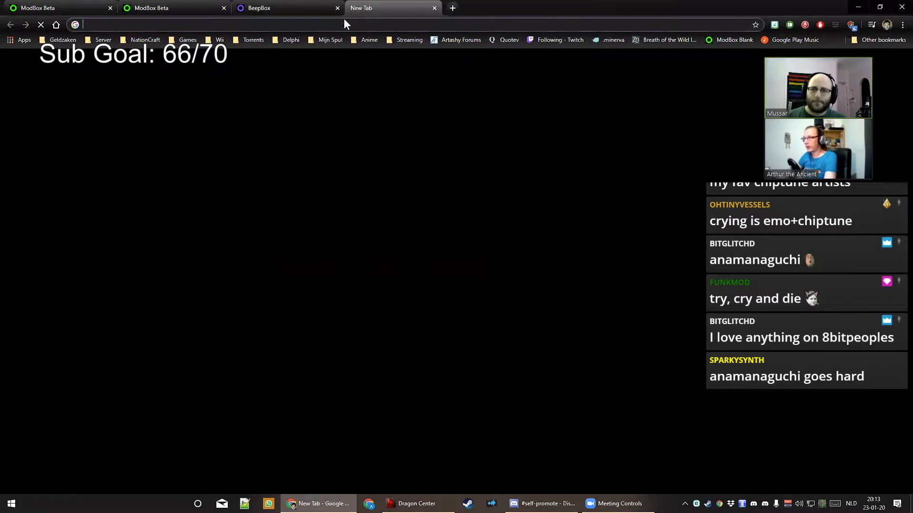
right_click(343, 24)
click(360, 85)
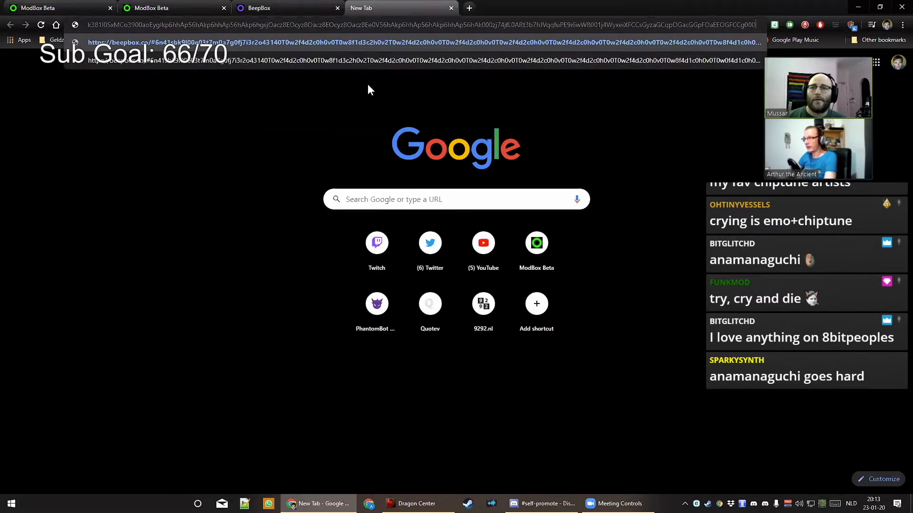
key(Return)
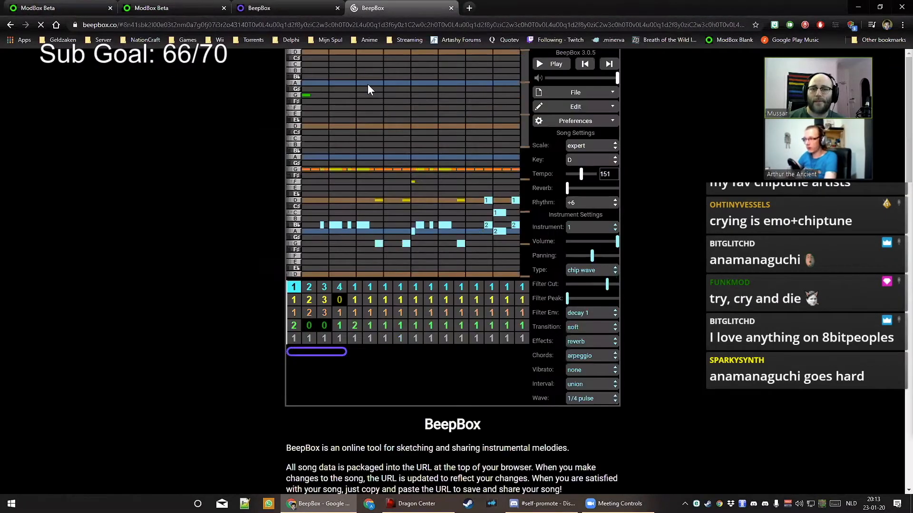
click(553, 66)
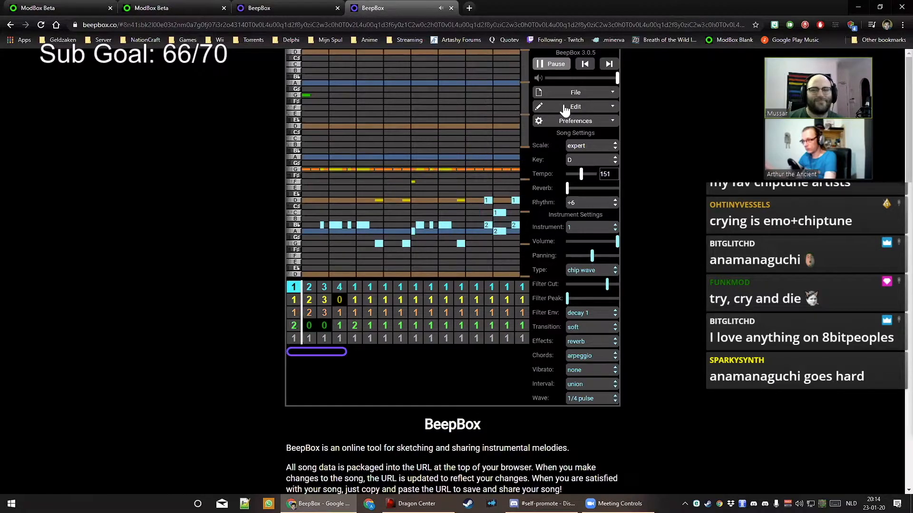
click(557, 68)
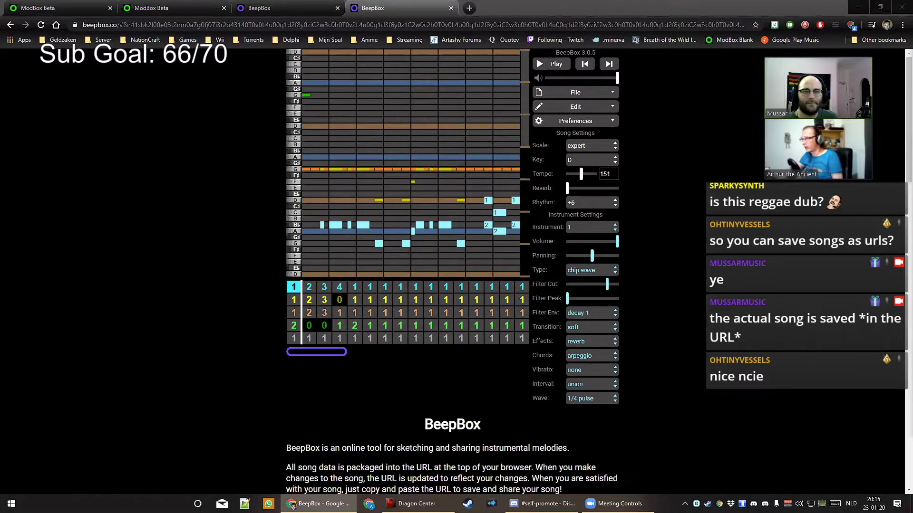
Scroll past the Sonic IceCap and BrainPower links in BeepBox.txt, then switch to Discord
scroll(607, 301, down, 5)
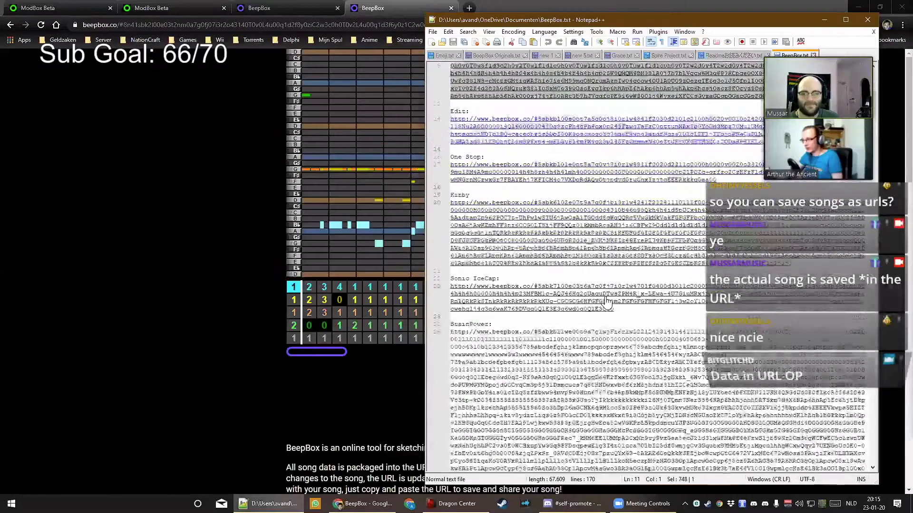
scroll(607, 301, down, 5)
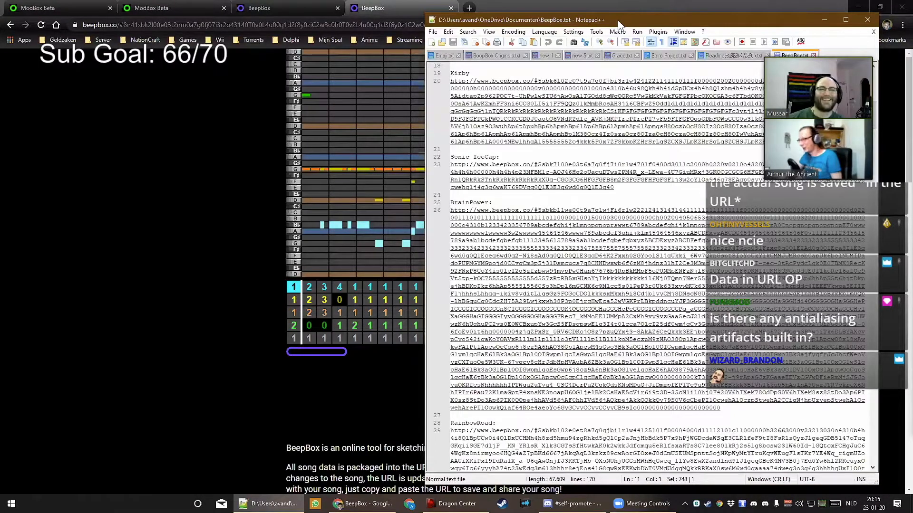
key(super+d)
click(560, 503)
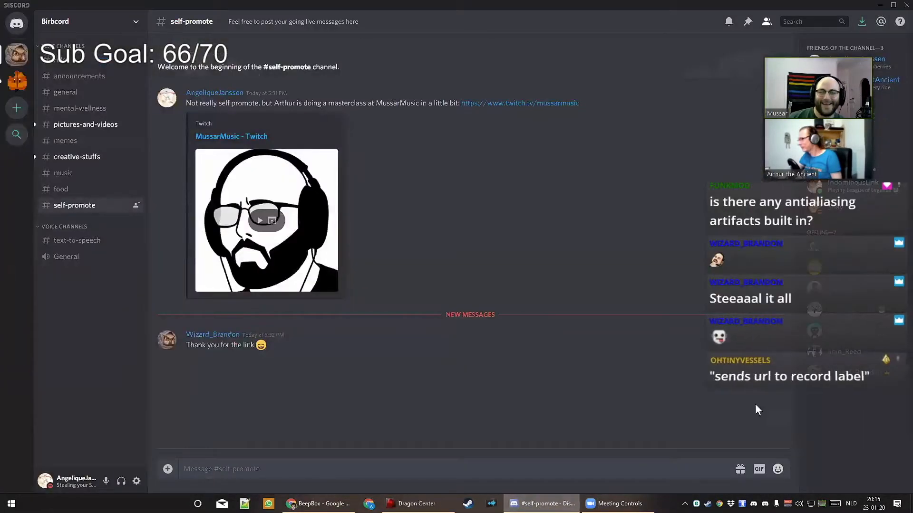
Bring Chrome back in front of Discord and switch to the ModBox Beta tab with the F♯ song
click(328, 504)
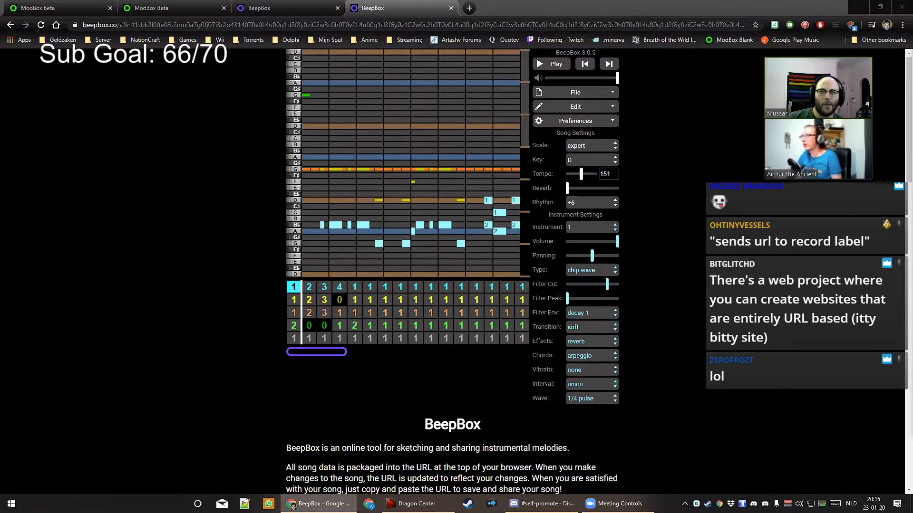
click(170, 7)
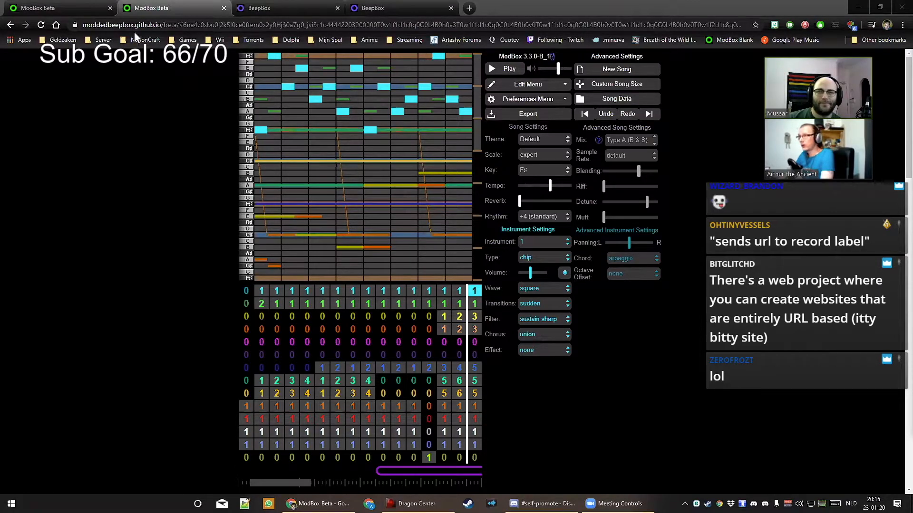
In the key-C song, loop from bar 7, play, and switch channel 8's chord mode away from arpeggio
click(53, 8)
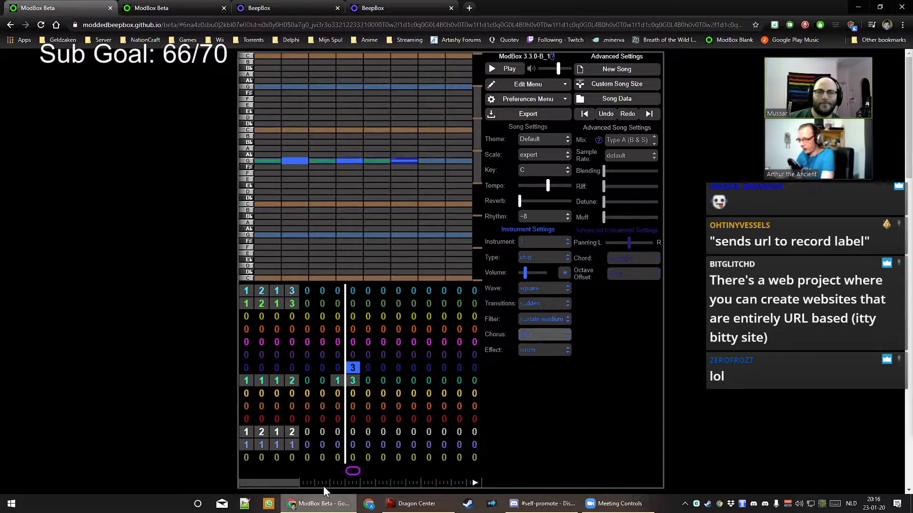
click(337, 472)
key(space)
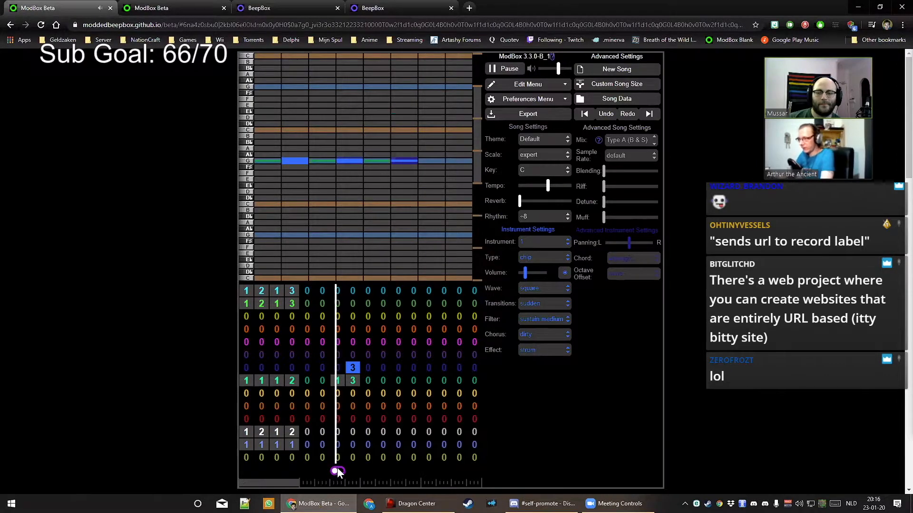
click(352, 381)
click(627, 267)
click(626, 275)
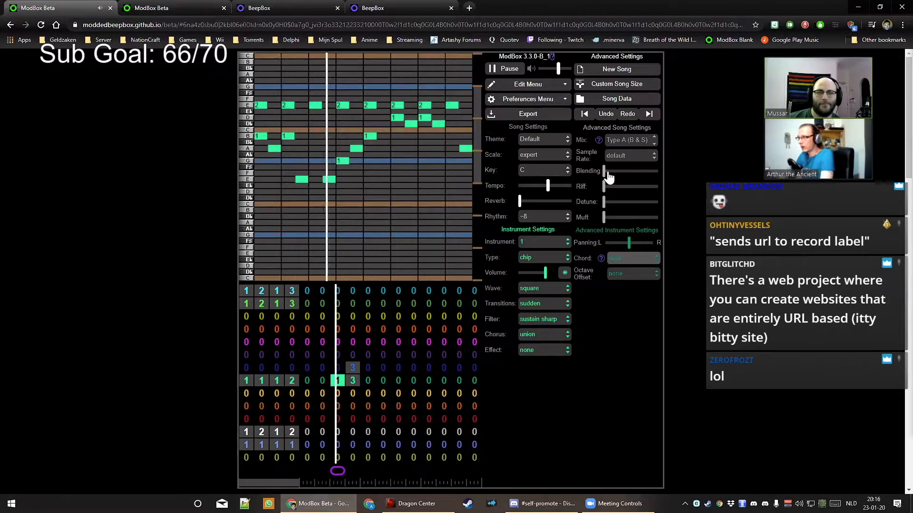
Raise channel 8's Blending and Muff while listening, then drag Detune down to its lowest
drag(604, 171, 637, 173)
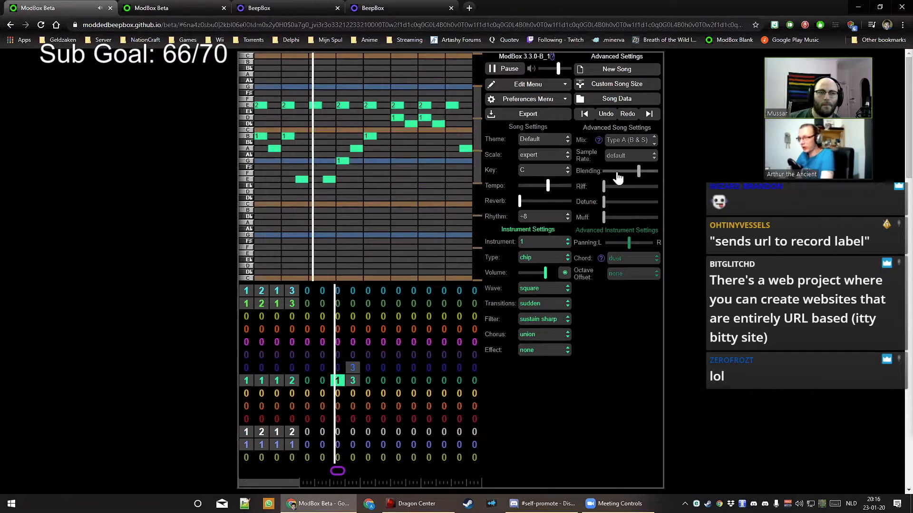
click(619, 173)
drag(633, 173, 638, 173)
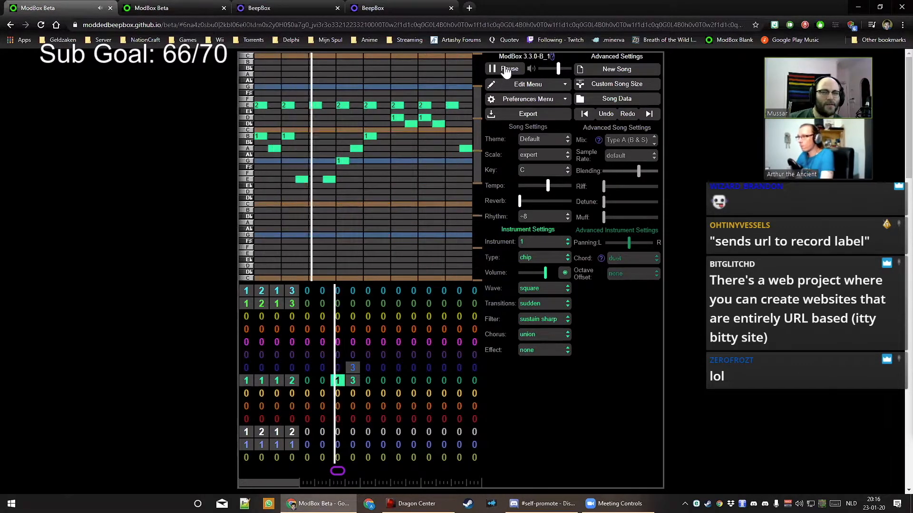
key(space)
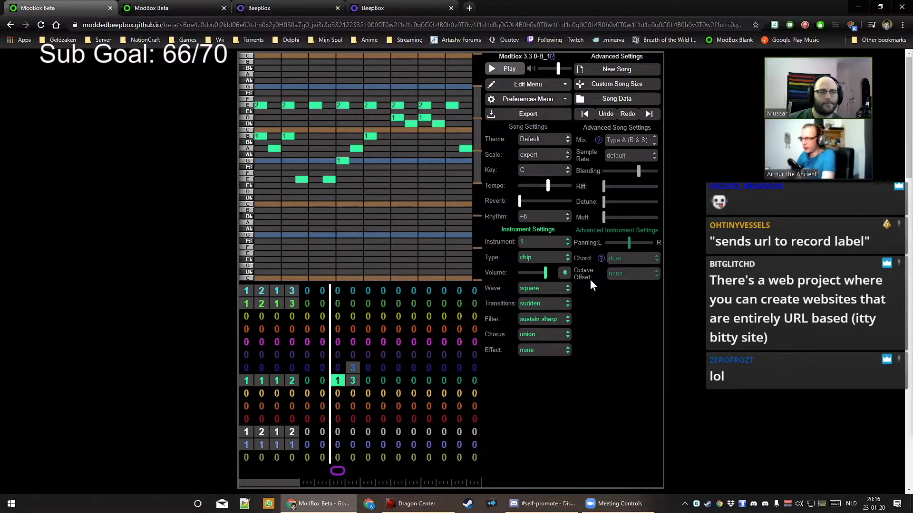
click(506, 71)
drag(603, 217, 662, 206)
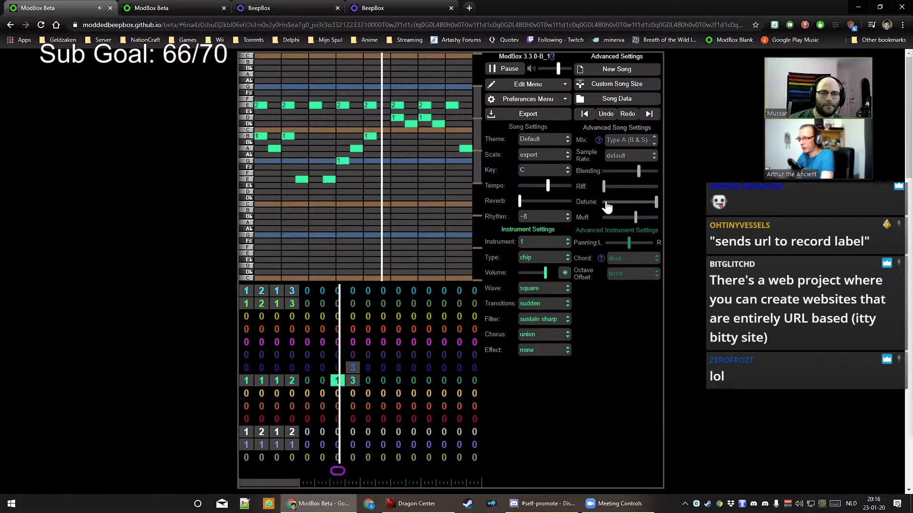
drag(657, 204, 590, 204)
key(space)
click(543, 171)
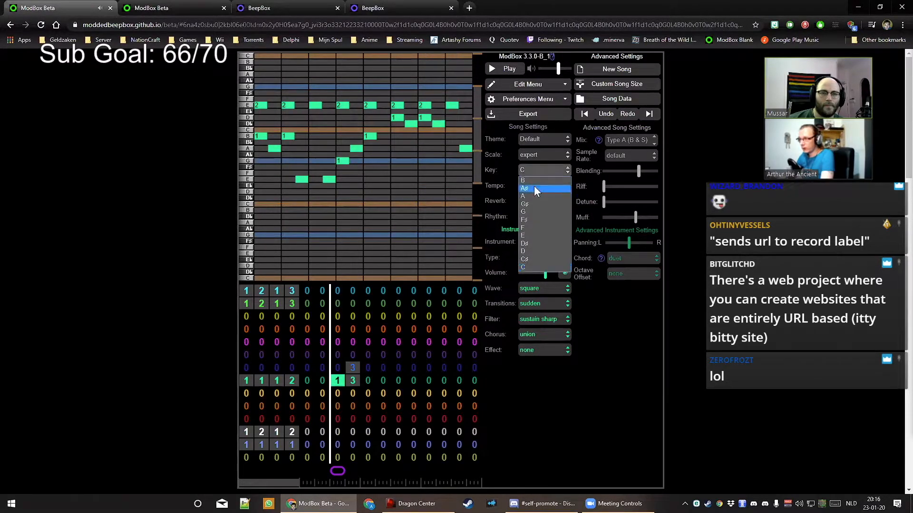
click(524, 260)
key(space)
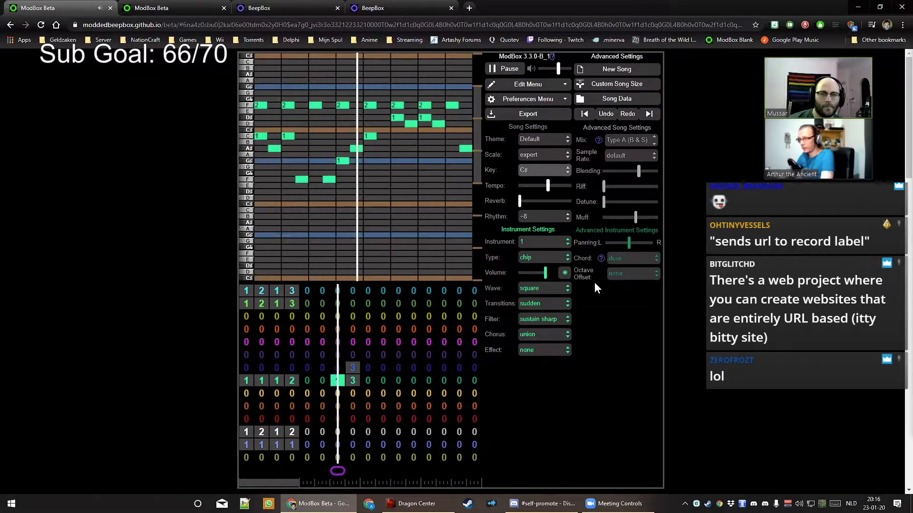
key(space)
click(542, 170)
click(536, 266)
key(space)
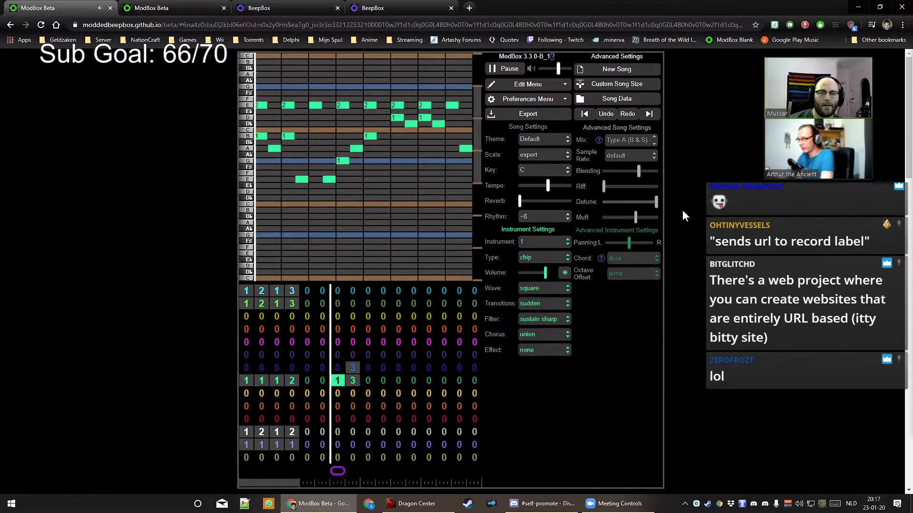
key(space)
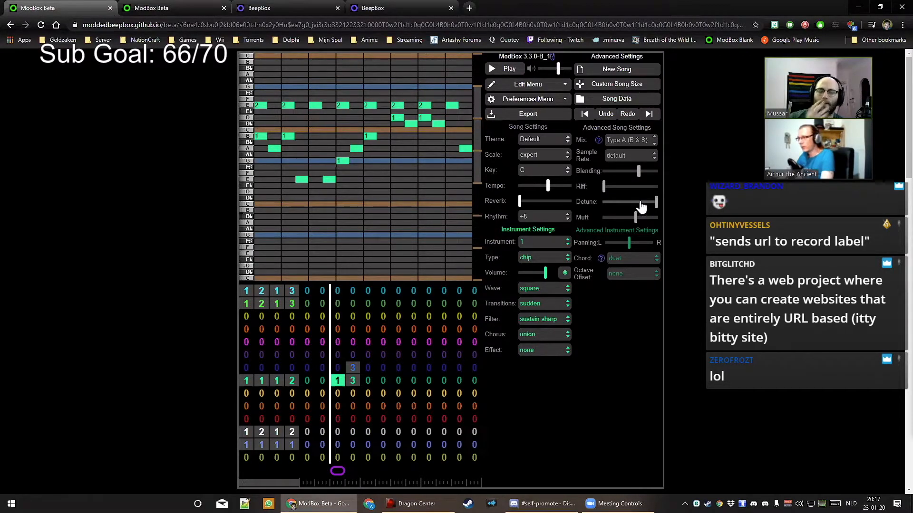
Drag the Detune slider from its maximum all the way to the left end
drag(656, 203, 647, 209)
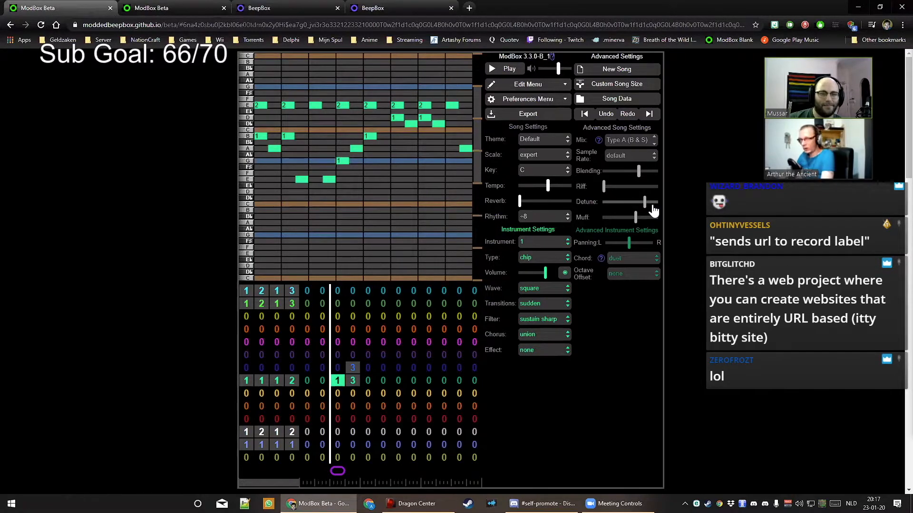
drag(644, 205, 588, 215)
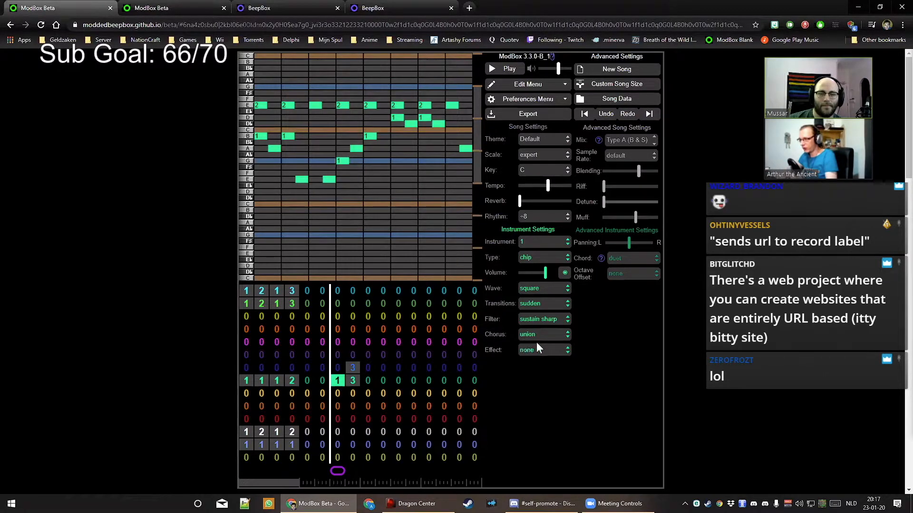
Play the song while raising Riff and setting the chorus to shimmer
key(space)
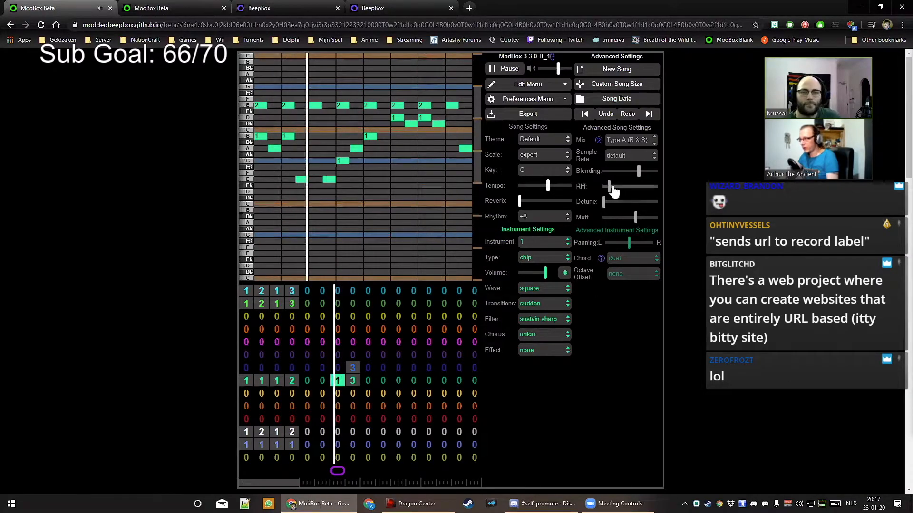
click(630, 187)
drag(630, 190, 603, 199)
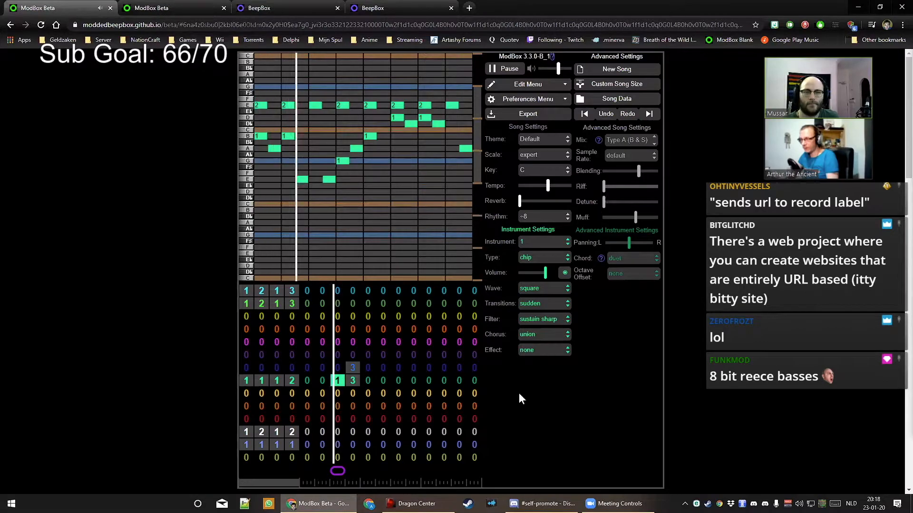
click(530, 335)
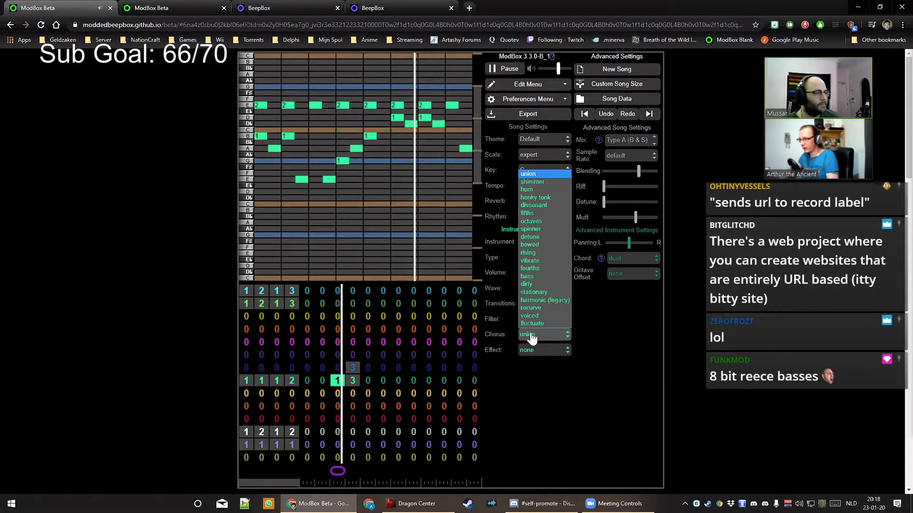
click(535, 183)
mouse_move(605, 189)
mouse_down()
mouse_move(645, 194)
mouse_move(602, 195)
mouse_up()
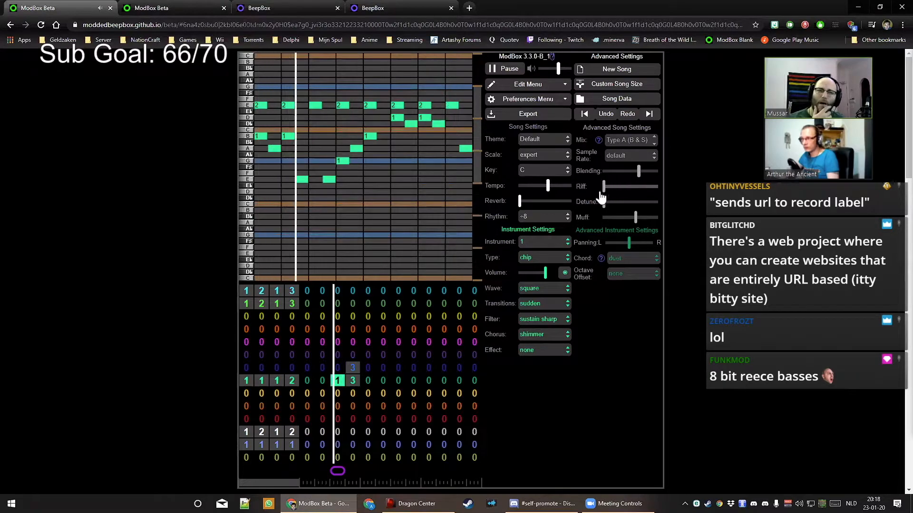
Switch the chorus to vibrate, try a little riff, then stop playback and turn Riff fully off
click(504, 71)
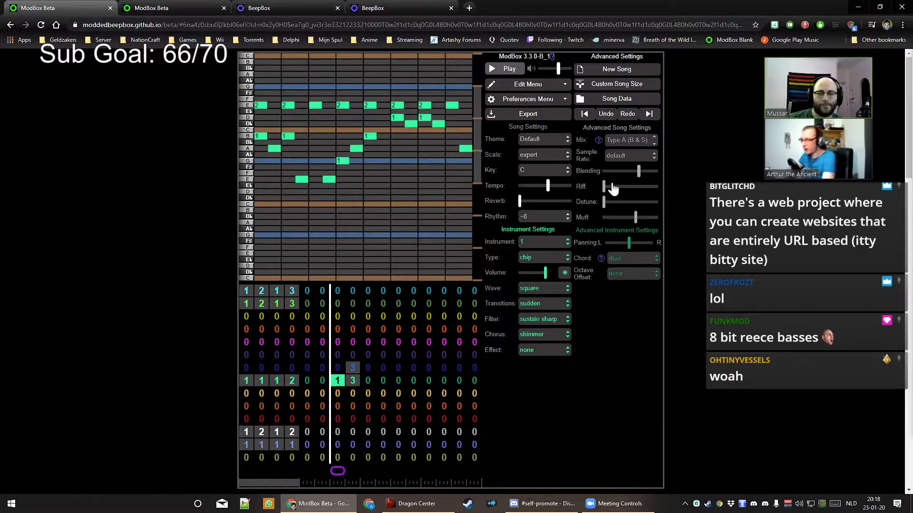
click(538, 335)
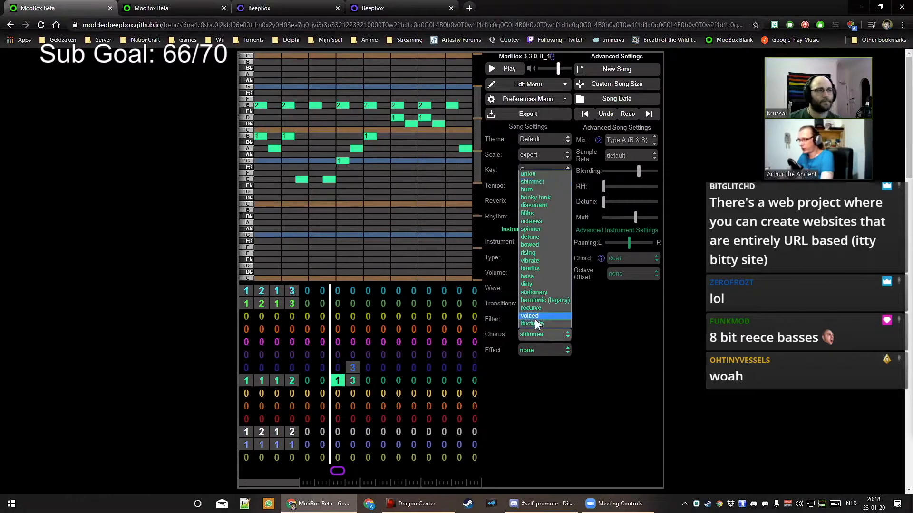
click(545, 261)
key(space)
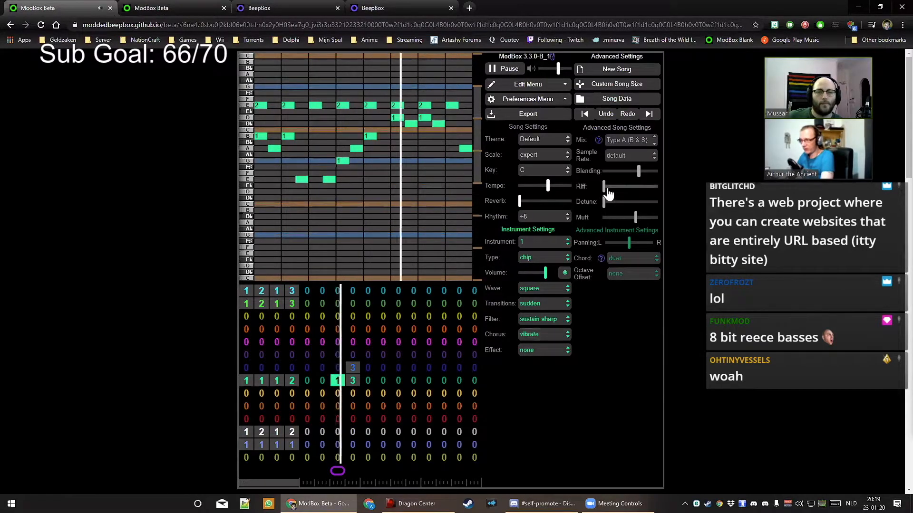
drag(604, 186, 614, 187)
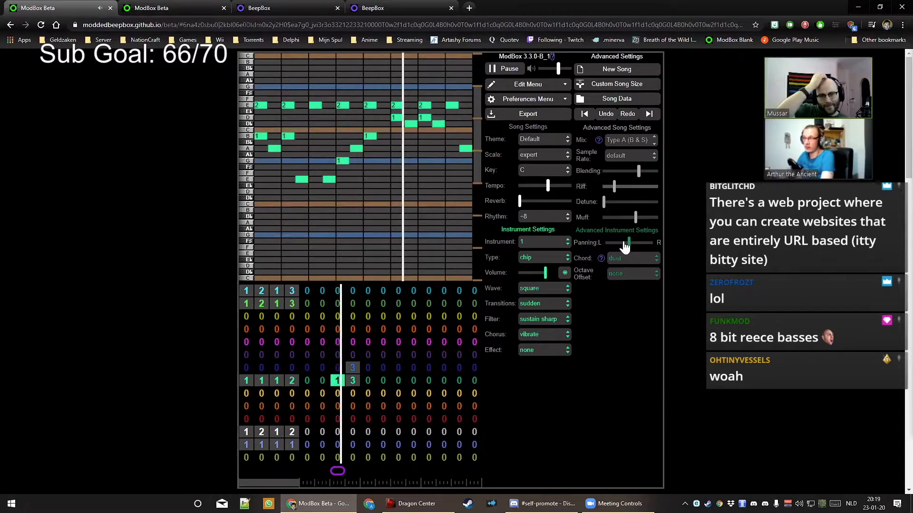
key(space)
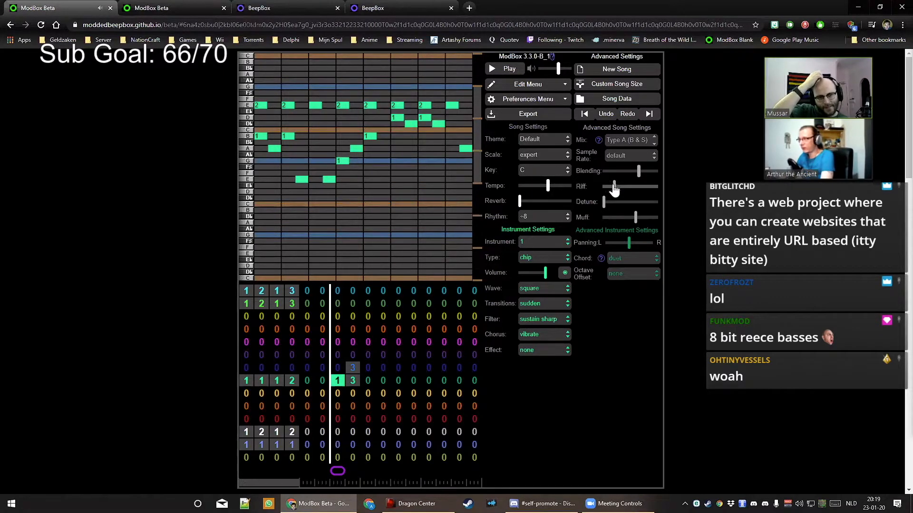
drag(612, 187, 590, 190)
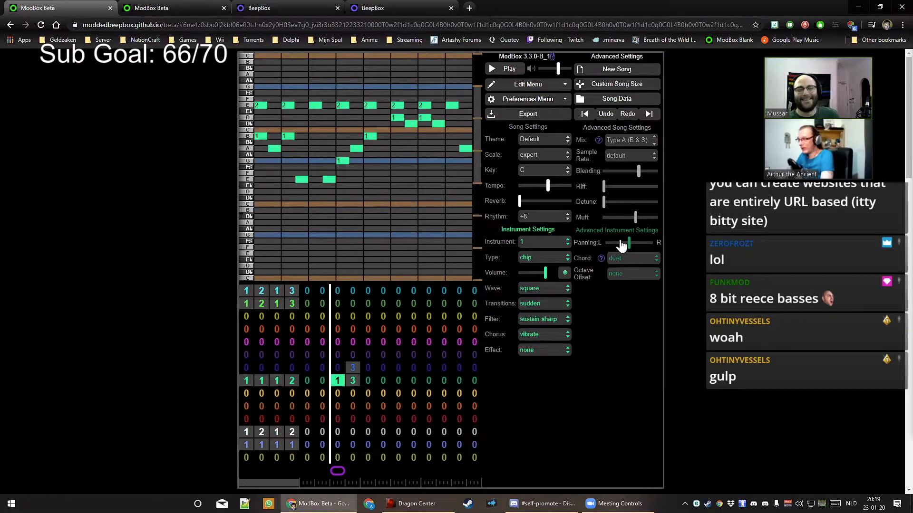
Set the chord mode to arpeggio and the chorus to union while playing the song
click(617, 259)
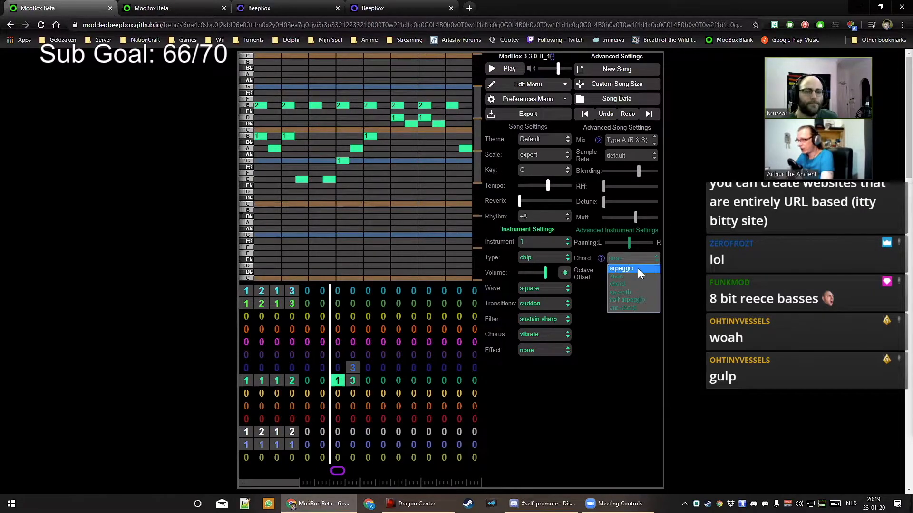
click(637, 268)
key(space)
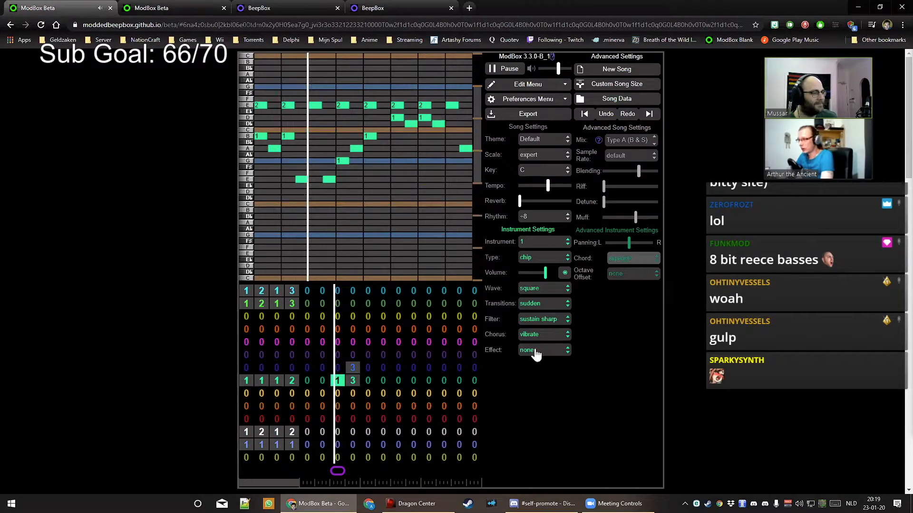
click(542, 334)
click(534, 174)
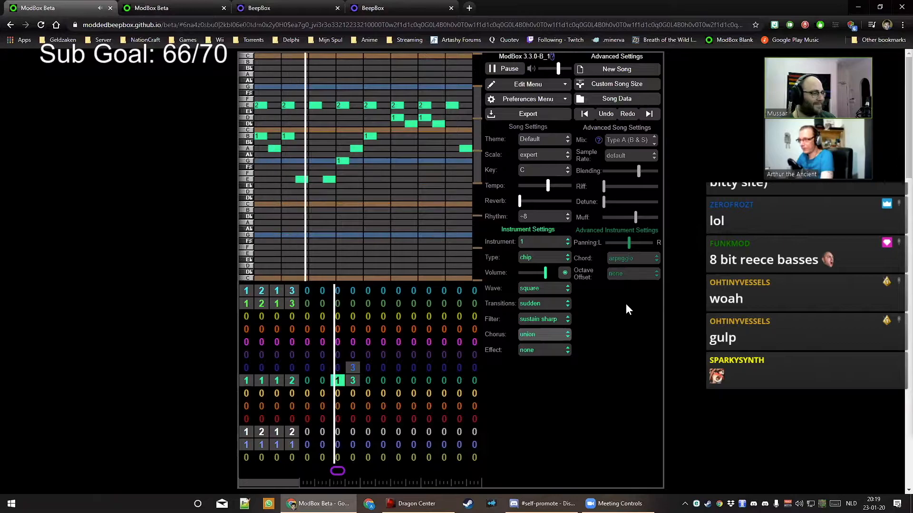
Audition duet and seventh chord modes, settle on half arpeggio, and place a G note at pattern start
click(627, 258)
click(628, 276)
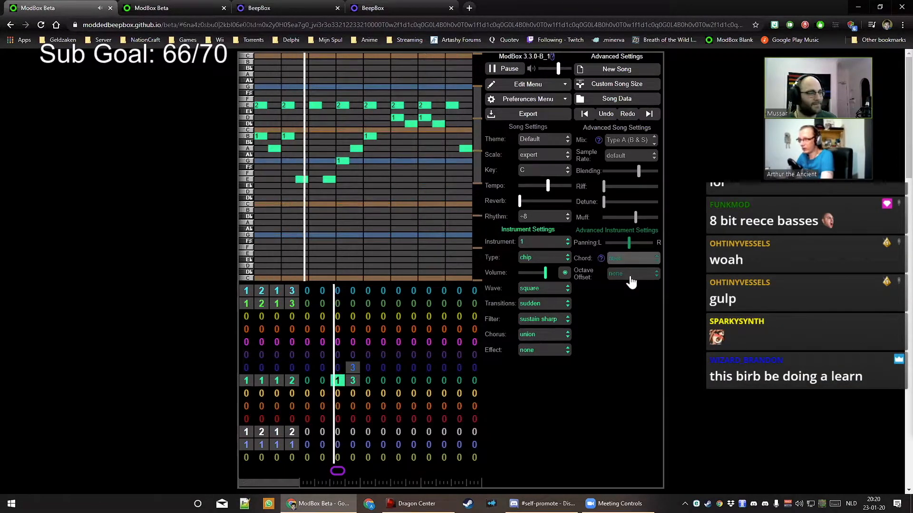
click(630, 262)
click(634, 290)
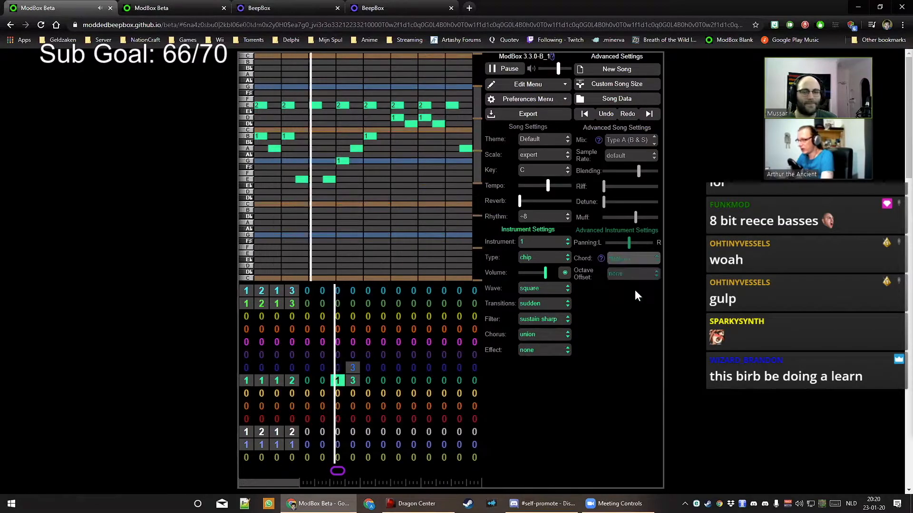
click(633, 264)
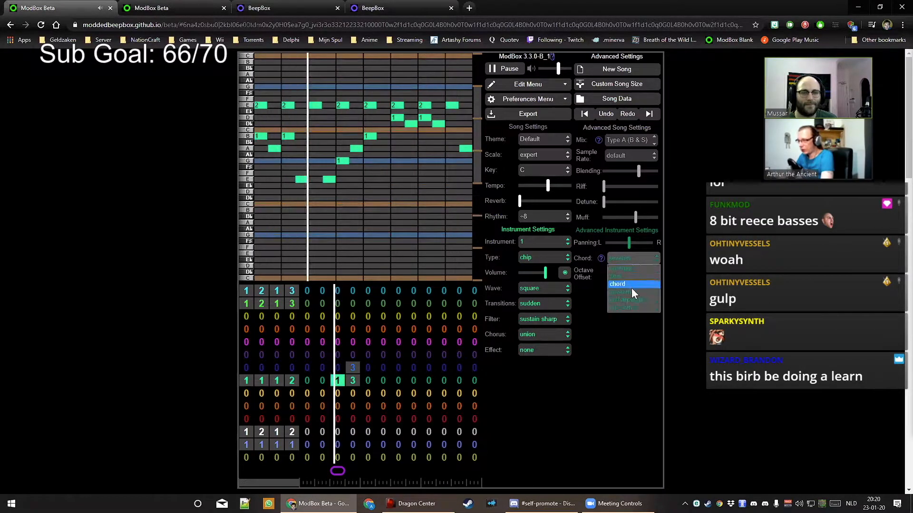
click(634, 301)
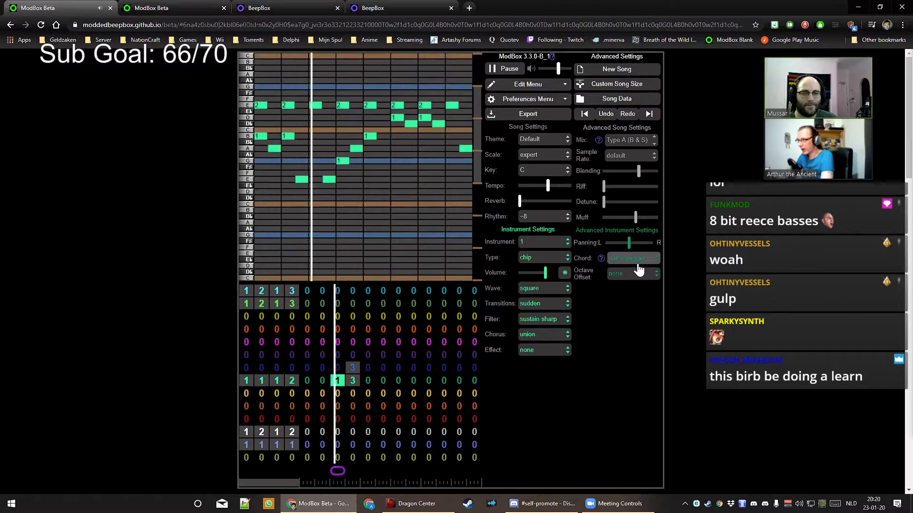
key(space)
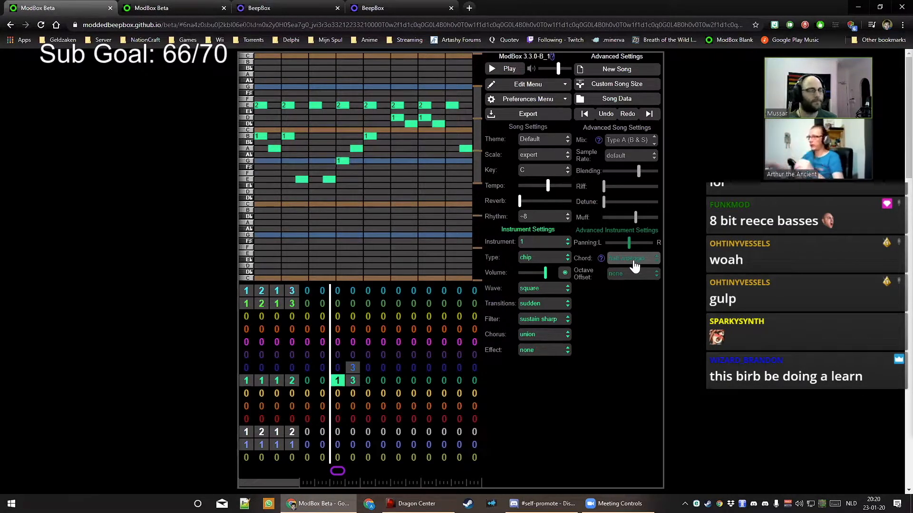
click(261, 86)
Try a B note at the pattern start, remove it again keeping half arpeggio, and play the song
click(259, 62)
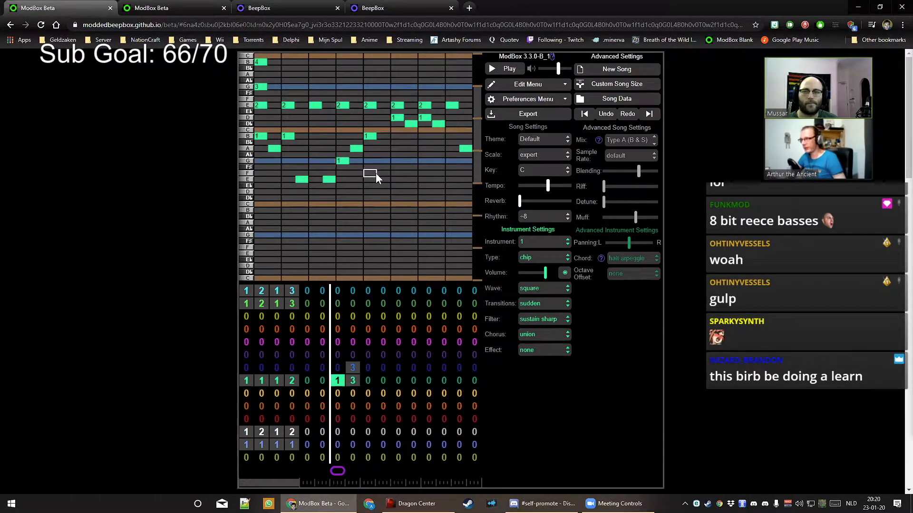
click(635, 259)
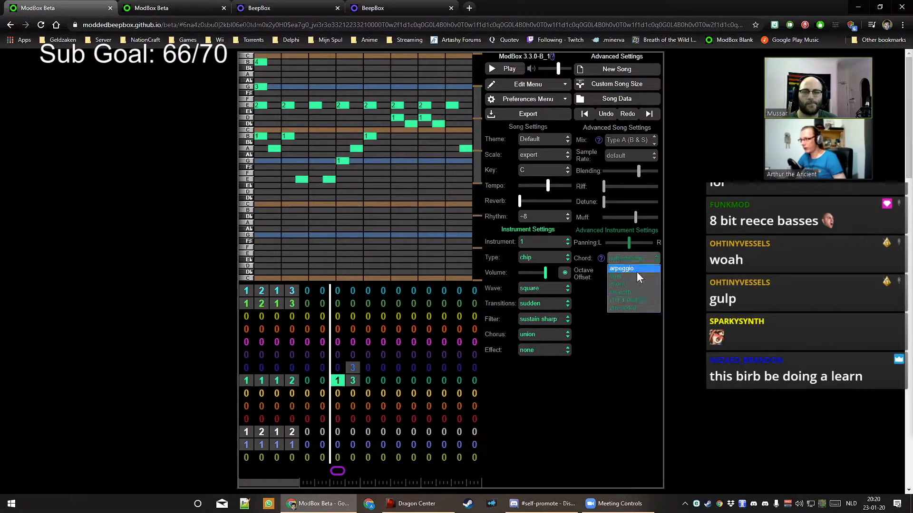
click(619, 260)
click(260, 63)
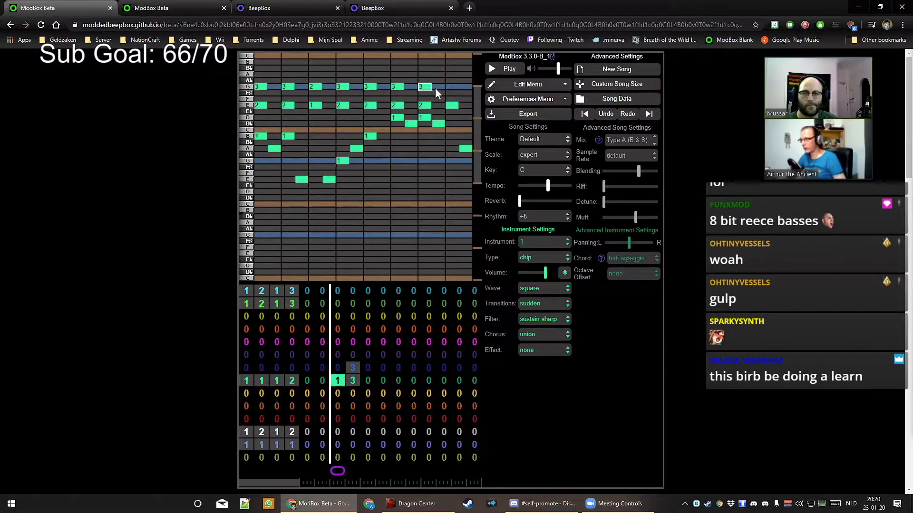
key(space)
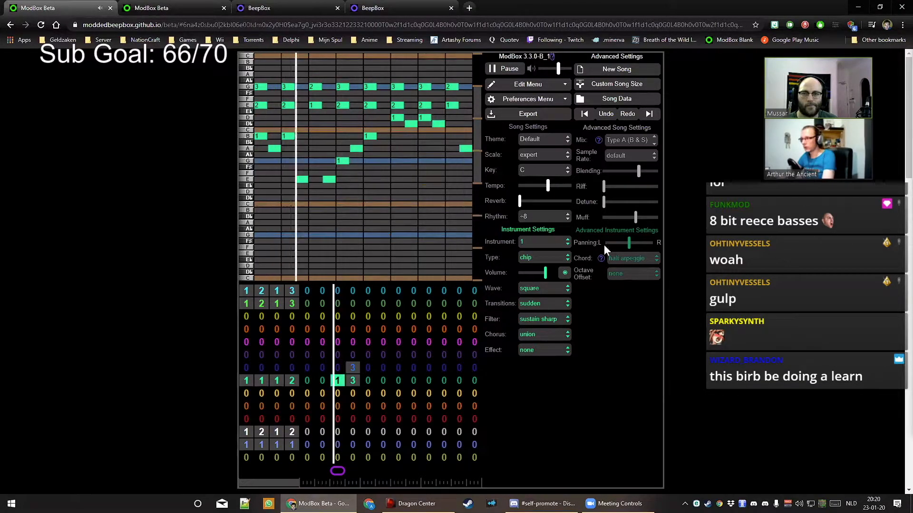
Audition duet and arp-chord chord modes, then settle on chord and play it briefly
click(633, 259)
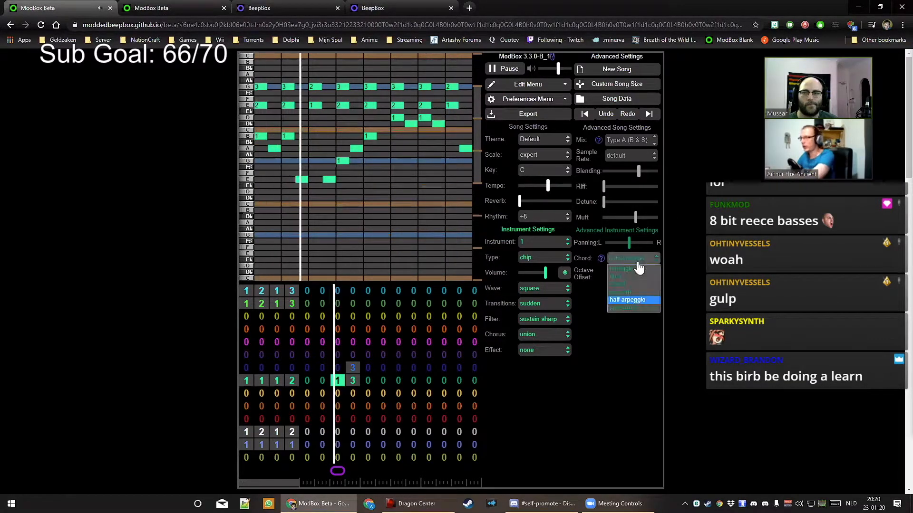
click(632, 276)
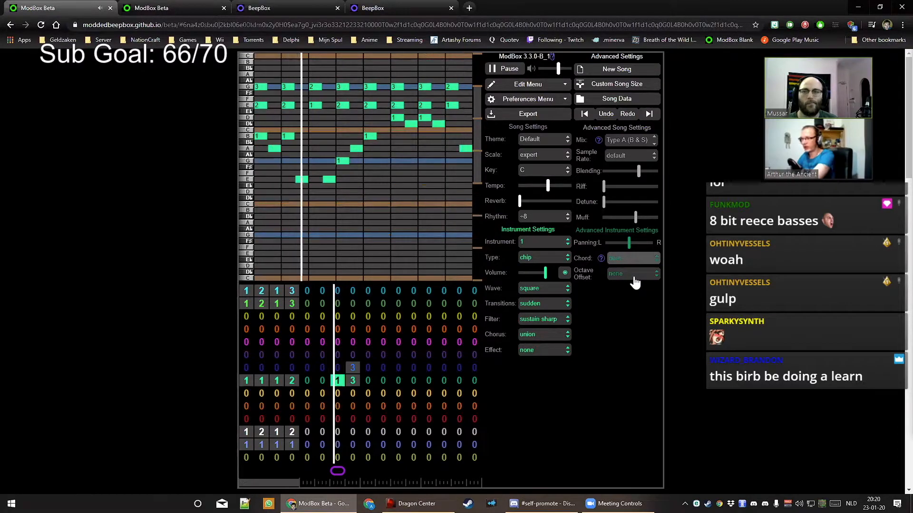
click(636, 266)
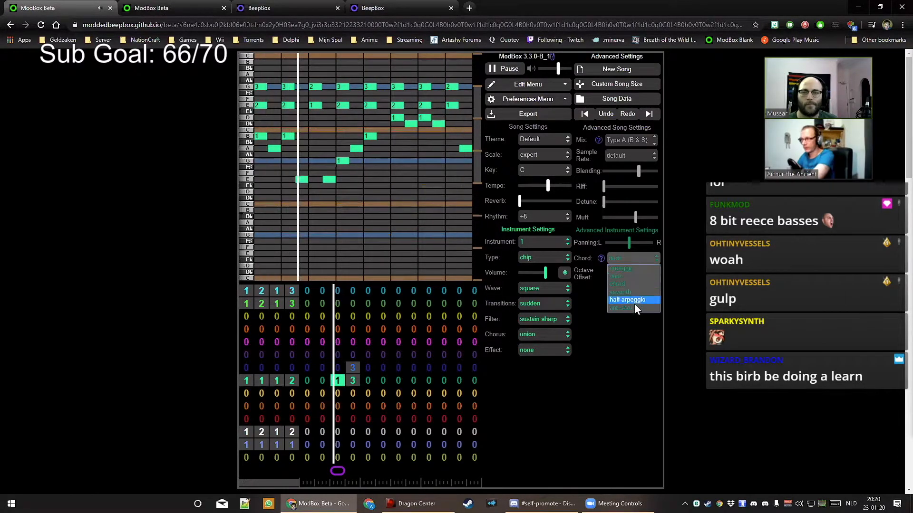
click(634, 304)
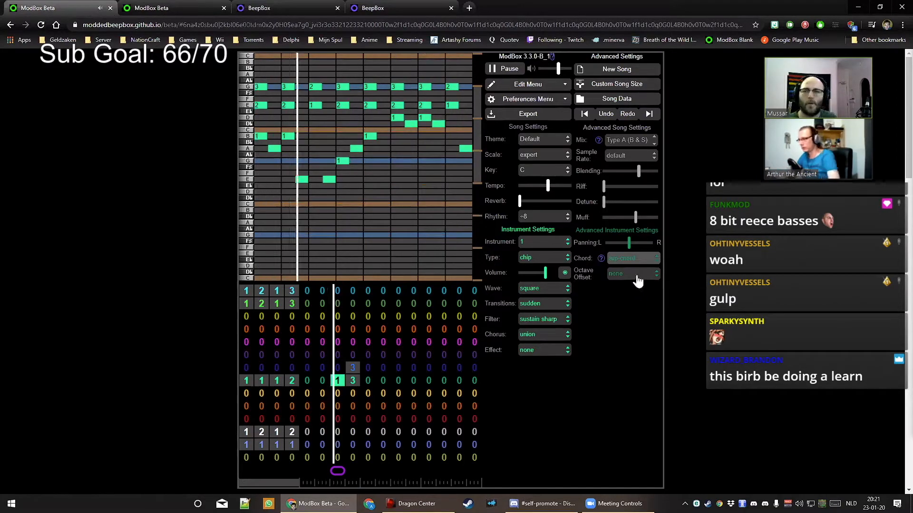
click(633, 259)
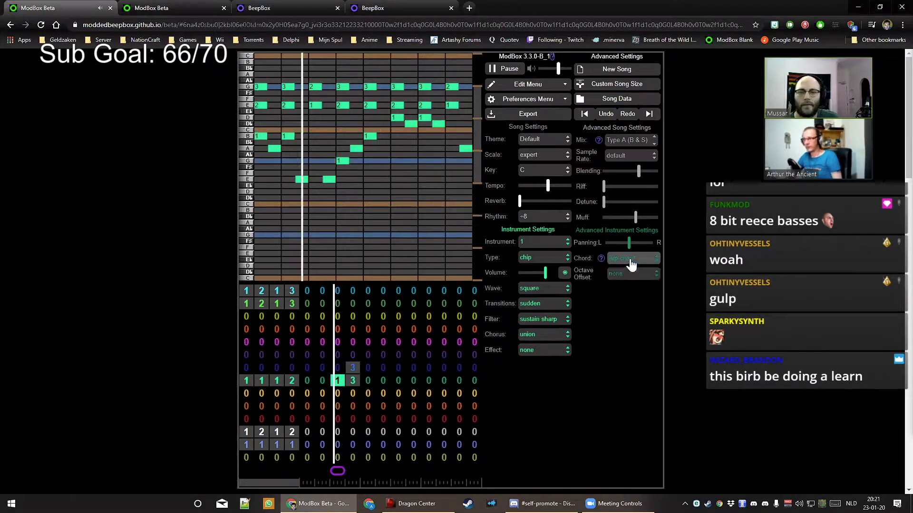
click(609, 306)
key(space)
click(637, 259)
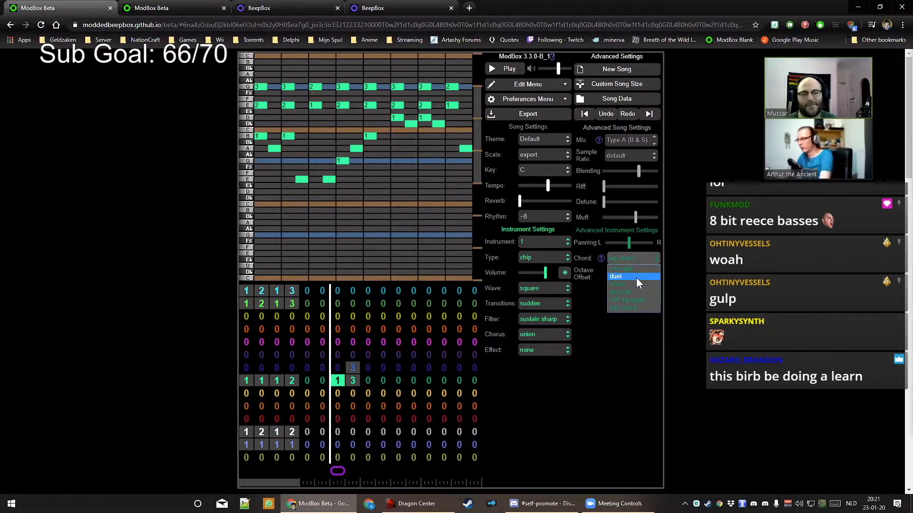
click(637, 282)
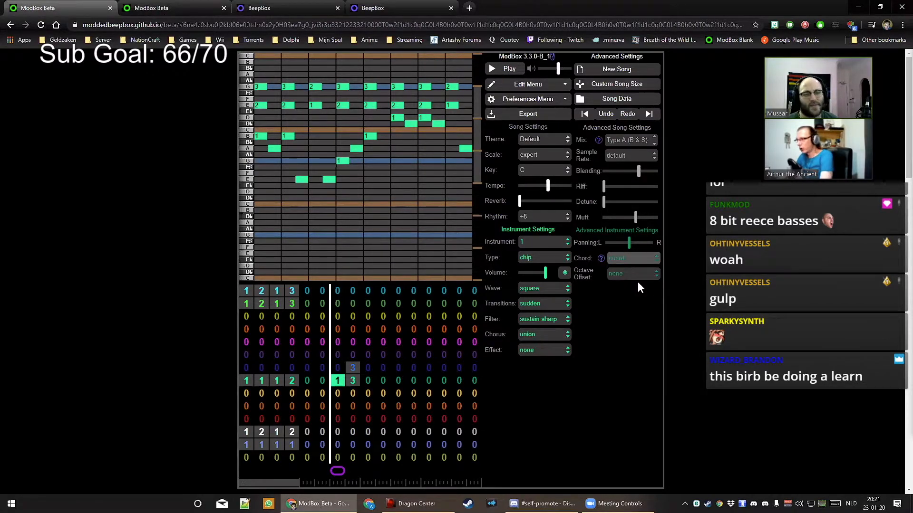
click(509, 70)
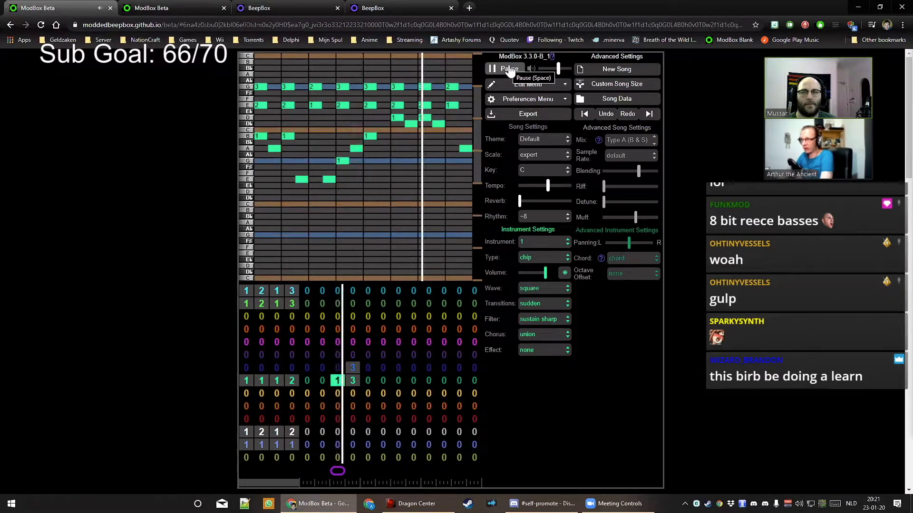
click(509, 70)
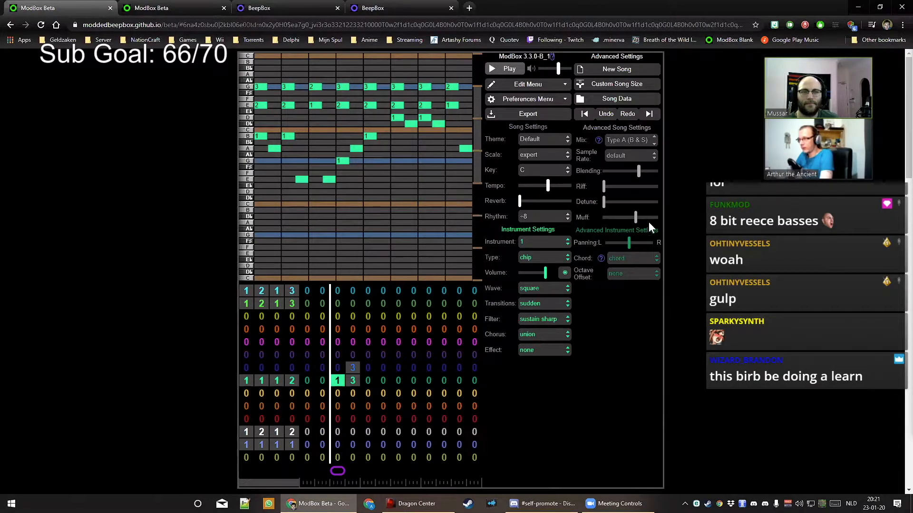
Try the 44100kHz and 48000kHz sample rates while playing the song
click(627, 157)
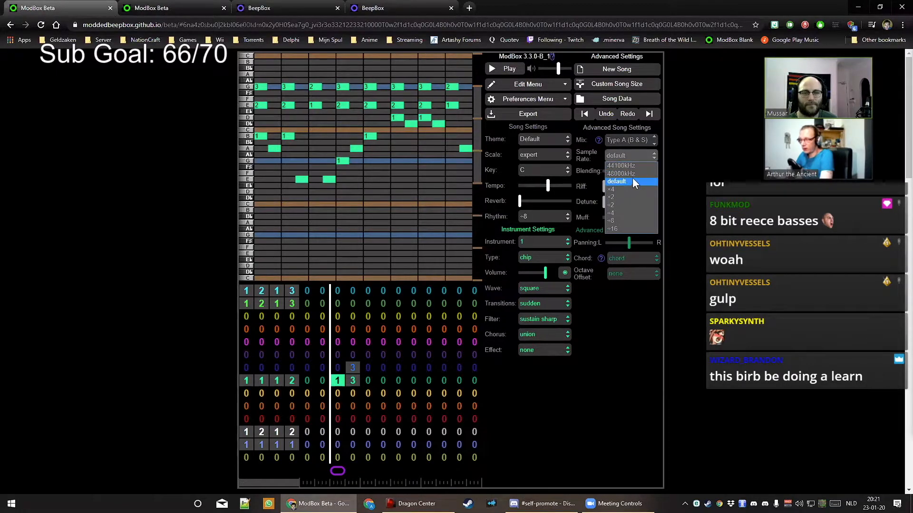
click(630, 166)
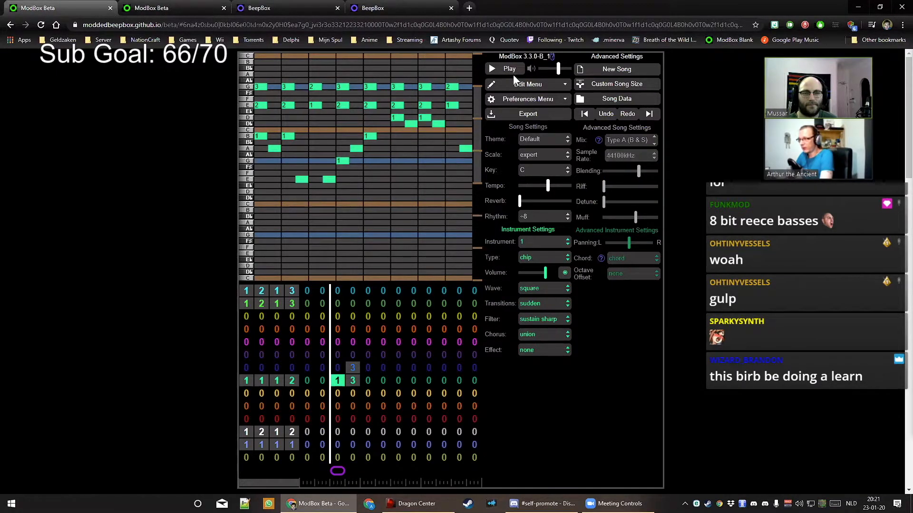
click(507, 64)
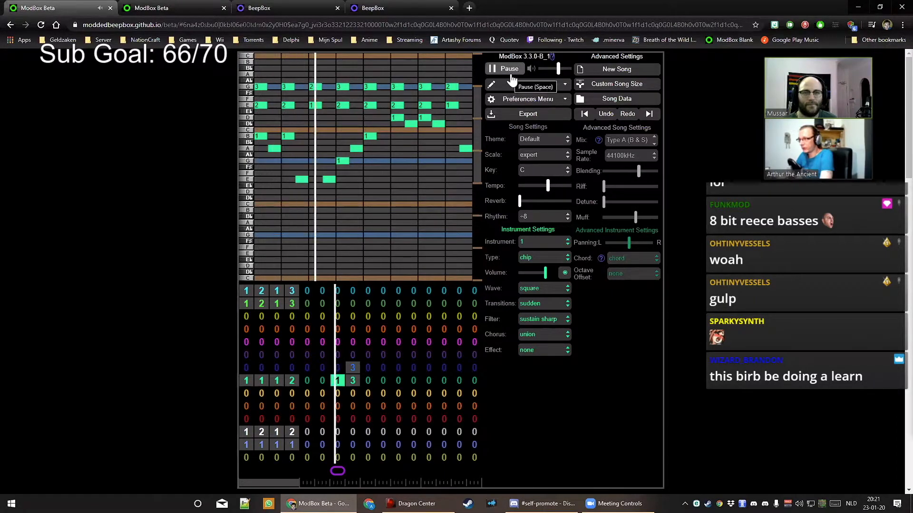
click(627, 156)
click(621, 174)
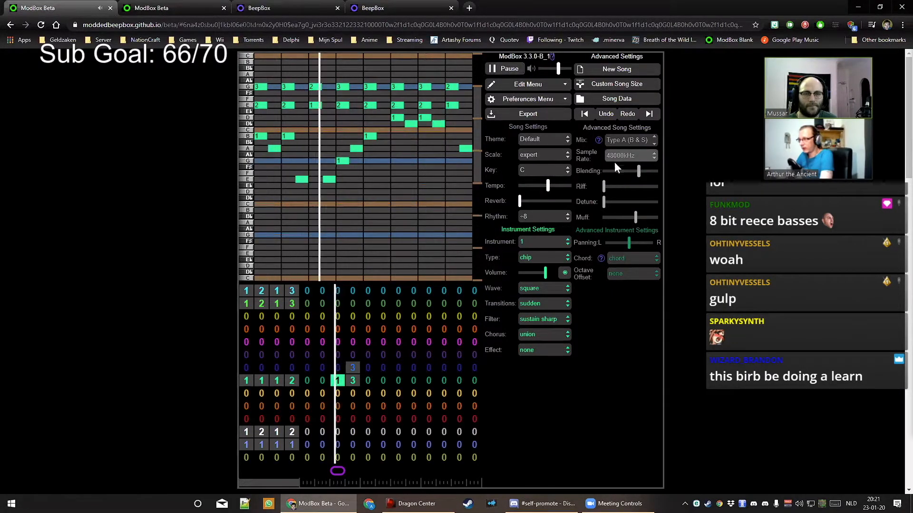
click(508, 69)
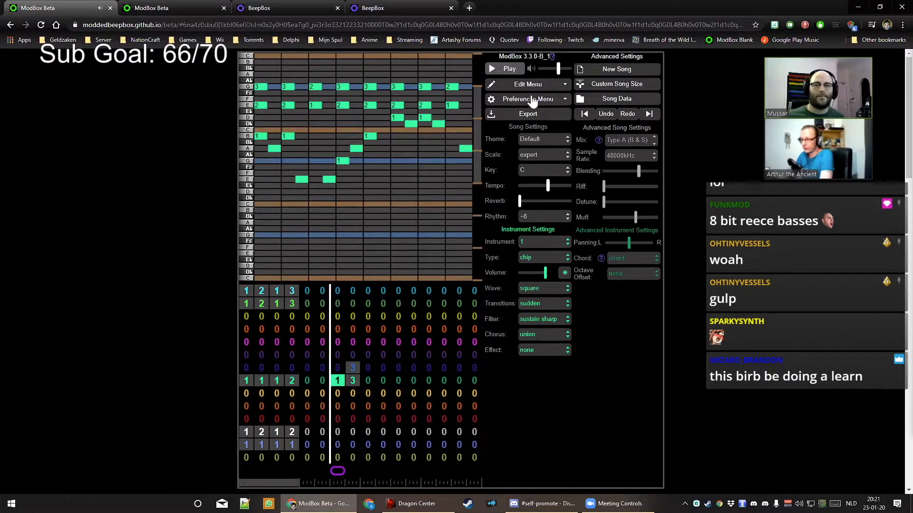
Switch the sample rate back through 44100kHz to default and listen again
click(622, 157)
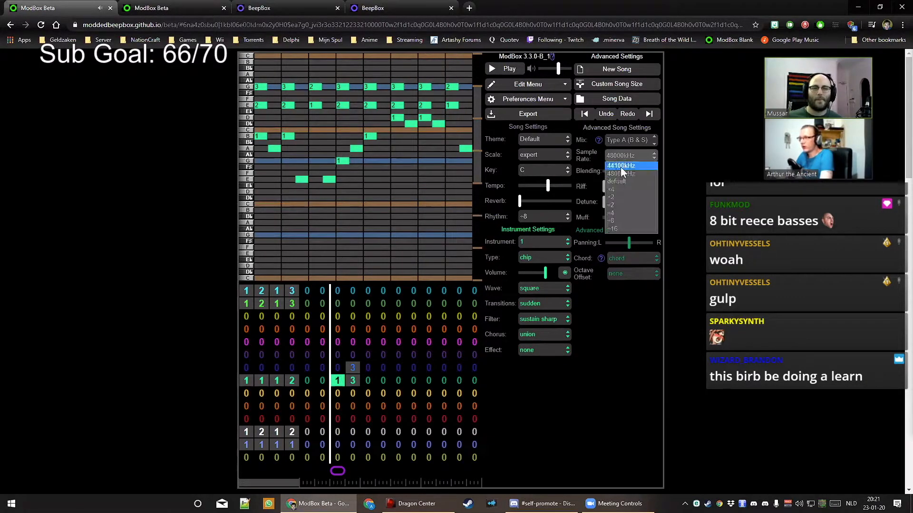
click(620, 166)
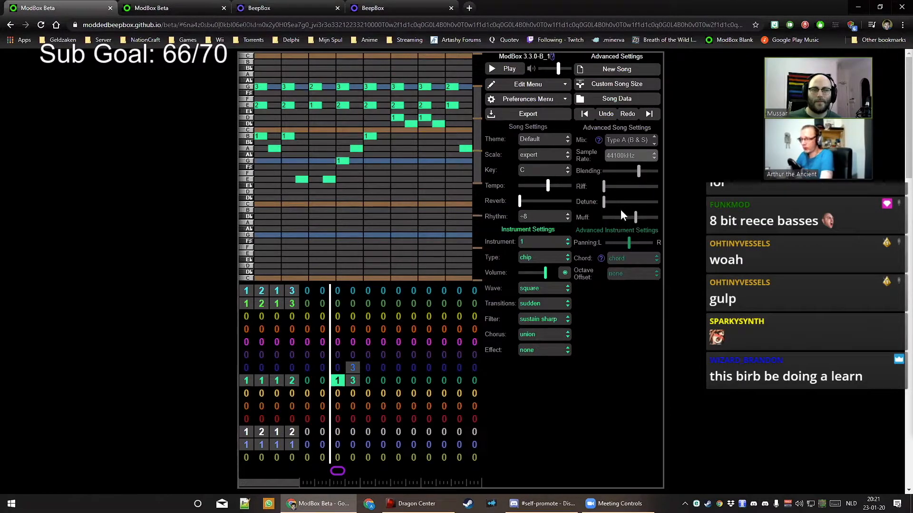
click(622, 161)
click(625, 181)
click(625, 157)
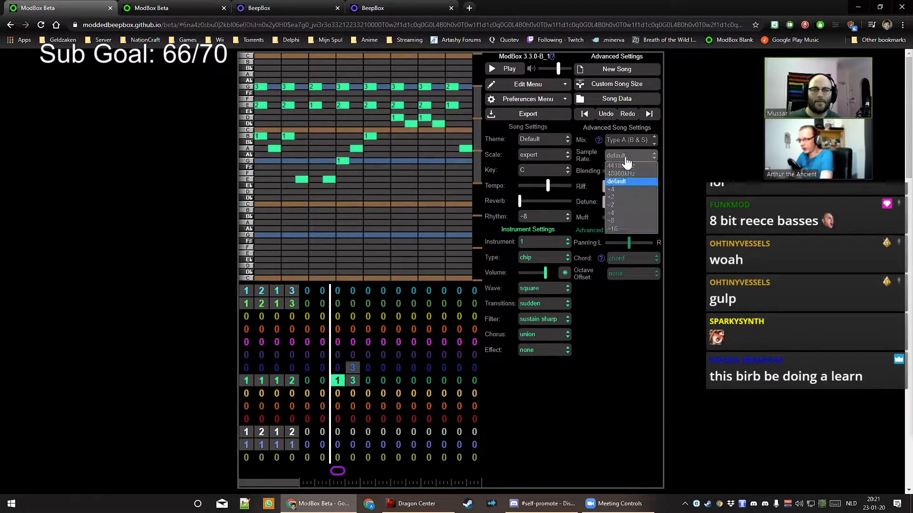
click(625, 158)
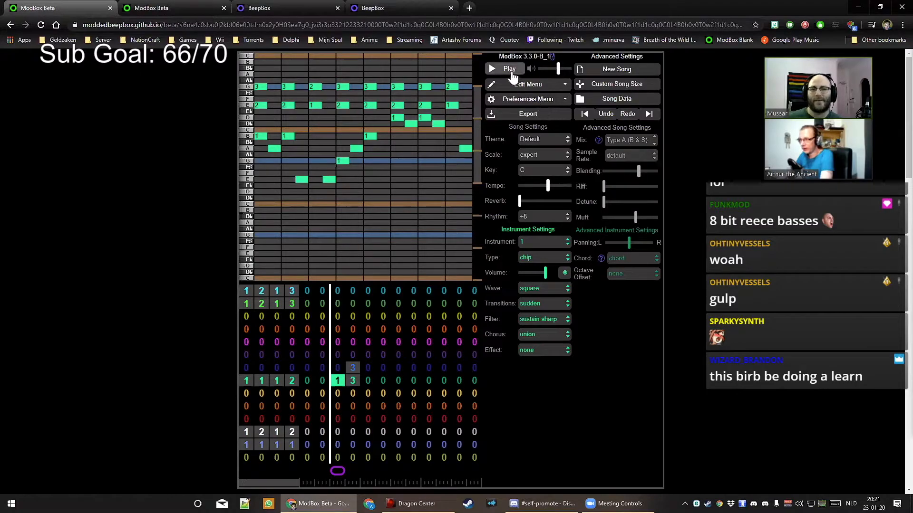
click(510, 72)
click(510, 71)
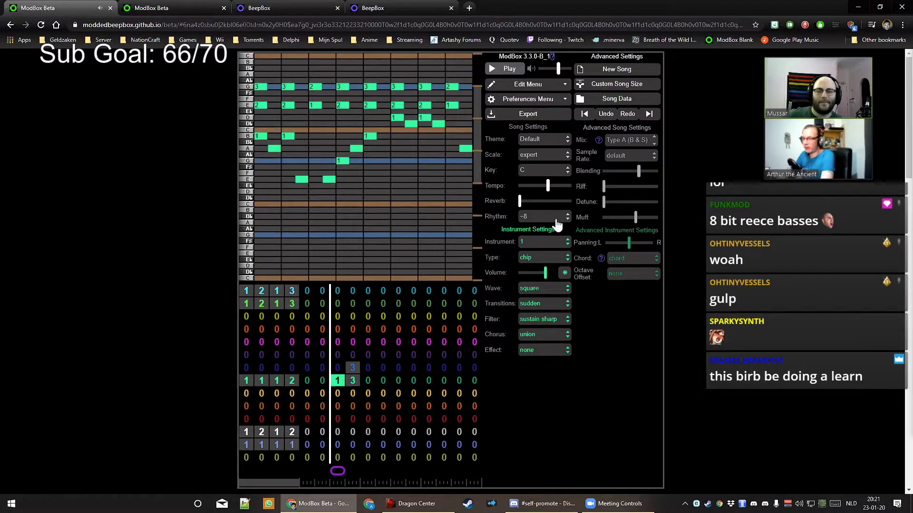
Try ÷2 and 48000kHz sample rates, then return the sample rate to default
click(622, 154)
click(631, 205)
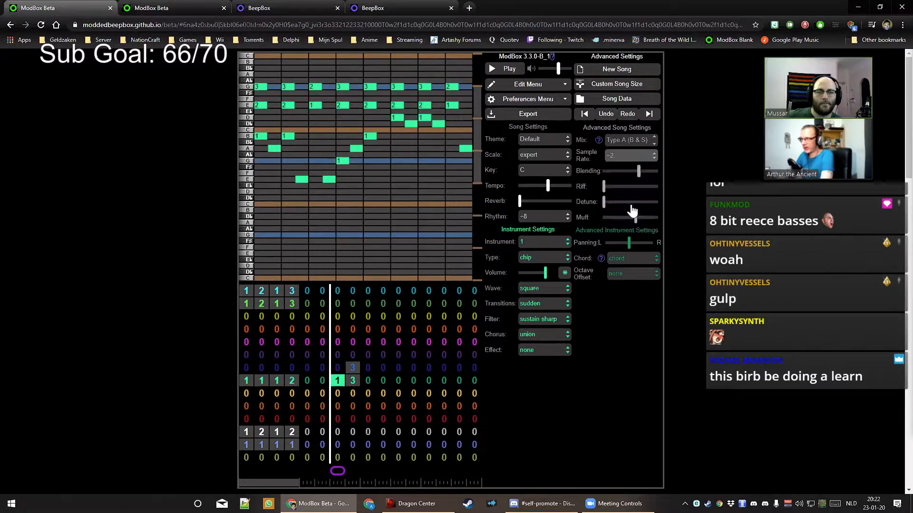
click(627, 157)
click(627, 174)
click(625, 159)
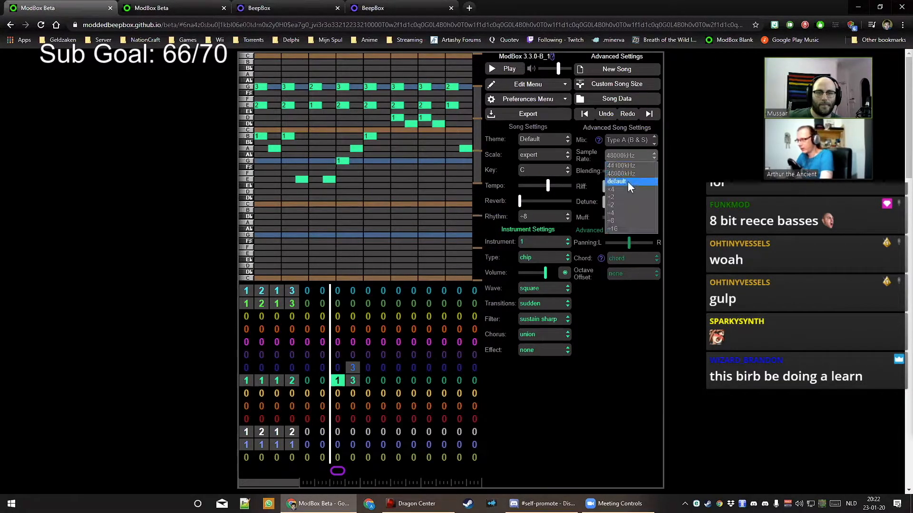
click(627, 182)
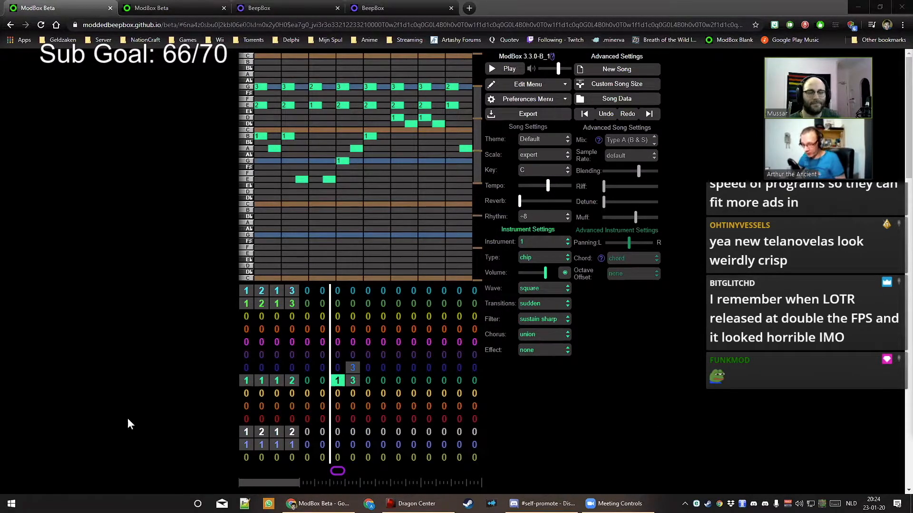
Open the Scale dropdown in Song Settings to list the available song scales
click(620, 374)
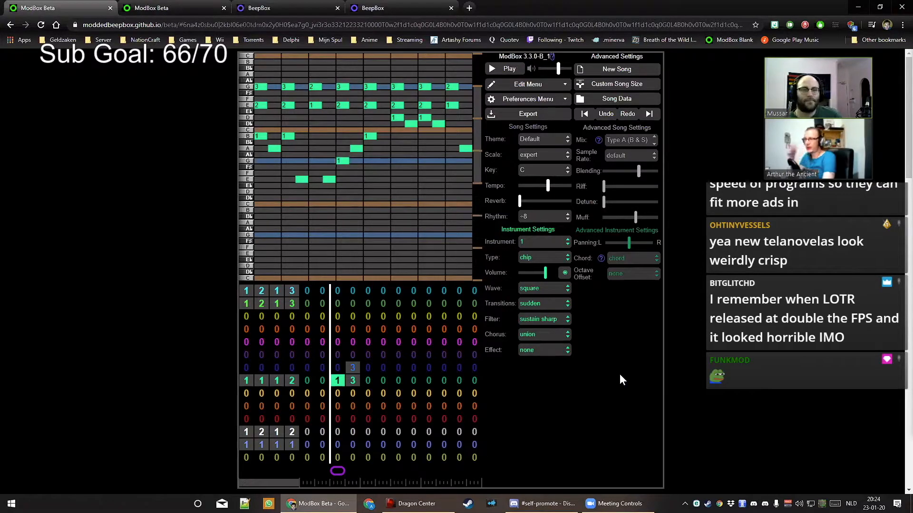
click(536, 154)
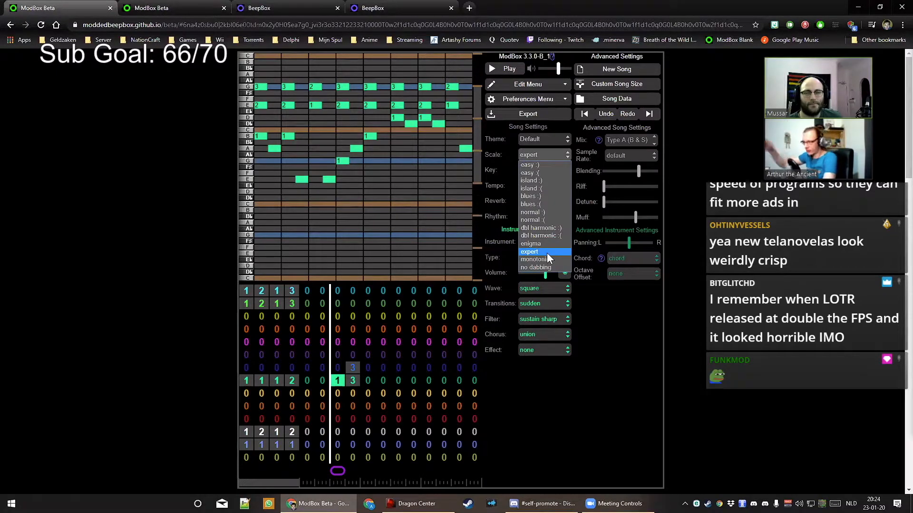
click(544, 166)
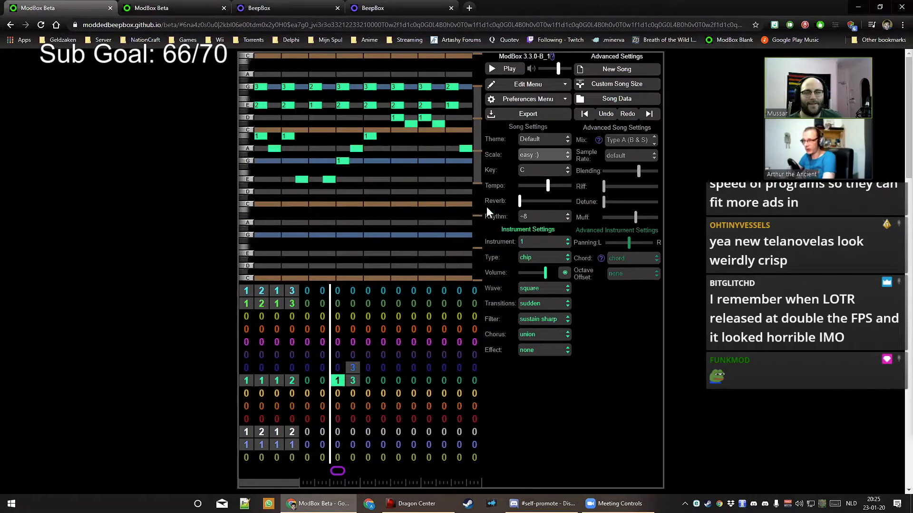
click(553, 161)
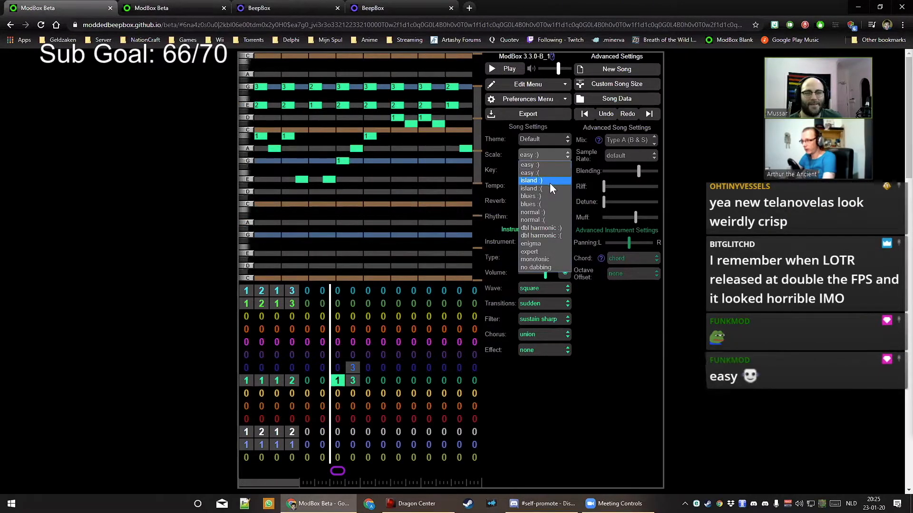
click(550, 183)
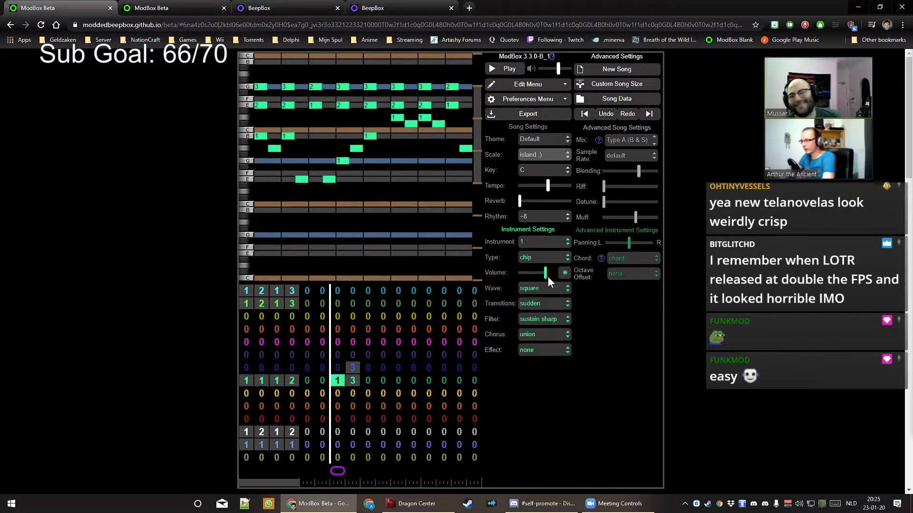
click(539, 155)
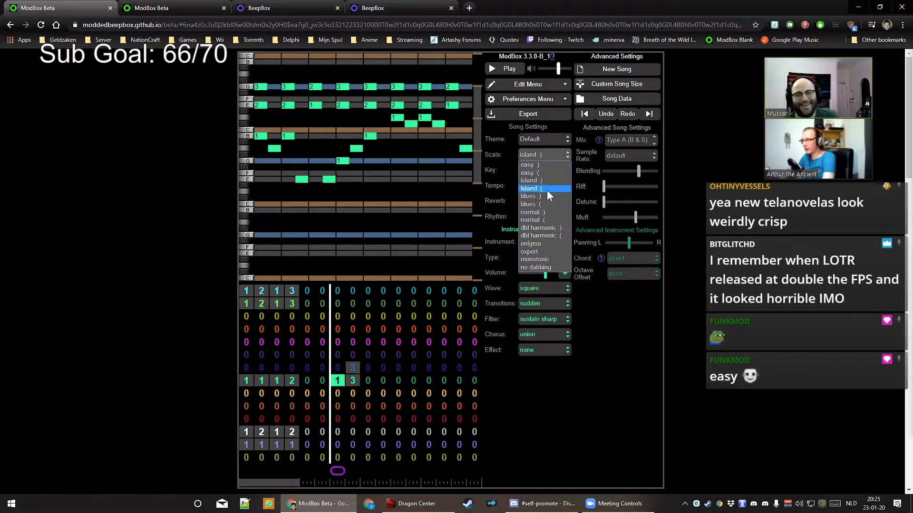
click(547, 189)
click(546, 155)
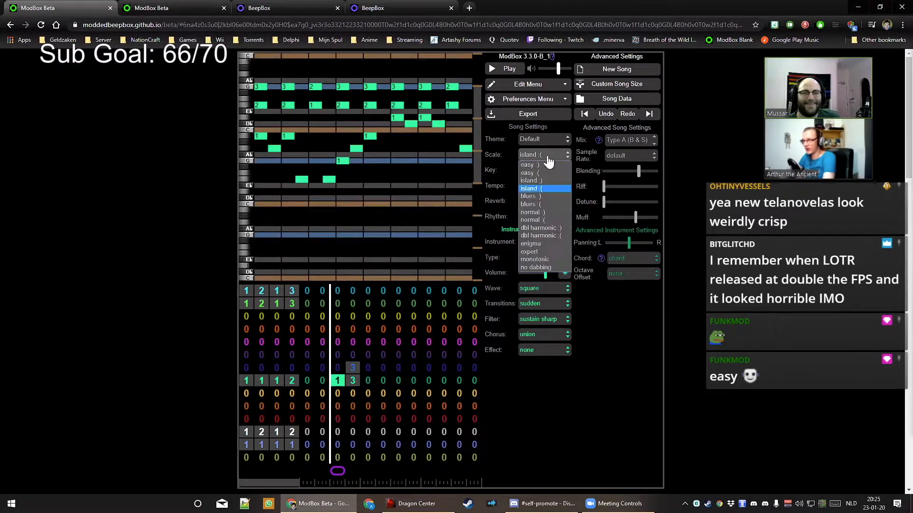
click(550, 212)
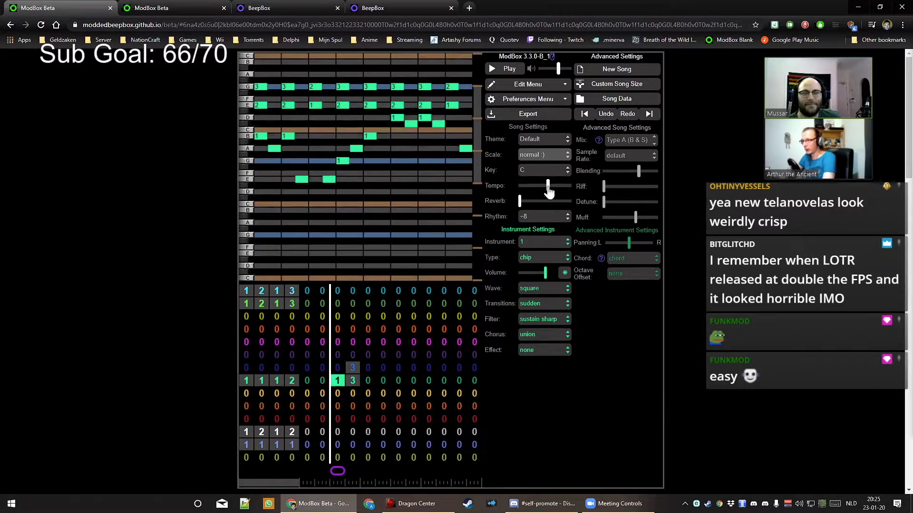
click(544, 157)
click(549, 221)
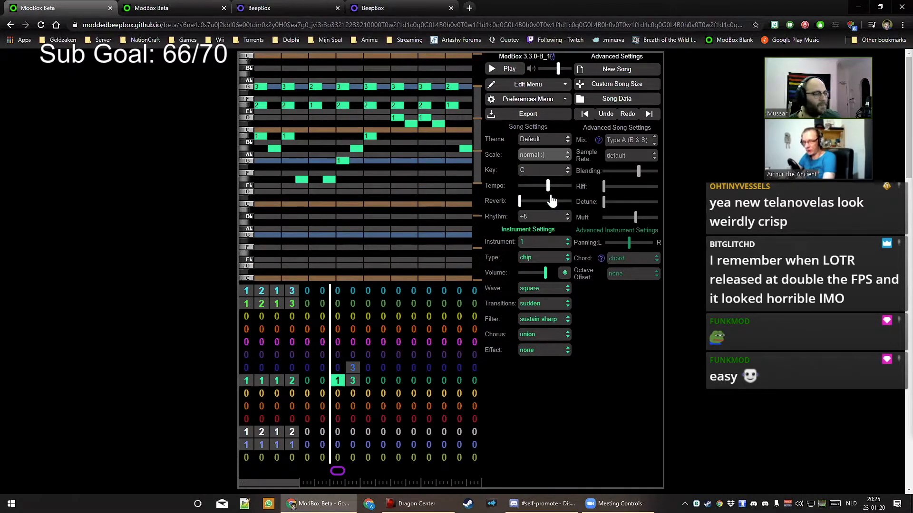
click(555, 156)
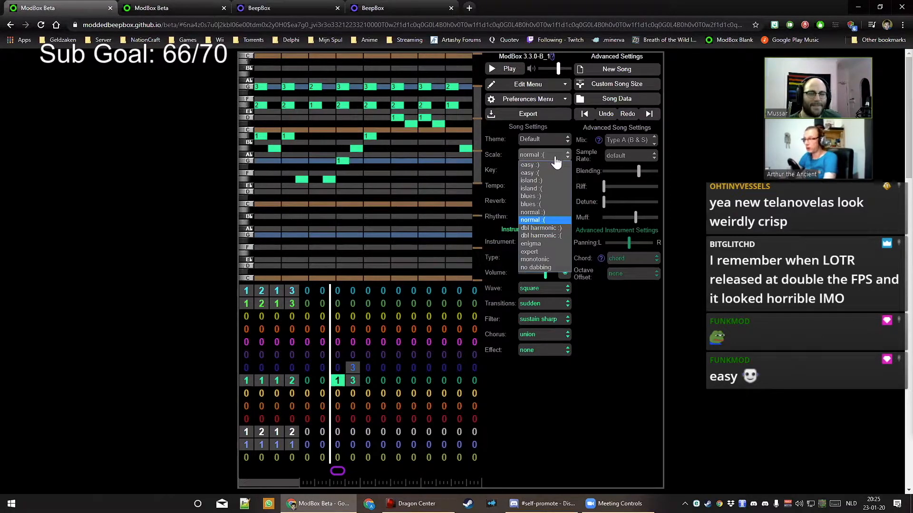
click(549, 251)
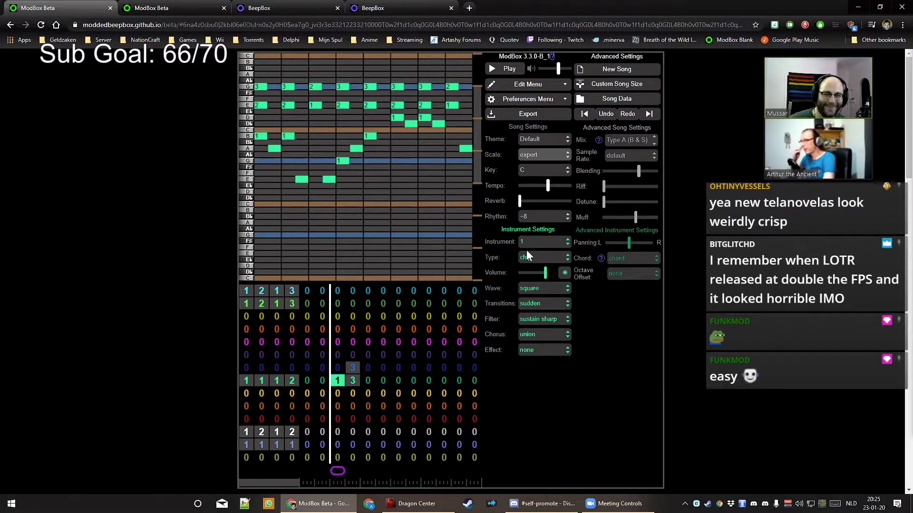
click(542, 158)
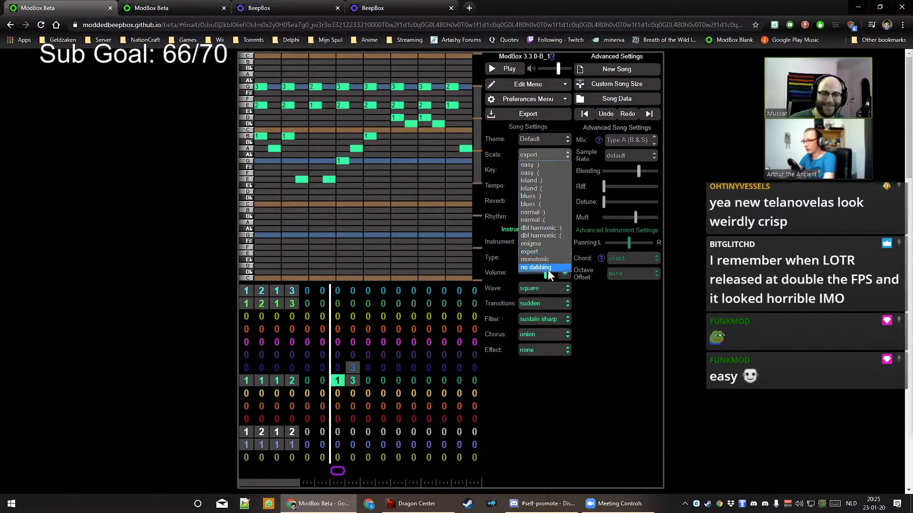
click(548, 269)
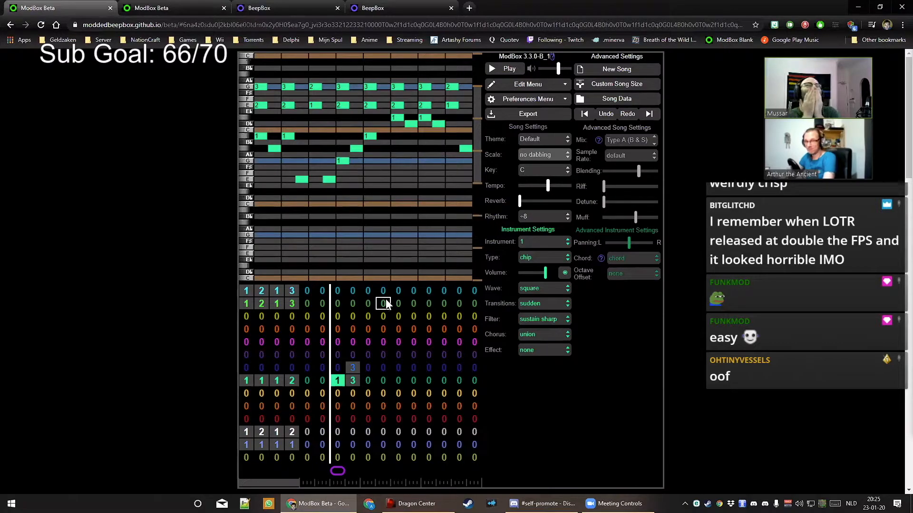
click(541, 163)
click(544, 162)
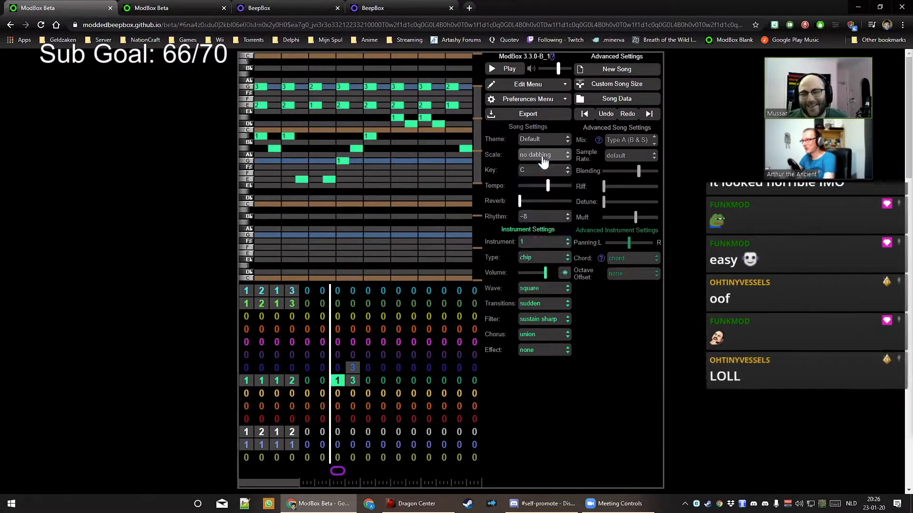
click(543, 161)
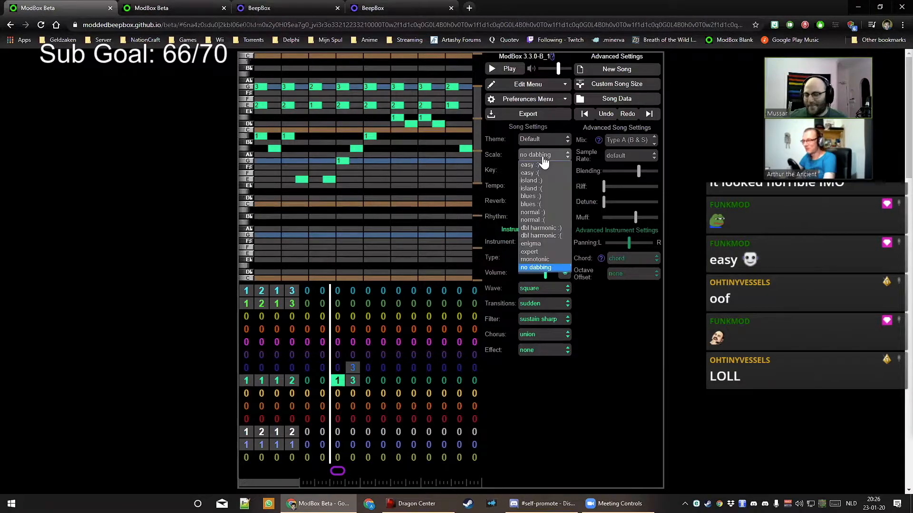
click(535, 259)
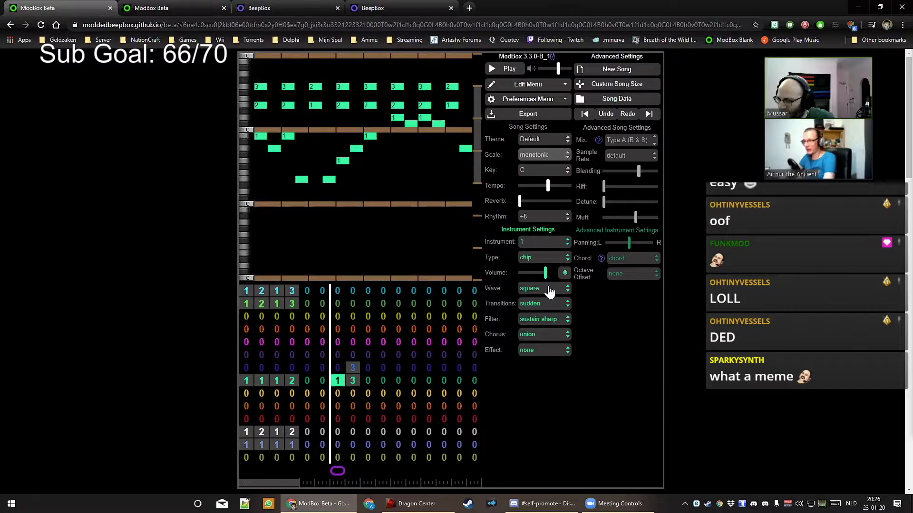
click(542, 160)
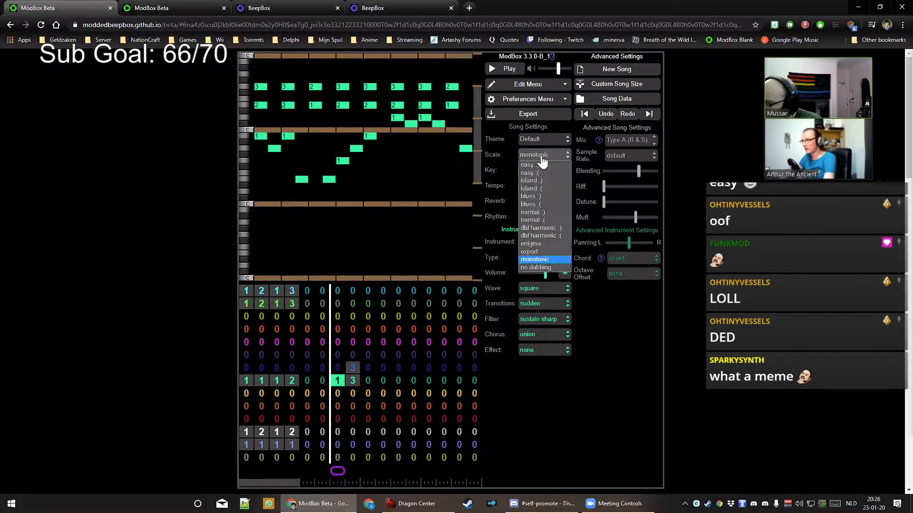
click(548, 253)
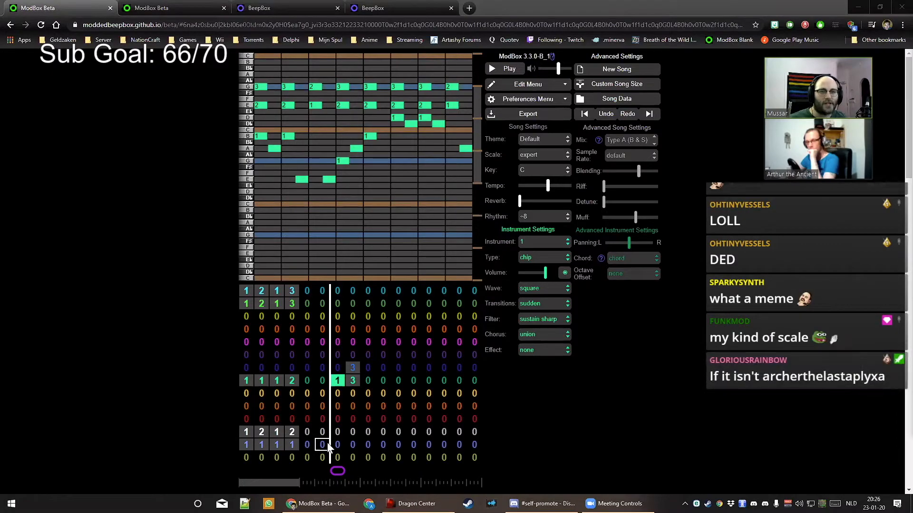
click(559, 441)
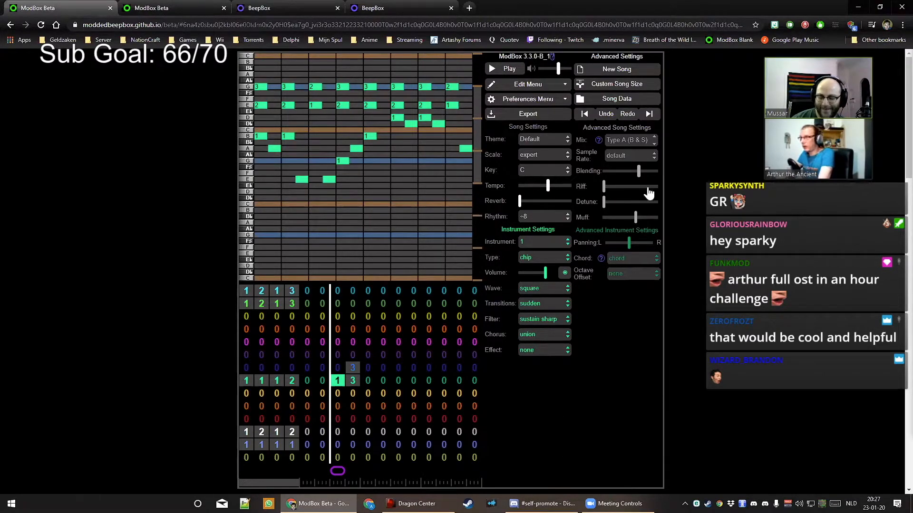
Close the three extra BeepBox and ModBox tabs and load the ModBox Blank bookmark
click(224, 9)
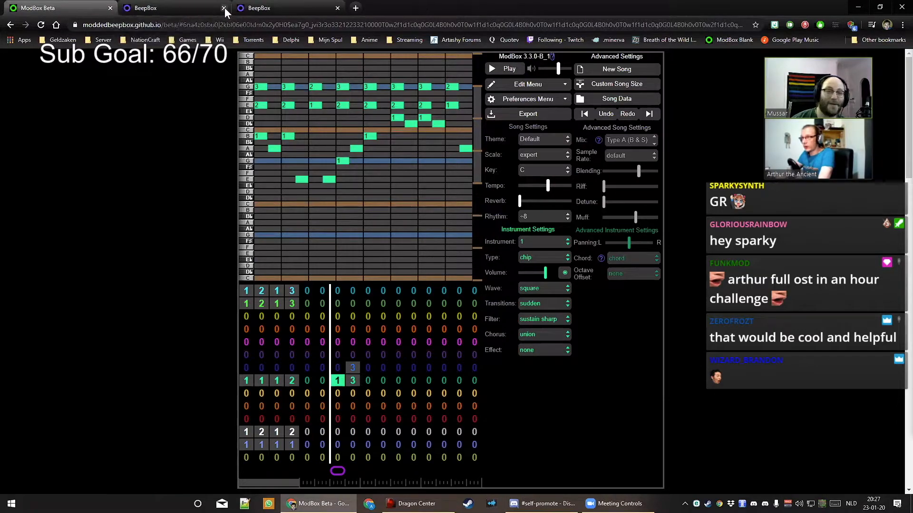
click(224, 8)
click(224, 8)
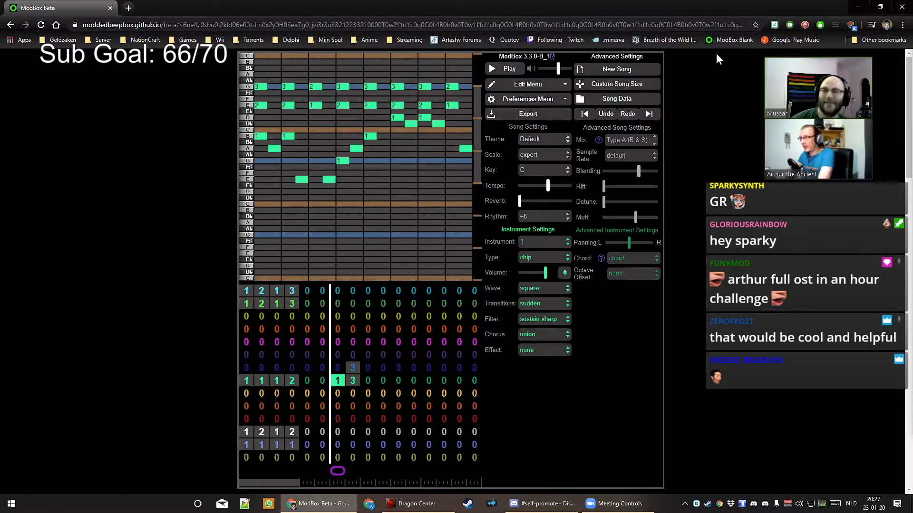
click(723, 42)
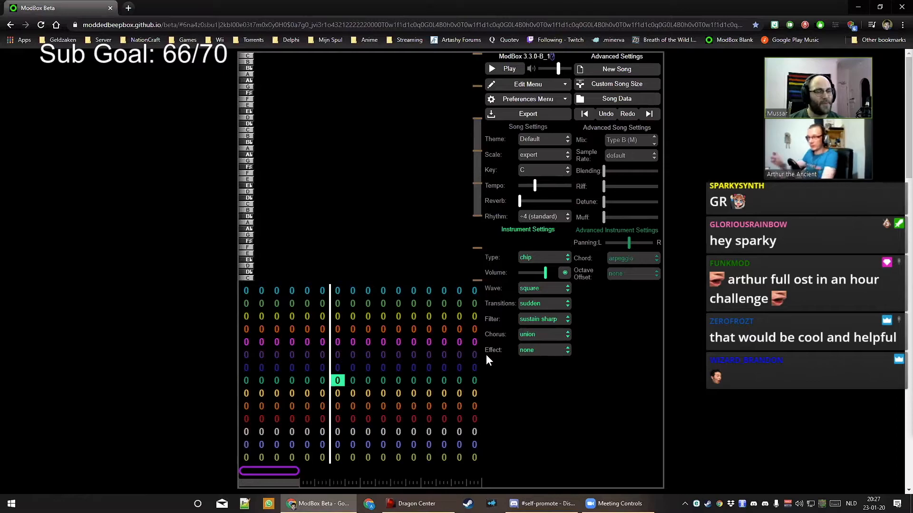
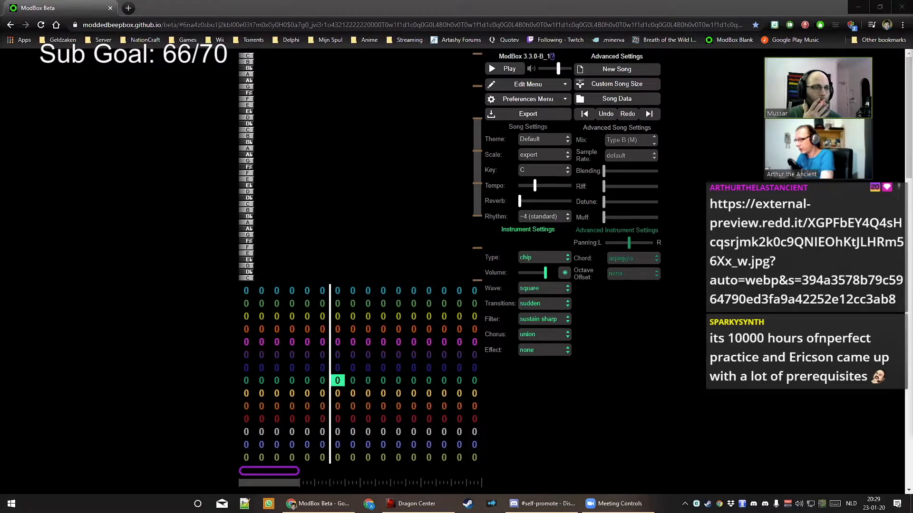
Place the 30:00 countdown timer window at lower right beside ModBox, then return to the song
click(589, 376)
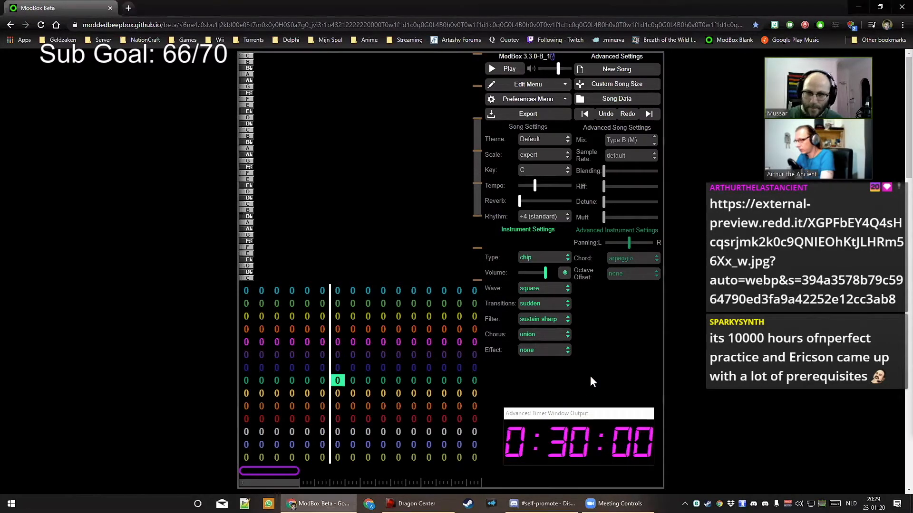
drag(604, 419, 609, 436)
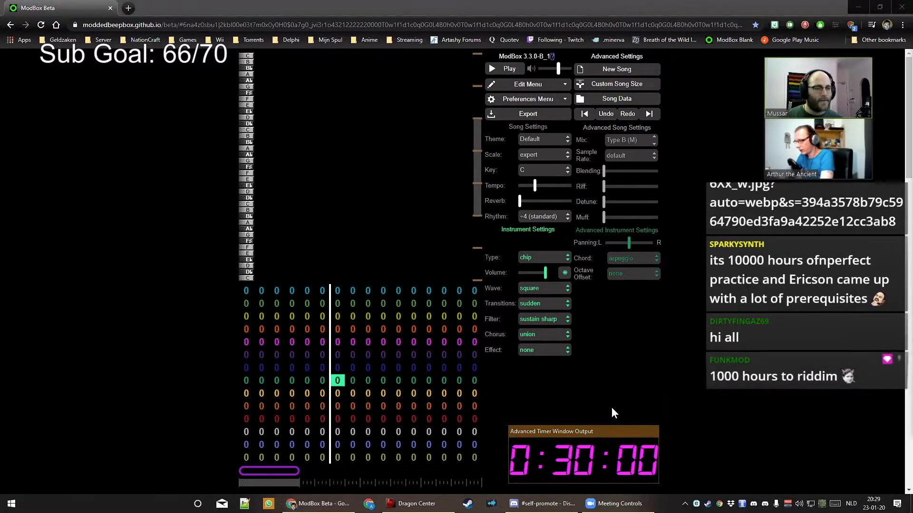
click(612, 400)
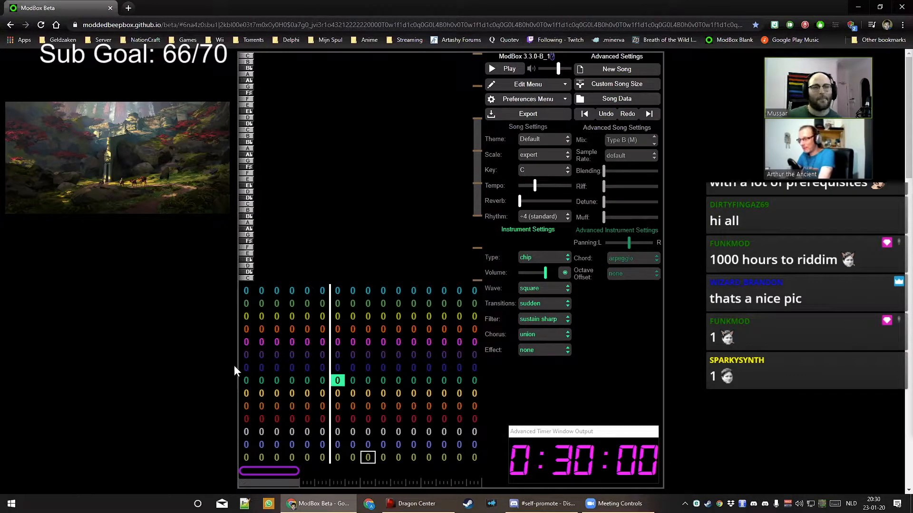
click(246, 291)
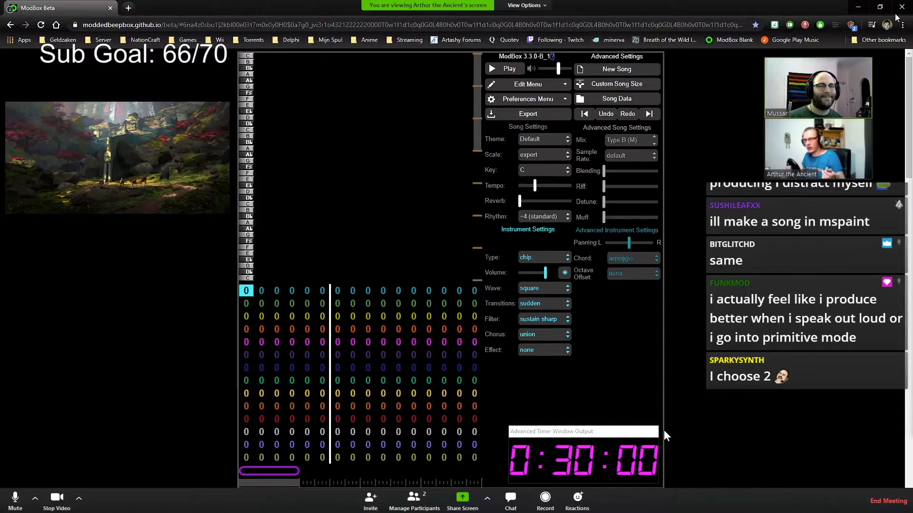
drag(815, 56, 811, 52)
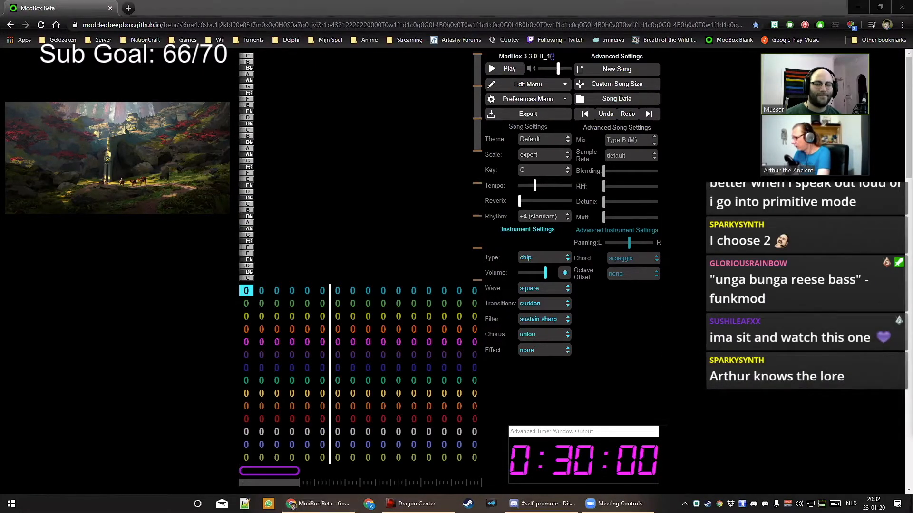
click(660, 379)
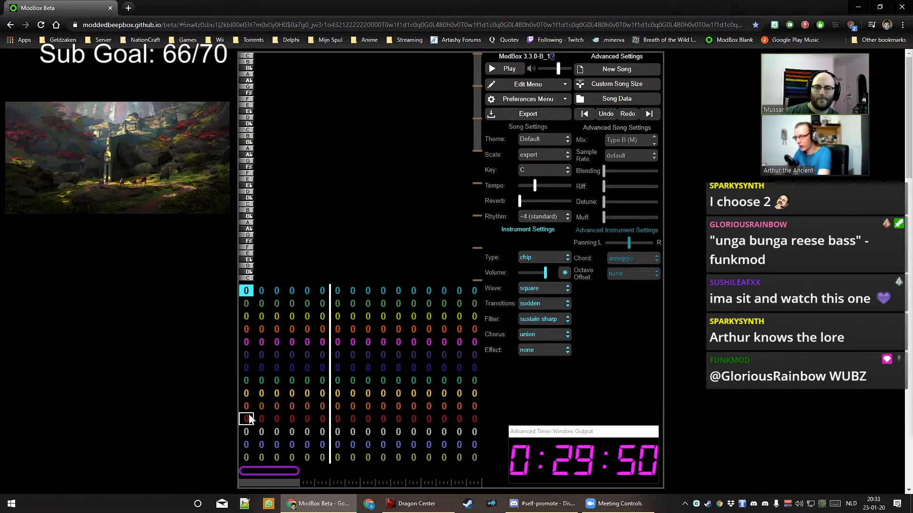
Give green-channel bar 1 pattern 1 with a full-bar C note, looping bar 1 for preview
click(246, 381)
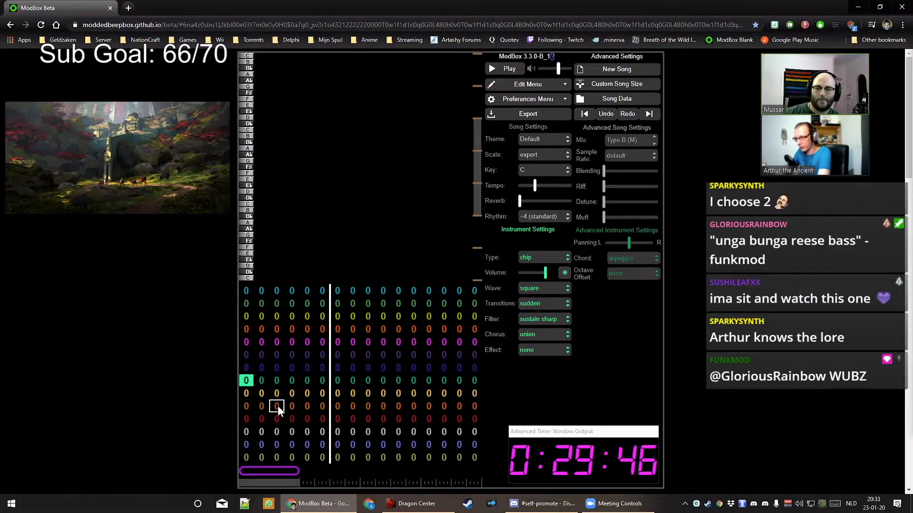
key(1)
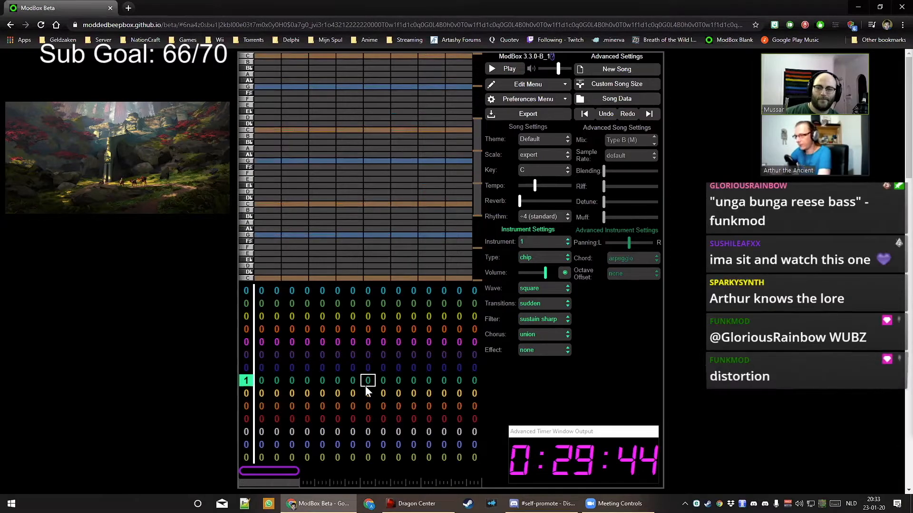
drag(295, 470, 247, 471)
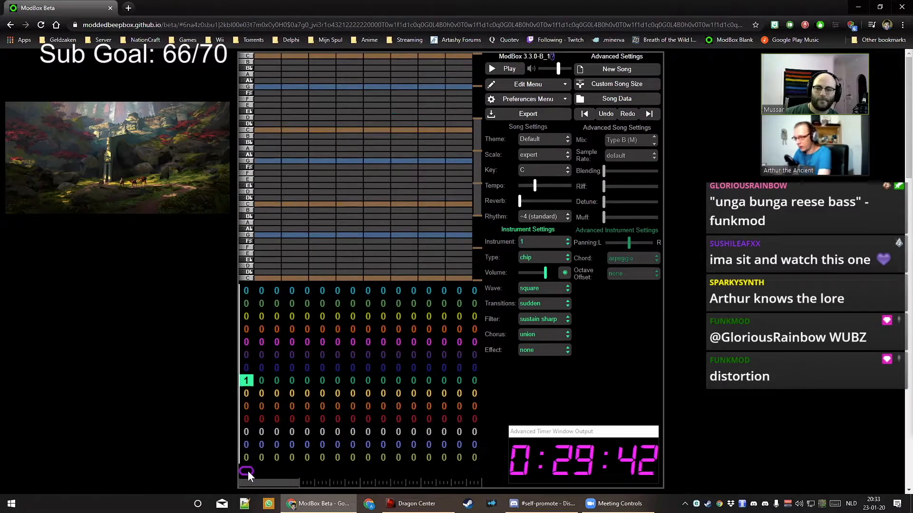
key(space)
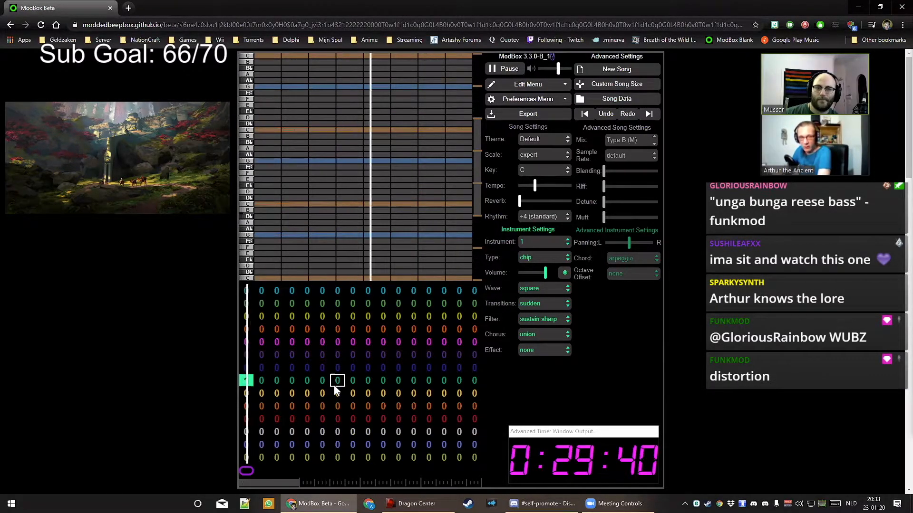
click(261, 204)
drag(278, 206, 454, 196)
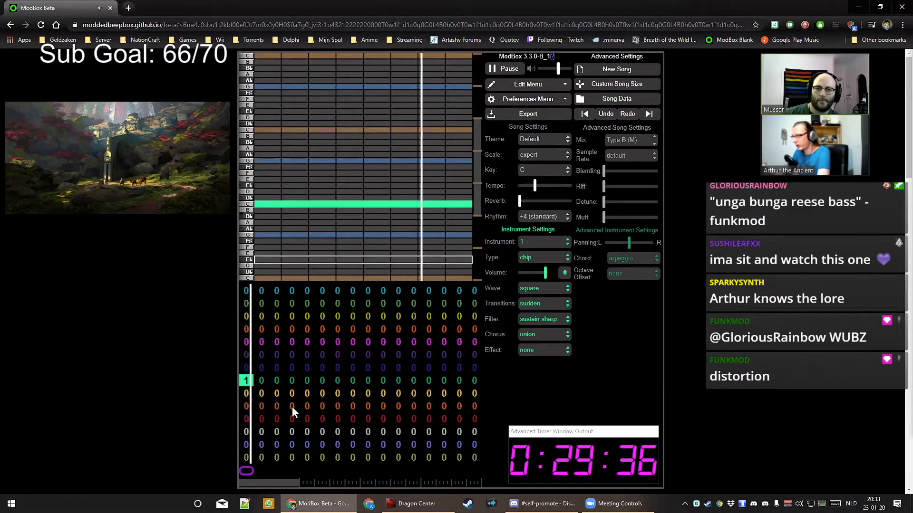
key(space)
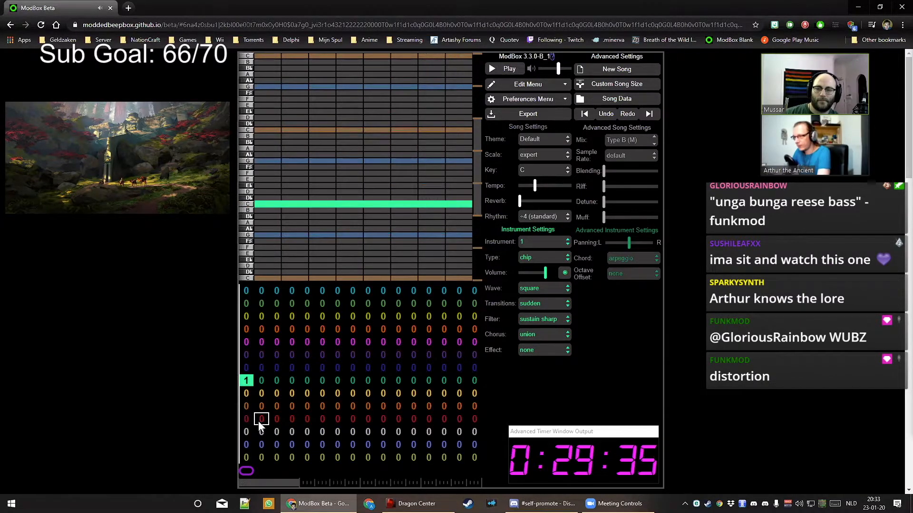
Give bar 2 pattern 2 with a sustained E♭ note, looping bars 1–2
click(260, 380)
click(262, 185)
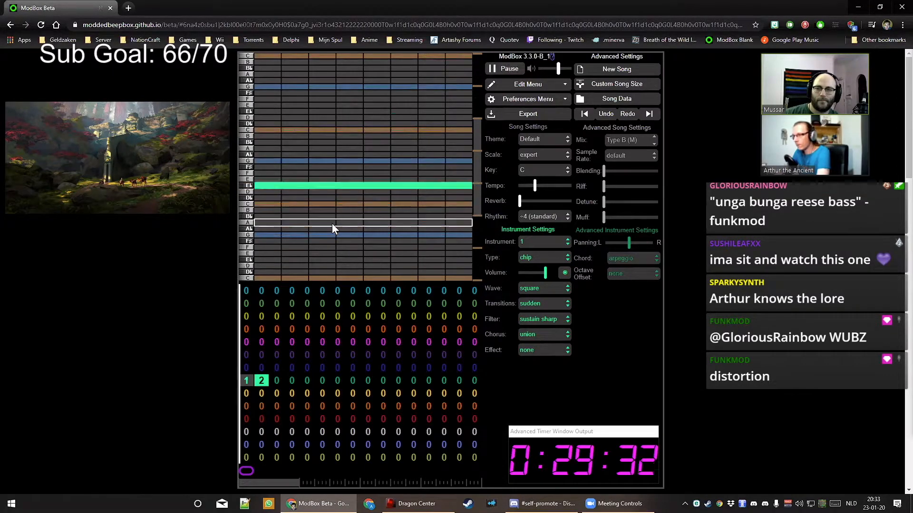
key(space)
drag(255, 470, 266, 471)
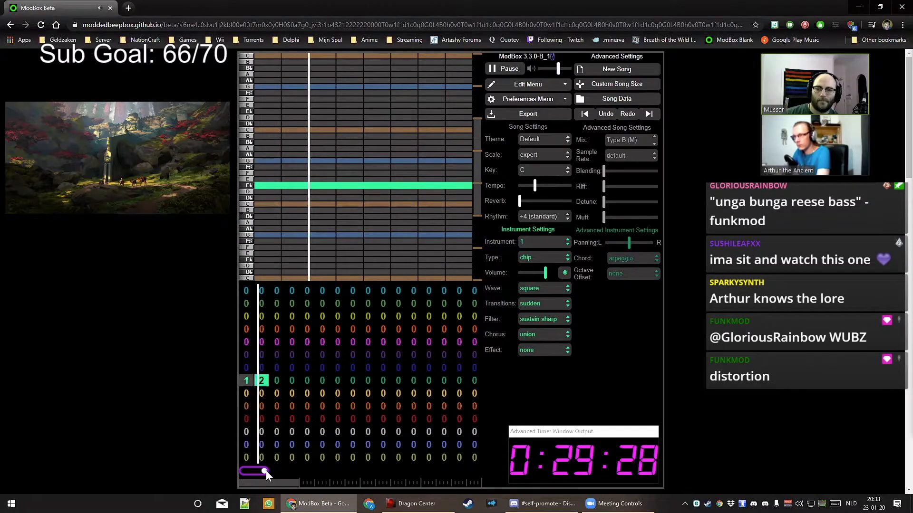
key(space)
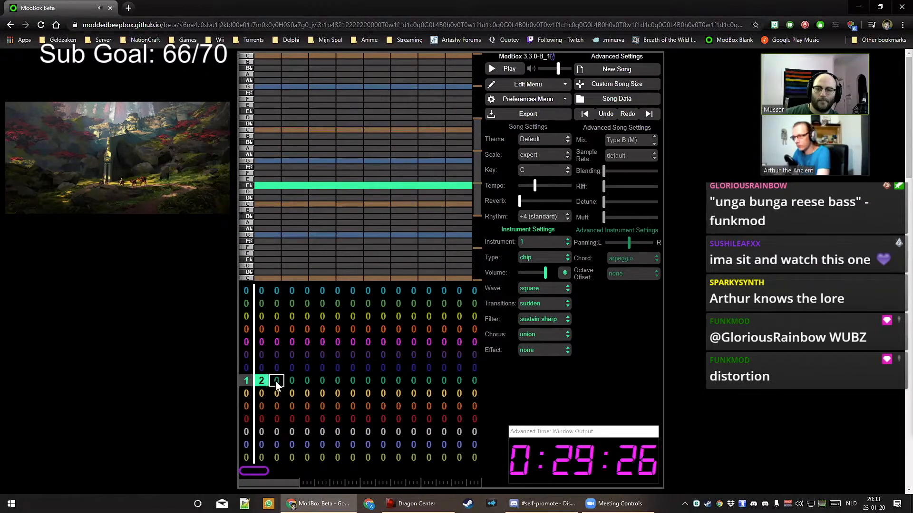
Give bar 3 pattern 3 with a sustained B♭ note, extending the loop over bar 3
click(275, 381)
key(3)
click(257, 217)
key(space)
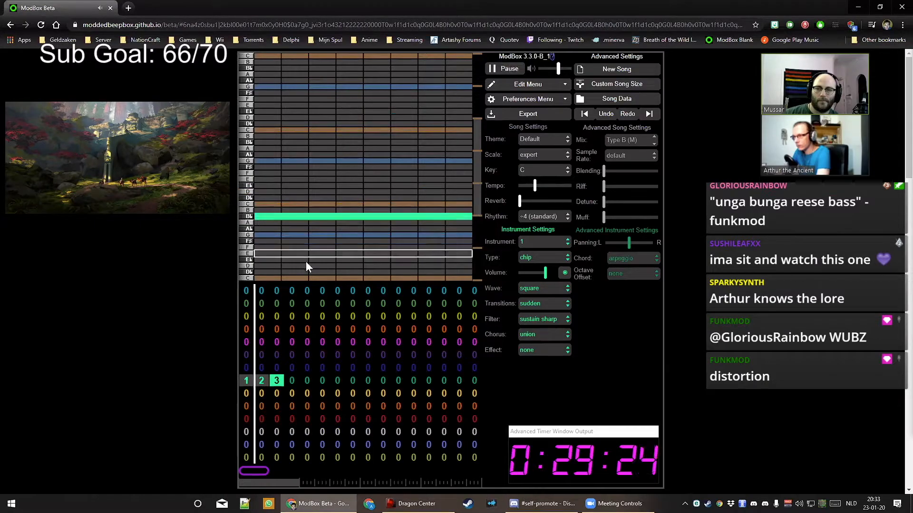
drag(268, 472, 294, 472)
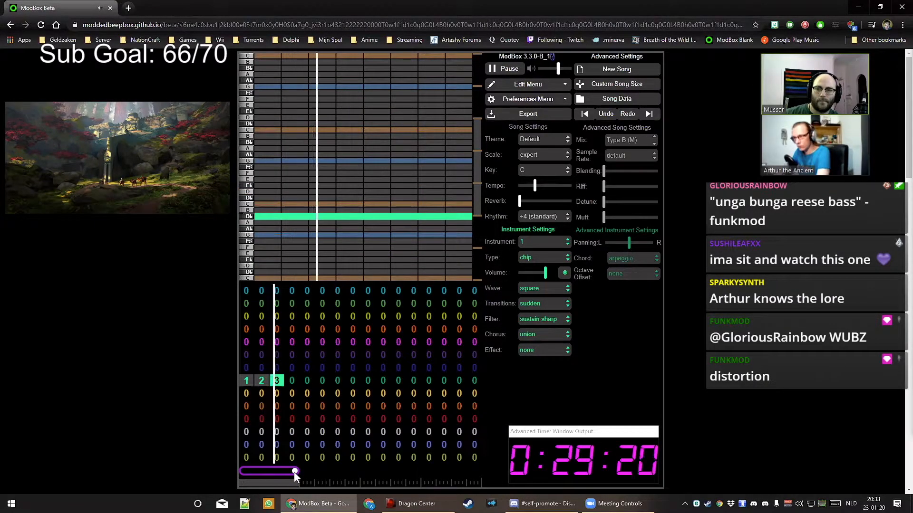
Give bar 4 pattern 4 with a sustained F note, then review patterns 2–4
click(290, 377)
key(4)
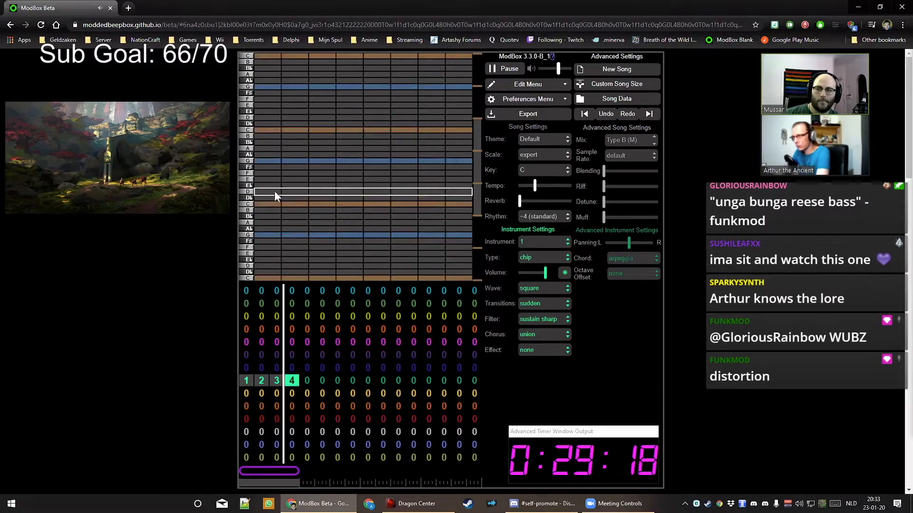
click(285, 179)
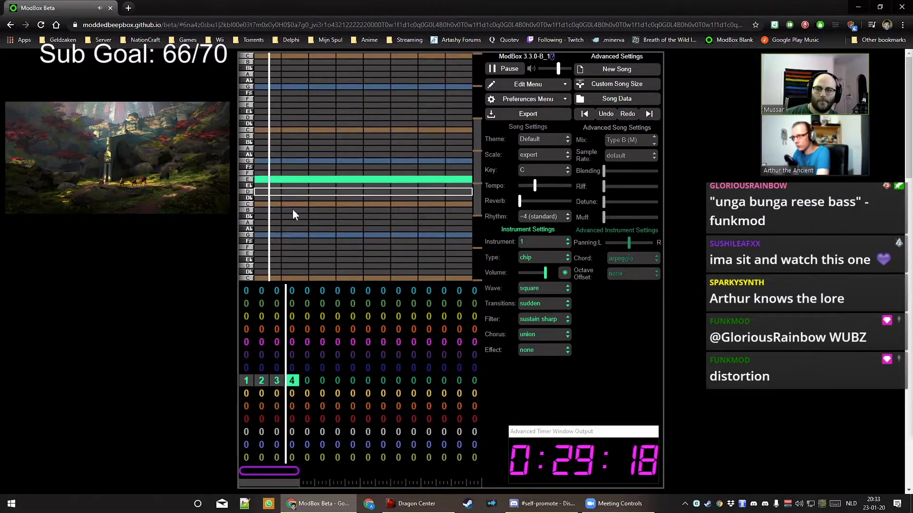
click(284, 180)
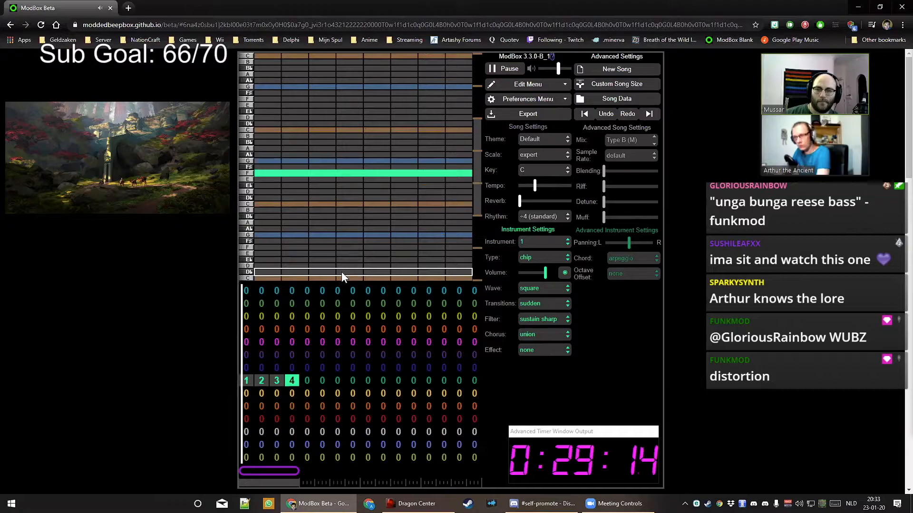
click(261, 381)
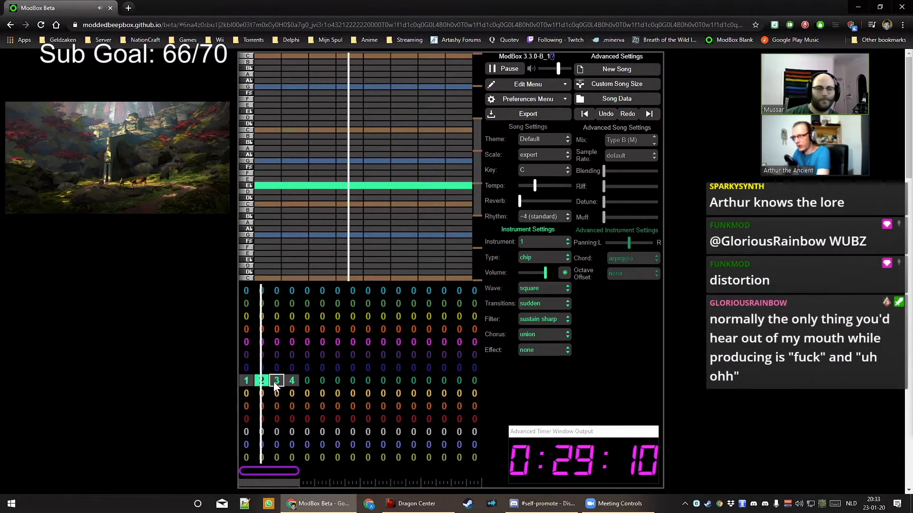
click(274, 382)
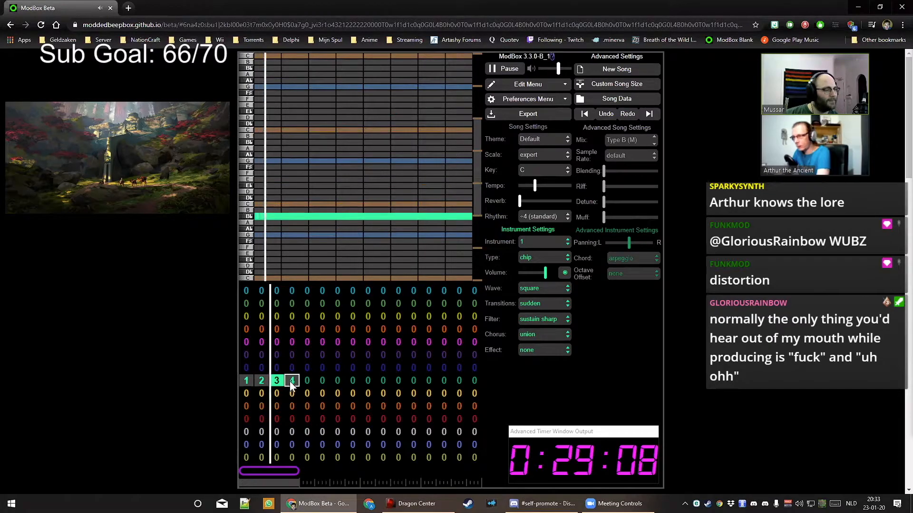
click(291, 381)
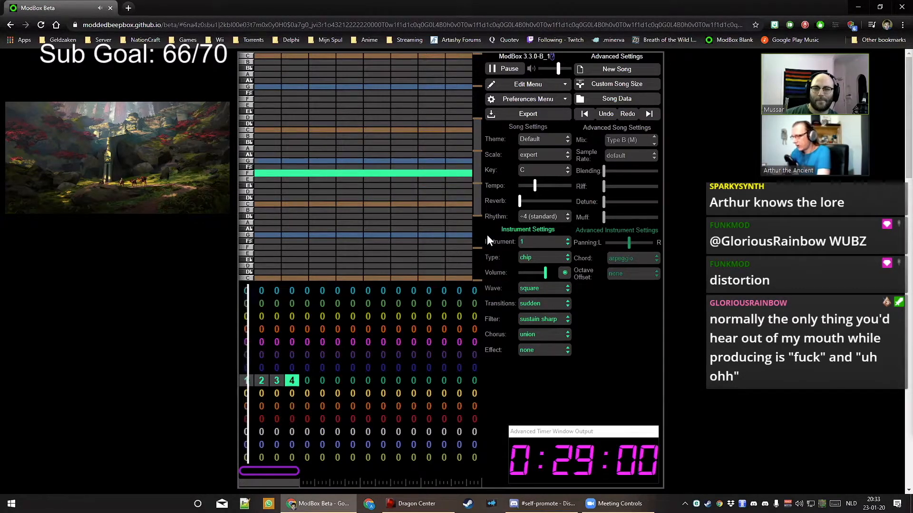
Set the green instrument to octave -1, plateau wave, sustain medium filter and lower volume; put pattern 1 in top bar 1
click(656, 282)
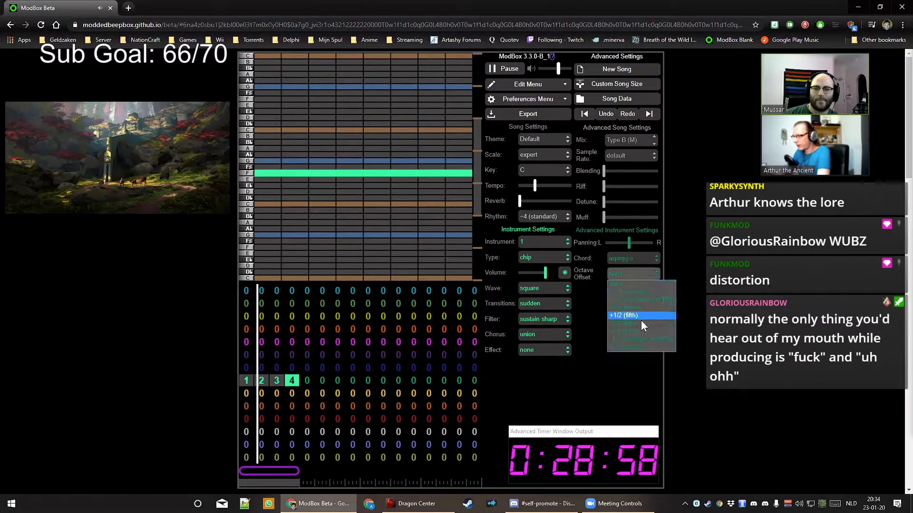
click(640, 331)
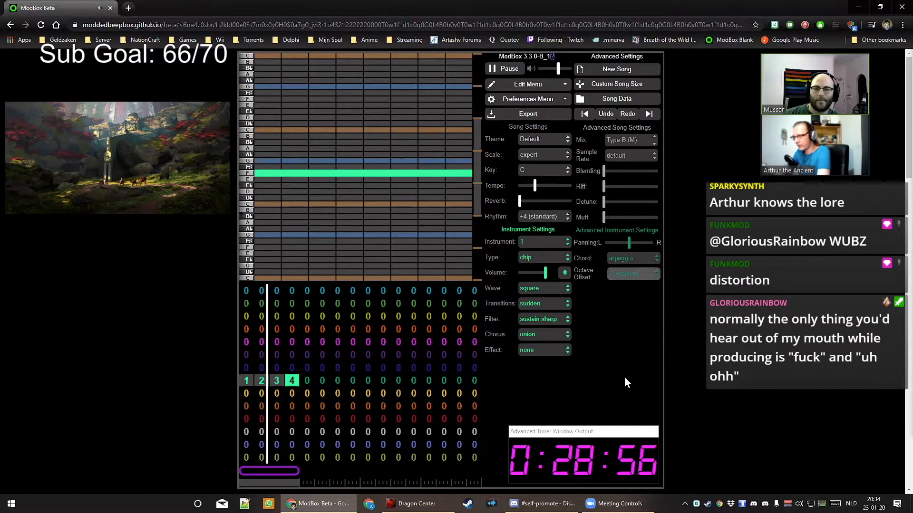
click(543, 288)
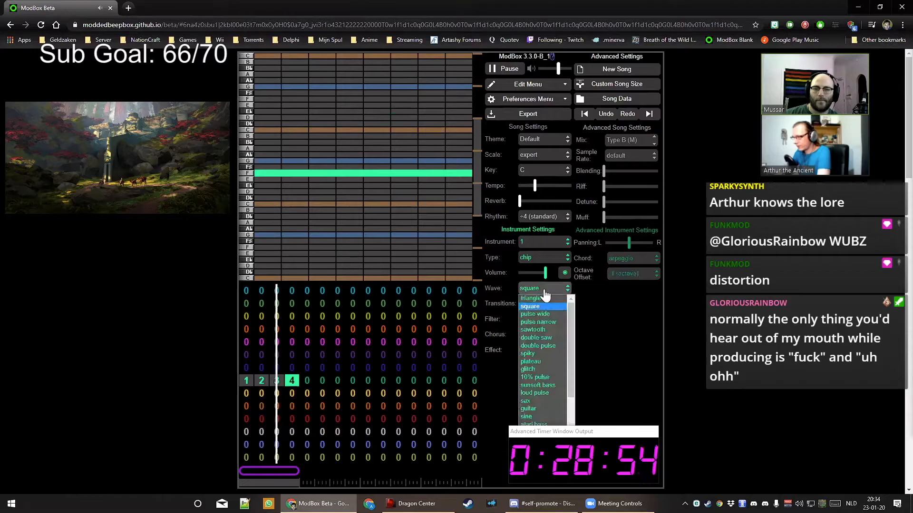
click(548, 361)
click(547, 319)
click(553, 345)
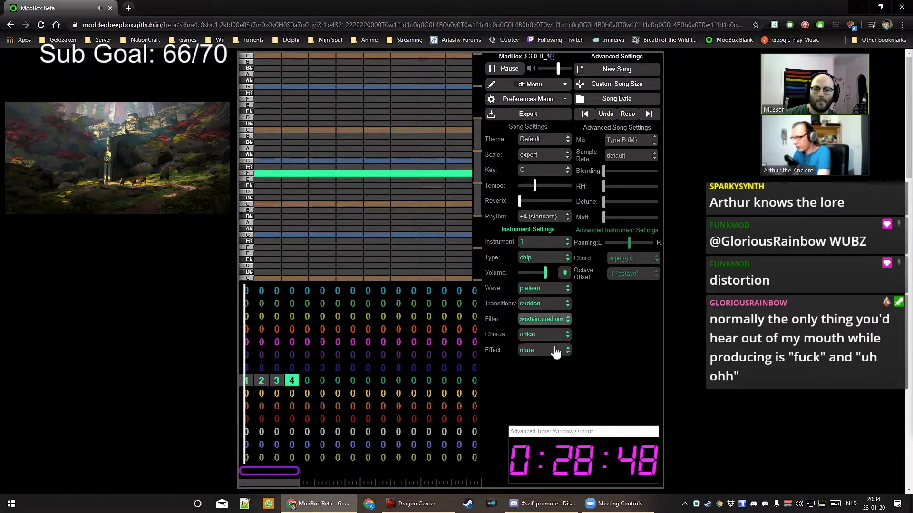
drag(545, 272, 541, 274)
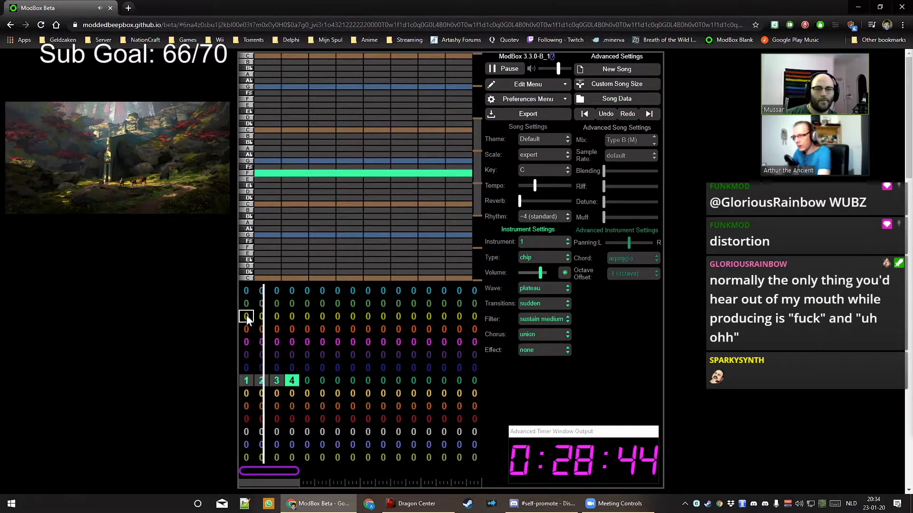
click(244, 295)
key(1)
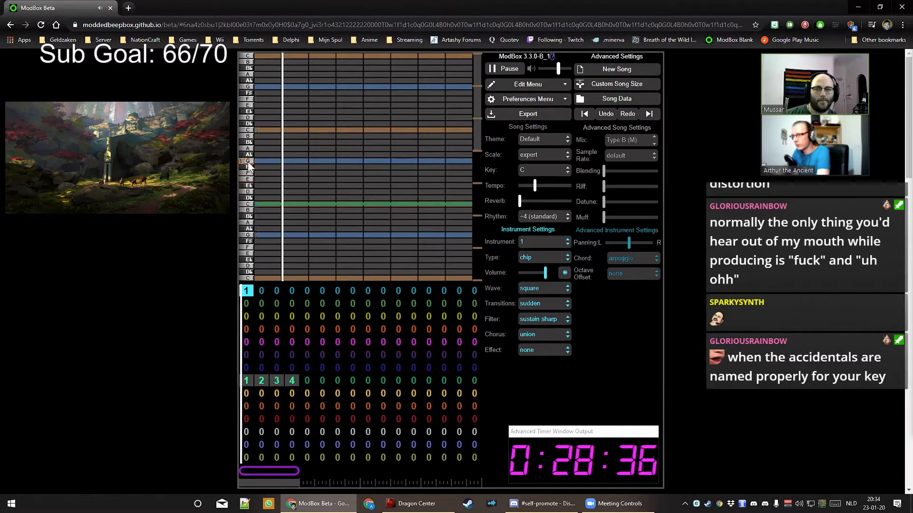
Start pattern 1 with C and G notes, set channel 1 bars 2–4 to pattern 1, and fix misplaced notes
click(258, 204)
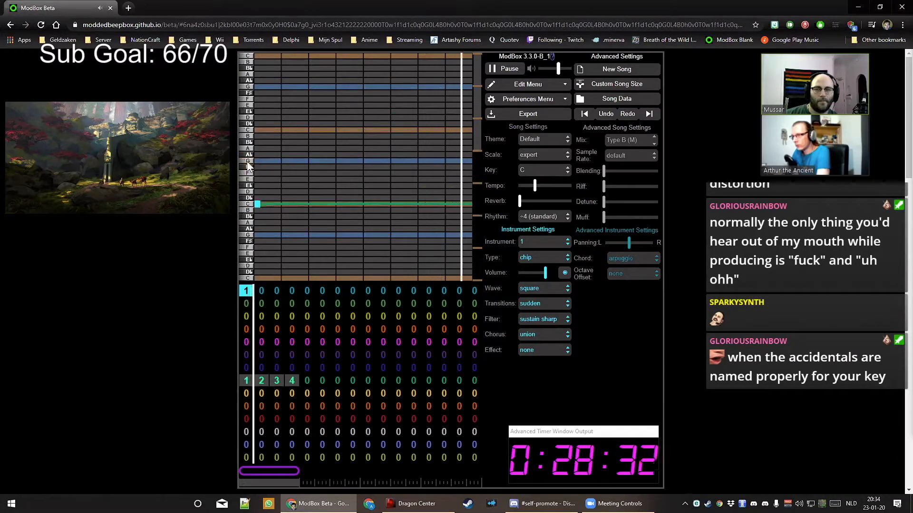
click(269, 161)
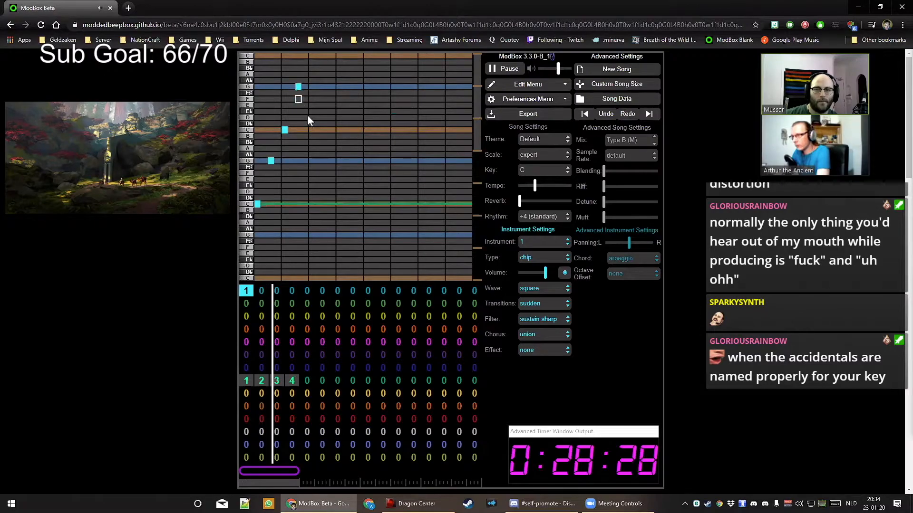
key(Right)
key(1)
key(Right)
key(1)
key(Right)
key(1)
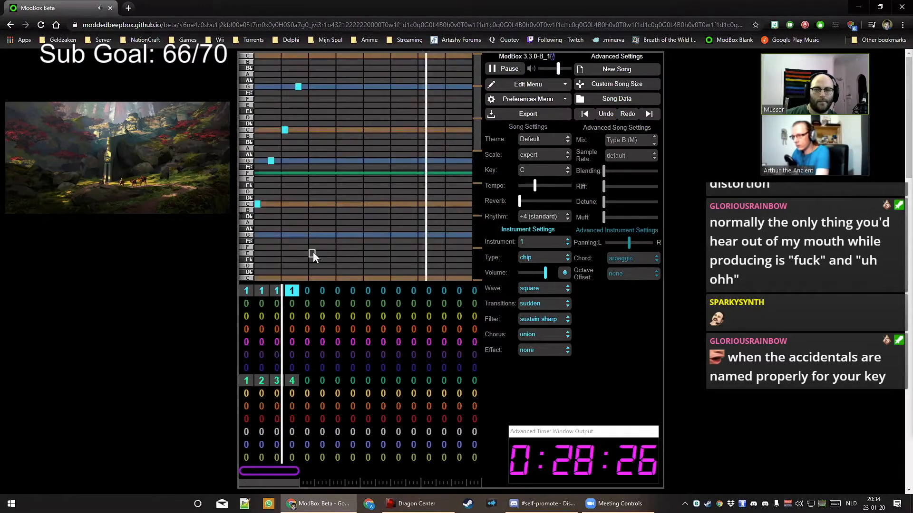
click(273, 160)
click(286, 163)
click(287, 131)
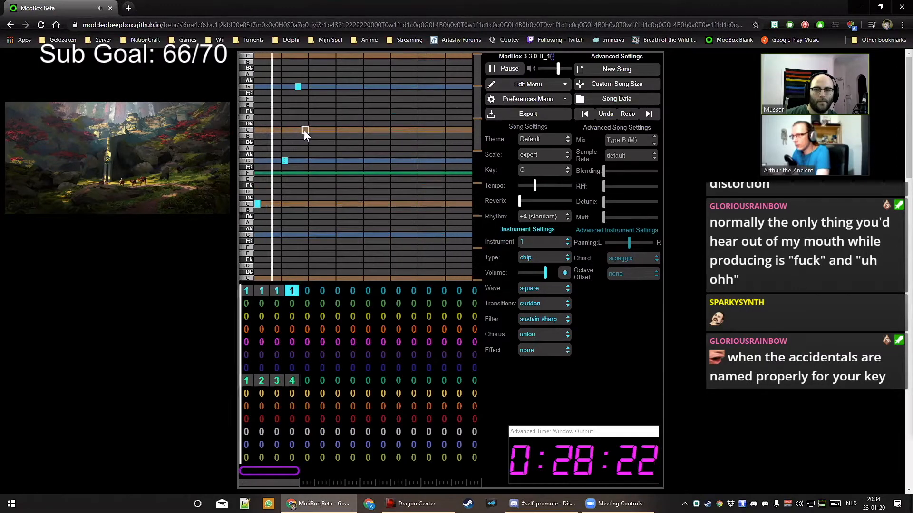
click(299, 88)
click(310, 87)
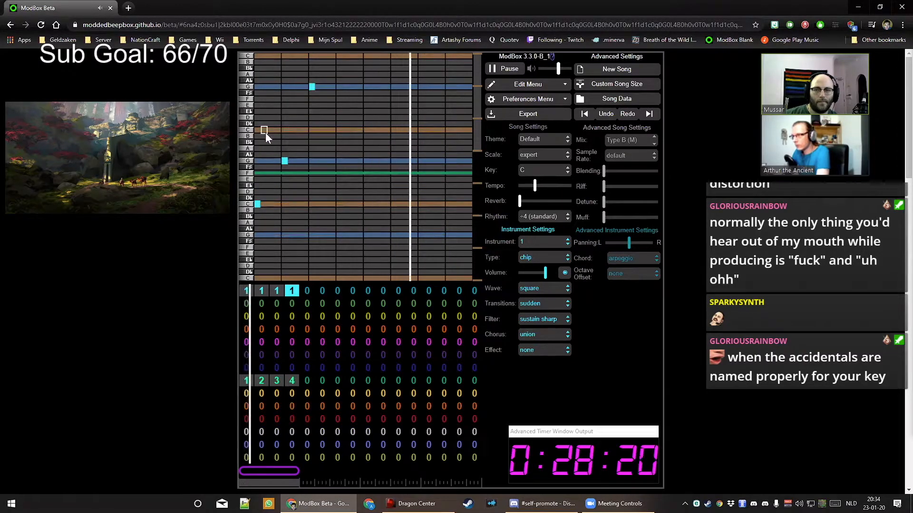
Add melody notes on the upper C, lower C, top G, upper C and lower G rows
click(340, 129)
click(367, 203)
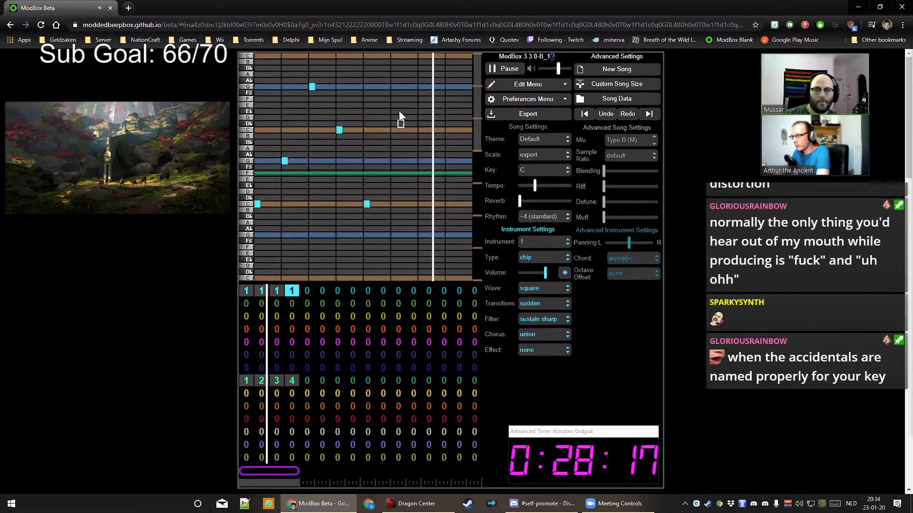
click(394, 87)
click(420, 130)
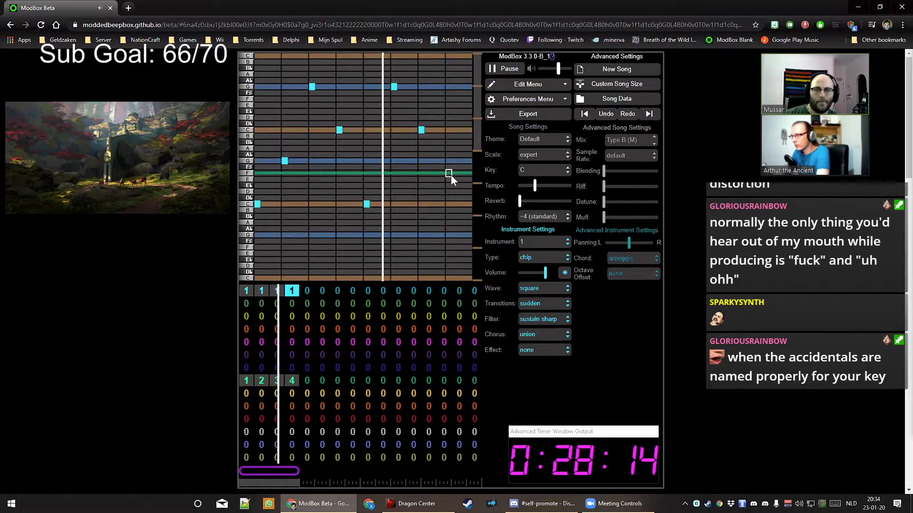
click(448, 161)
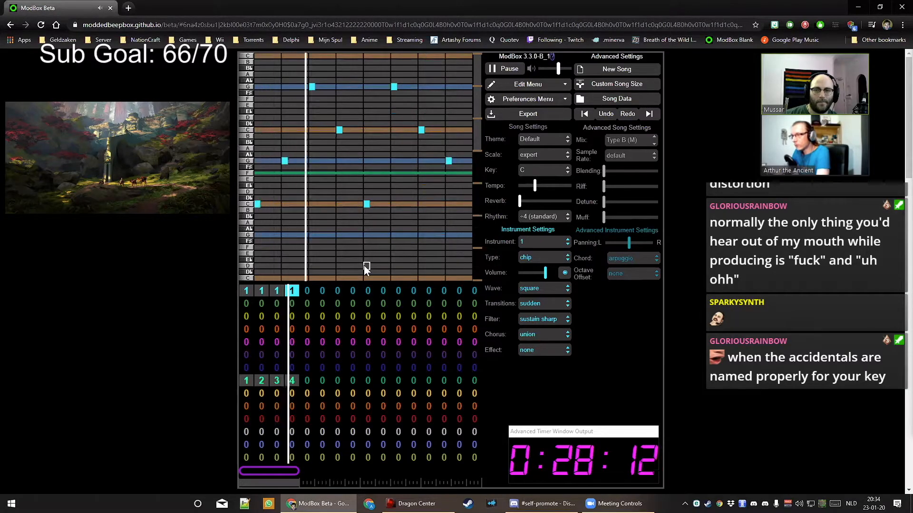
Add an echo note after each melody note on the matching C and G rows
click(272, 204)
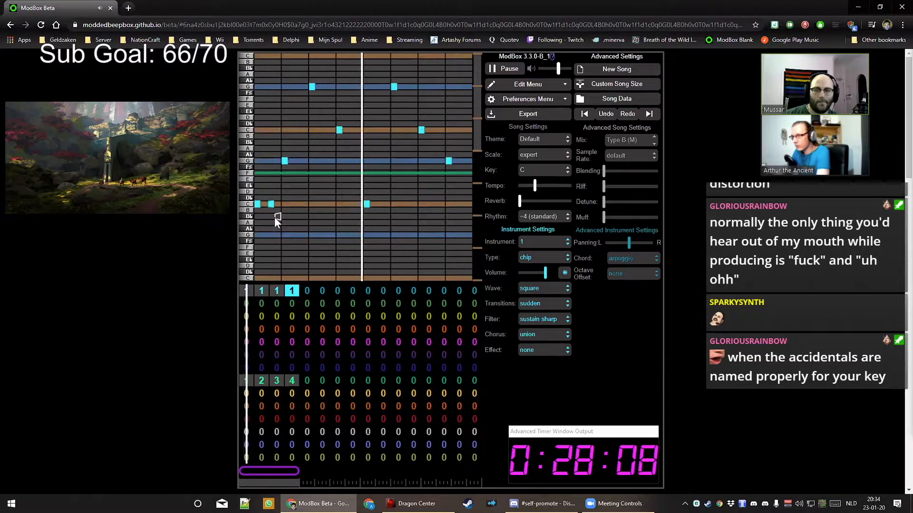
click(298, 161)
click(326, 87)
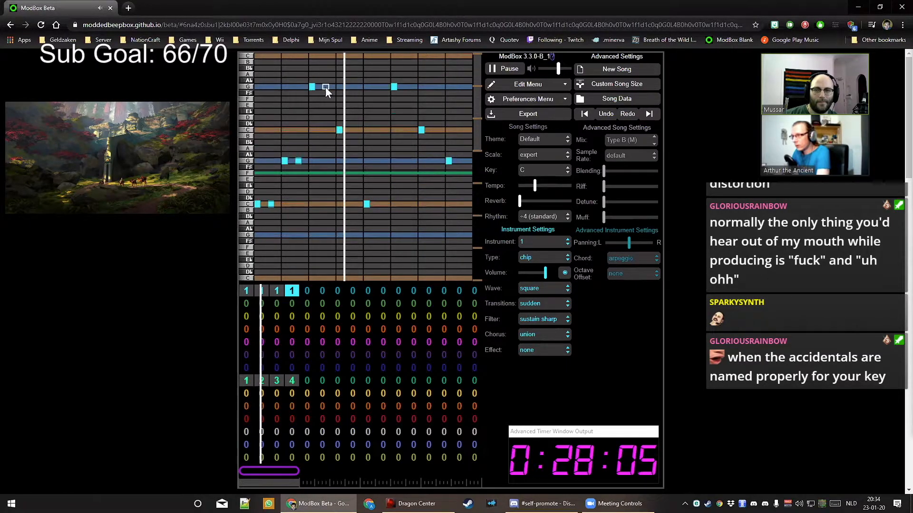
click(353, 129)
click(381, 204)
click(407, 87)
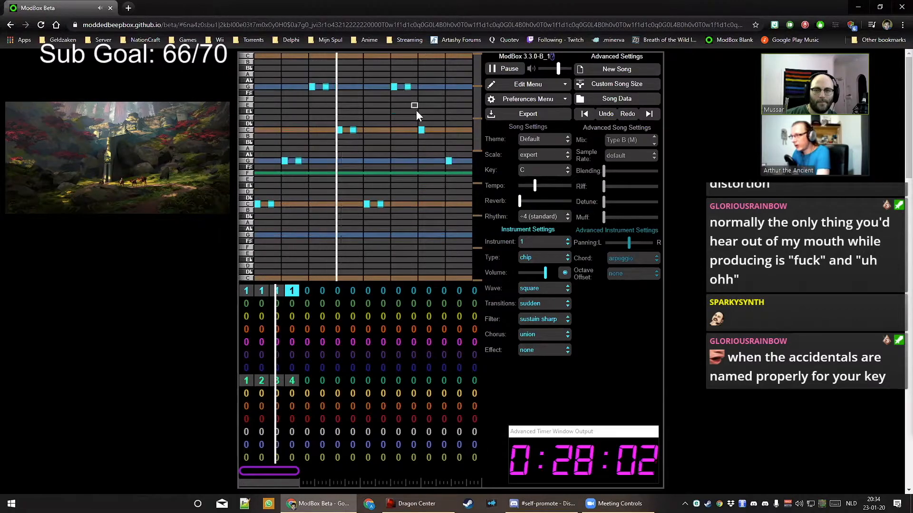
click(435, 130)
click(462, 161)
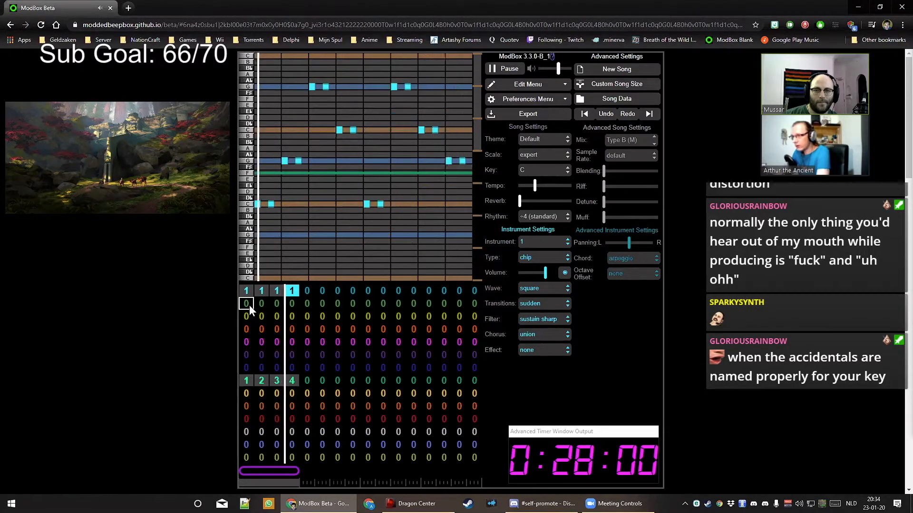
Give channel 2 pattern 1 and copy the echo notes onto its C and G rows
click(248, 303)
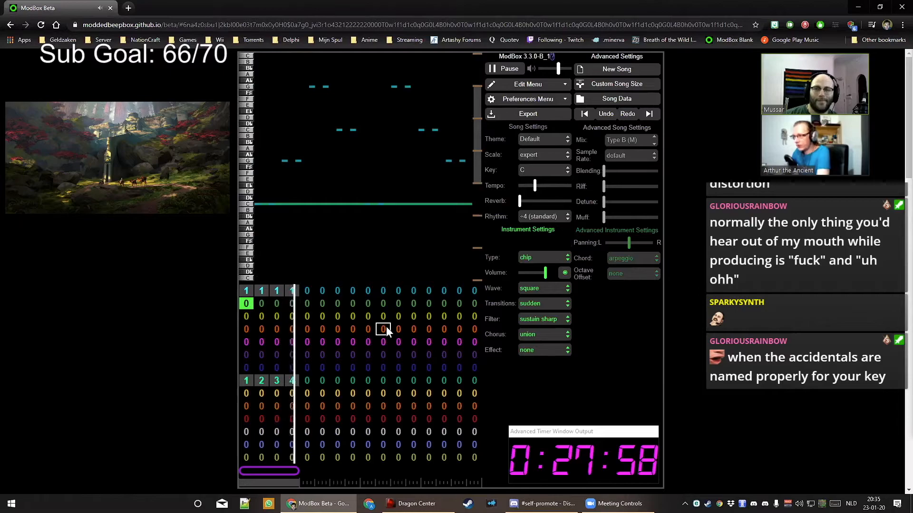
key(1)
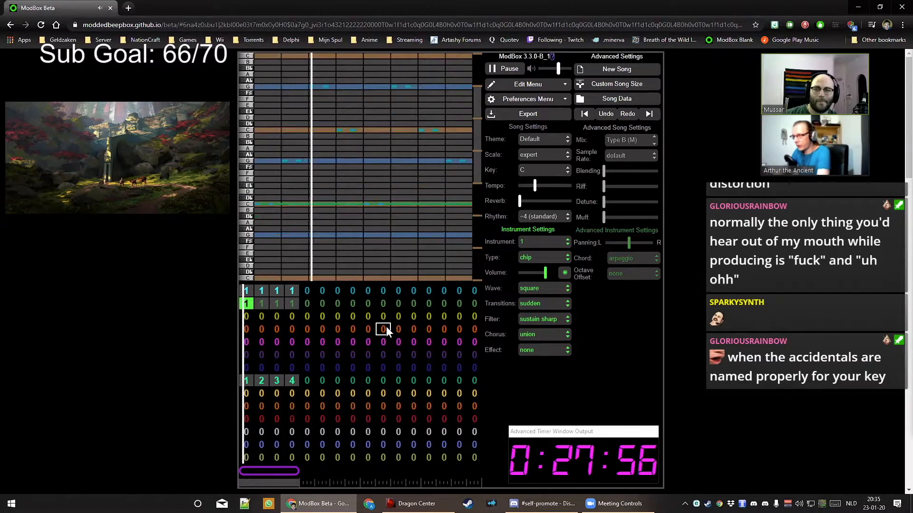
click(275, 203)
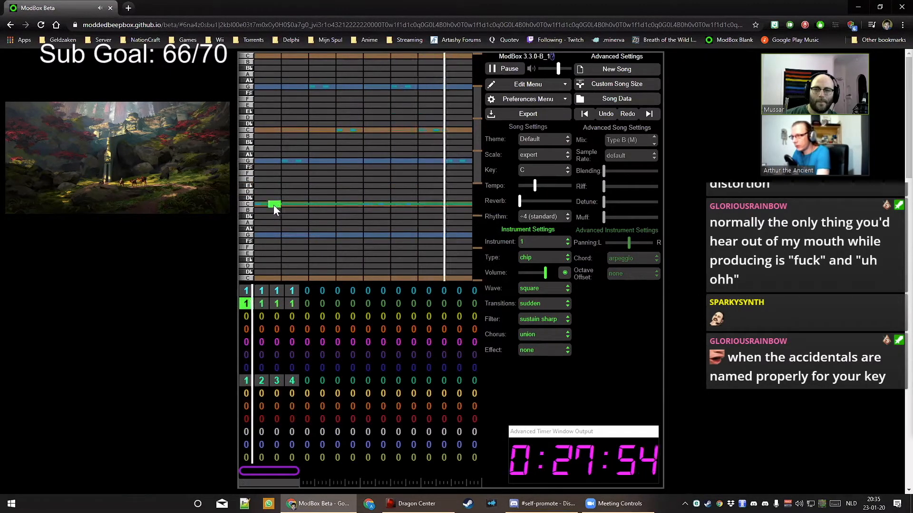
click(274, 204)
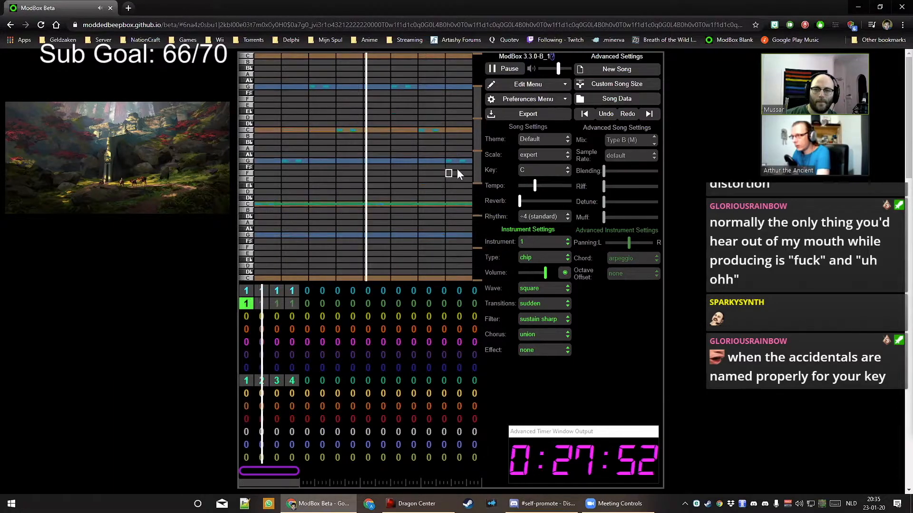
click(271, 203)
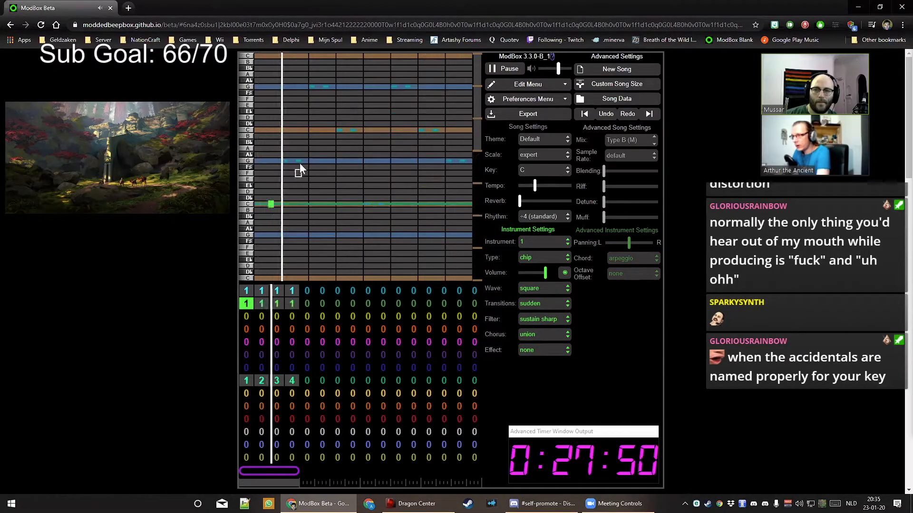
click(298, 161)
click(325, 86)
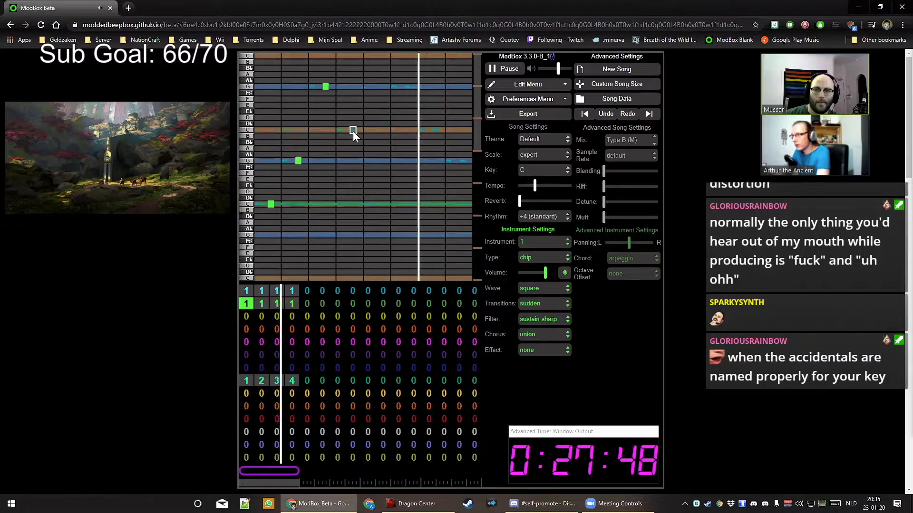
click(353, 130)
click(408, 86)
click(435, 129)
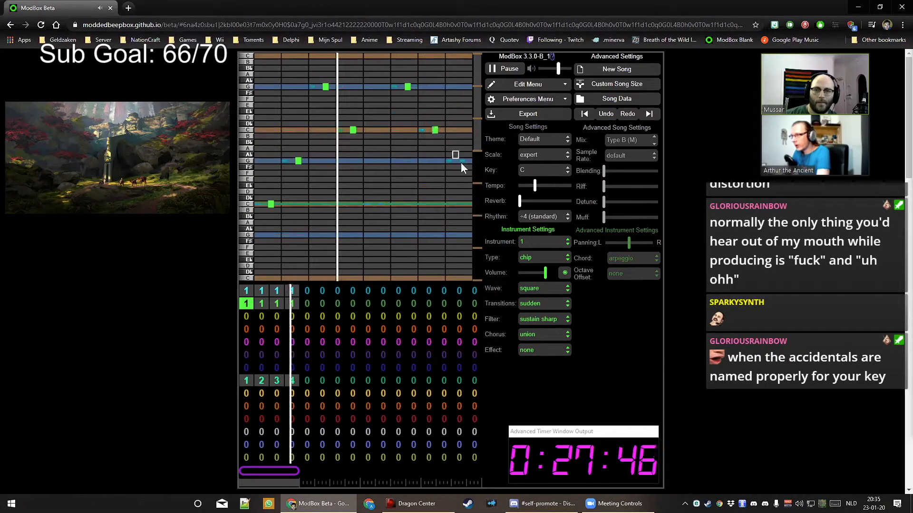
click(462, 161)
click(381, 204)
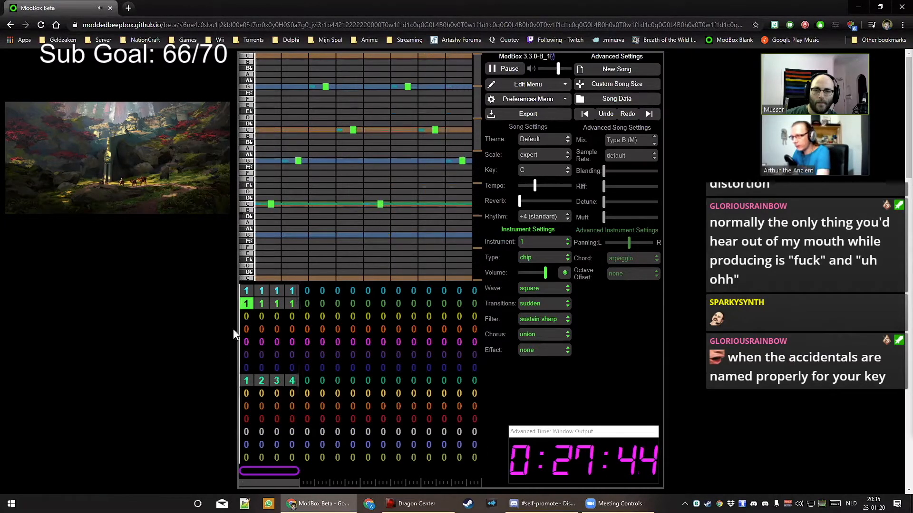
Delete the cyan echo notes from channel 1's pattern
click(245, 291)
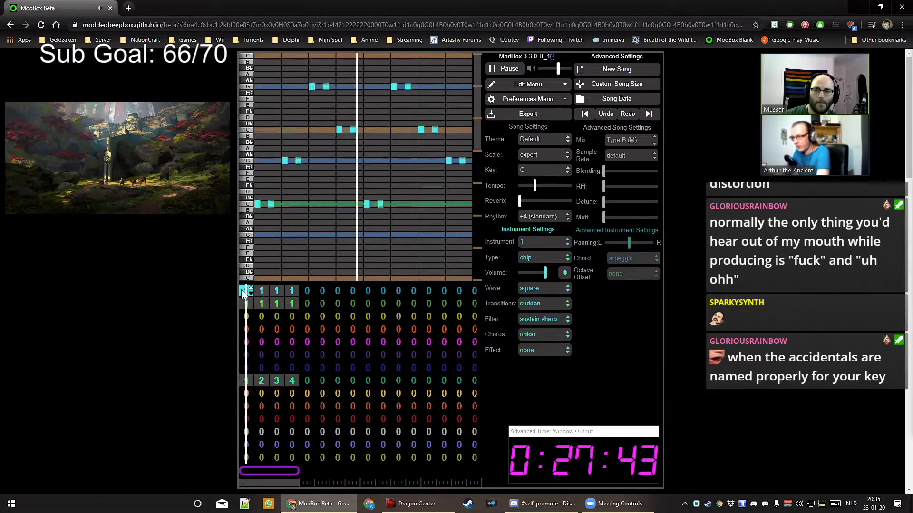
click(295, 161)
click(270, 204)
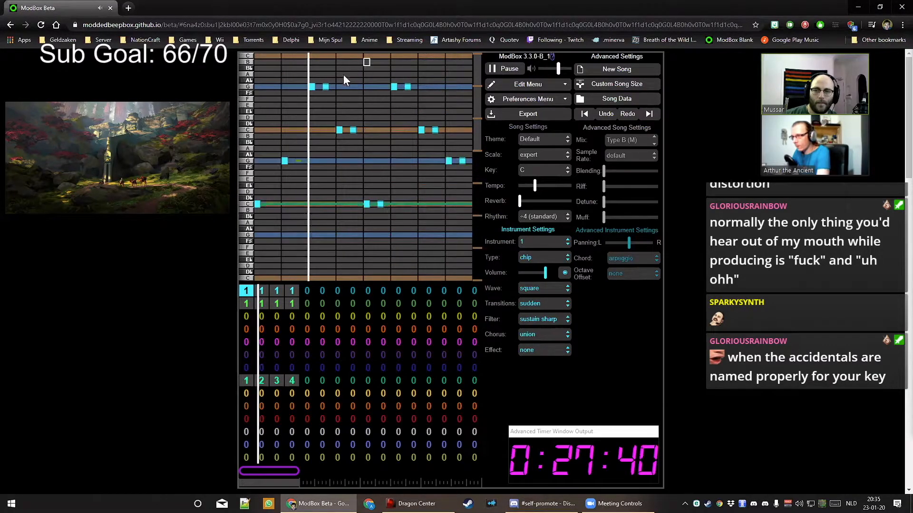
click(325, 87)
click(352, 130)
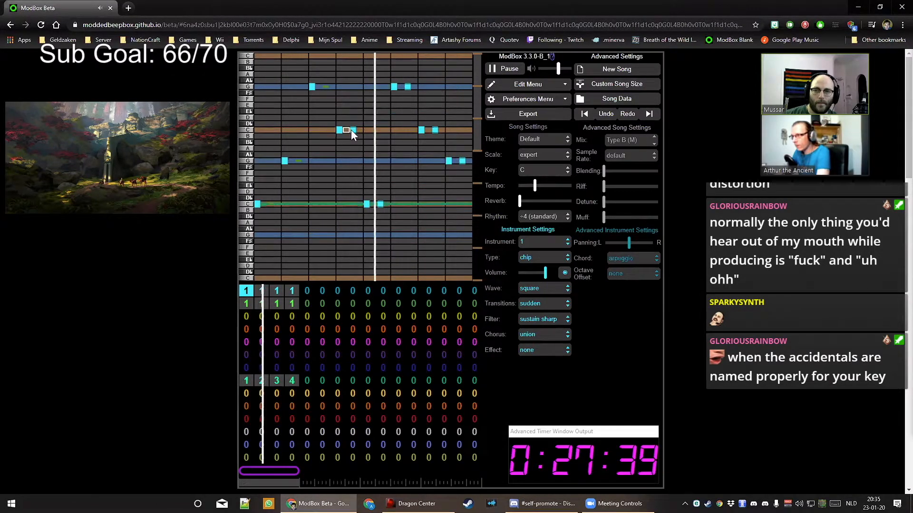
click(407, 86)
click(380, 204)
click(435, 129)
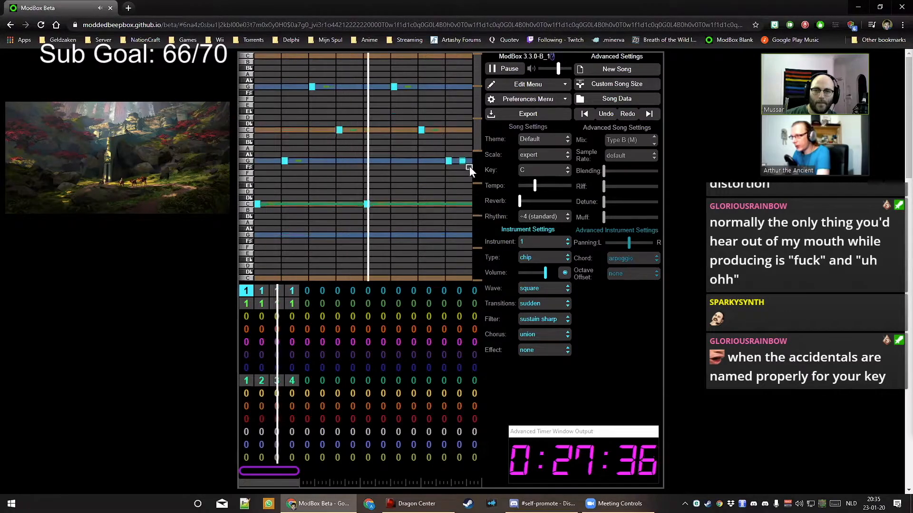
Lower channel 2's volume, give it a sustain medium filter, and pan it left
click(246, 303)
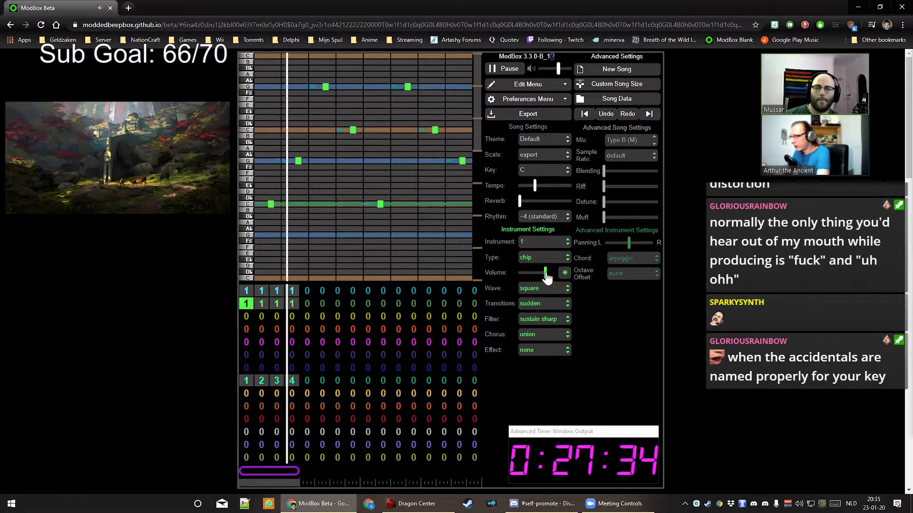
drag(547, 279, 535, 276)
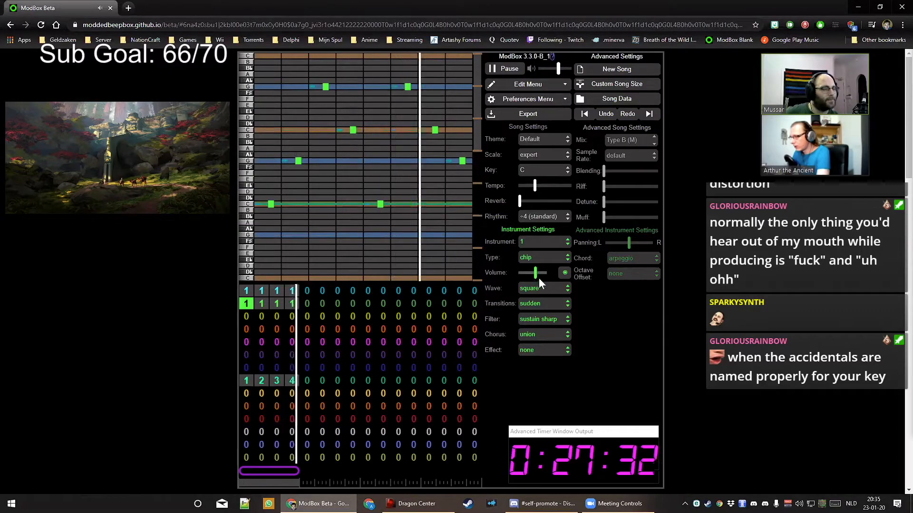
click(542, 319)
click(551, 347)
click(542, 274)
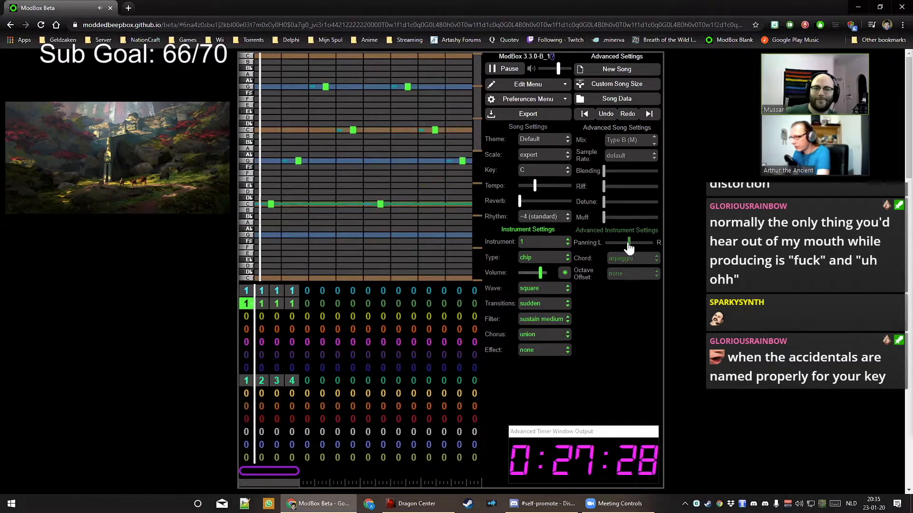
drag(629, 243, 617, 244)
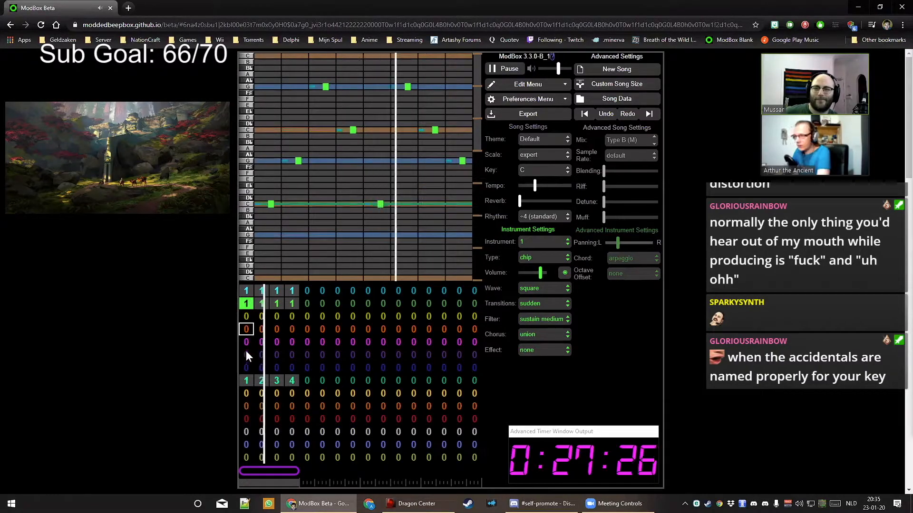
click(255, 320)
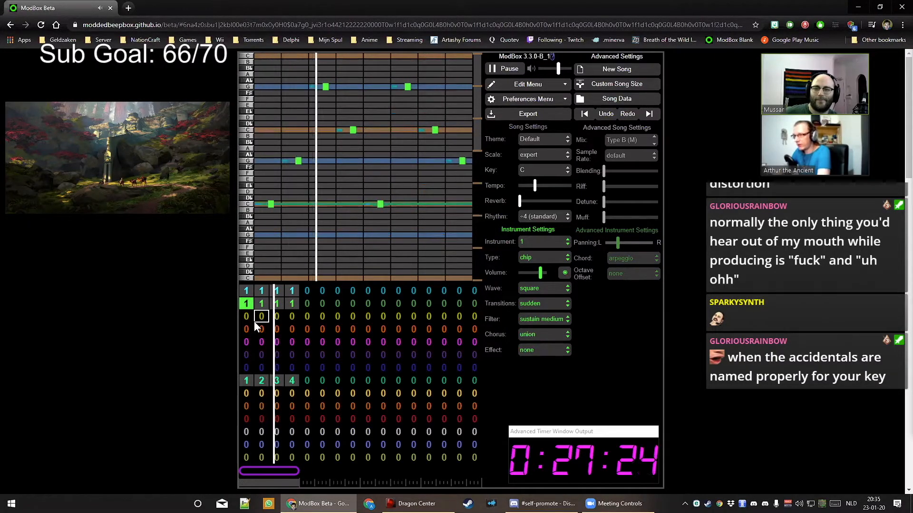
Set channel 3's bars to pattern 1, add yellow C and G notes, and transpose up two semitones
key(1)
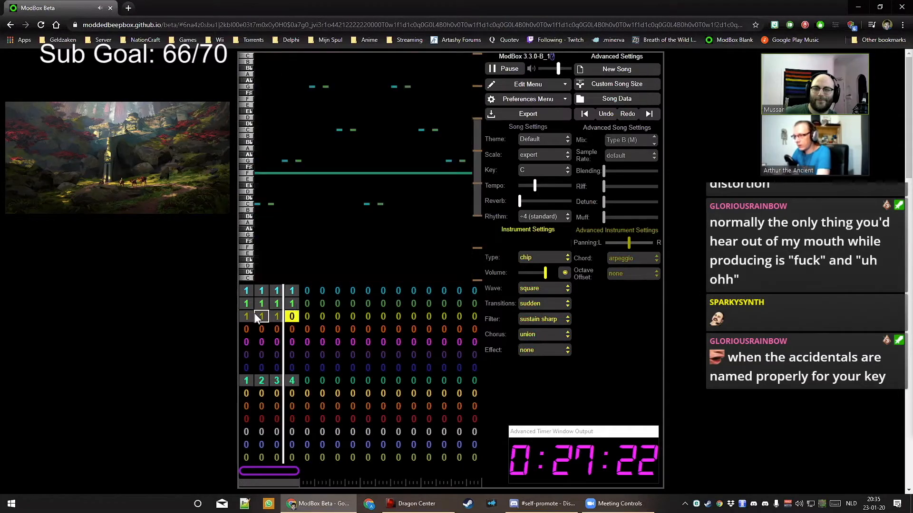
key(1)
key(Left)
key(Left)
key(Left)
click(292, 204)
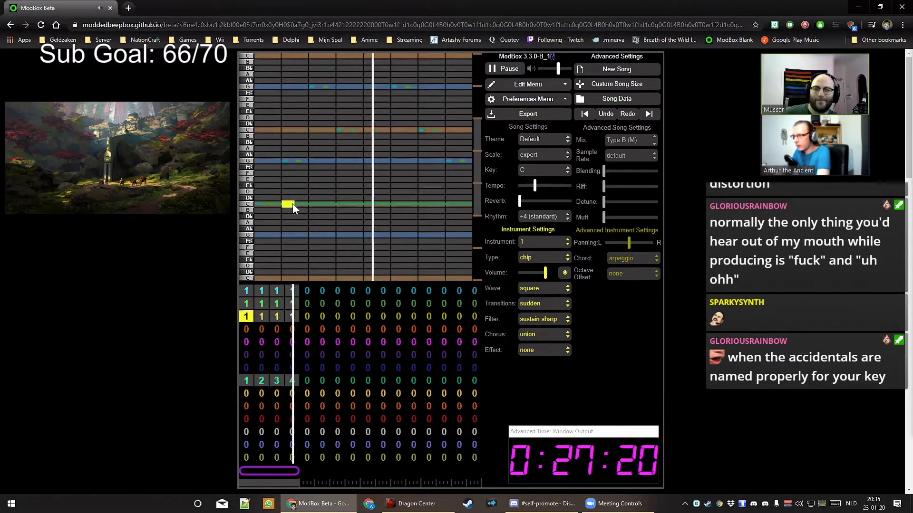
drag(292, 203, 284, 205)
click(310, 161)
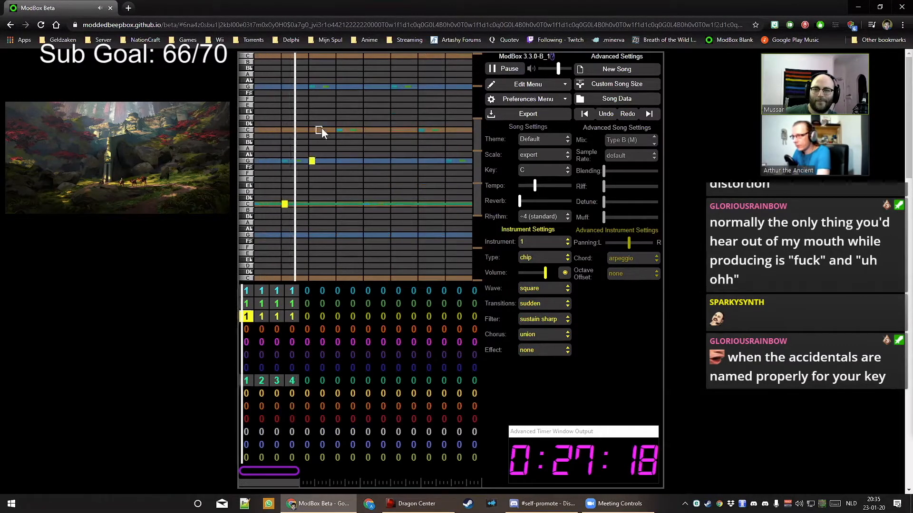
drag(480, 153, 475, 96)
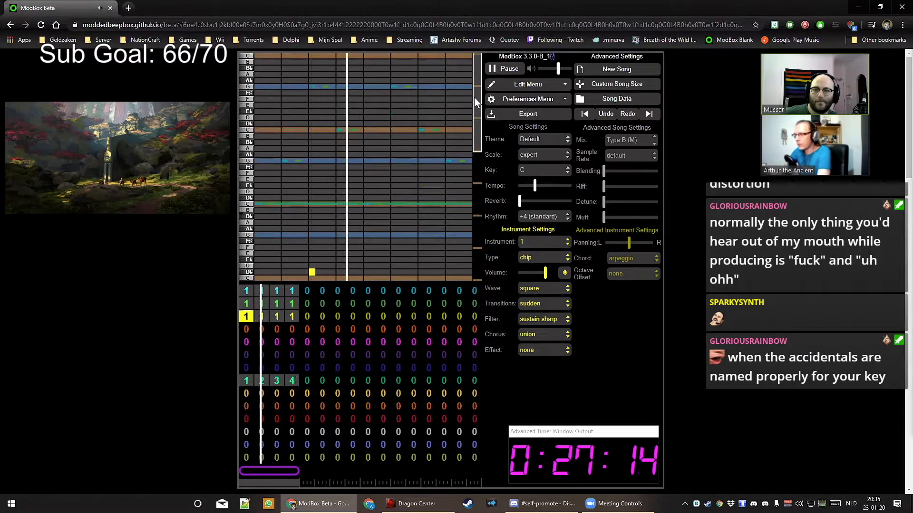
key(plus)
key(plus)
key(plus)
key(plus)
key(plus)
key(plus)
key(plus)
key(plus)
key(plus)
key(plus)
key(plus)
key(plus)
key(plus)
key(plus)
key(plus)
key(plus)
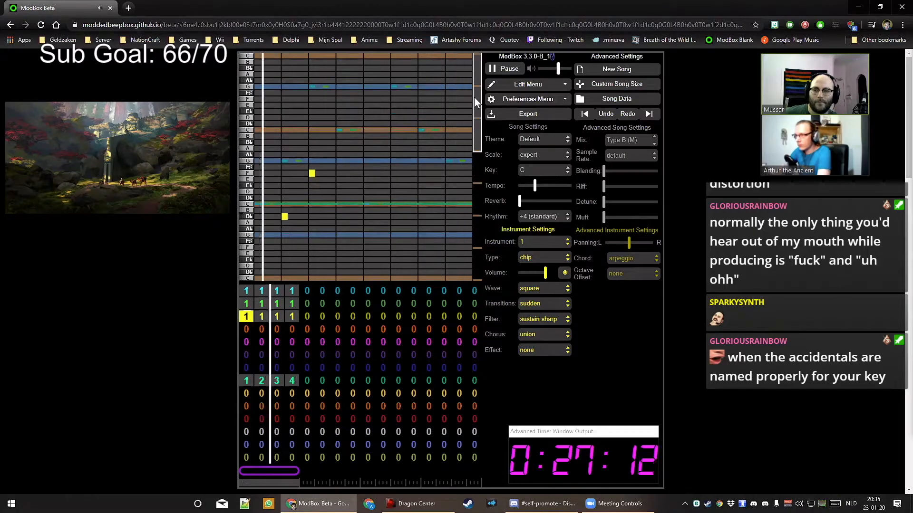
key(plus)
key(plus)
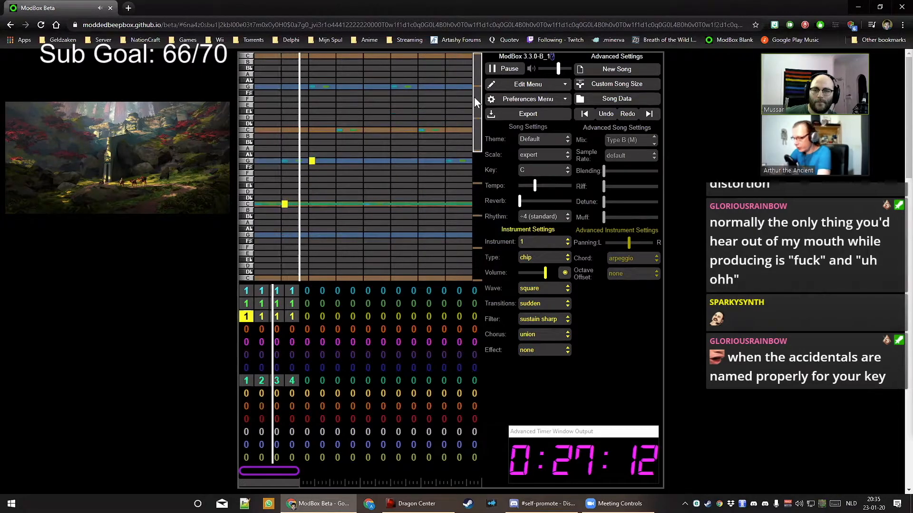
Add yellow melody notes on the G, C, low C, G and C rows
click(338, 88)
click(366, 130)
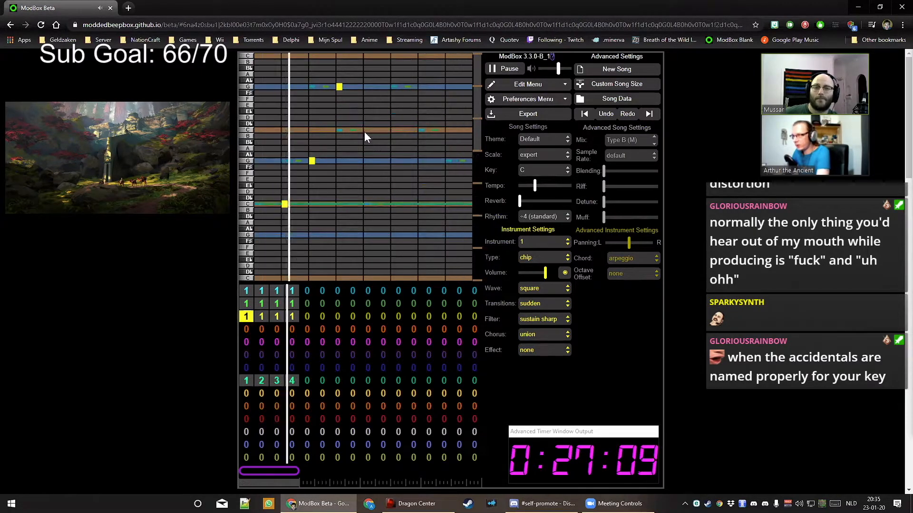
click(395, 203)
click(421, 87)
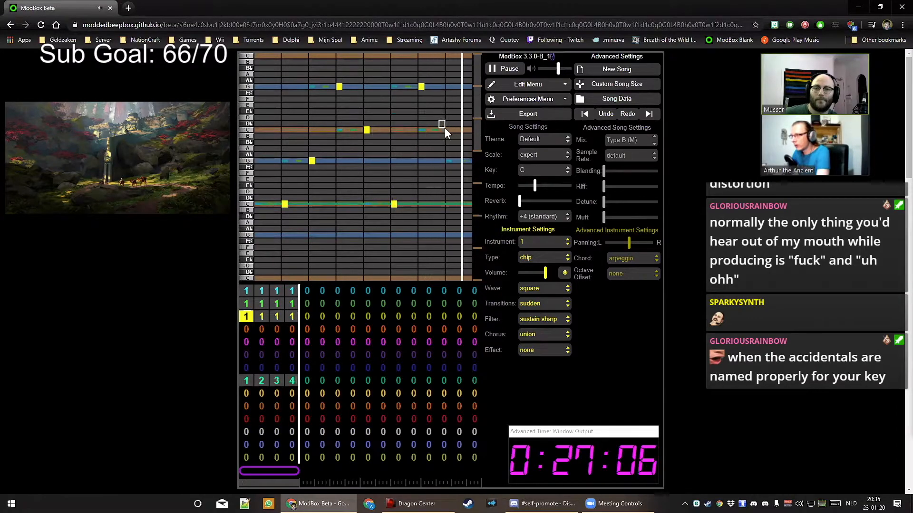
click(447, 131)
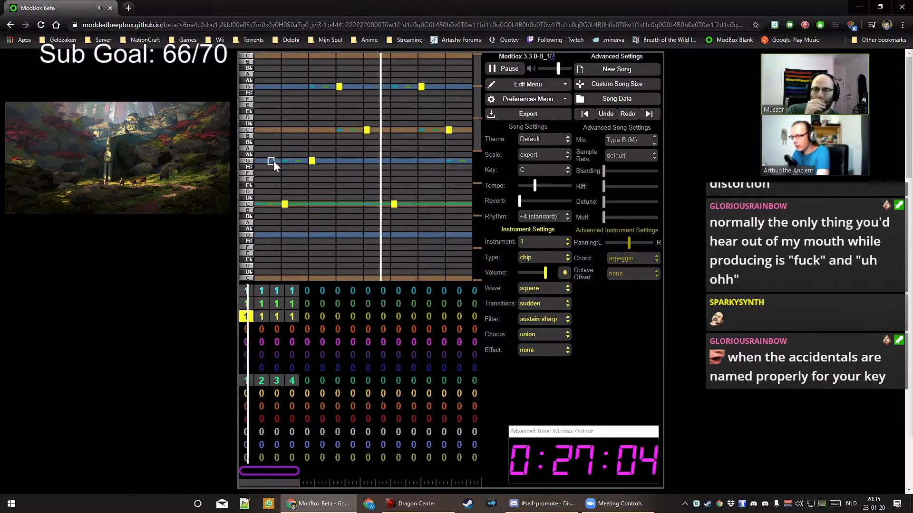
Paste the notes into new pattern 2 for bar 1 and add a G note at its start
key(2)
key(v)
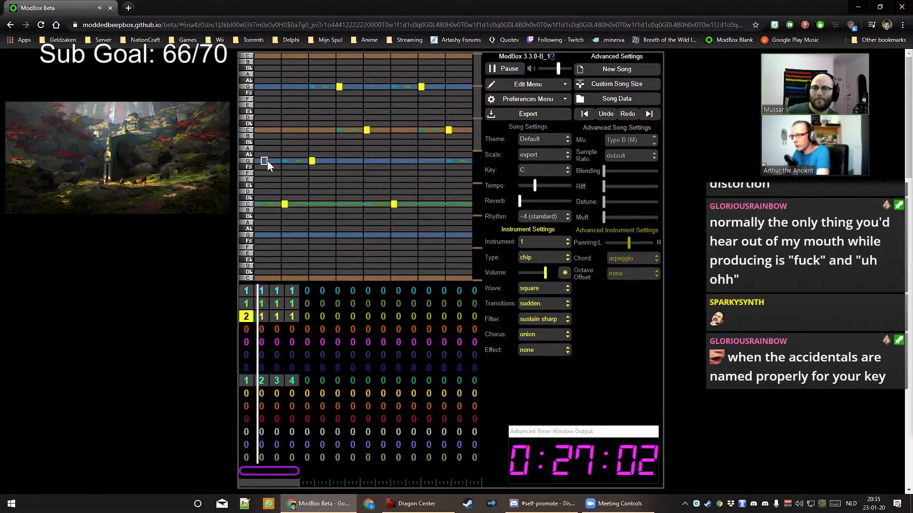
click(262, 316)
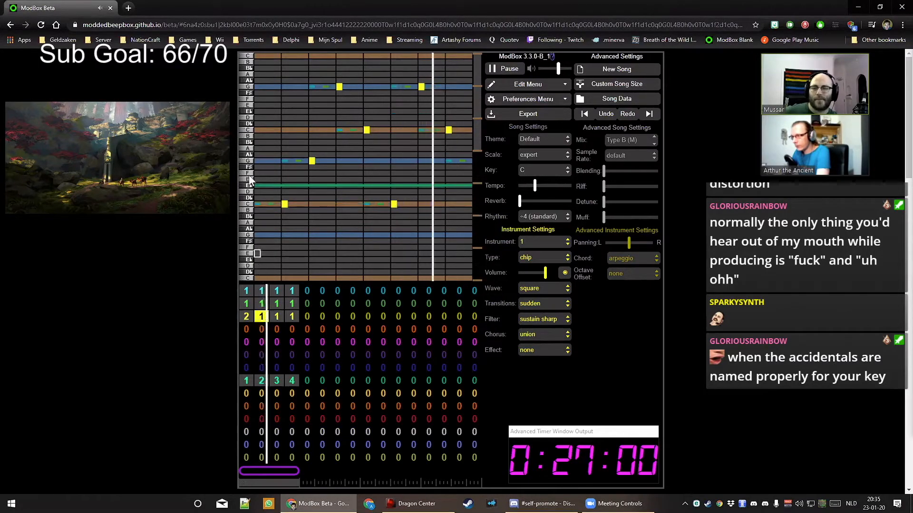
click(258, 160)
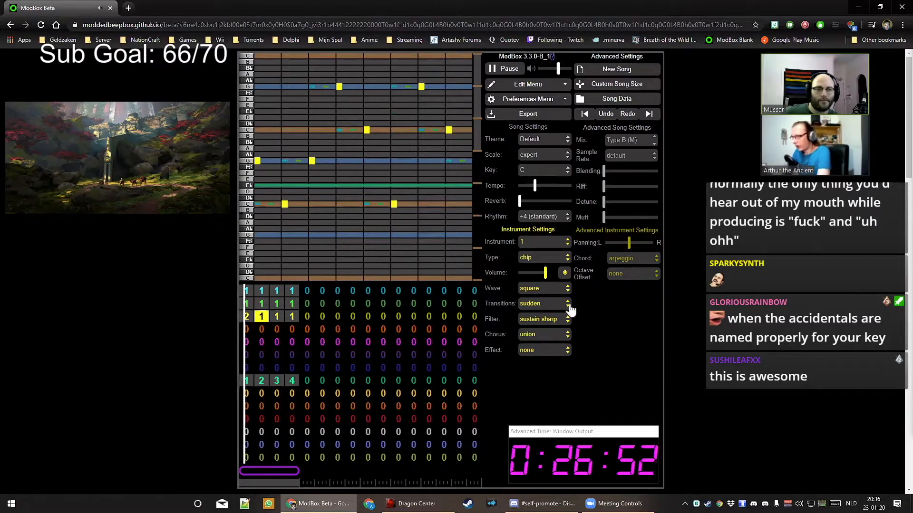
Give channel 3's instrument a sustain medium filter and pan it slightly right
click(550, 327)
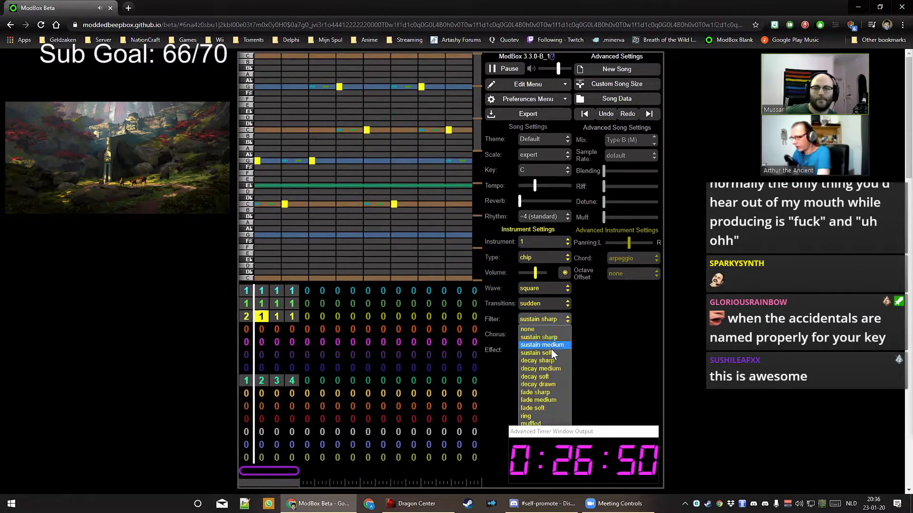
click(551, 343)
click(642, 243)
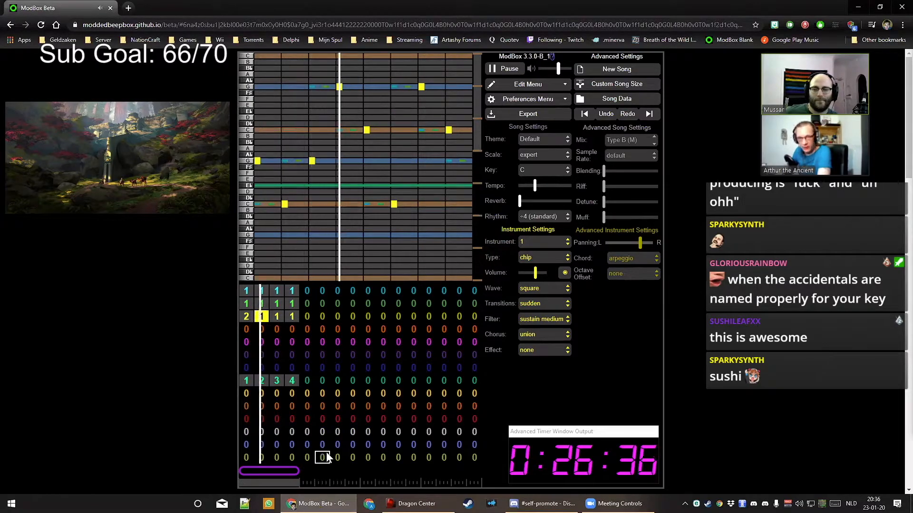
Assign pattern 1 to channel 7's first bar and move the loop to bars 5–8
click(246, 355)
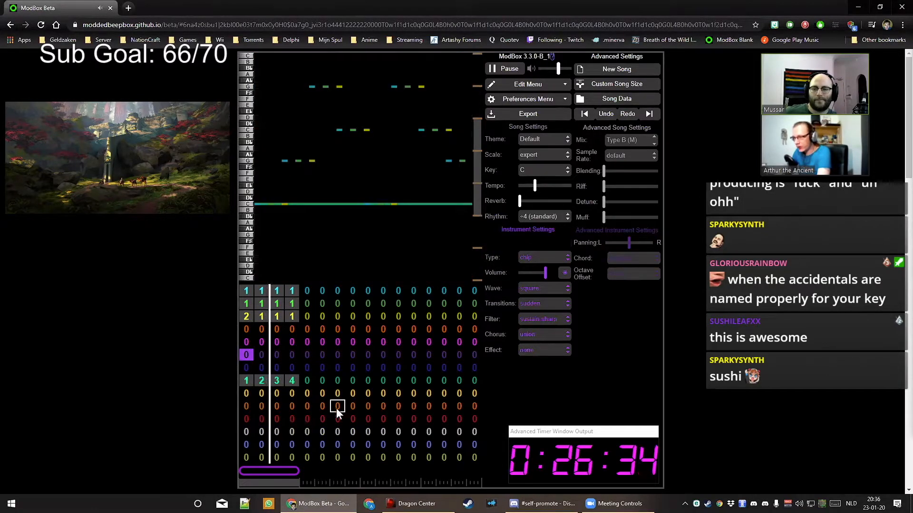
click(247, 370)
key(1)
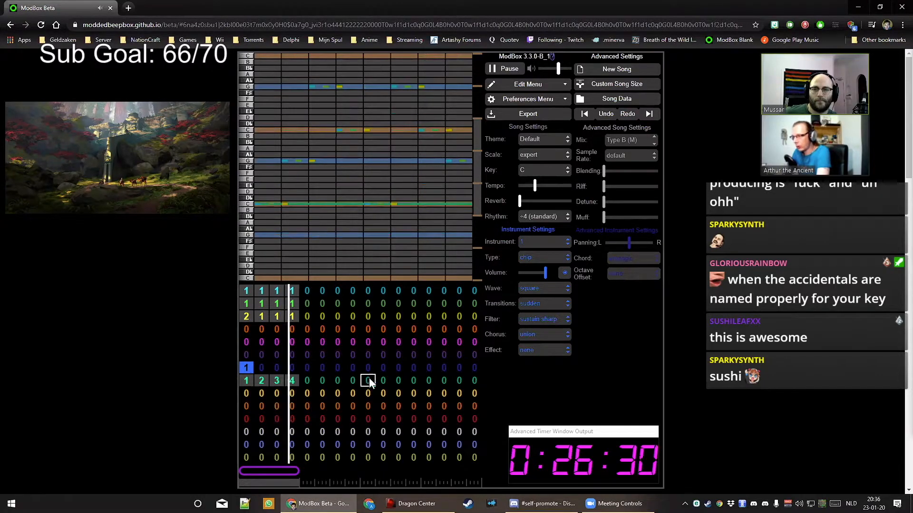
drag(321, 472, 329, 472)
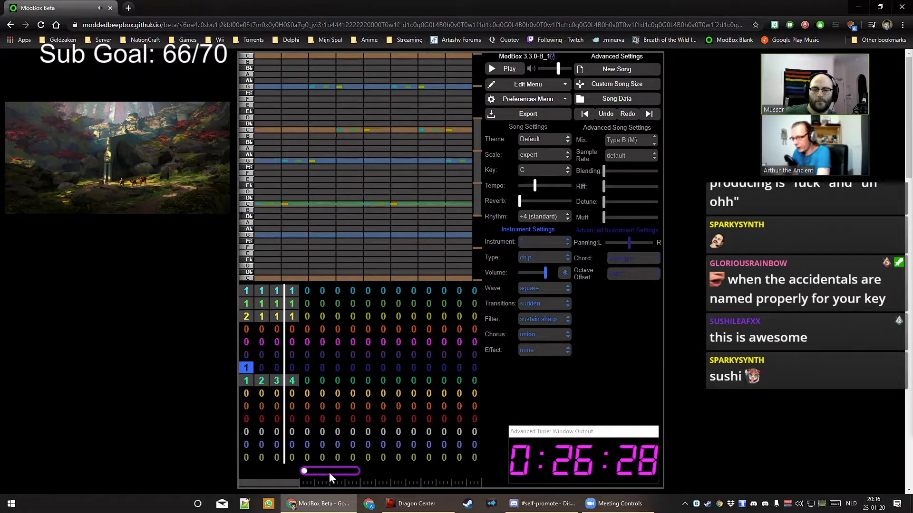
Fill channel 8's bars 5–8 with patterns 1, 2, 3 and 4
click(307, 381)
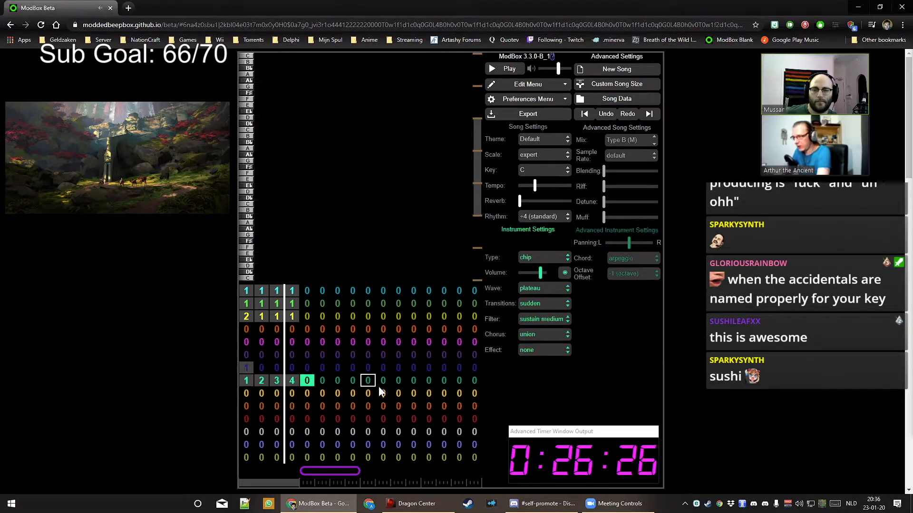
key(1)
key(Right)
key(2)
Enter pattern 1 into channels 1–3 for every bar from 5 to 8
key(Right)
key(3)
key(Right)
key(4)
key(Up)
key(Up)
key(Up)
key(Up)
key(Left)
key(Left)
key(Left)
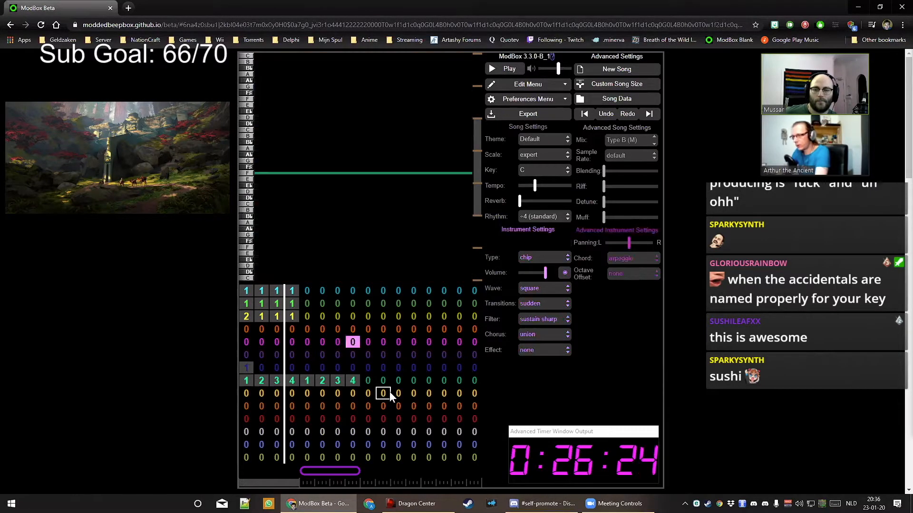
key(Up)
key(1)
key(Right)
key(1)
key(Right)
key(1)
key(Right)
key(1)
key(Up)
key(1)
key(Left)
key(1)
key(Left)
key(1)
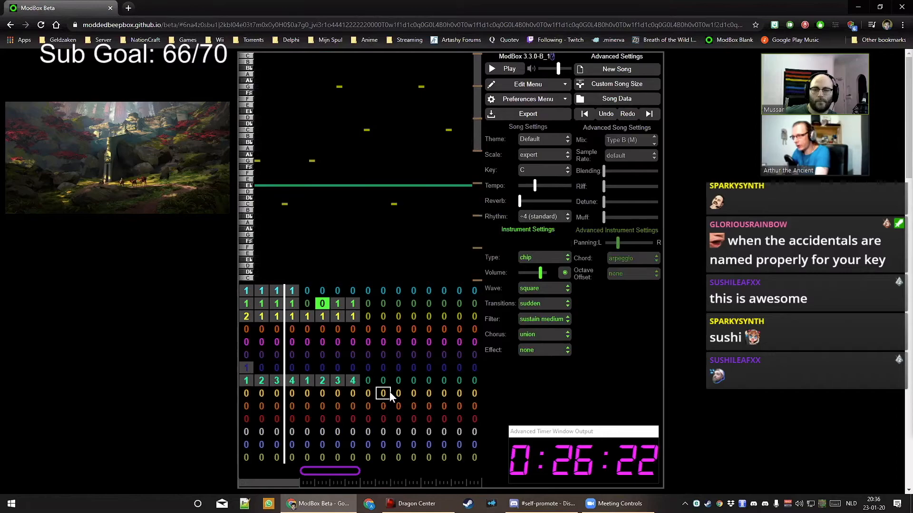
key(Left)
key(1)
key(Up)
key(1)
key(Right)
key(1)
key(Right)
key(1)
key(Right)
key(1)
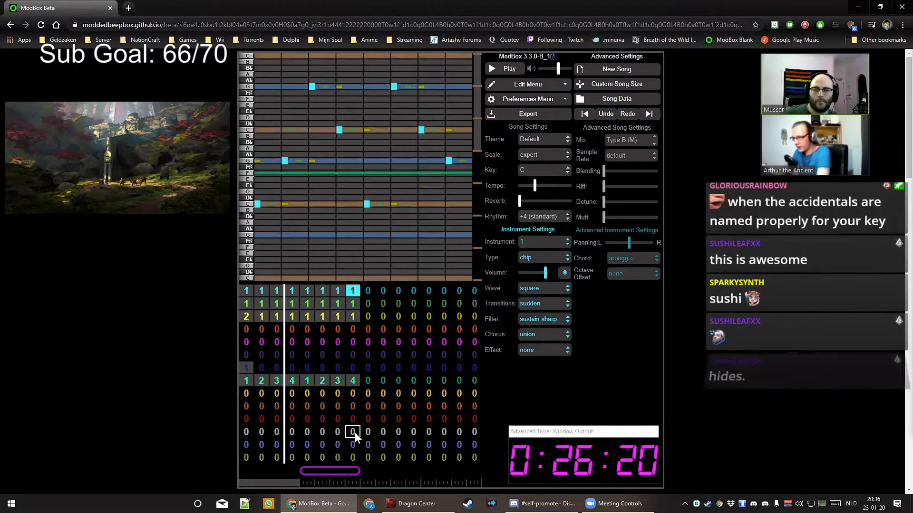
Clear channel 7's first bar by setting it to pattern 0
click(252, 361)
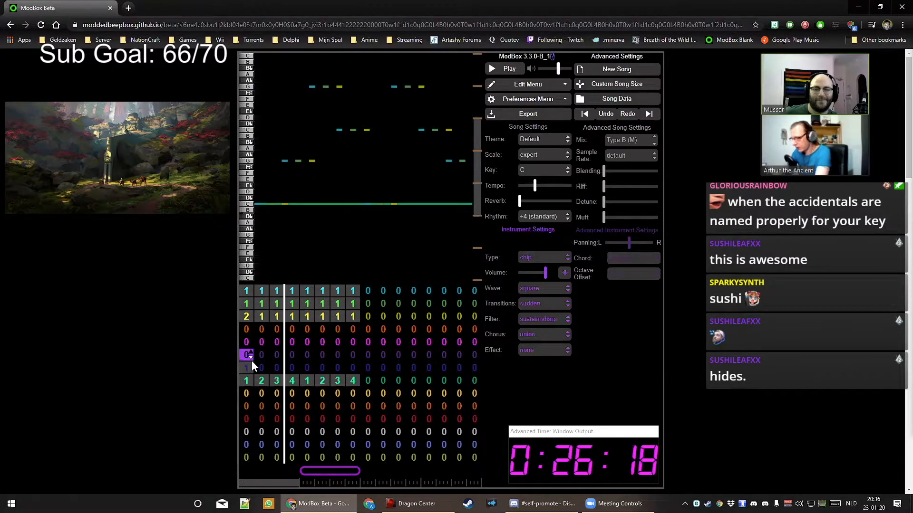
key(Down)
key(0)
Fill channel 7's bars 5–8 with patterns 1–4, with playback starting at bar 5
key(Right)
key(Right)
key(Right)
key(Right)
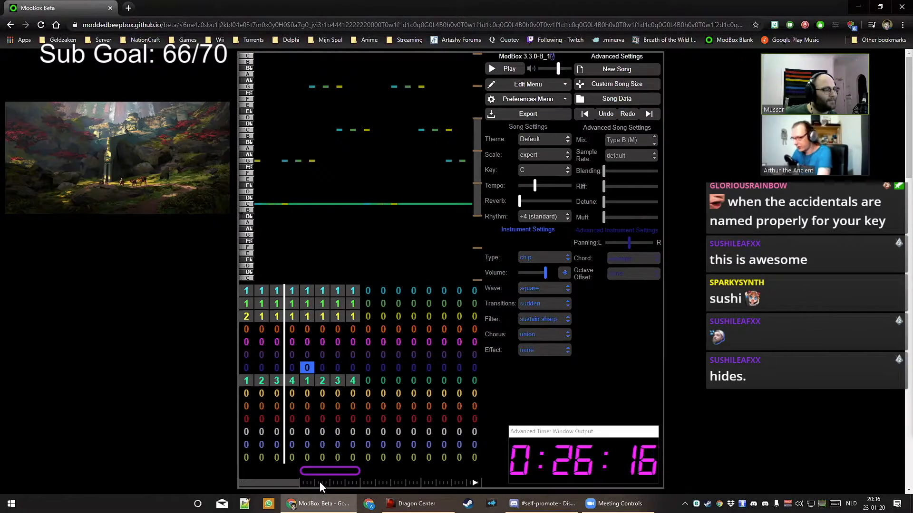
key(bracketright)
key(1)
key(Right)
key(2)
Put pattern 1 in channel 6's bar 5 and play the song from bar 5
key(Right)
key(3)
key(Right)
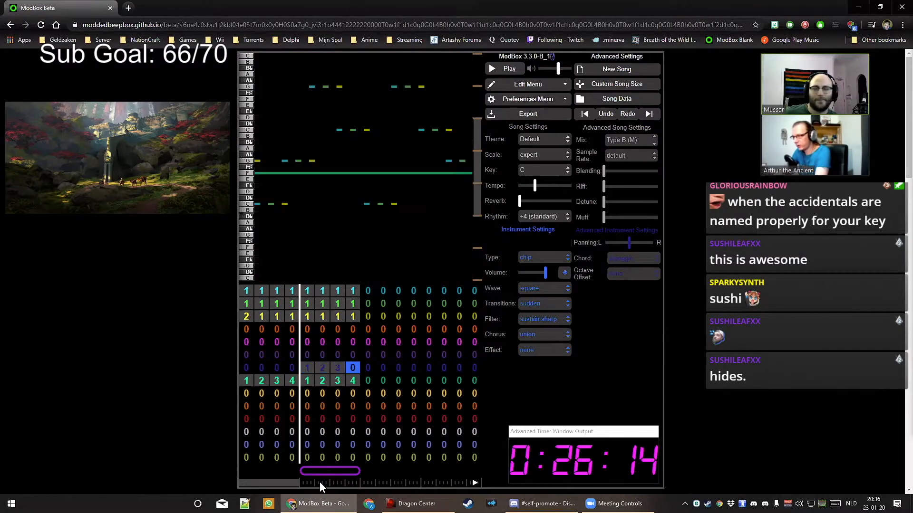
key(4)
key(Up)
key(Left)
key(Left)
key(Left)
key(1)
key(Right)
key(Down)
key(Left)
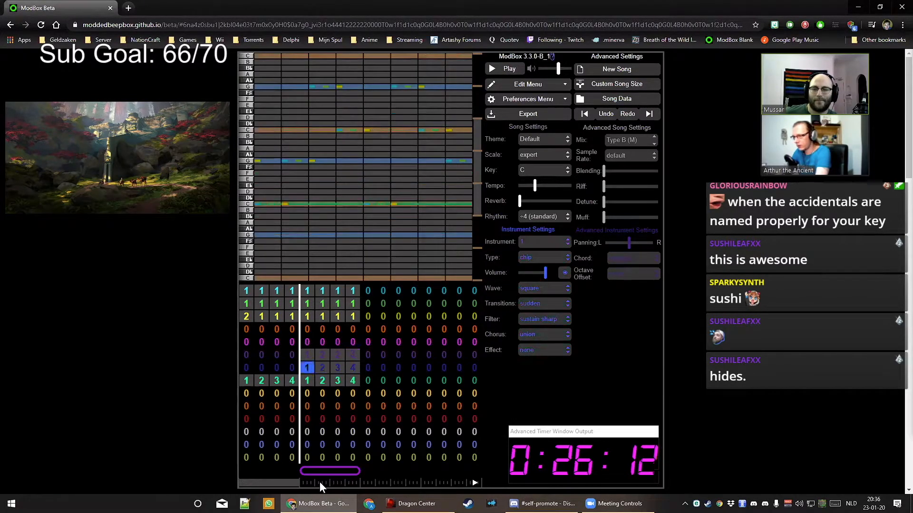
key(space)
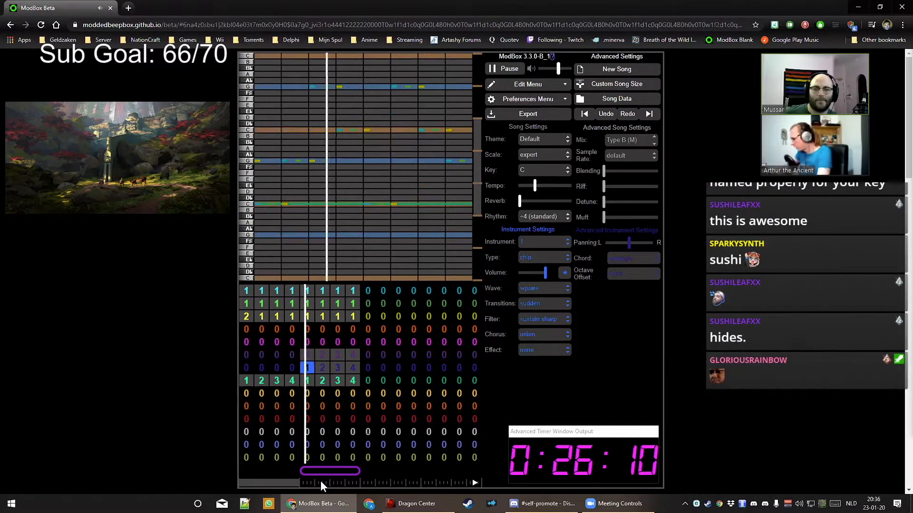
Stop playback and set the chord style to duet
key(space)
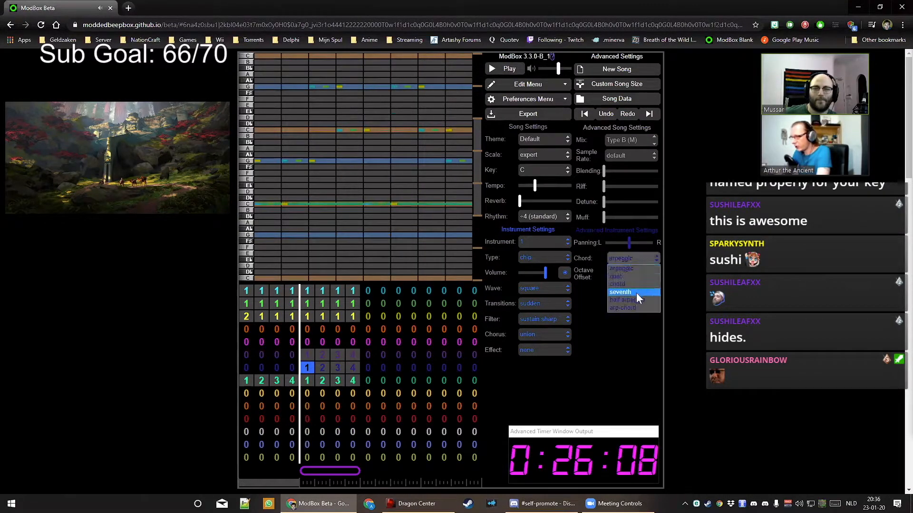
click(631, 277)
click(635, 277)
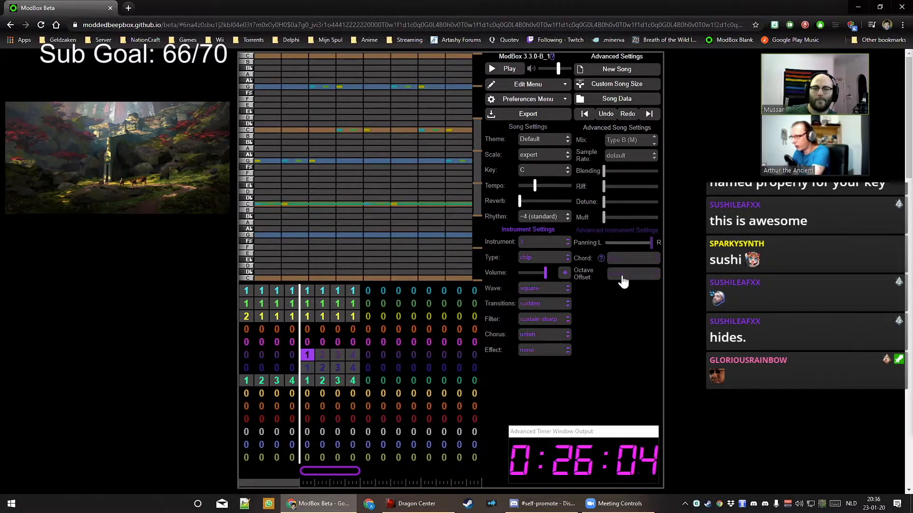
Set the blue channel instrument's wave to viola
key(Down)
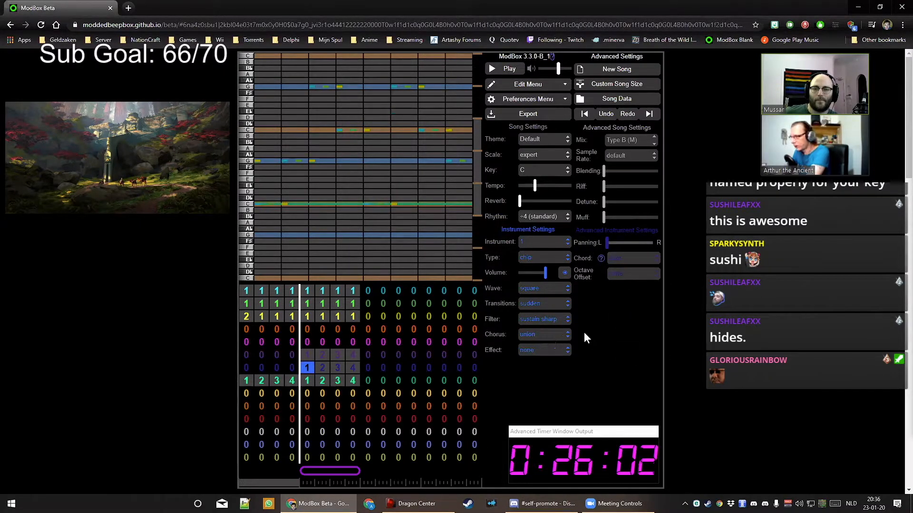
key(Up)
click(543, 290)
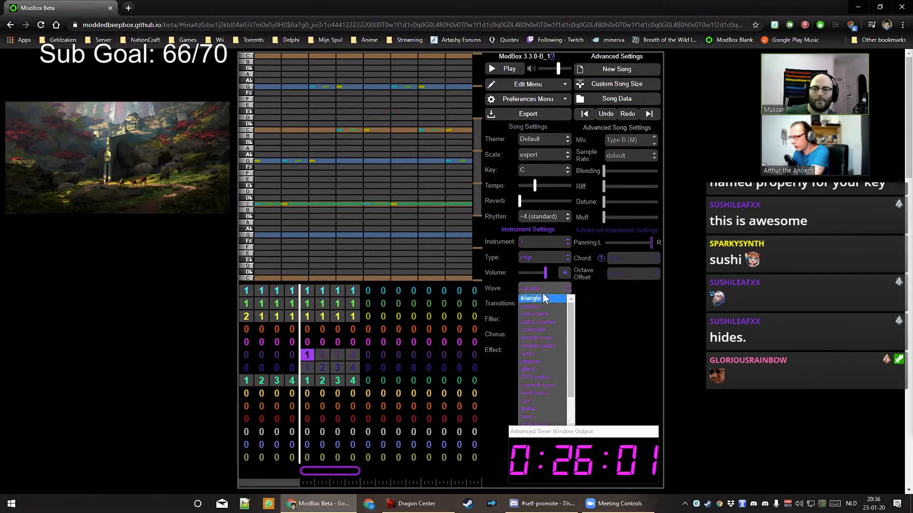
click(552, 322)
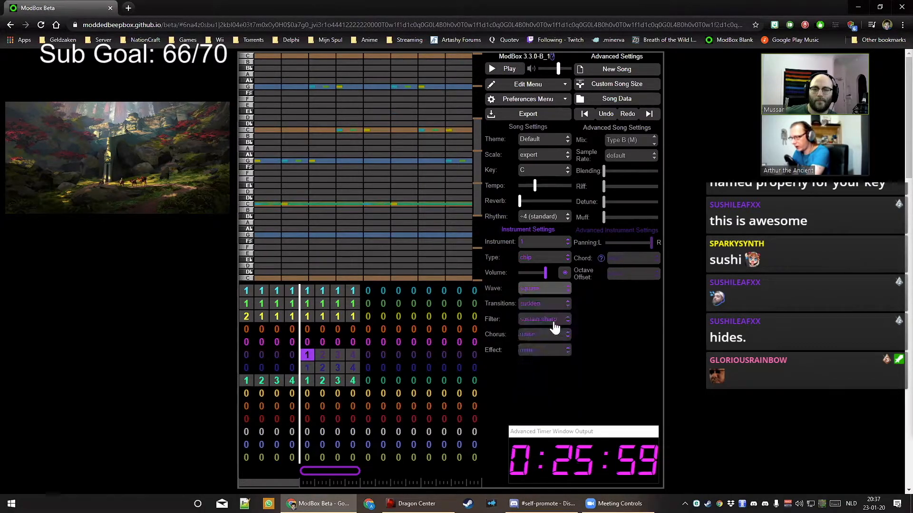
click(549, 298)
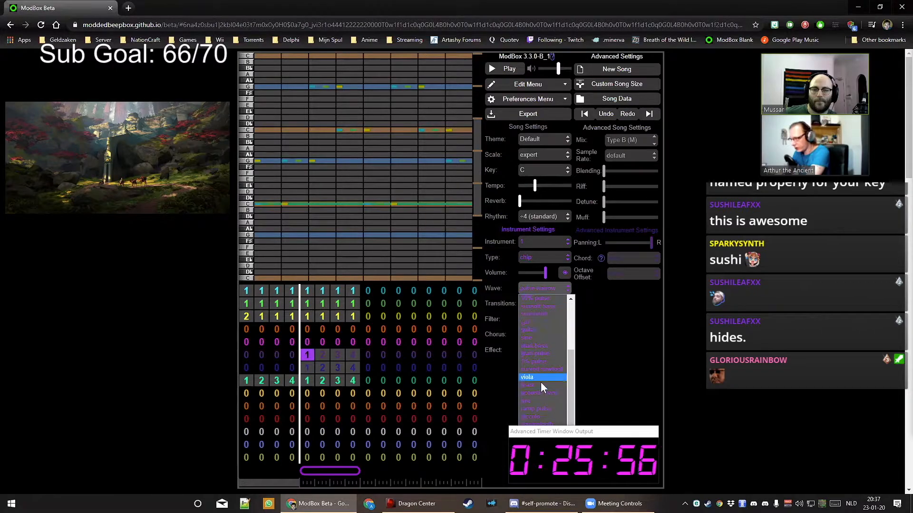
click(540, 380)
key(Down)
click(544, 289)
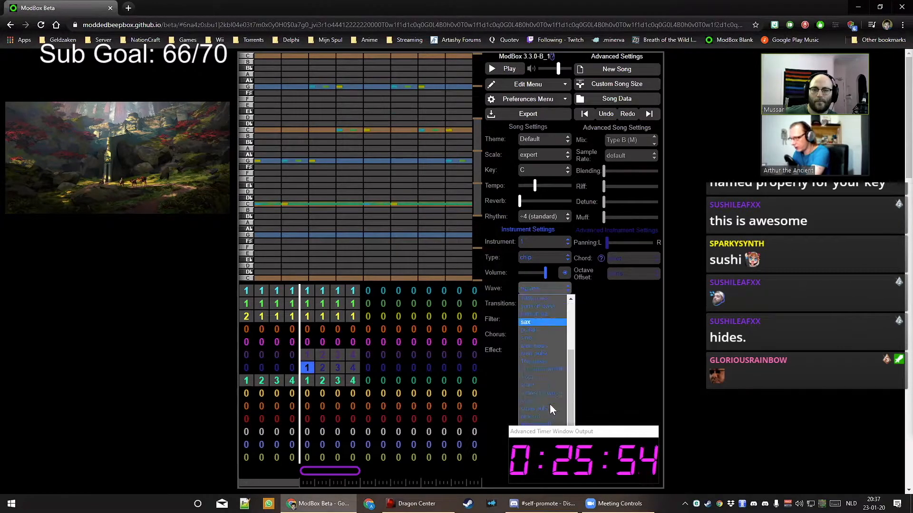
click(541, 378)
Give the blue instrument a sustain soft filter and the purple one sustain sharp
click(545, 320)
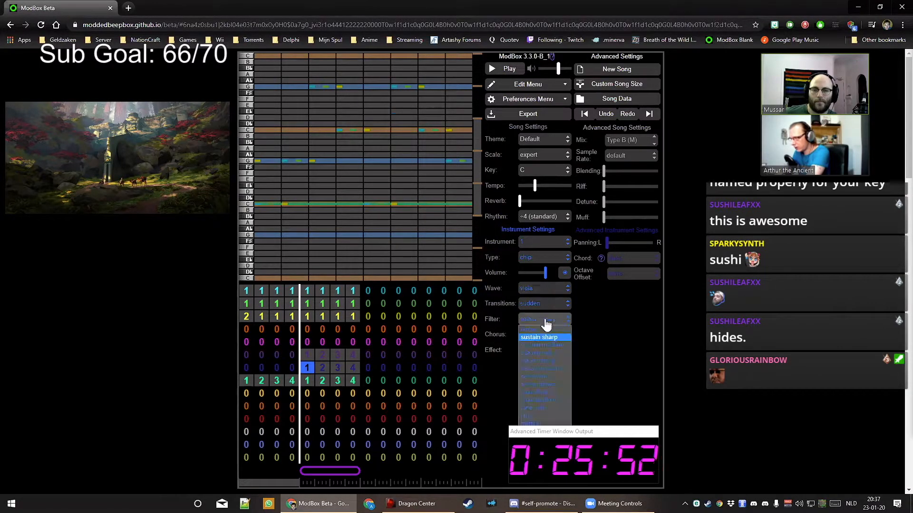
click(545, 352)
key(Up)
click(548, 318)
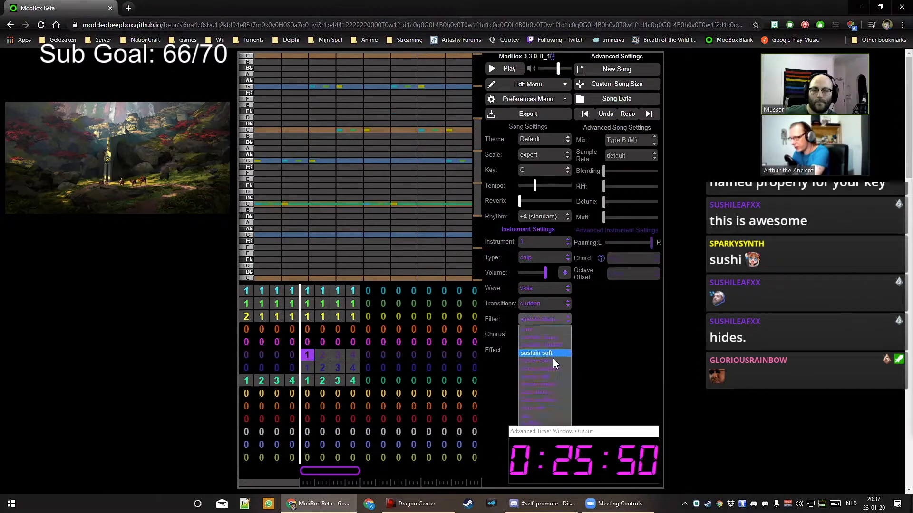
click(552, 354)
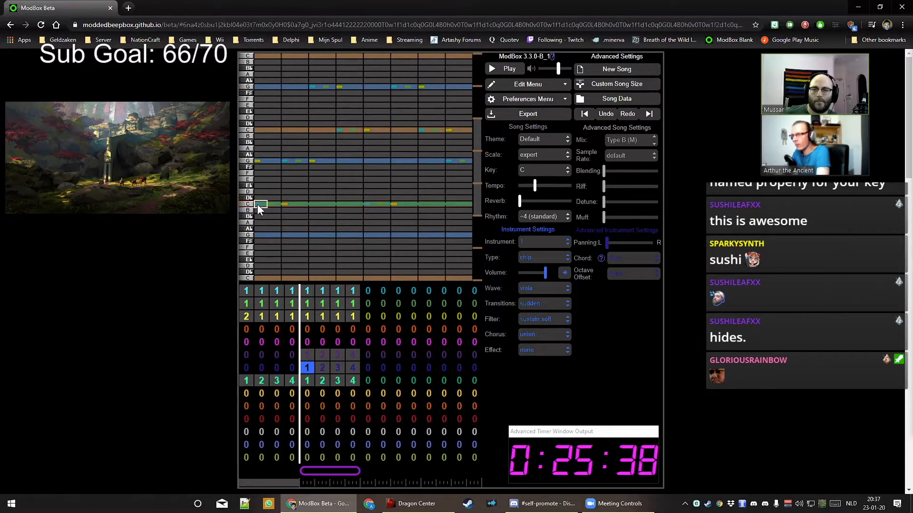
Shorten the purple pad's opening E♭ note so it ends mid-bar
key(space)
key(space)
key(space)
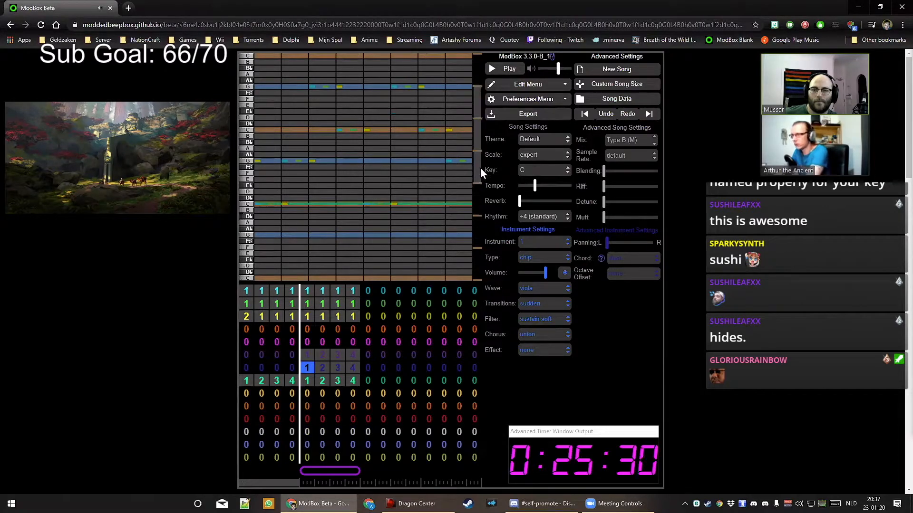
key(Up)
drag(258, 187, 381, 189)
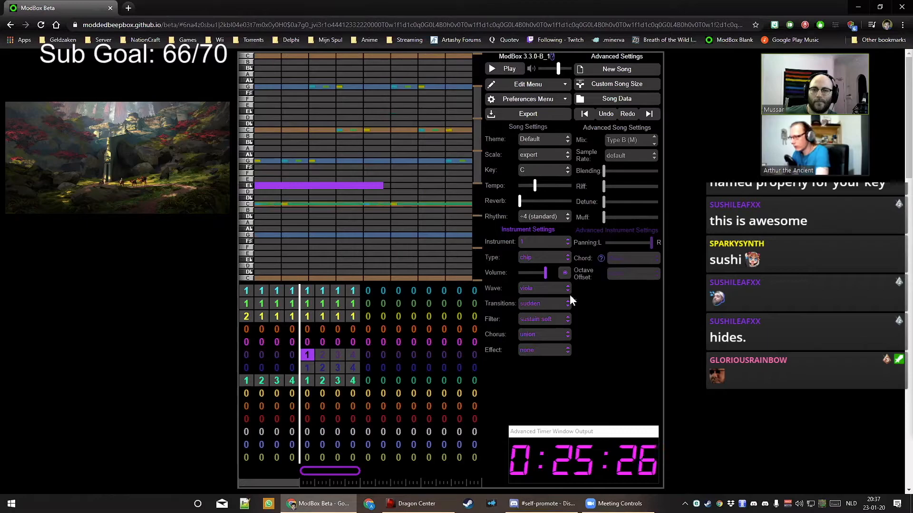
key(Down)
key(Up)
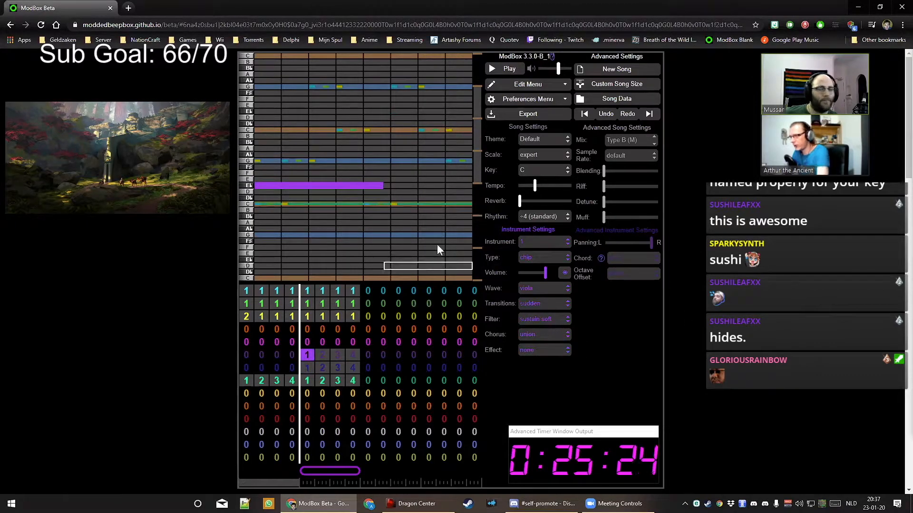
drag(381, 188, 362, 187)
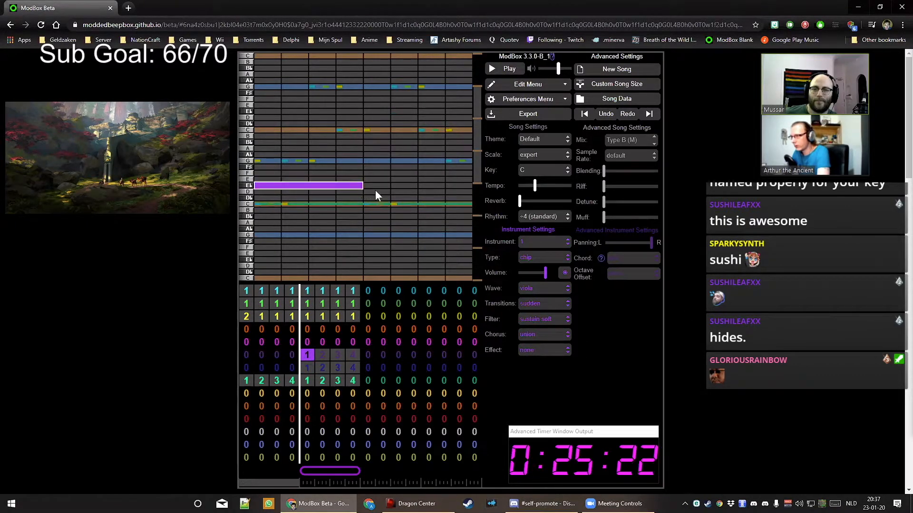
key(space)
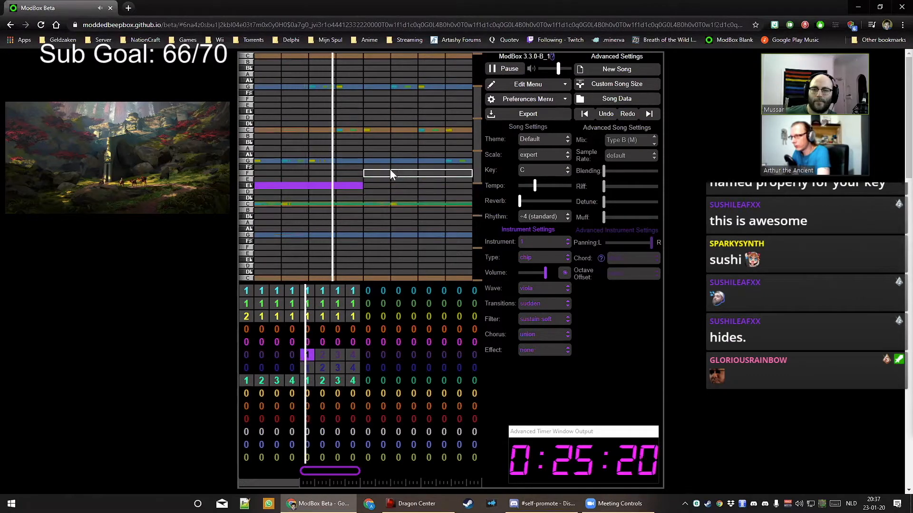
Write a long F in purple pattern 2, and E♭ then D in pattern 3
click(393, 162)
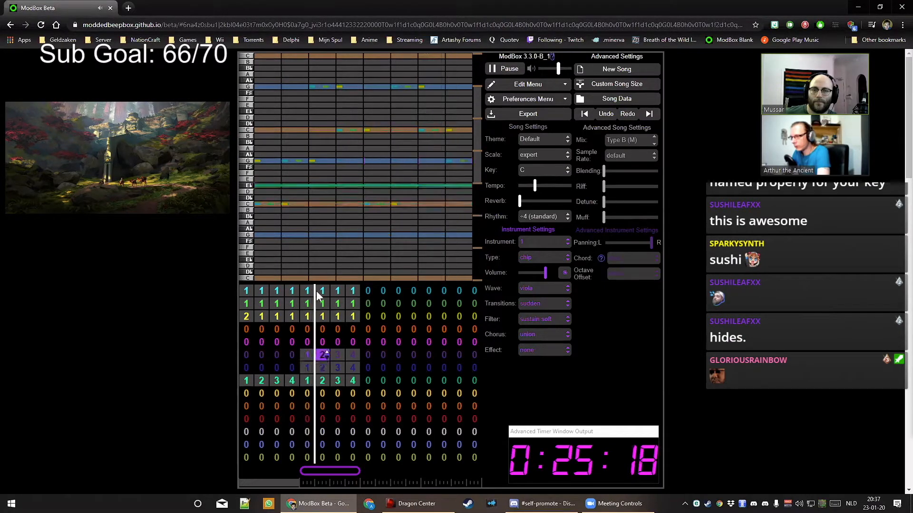
click(258, 173)
key(space)
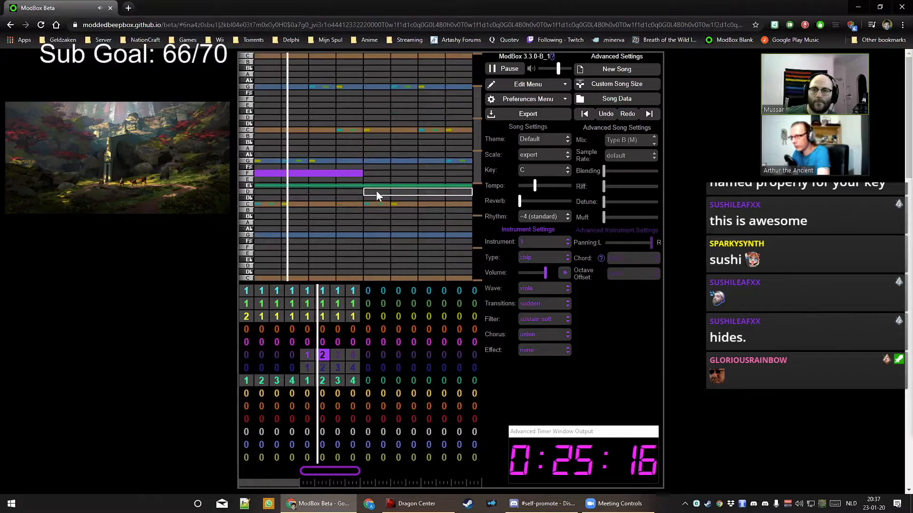
click(337, 354)
key(space)
click(262, 186)
key(space)
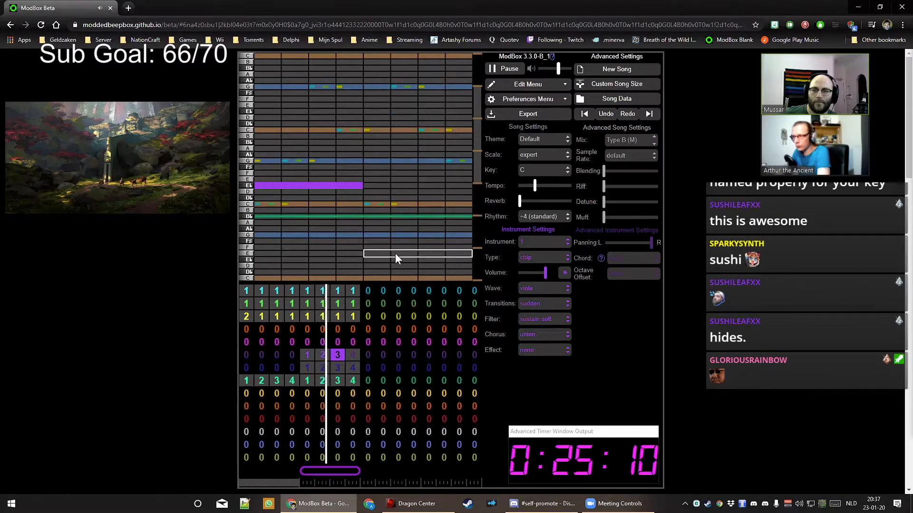
click(381, 192)
Give purple pattern 4 a B♭ note followed by a C note
click(353, 354)
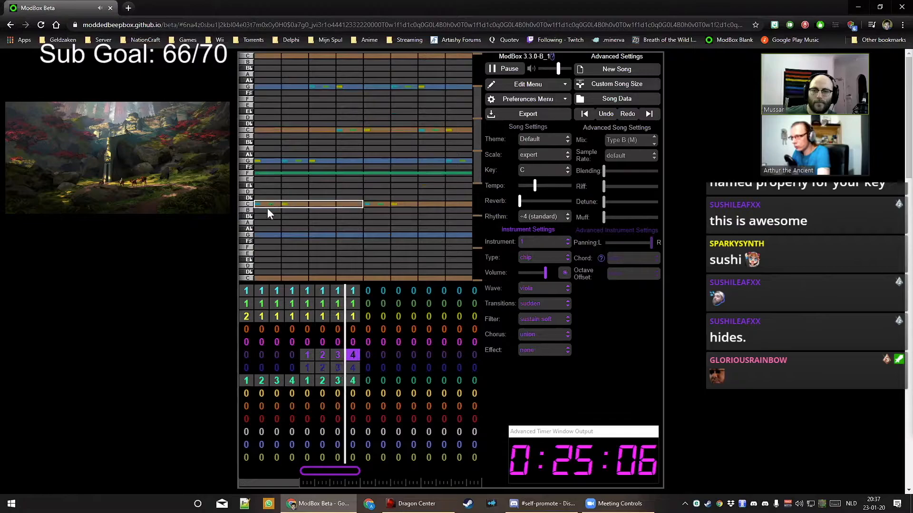
click(279, 217)
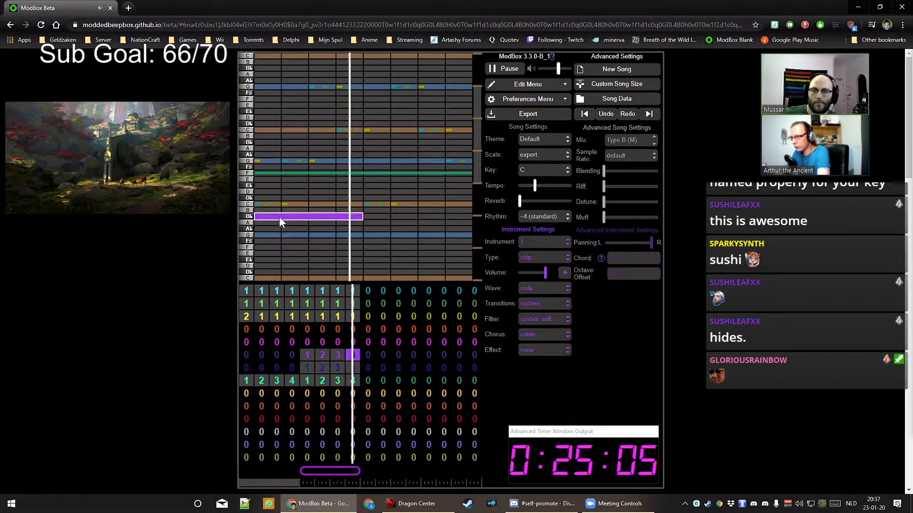
click(390, 204)
click(307, 367)
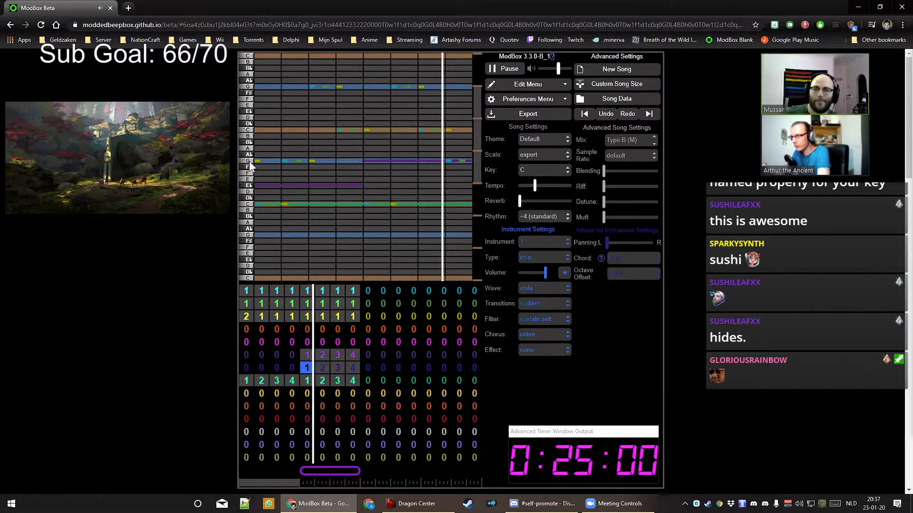
Write a long G then C in blue pattern 1, and B♭ then C in pattern 2
drag(259, 162, 360, 159)
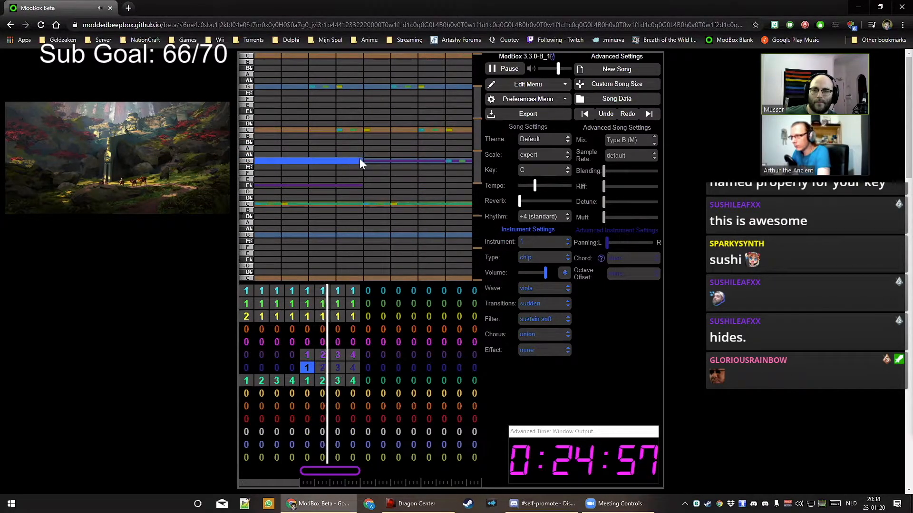
click(367, 131)
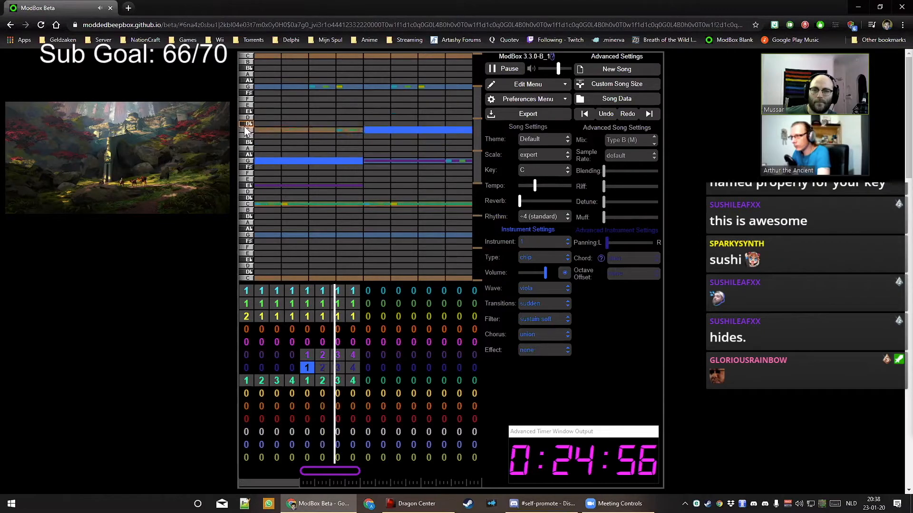
click(323, 370)
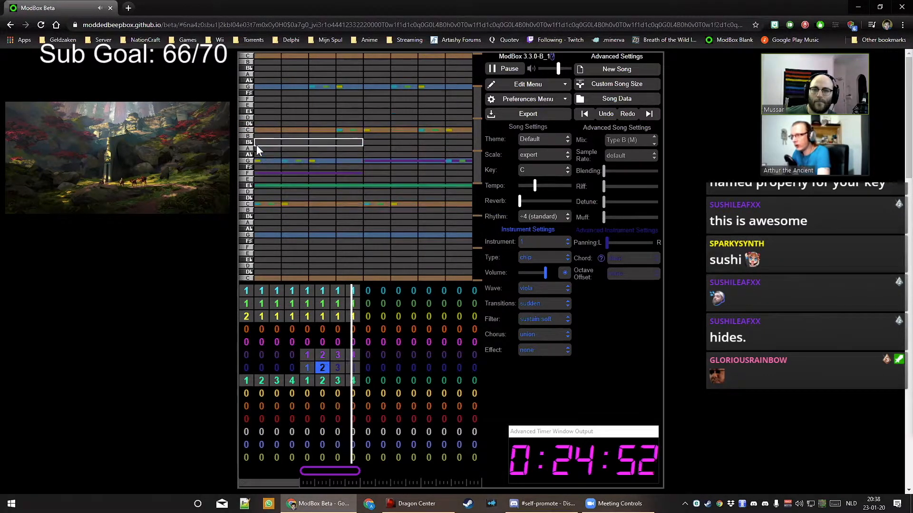
click(261, 143)
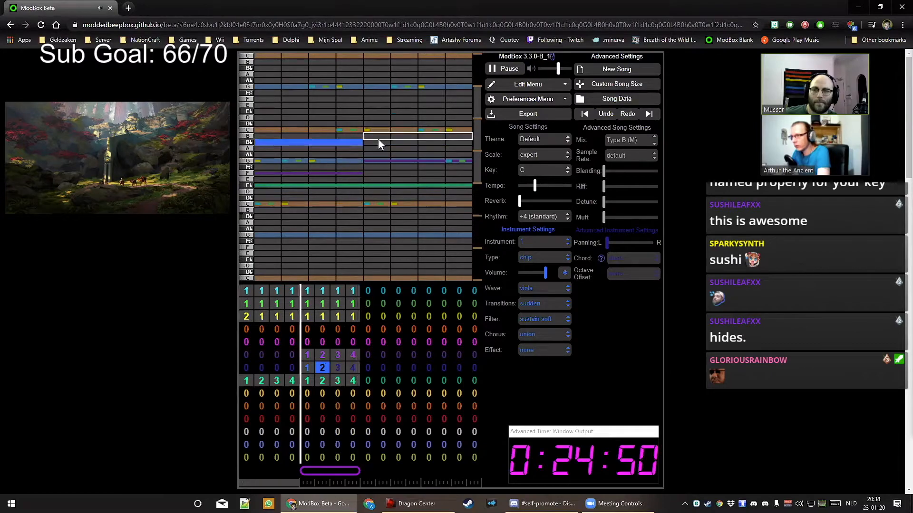
click(404, 130)
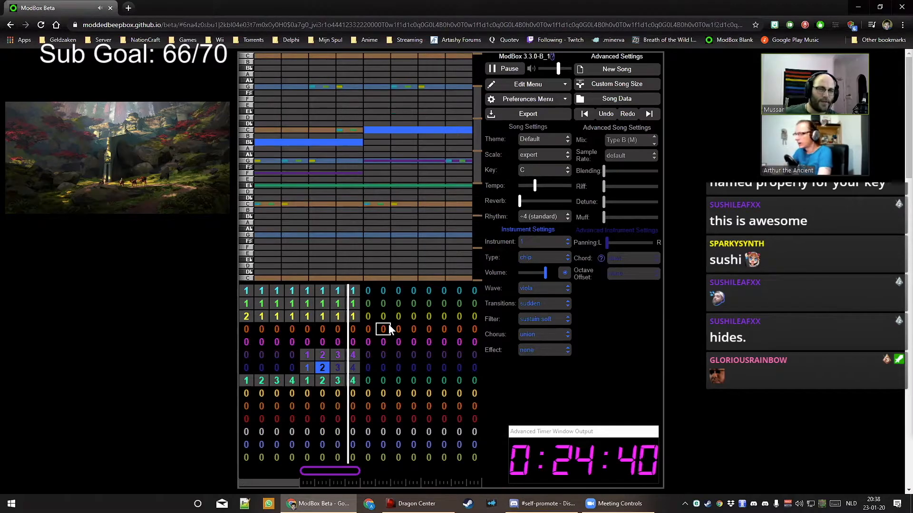
click(337, 368)
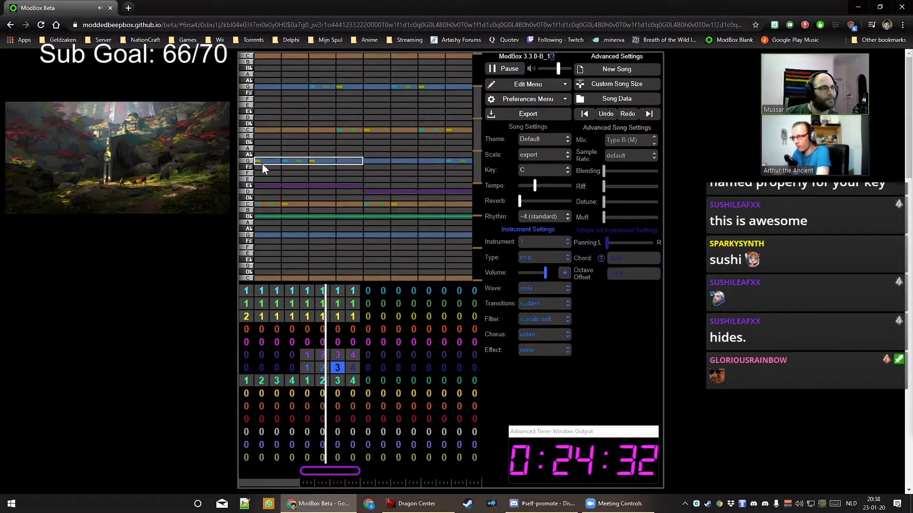
Fill blue pattern 3 with F then B♭, and pattern 4 with G then F
click(273, 173)
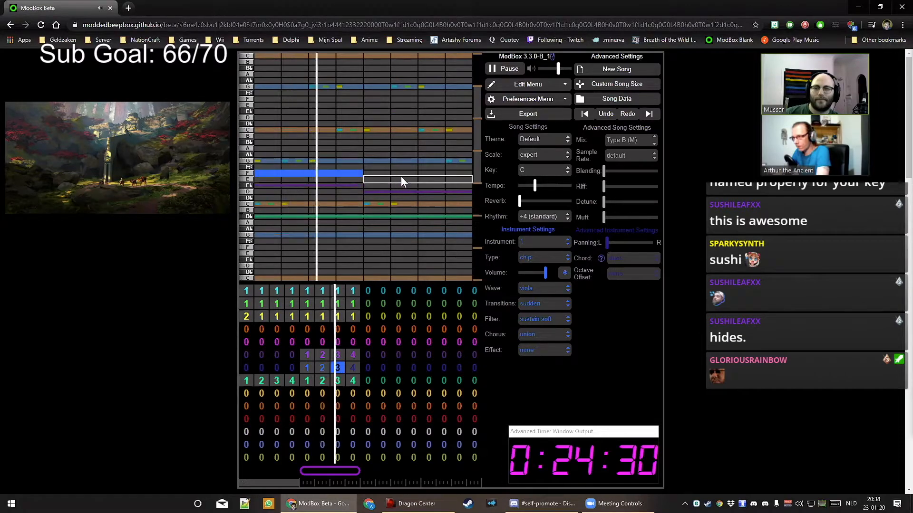
click(391, 151)
click(391, 150)
click(392, 144)
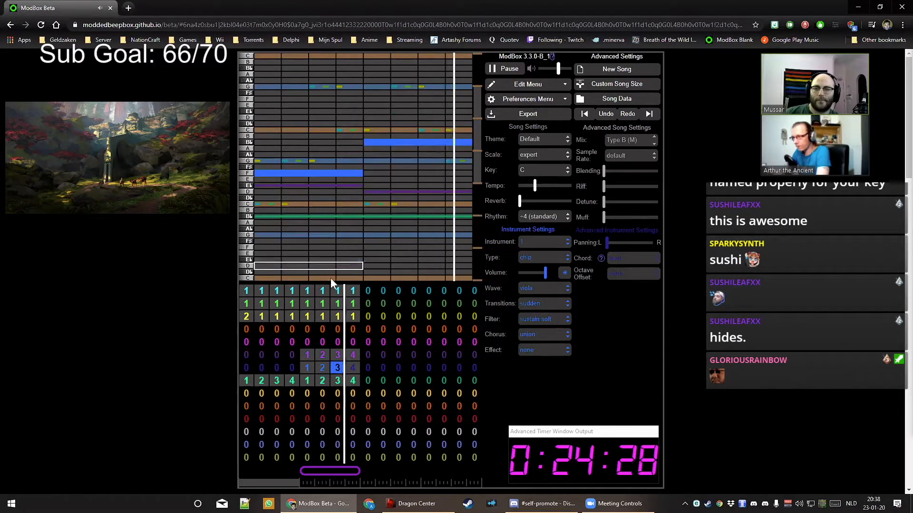
click(352, 368)
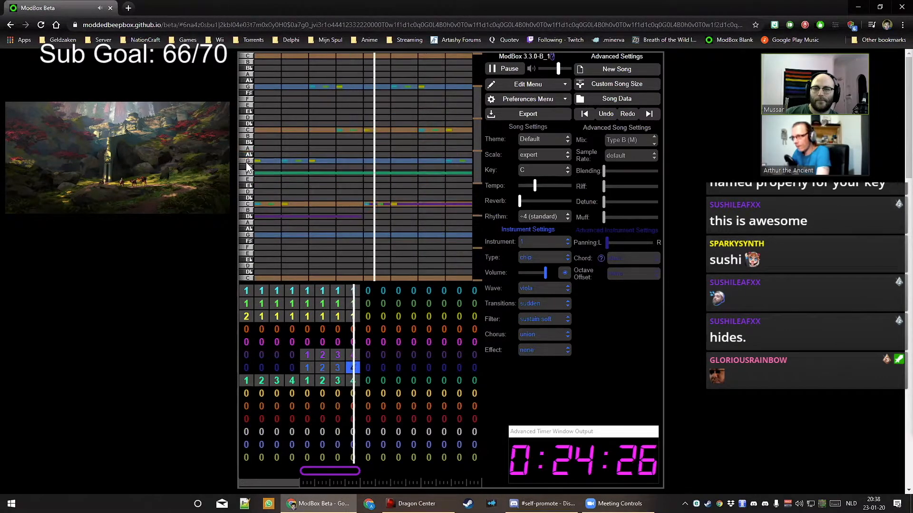
click(279, 163)
click(388, 173)
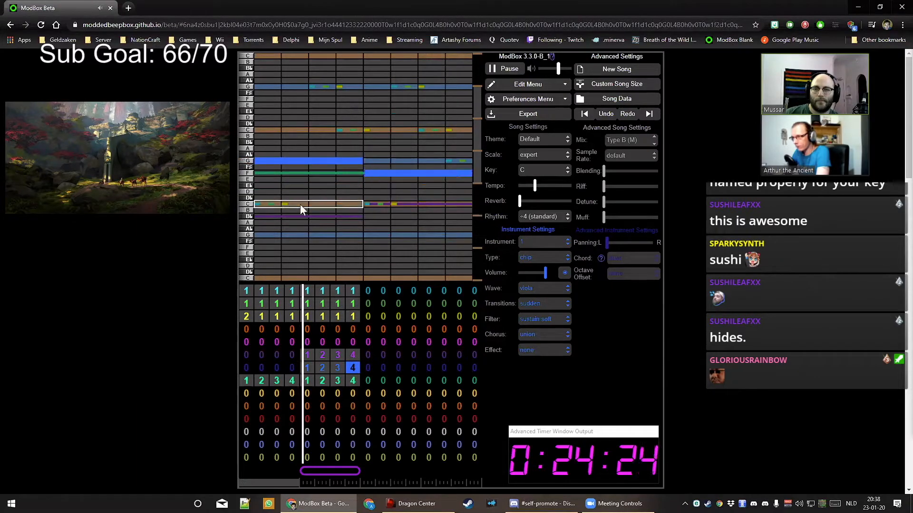
Write C then E♭ in purple pattern 1, and D then G in pattern 2
click(307, 355)
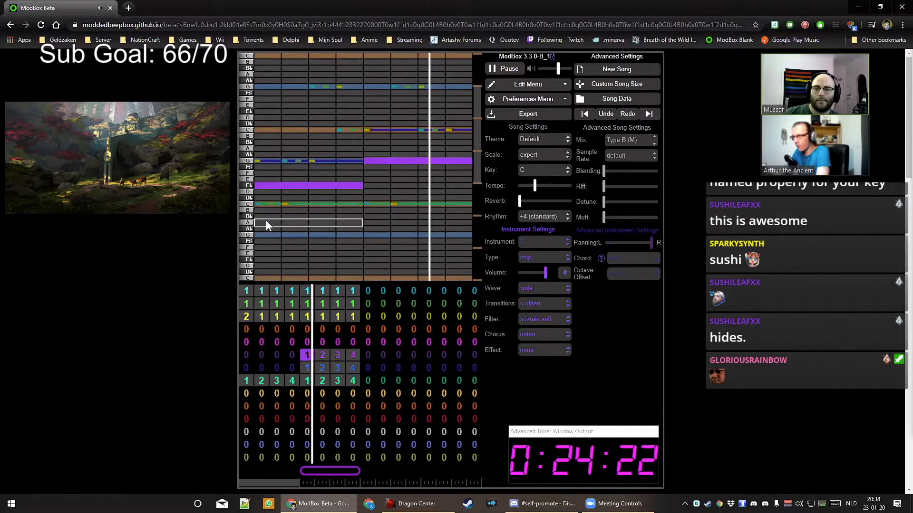
click(269, 131)
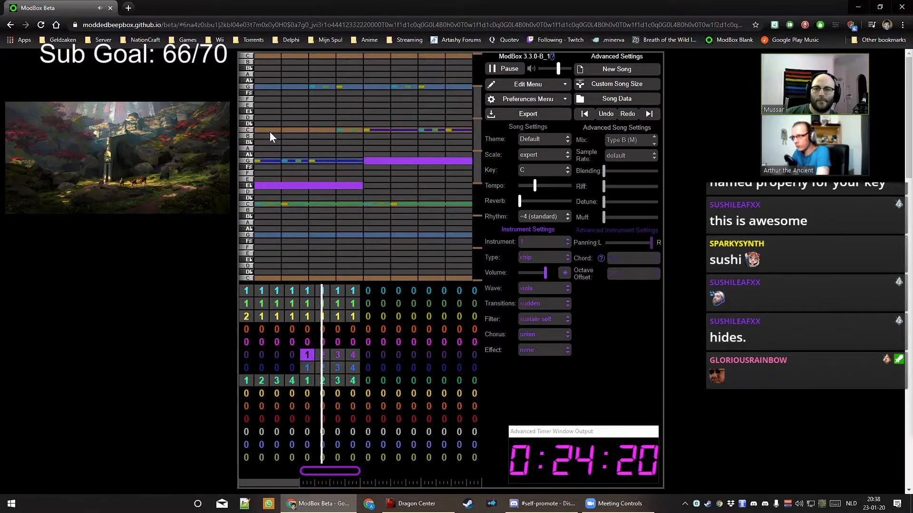
click(374, 111)
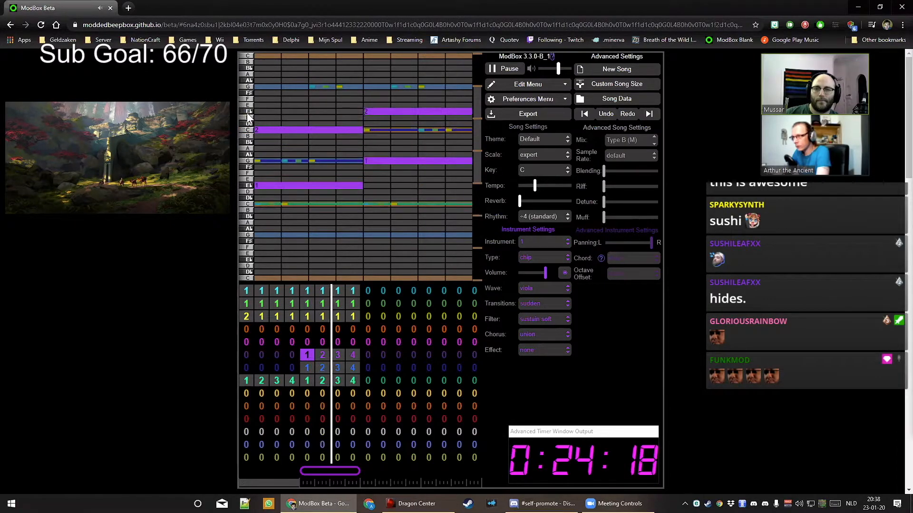
click(323, 355)
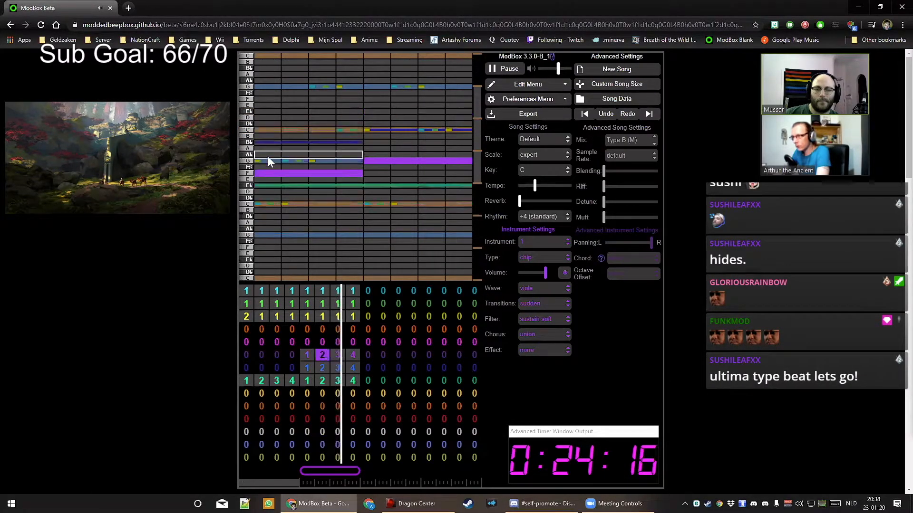
click(262, 117)
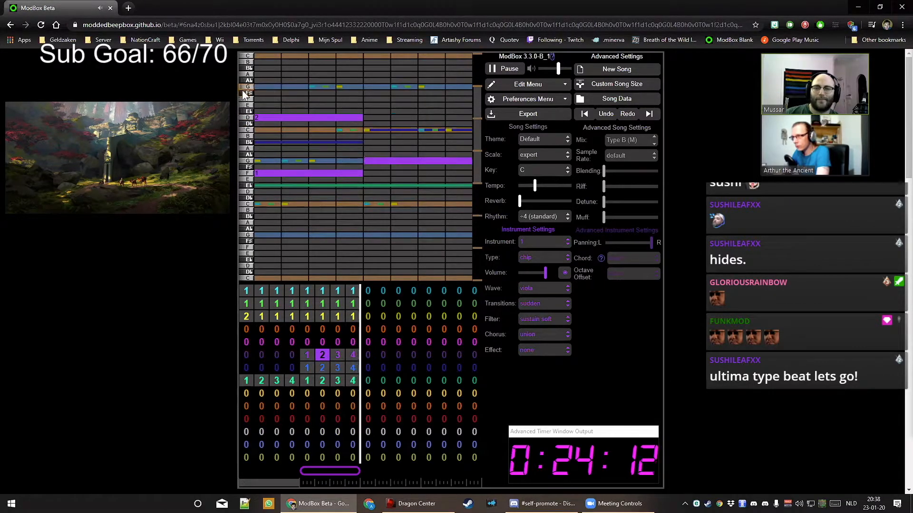
click(376, 90)
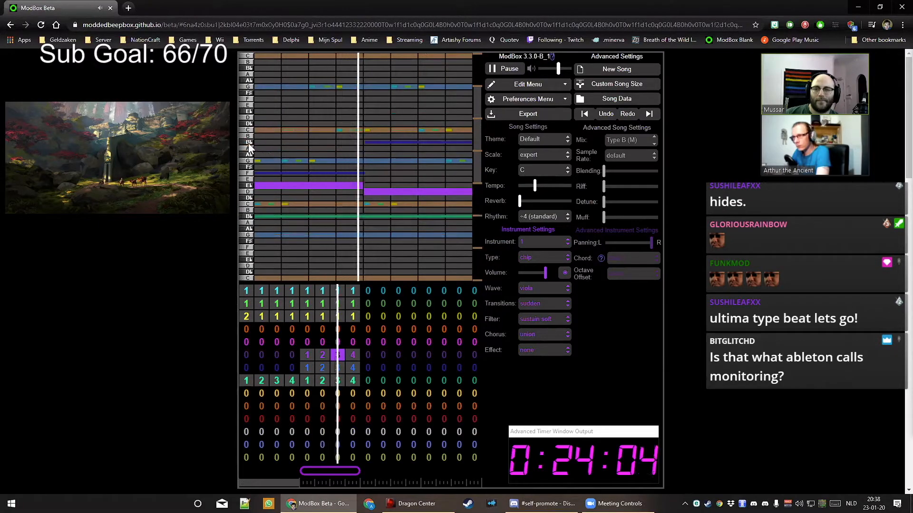
Stack B♭ on E♭ and E♭ on D, then D on B♭ and G on C in purple pattern 4
click(318, 141)
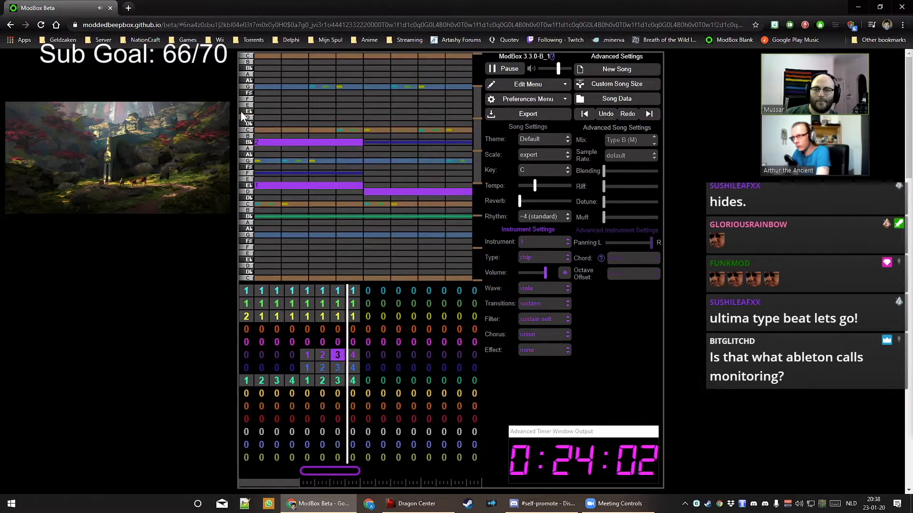
click(384, 113)
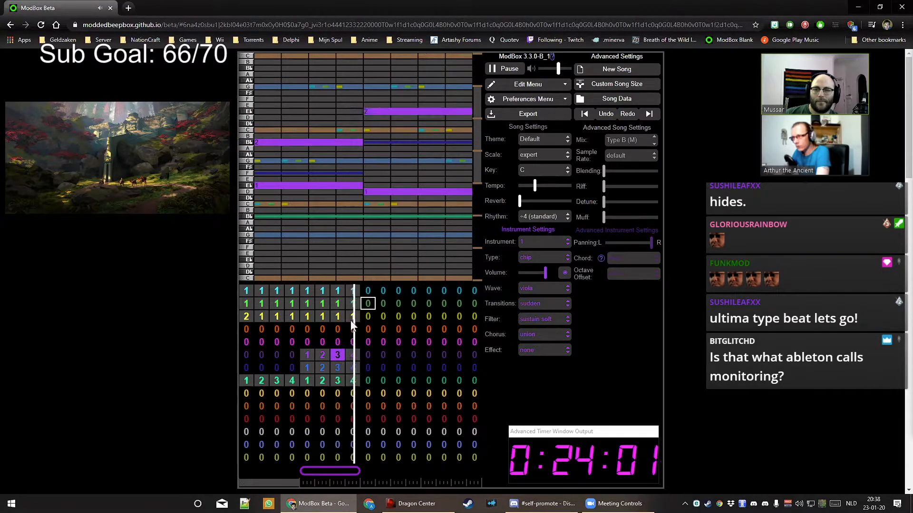
click(346, 353)
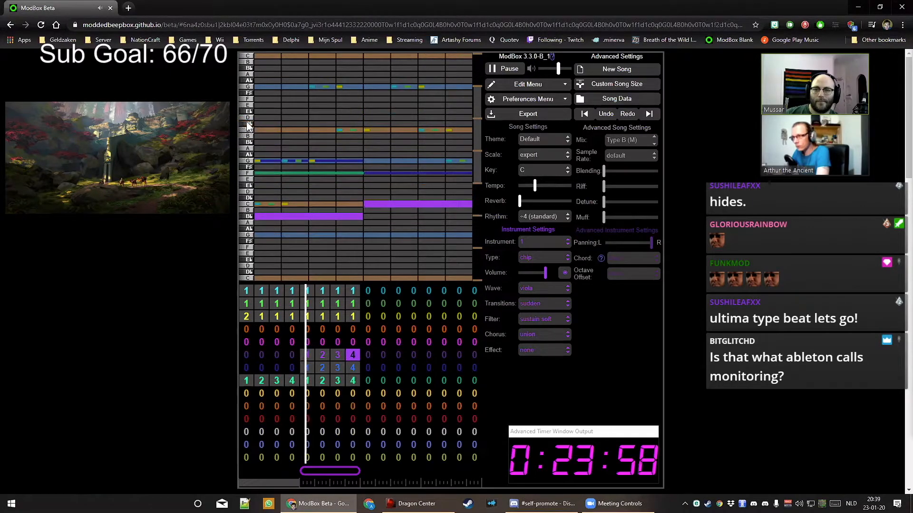
click(261, 117)
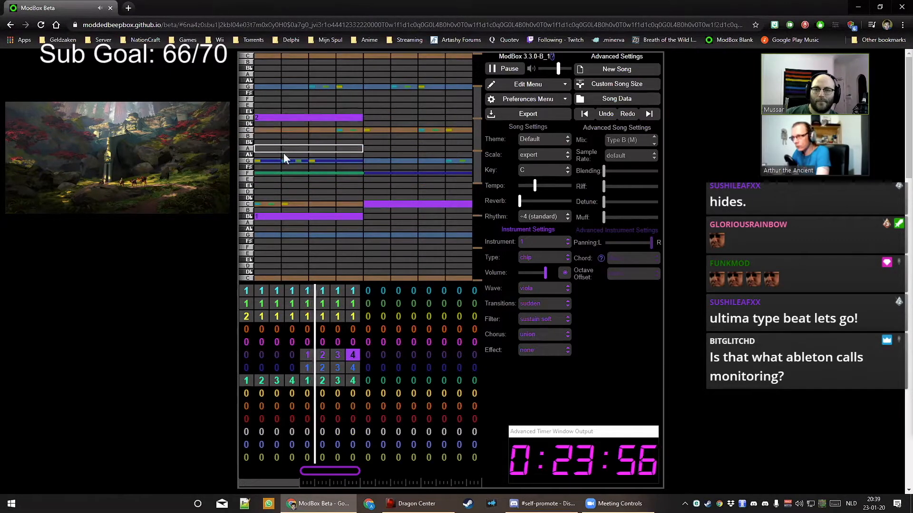
click(373, 160)
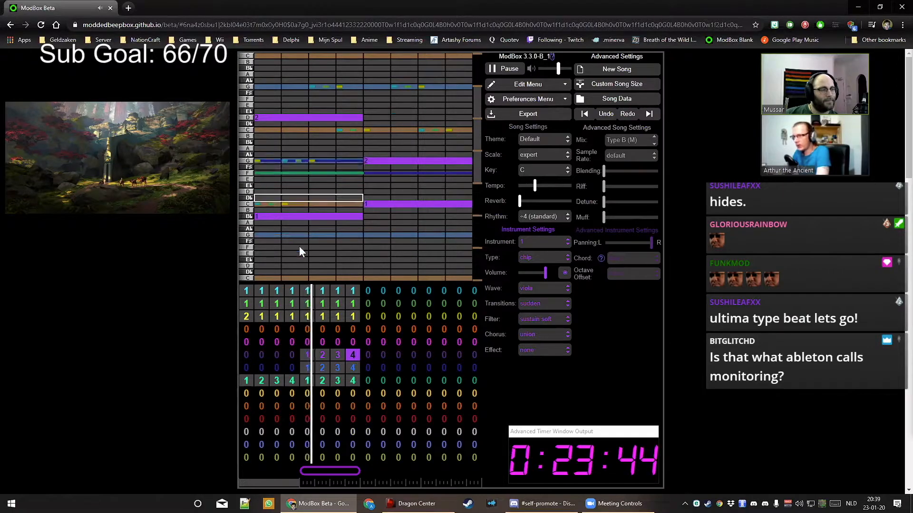
Turn blue pattern 1 into chords: C and E♭ in the first half, F and D in the second
key(space)
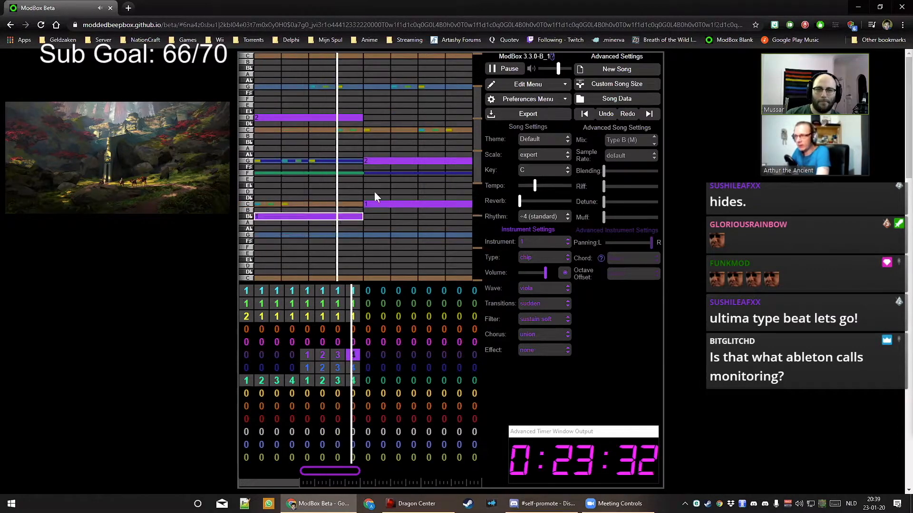
click(305, 367)
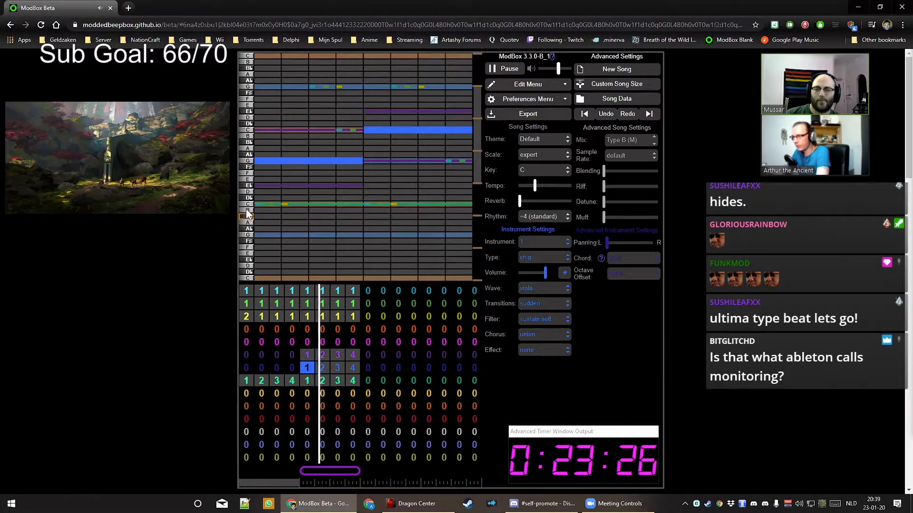
click(261, 203)
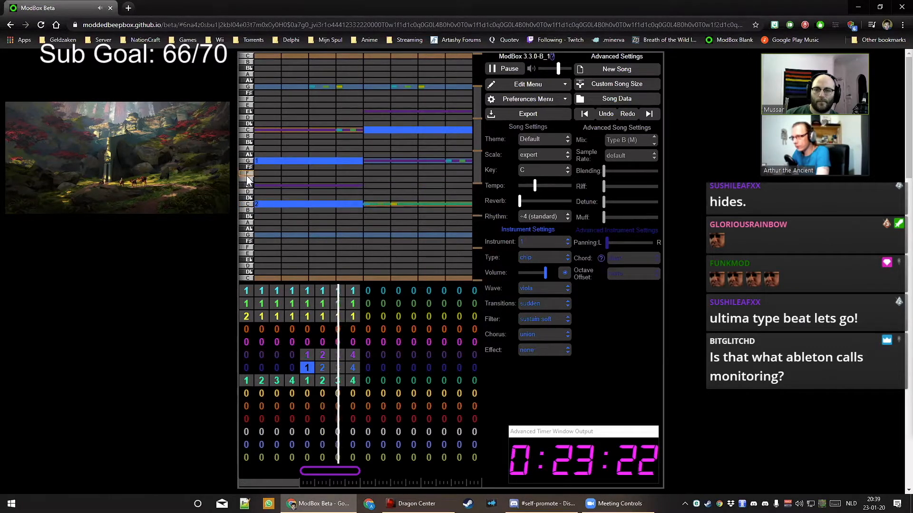
click(392, 173)
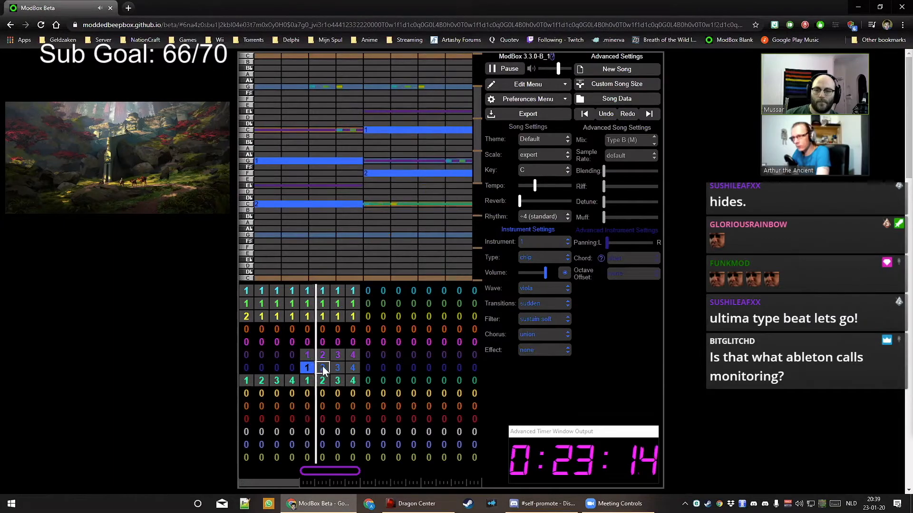
click(256, 186)
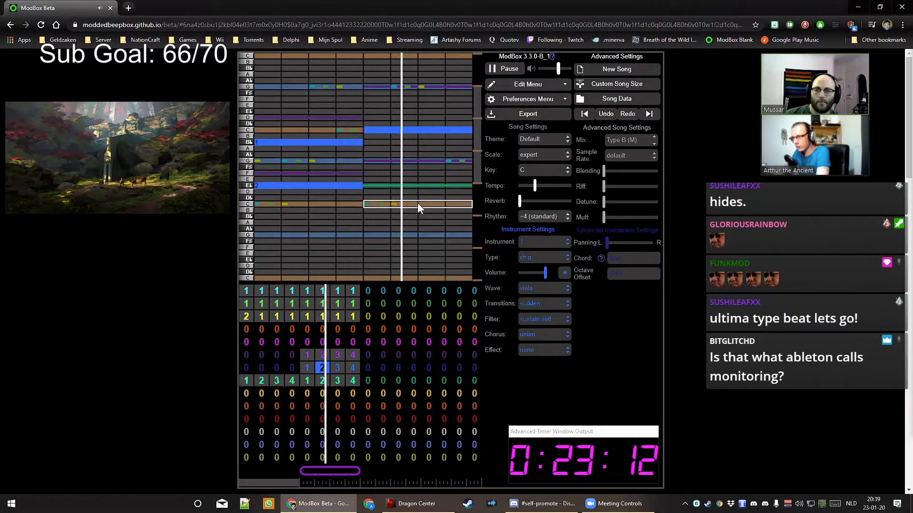
key(space)
click(395, 162)
key(space)
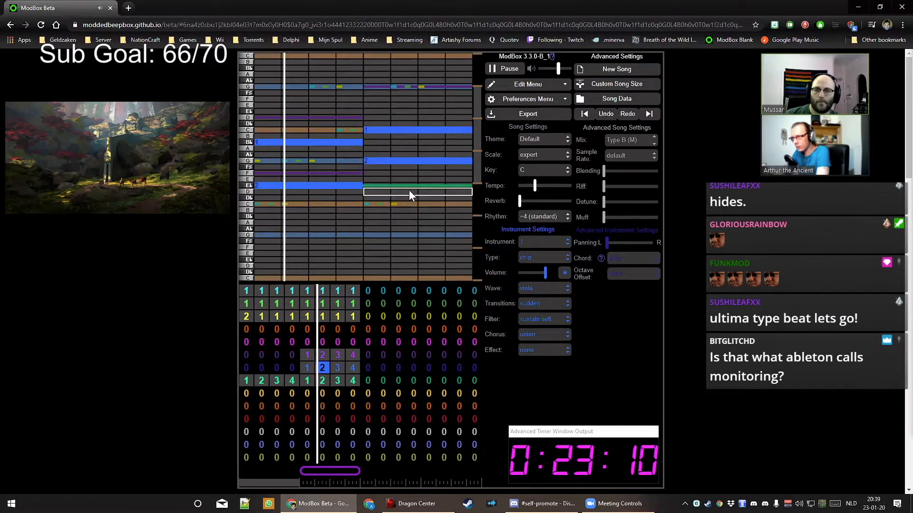
key(space)
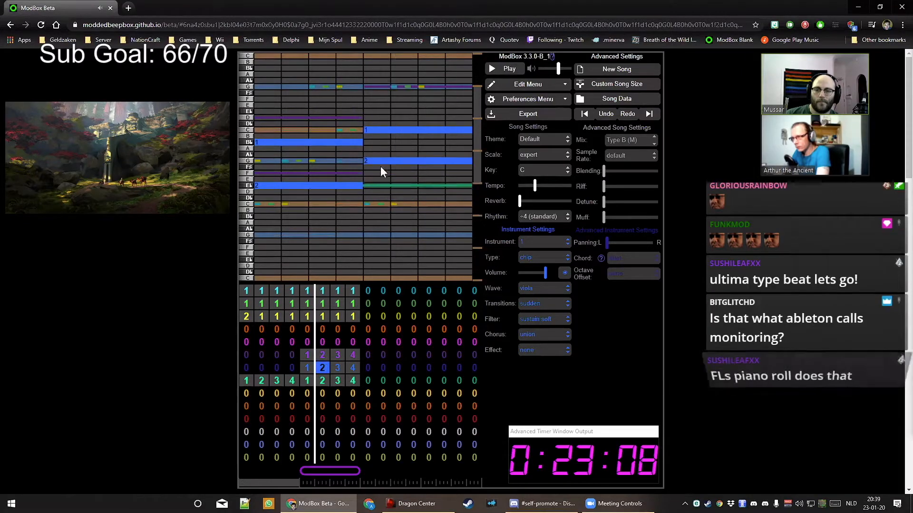
click(381, 163)
key(space)
click(389, 192)
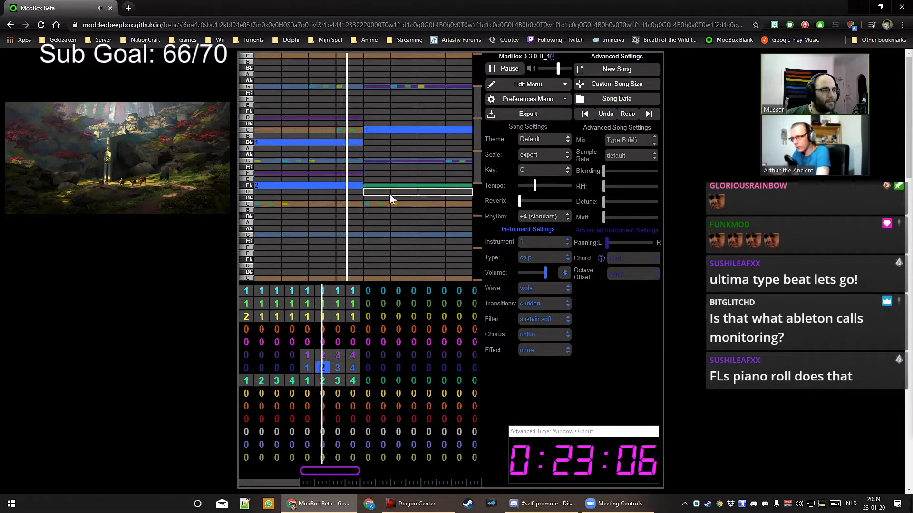
key(space)
Add a low B♭ and an F to blue pattern 3, and a D and low G to pattern 4
click(338, 367)
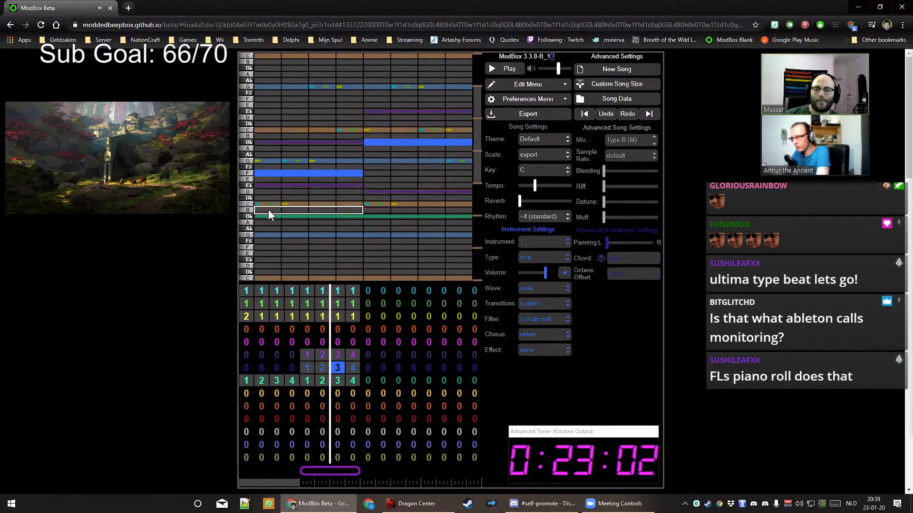
click(270, 218)
key(space)
click(387, 192)
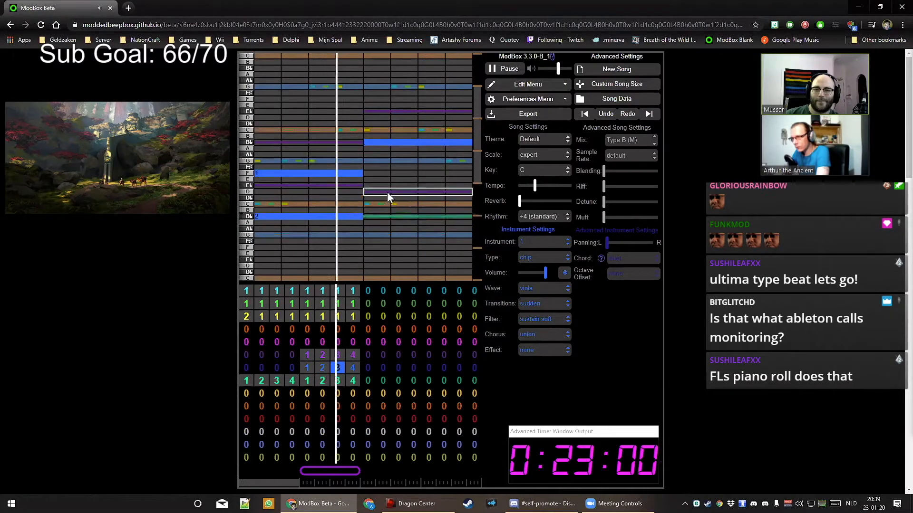
drag(386, 189, 386, 174)
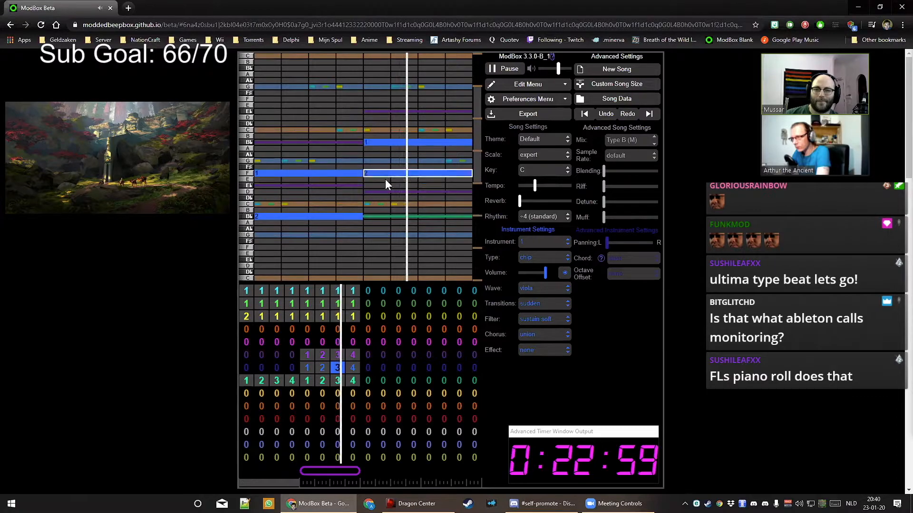
click(352, 368)
key(space)
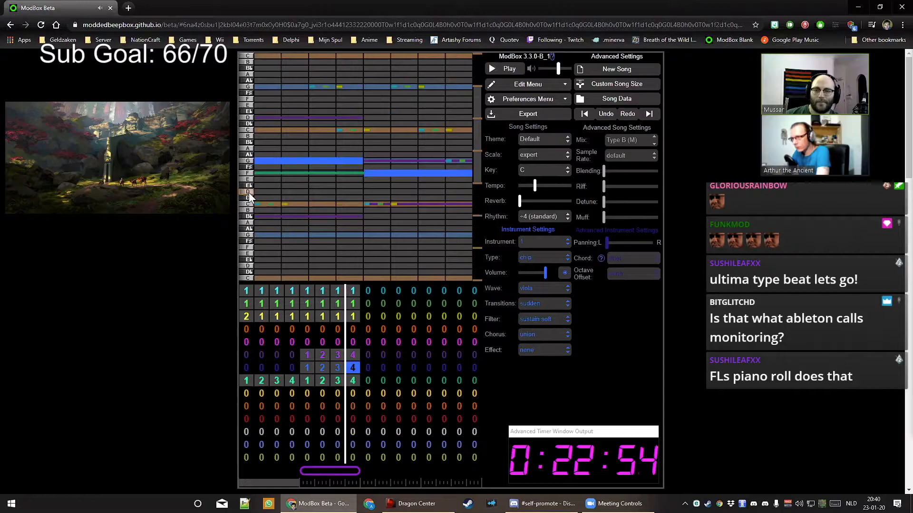
click(256, 193)
key(space)
click(387, 234)
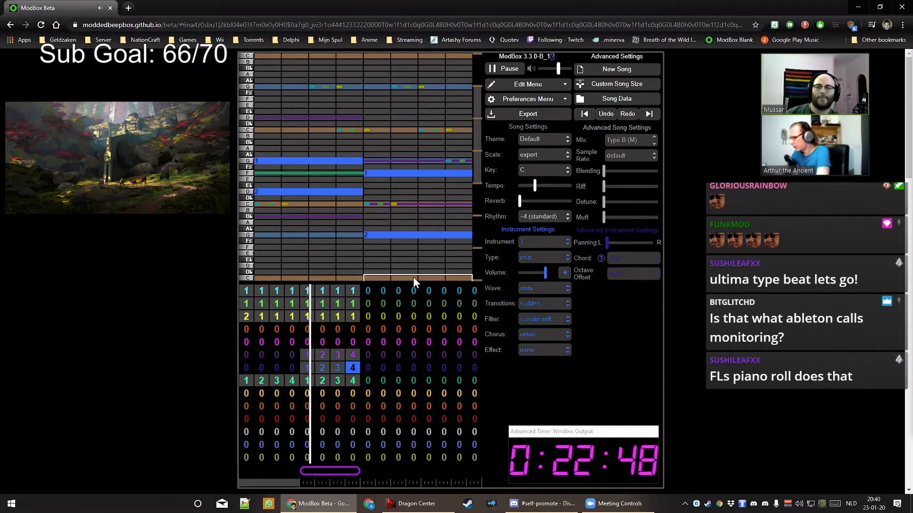
Set the purple pad instrument's chorus to hum
click(555, 321)
click(554, 322)
click(547, 335)
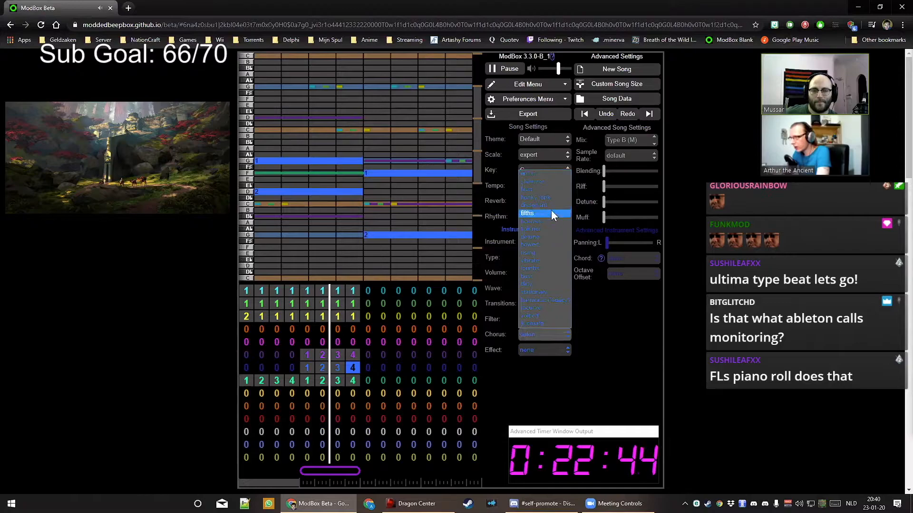
click(356, 335)
click(353, 355)
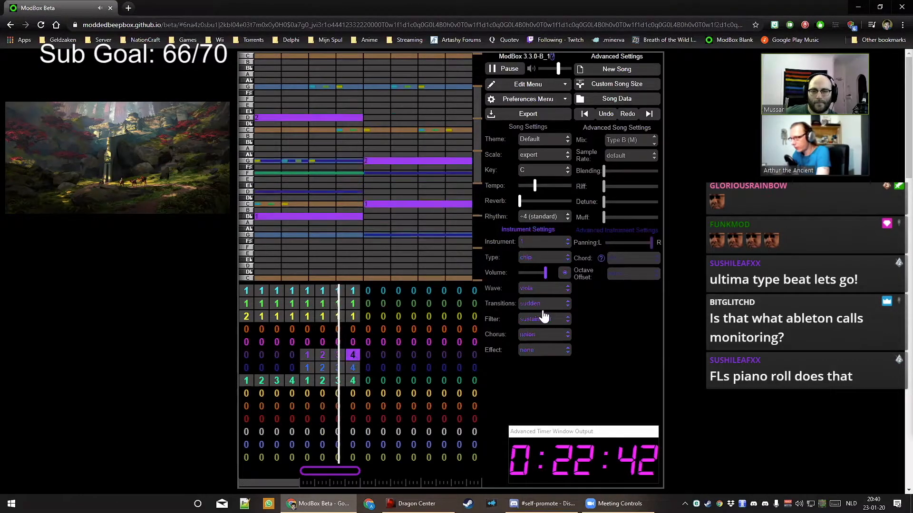
click(536, 340)
click(548, 192)
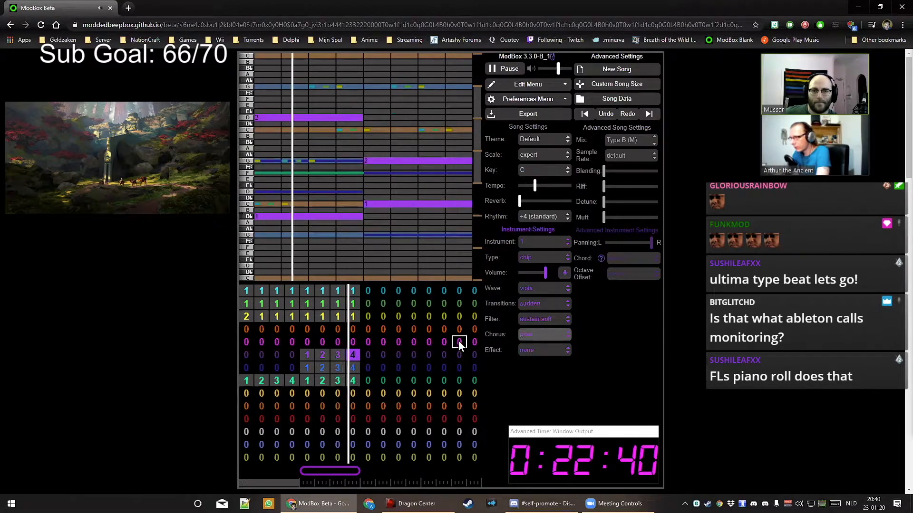
Change the purple instrument's effect and set the blue instrument's effect to strum
click(526, 350)
click(538, 420)
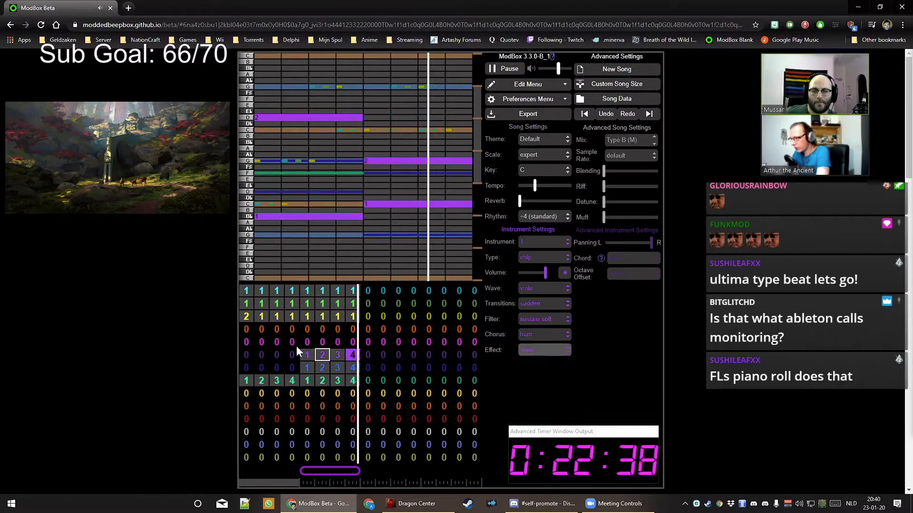
click(353, 368)
click(522, 350)
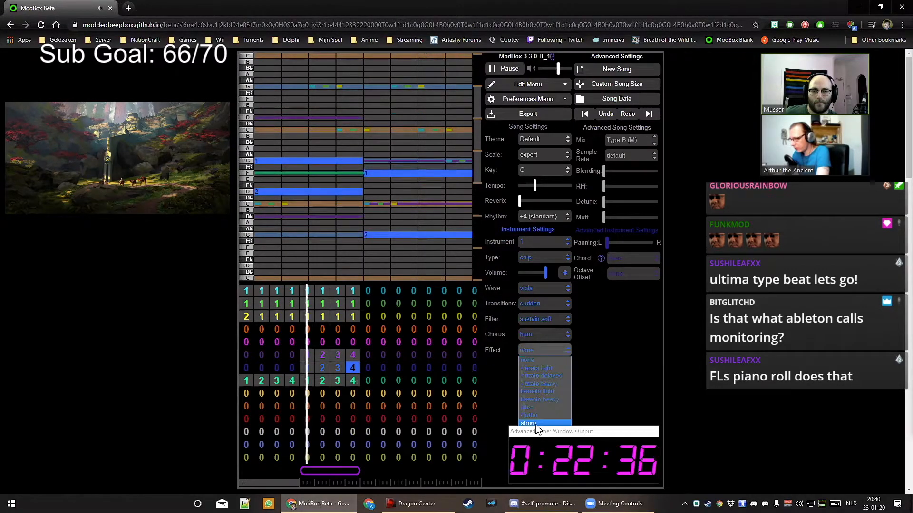
click(536, 423)
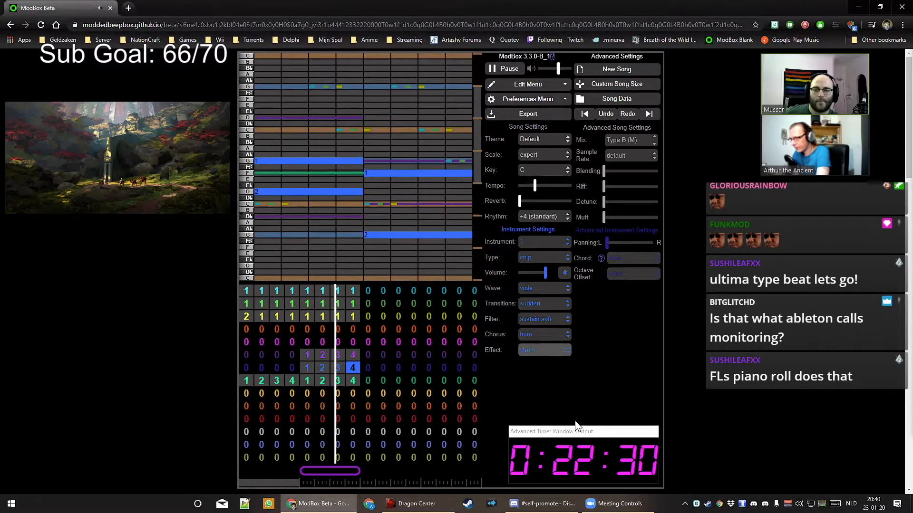
Place noise-drum pattern 1 in bars 5 through 8
click(311, 431)
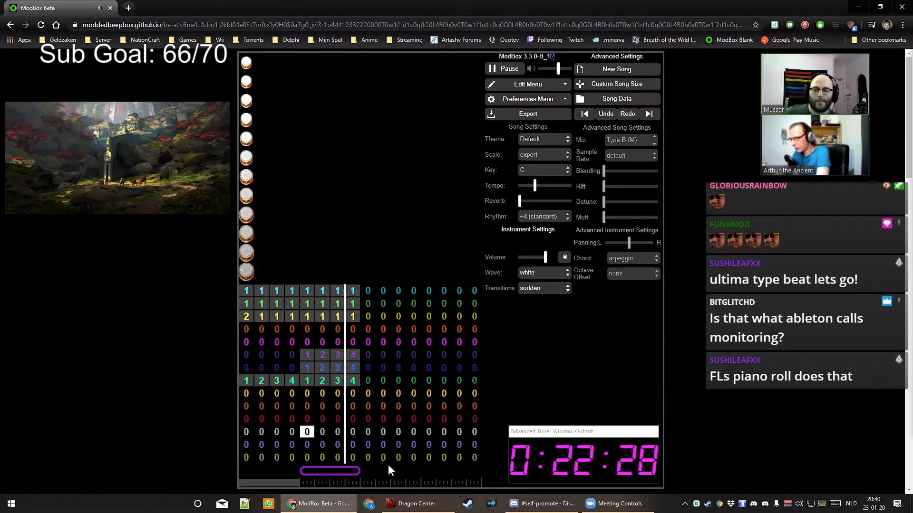
key(1)
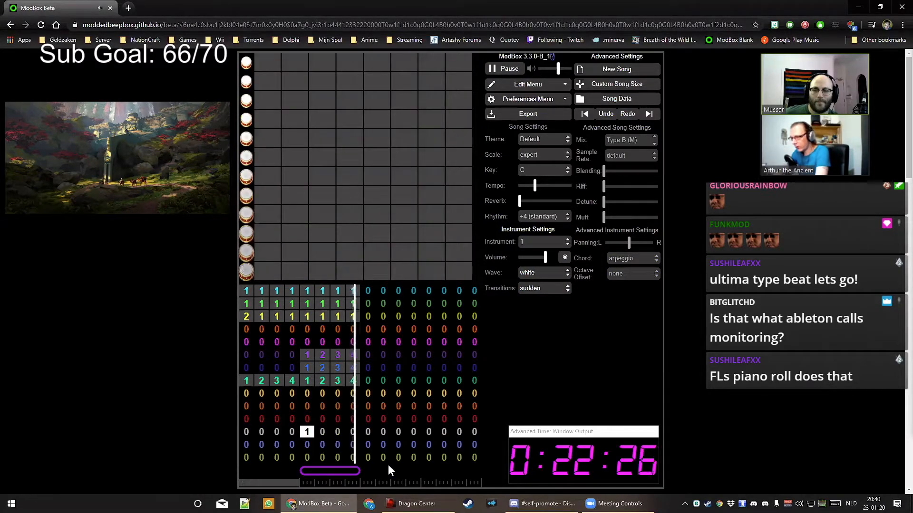
key(Right)
key(1)
key(Right)
key(1)
key(Right)
key(1)
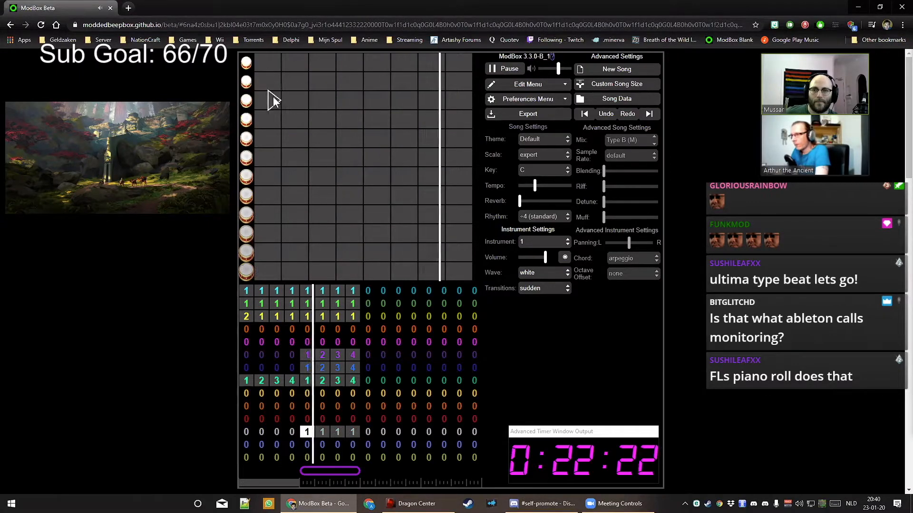
Add four drum hits on beats 1–4 in the second row
click(260, 82)
click(283, 86)
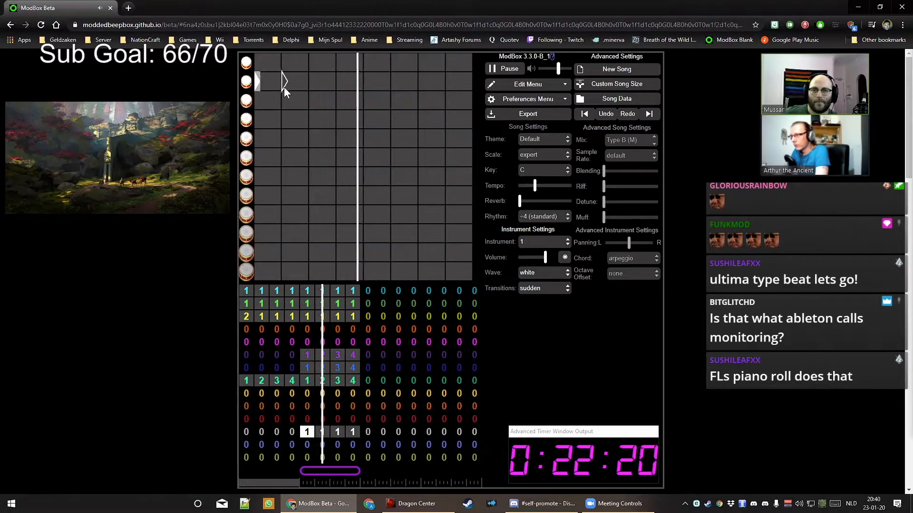
click(311, 87)
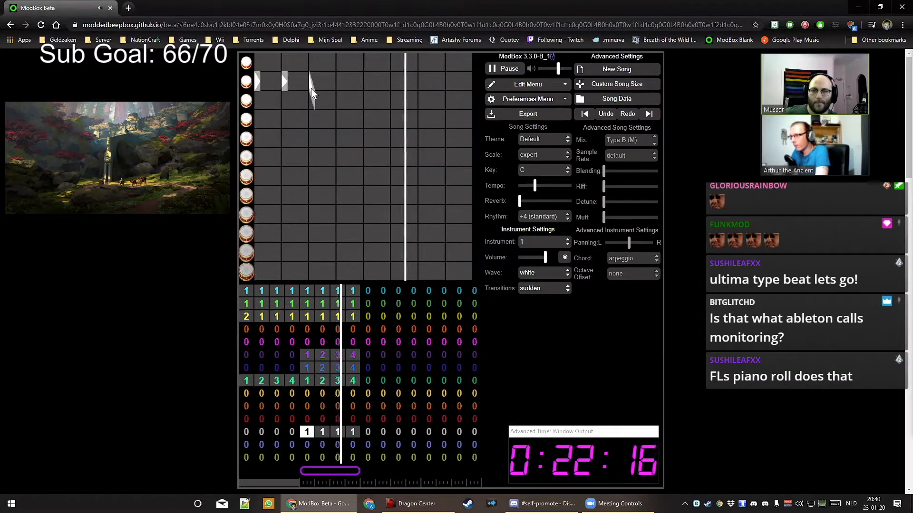
click(339, 87)
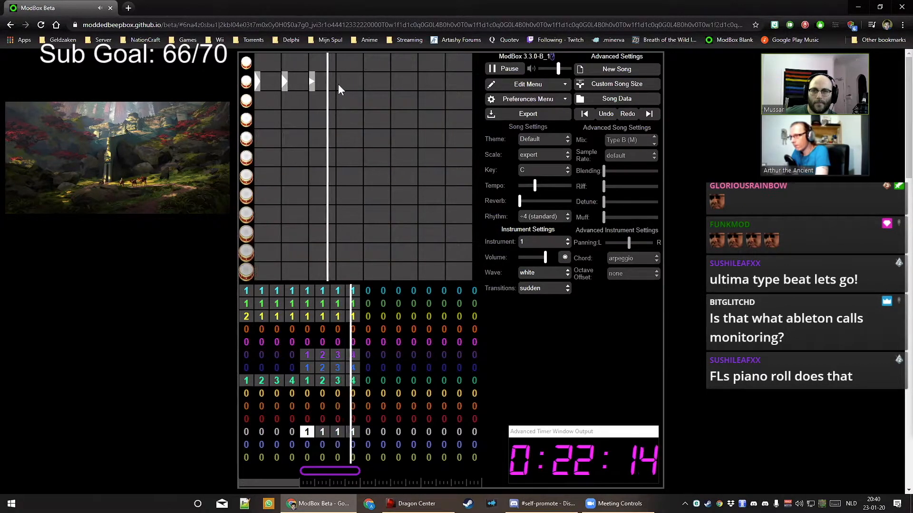
Set the song mix to Type A and the noise wave to retro
click(634, 150)
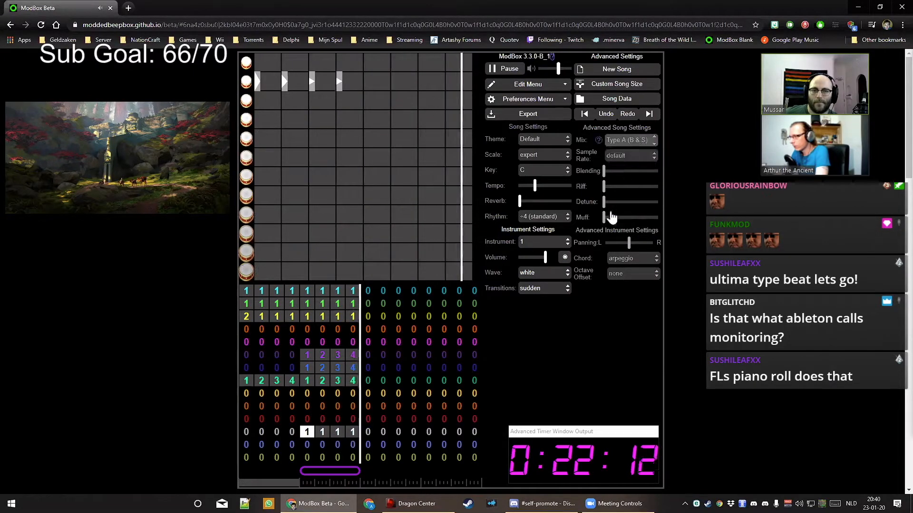
click(541, 272)
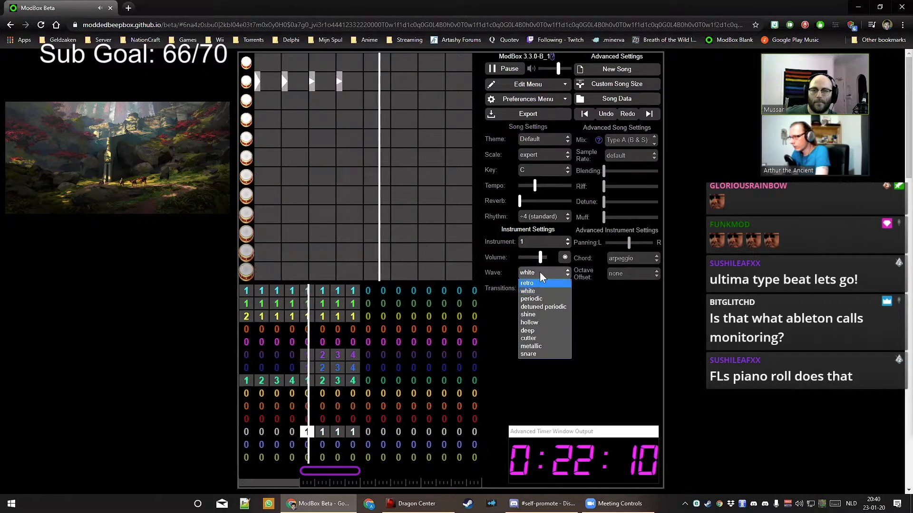
click(532, 282)
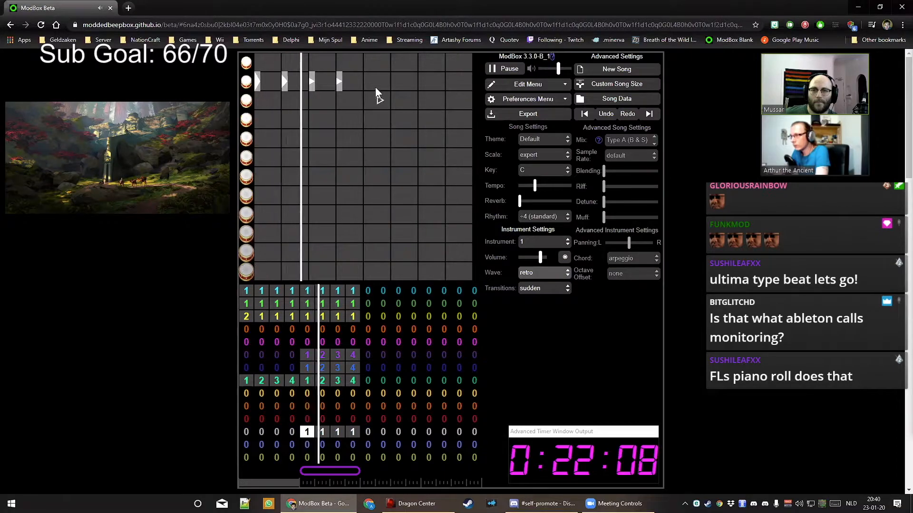
Add four top-row drum notes mid-bar, stretching the first to meet the next
click(366, 64)
drag(375, 64, 382, 68)
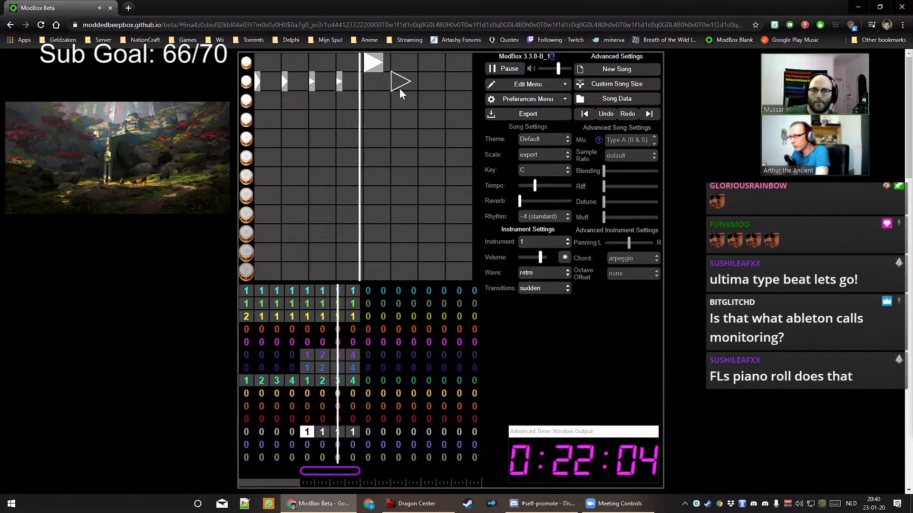
click(395, 64)
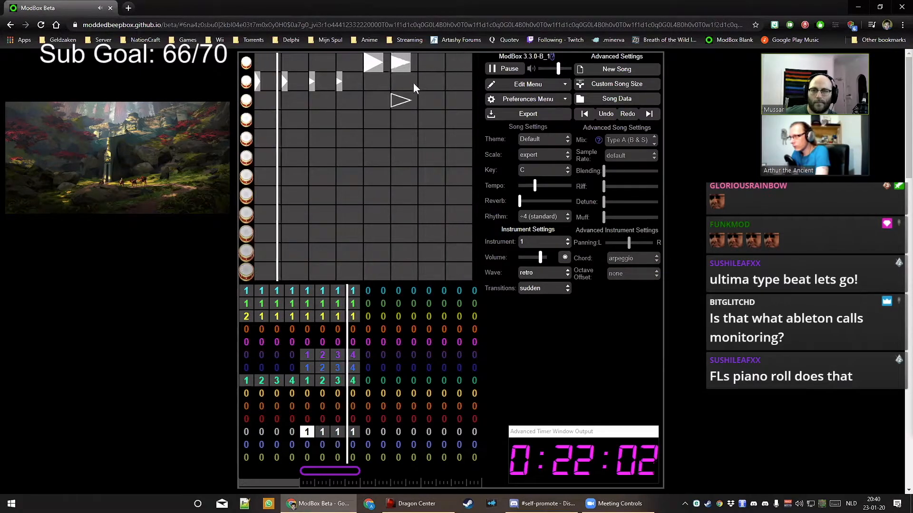
click(422, 65)
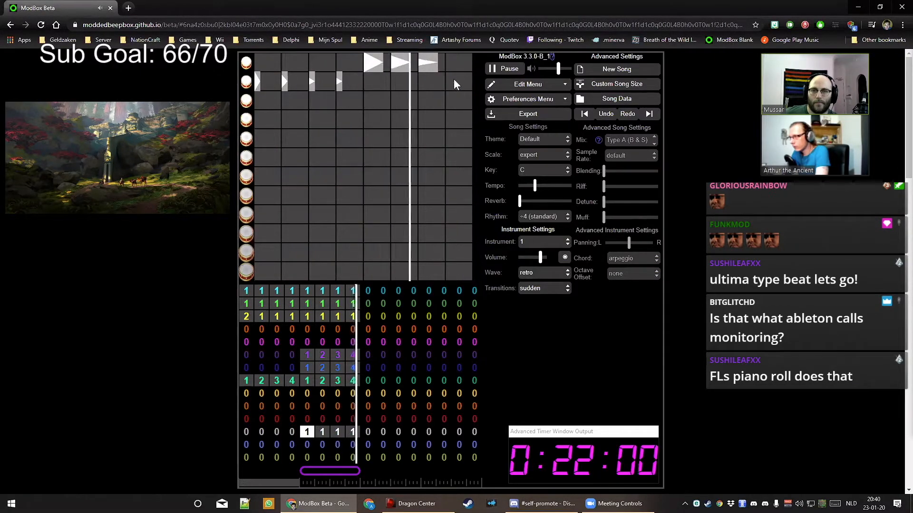
click(454, 64)
drag(383, 66, 443, 66)
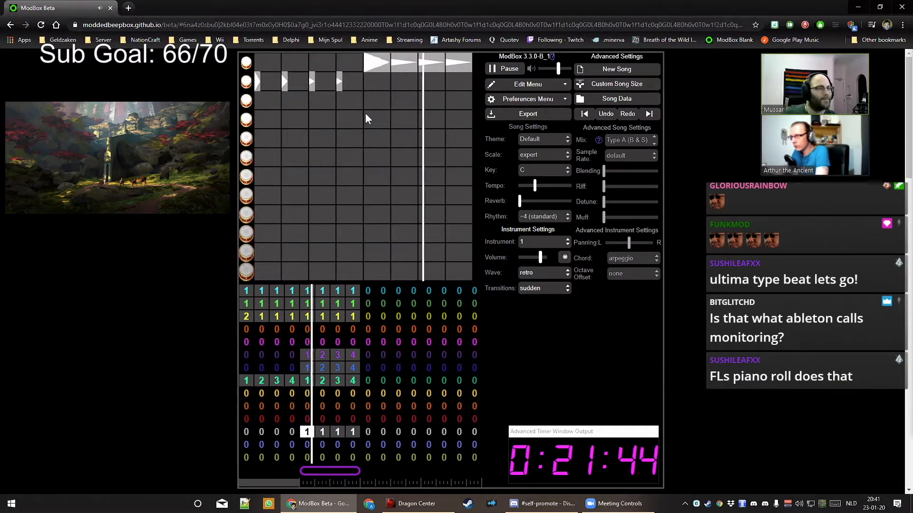
Lower the white noise instrument's volume slightly and make its transitions seamless
drag(540, 257, 535, 257)
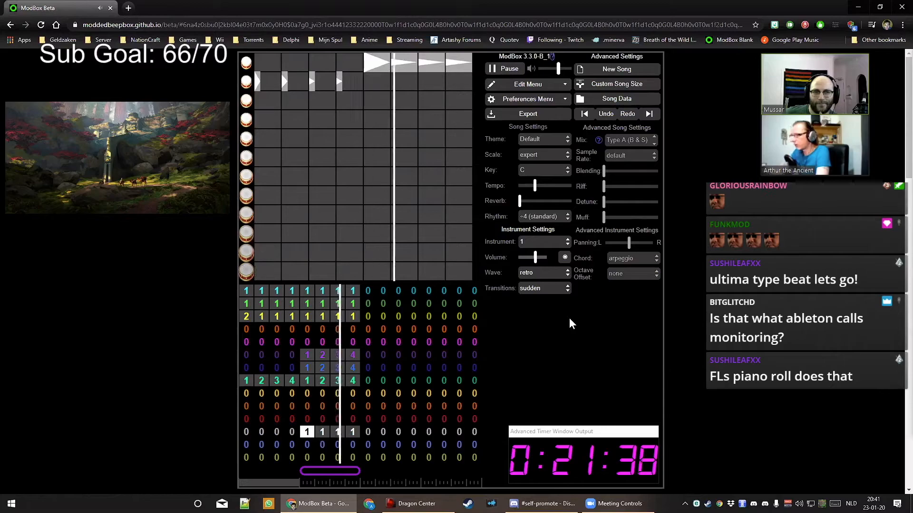
click(540, 291)
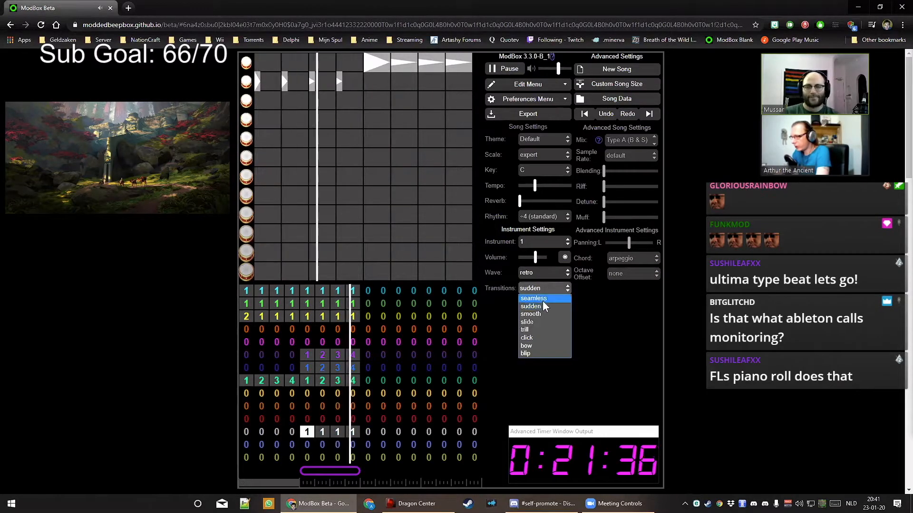
click(542, 301)
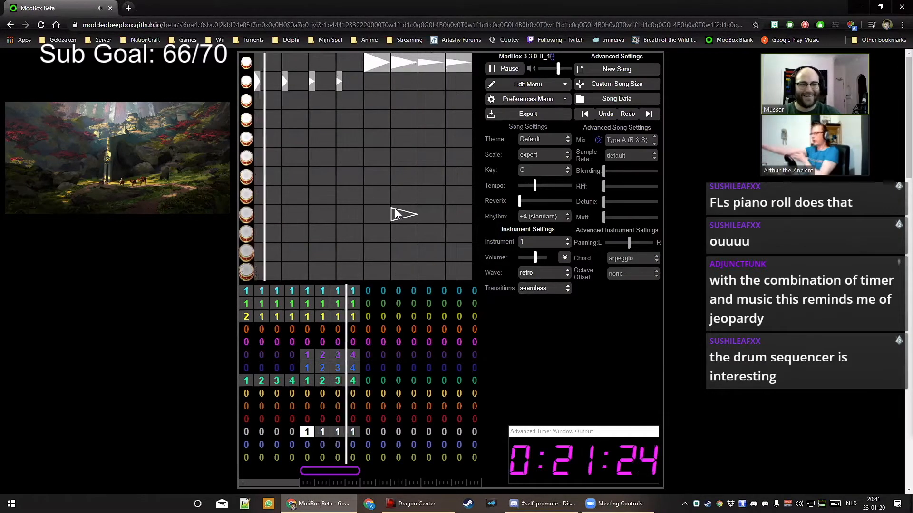
key(space)
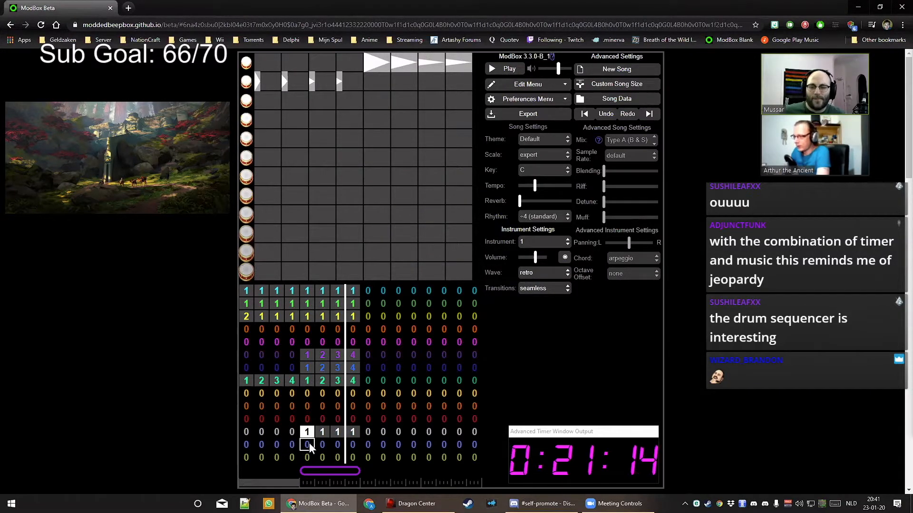
key(space)
Give the white drums' bar 8 a new pattern 2 whose final hit swells louder
click(324, 433)
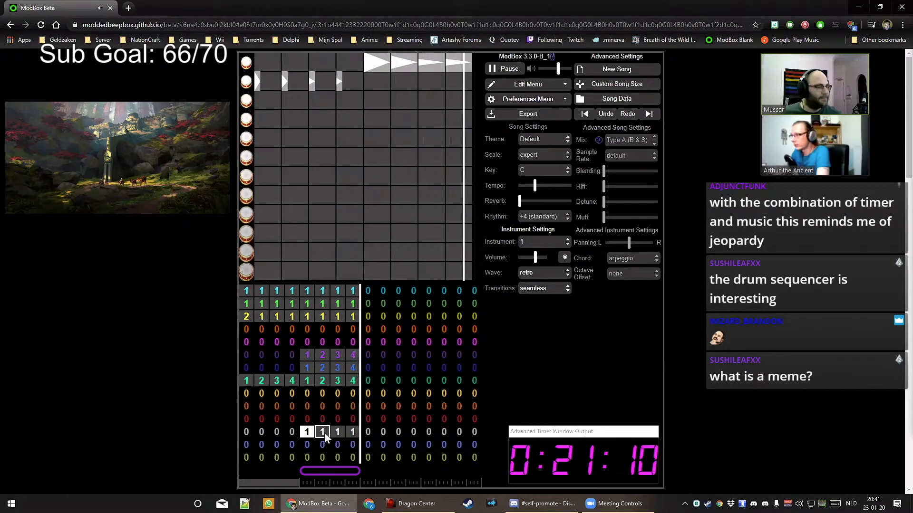
key(space)
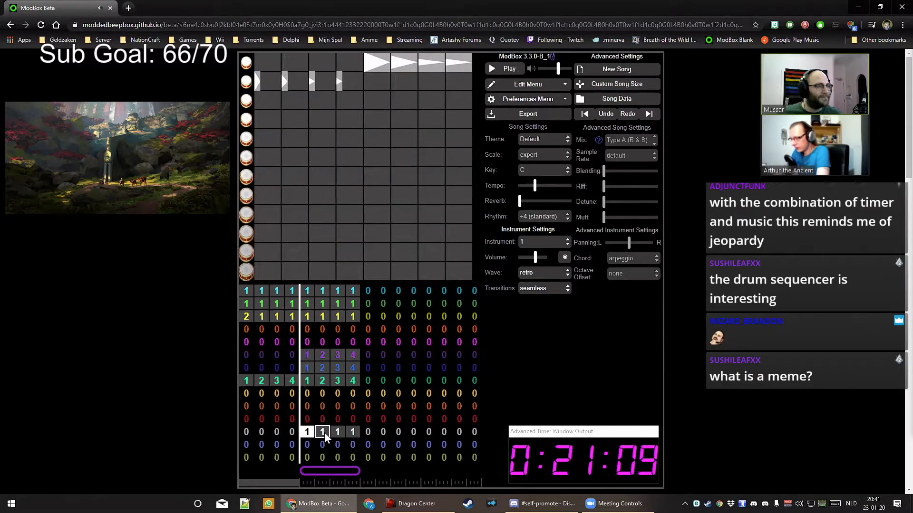
click(350, 433)
key(2)
click(359, 453)
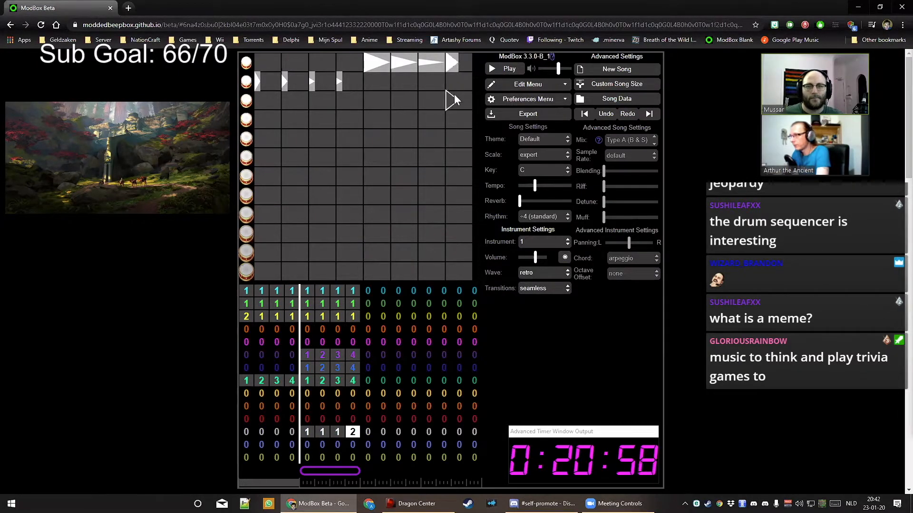
drag(455, 108, 458, 93)
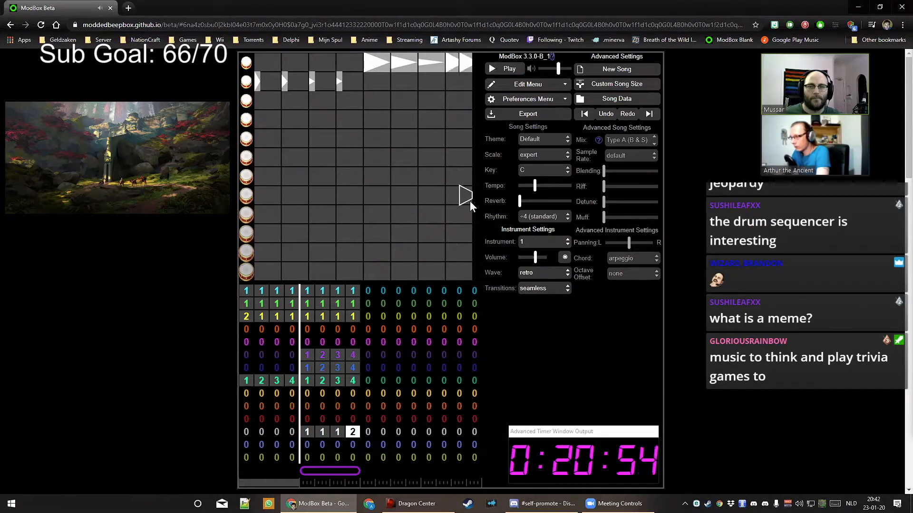
Play back the change, then put pattern 1 in the red drum channel's bar 5
key(space)
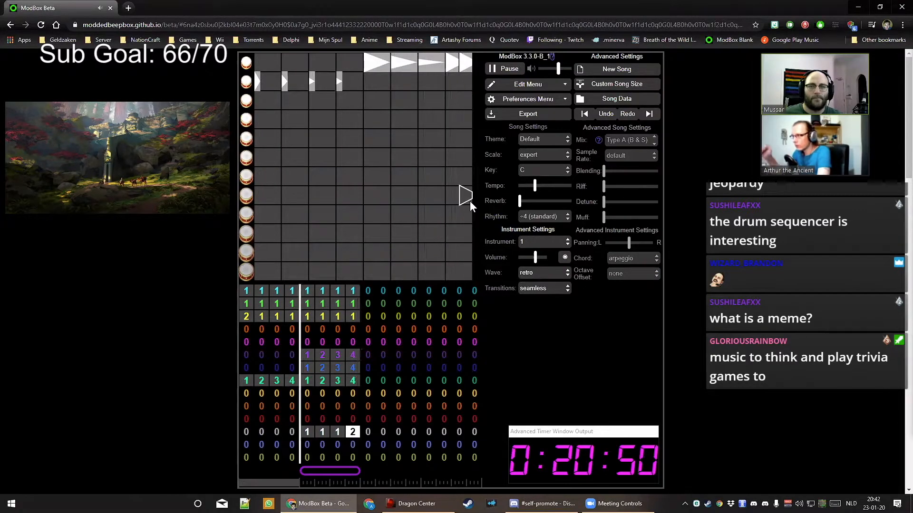
key(space)
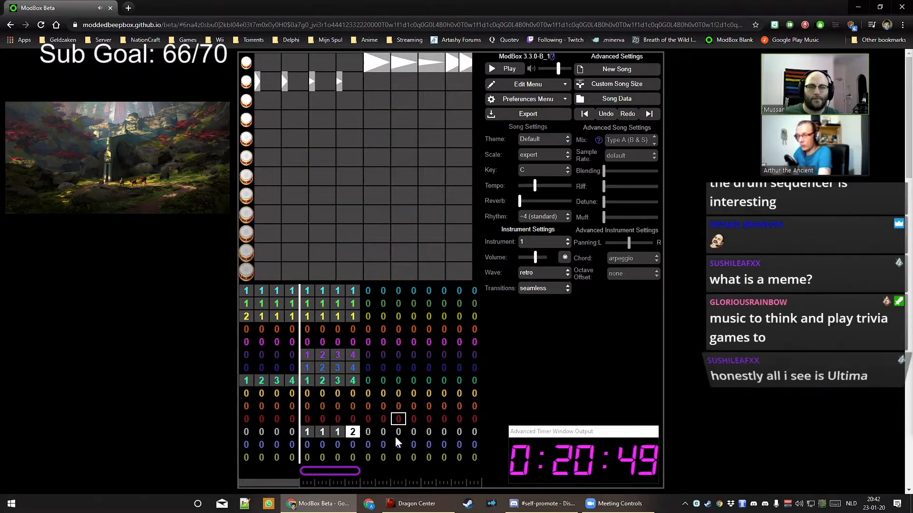
click(307, 445)
key(1)
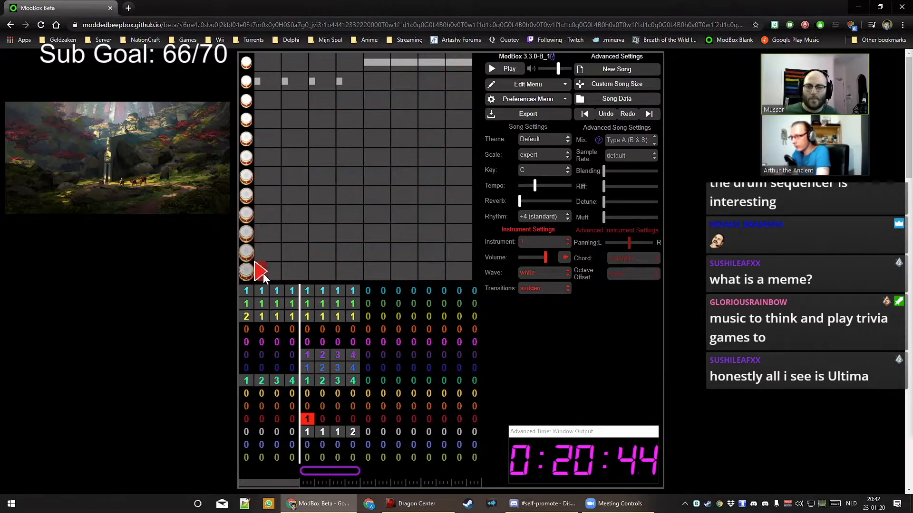
Try a detuned periodic noise wave on the red drums and put pattern 1 in red bar 6
key(space)
key(space)
click(534, 274)
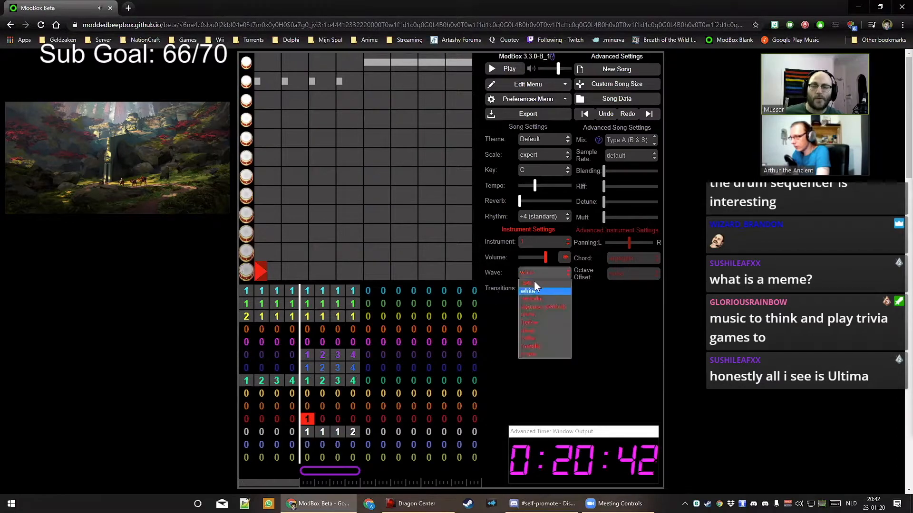
click(543, 306)
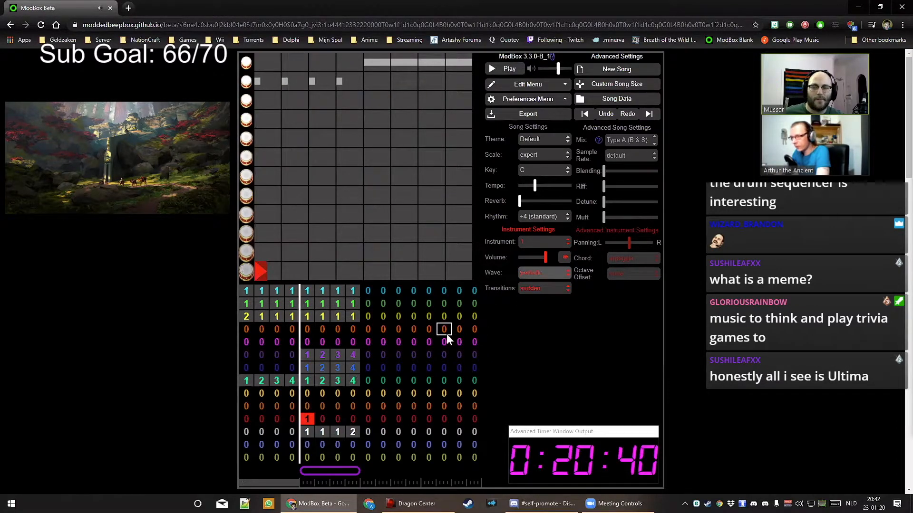
click(322, 420)
key(1)
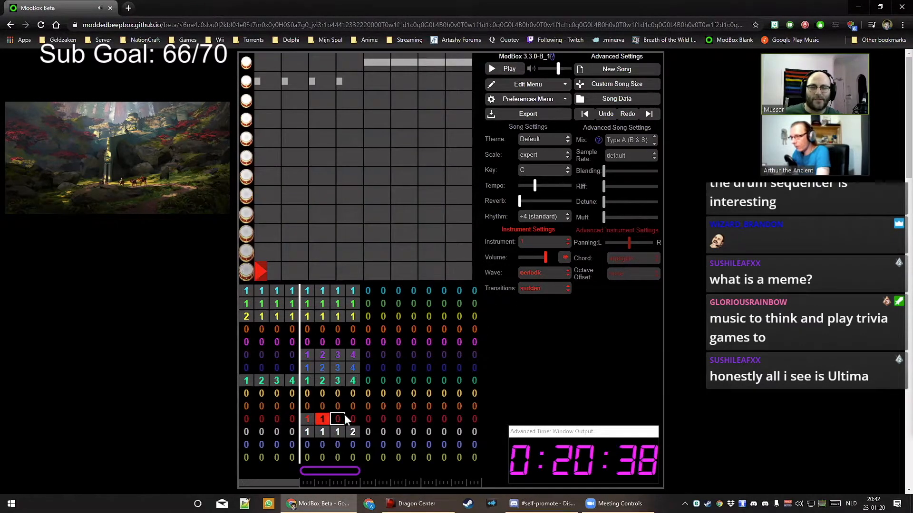
click(306, 419)
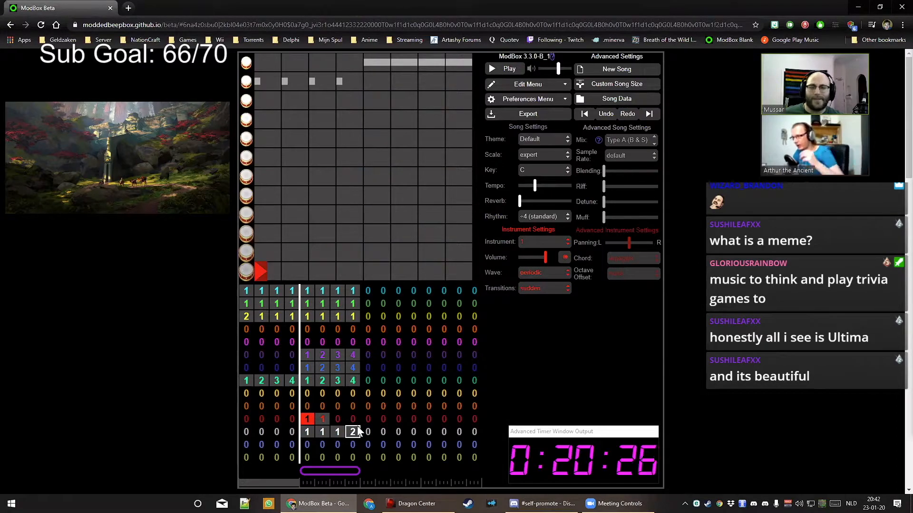
Switch the red drums to the deep wave with seamless transitions
click(541, 275)
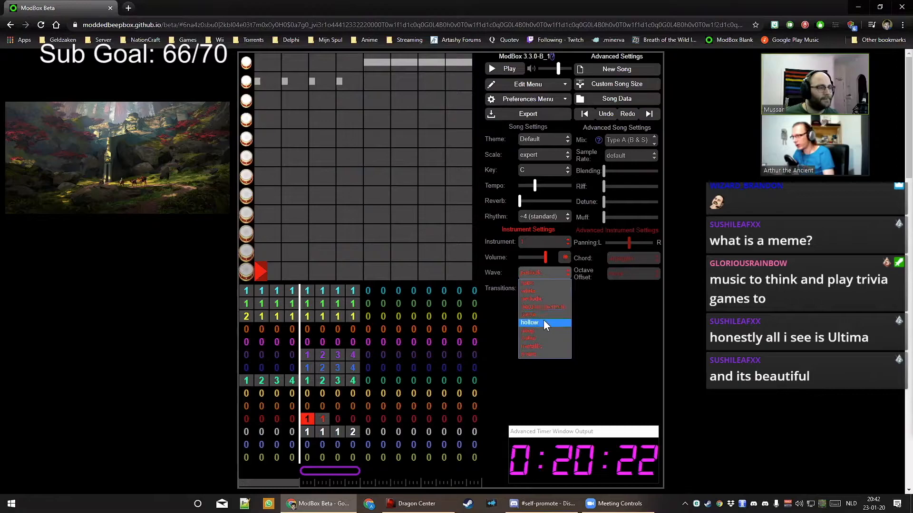
click(543, 333)
key(space)
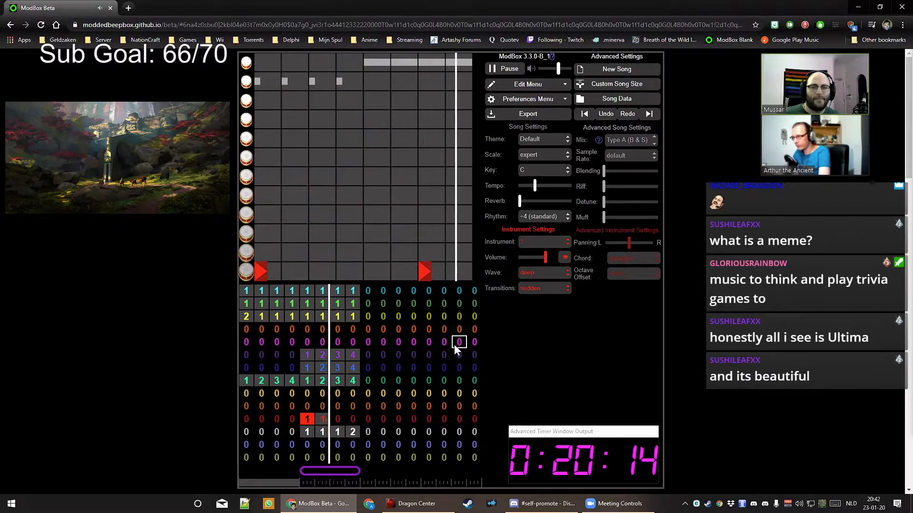
click(540, 289)
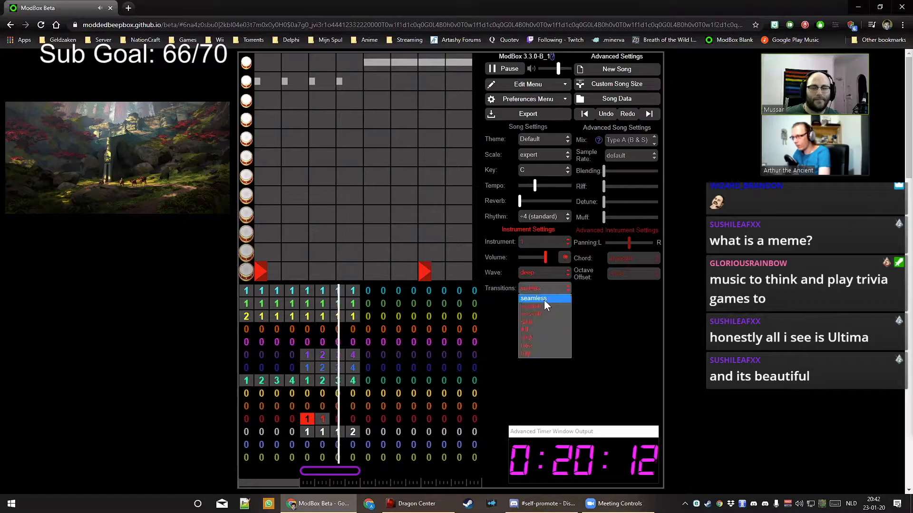
click(544, 300)
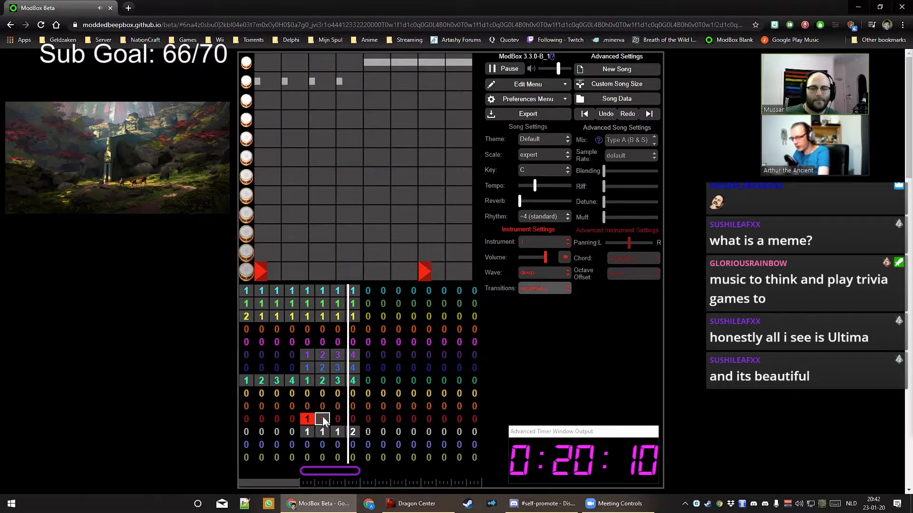
Make red bar 5 a new pattern 2 with a drum hit at its end
key(2)
click(427, 275)
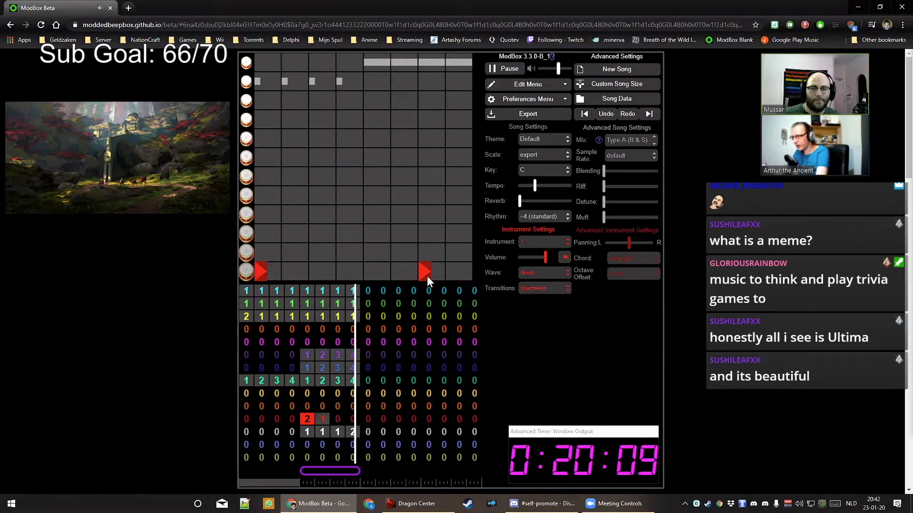
click(449, 267)
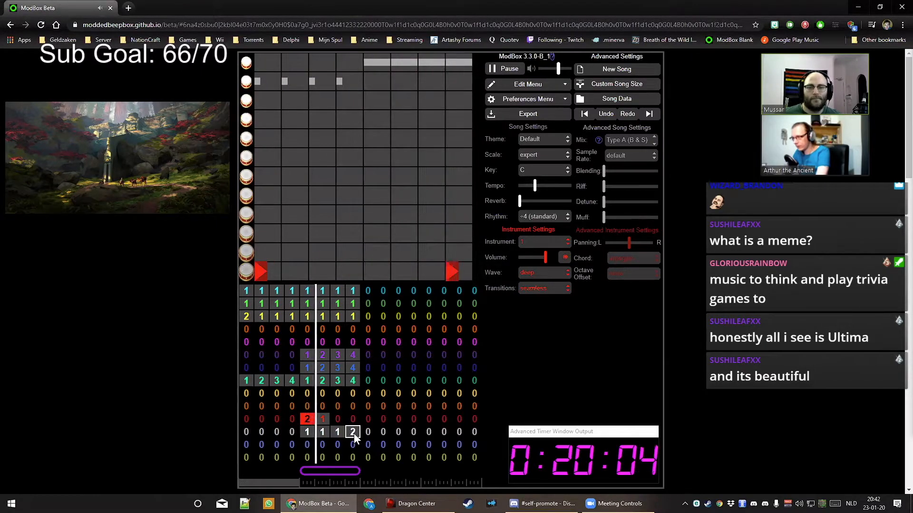
Put patterns 2 and 1 in red bars 7 and 8, and pattern 1 in orange bar 5
click(337, 418)
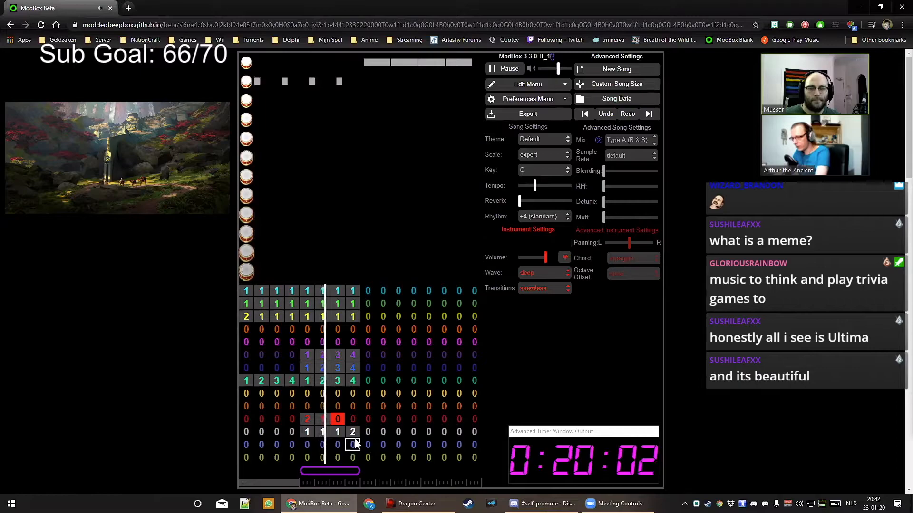
key(2)
click(352, 419)
key(1)
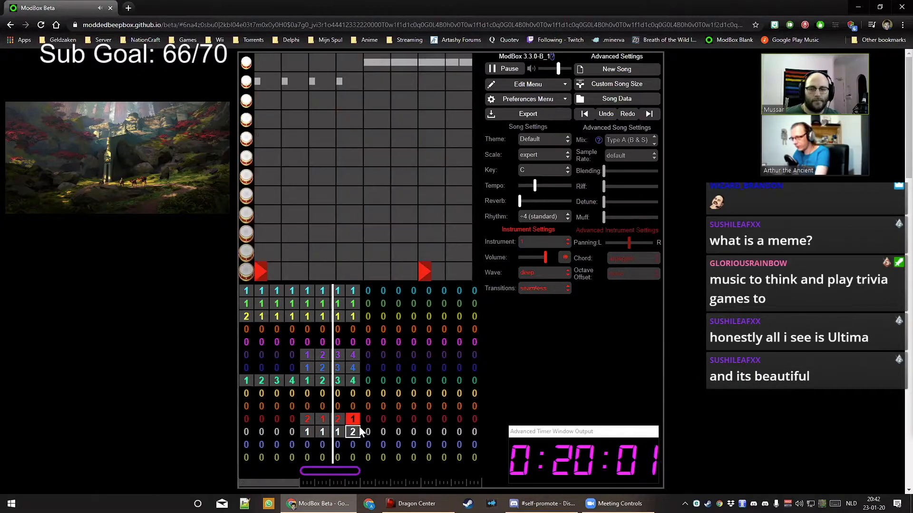
click(307, 407)
key(1)
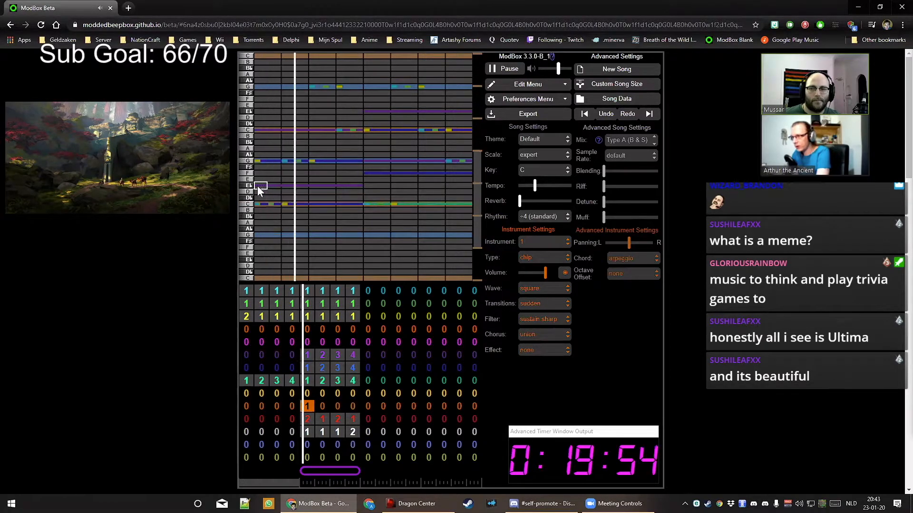
Draw two C notes sliding down to low C and set the kick wave to sine
drag(259, 204, 264, 282)
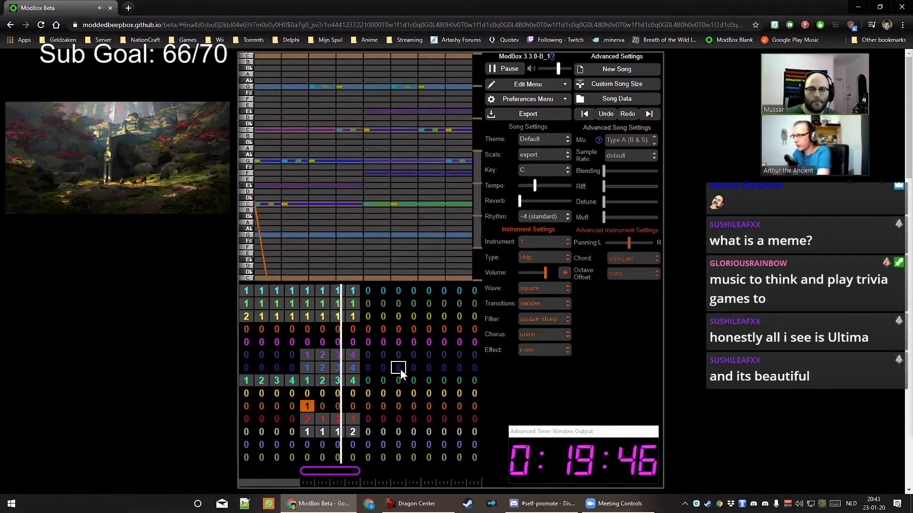
drag(446, 204, 454, 278)
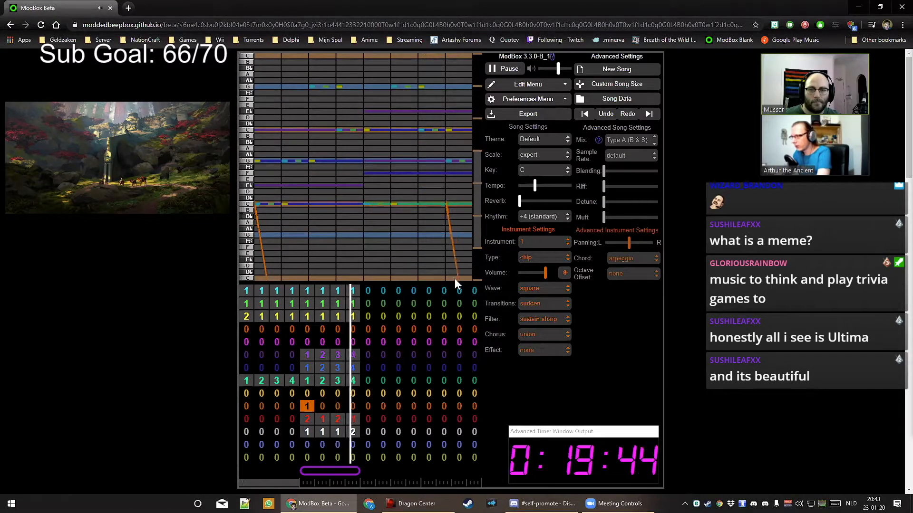
click(547, 288)
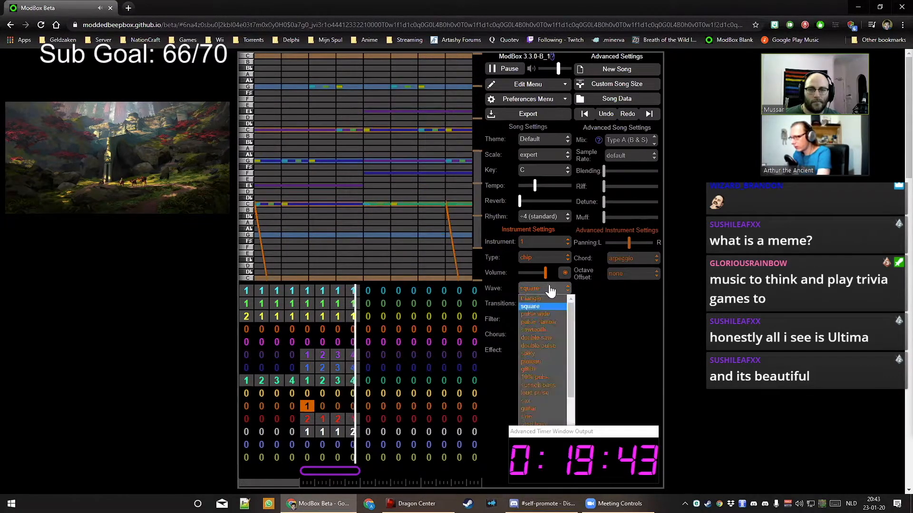
click(545, 414)
Set the kick's filter envelope to sustain soft after trying decay sharp
click(550, 319)
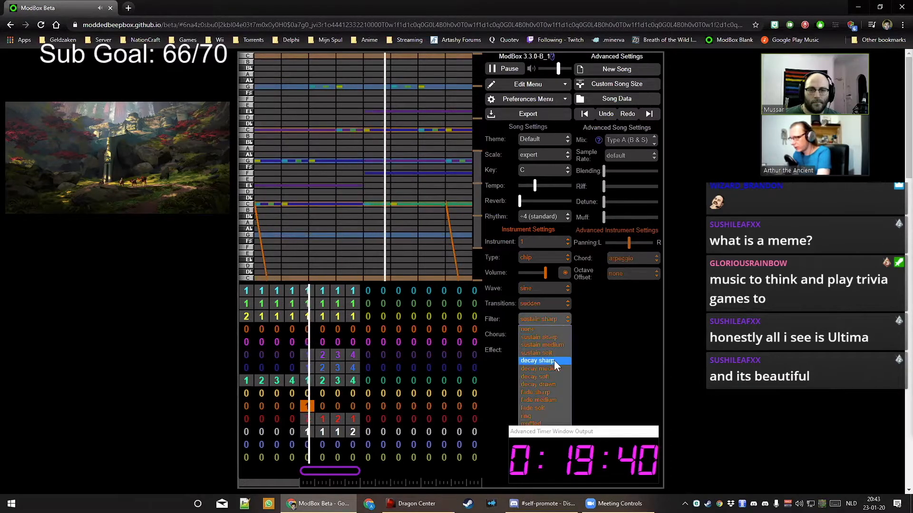
click(554, 361)
click(549, 321)
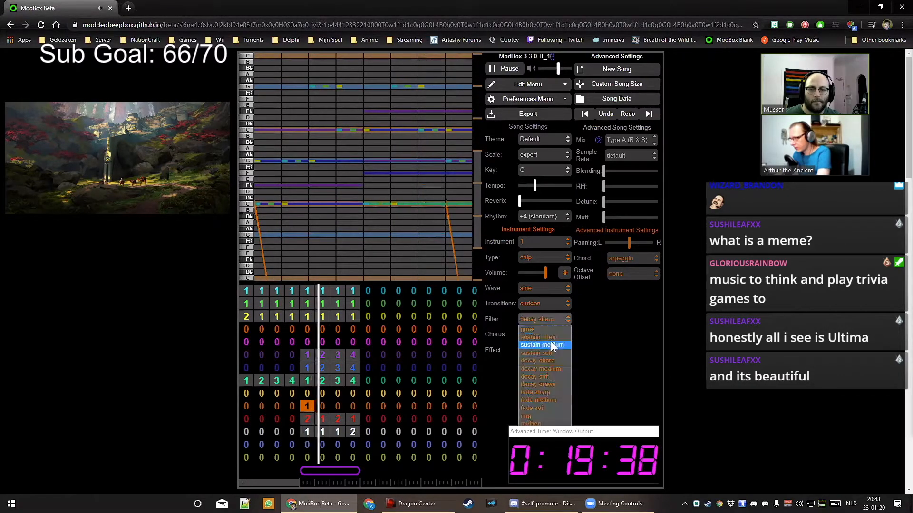
click(554, 354)
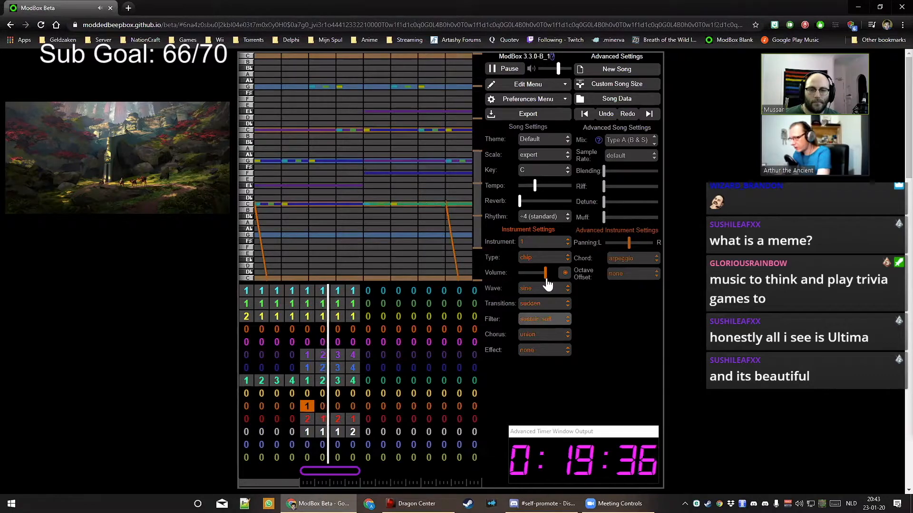
Put pattern 1 in orange bar 7 and a new pattern 2 with a downward slide in bar 6
key(1)
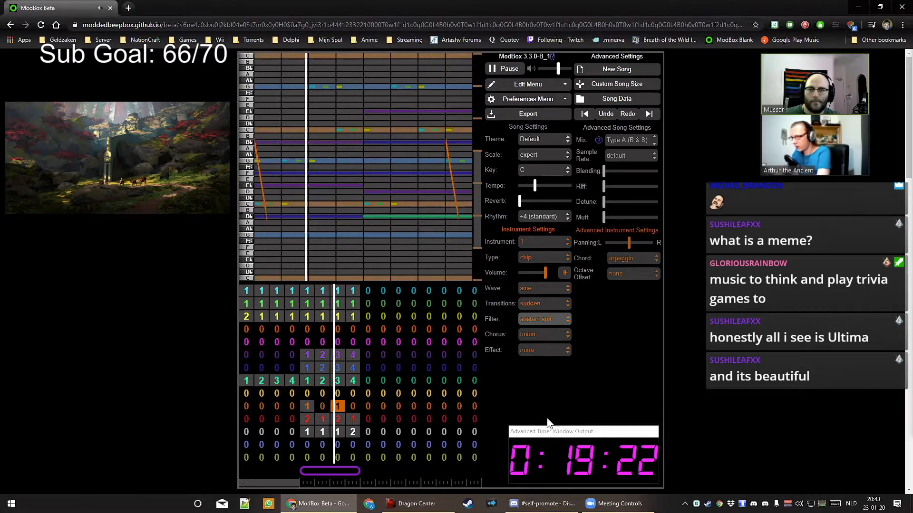
key(Left)
key(2)
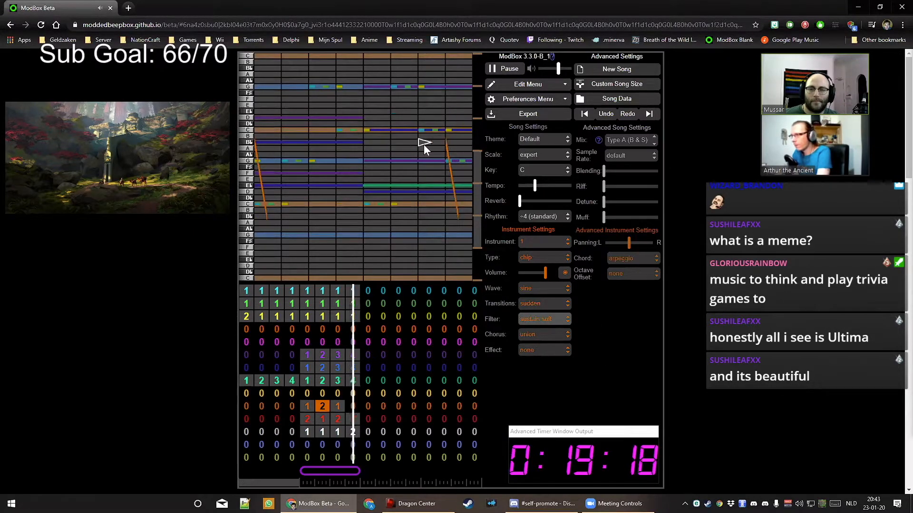
drag(420, 144, 426, 215)
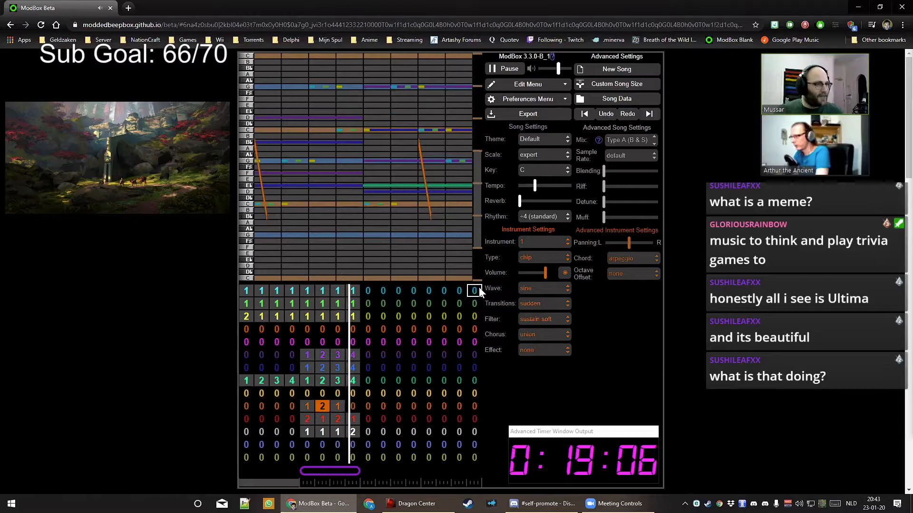
Switch the orange kick's wave to sine after briefly trying another waveform
click(544, 290)
click(545, 305)
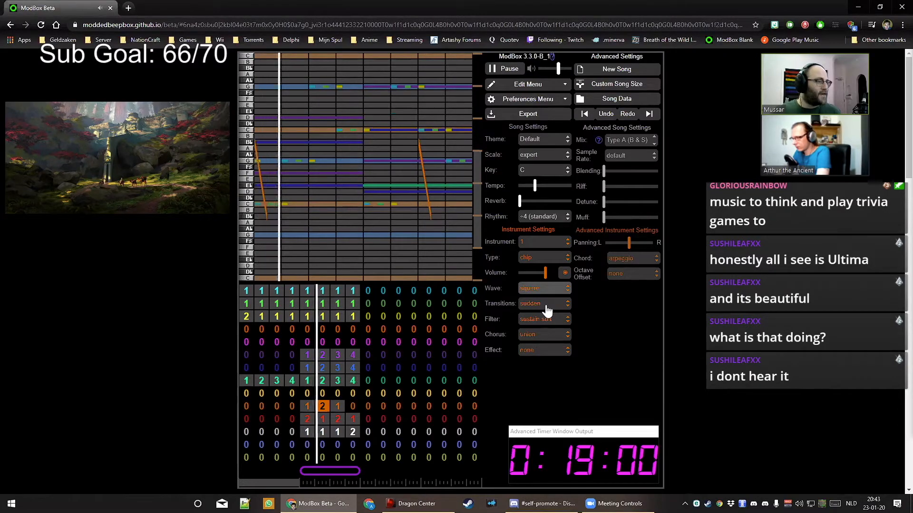
click(544, 290)
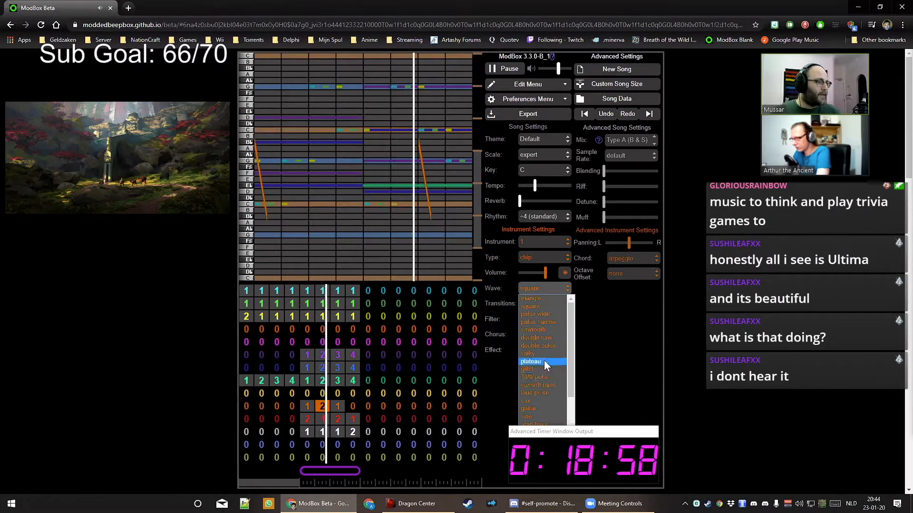
click(544, 414)
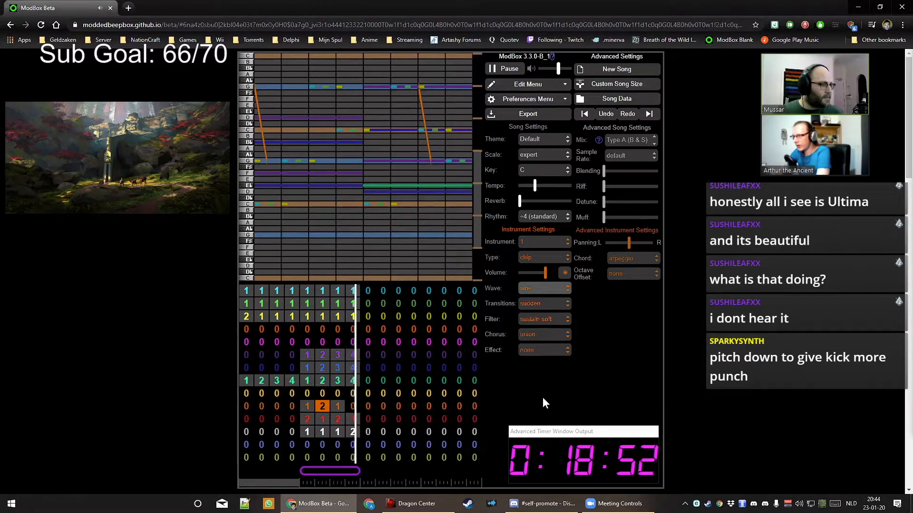
Set orange bar 8 to pattern 2, giving patterns 1, 2, 1, 2 across bars 5–8
key(Right)
key(Right)
key(Right)
key(Left)
key(2)
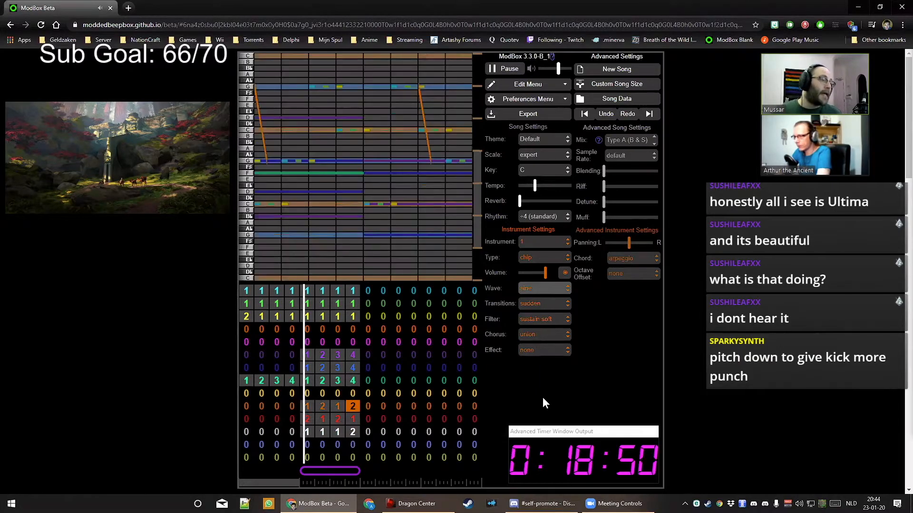
key(Left)
key(Left)
key(Left)
key(Right)
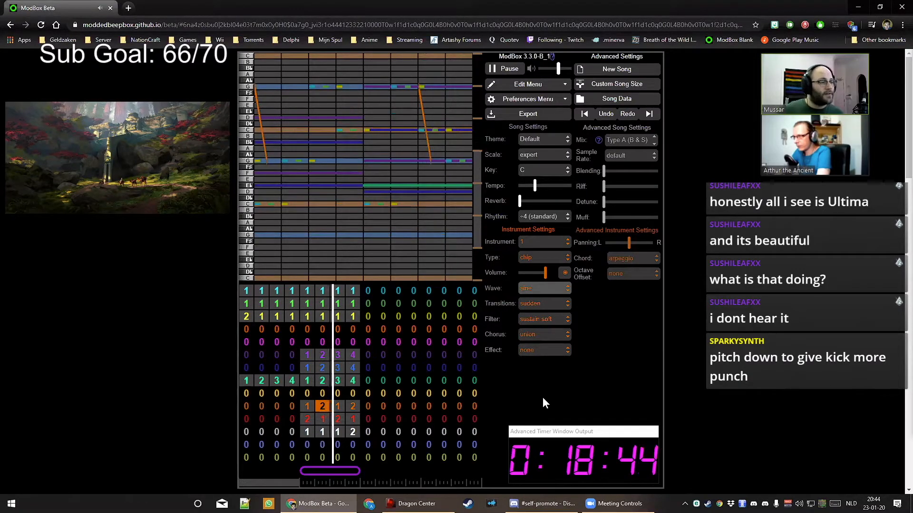
key(Left)
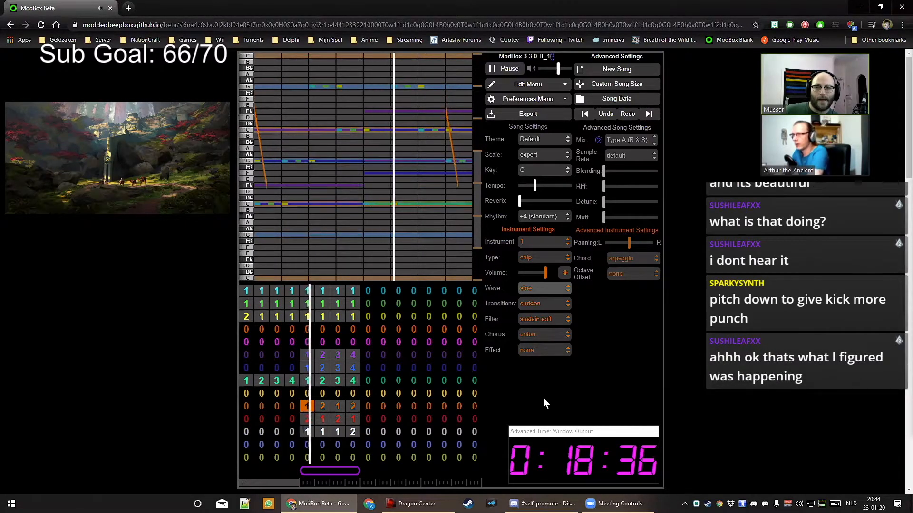
On orange pattern 2, set seamless transitions, blending about two-thirds and detune about a third
click(323, 406)
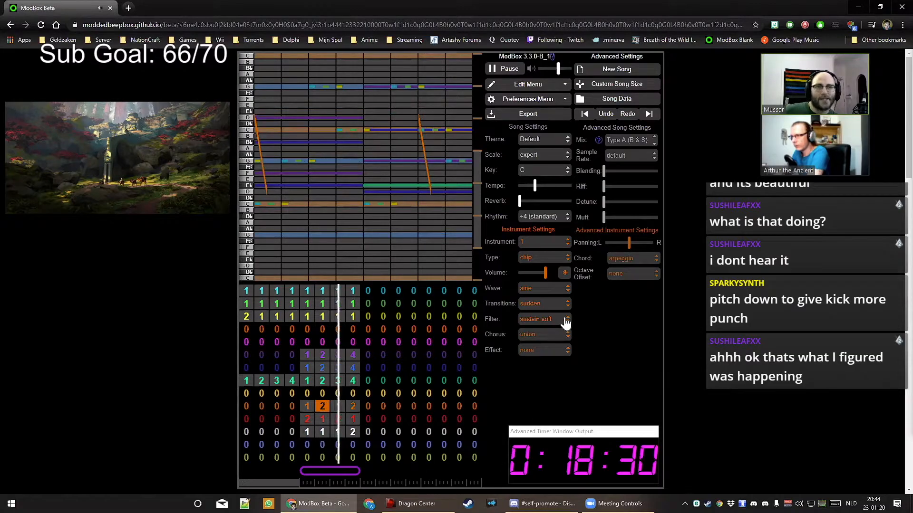
click(550, 305)
click(550, 314)
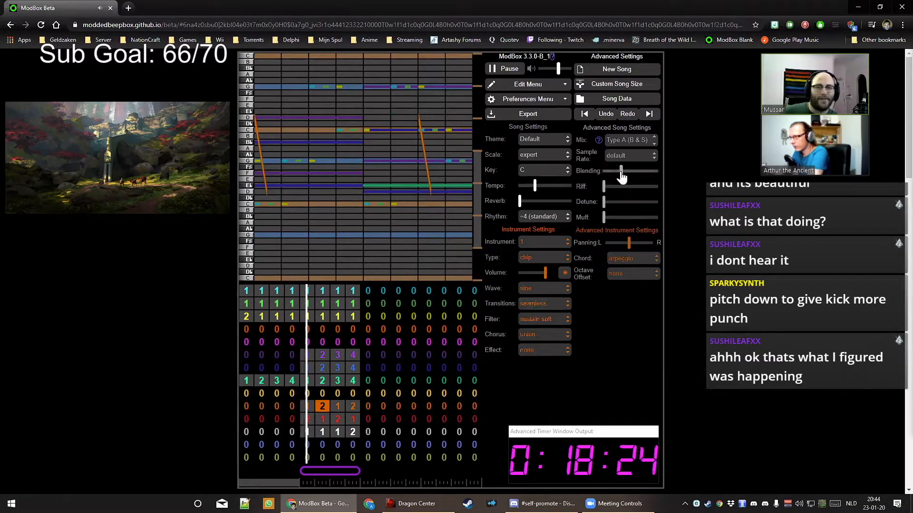
drag(605, 172, 635, 176)
drag(605, 204, 628, 209)
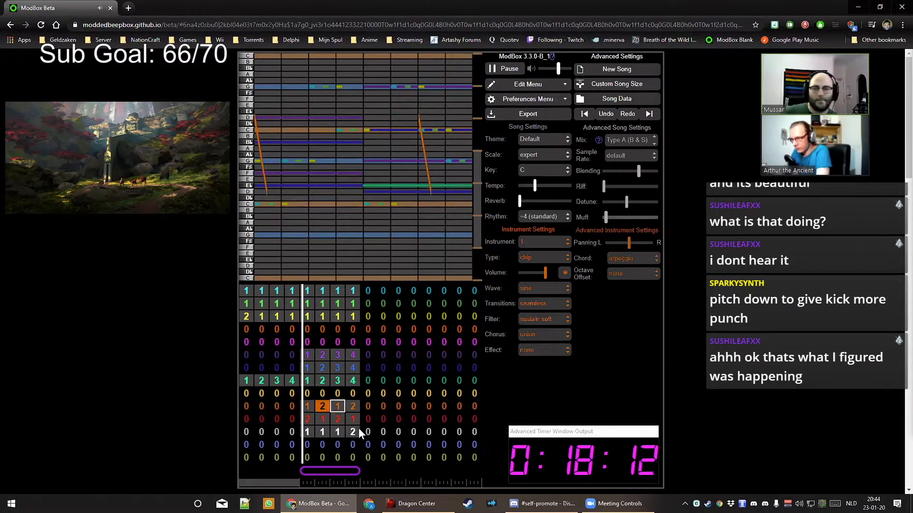
Put drum pattern 1 in bar 5 and stretch its noise note into a long slide
click(308, 444)
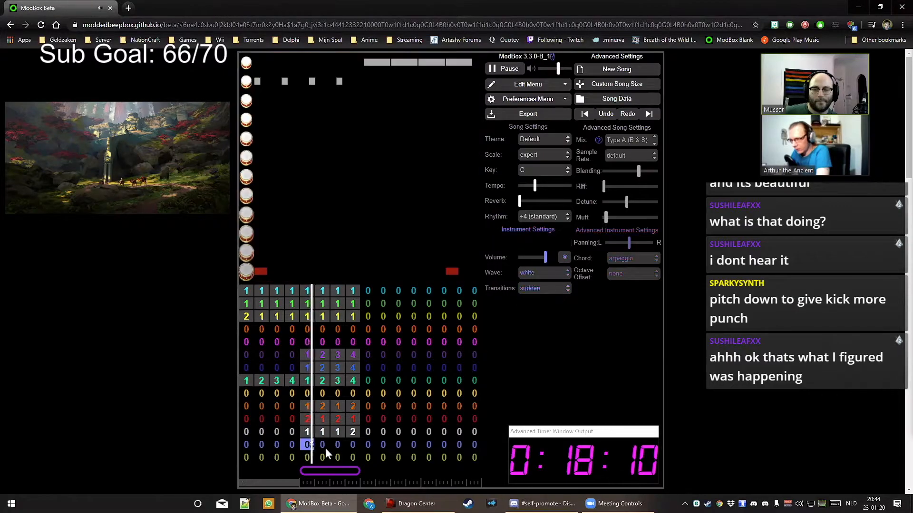
key(1)
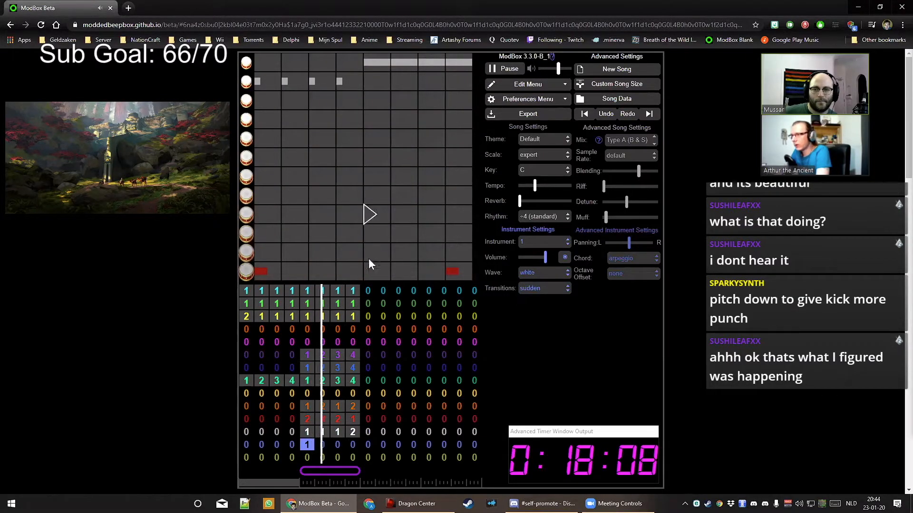
key(space)
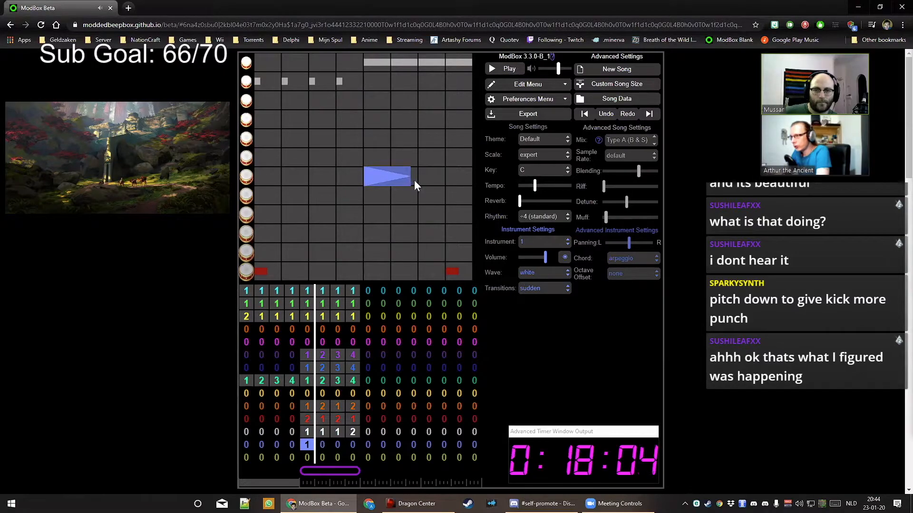
drag(414, 181, 418, 181)
key(space)
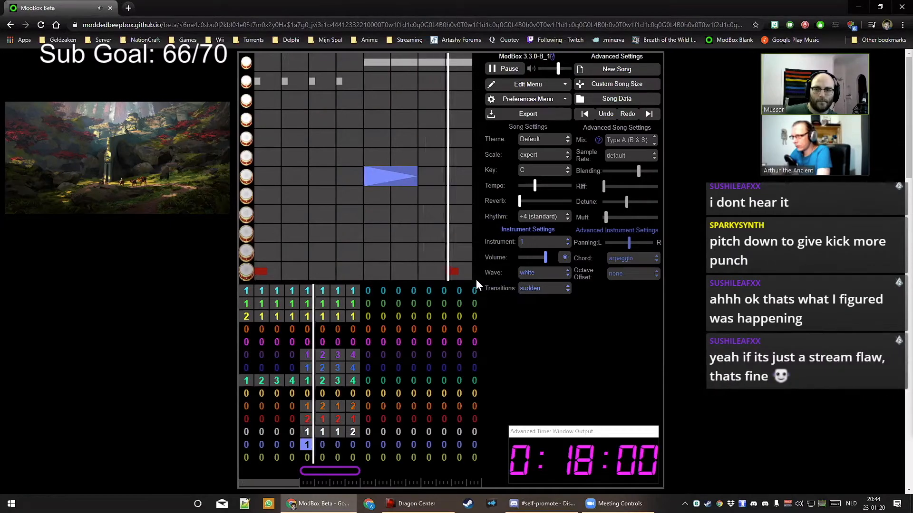
key(space)
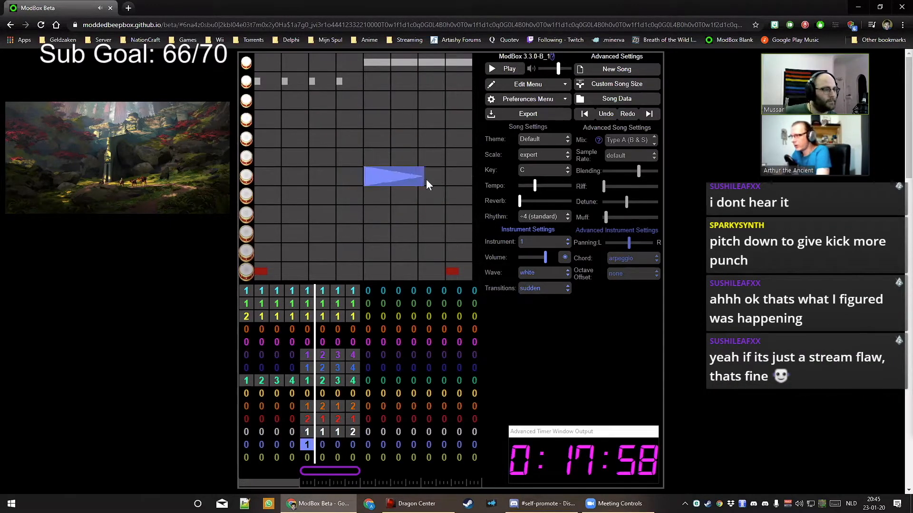
drag(427, 180, 442, 180)
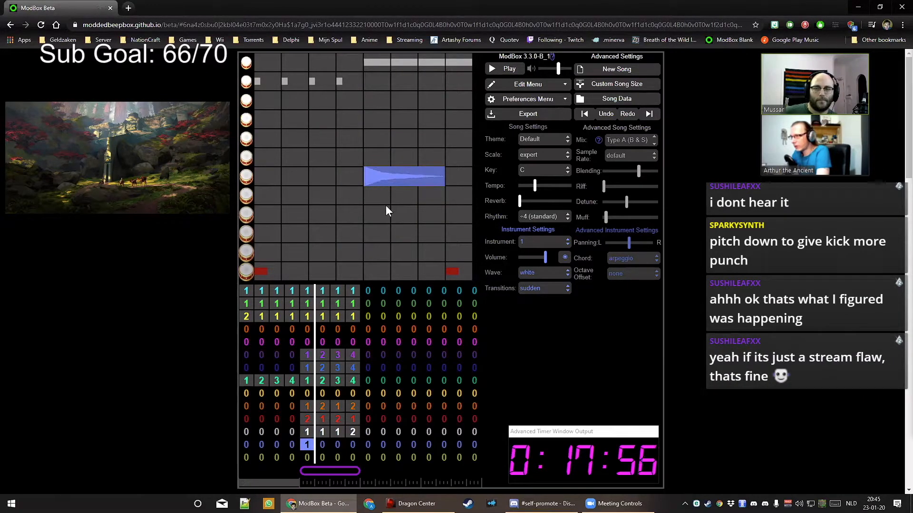
key(space)
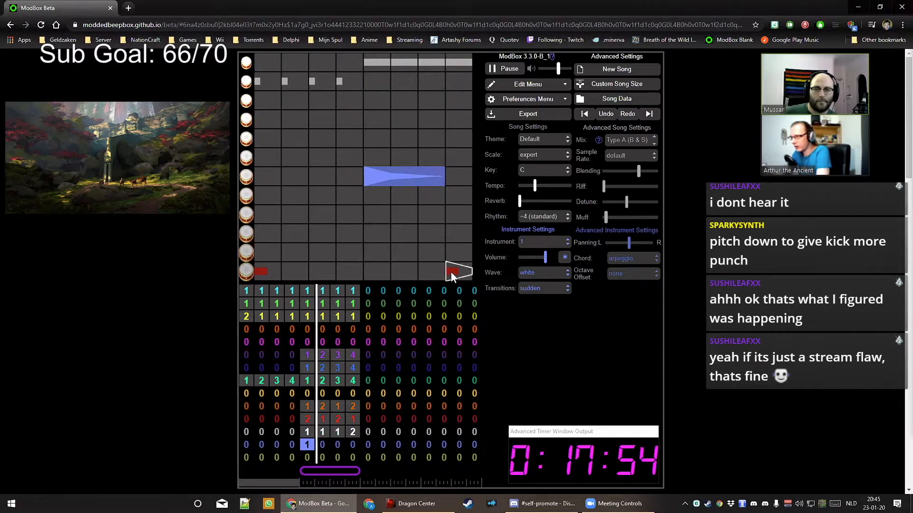
key(space)
key(space)
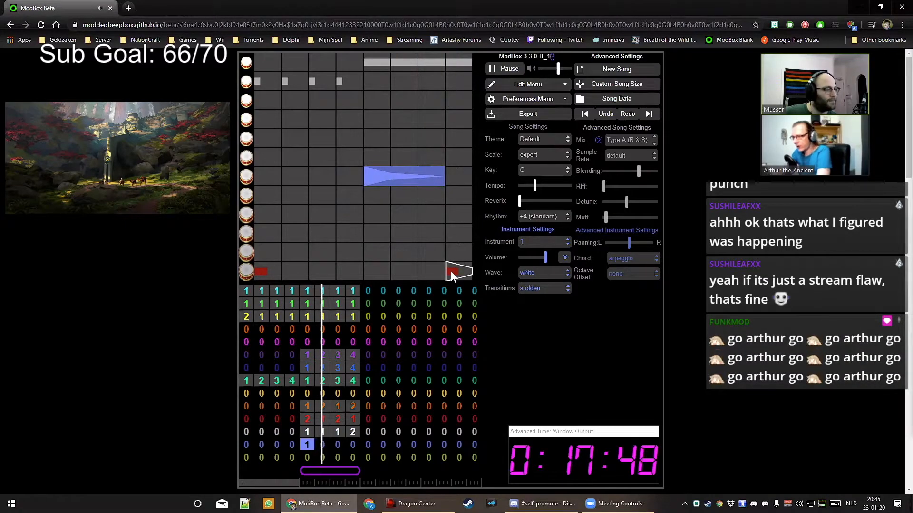
Fill drum bars 6–8 with pattern 1 and make drum transitions seamless
key(1)
key(Right)
key(1)
key(Right)
key(1)
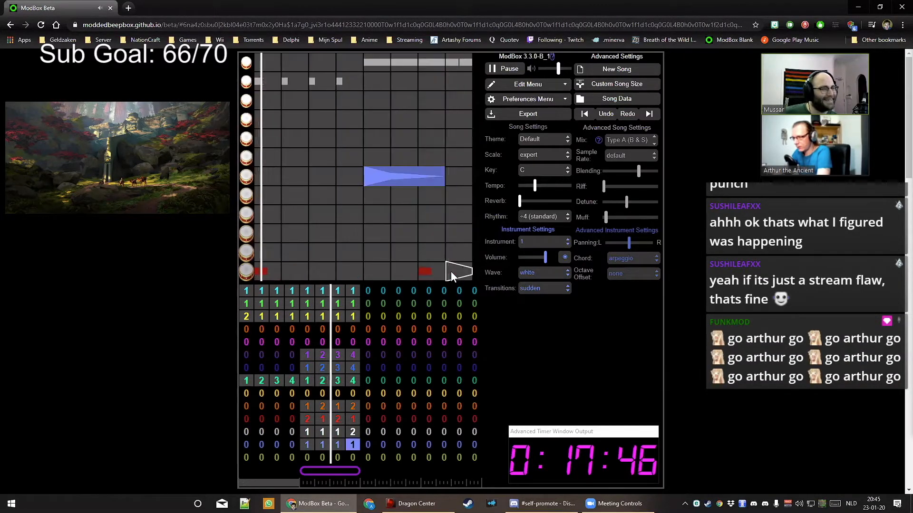
click(537, 288)
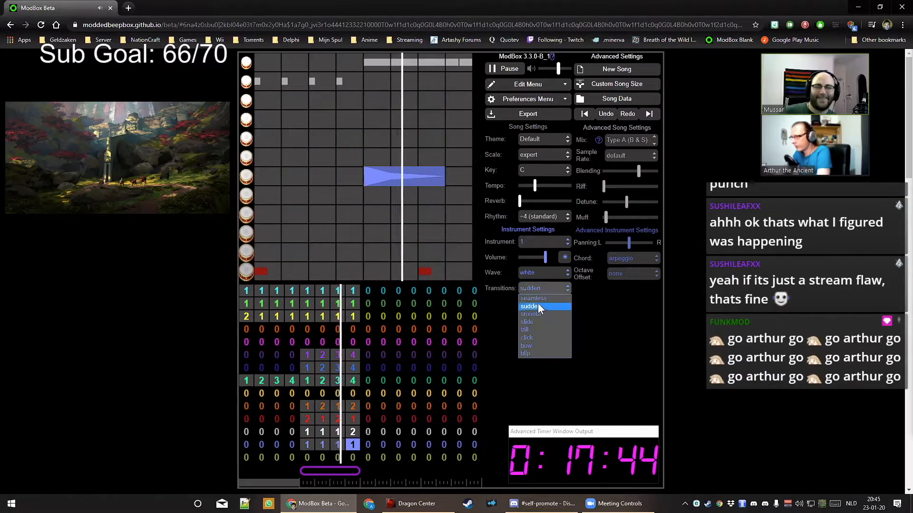
click(538, 303)
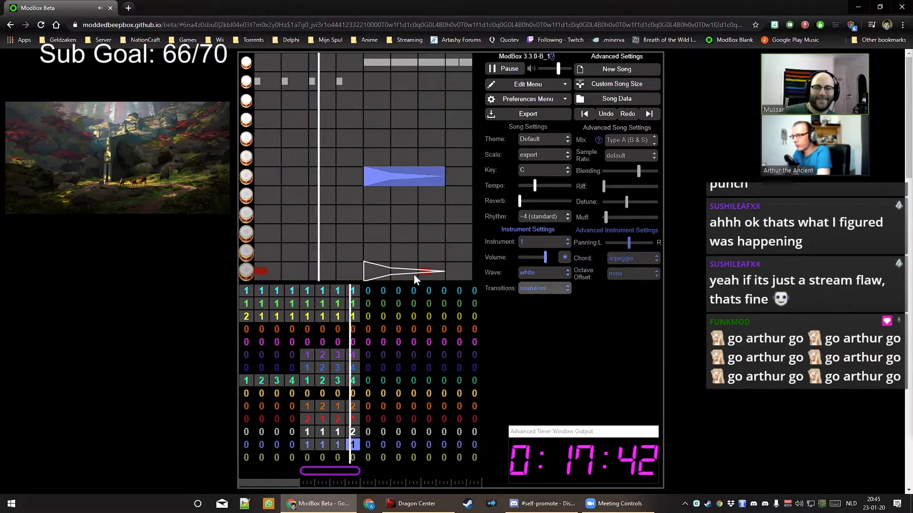
Add a short drum note in the third row and audition it
key(space)
click(360, 103)
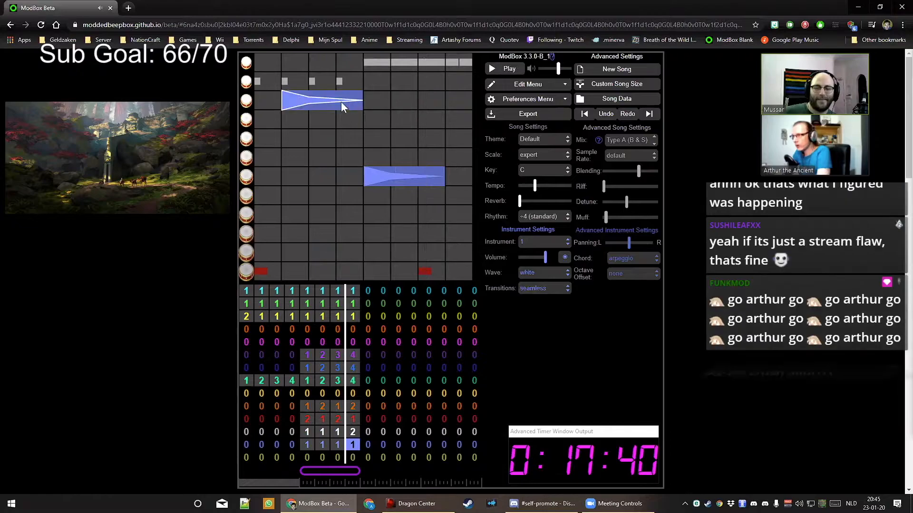
drag(288, 100, 354, 104)
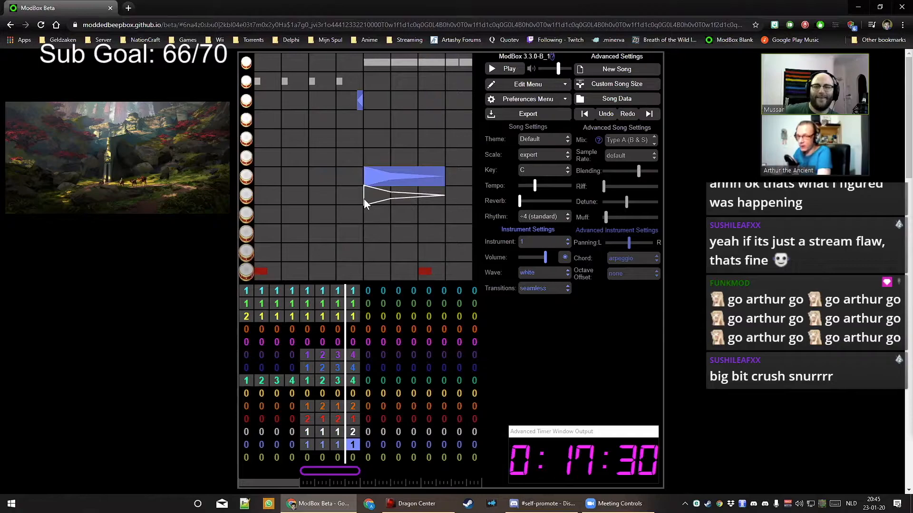
key(space)
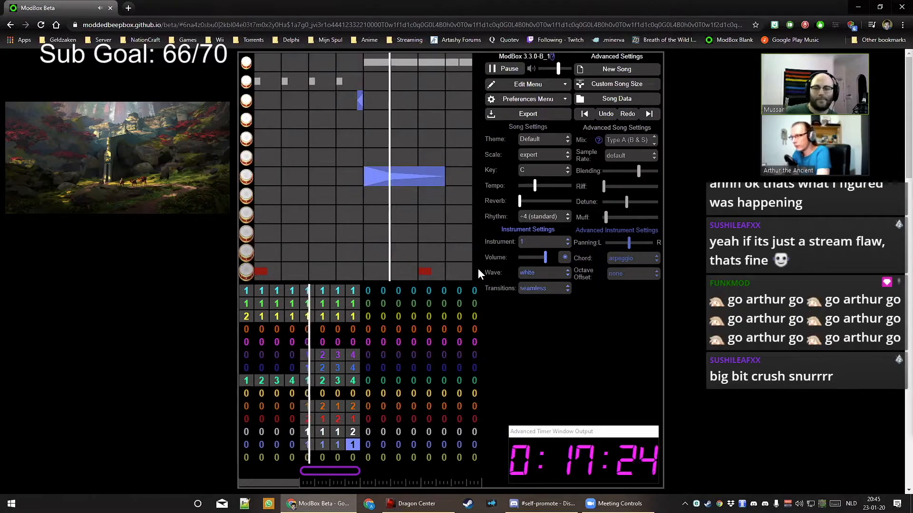
Try sudden drum transitions, then return to seamless
click(522, 288)
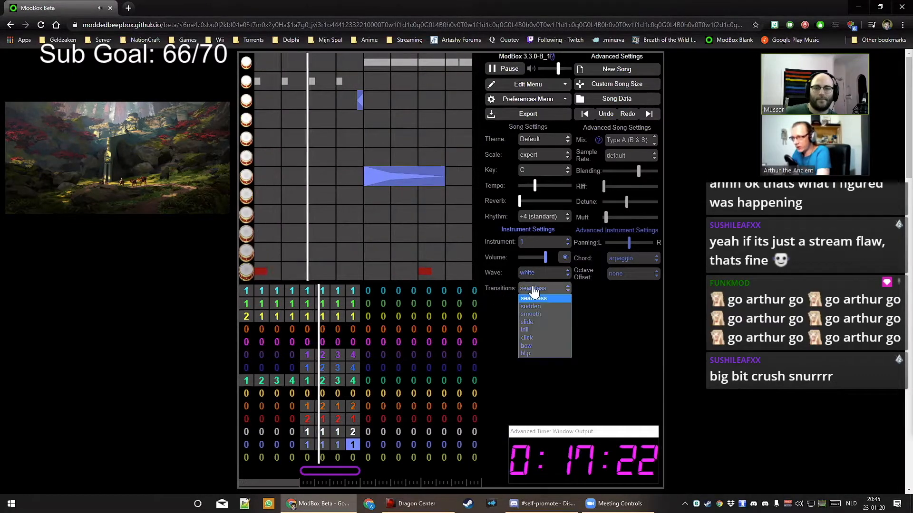
click(535, 307)
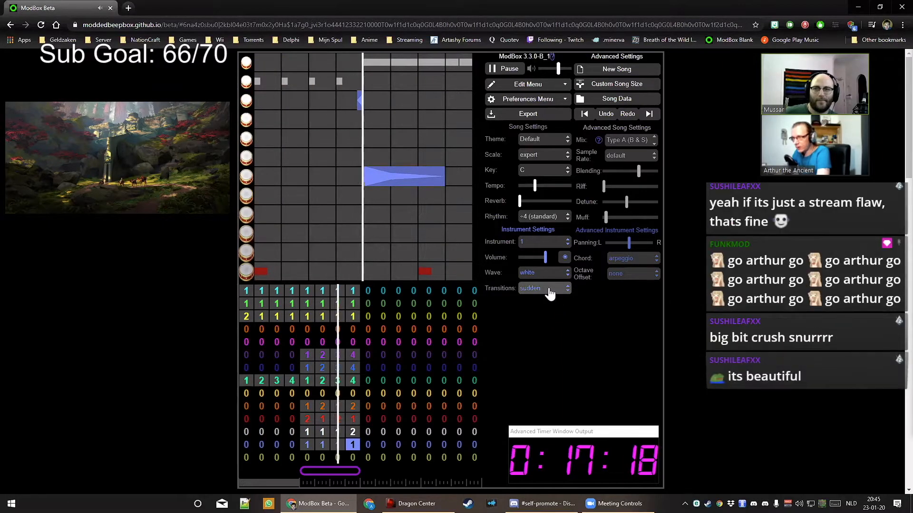
key(space)
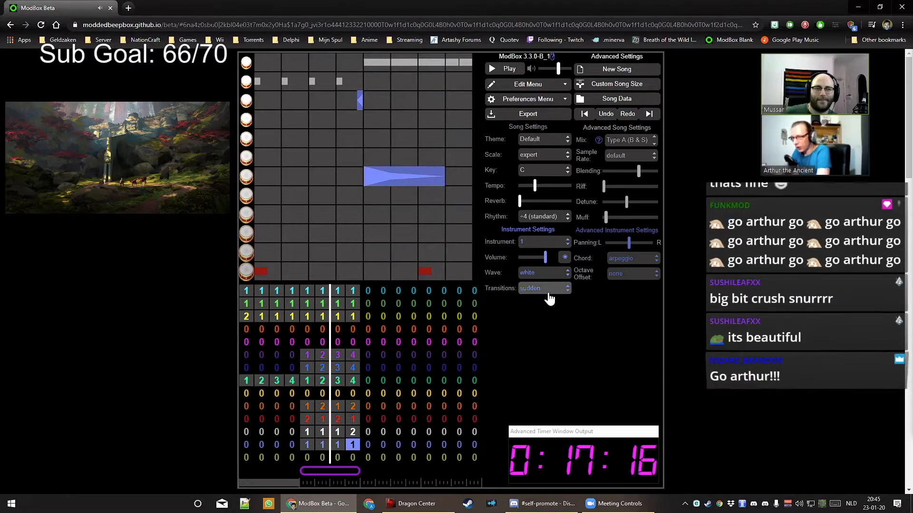
click(549, 289)
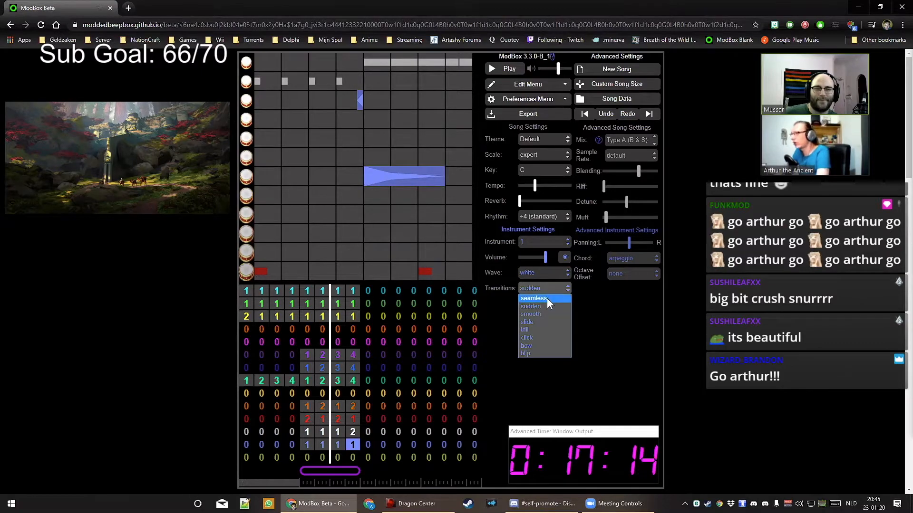
click(547, 298)
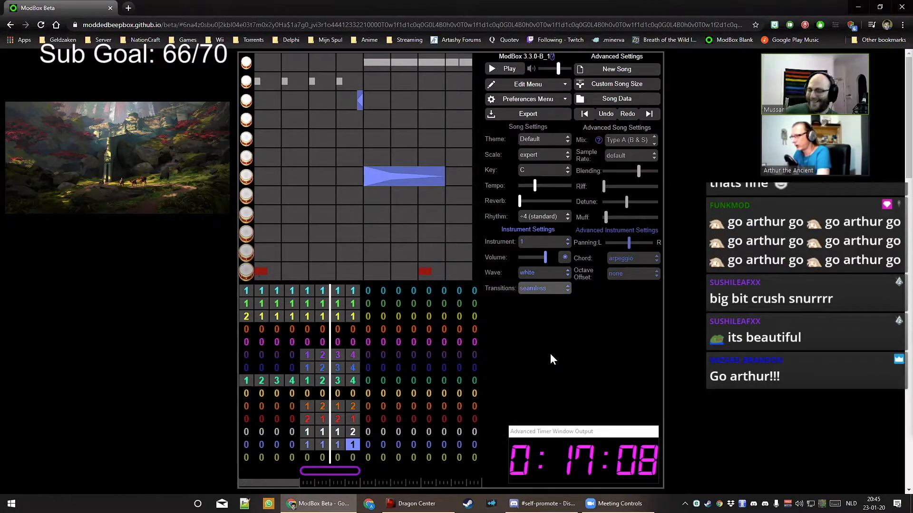
click(542, 272)
Switch the drum wave to retro and lower the short drum note by one row
click(543, 282)
key(space)
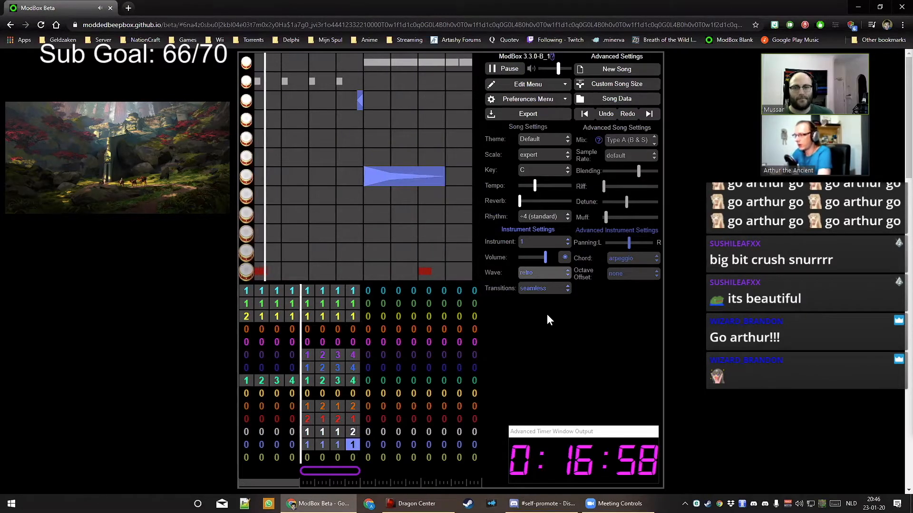
click(362, 123)
click(359, 106)
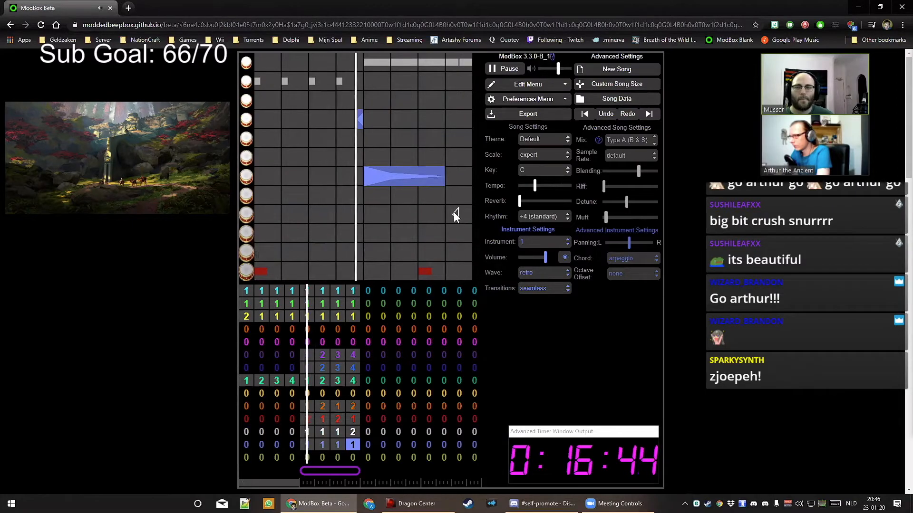
key(space)
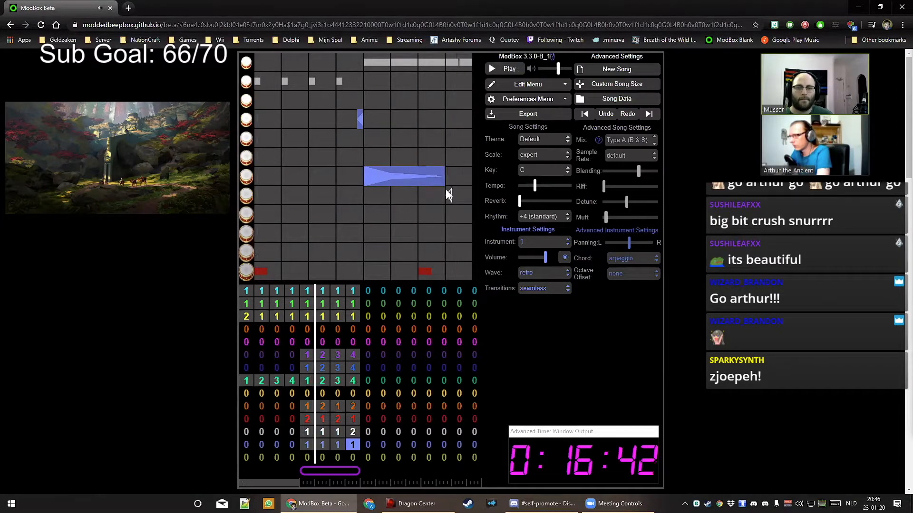
Give blue bar 8 a pattern 2 with pasted notes, shortening the long note and adding a short one
key(Right)
key(Right)
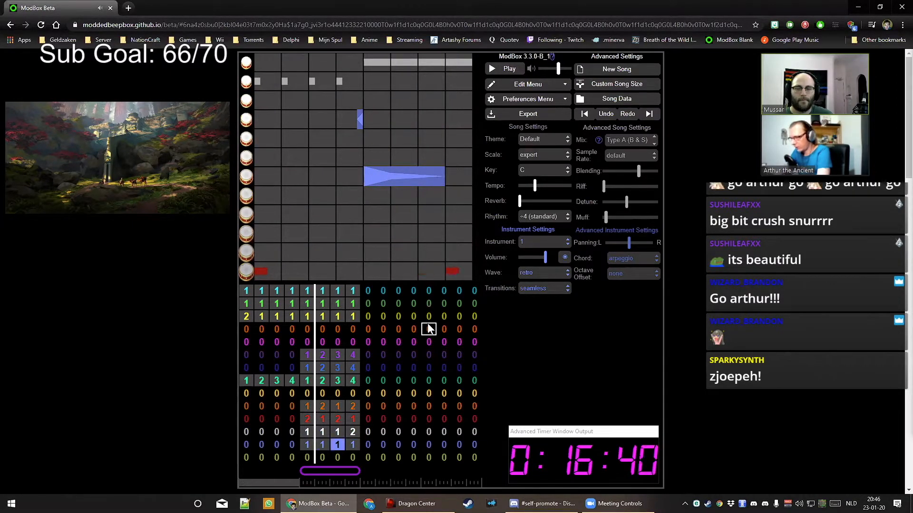
key(2)
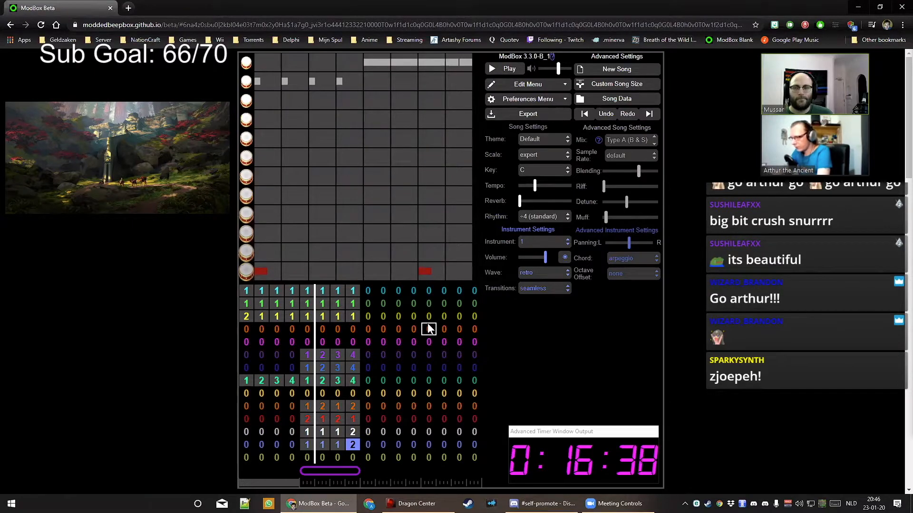
key(ctrl+v)
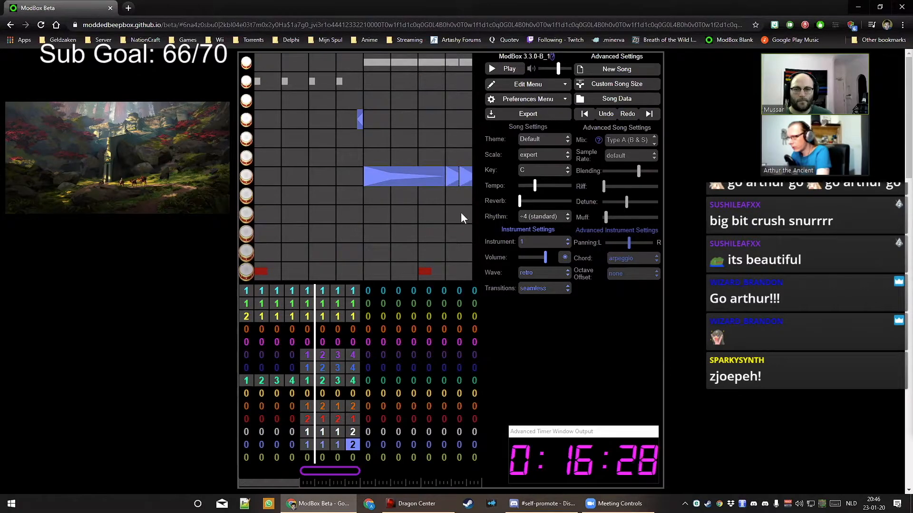
key(space)
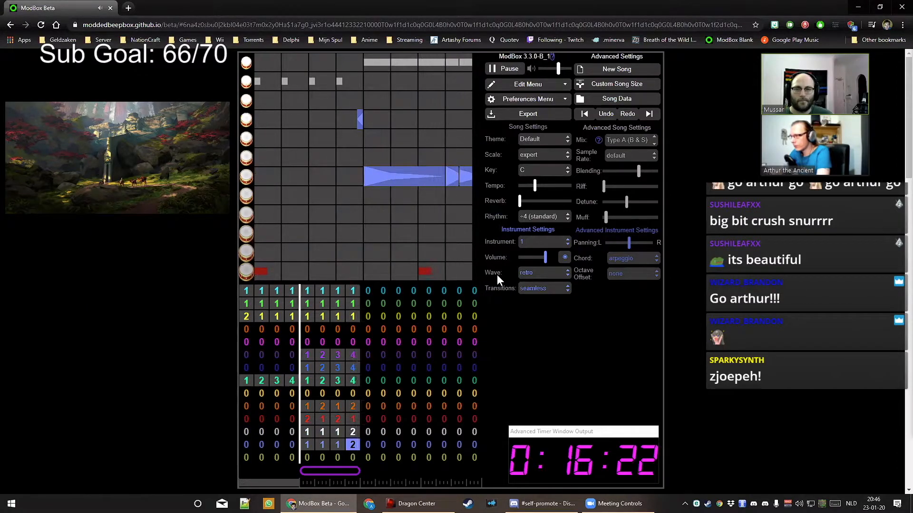
key(space)
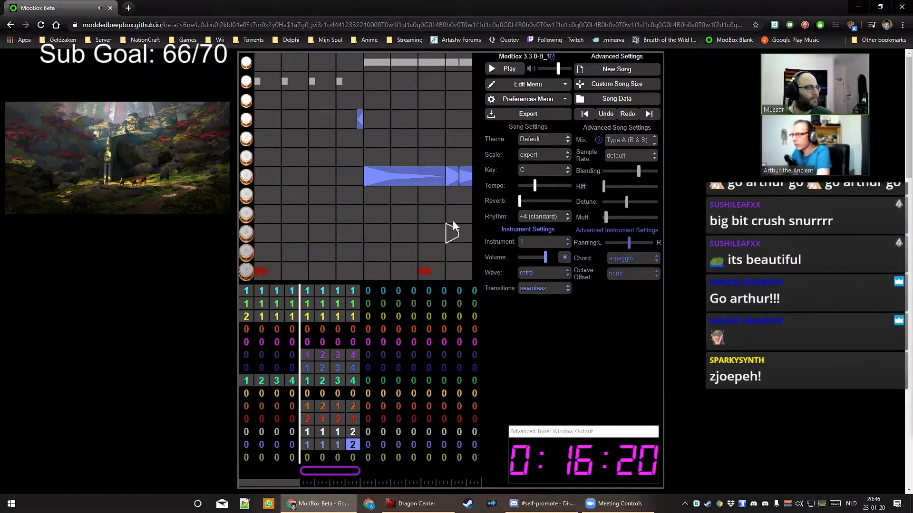
drag(442, 184, 437, 184)
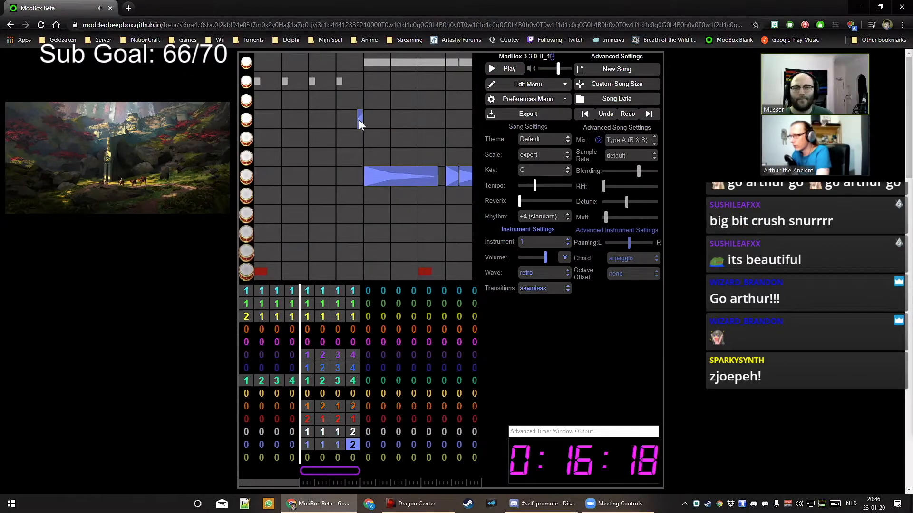
click(443, 121)
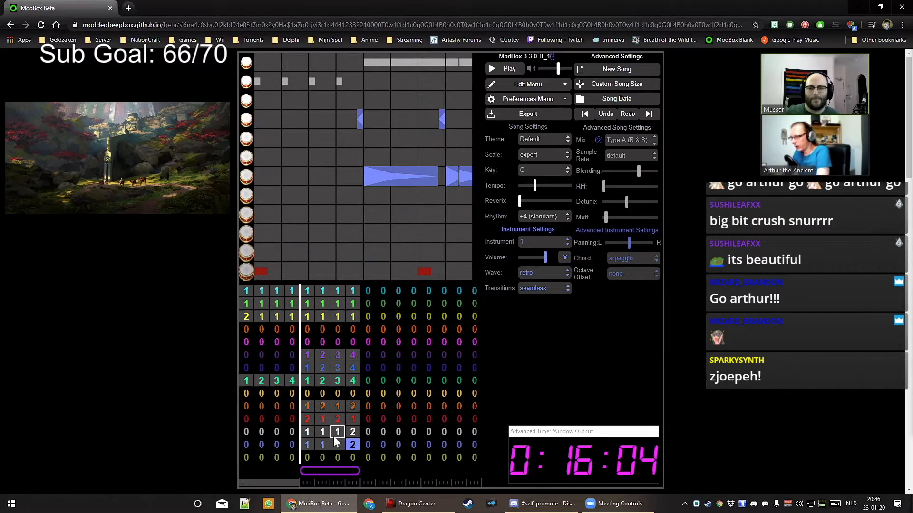
Fill the blue channel's bars 9–12 with patterns 1, 1, 1, 2
click(370, 444)
key(1)
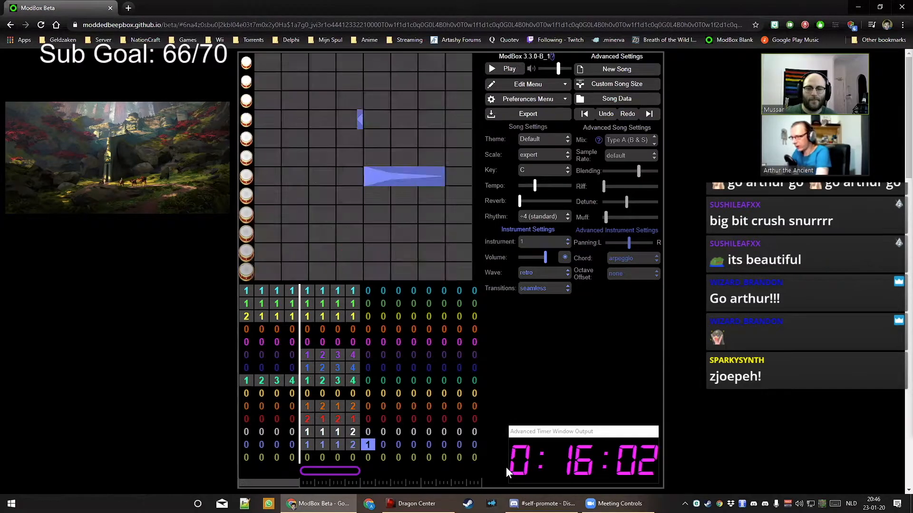
key(Right)
key(1)
key(Right)
key(1)
key(Right)
key(2)
key(Up)
key(Left)
Fill the white channel's bars 9–12 with 1, 1, 1, 2 and set red bar 9 to pattern 2
key(Left)
key(Left)
key(1)
key(Right)
key(1)
key(Right)
key(1)
key(Right)
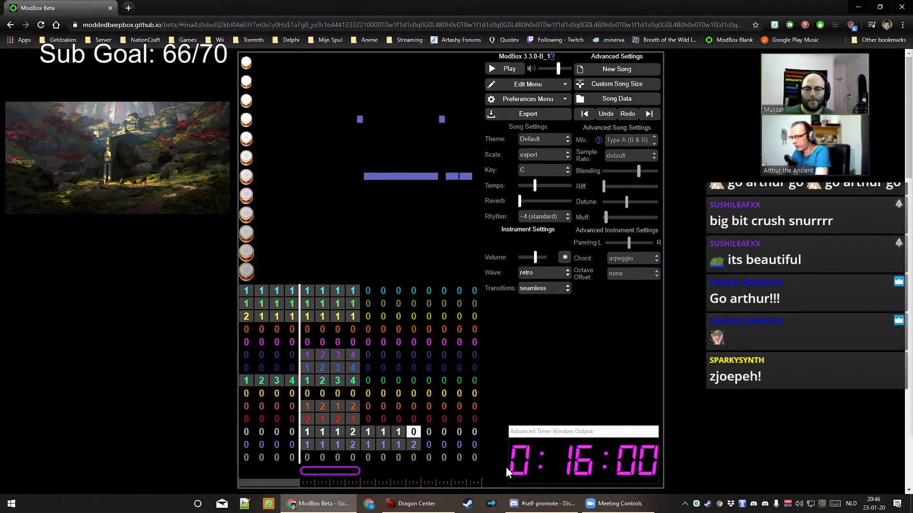
key(2)
key(Up)
key(Left)
key(Left)
key(Left)
key(2)
Fill the orange channel's bars with patterns 1 and 2 and continue red with 1, 2, 1
key(Right)
key(1)
key(Right)
key(2)
key(Right)
key(1)
key(Right)
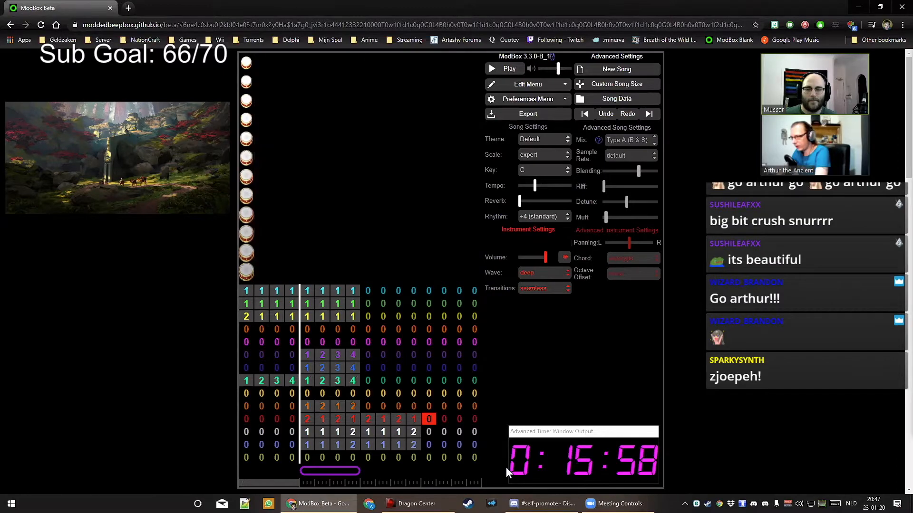
key(Up)
key(Left)
key(Left)
key(Left)
key(Left)
key(1)
key(Right)
key(2)
key(Right)
key(1)
key(Right)
key(2)
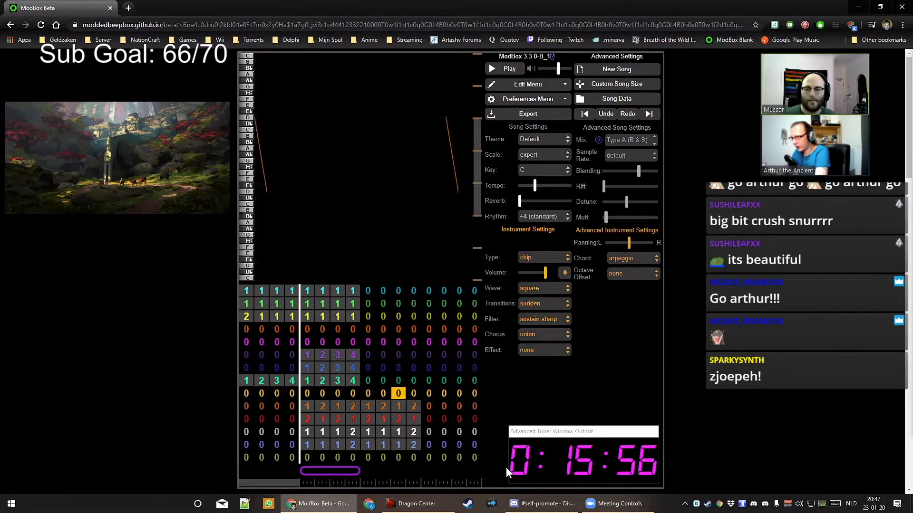
key(Down)
key(Left)
key(Left)
key(Left)
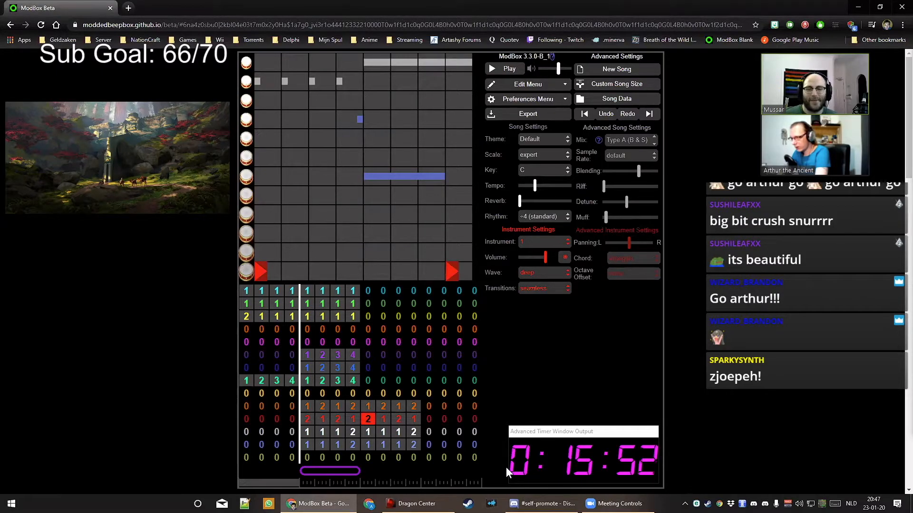
Make the red channel's bars alternate patterns 1, 2, 1, 2
key(1)
key(Right)
key(2)
key(Right)
key(1)
key(Right)
key(2)
key(Left)
key(Left)
key(Left)
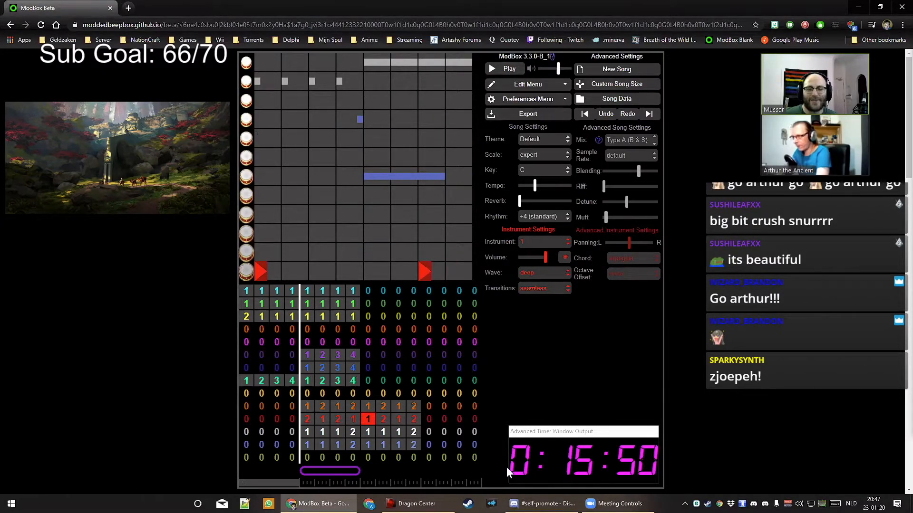
Add a kick note near the red pattern's end, slide it earlier, then compare orange and red bars
click(453, 272)
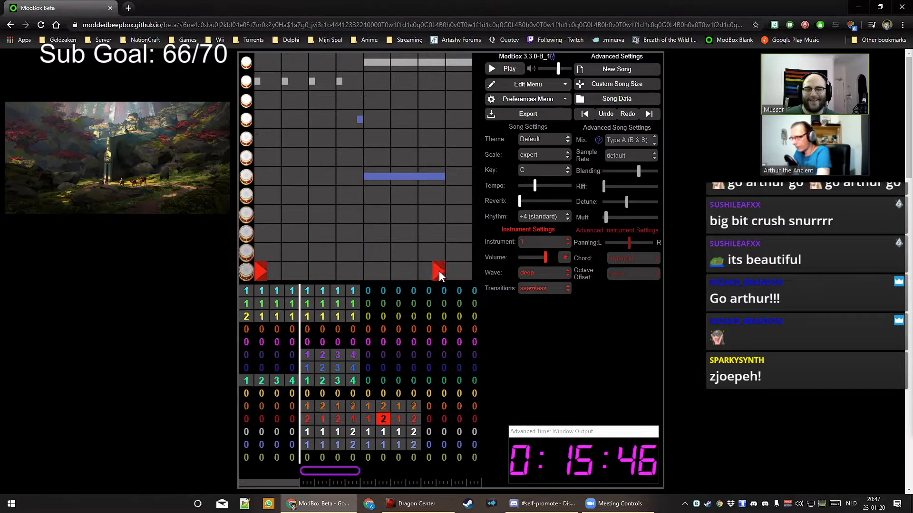
drag(439, 270, 420, 270)
click(384, 408)
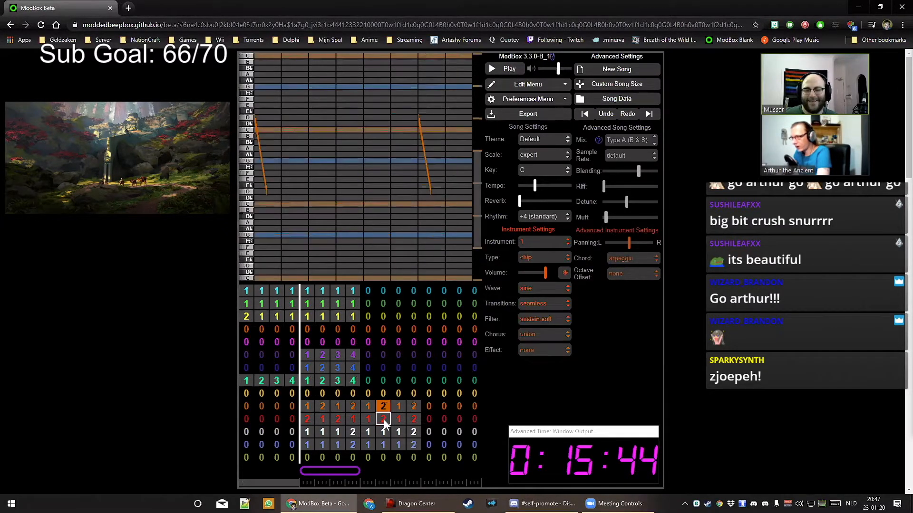
click(383, 420)
click(372, 408)
click(372, 417)
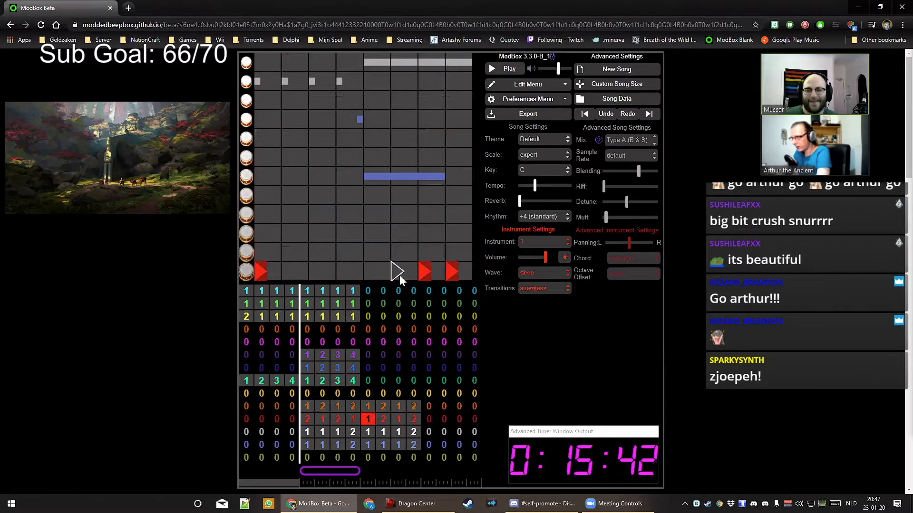
click(369, 405)
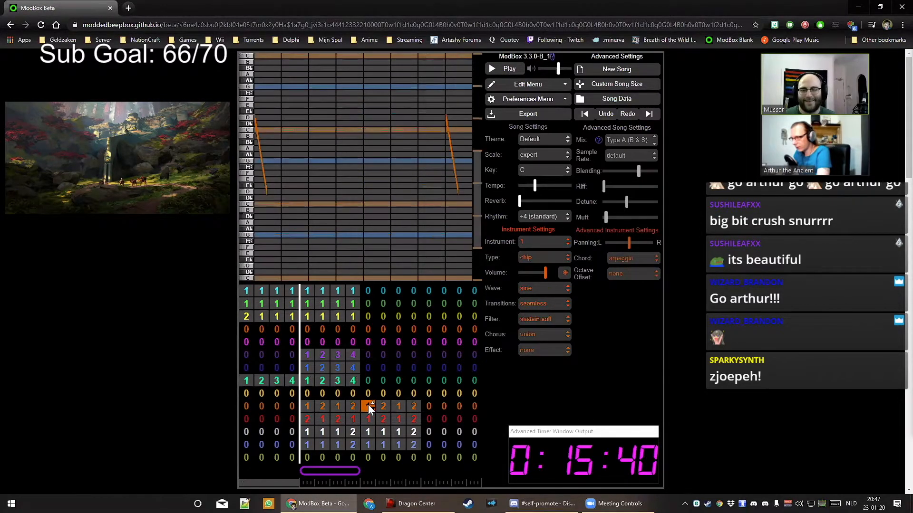
click(381, 418)
click(380, 407)
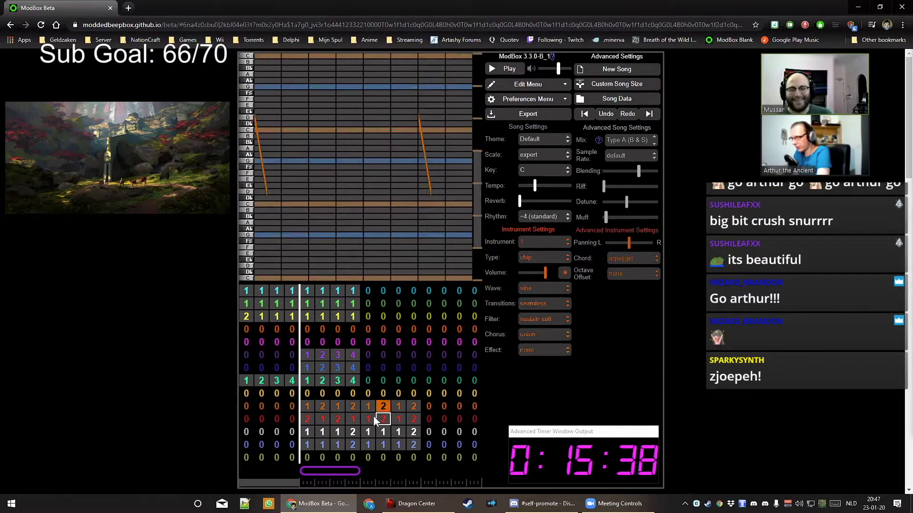
Set the red channel's bars to patterns 2, 1, 2
click(307, 419)
key(Right)
key(2)
key(Right)
key(1)
Fill the green channel's bars 9–12 with patterns 1, 2, 3, 4
key(Right)
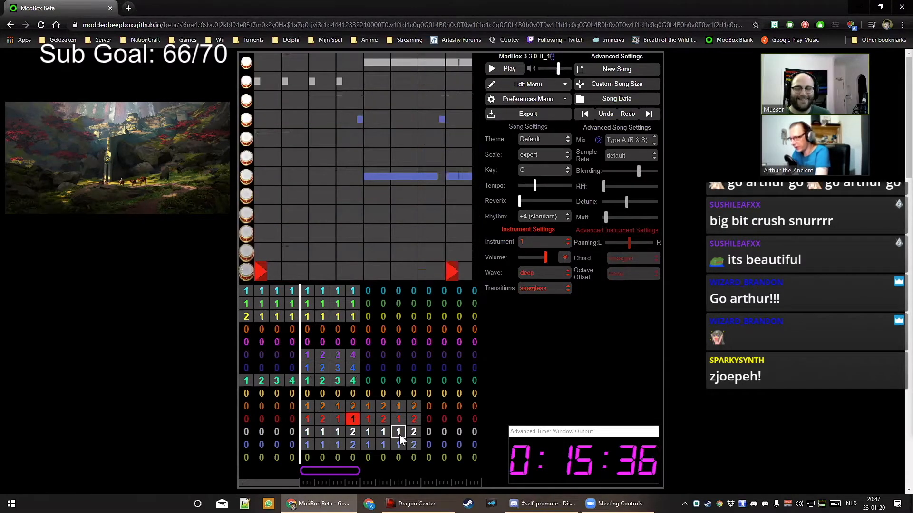
key(2)
click(369, 382)
key(1)
key(Right)
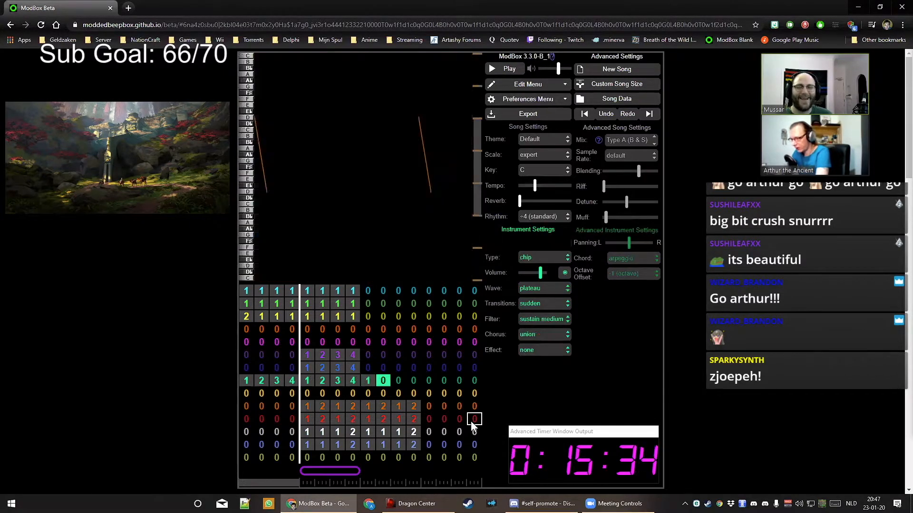
key(2)
key(Right)
key(3)
key(Right)
key(4)
key(Up)
key(Left)
key(Left)
Fill the pad channels' bars 9–12 with patterns 1, 2, 3, 4
key(2)
key(Right)
key(3)
key(Right)
key(4)
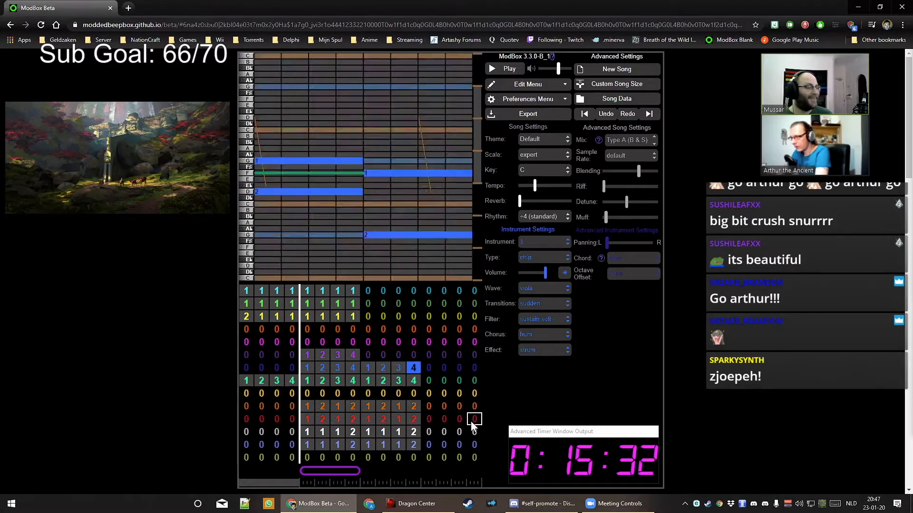
key(Up)
key(Left)
key(Left)
key(Left)
key(1)
key(Right)
key(2)
key(Right)
key(3)
Set the green and yellow channels' bars 9–12 to pattern 1
key(Right)
key(4)
key(Up)
key(Up)
key(Up)
key(Left)
key(Left)
key(Left)
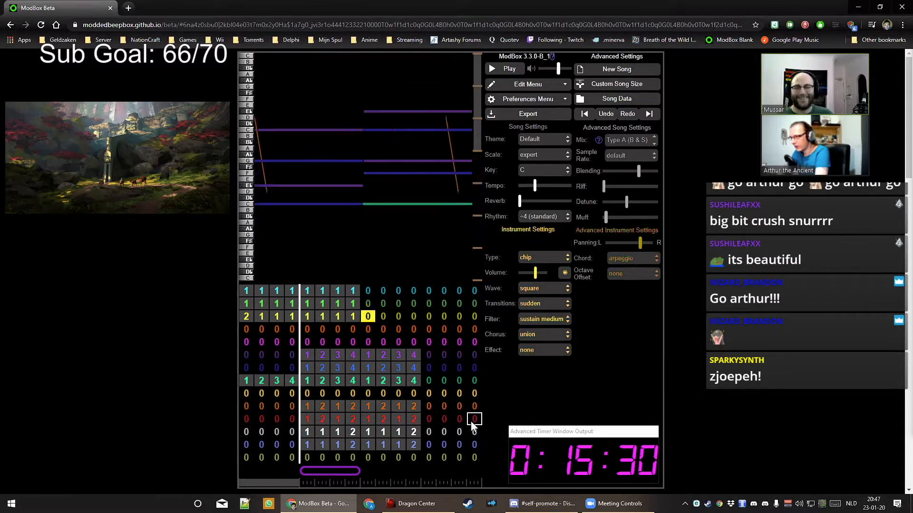
key(1)
key(Right)
key(1)
Set the cyan channel's bars 9–12 to pattern 1 and clear stray entries in the bottom drum row
key(Right)
key(1)
key(Right)
key(1)
key(Up)
key(1)
key(Left)
key(1)
key(Left)
key(1)
key(Left)
key(1)
key(Up)
key(1)
key(Up)
key(1)
key(Right)
key(1)
key(Right)
key(1)
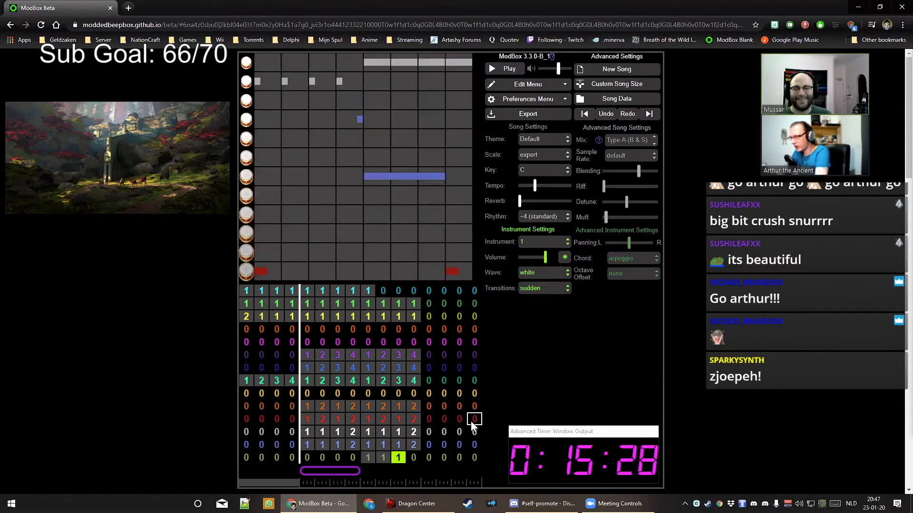
key(Left)
key(Left)
key(0)
key(Right)
key(0)
key(Right)
key(0)
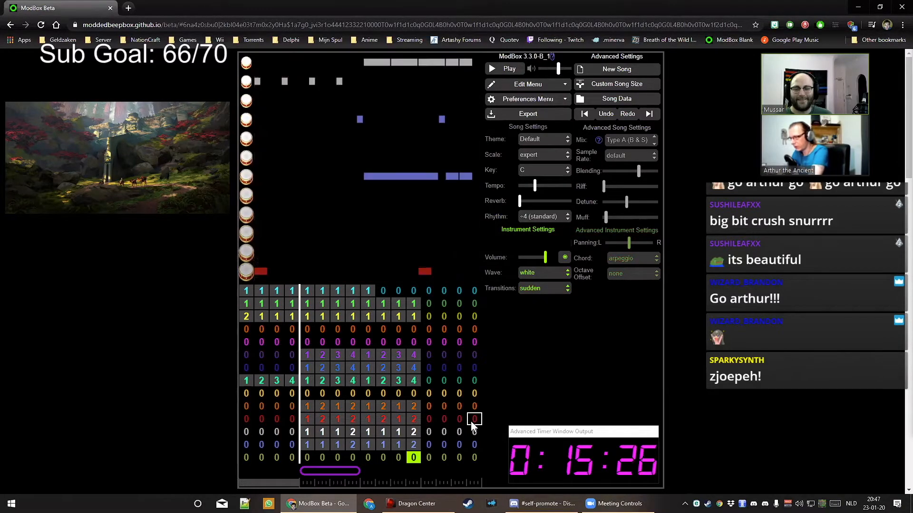
key(Down)
key(1)
key(Right)
key(1)
key(Left)
key(Left)
key(1)
key(Down)
key(Down)
key(Down)
key(Down)
key(Down)
key(Down)
key(Down)
key(Down)
key(Down)
key(Down)
key(Down)
key(Down)
key(Down)
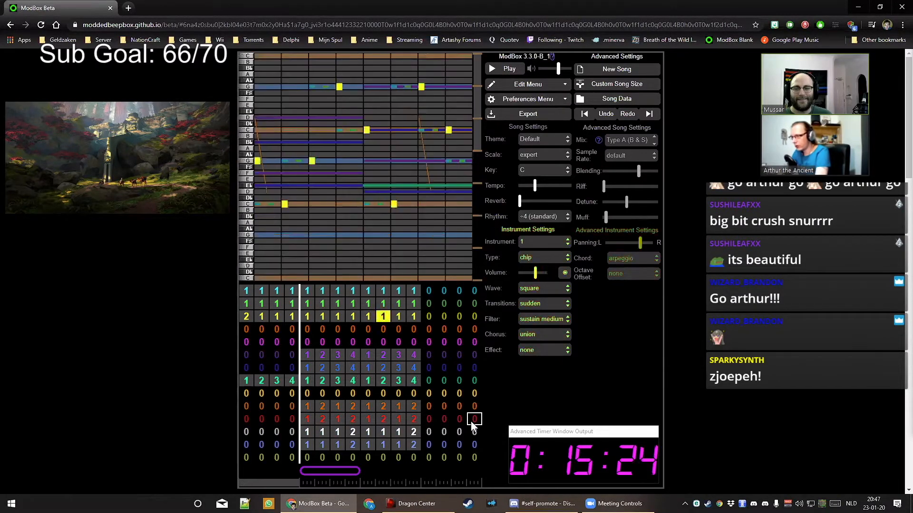
key(Left)
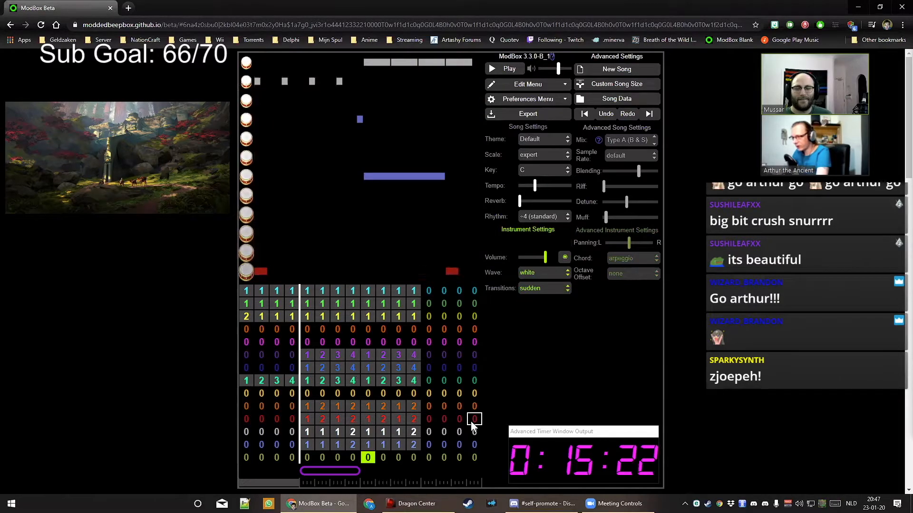
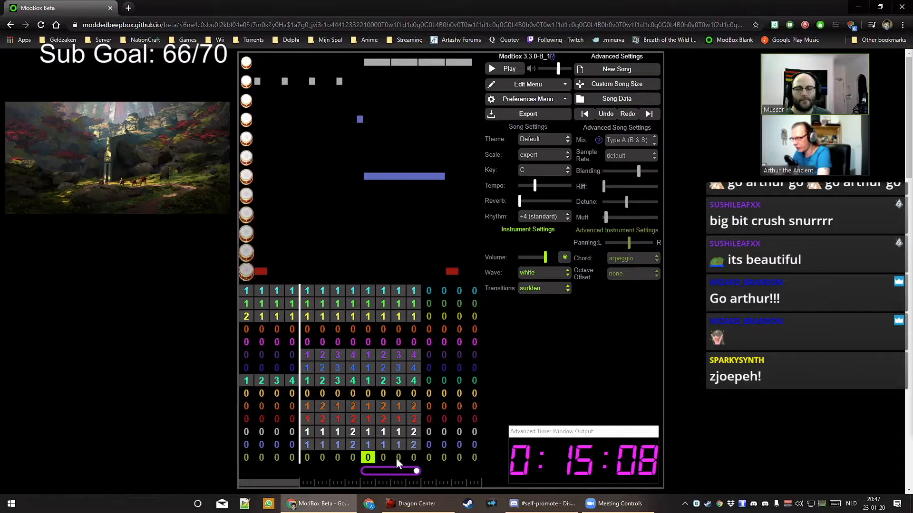
Place pattern 1 in bar 9 of the orange lead channel and open its piano roll
click(368, 329)
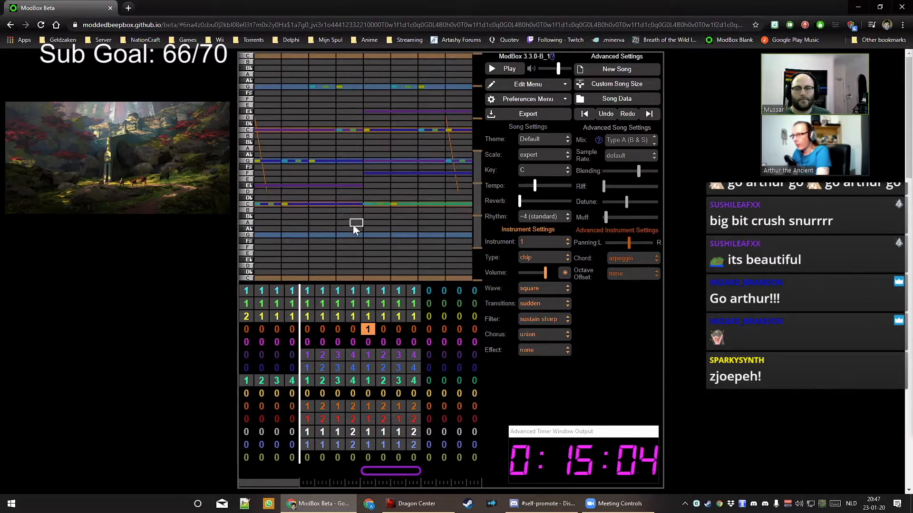
Start lead pattern 1 with a two-beat G note followed by a C
key(space)
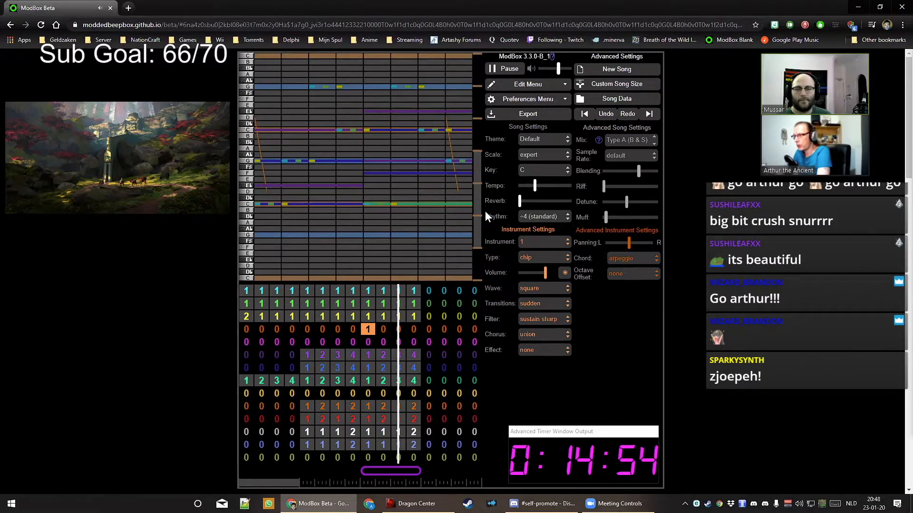
key(space)
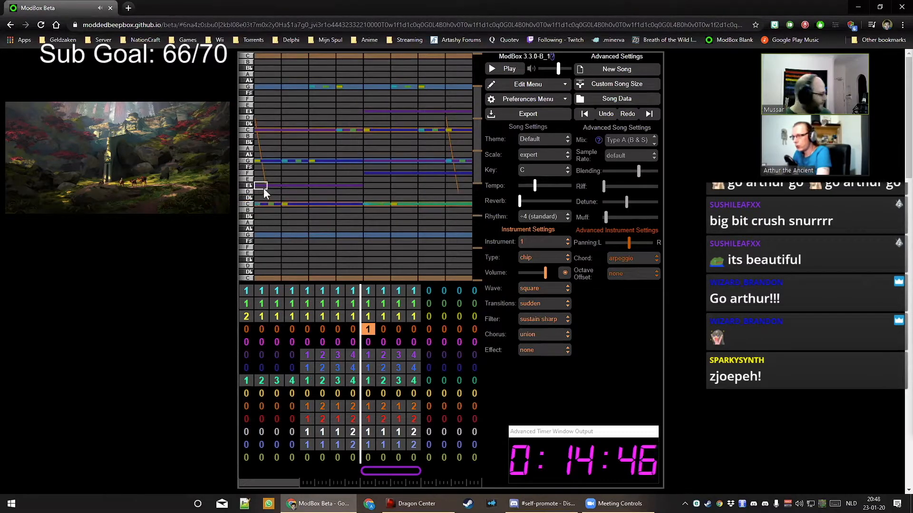
click(248, 161)
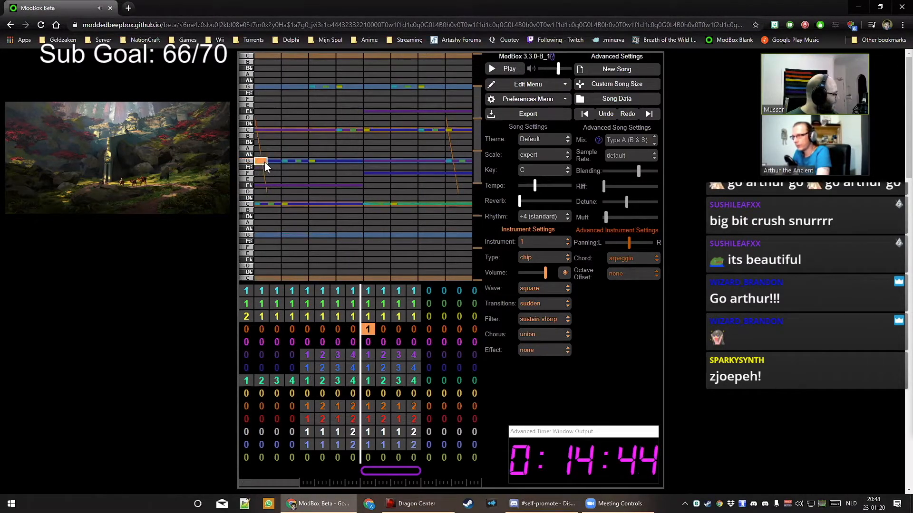
drag(301, 161, 305, 161)
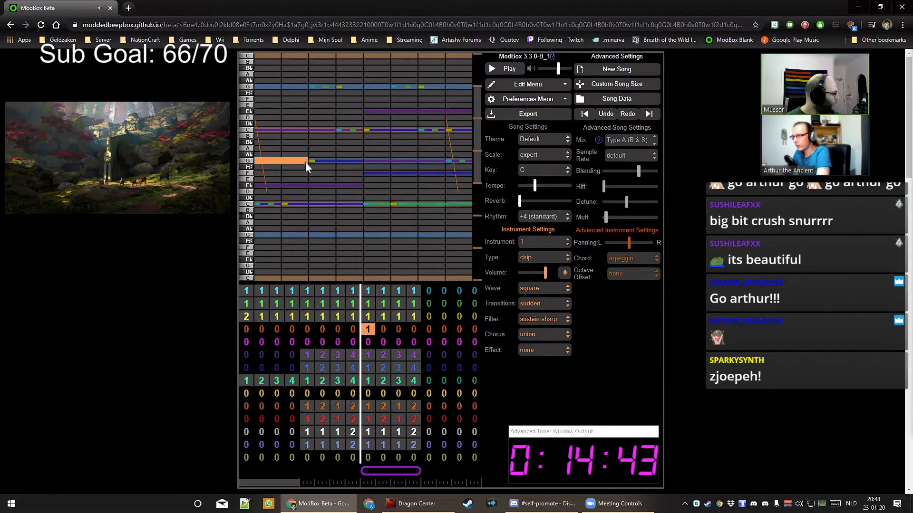
click(318, 130)
key(space)
key(space)
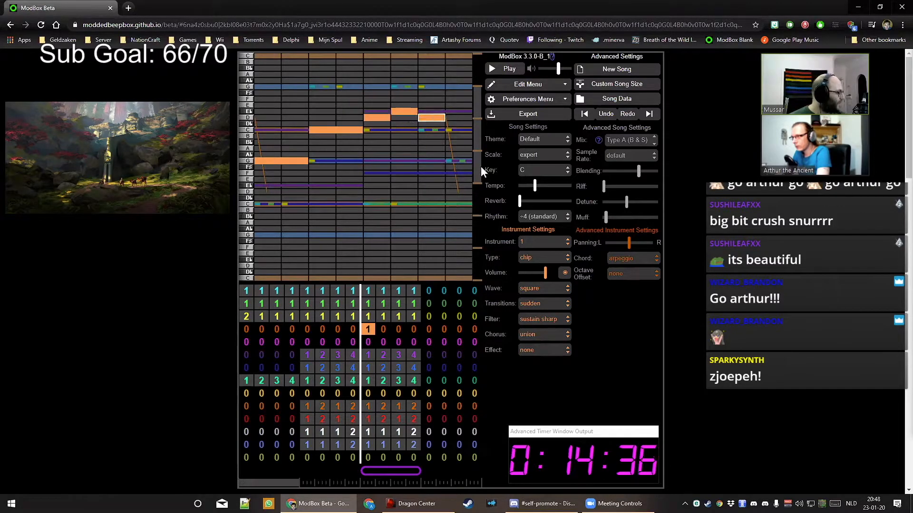
key(space)
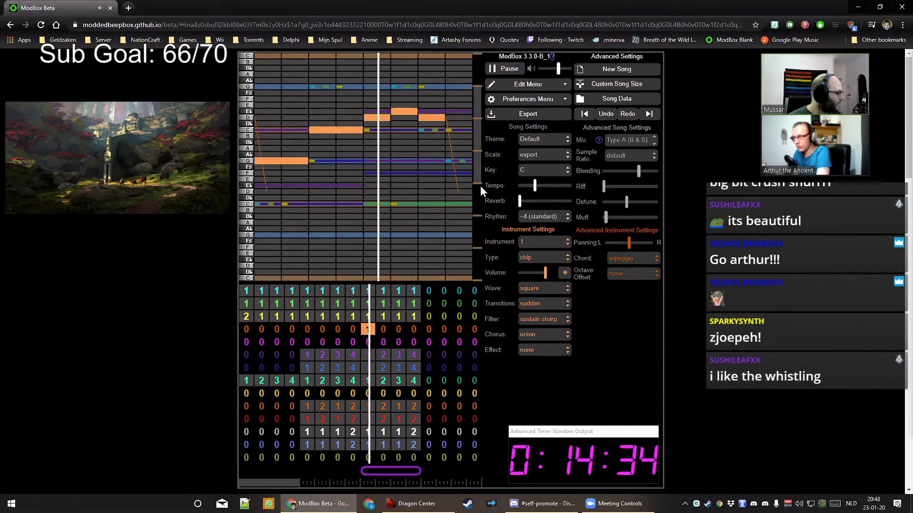
key(space)
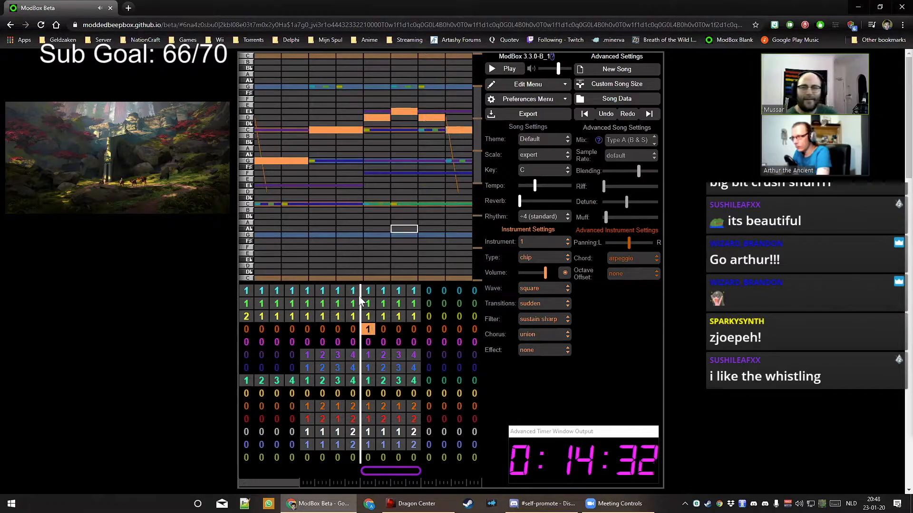
Put pattern 2 in the lead's bar 10 with a B♭ followed by a long G
click(383, 329)
key(2)
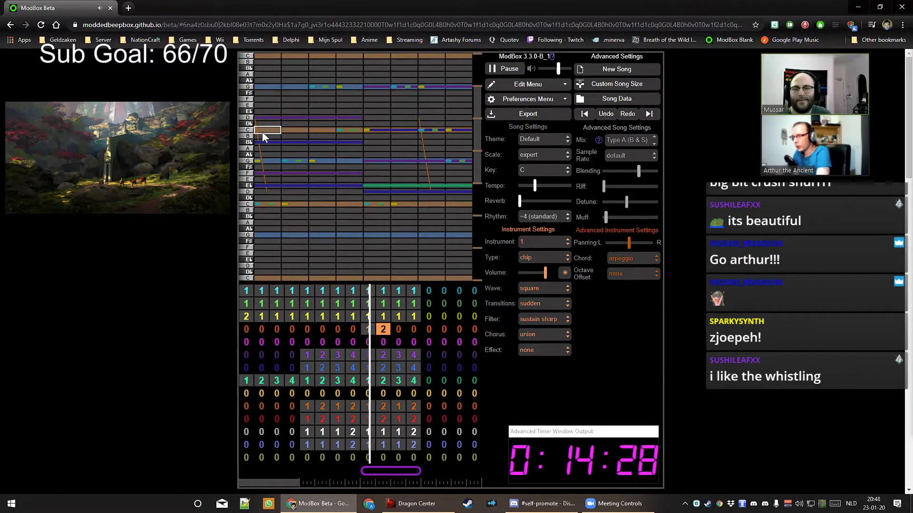
key(space)
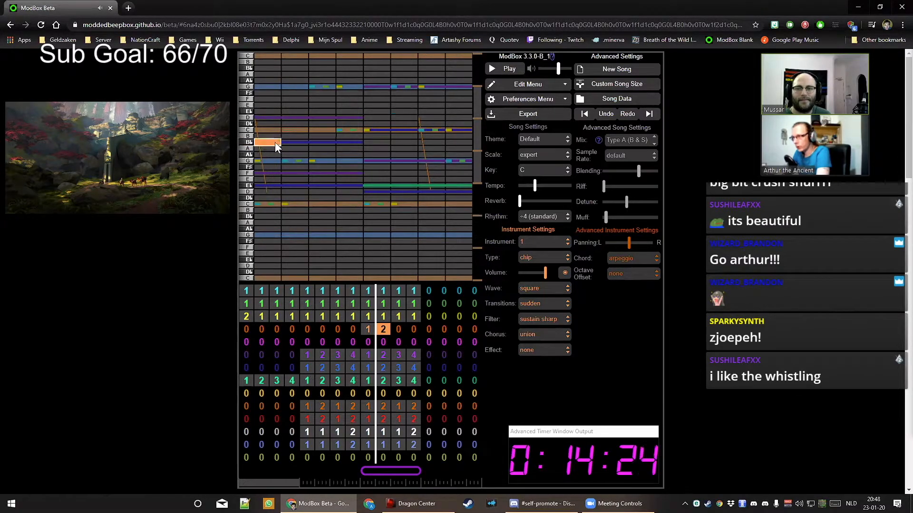
drag(307, 142, 356, 142)
click(381, 160)
key(space)
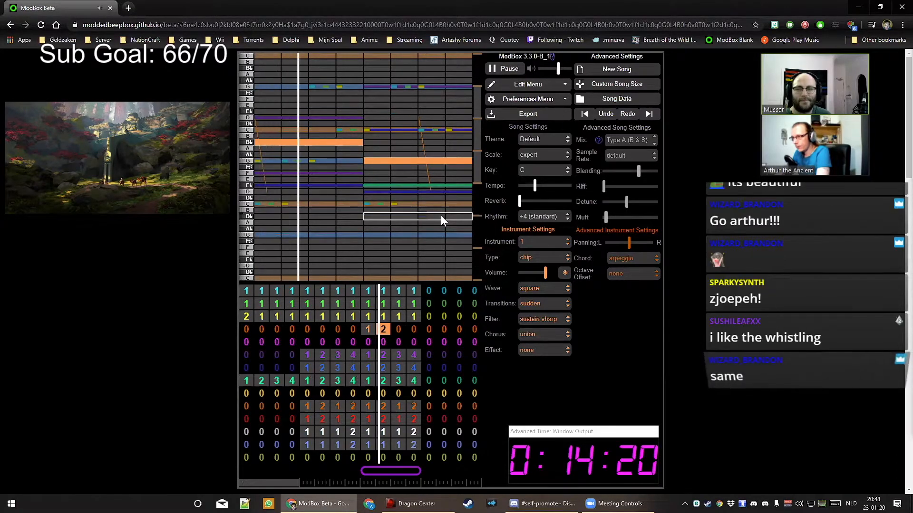
key(space)
key(space)
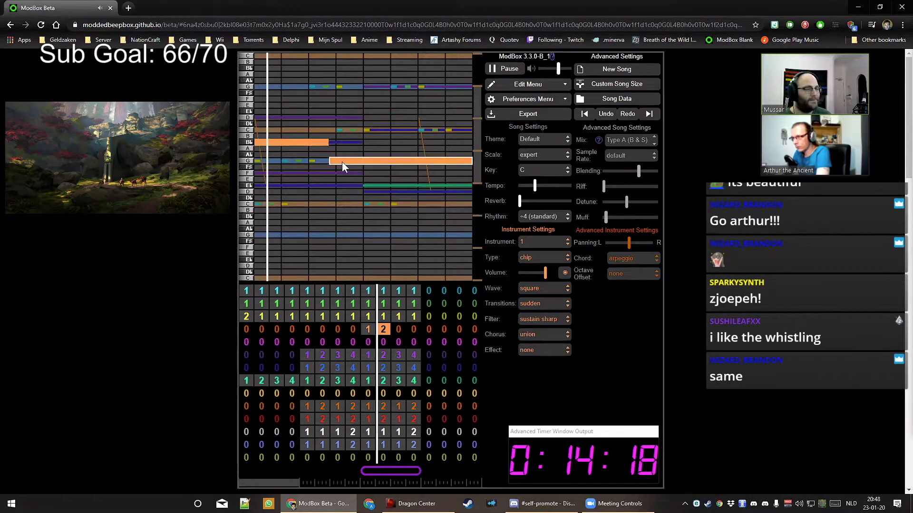
Lengthen pattern 2's B♭, trim the G, and end the bar with short F and E♭ notes
drag(324, 144, 330, 143)
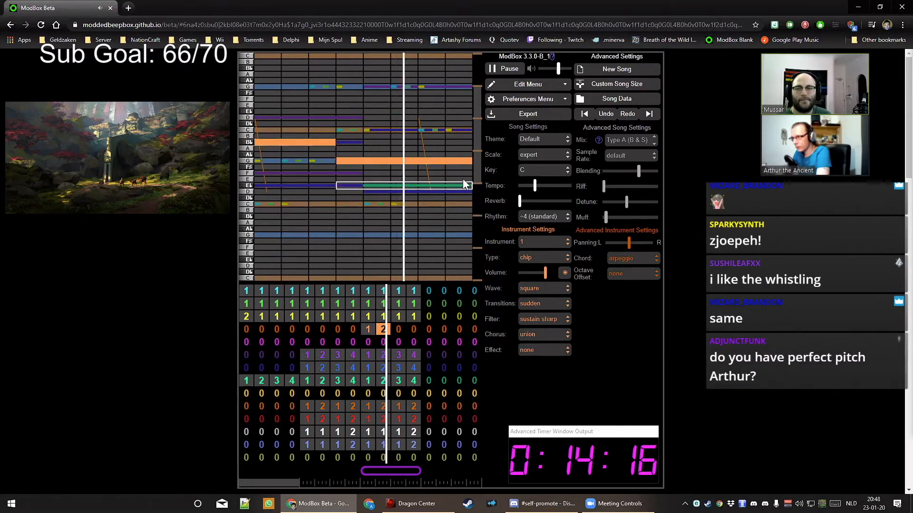
key(space)
drag(412, 162, 408, 161)
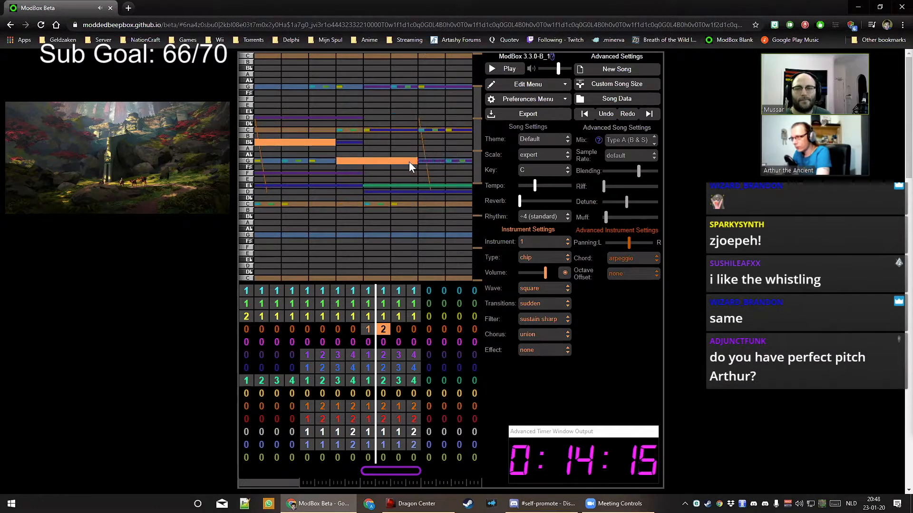
click(455, 176)
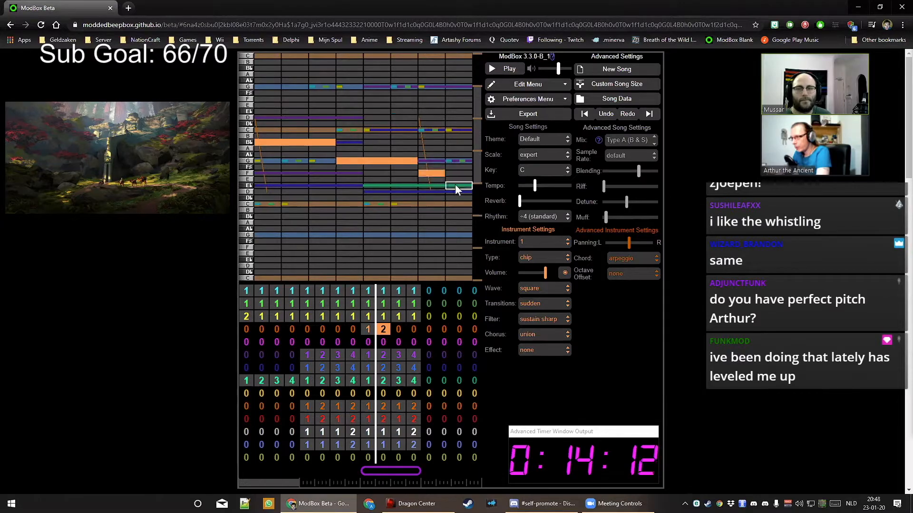
click(454, 185)
key(space)
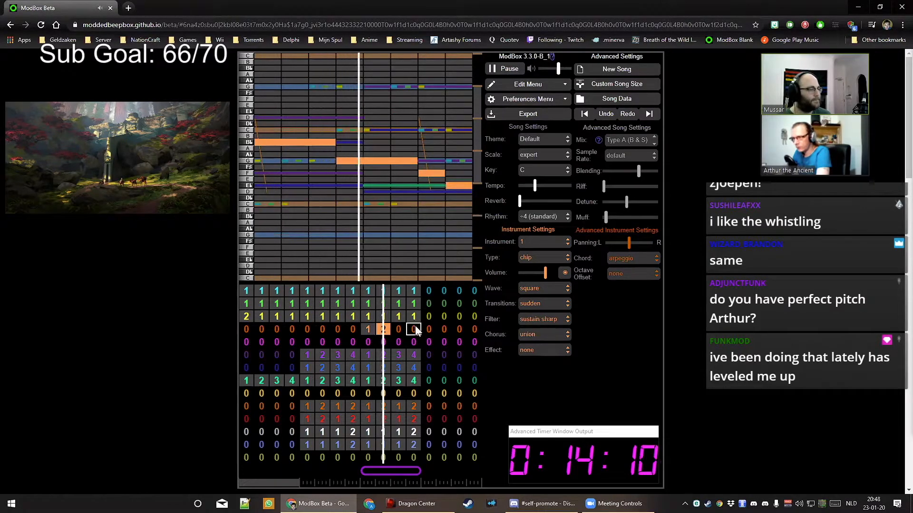
key(space)
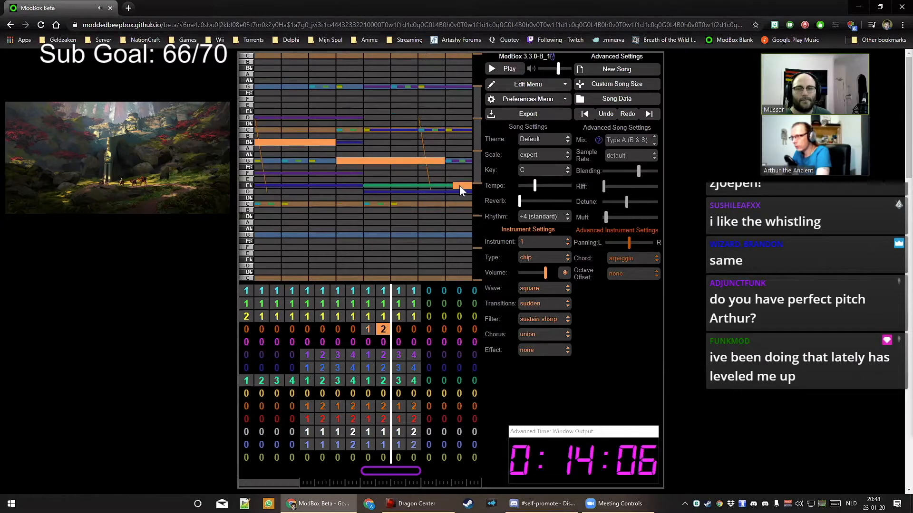
click(453, 174)
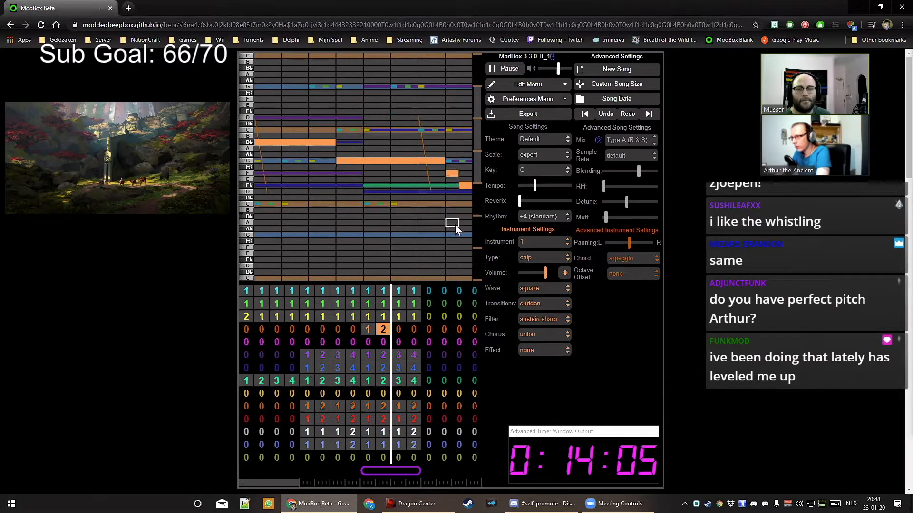
click(401, 326)
Put pattern 3 in the lead's bar 11 with a long B♭ cut short by an F
key(3)
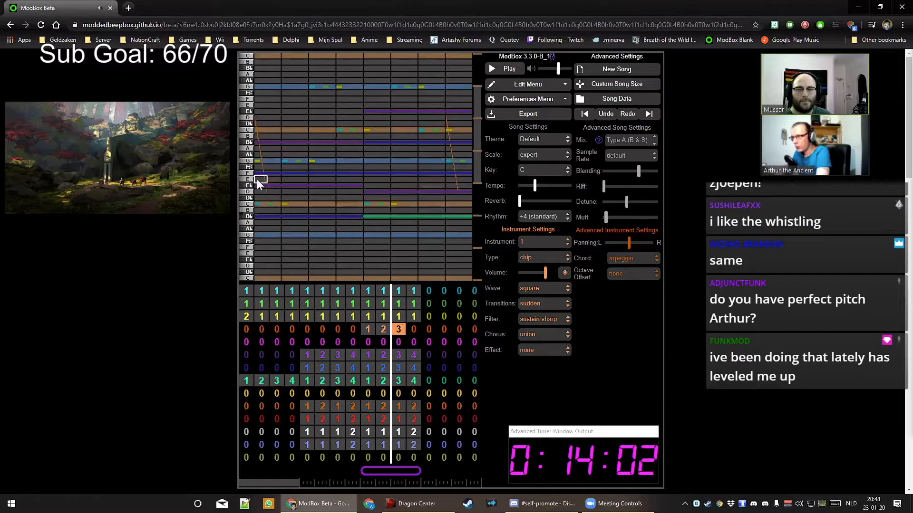
key(space)
key(space)
key(space)
key(space)
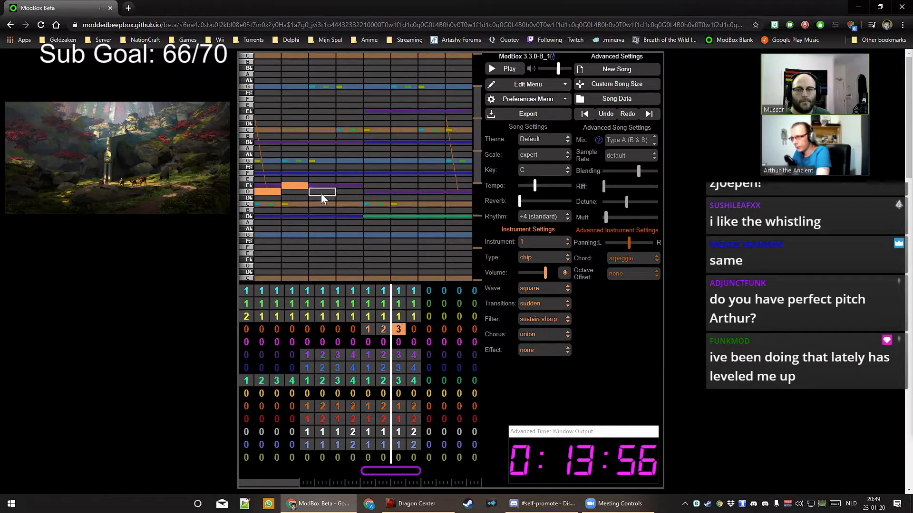
click(348, 217)
key(space)
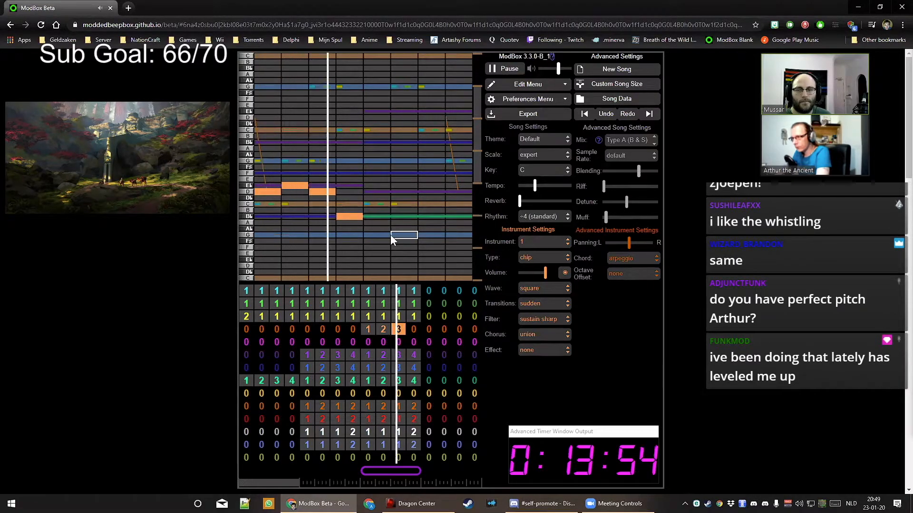
key(space)
drag(363, 217, 388, 217)
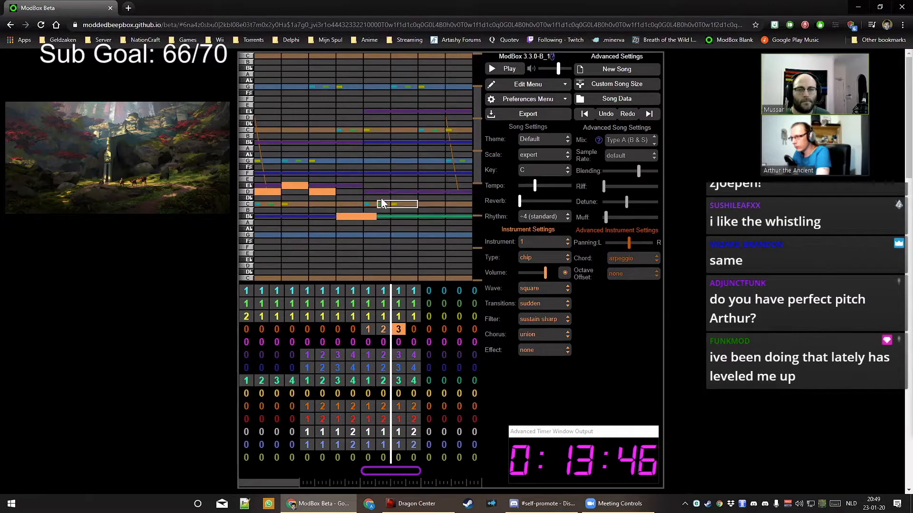
click(390, 174)
key(space)
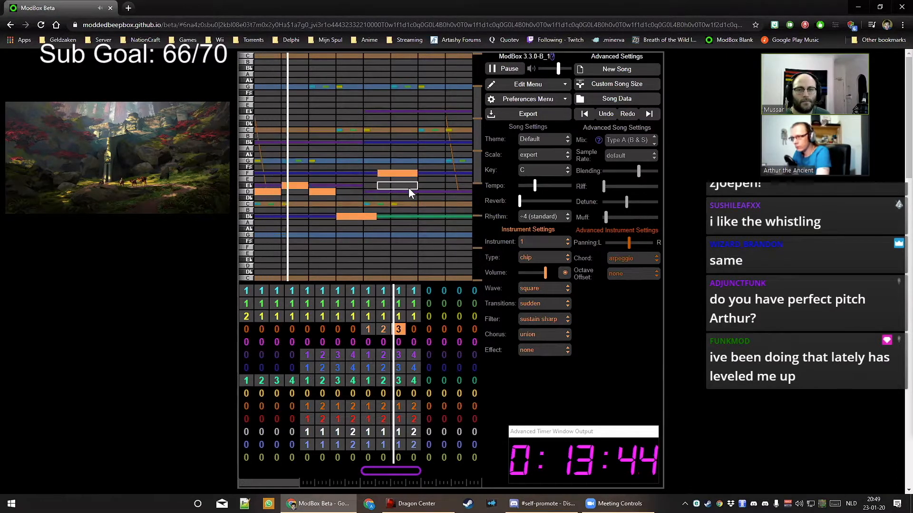
key(space)
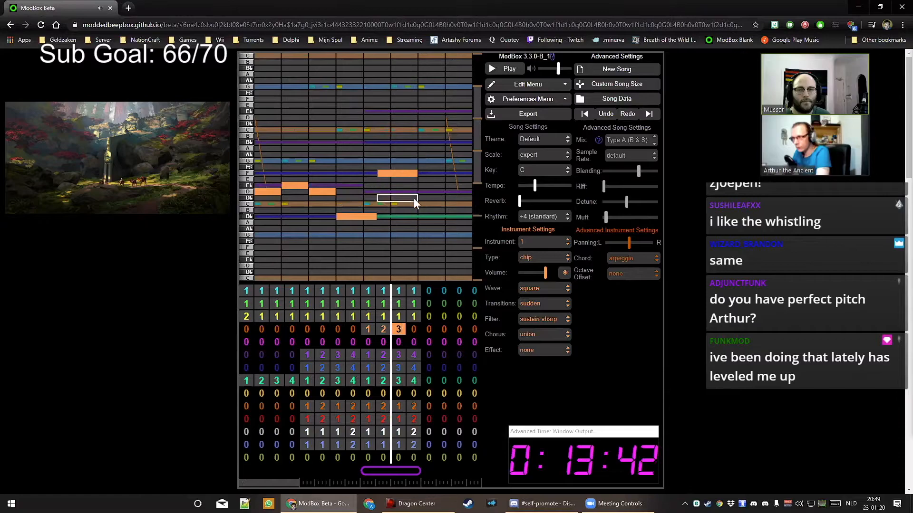
Finish pattern 3 with a higher G and a closing B♭ at the bar's end
click(425, 160)
key(space)
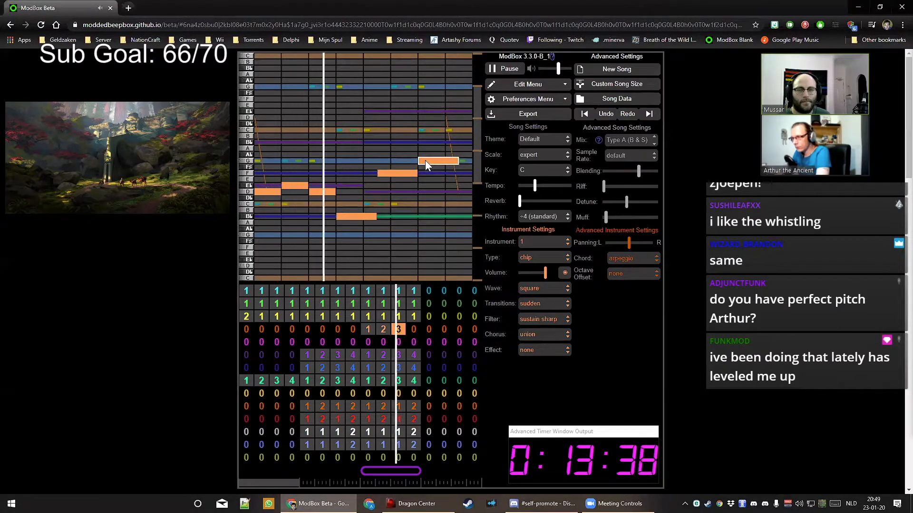
key(space)
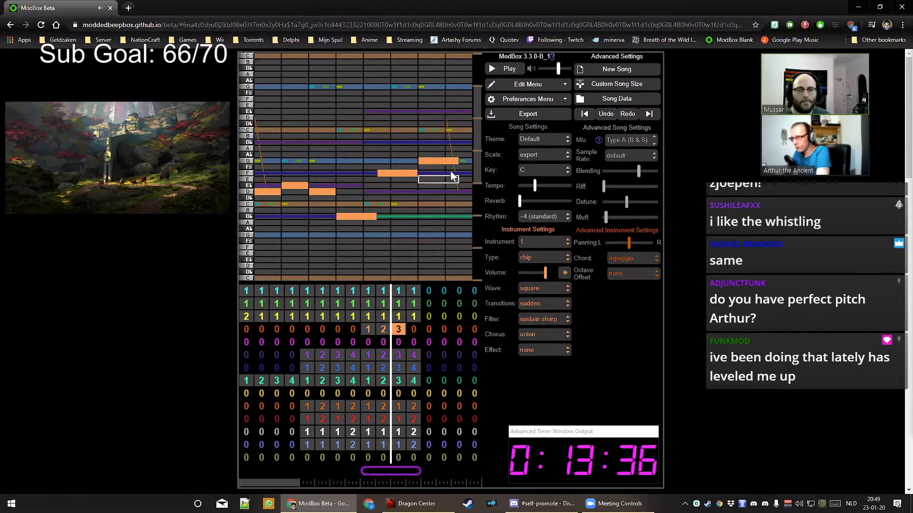
click(454, 143)
key(space)
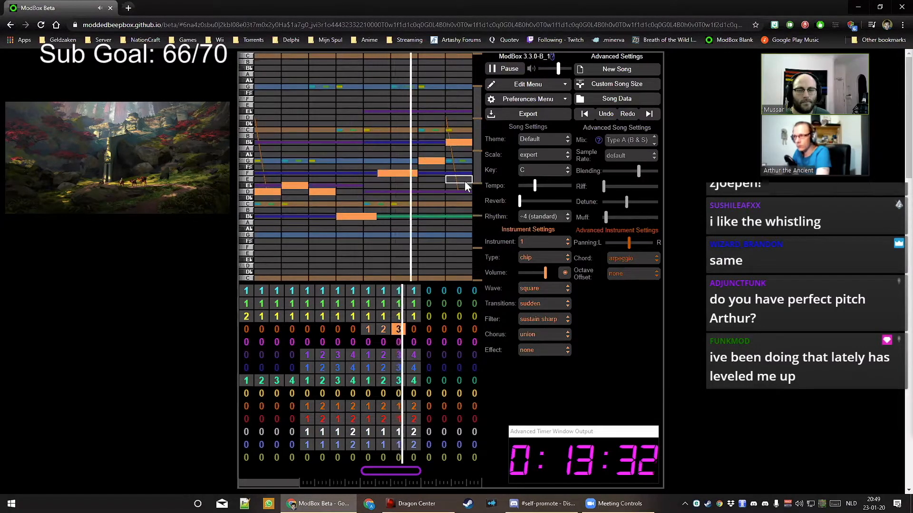
key(space)
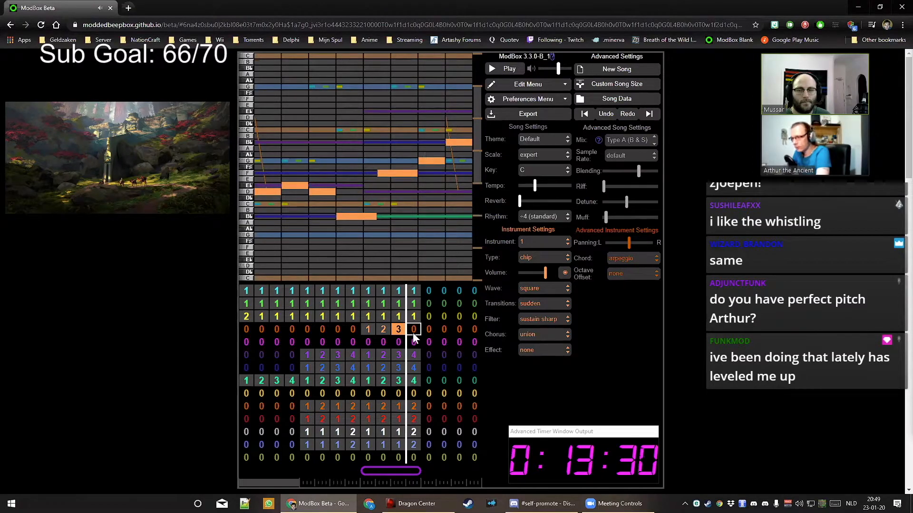
Put pattern 4 in bar 12 with a long held C, then short D and C♯ notes
key(4)
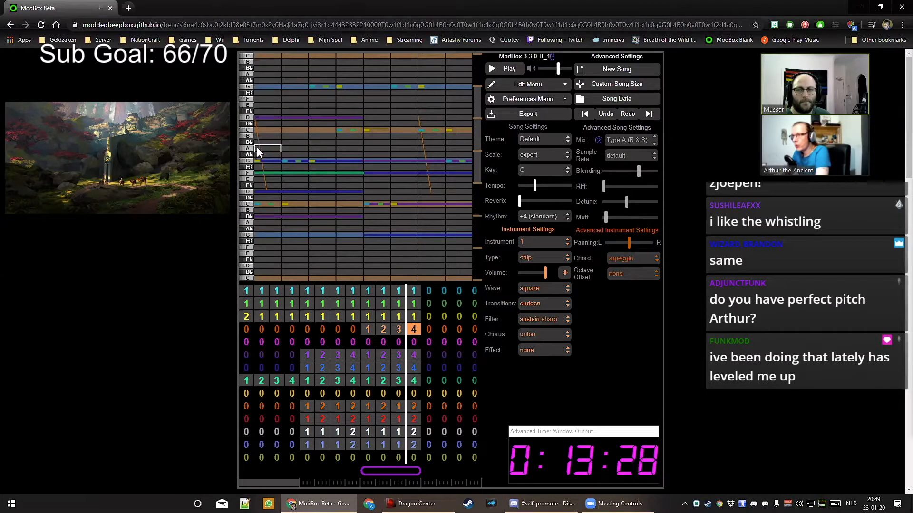
key(space)
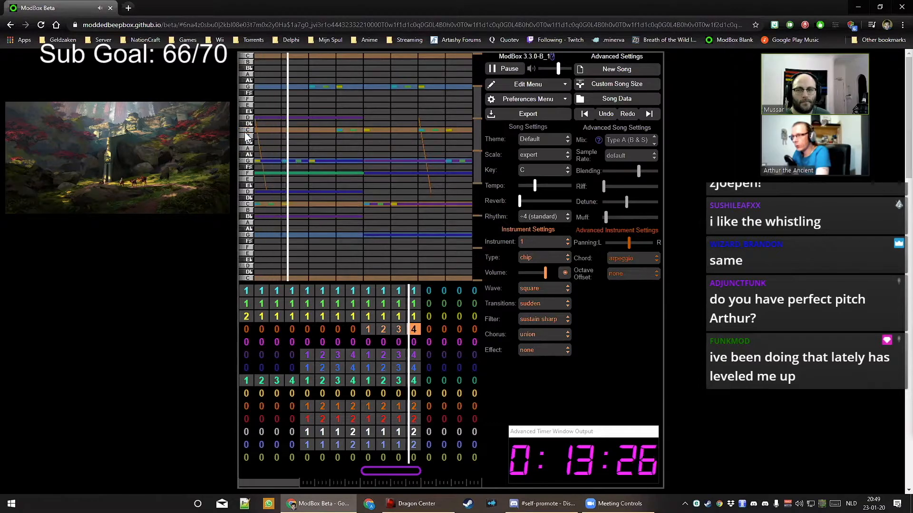
key(space)
mouse_move(264, 130)
mouse_down()
mouse_move(277, 136)
mouse_move(265, 133)
mouse_up()
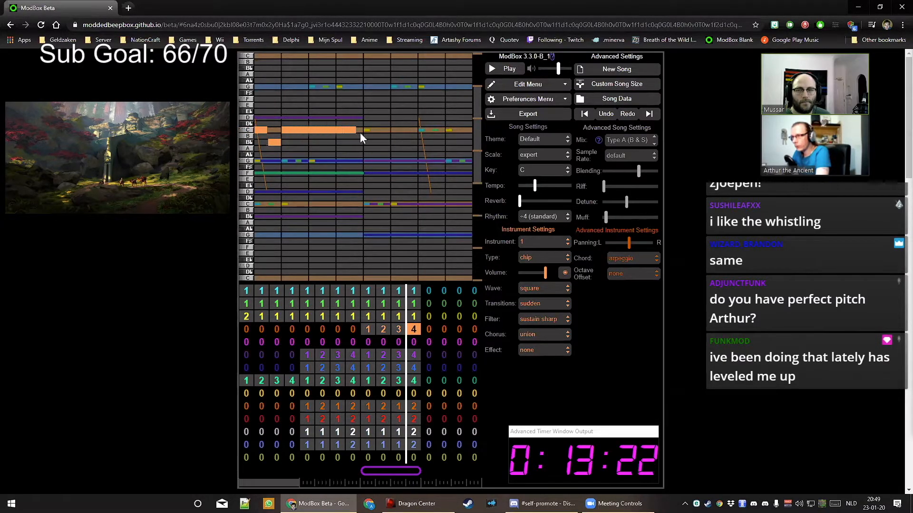
drag(401, 131, 451, 119)
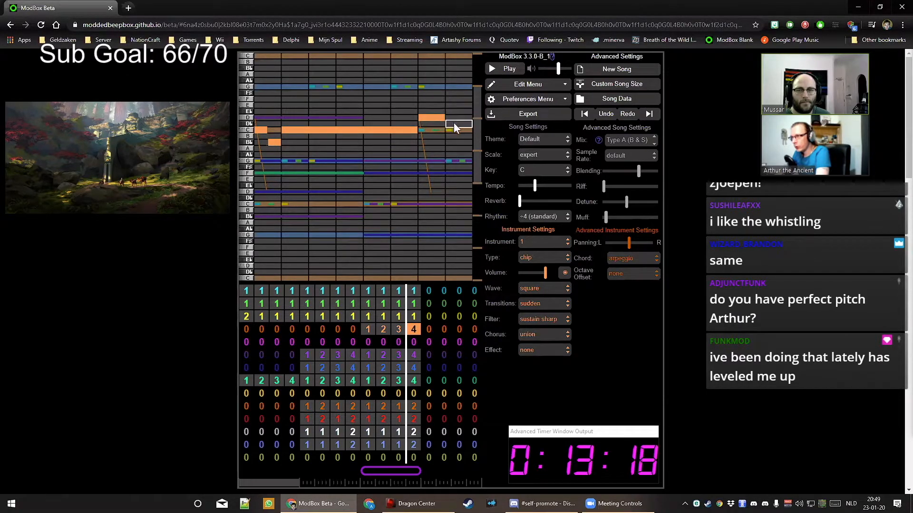
click(454, 122)
key(space)
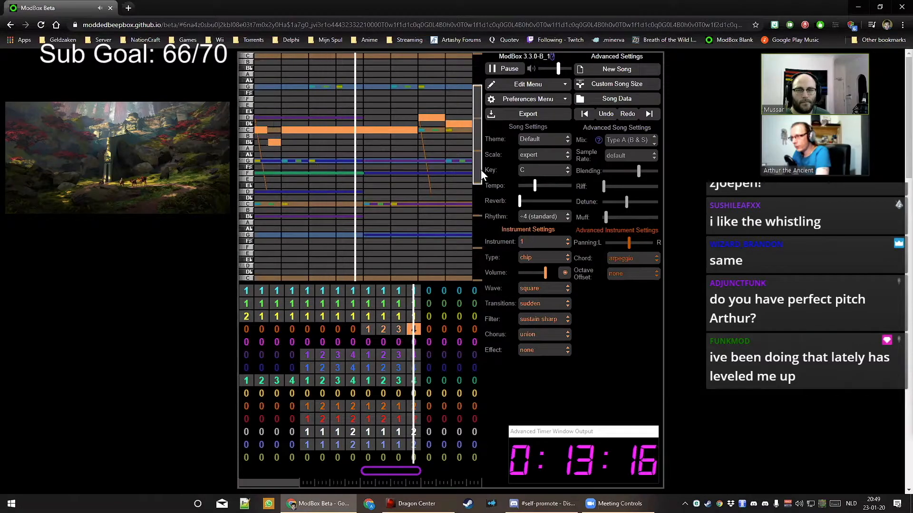
key(space)
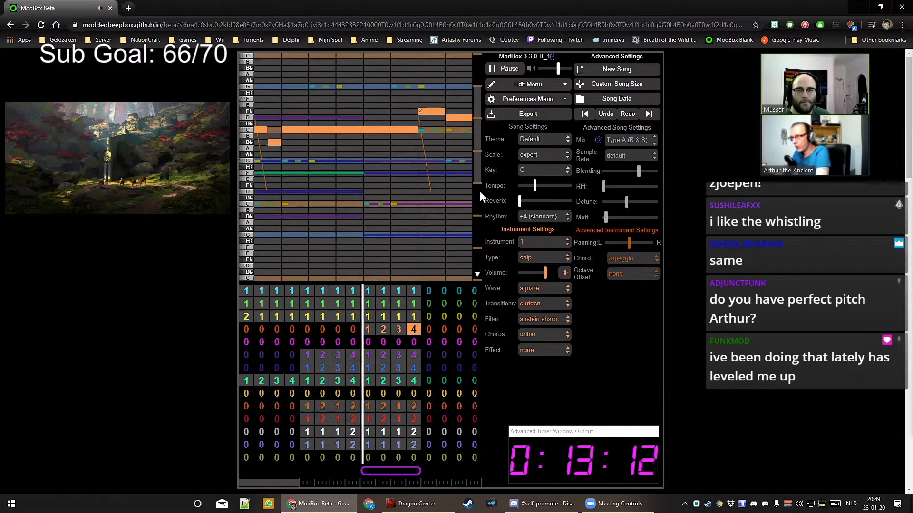
key(space)
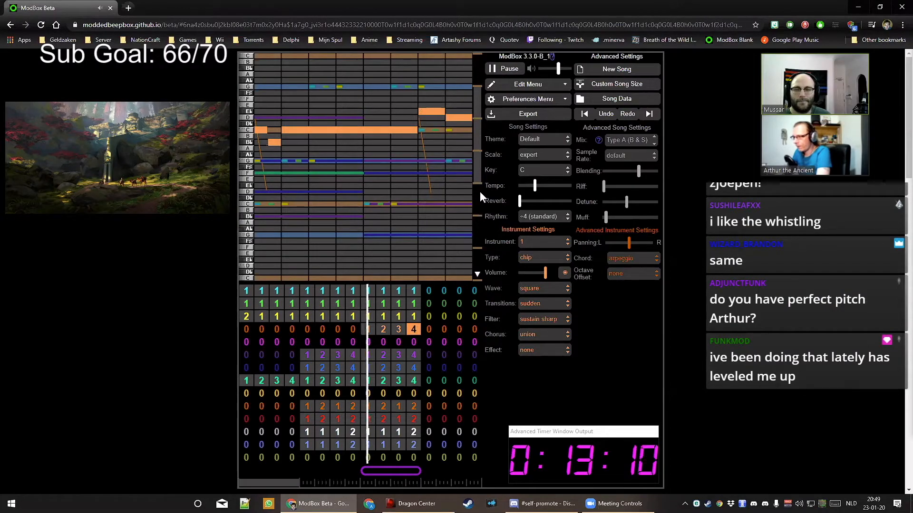
Switch the lead to a sawtooth wave, trying octave offsets before leaving it at none
click(369, 330)
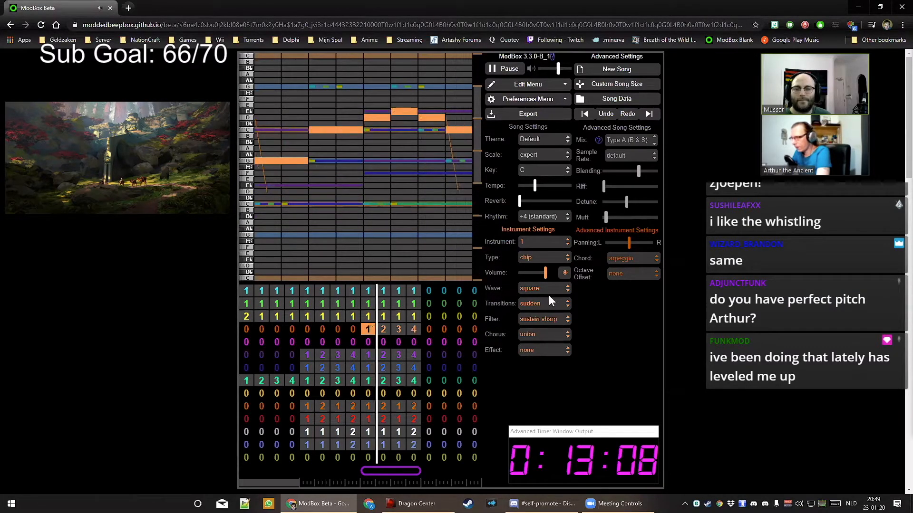
click(547, 291)
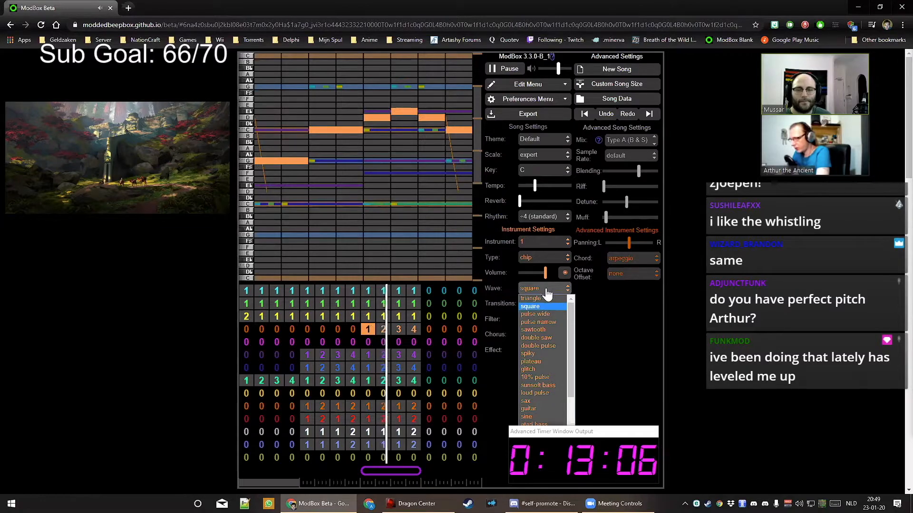
click(549, 329)
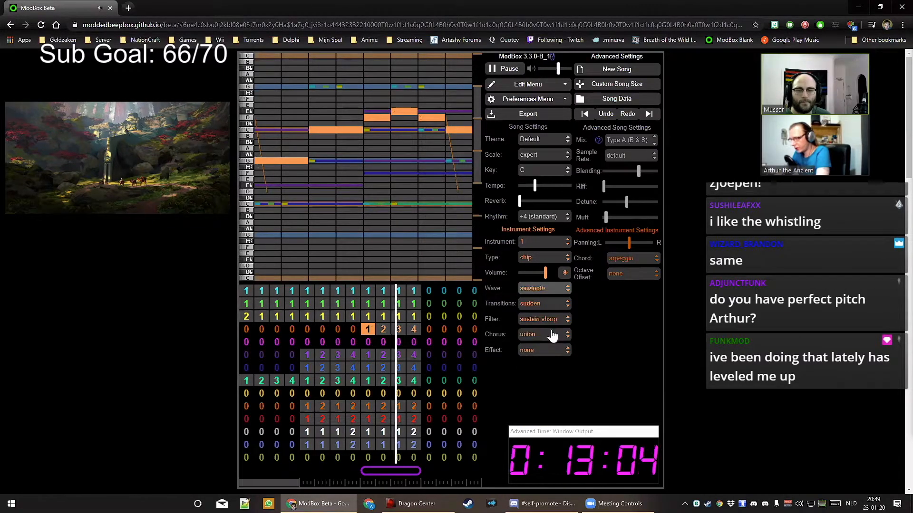
click(631, 274)
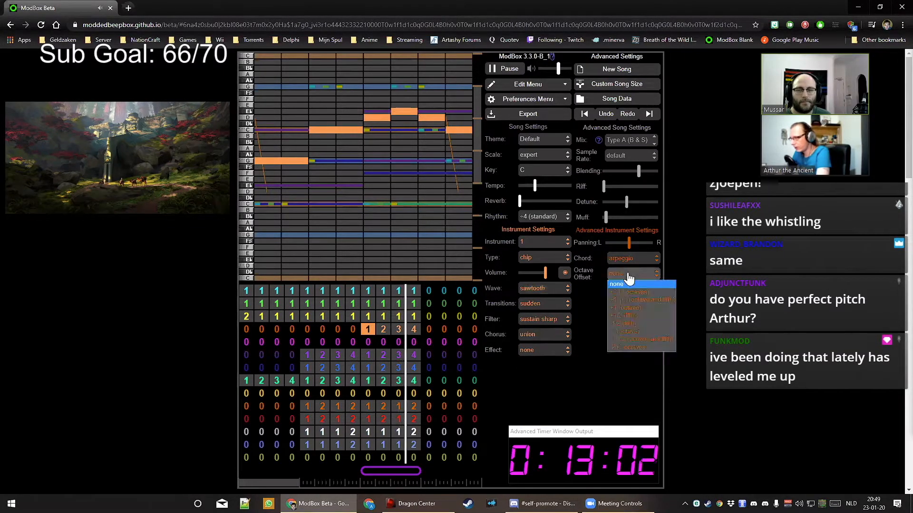
click(632, 308)
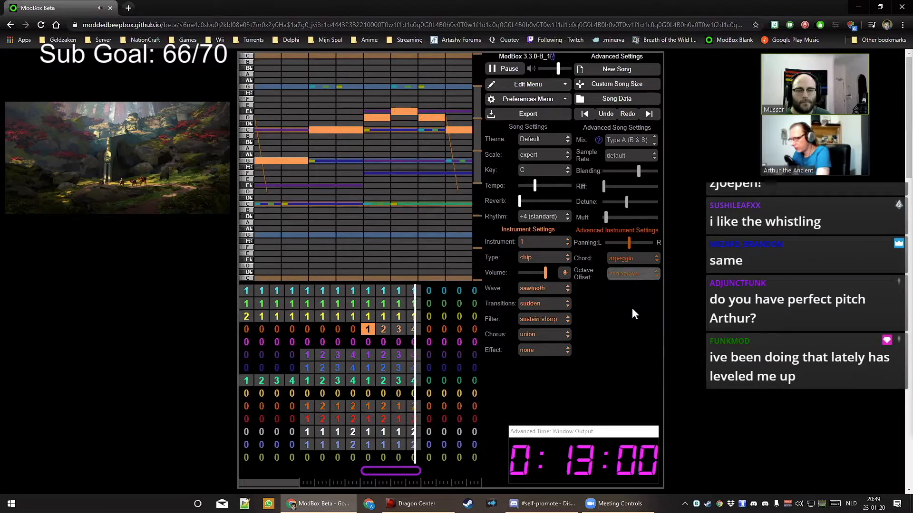
click(625, 278)
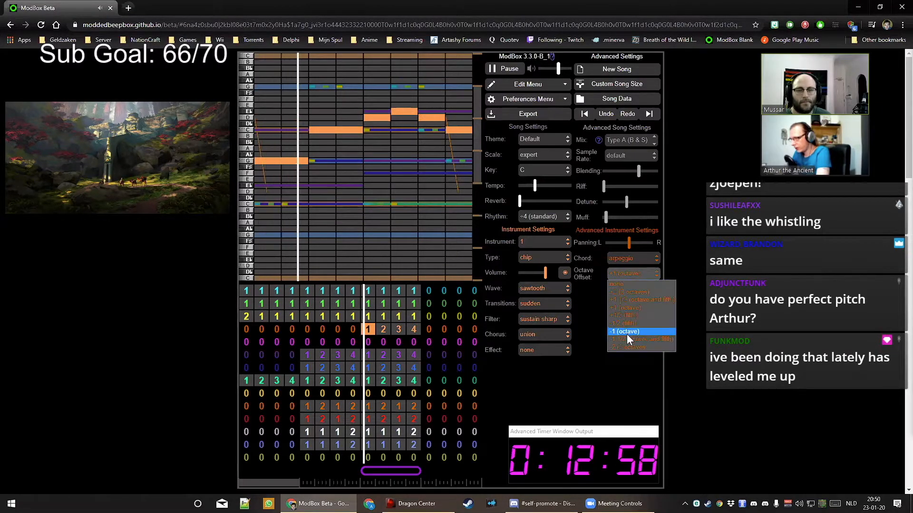
click(629, 332)
click(631, 278)
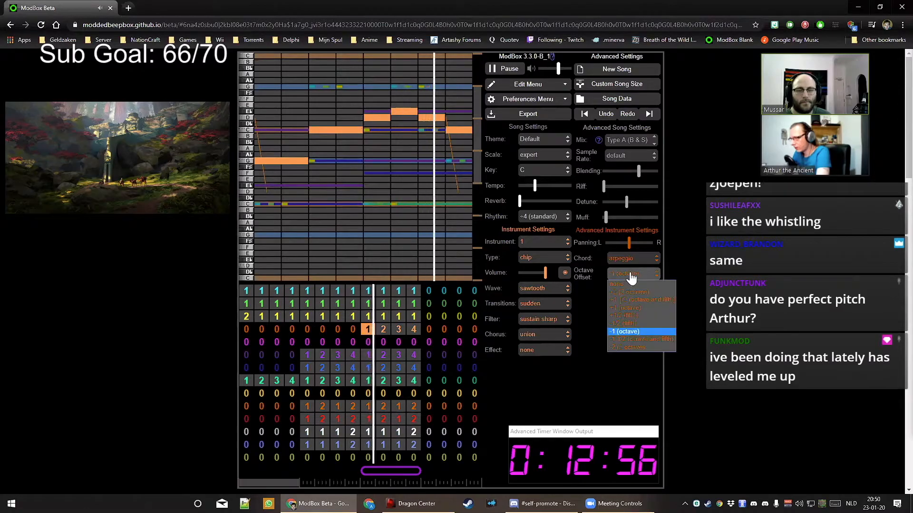
click(627, 284)
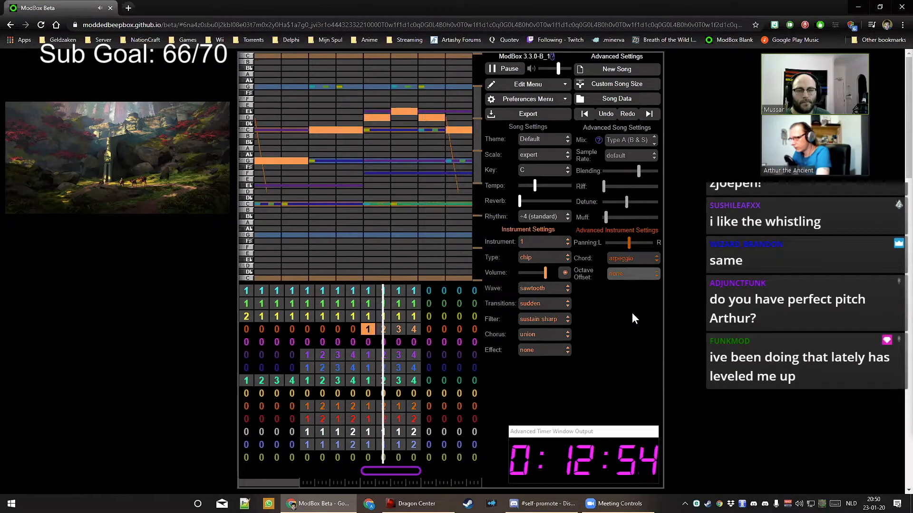
Change the song key to D♯ and play it back
key(space)
click(533, 171)
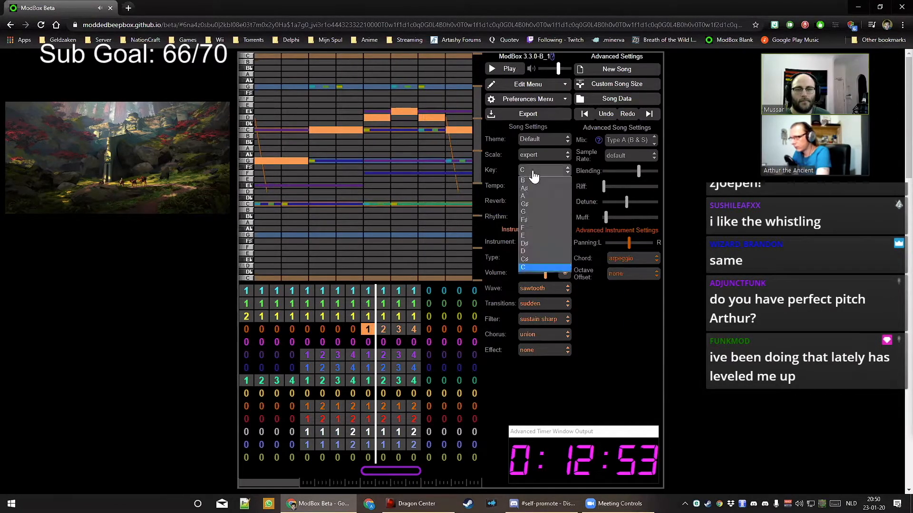
click(538, 243)
click(631, 202)
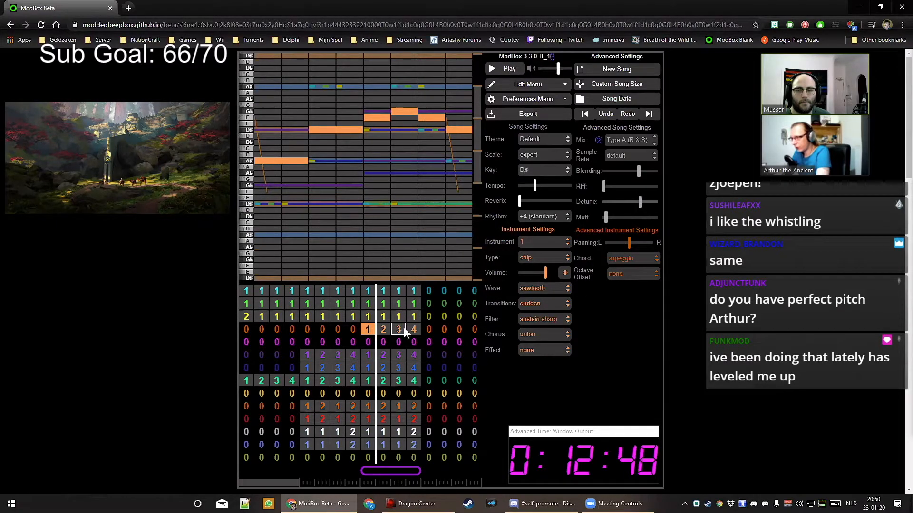
key(space)
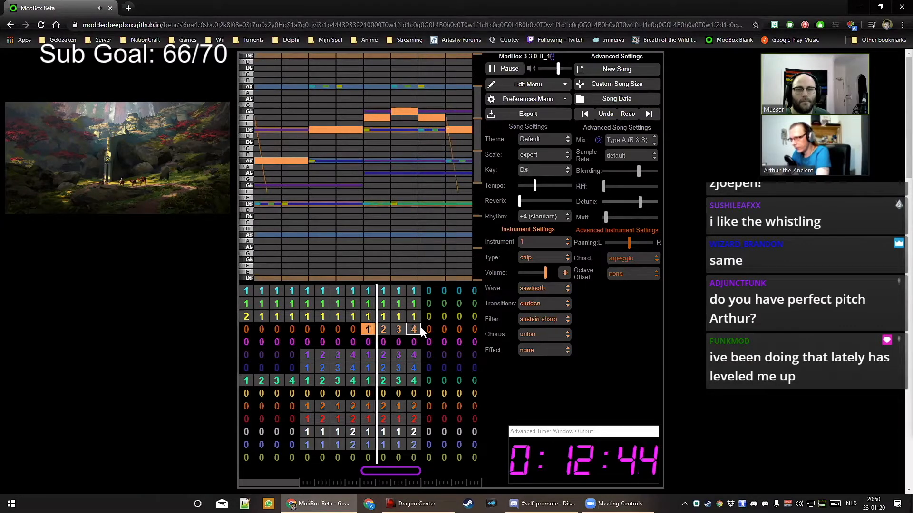
Give the orange lead the 'vibrato delayed' effect
click(551, 357)
click(542, 377)
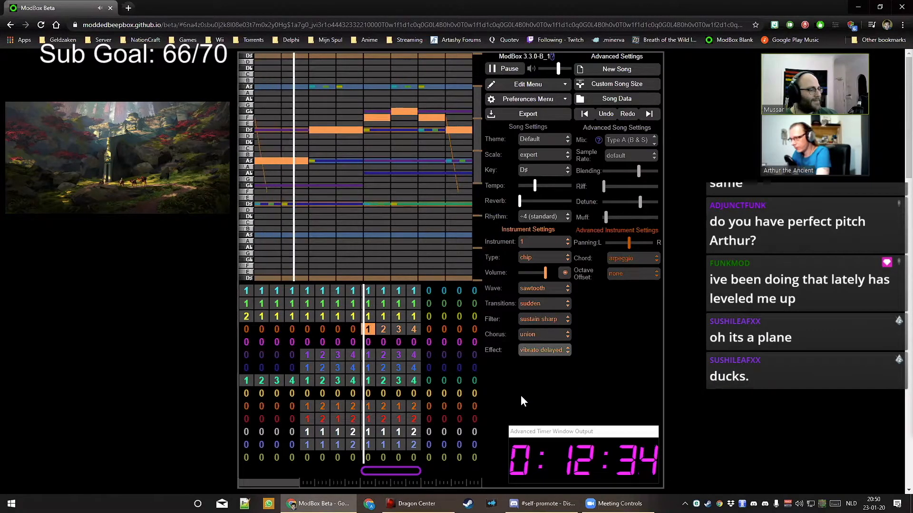
click(367, 406)
Lower the sine pad's volume in two slider moves, keeping its transition seamless
drag(544, 274, 535, 273)
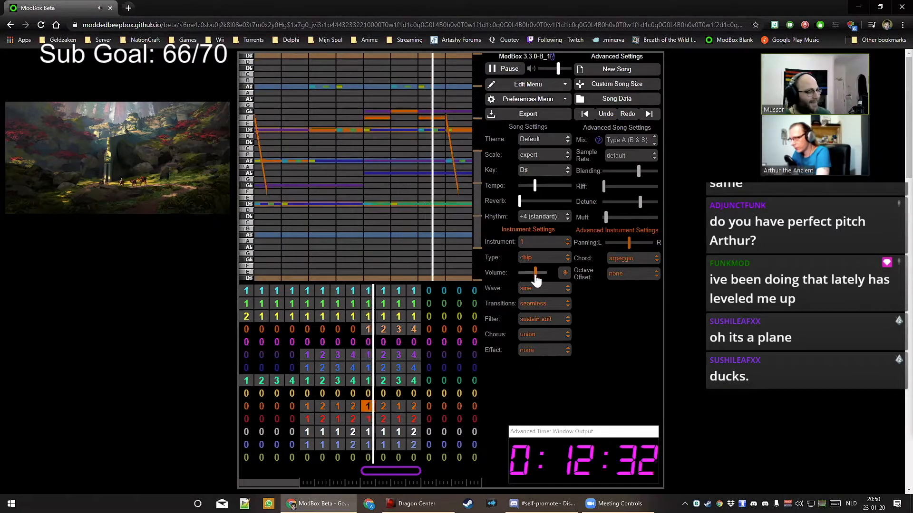
click(368, 418)
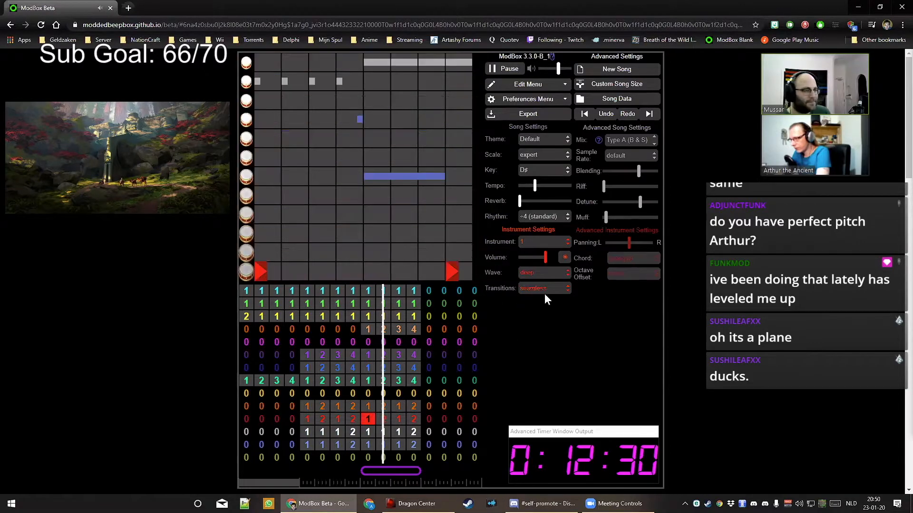
click(369, 406)
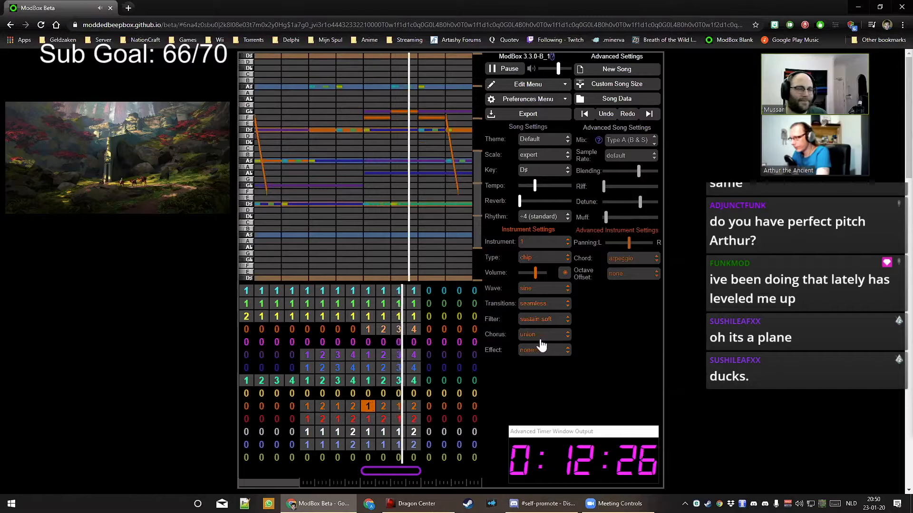
click(546, 306)
click(547, 308)
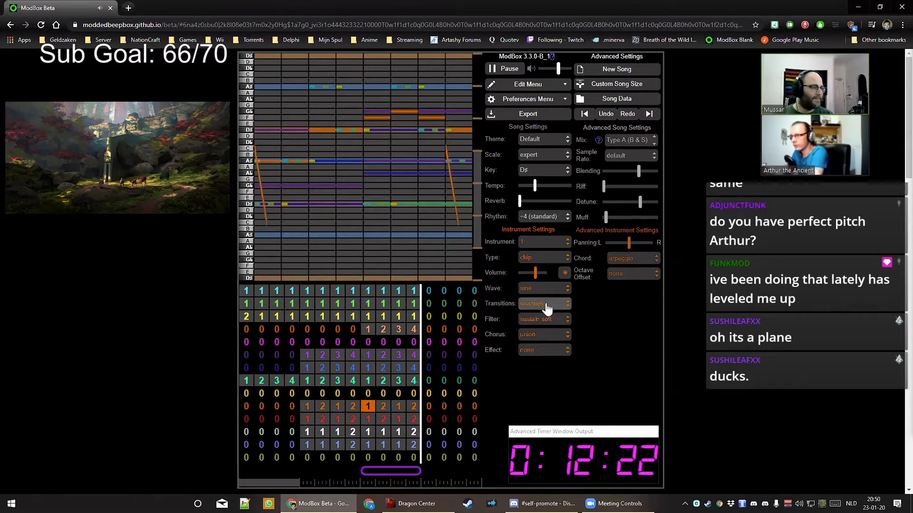
click(381, 406)
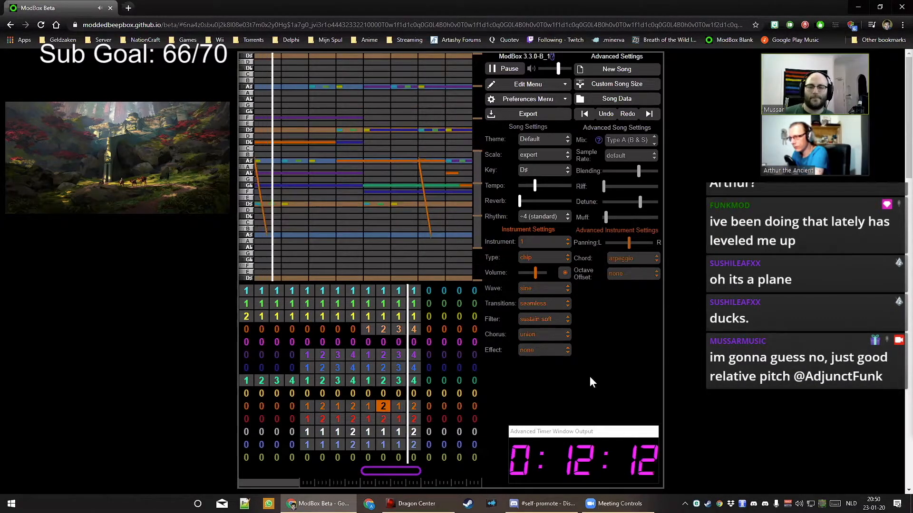
drag(535, 272, 530, 273)
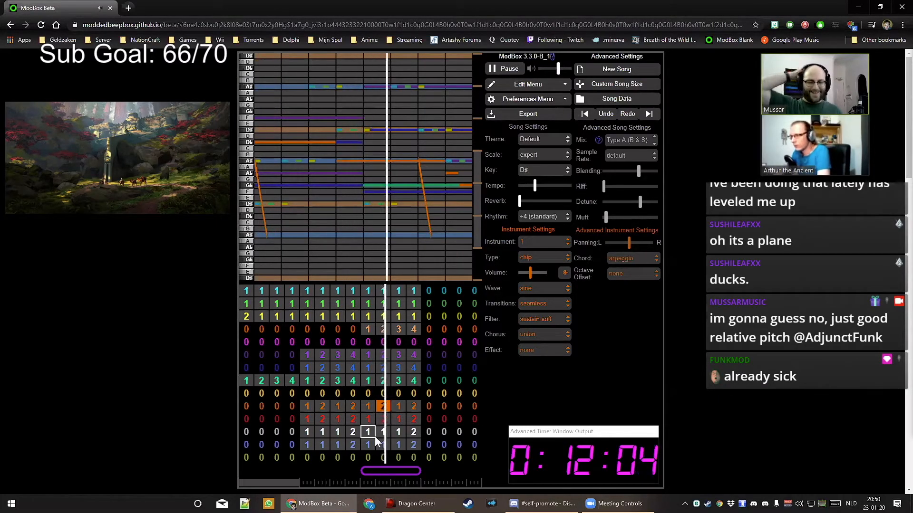
key(space)
click(367, 329)
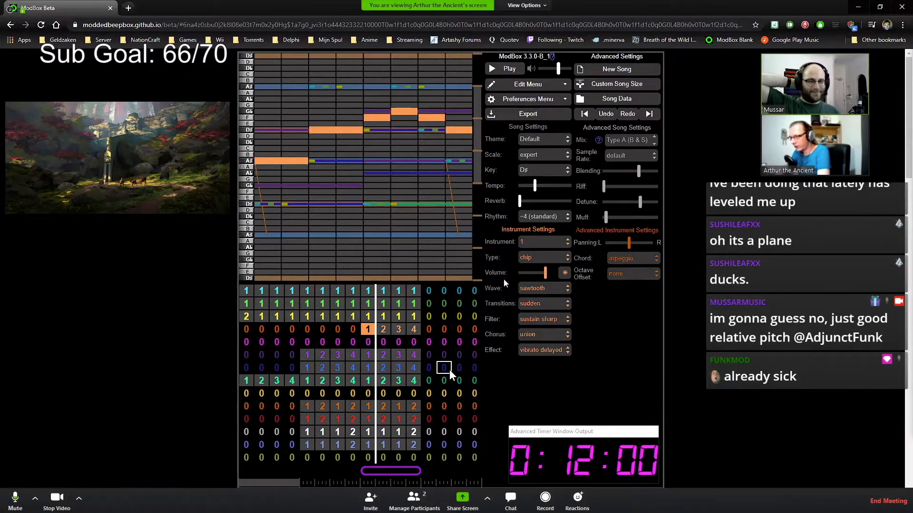
Number the pink channel's bars 9–12 as patterns 1, 2, 3 and 4
key(Down)
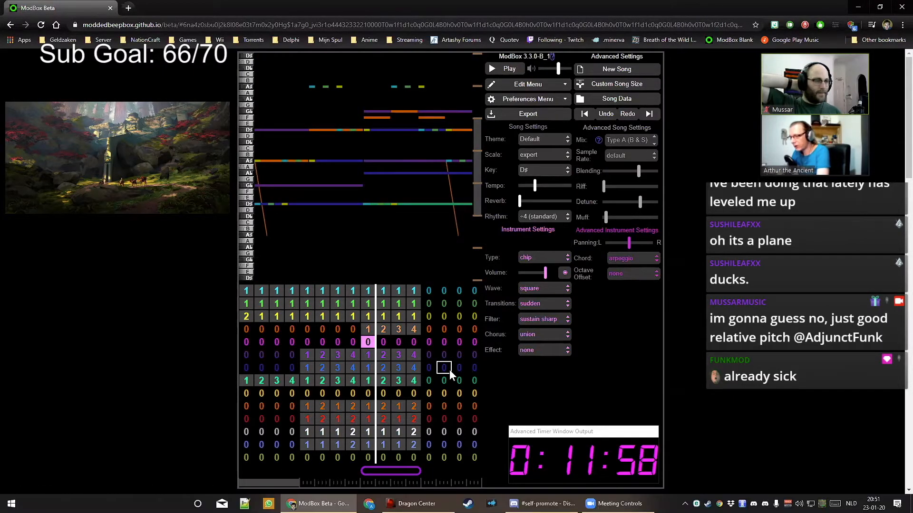
key(1)
key(Right)
key(2)
key(Right)
key(3)
key(Right)
key(4)
key(Left)
key(Left)
key(Left)
Copy the lead's notes from each of bars 9–12 into the pink channel's matching patterns
key(Up)
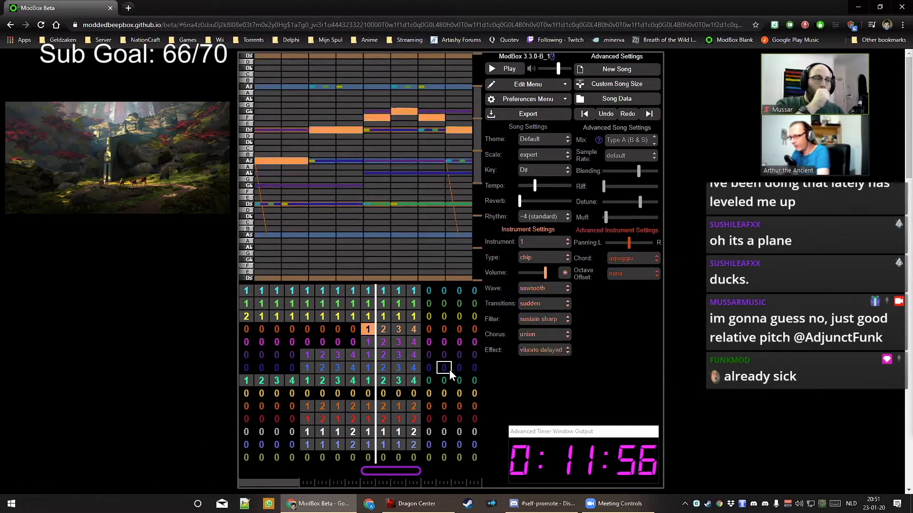
key(c)
key(Down)
key(v)
key(Up)
key(Right)
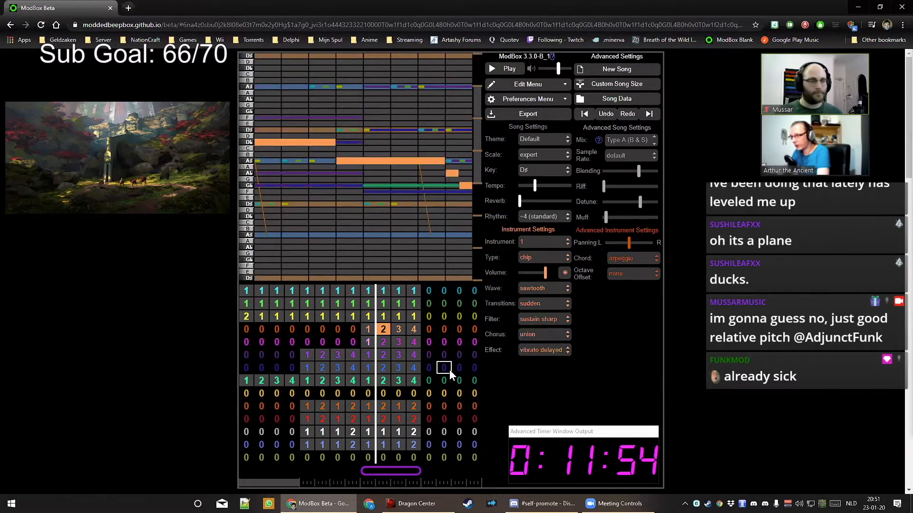
key(c)
key(Down)
key(v)
key(Right)
key(Up)
key(c)
key(Down)
key(v)
key(Right)
key(Up)
click(15, 503)
key(Down)
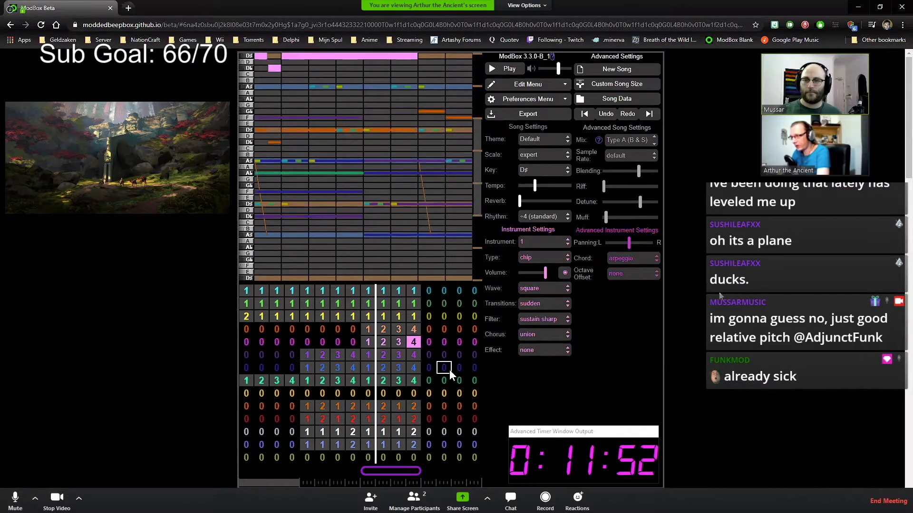
key(Left)
key(Left)
key(Left)
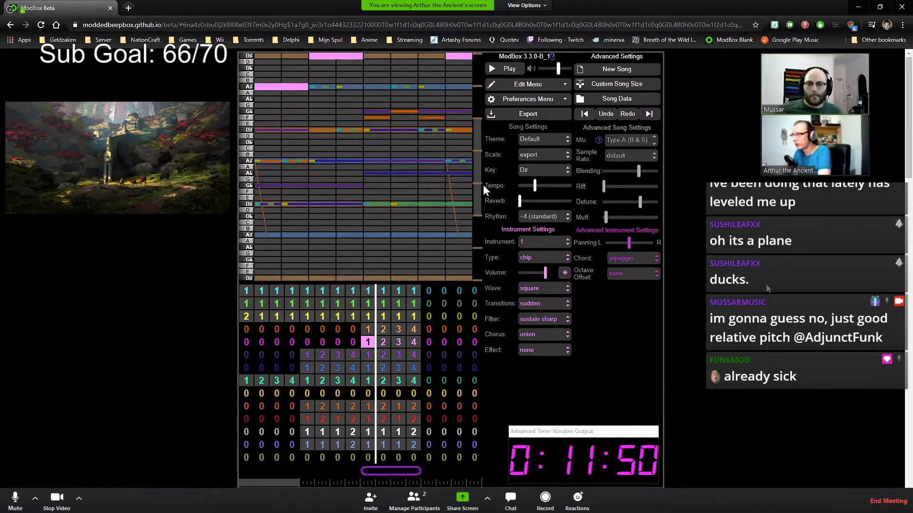
Set the pink channel's instrument to a sawtooth wave, strum effect and dirty chorus
click(476, 146)
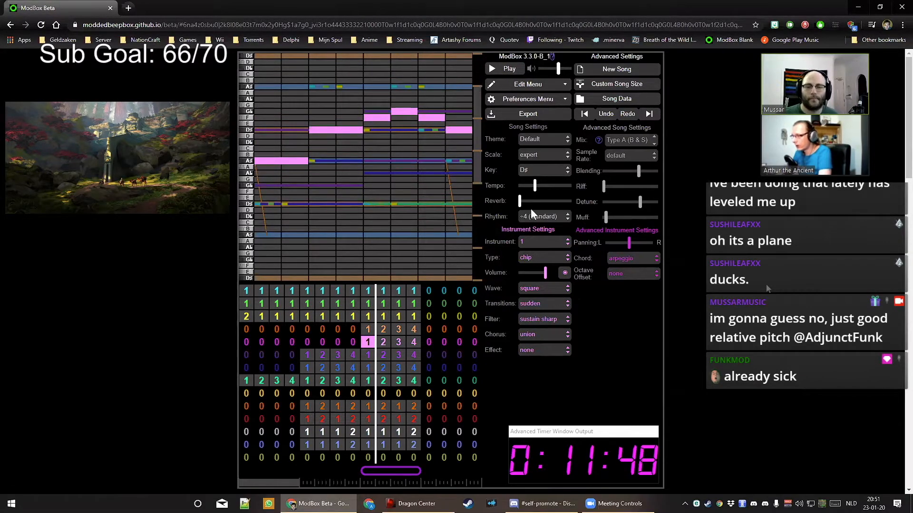
click(551, 289)
click(546, 328)
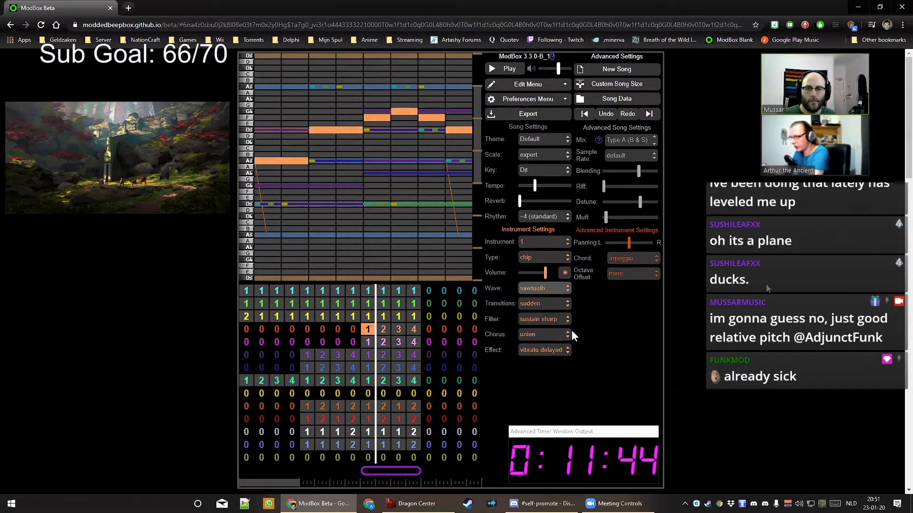
click(554, 352)
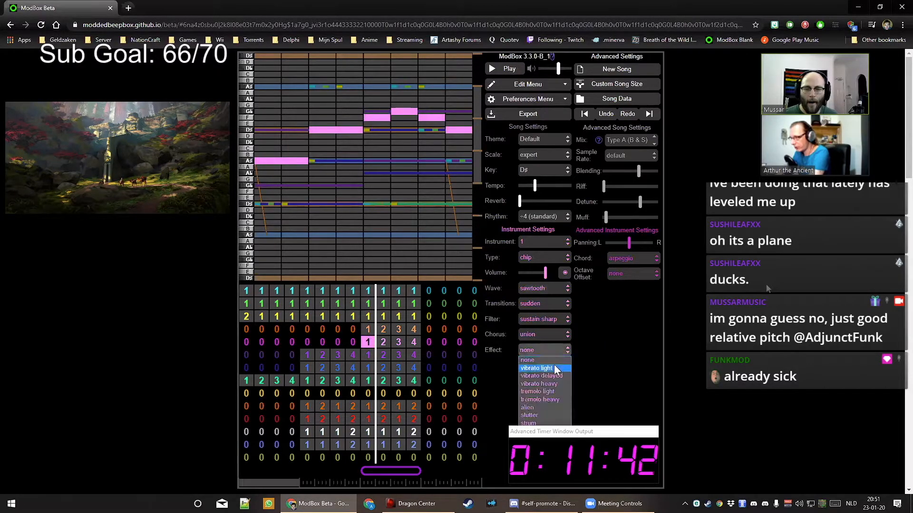
click(535, 423)
click(540, 335)
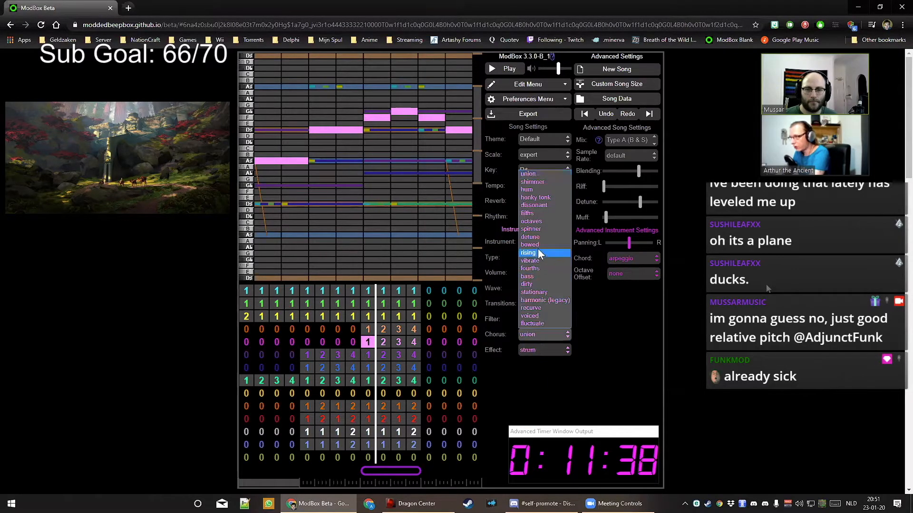
click(527, 284)
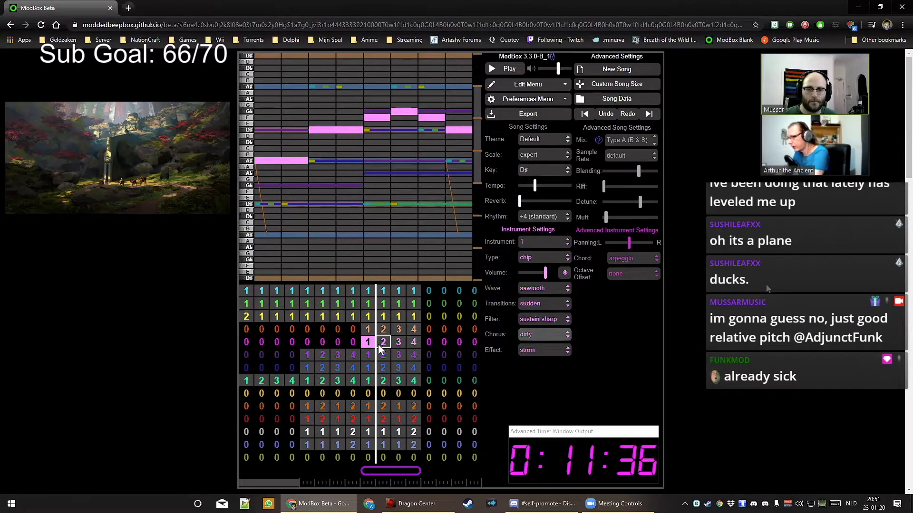
click(417, 342)
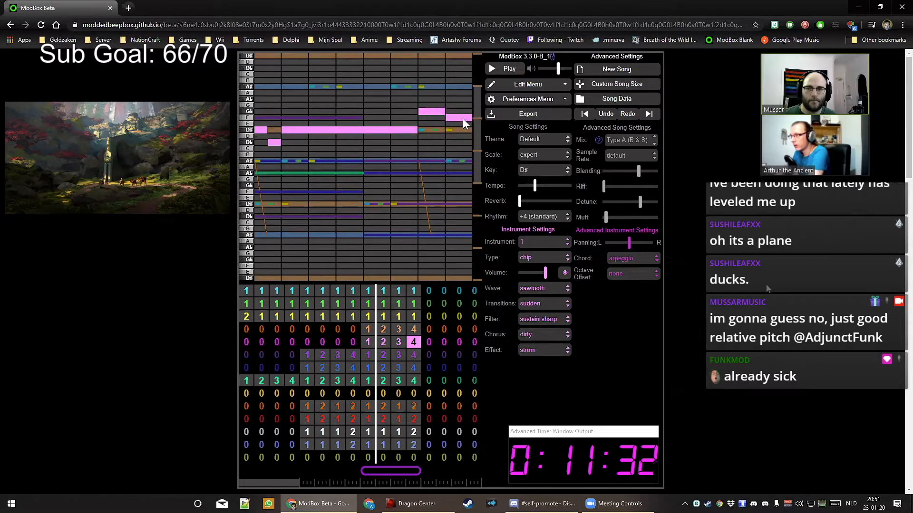
In pink pattern 4, swap the end G♭ for a longer D♯ and add a D♭ near the start
drag(460, 112, 439, 129)
click(438, 113)
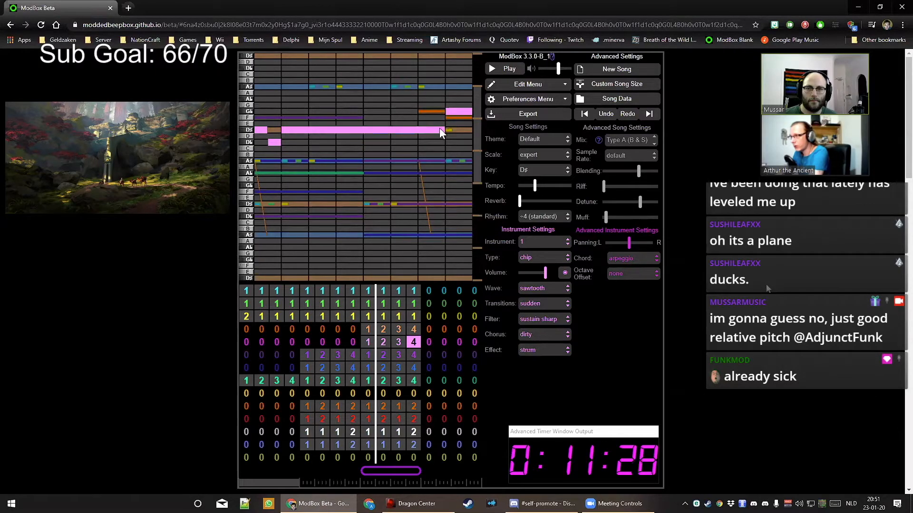
click(304, 141)
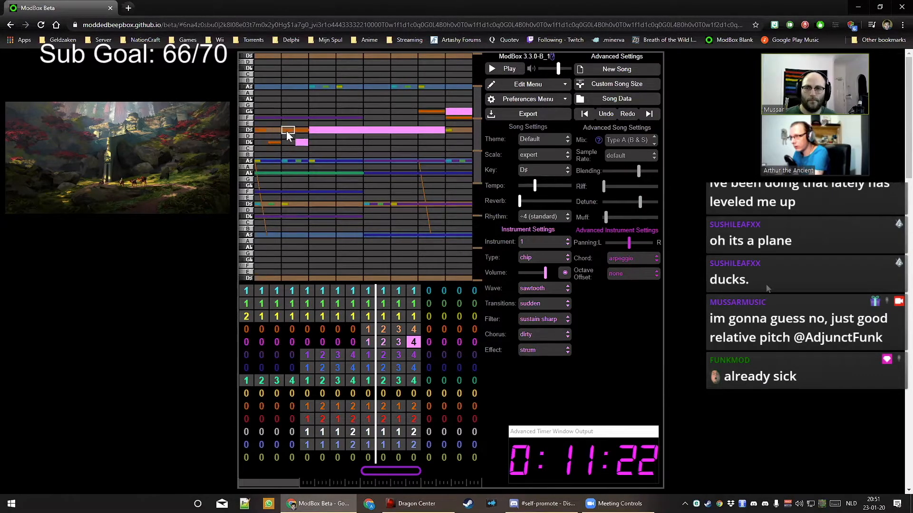
In pattern 3, remove the final D♭ and lengthen the A♭, D♭, F and G♭ cascade notes
click(400, 343)
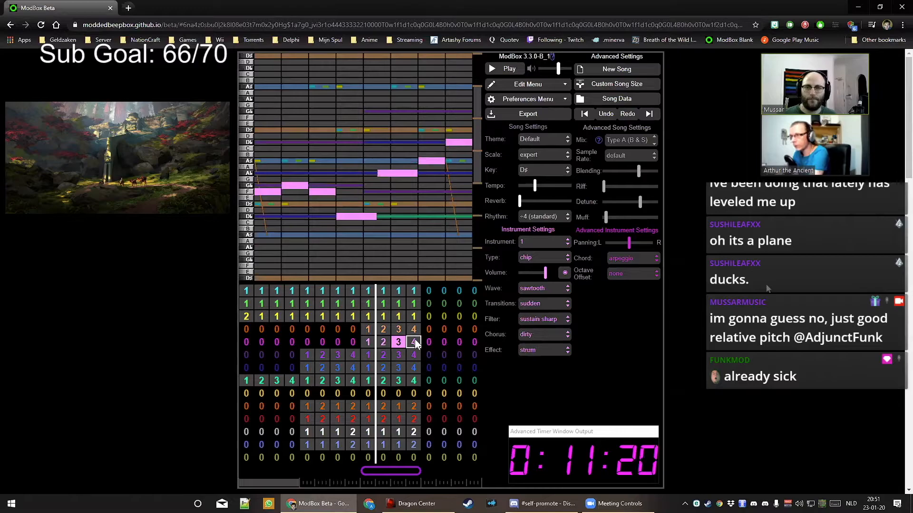
click(415, 339)
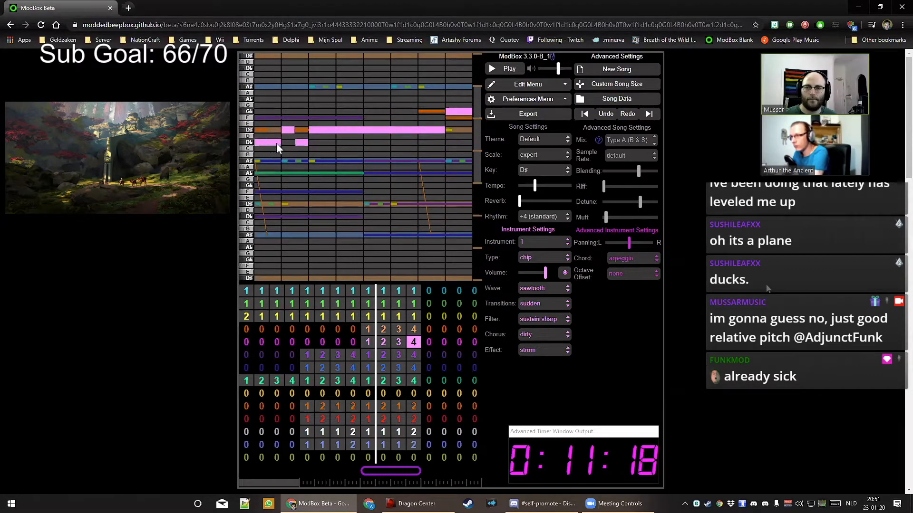
click(400, 341)
click(460, 142)
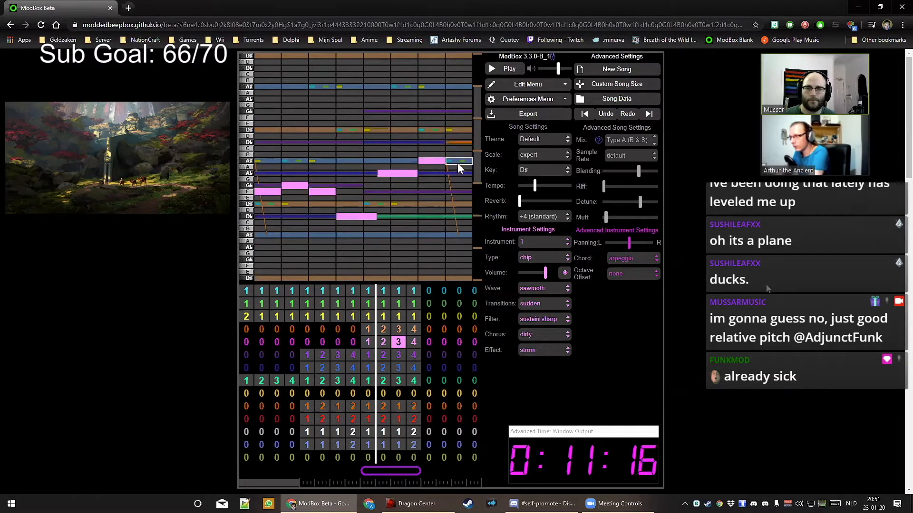
drag(418, 176, 438, 173)
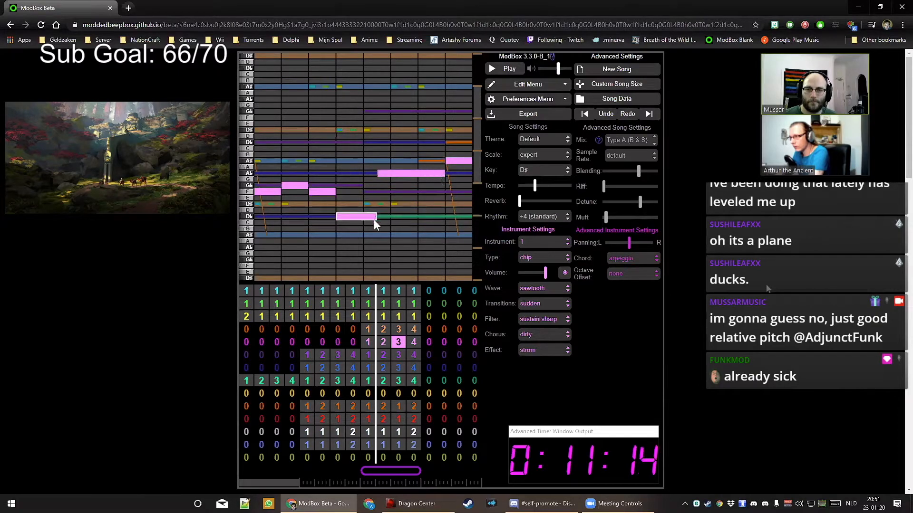
drag(373, 219, 404, 219)
drag(332, 194, 360, 193)
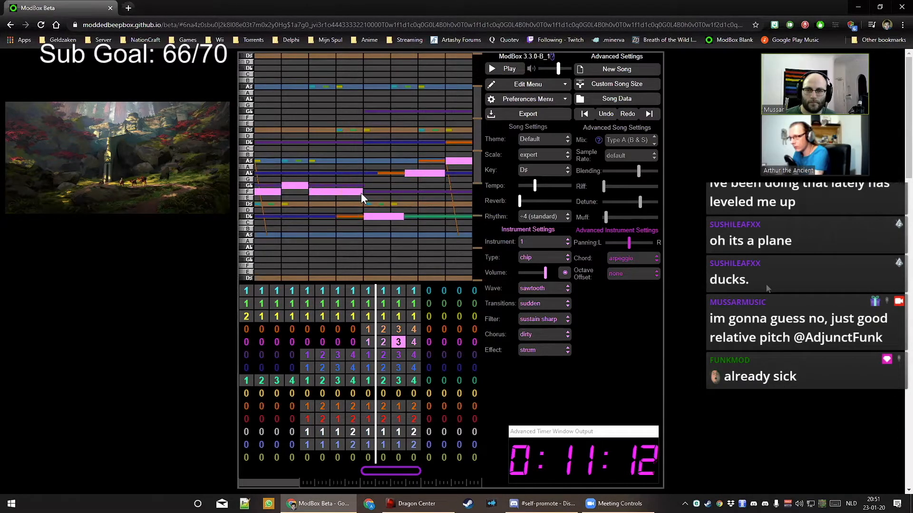
mouse_move(305, 185)
mouse_down()
mouse_move(330, 185)
mouse_move(295, 192)
mouse_up()
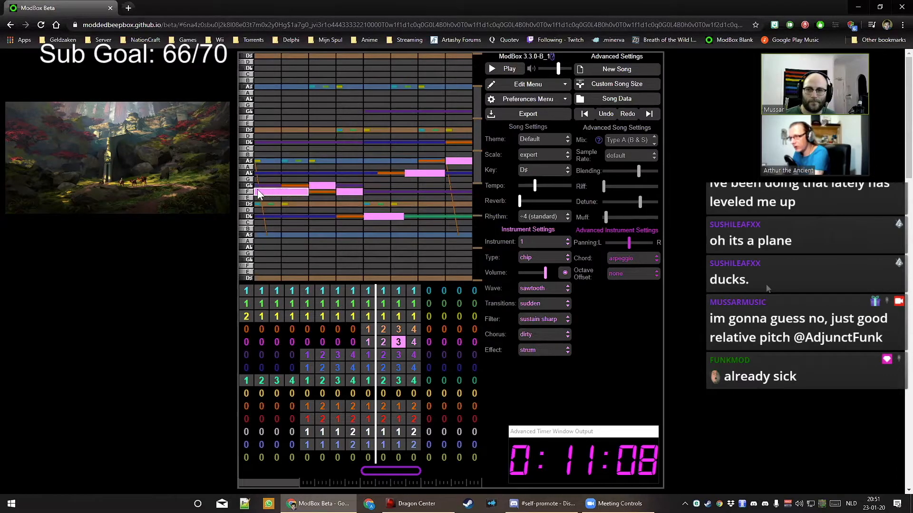
Shorten pattern 3's opening A♭ and add a short G♭ after it
click(383, 342)
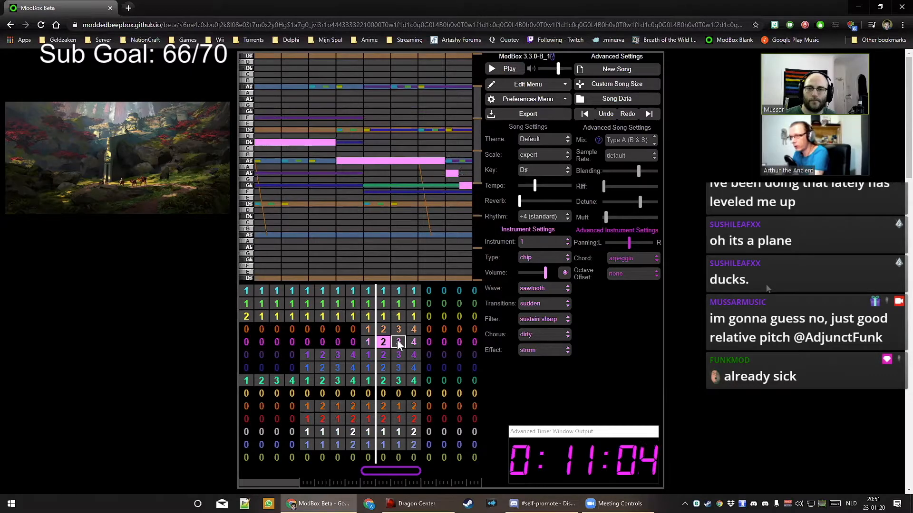
click(398, 342)
drag(264, 175, 259, 175)
click(269, 186)
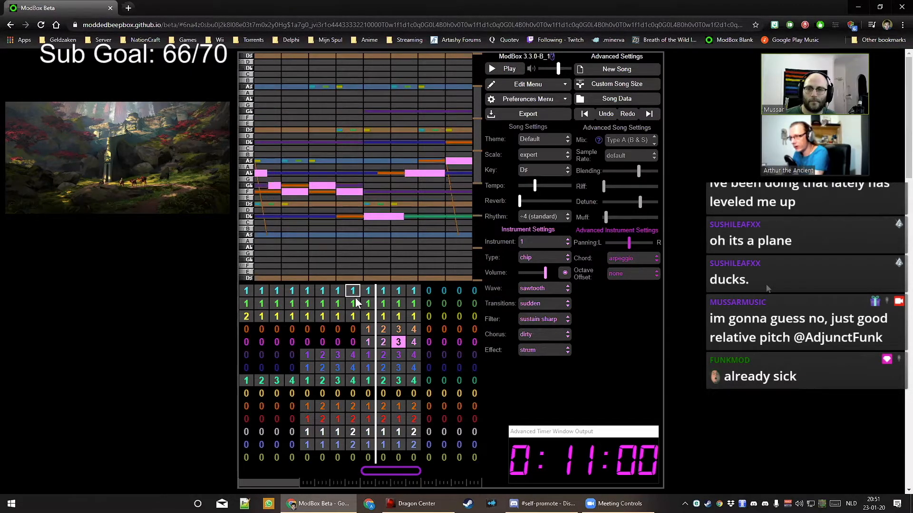
In pattern 2, extend the A♯ to the pattern end and lengthen the D♭ slightly
click(382, 343)
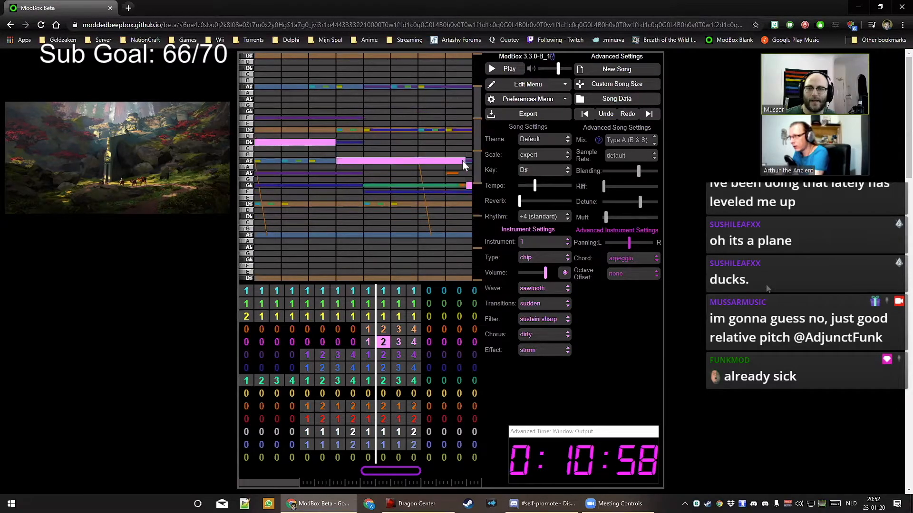
drag(461, 161, 469, 160)
drag(332, 144, 344, 144)
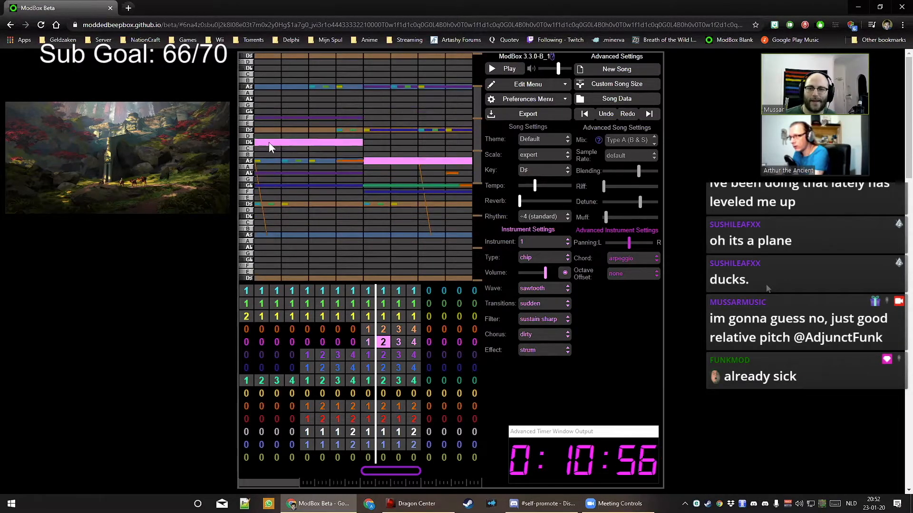
In pattern 1, add a final E, move the G♭ to F, and reshape the D♯ and A♯ notes
click(369, 339)
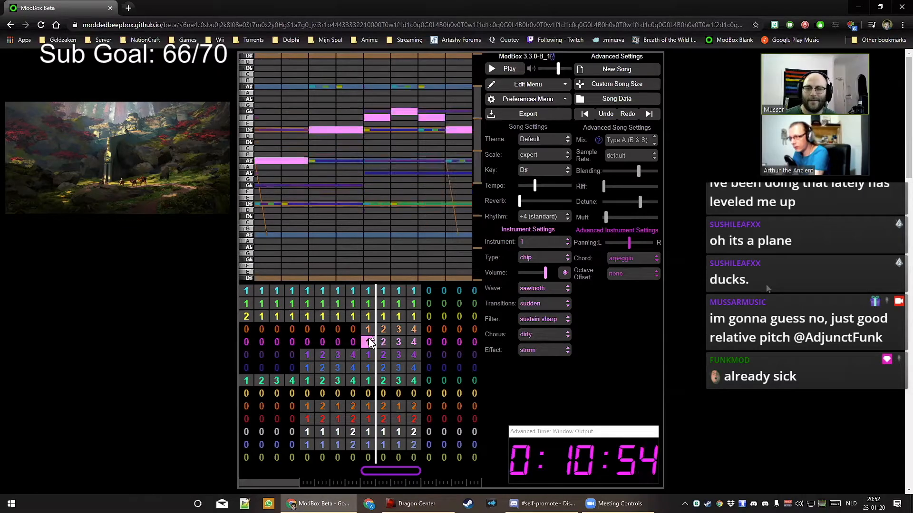
click(386, 340)
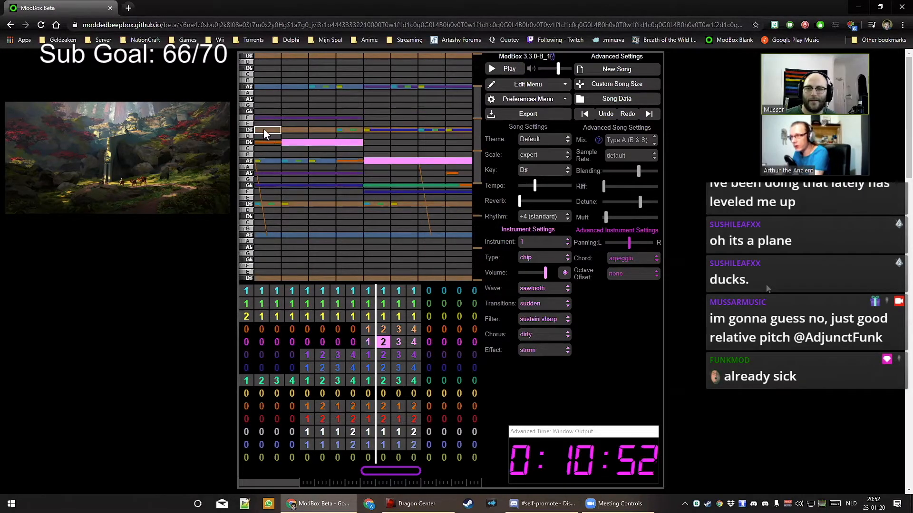
click(369, 343)
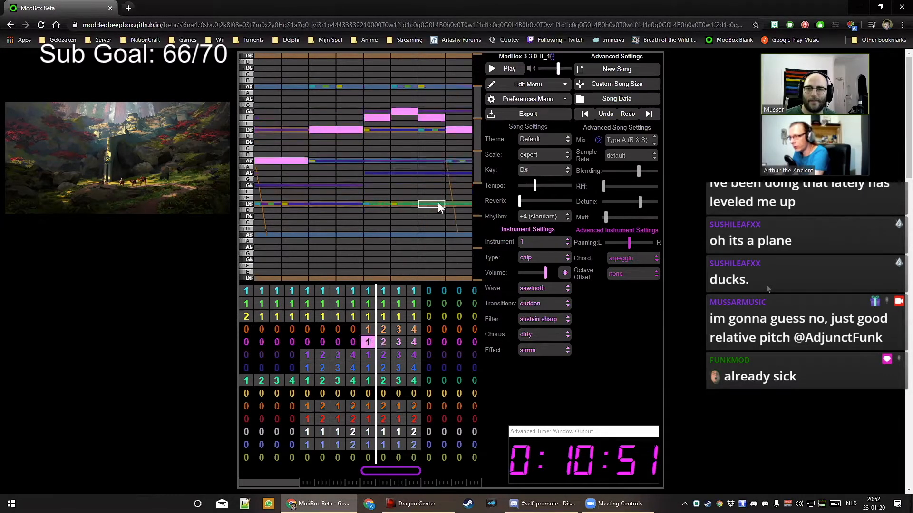
click(456, 125)
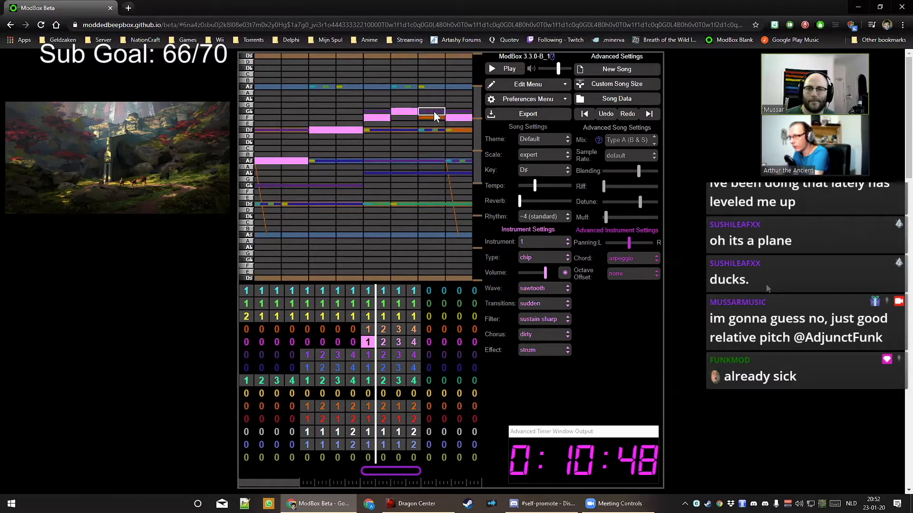
click(407, 111)
click(406, 118)
click(382, 119)
drag(360, 132, 383, 133)
drag(303, 165, 329, 161)
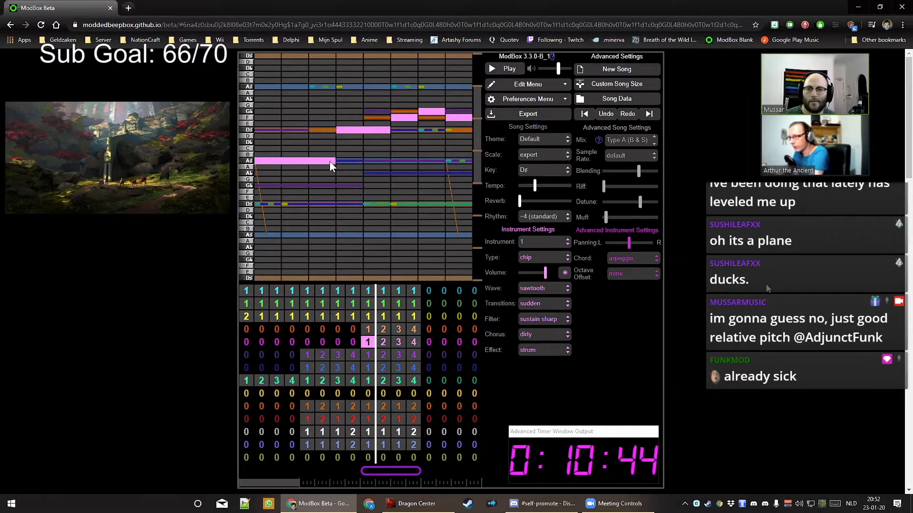
drag(260, 163, 285, 163)
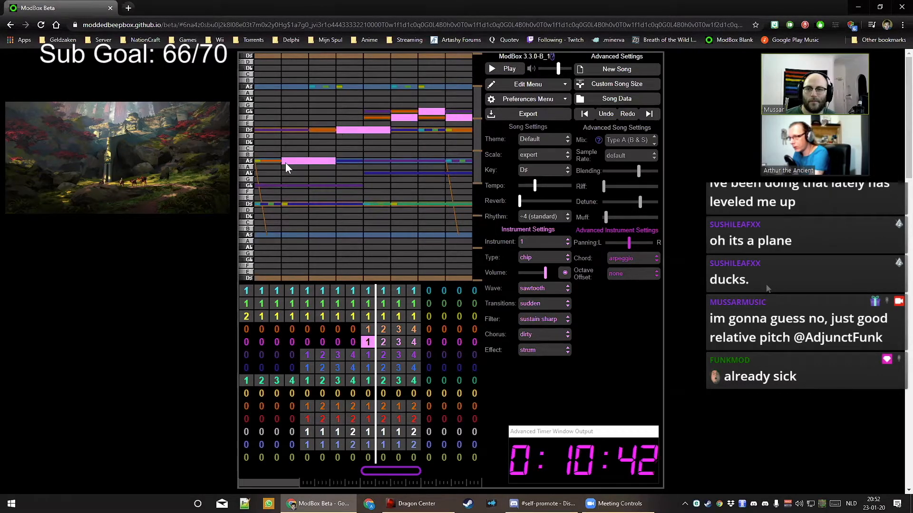
Lower the chip lead's volume slightly and switch its filter to sustain medium during playback
key([)
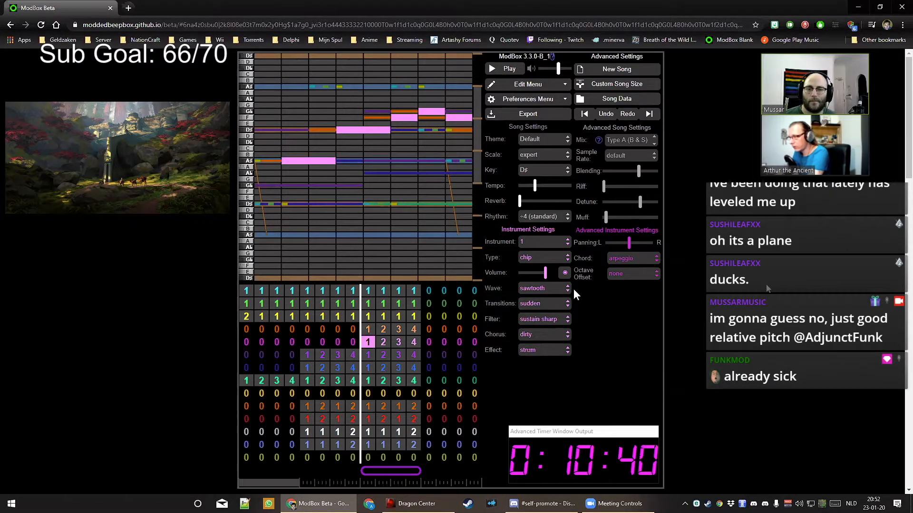
drag(544, 273, 538, 273)
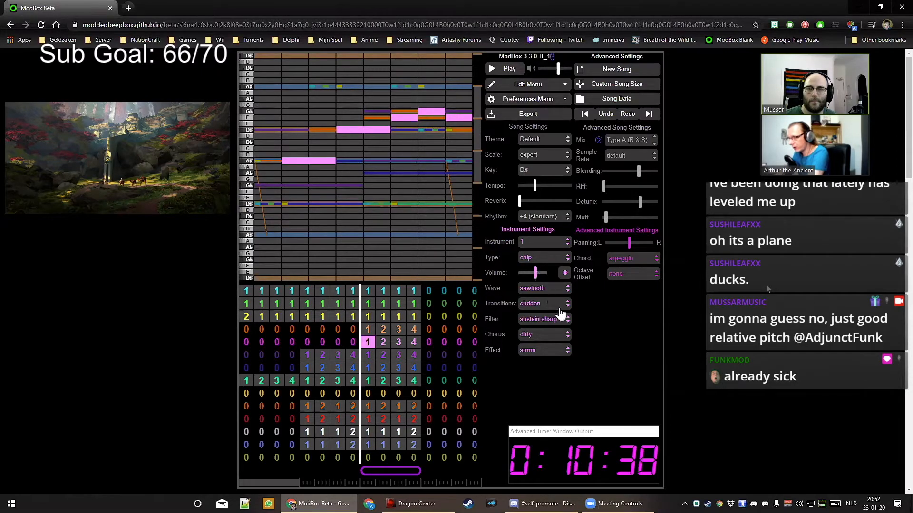
key(space)
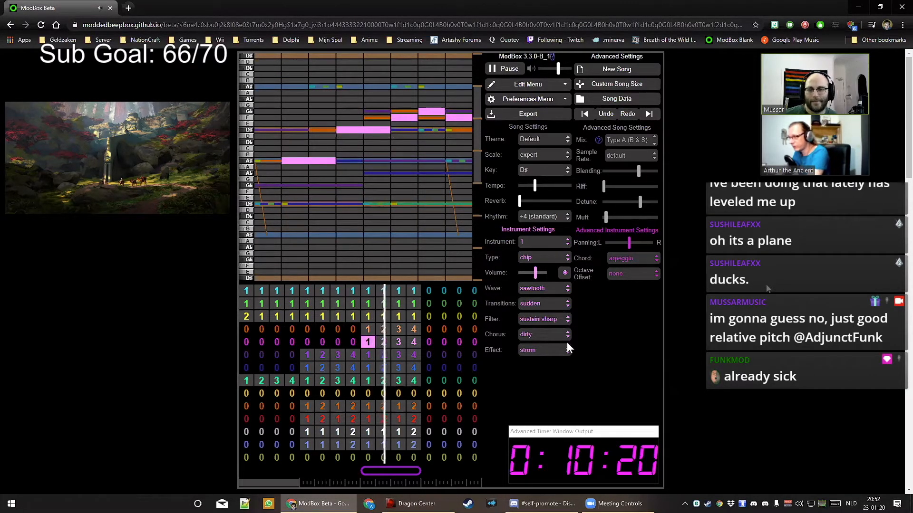
click(561, 318)
click(552, 347)
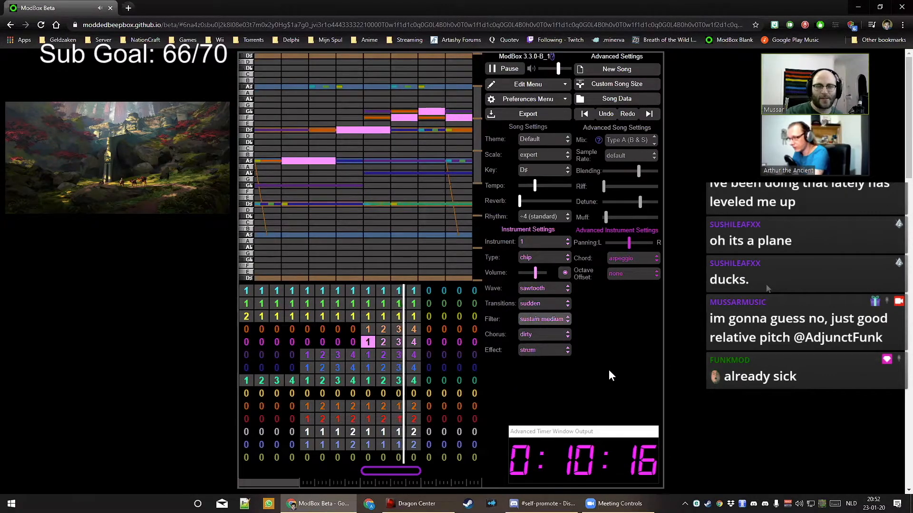
click(540, 278)
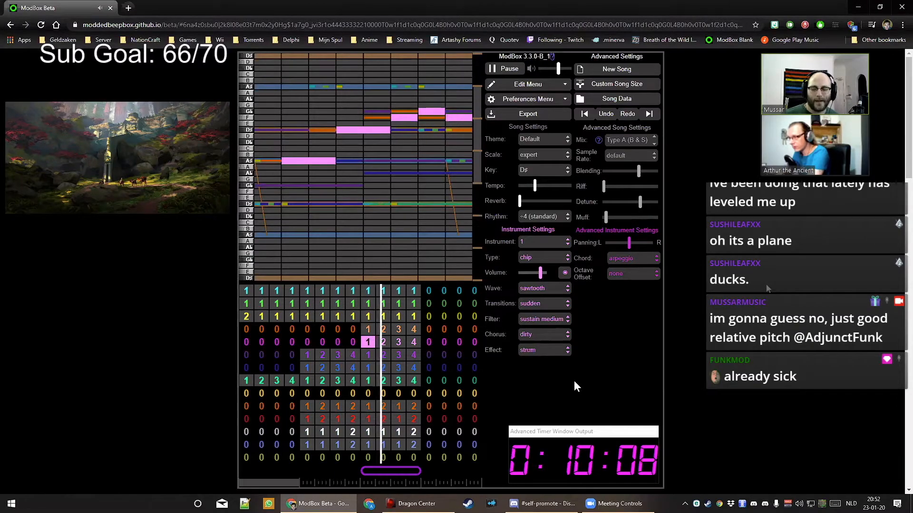
Stop playback and open channel 1's empty pattern at bar 12
key(space)
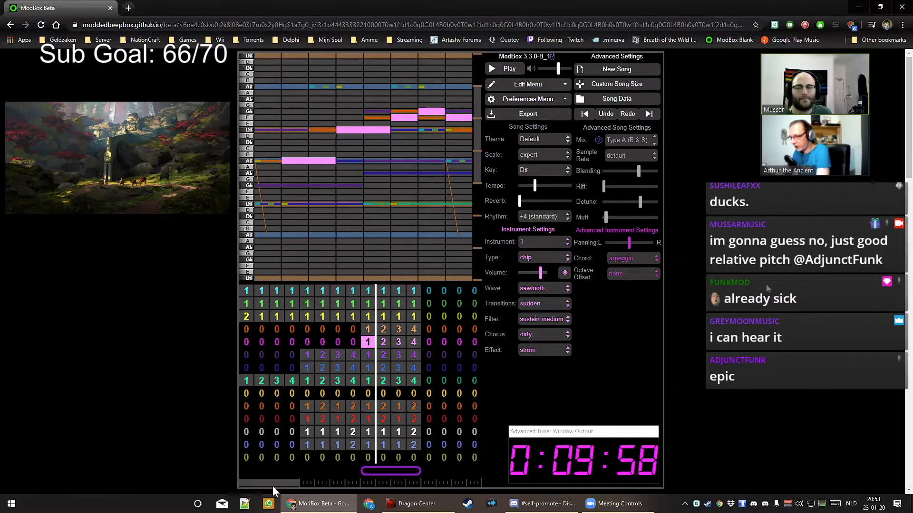
drag(273, 487, 276, 486)
click(411, 291)
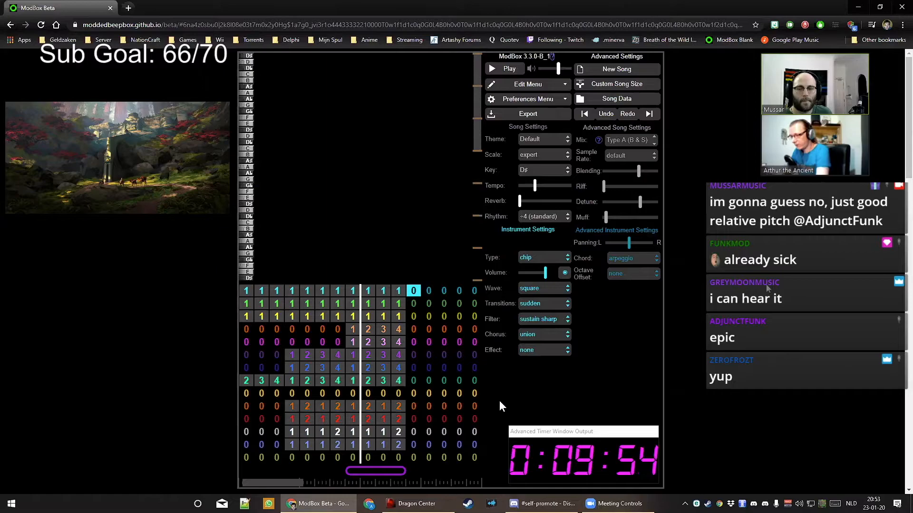
Set the lead channel's empty final bars to pattern 2 and open it
key(Left)
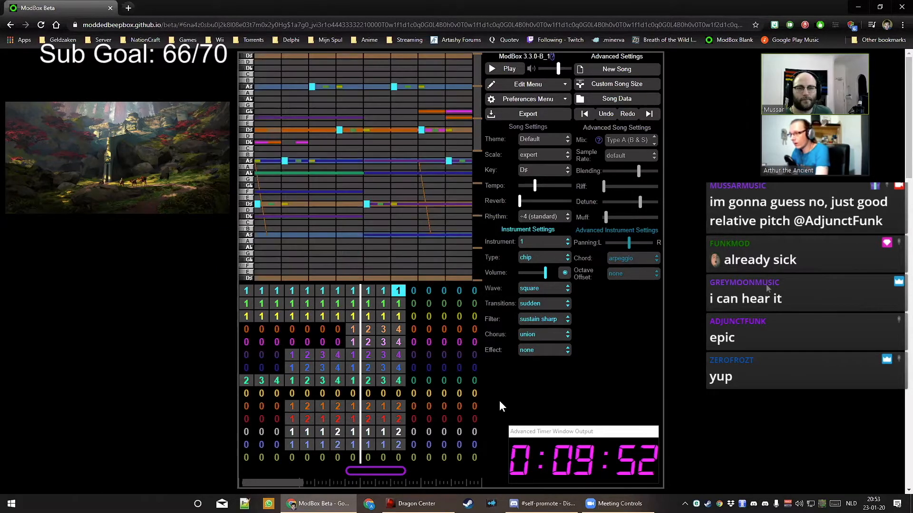
key(Right)
key(2)
key(Right)
key(2)
key(Right)
key(2)
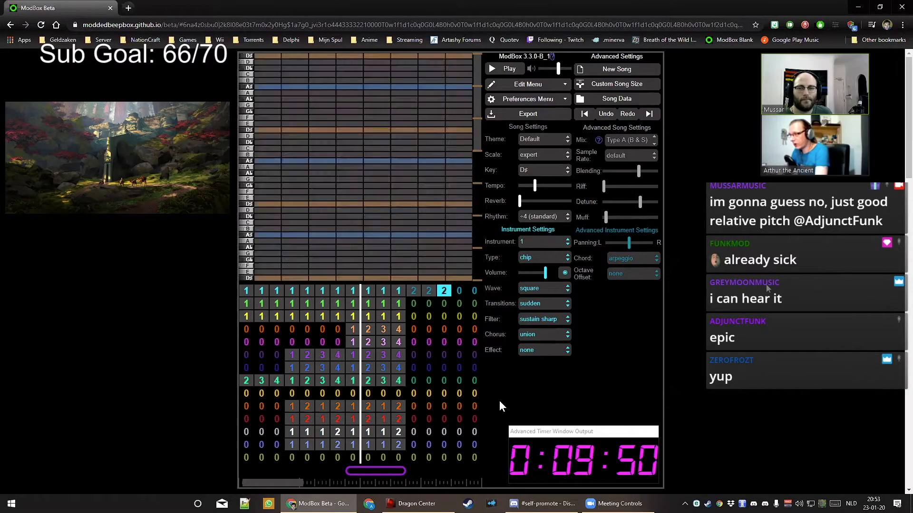
key(Right)
key(2)
key(Left)
key(Left)
key(Left)
key(Left)
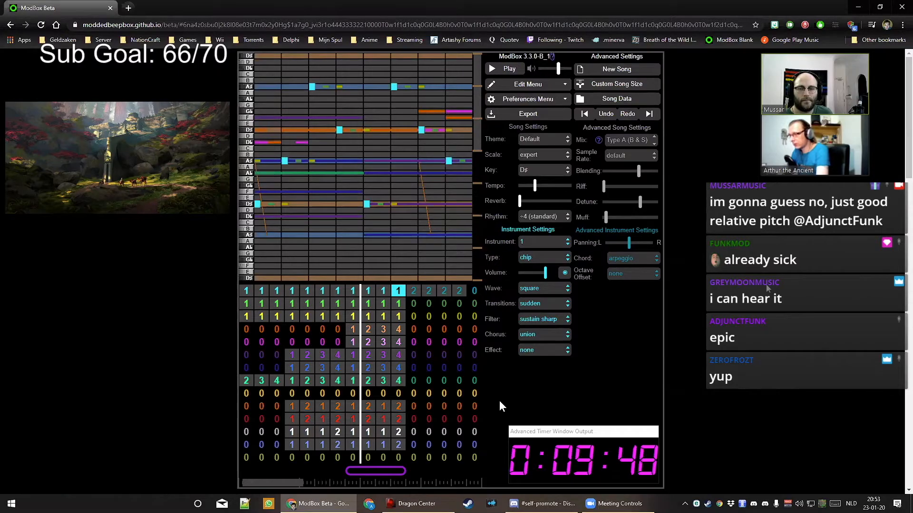
key(Right)
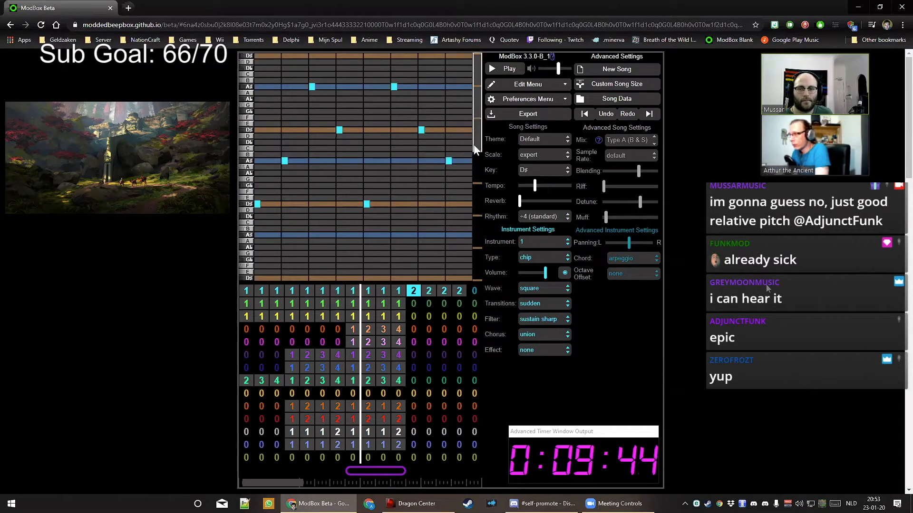
Write short staccato notes into the lead's pattern 2: D#, a lower D#, another D#, and A#
drag(473, 144, 479, 162)
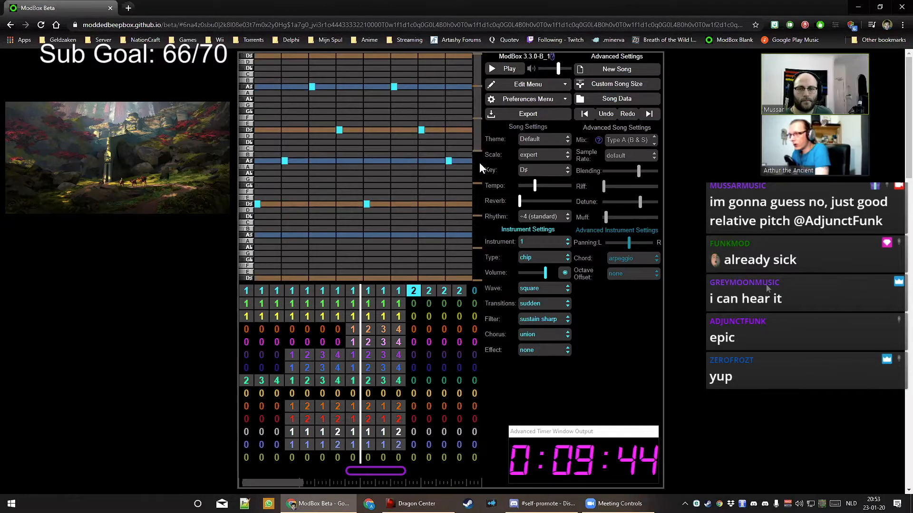
click(271, 205)
click(265, 228)
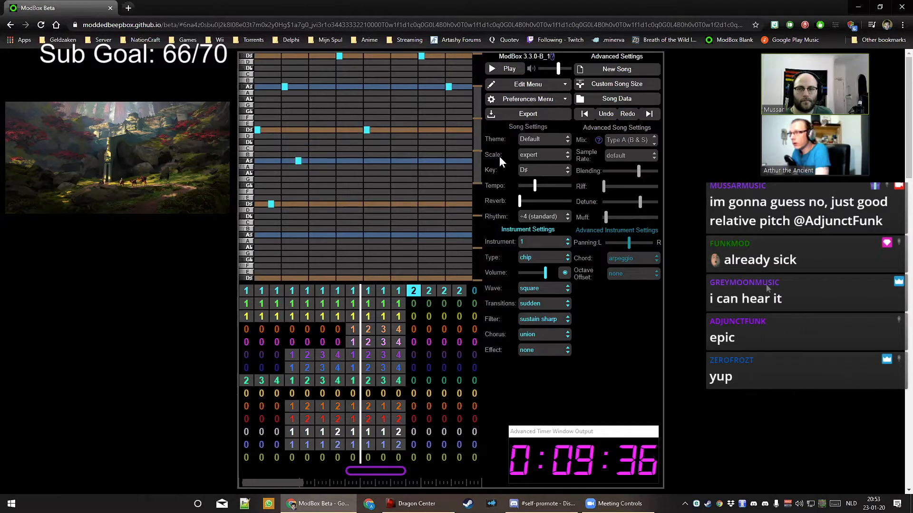
click(468, 142)
click(468, 141)
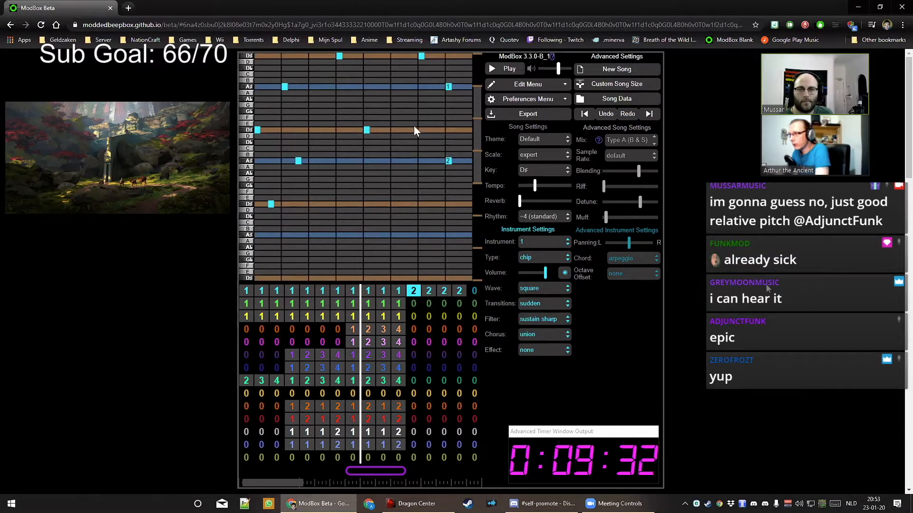
click(435, 130)
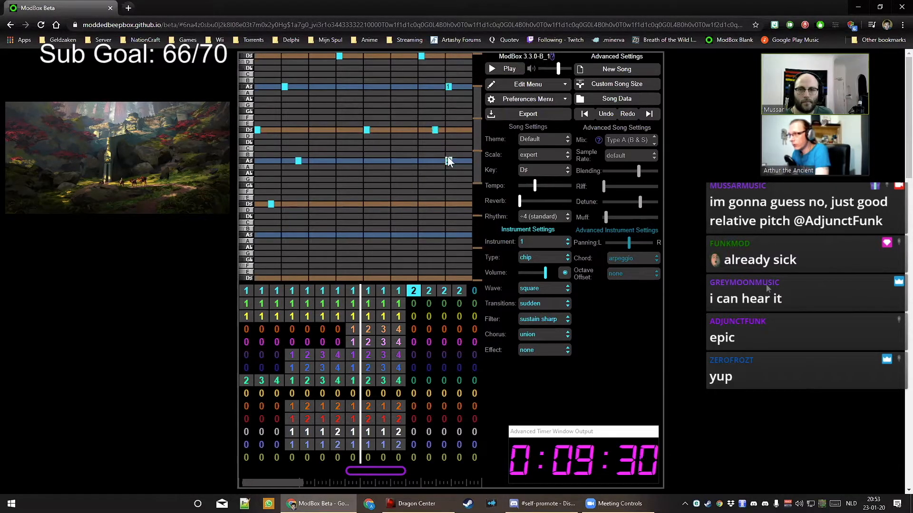
click(380, 204)
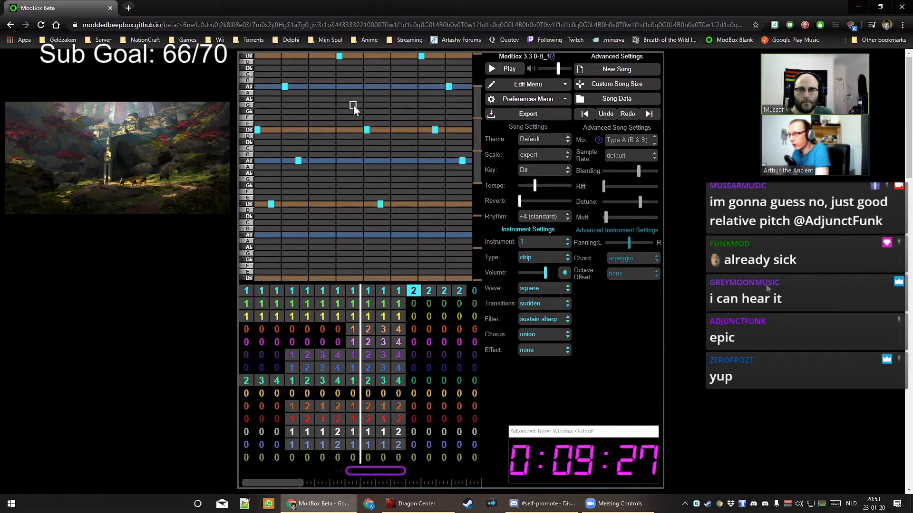
click(353, 132)
drag(477, 162, 476, 142)
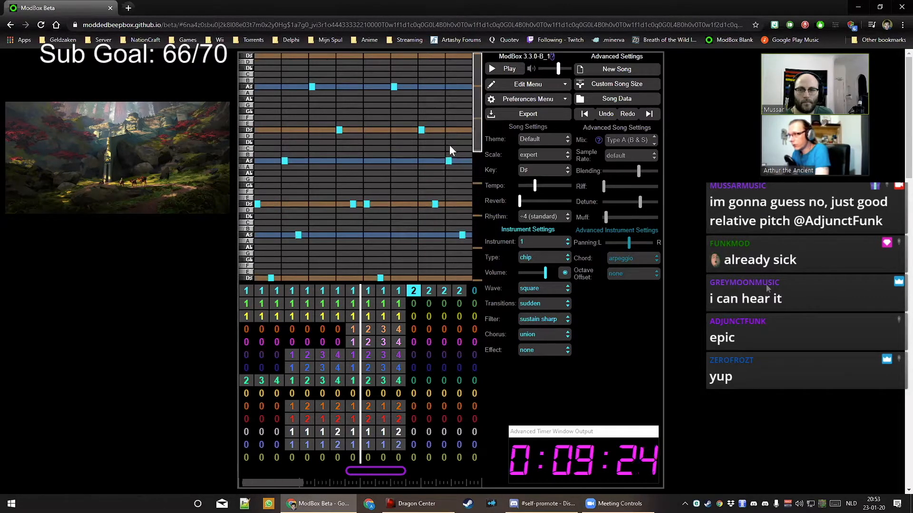
click(407, 161)
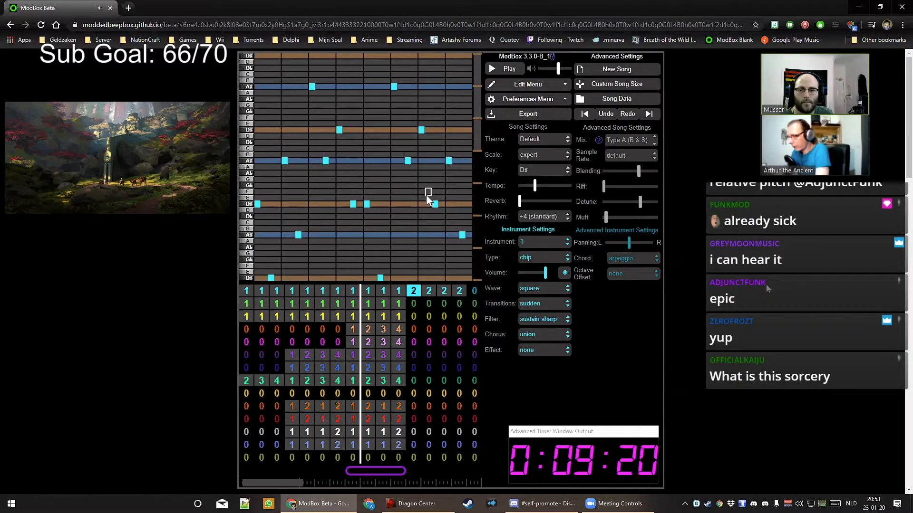
Move the playback loop onto the new bars and play them back
click(438, 472)
key(space)
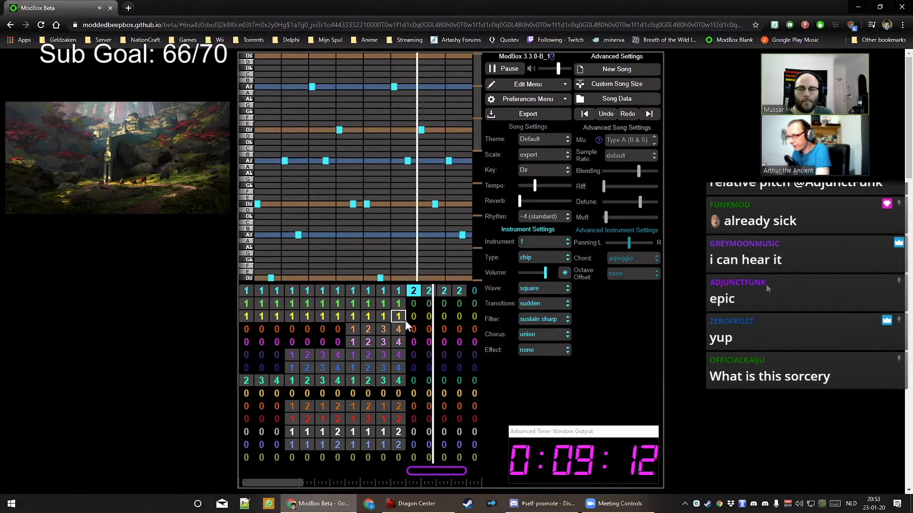
key(space)
Set the green channel's bar 12 to pattern 2 and add A#, low D# and late D# notes
click(399, 305)
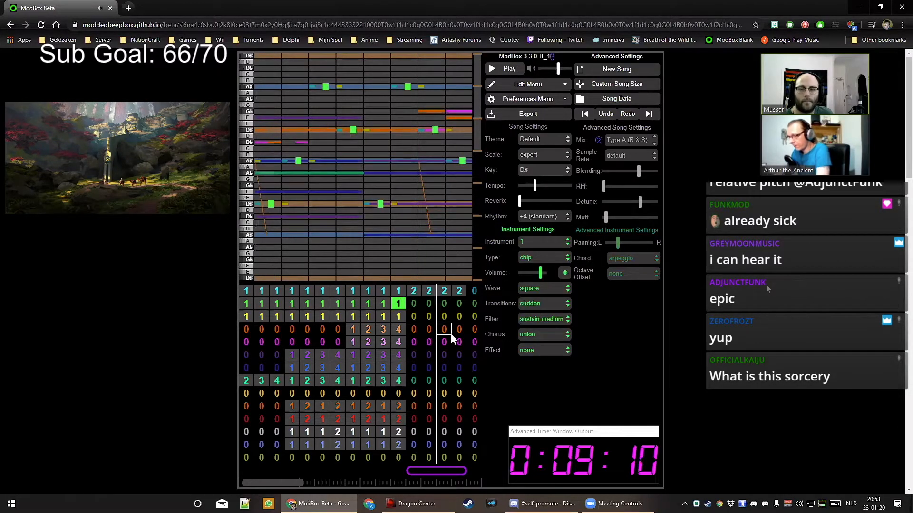
key(Right)
key(2)
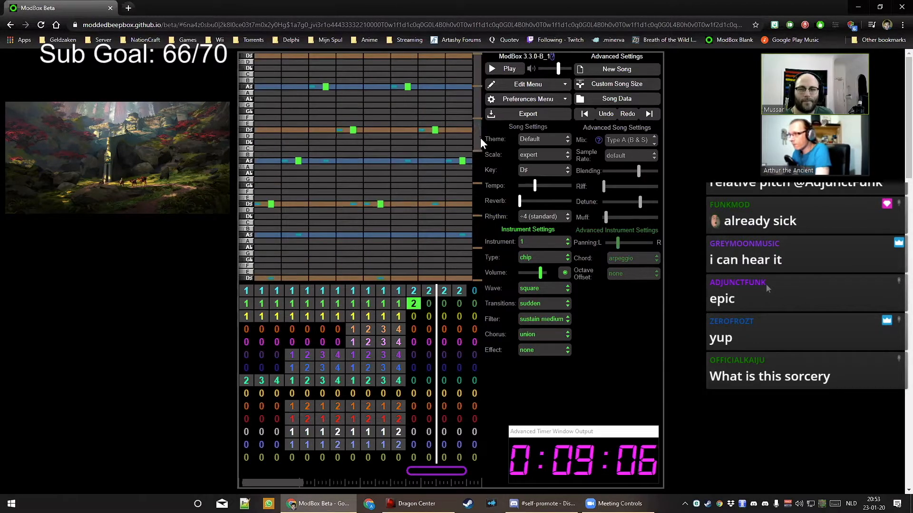
click(481, 150)
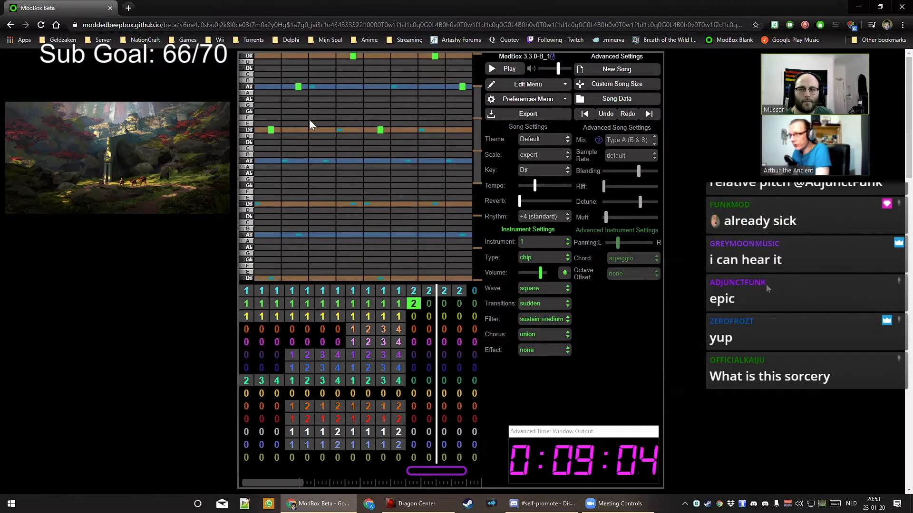
drag(287, 131, 286, 204)
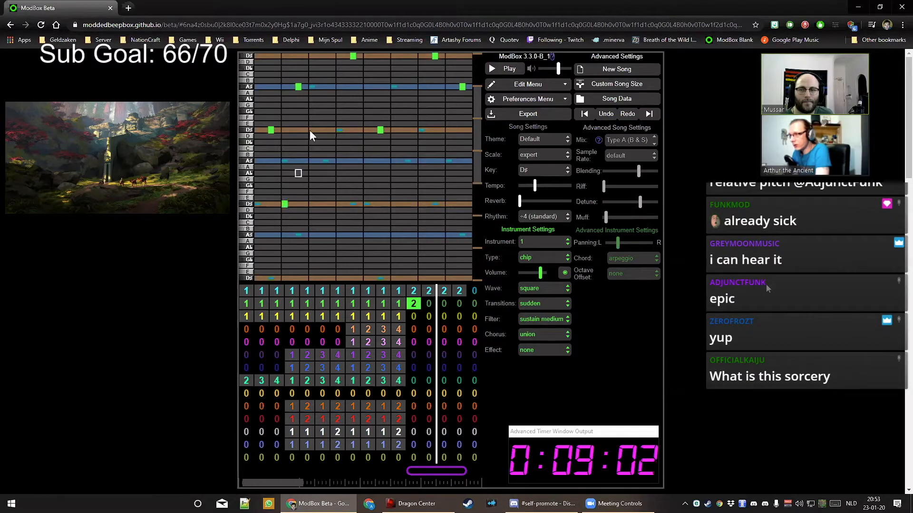
click(311, 161)
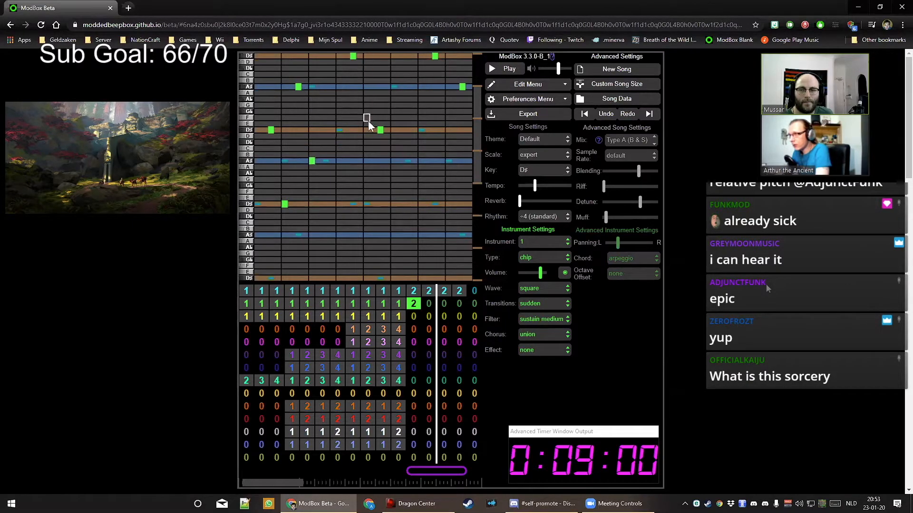
click(394, 204)
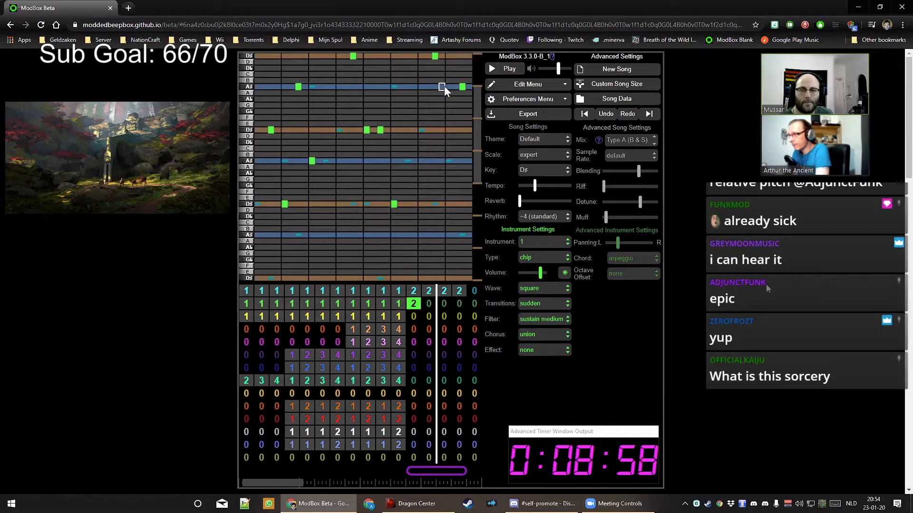
click(450, 130)
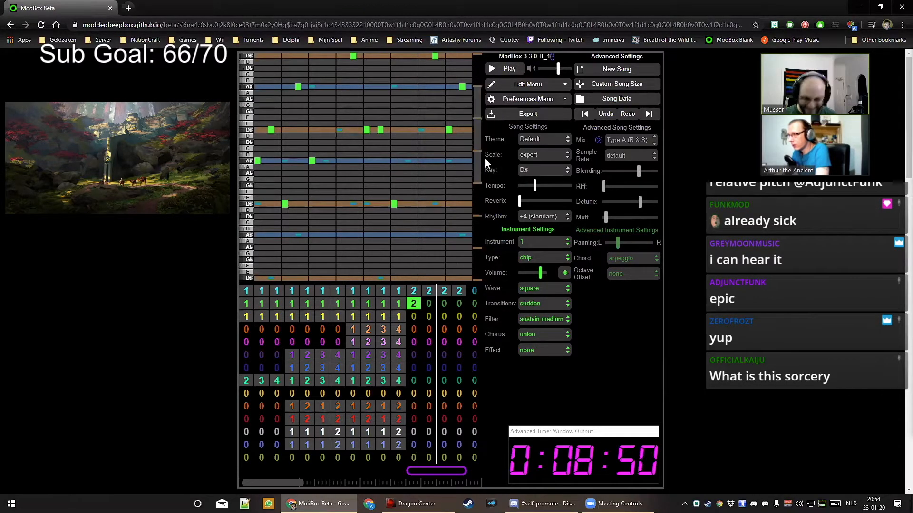
drag(484, 158, 480, 132)
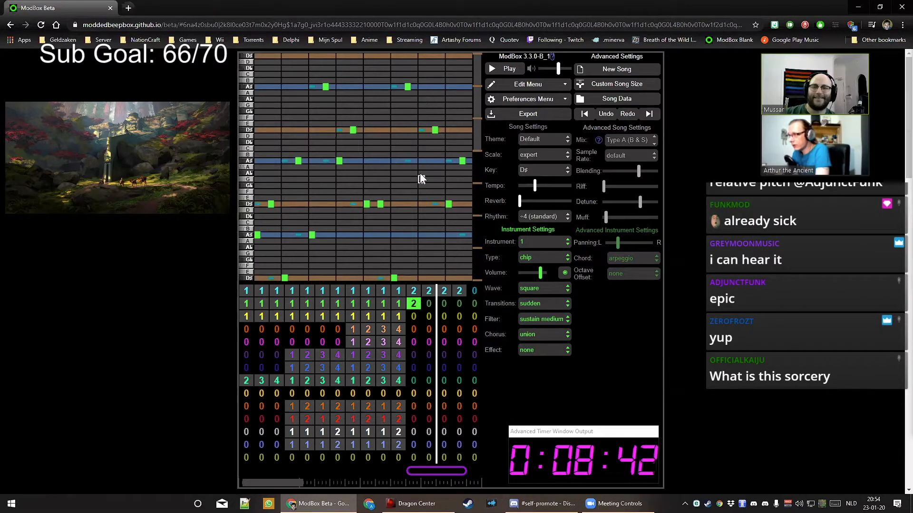
mouse_move(476, 152)
mouse_down()
mouse_move(479, 161)
mouse_move(477, 147)
mouse_up()
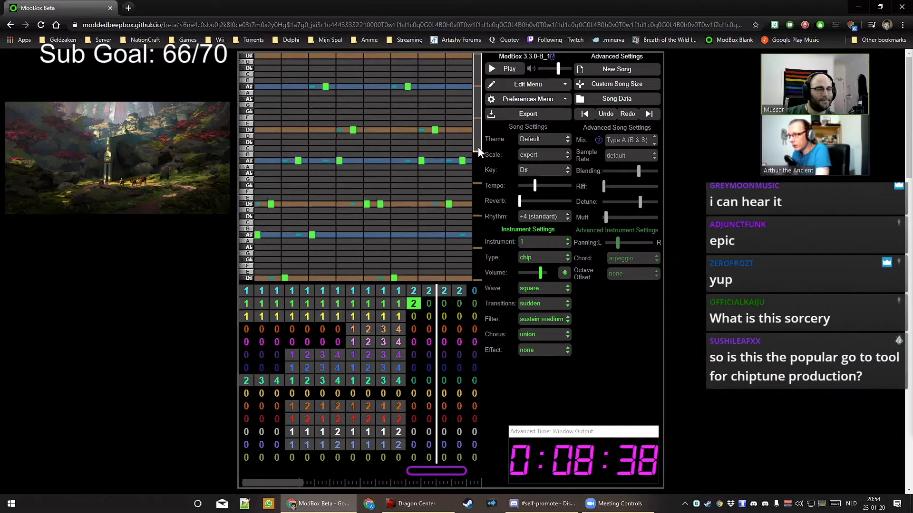
Fill green bars 13–15 with pattern 2 and move to the yellow channel's bar 12
key(Right)
key(2)
key(Right)
key(2)
key(Right)
key(2)
key(Right)
key(Left)
key(Left)
key(Left)
key(Left)
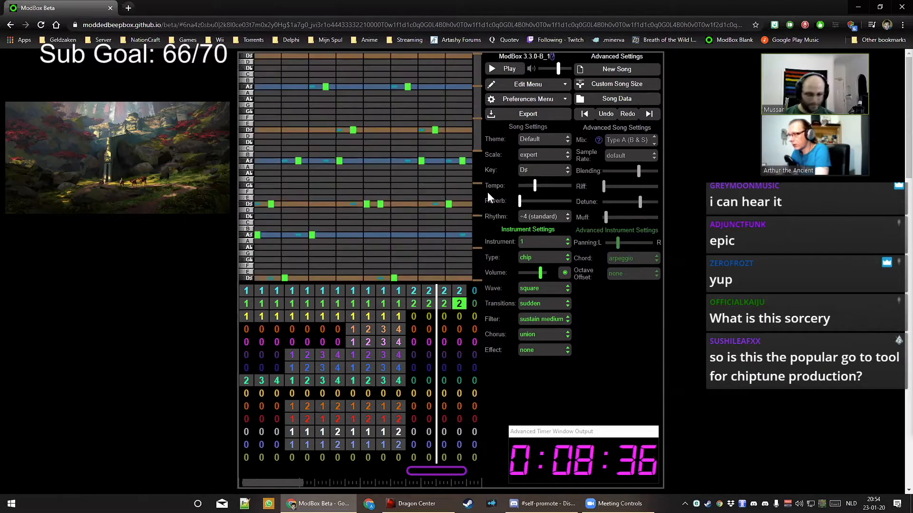
key(Down)
key(Left)
key(Right)
Put pattern 2 in the yellow channel's bars 12–15, then undo a trial A# note
key(2)
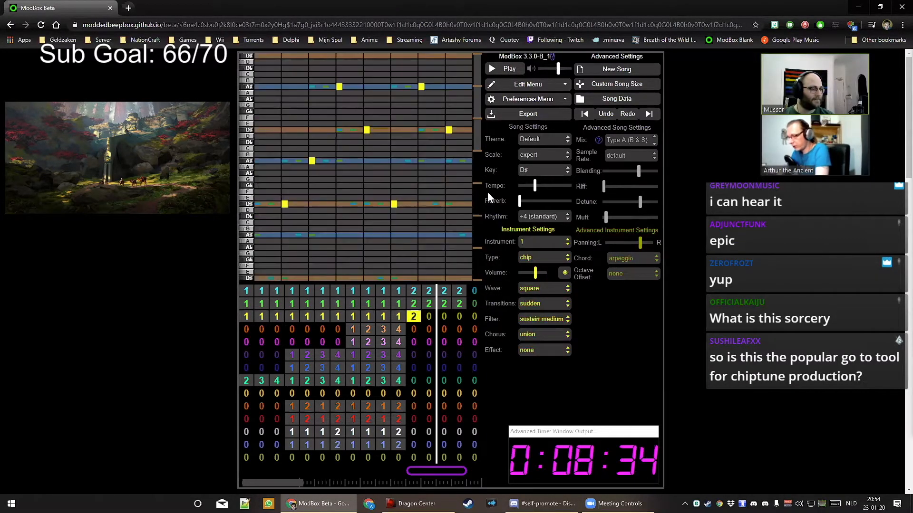
key(Right)
key(2)
key(Right)
key(2)
key(Right)
key(2)
key(Left)
key(Left)
key(Left)
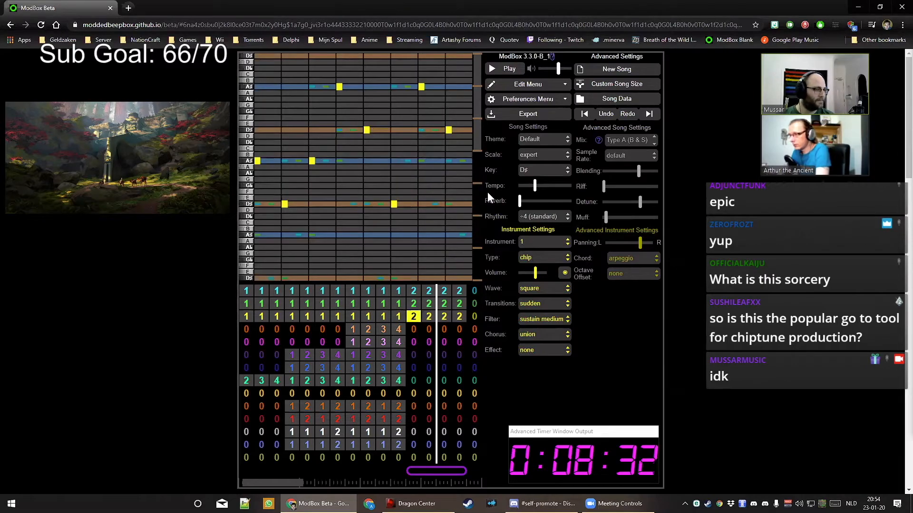
click(271, 235)
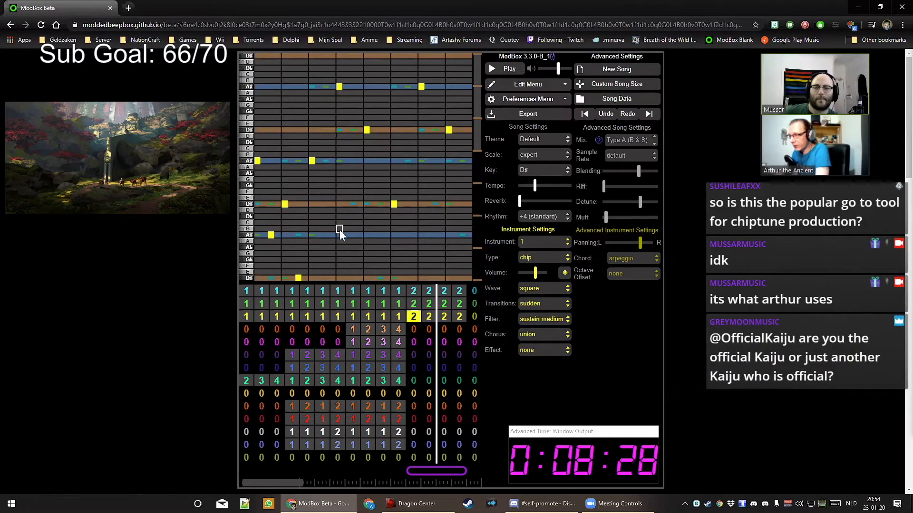
key(ctrl+z)
key(ctrl+z)
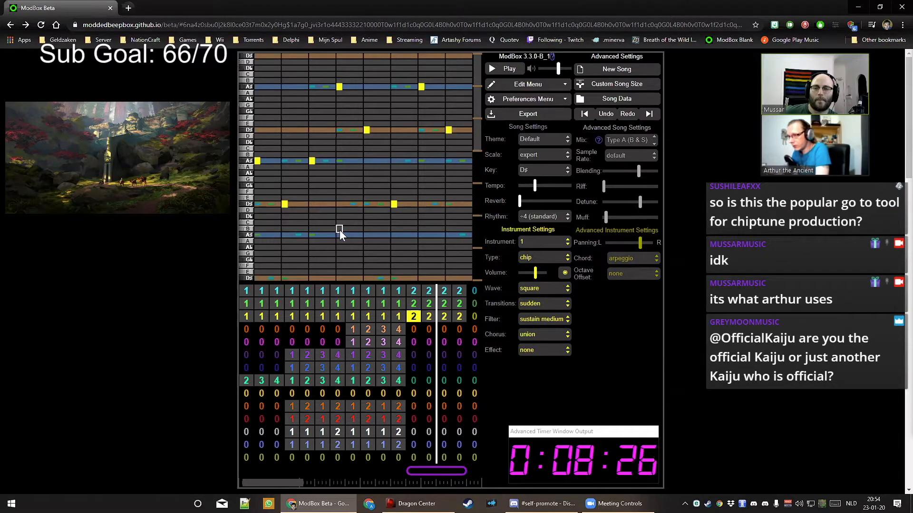
drag(274, 482, 253, 483)
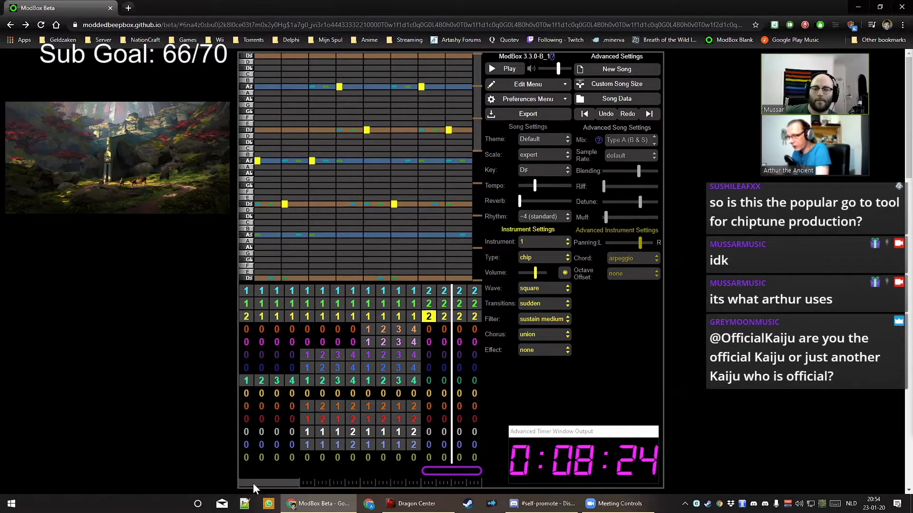
Clear the pattern-2 bar, set yellow bar 13 to pattern 3, and strip it to fewer notes
key(Right)
key(Right)
key(Right)
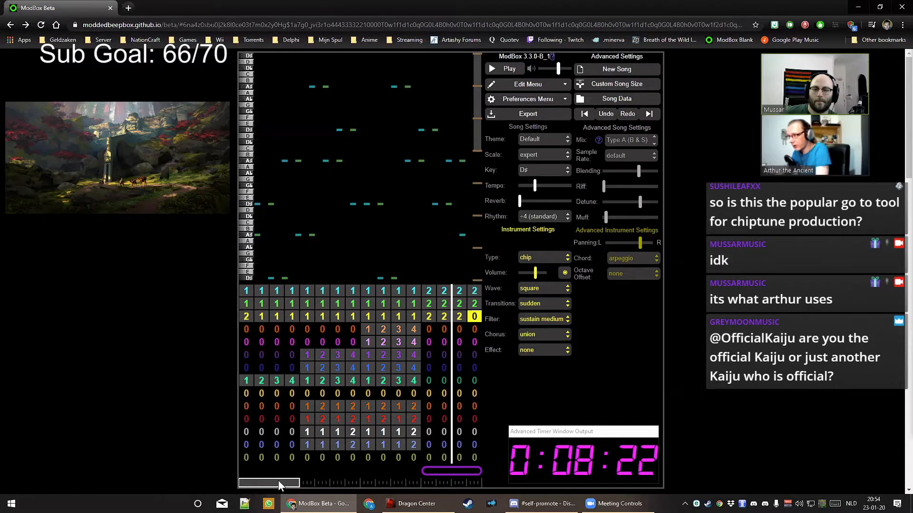
key(Left)
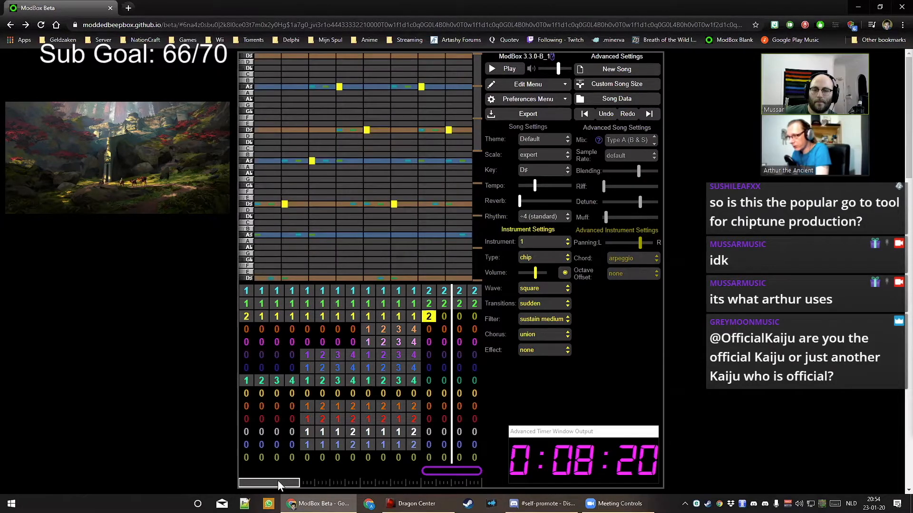
key(0)
key(3)
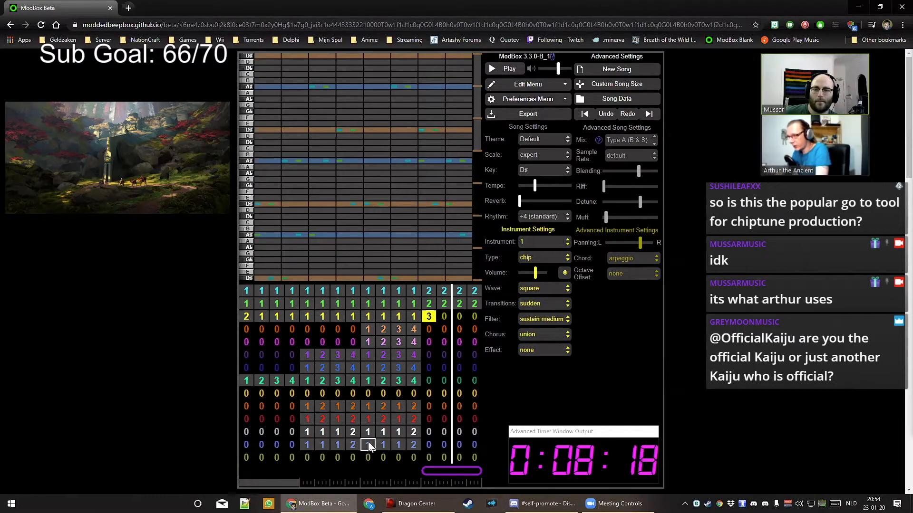
key(Up)
key(Down)
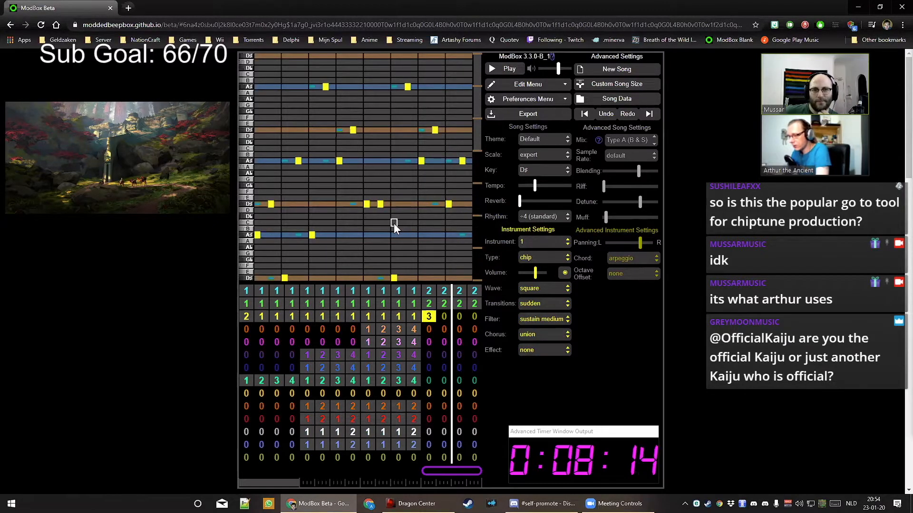
key(Left)
key(c)
key(Right)
key(v)
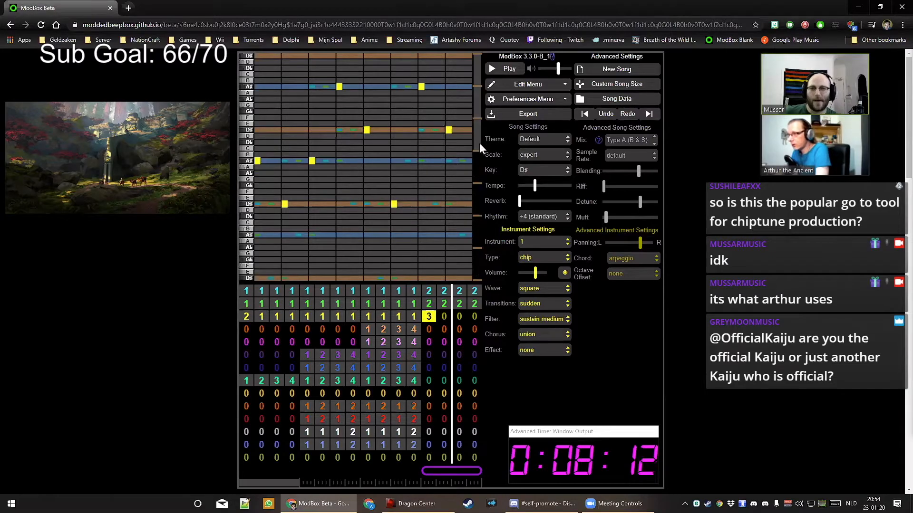
Write a sparse pattern 3 melody: D#, A#, D#, and one later D#
scroll(481, 157, down, 2)
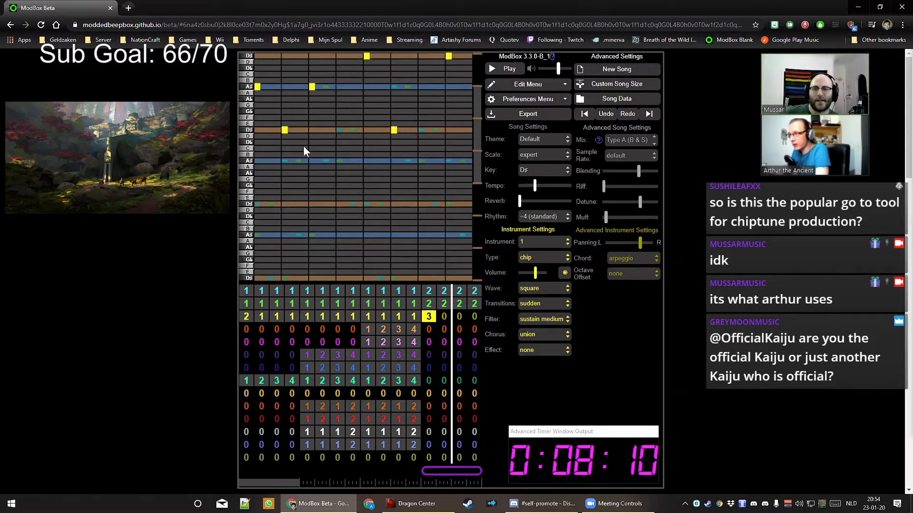
click(298, 204)
click(325, 160)
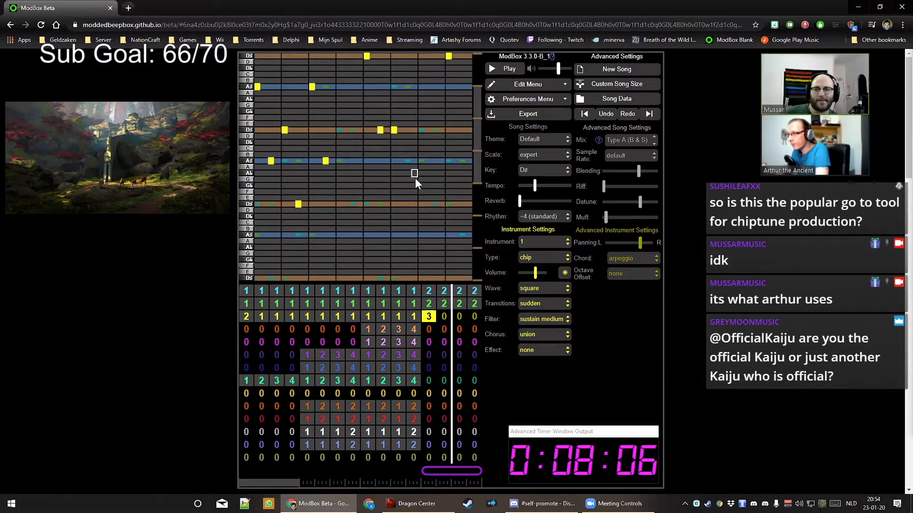
click(407, 204)
scroll(472, 125, up, 2)
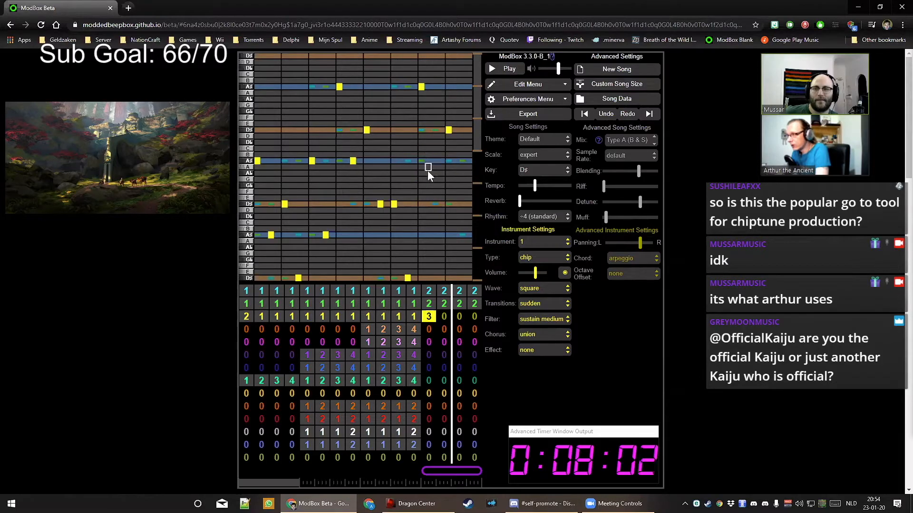
click(461, 204)
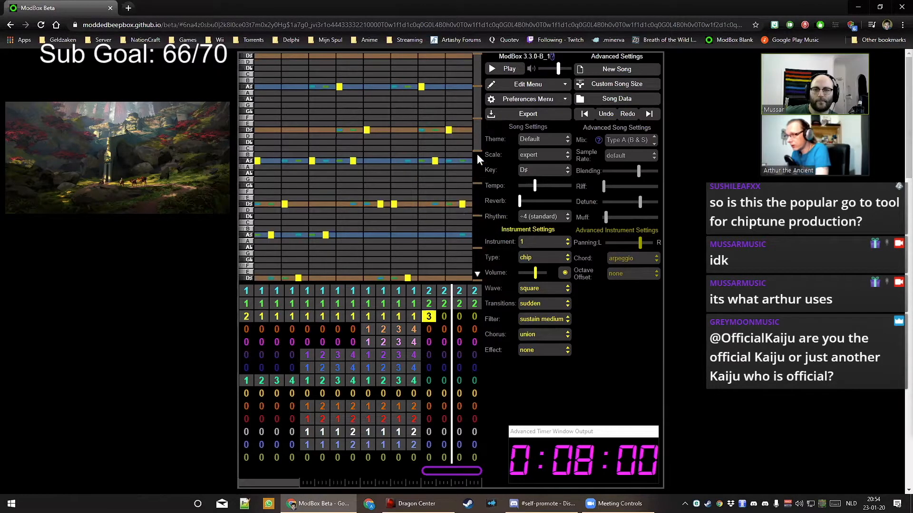
drag(477, 136, 478, 164)
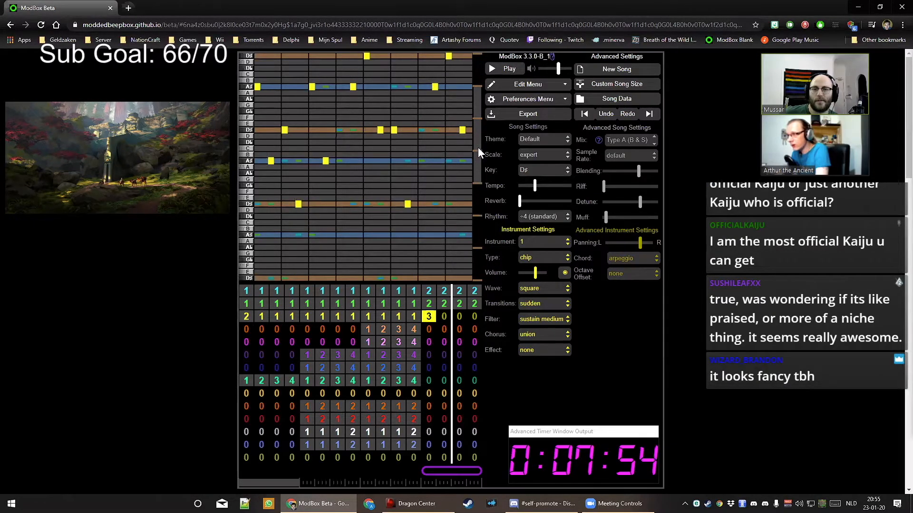
drag(477, 147, 477, 137)
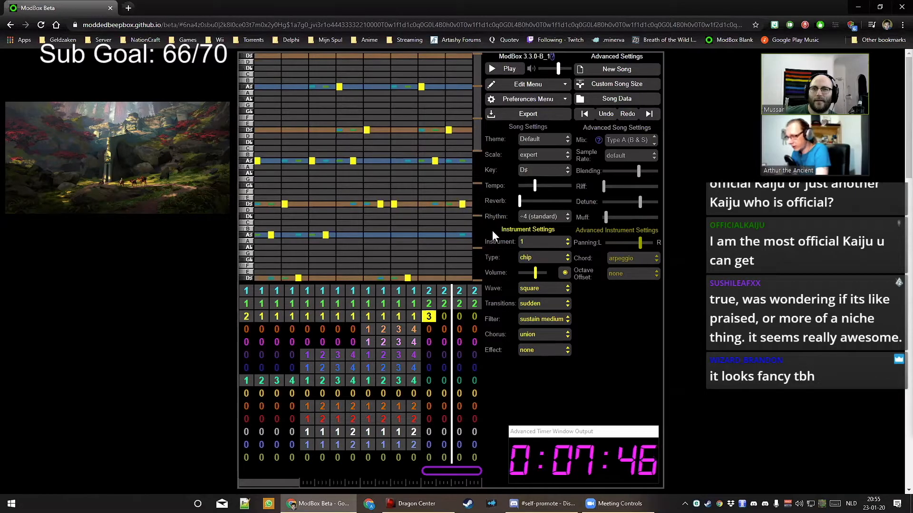
Repeat pattern 3 across the remaining yellow bars and start playback
key(Right)
key(3)
key(Right)
key(3)
key(Right)
key(3)
key(space)
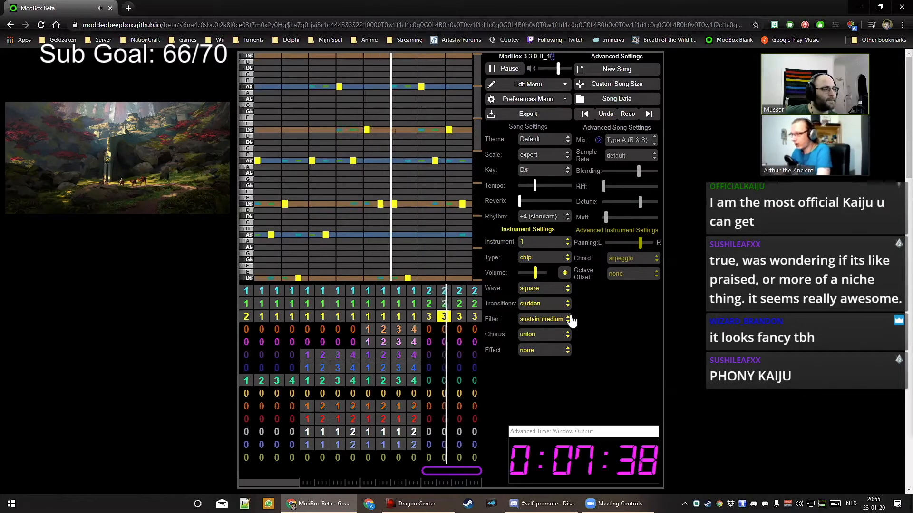
Try patterns 1–4 in the orange channel's last bars, then empty them again
key(Down)
key(Left)
key(1)
key(Right)
key(2)
key(Right)
key(3)
key(Right)
key(4)
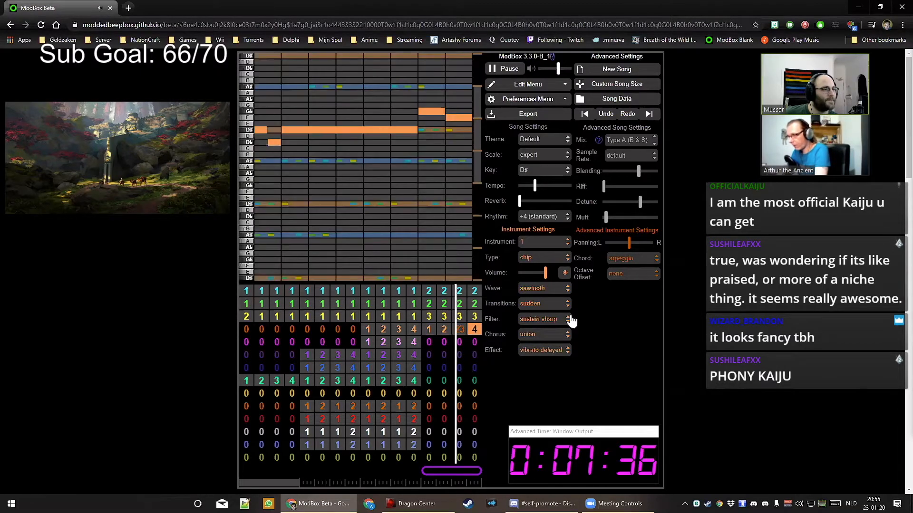
key(Left)
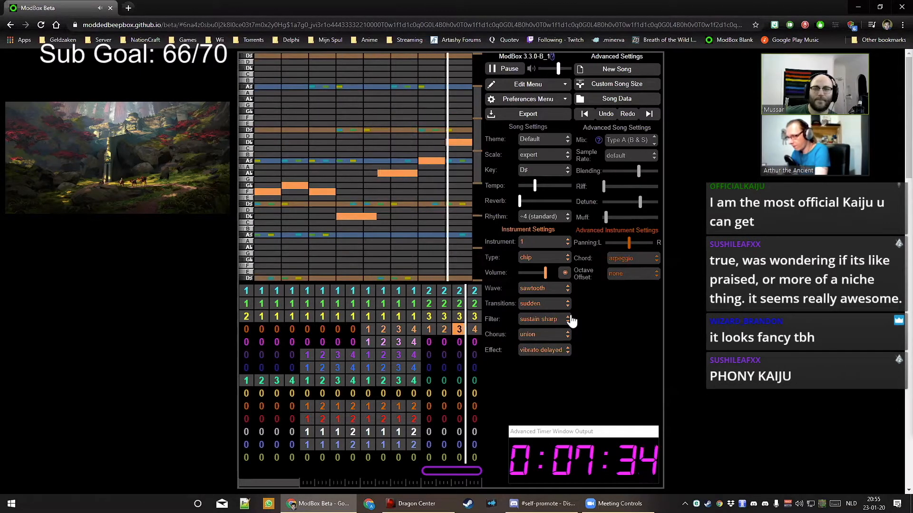
key(Left)
key(Left)
key(0)
key(Right)
key(0)
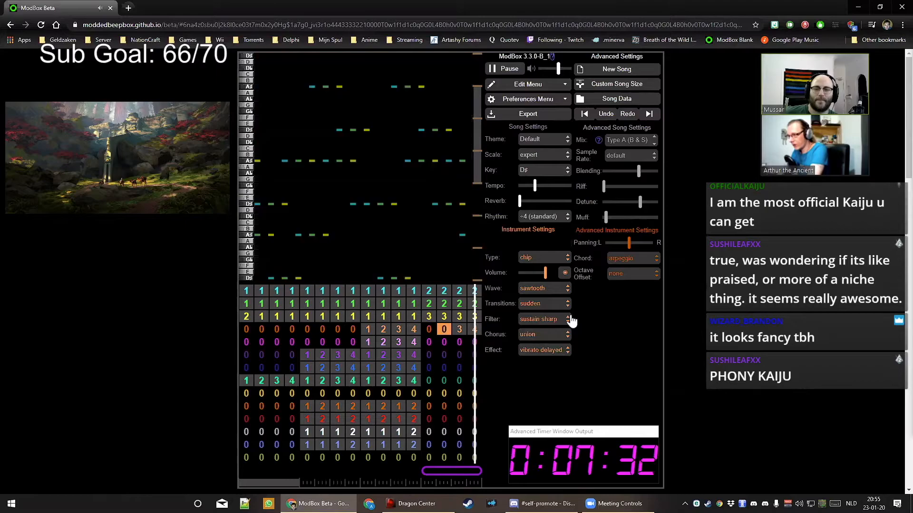
key(Right)
key(0)
key(Right)
key(0)
Set the green pad channel's bars 13–16 to patterns 3, 2, 4 and a new empty 5
key(Down)
key(Down)
key(Down)
key(Left)
key(Down)
key(Left)
key(Left)
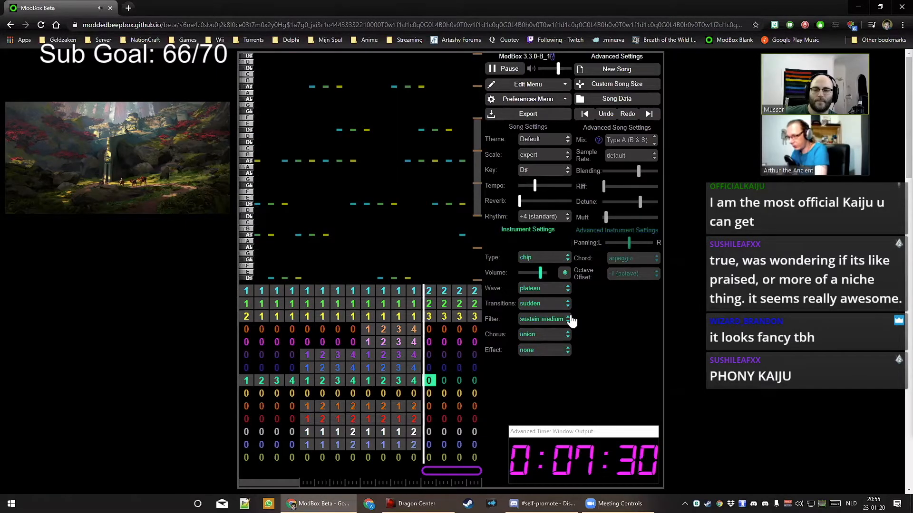
key(3)
key(Right)
key(2)
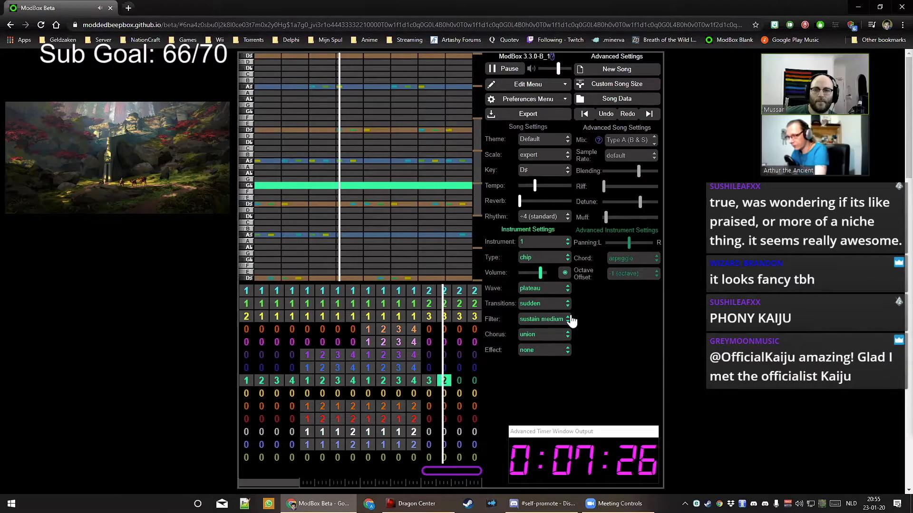
key(Right)
key(1)
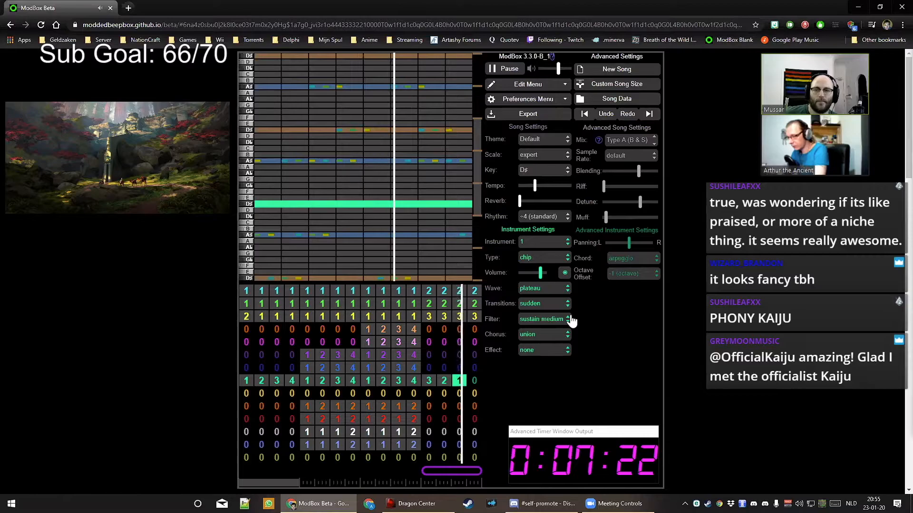
key(4)
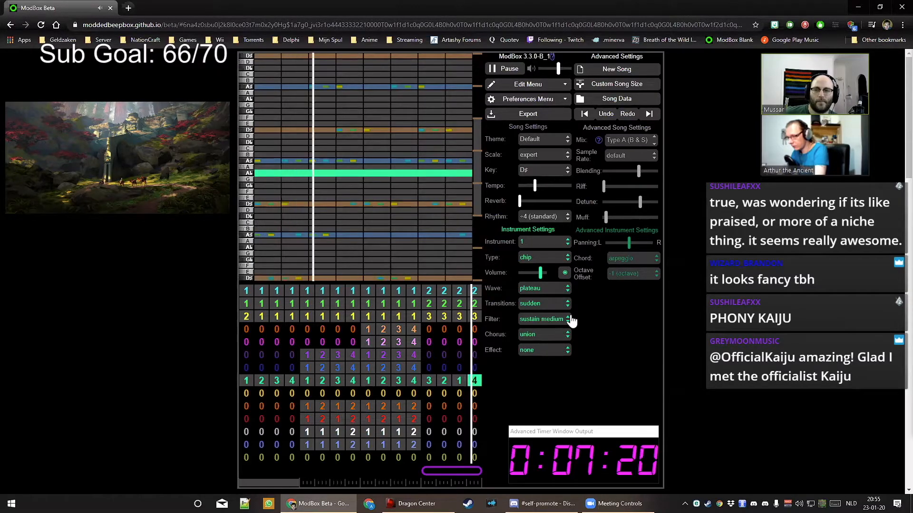
key(Right)
key(4)
key(1)
key(5)
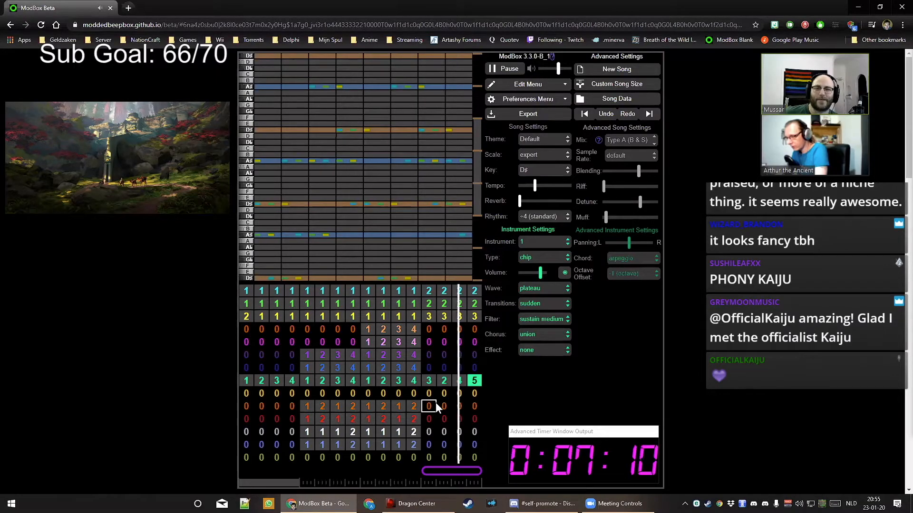
Draw one long A# note spanning the whole of pattern 5, then resume playback
key(space)
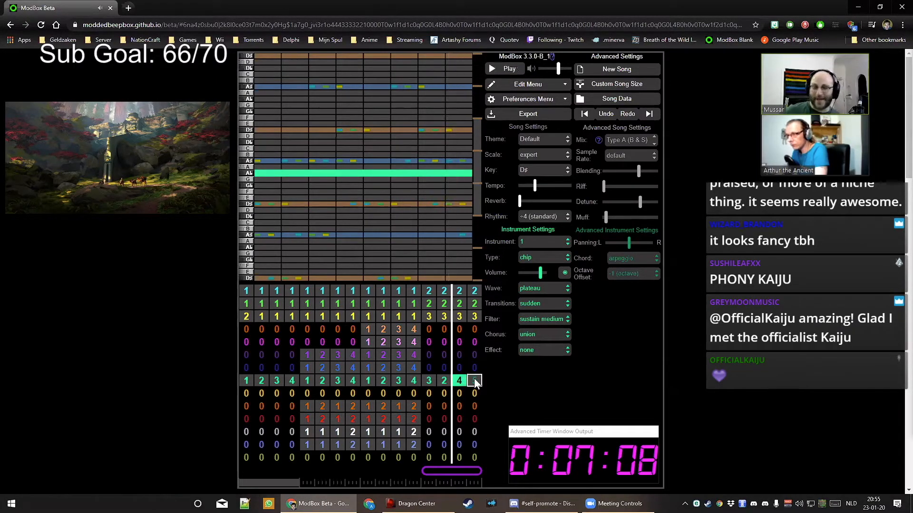
drag(274, 165, 471, 162)
key(space)
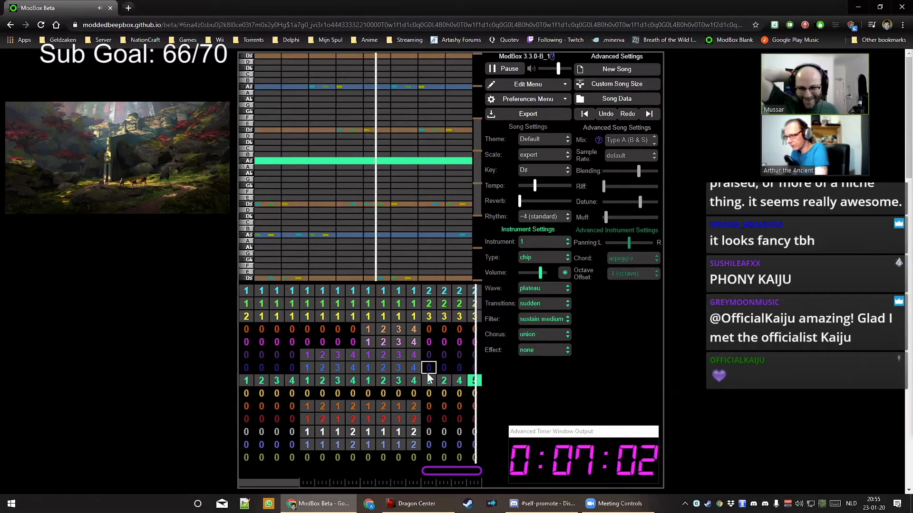
click(429, 406)
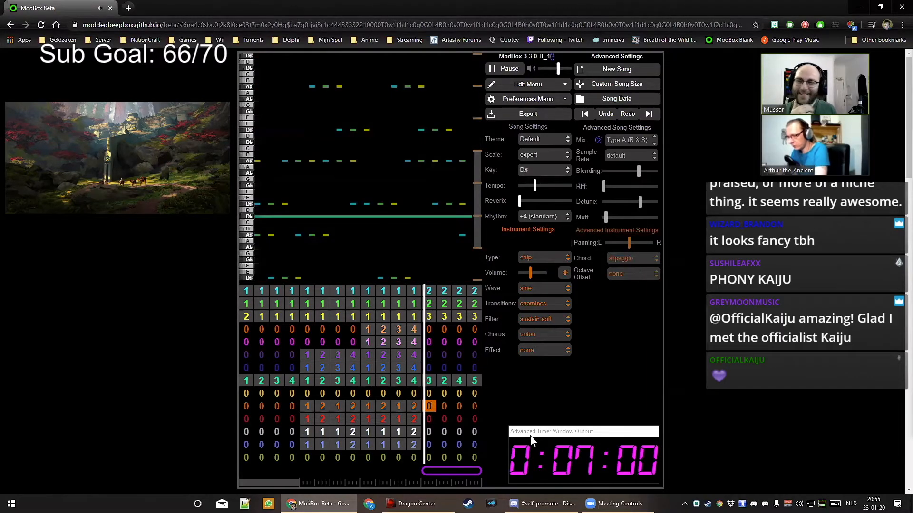
Fill the final bars of the drum channels with patterns 1 and 2
key(Down)
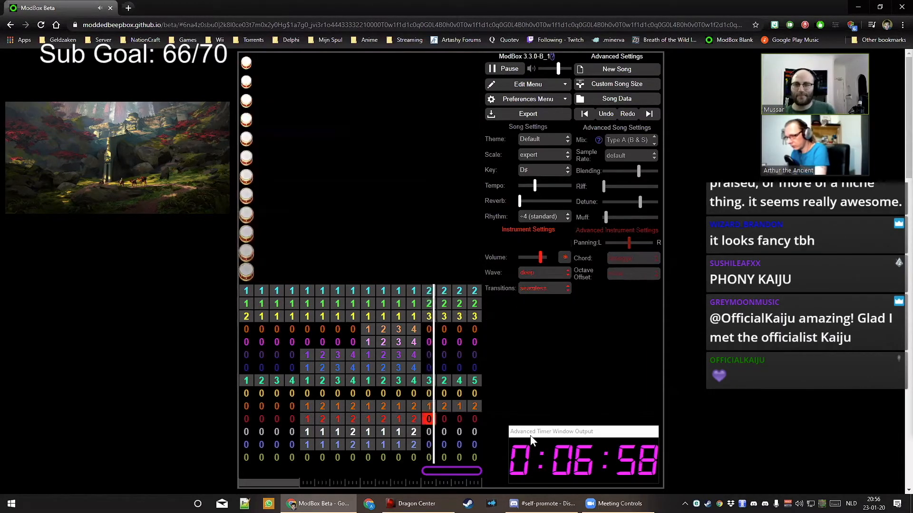
key(1)
key(Right)
key(2)
key(Down)
key(Left)
key(Left)
key(Left)
key(1)
key(Right)
key(1)
key(Right)
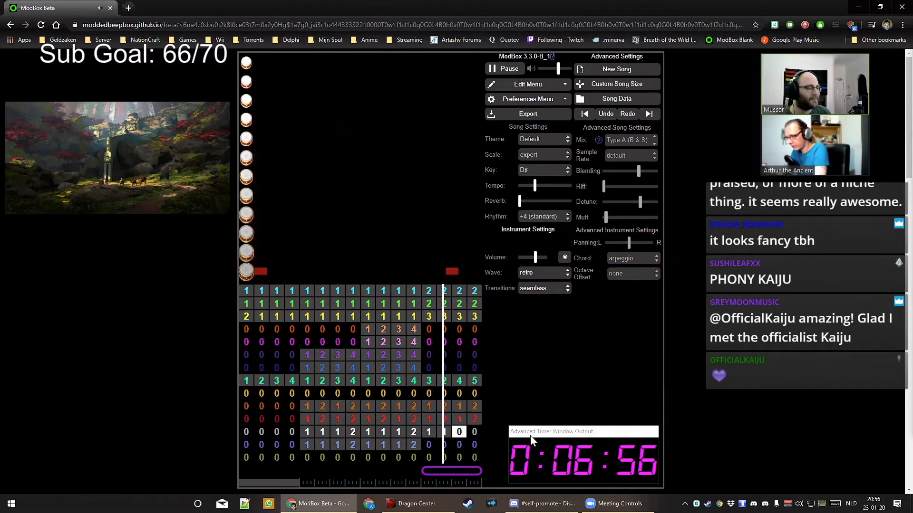
key(1)
key(Right)
key(2)
key(Down)
key(2)
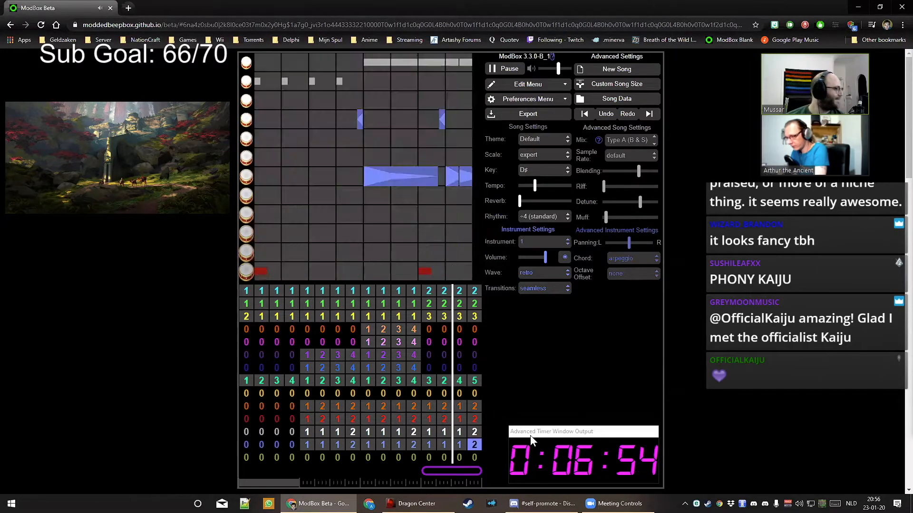
key(Left)
key(1)
key(Left)
key(1)
key(Left)
key(1)
key(Down)
key(Left)
key(1)
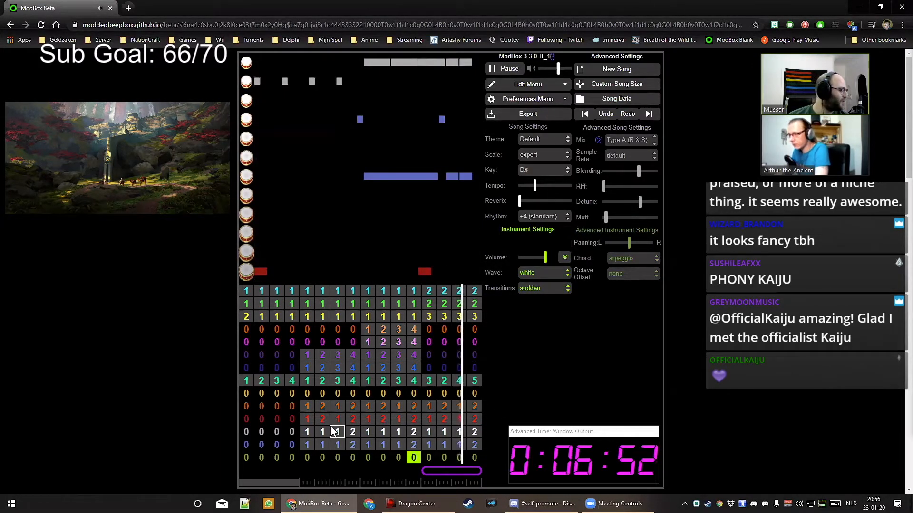
Draw a full-bar noise note in bar 12 that fades in and bends upward into a rising sweep
click(259, 177)
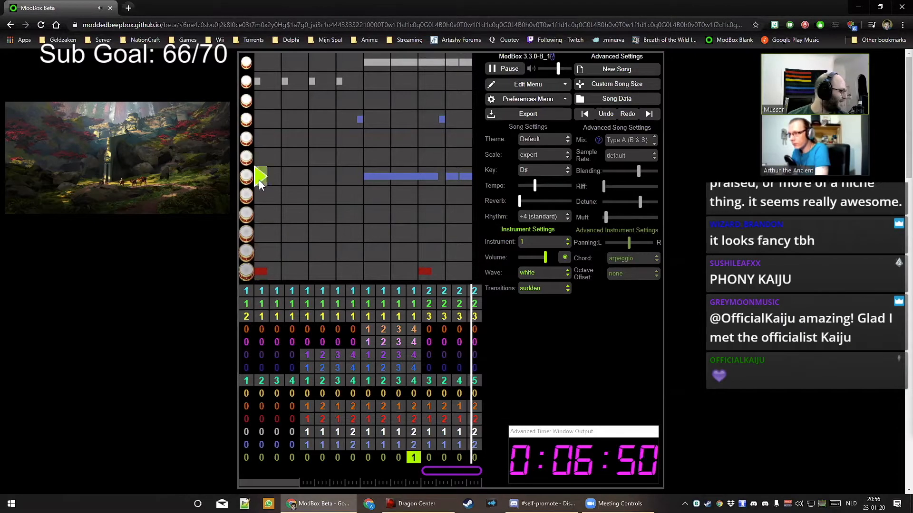
drag(259, 180, 465, 172)
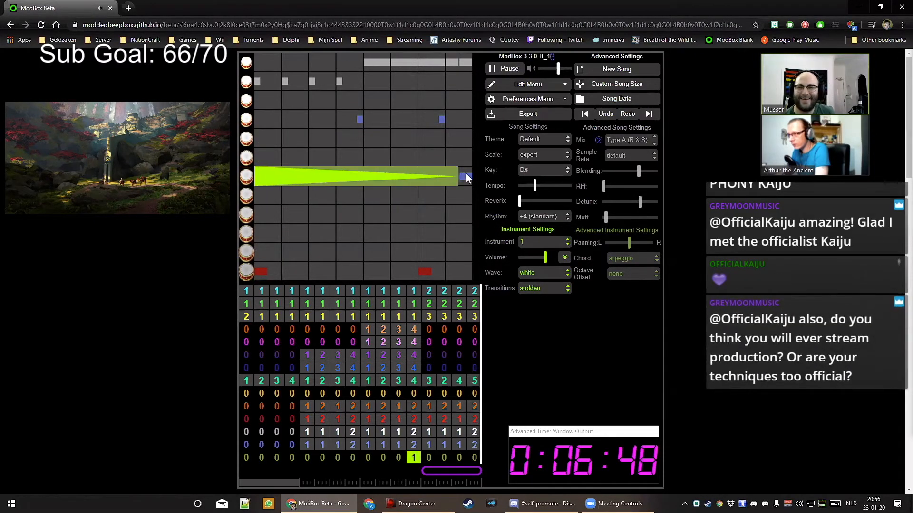
drag(257, 263, 250, 263)
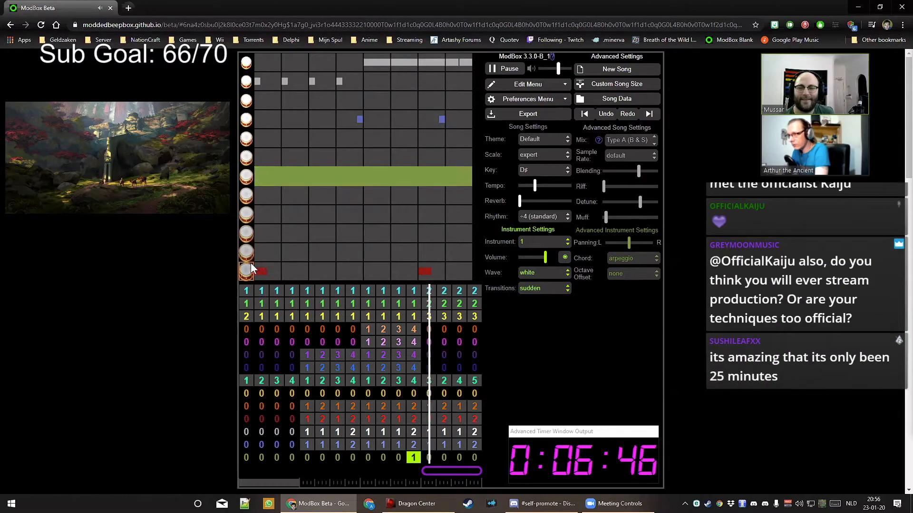
drag(467, 219, 464, 181)
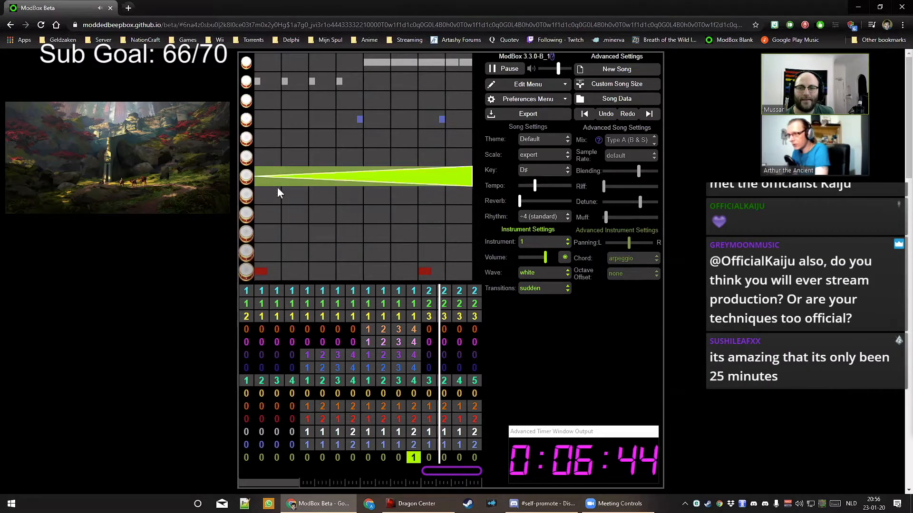
drag(261, 178, 494, 68)
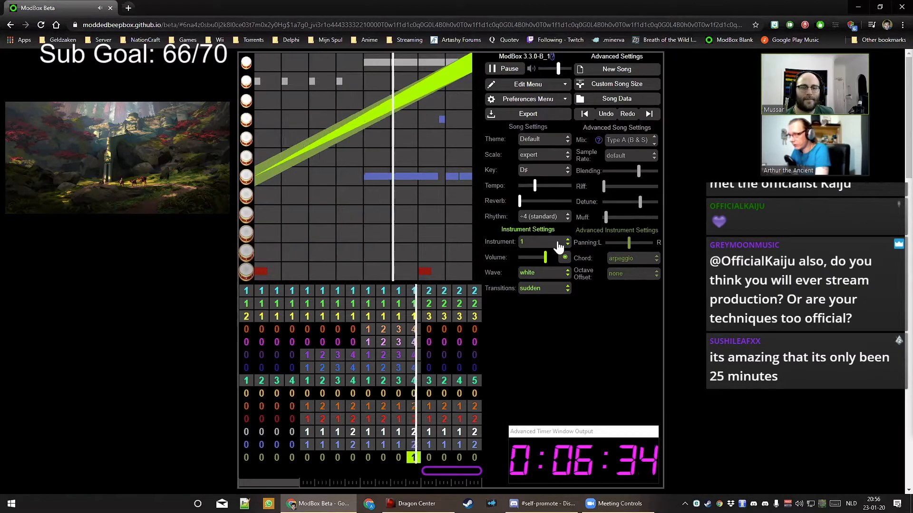
key(space)
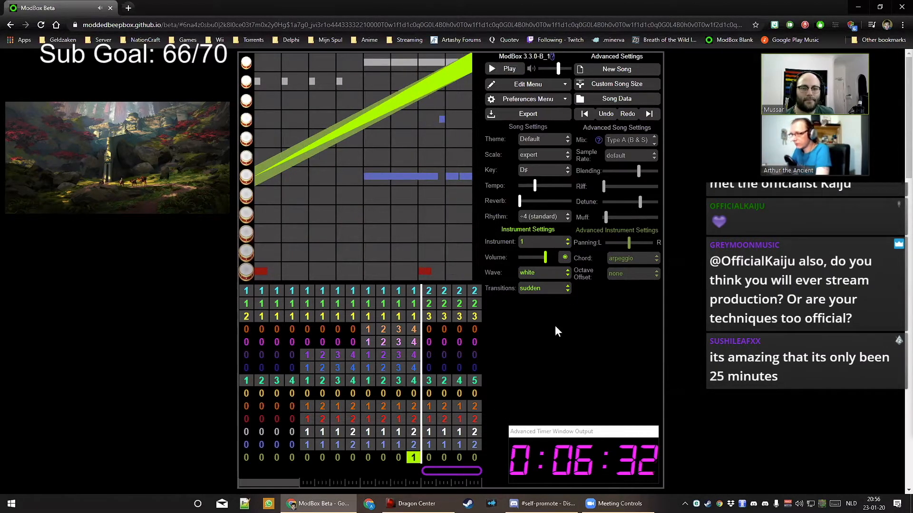
Switch the drum channel's bar 13 to pattern 2 on instrument 2 and draw a half-bar swelling note
click(427, 459)
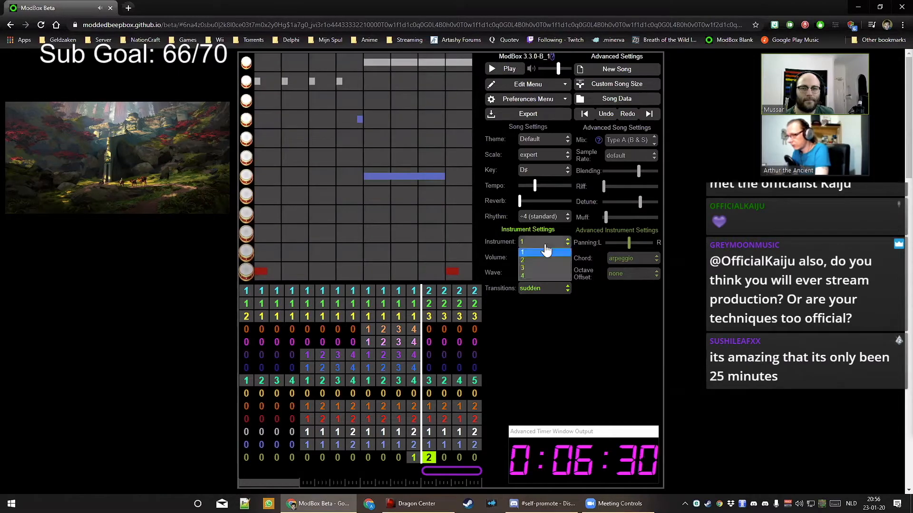
click(543, 260)
click(541, 274)
click(541, 281)
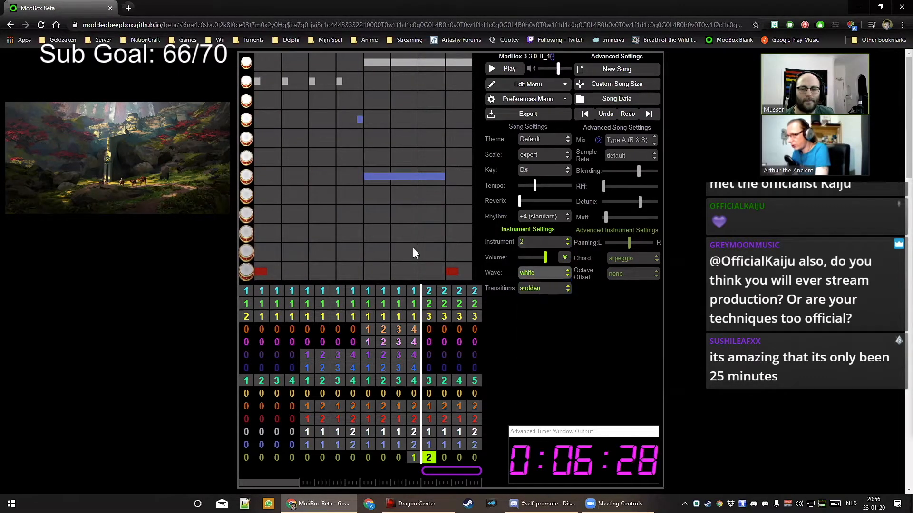
click(279, 83)
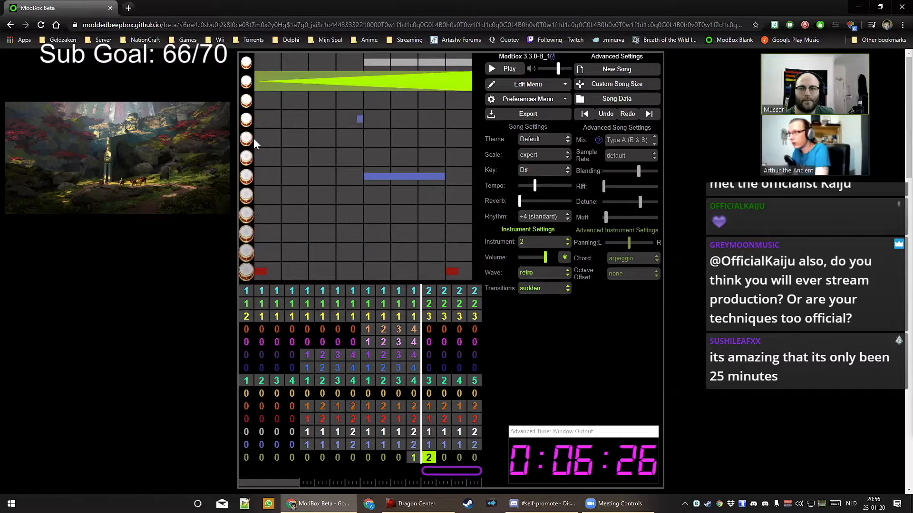
drag(254, 123, 472, 116)
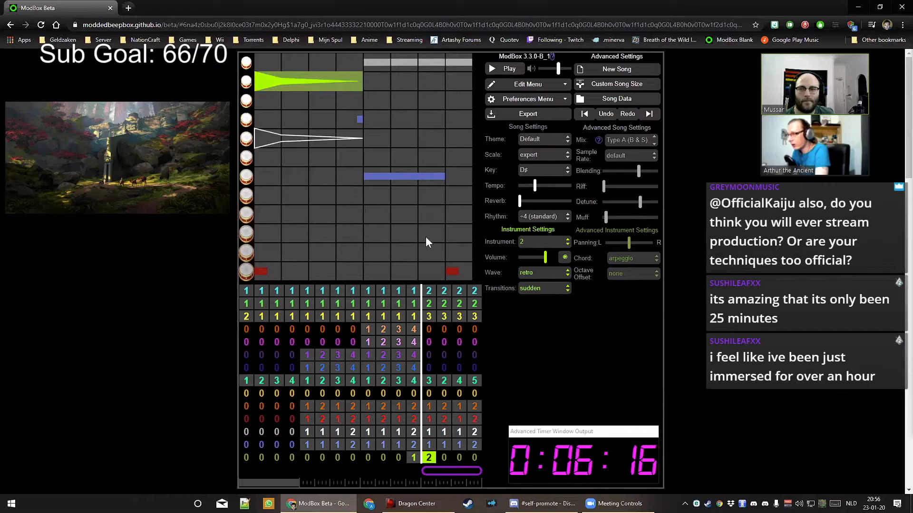
Change instrument 2's wave to snare and lower its volume slightly
click(538, 279)
click(535, 357)
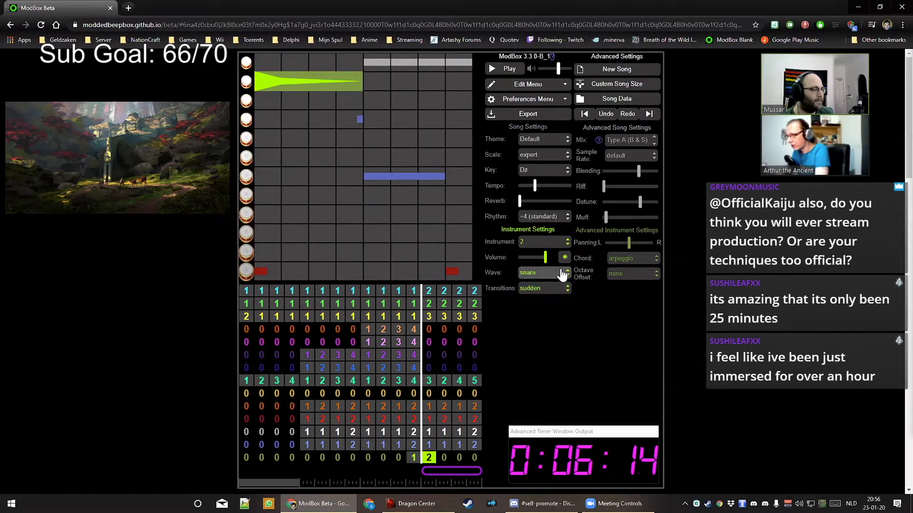
drag(546, 258, 540, 257)
Set instrument 1's transitions to seamless in the bar 12 drum pattern and play the drums
click(542, 292)
click(542, 292)
click(542, 292)
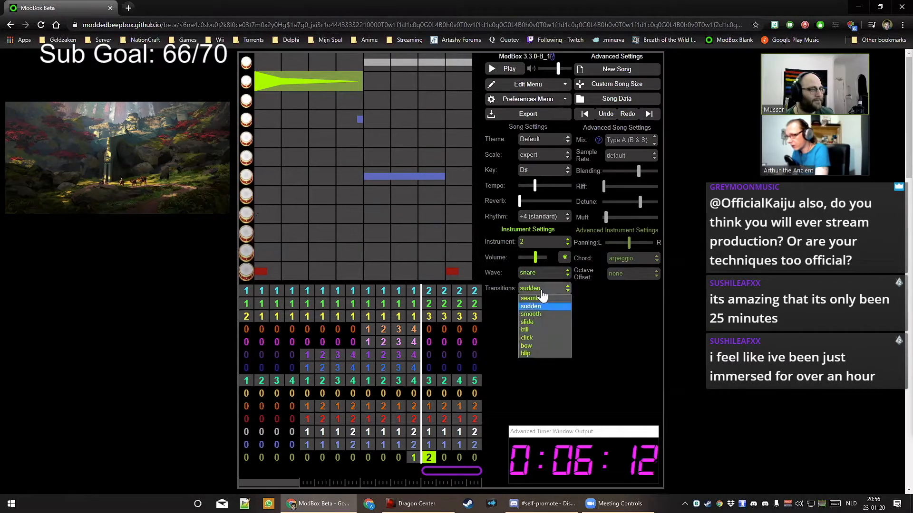
click(542, 298)
click(416, 459)
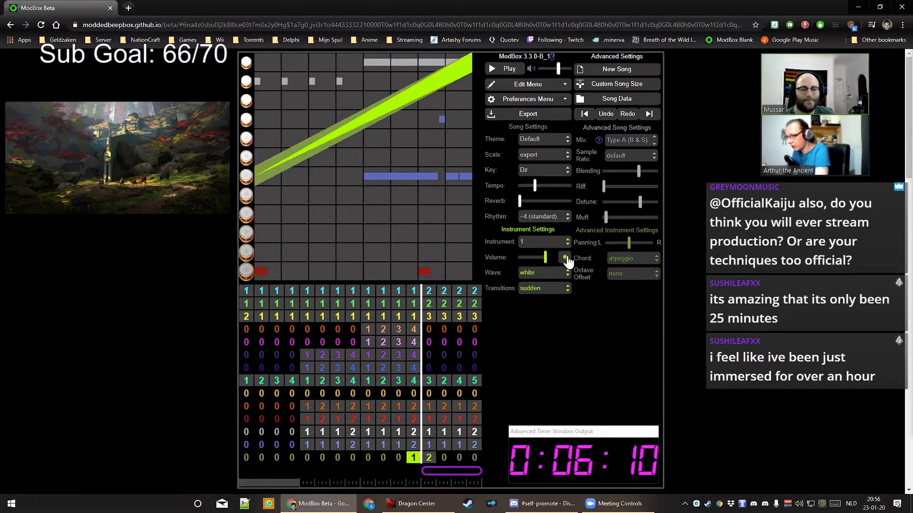
click(542, 288)
click(539, 300)
key(space)
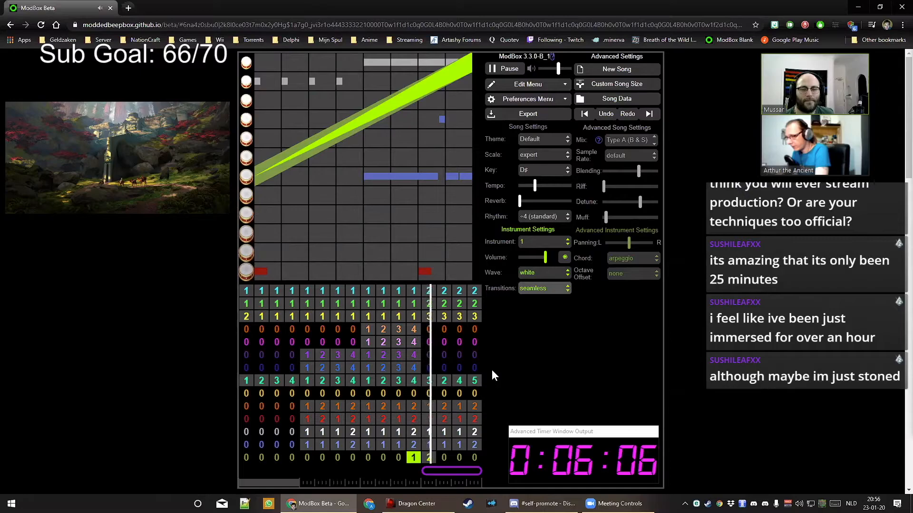
Fill the blue lead channel's bars 13–16, setting bars 15 and 16 to patterns 4 and 1
key(space)
click(446, 385)
click(429, 368)
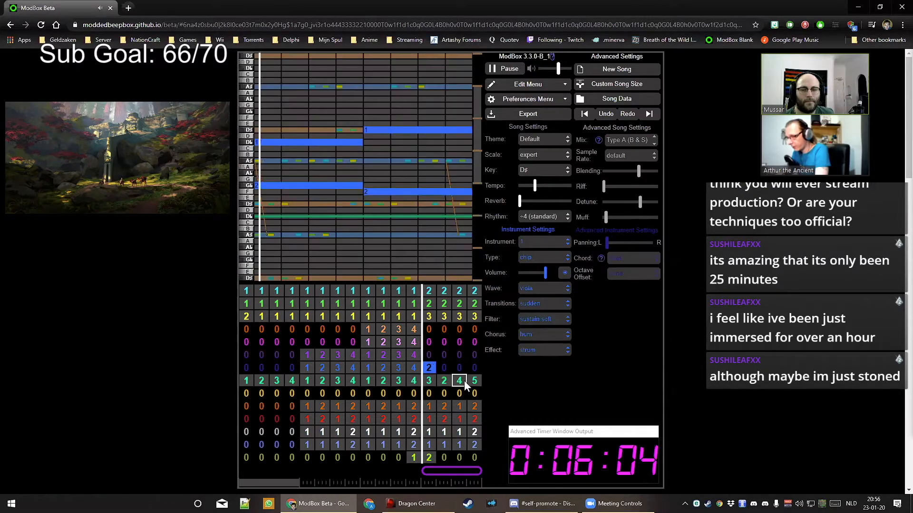
key(space)
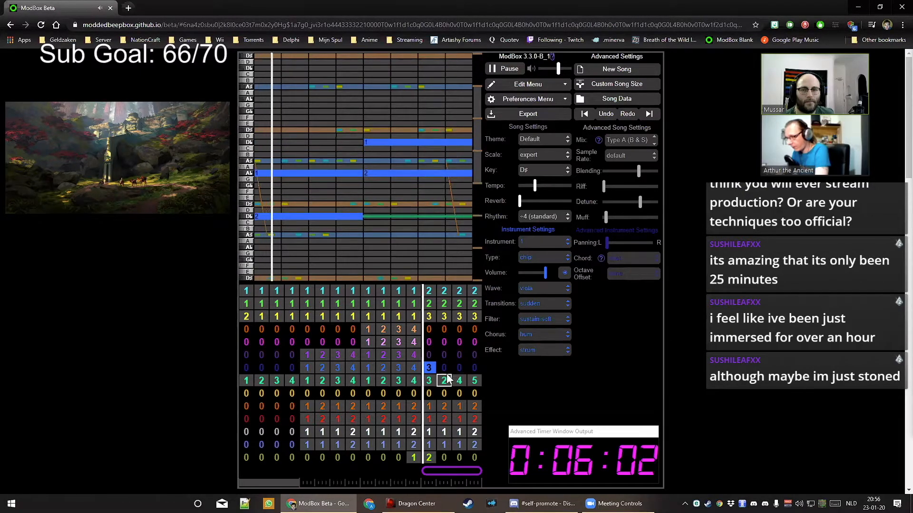
click(445, 369)
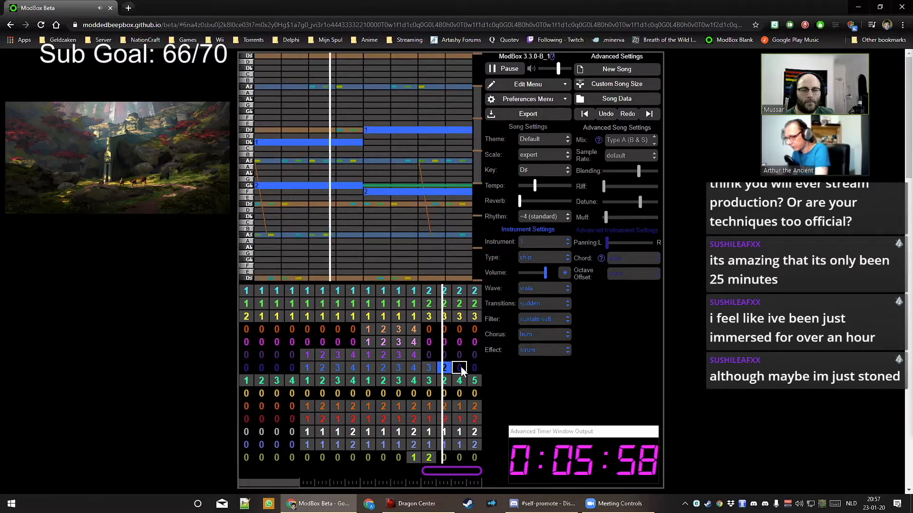
click(459, 368)
key(4)
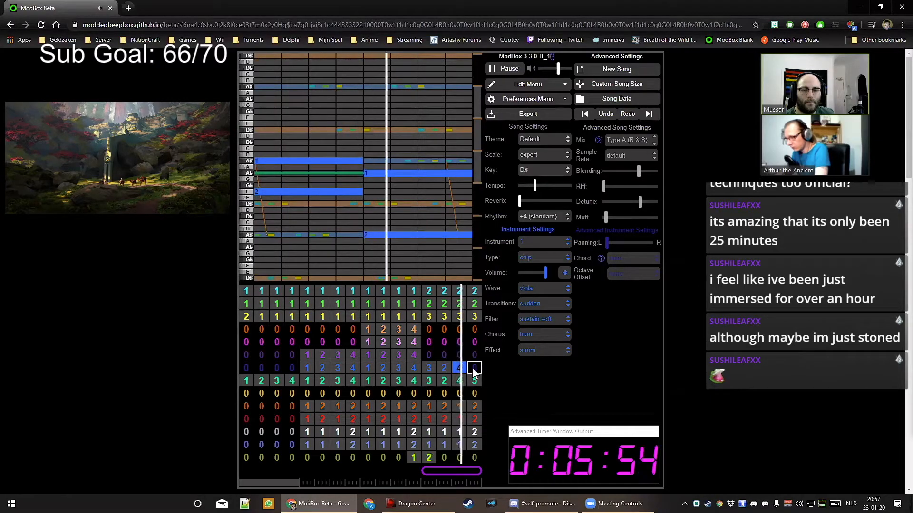
click(474, 369)
key(1)
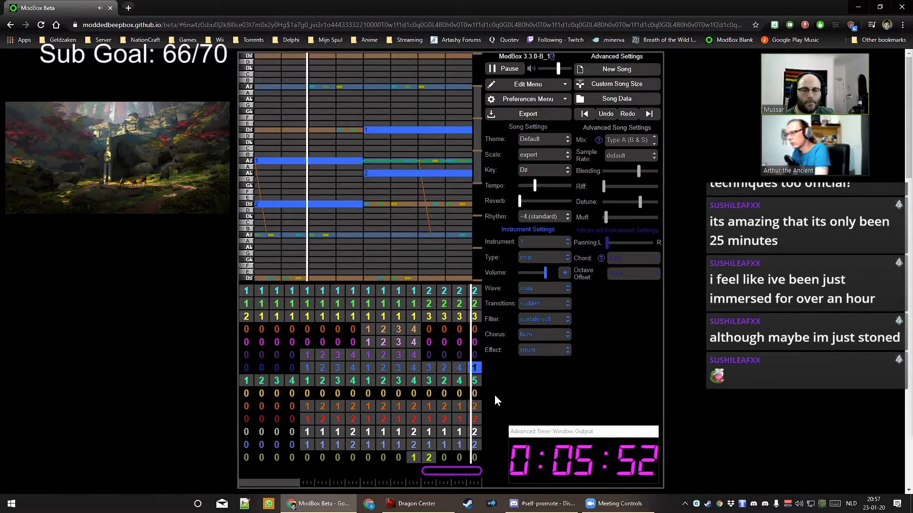
Set the purple channel's bars 13–16 to patterns 2, 3, 4 and 1
click(429, 356)
key(2)
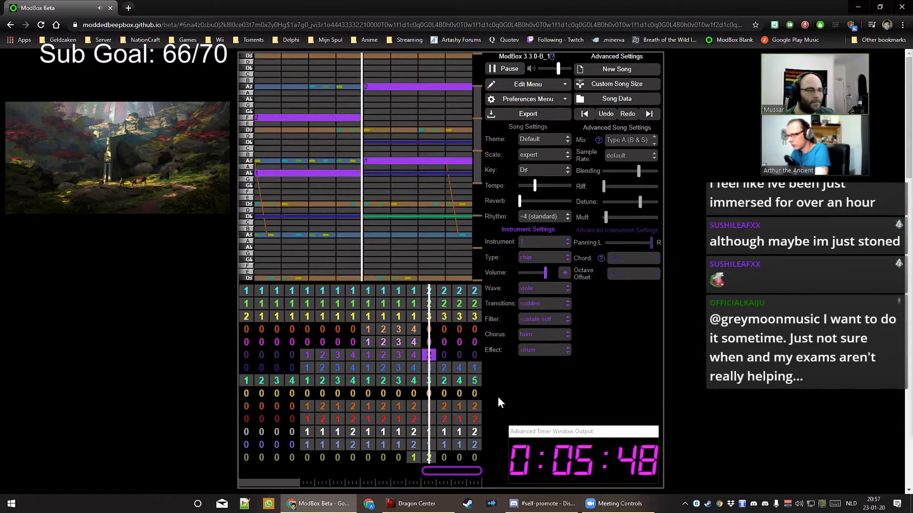
key(Right)
key(3)
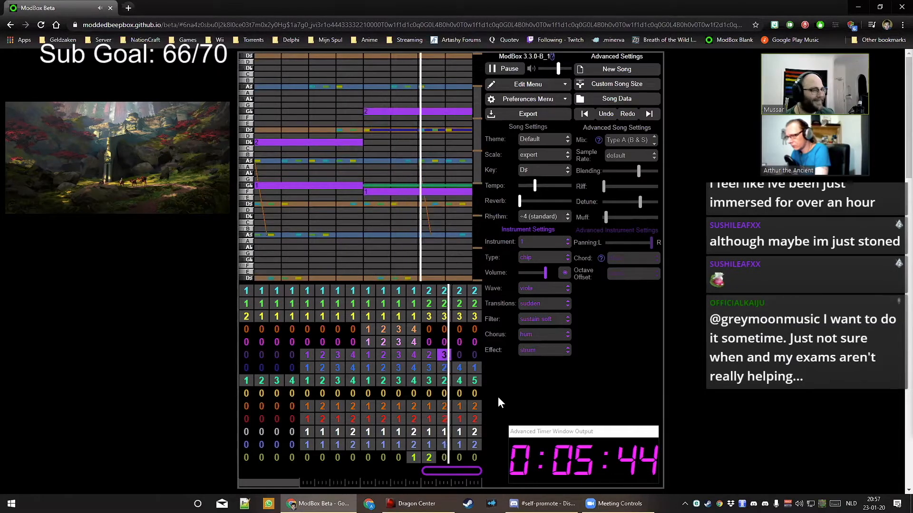
key(4)
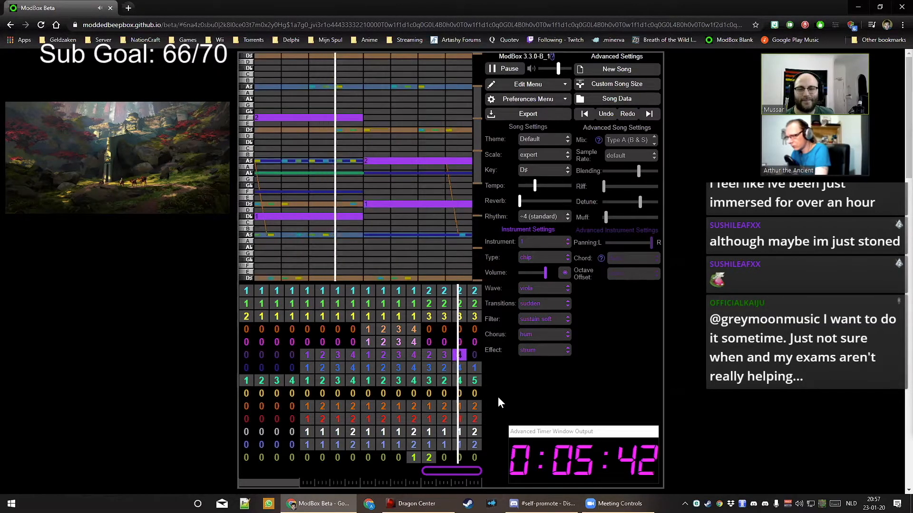
key(Right)
key(1)
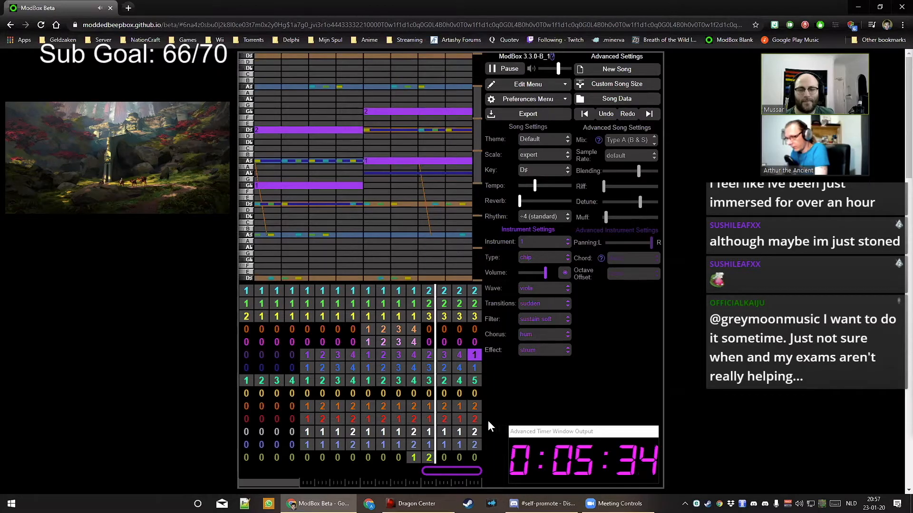
Enter patterns 5, 6, 7 and 8 in the orange channel's bars 13–16
key(space)
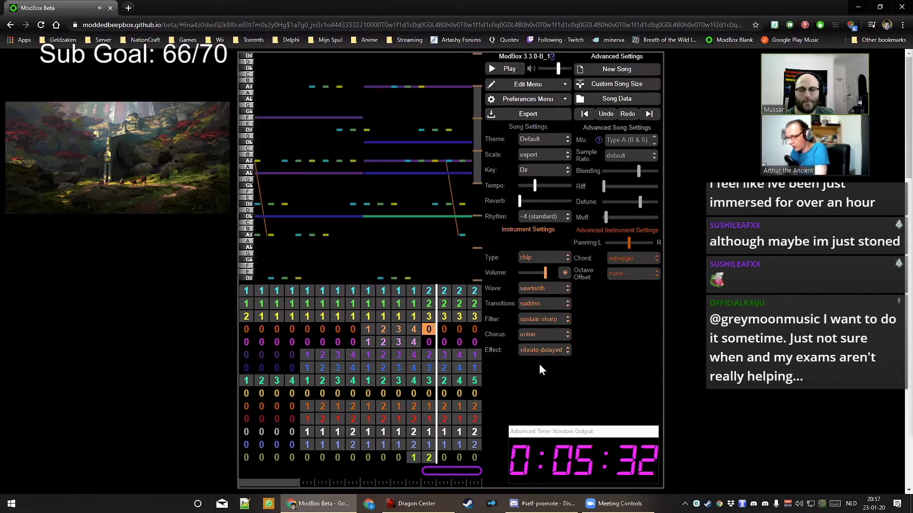
key(5)
key(Right)
key(Right)
key(6)
key(Left)
key(6)
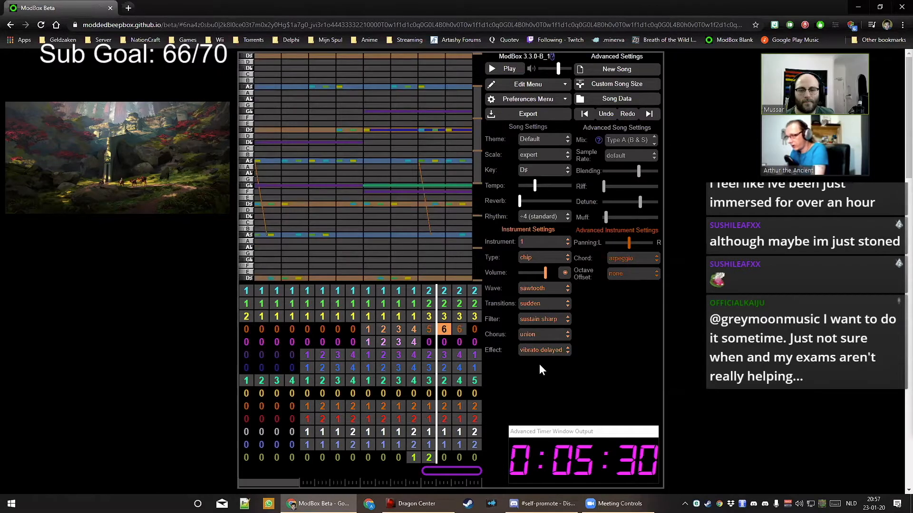
key(Right)
key(7)
key(Right)
key(8)
key(Left)
key(Left)
key(Left)
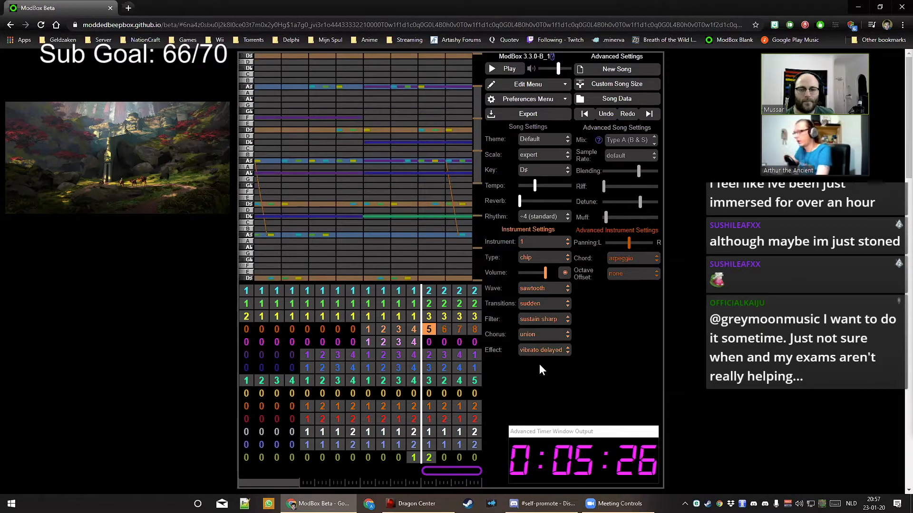
Assign instrument 2 to orange pattern 5 and change its wave to pnryshk b (riff)
click(544, 243)
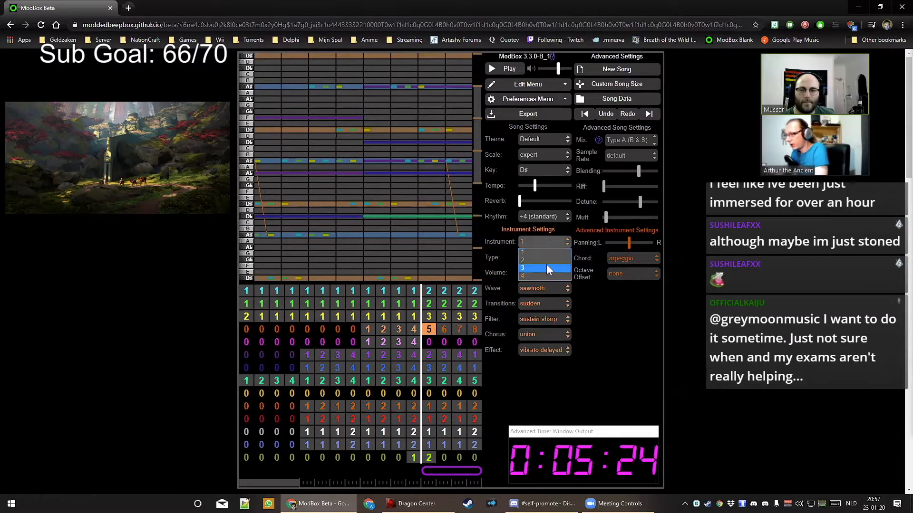
click(541, 260)
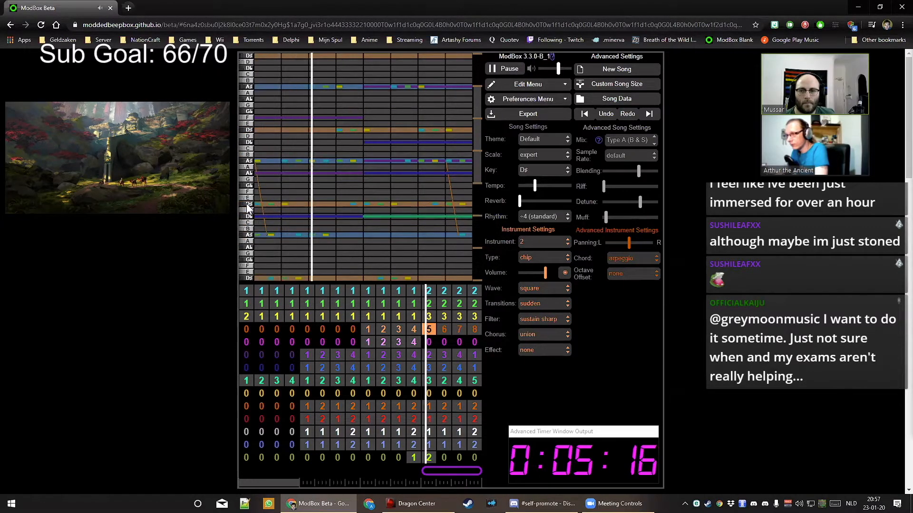
click(547, 288)
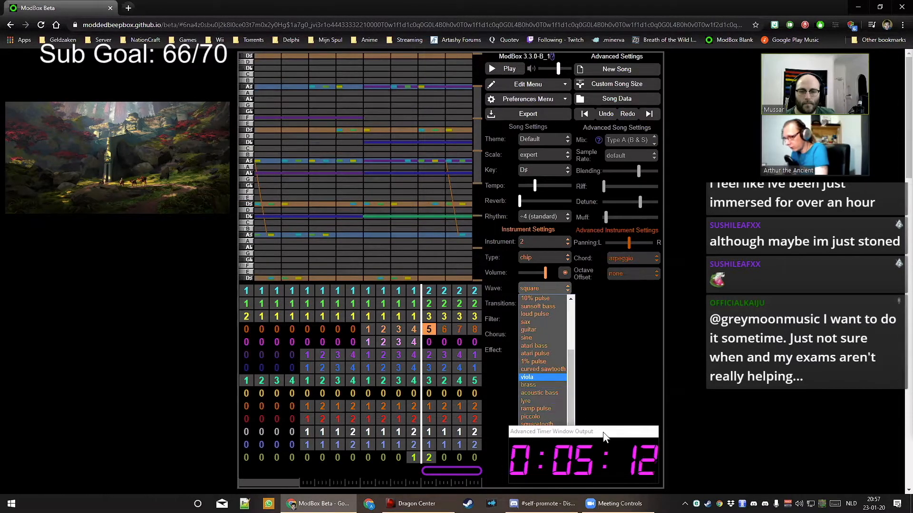
drag(603, 432, 599, 204)
click(557, 353)
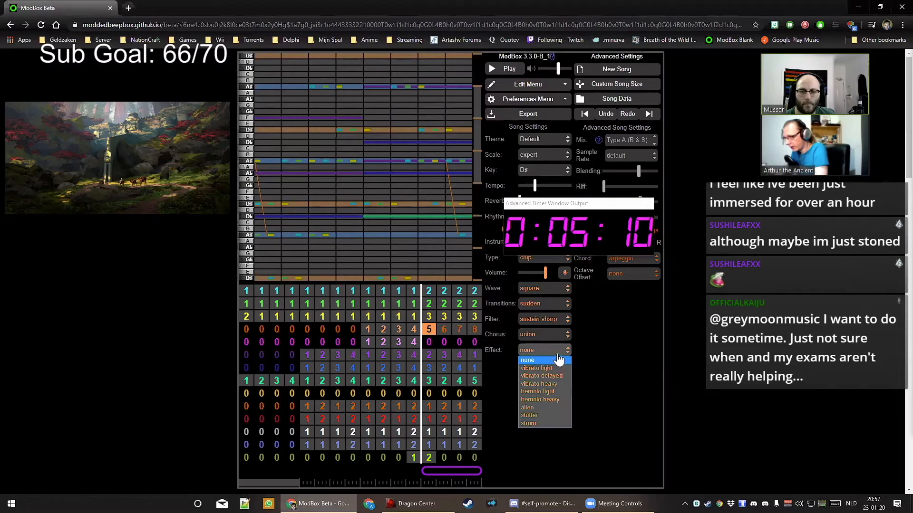
click(552, 288)
scroll(533, 447, down, 1)
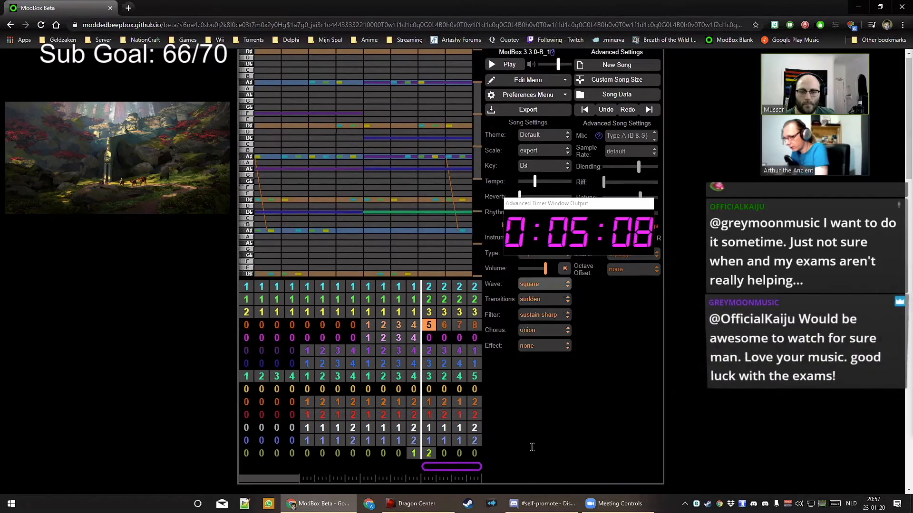
scroll(542, 381, down, 2)
scroll(555, 323, up, 3)
click(543, 288)
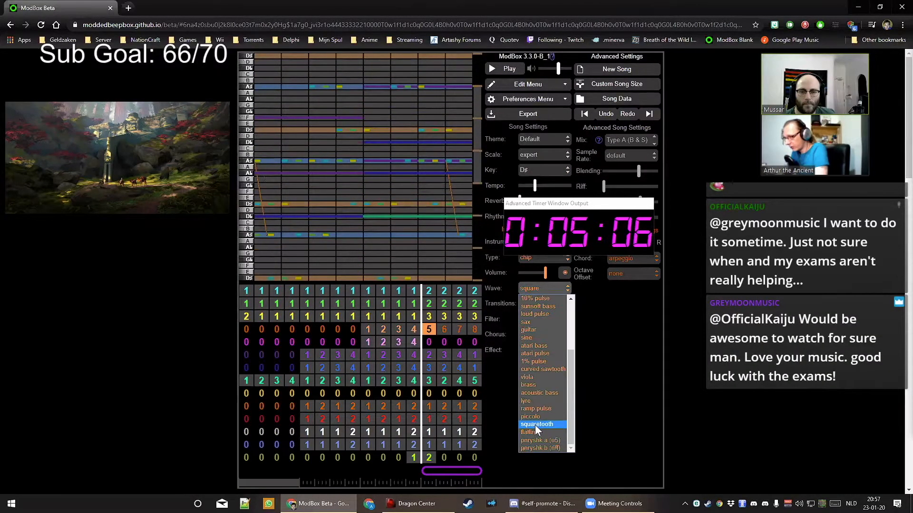
click(542, 447)
Play the song to audition the new riff wave
key(space)
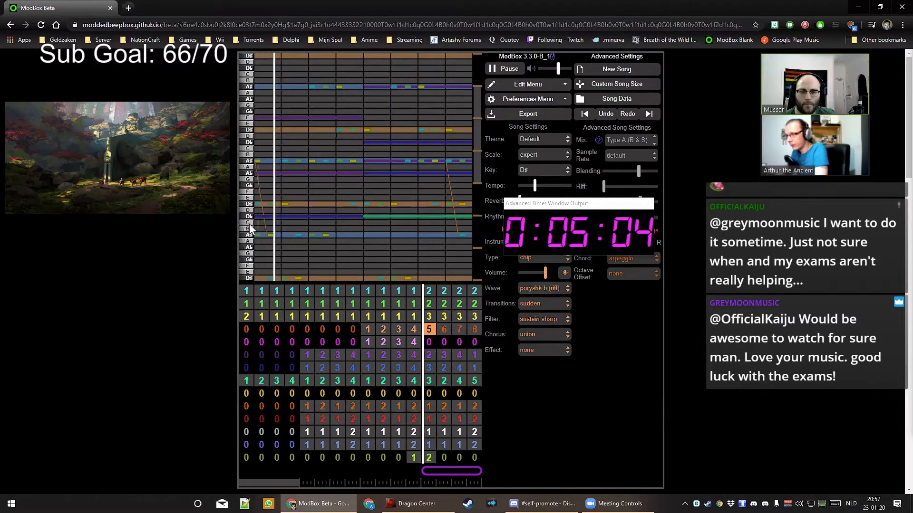
key(space)
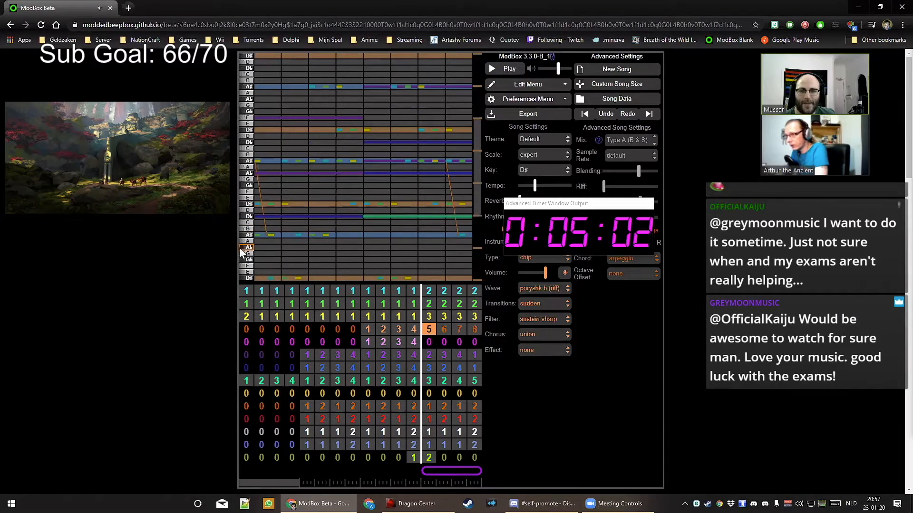
key(space)
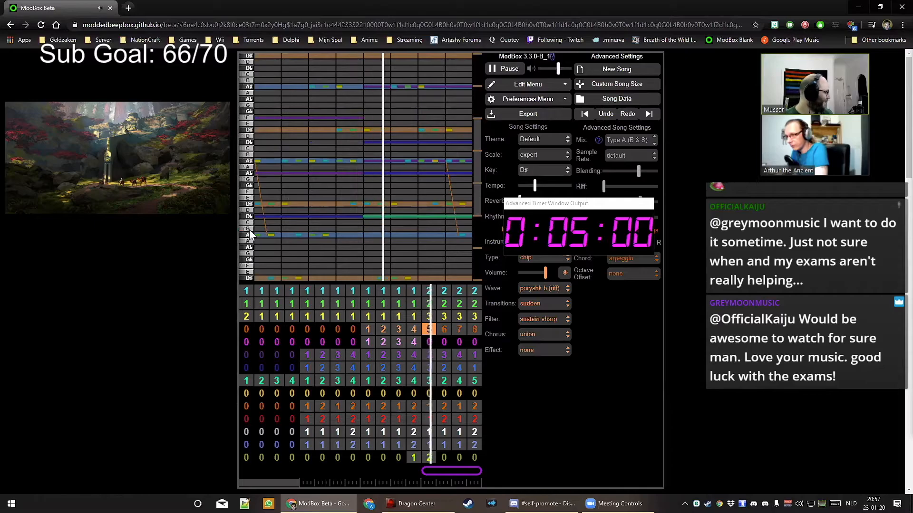
key(space)
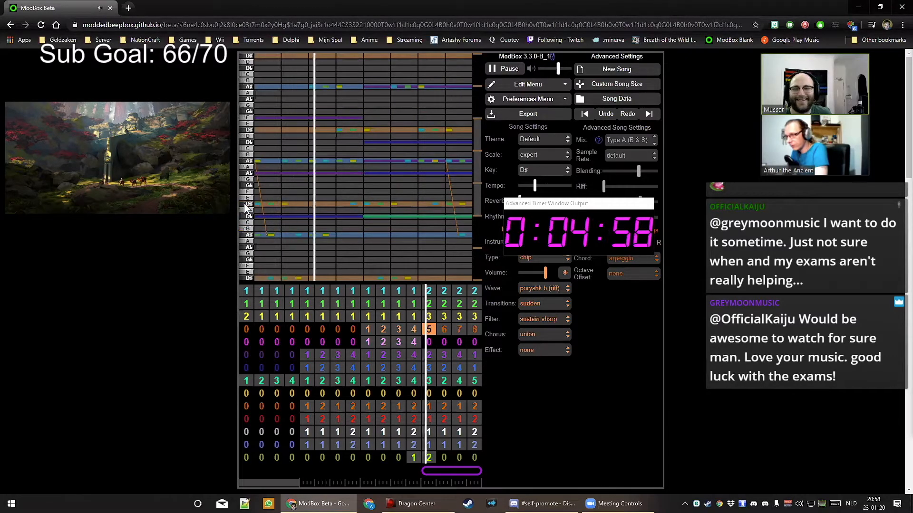
Write a D# opening note, long held A# and A notes, and a short G♭ near the bar end
click(262, 204)
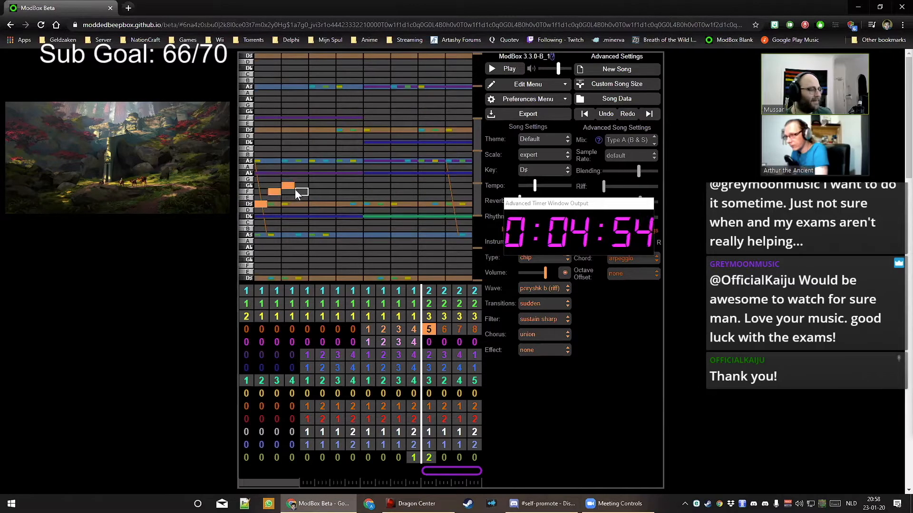
key(space)
drag(298, 160, 364, 160)
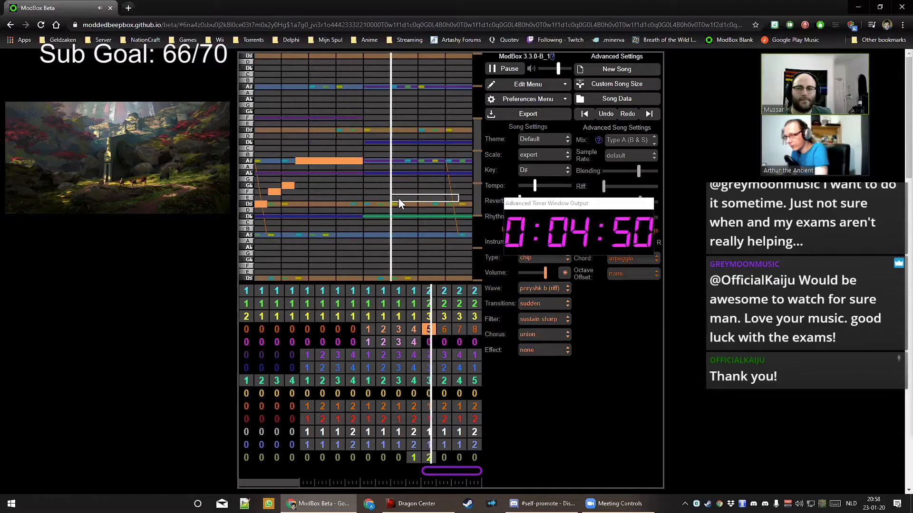
click(377, 174)
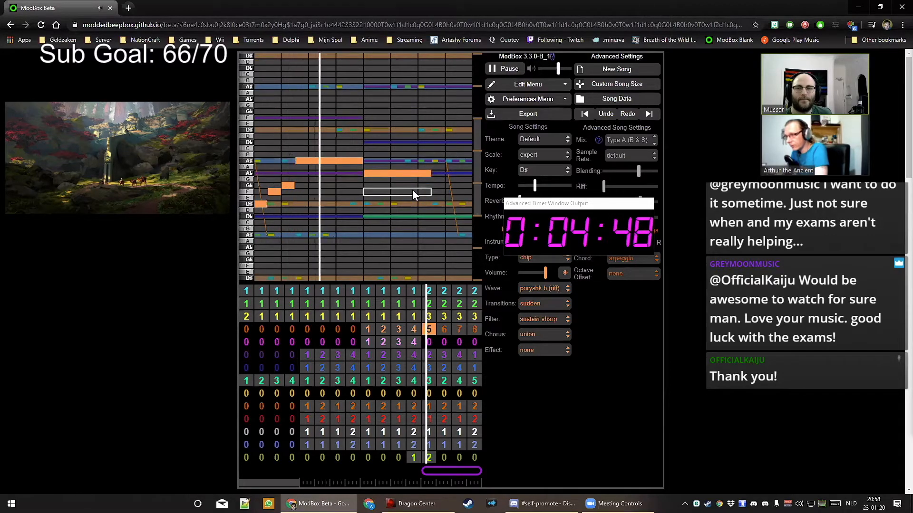
key(space)
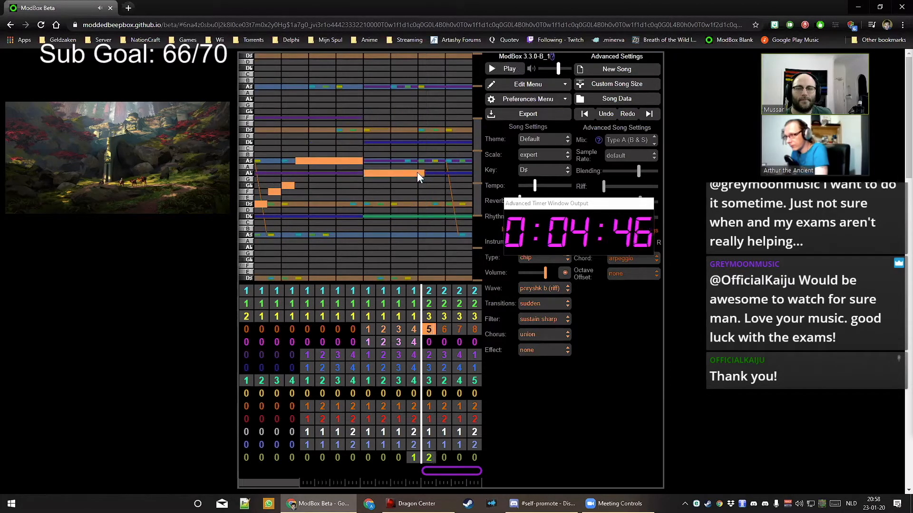
click(450, 185)
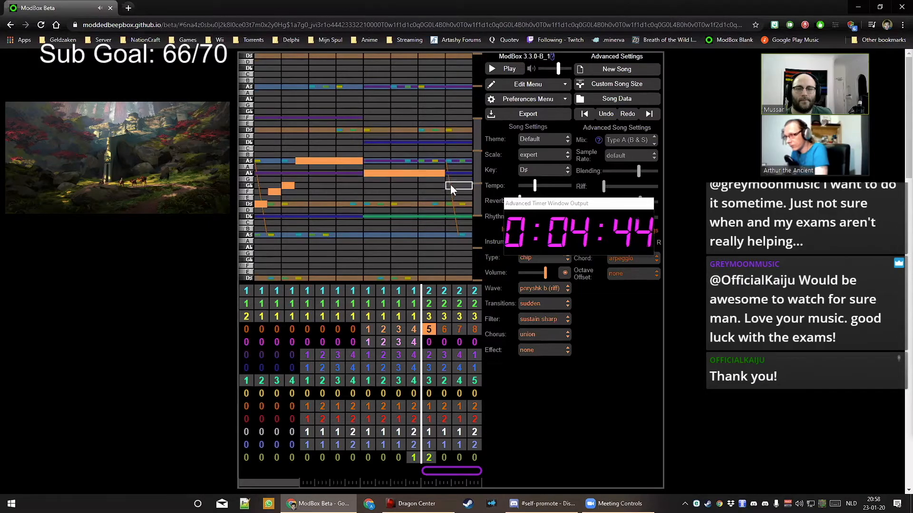
key(space)
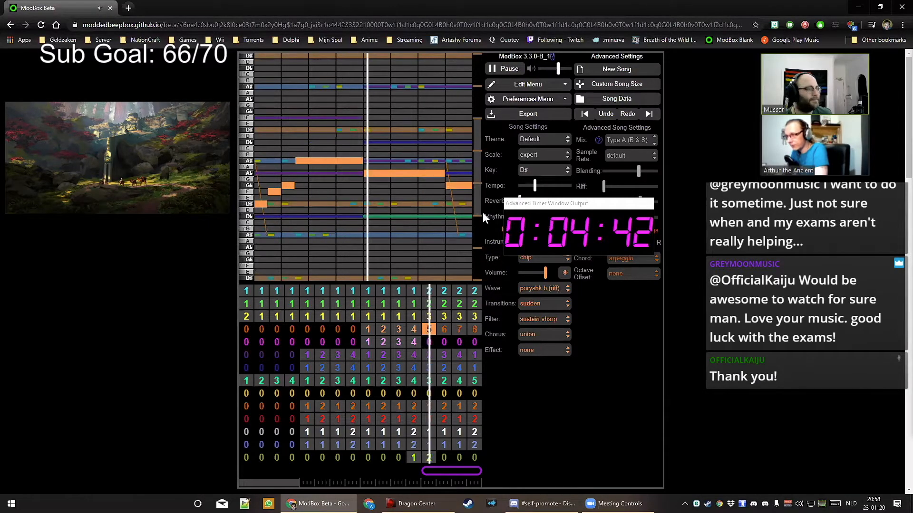
key(space)
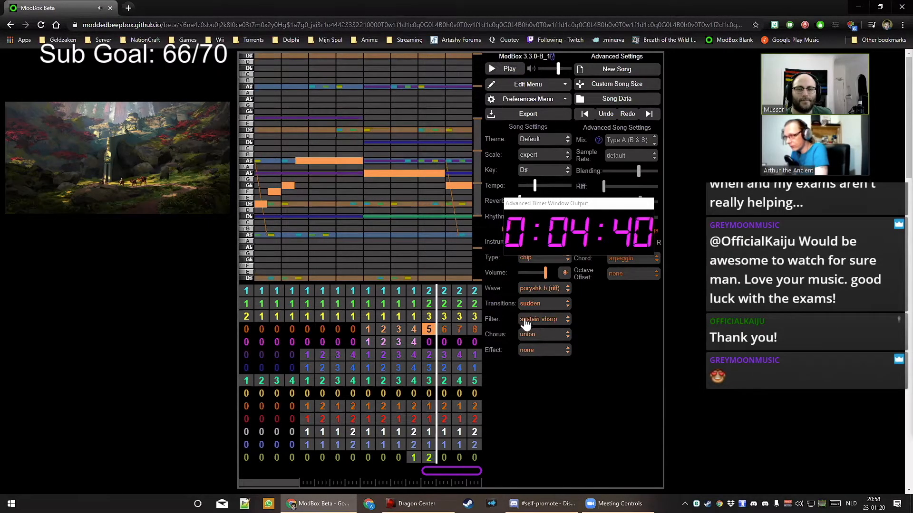
Set the lead's filter to overtone and lower its volume slightly
click(547, 321)
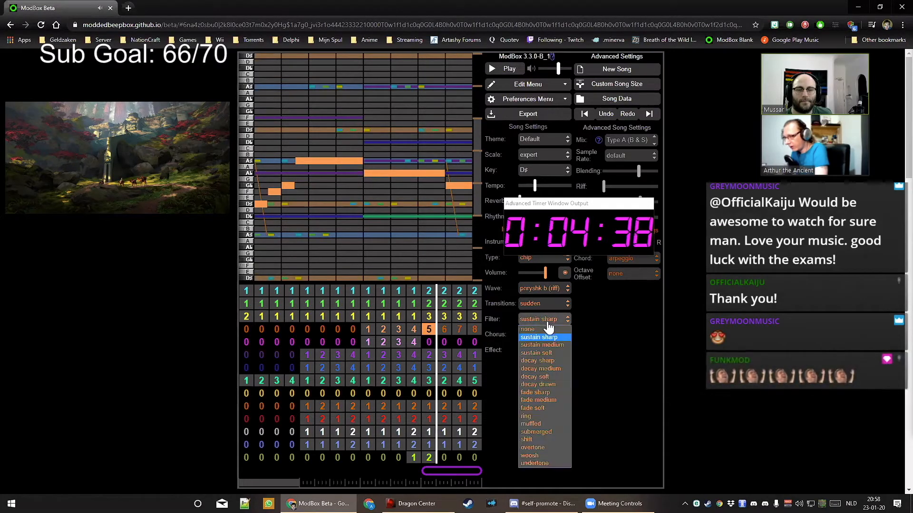
click(551, 448)
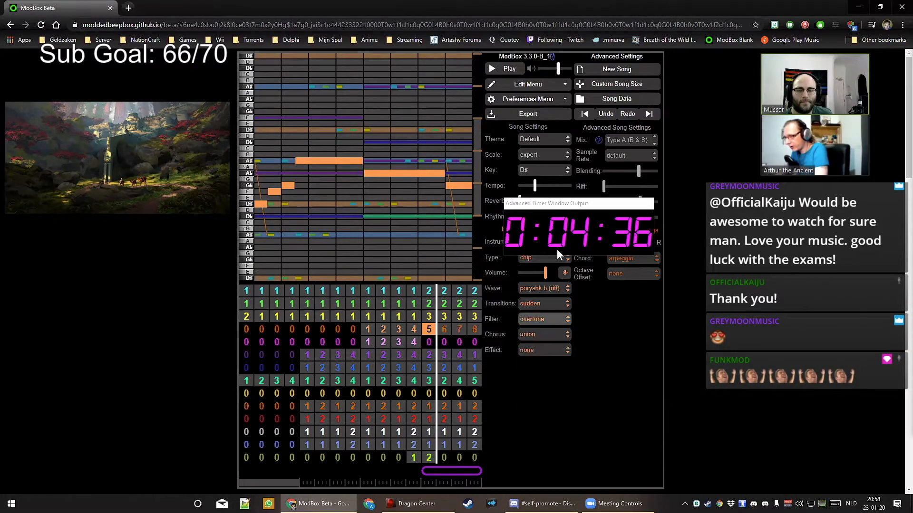
drag(546, 274, 538, 281)
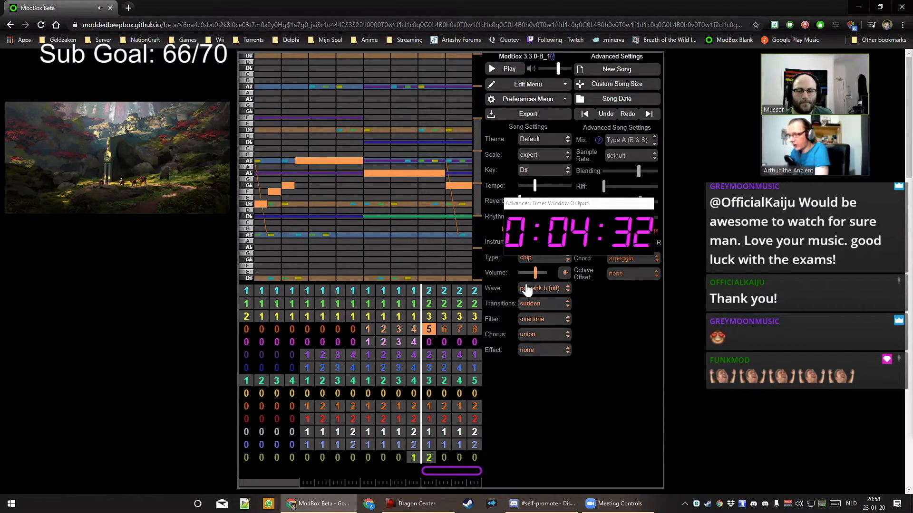
key(space)
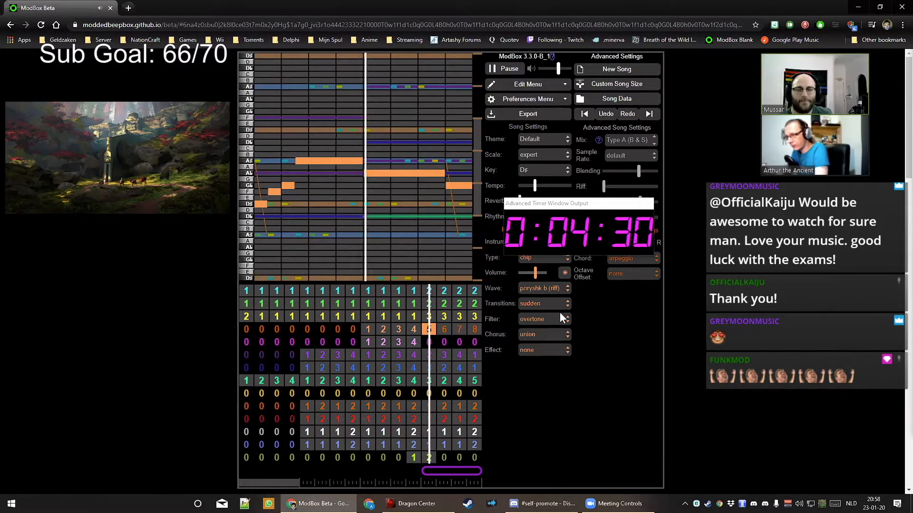
key(space)
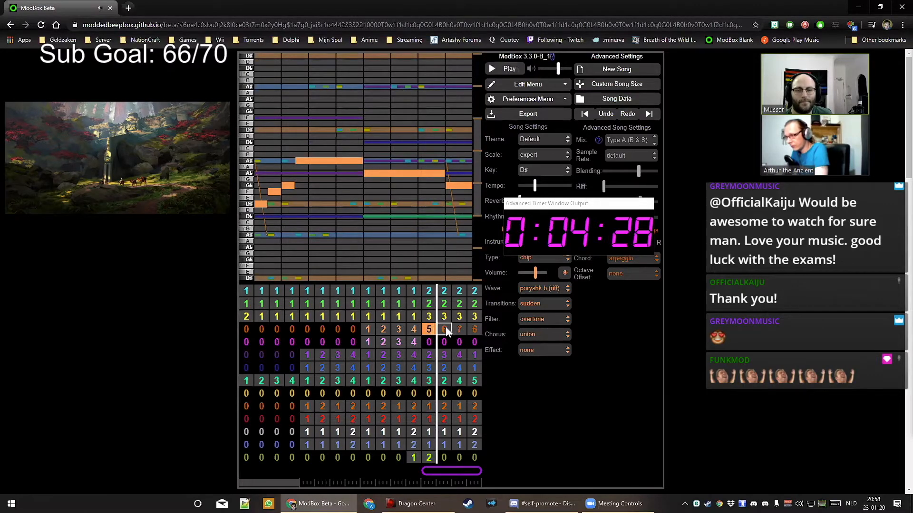
Assign instrument 2 to orange patterns 6, 7 and 8
click(445, 328)
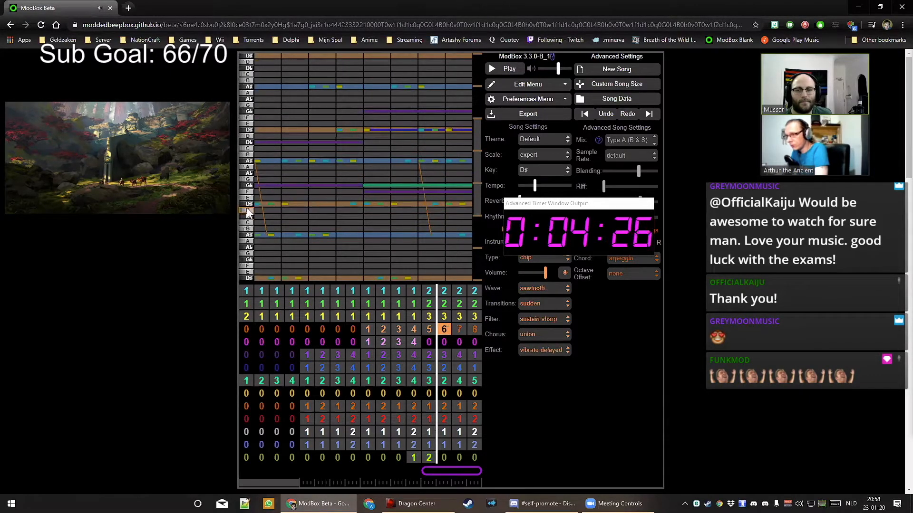
key(space)
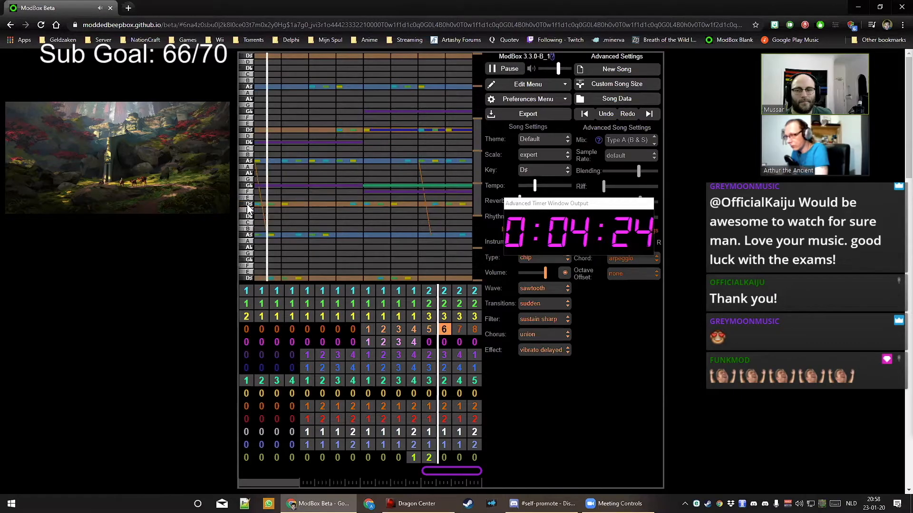
key(space)
drag(567, 206, 581, 394)
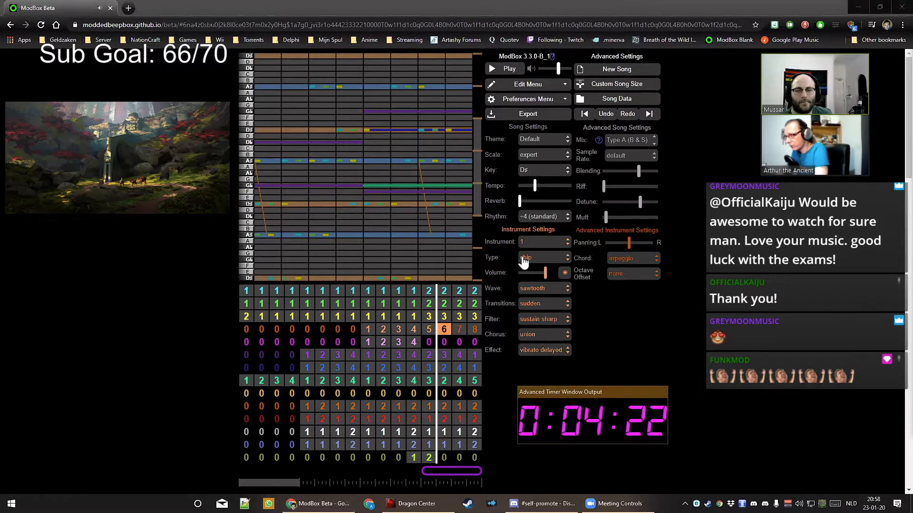
click(534, 242)
click(535, 261)
key(Right)
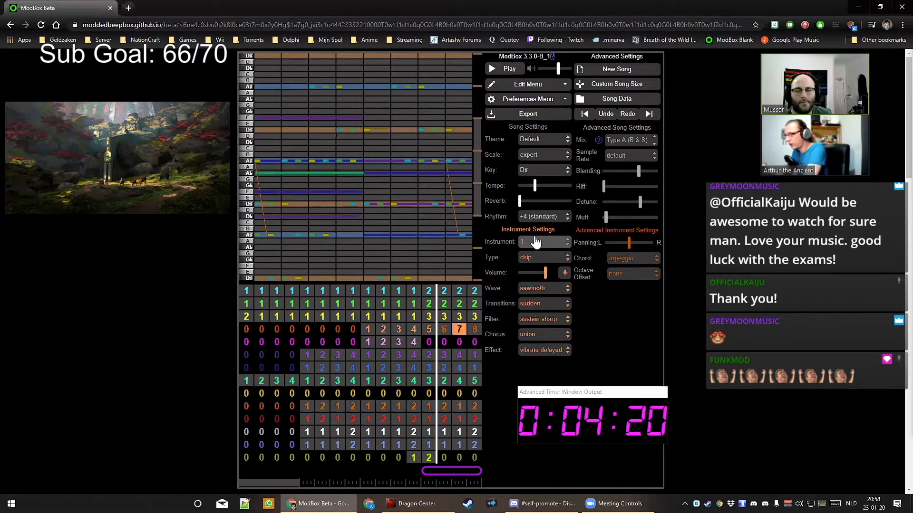
click(536, 242)
click(538, 261)
key(Right)
click(539, 261)
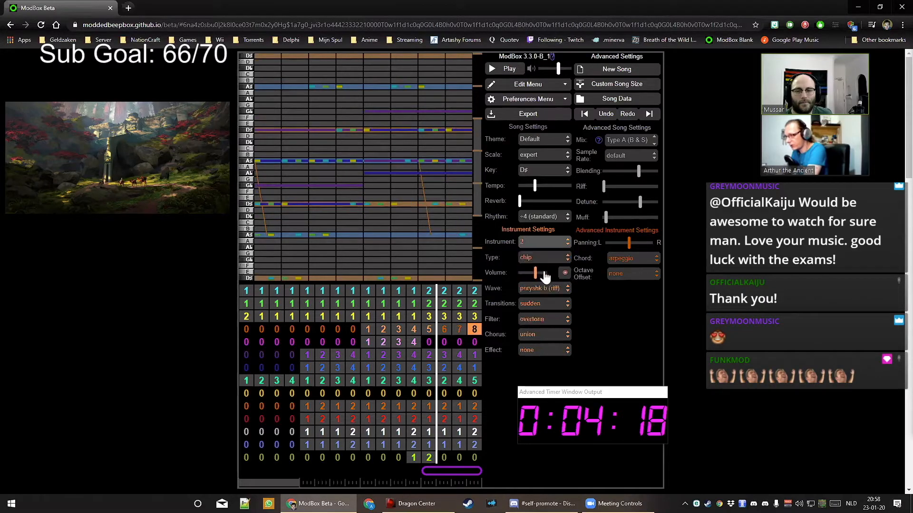
Review pattern 5 and audition the lead from pattern 6
click(428, 329)
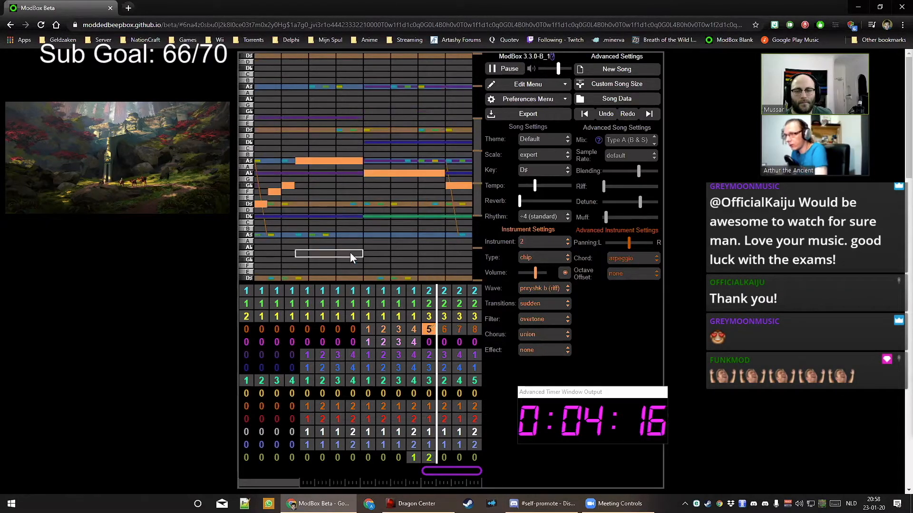
key(space)
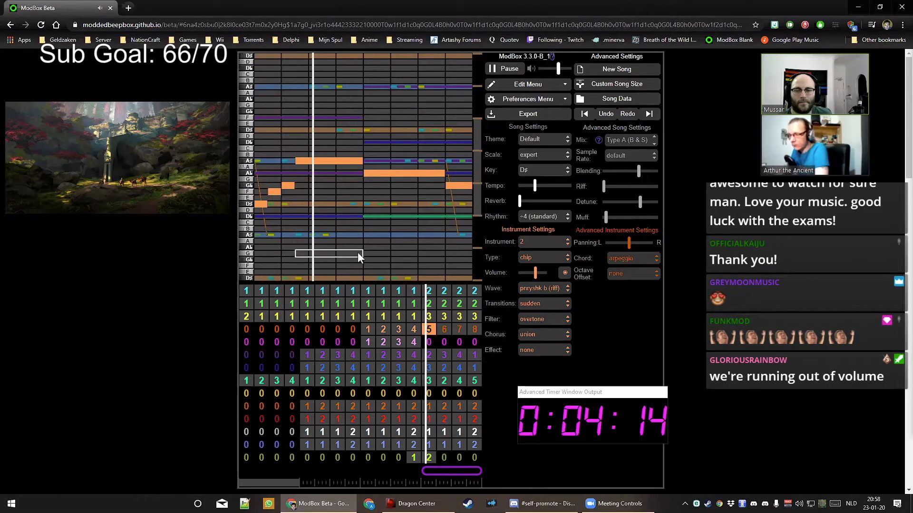
click(445, 329)
key(space)
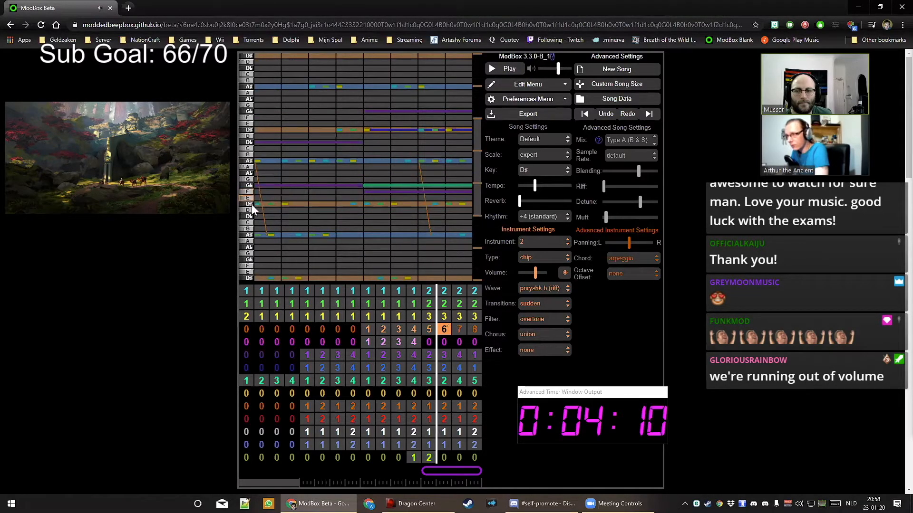
key(space)
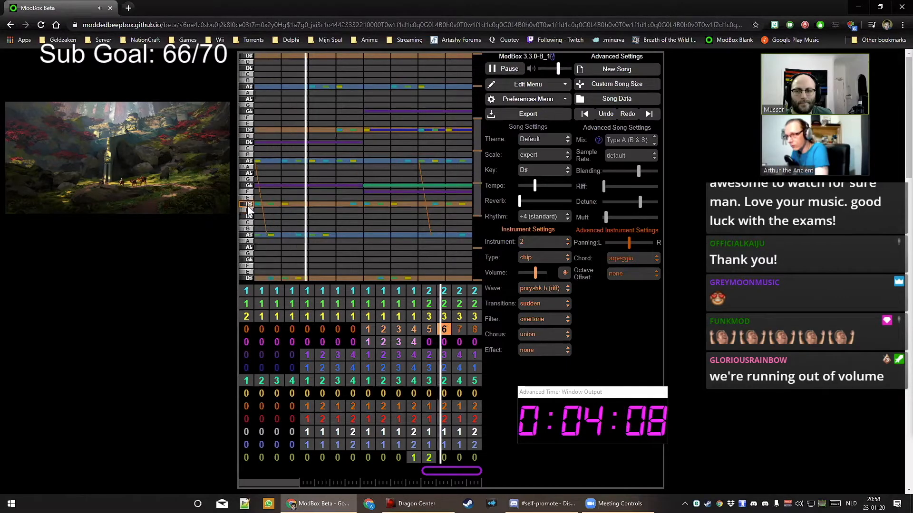
key(space)
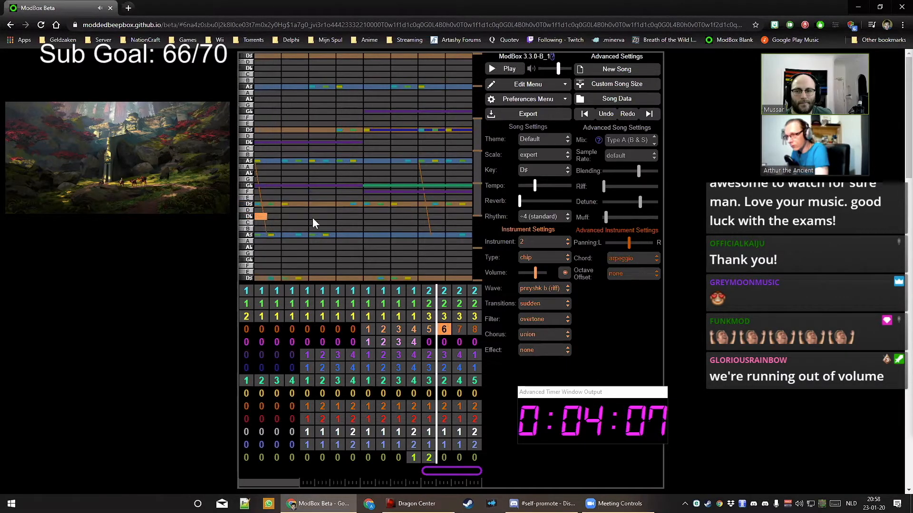
Write pattern 6's melody: D♭, G♭, a lengthened A♯, and a closing D♯
click(269, 214)
click(287, 186)
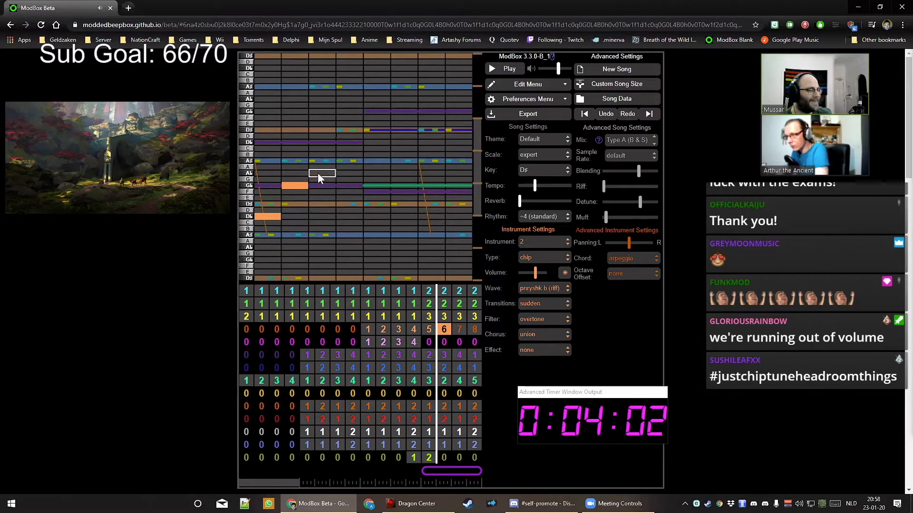
click(352, 162)
key(space)
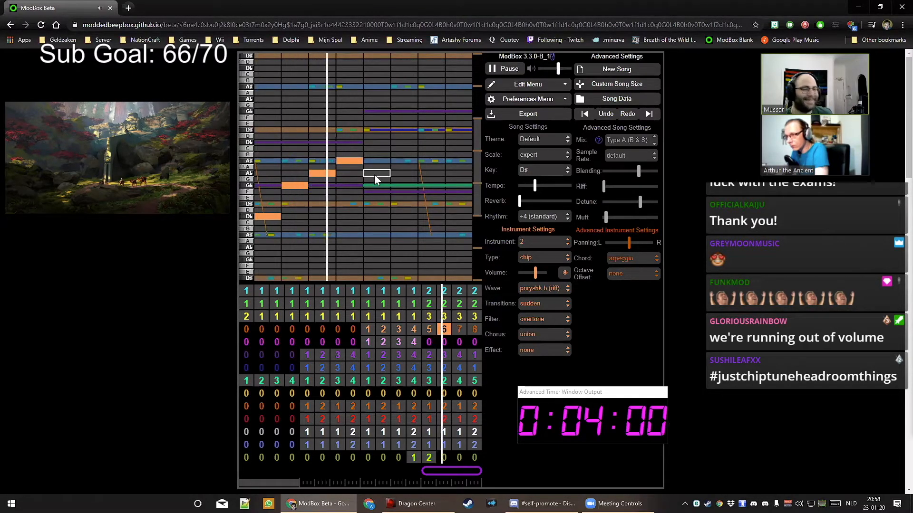
key(space)
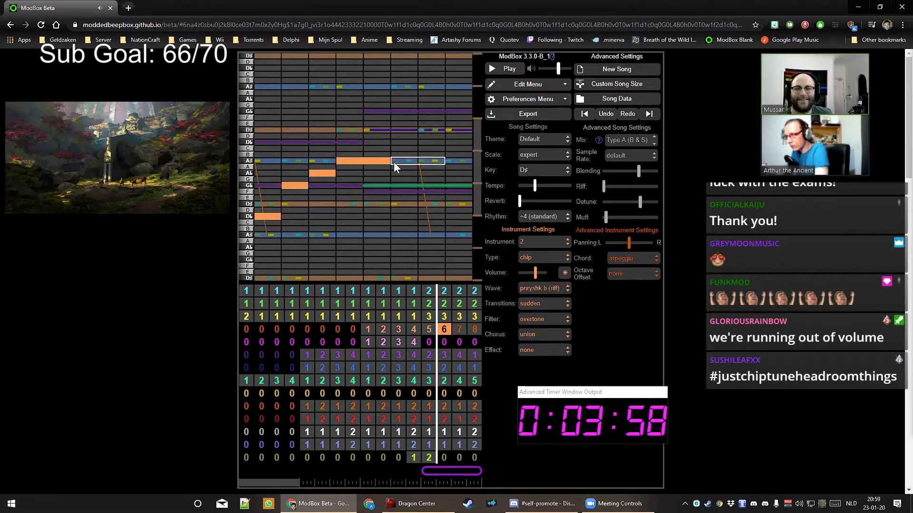
key(space)
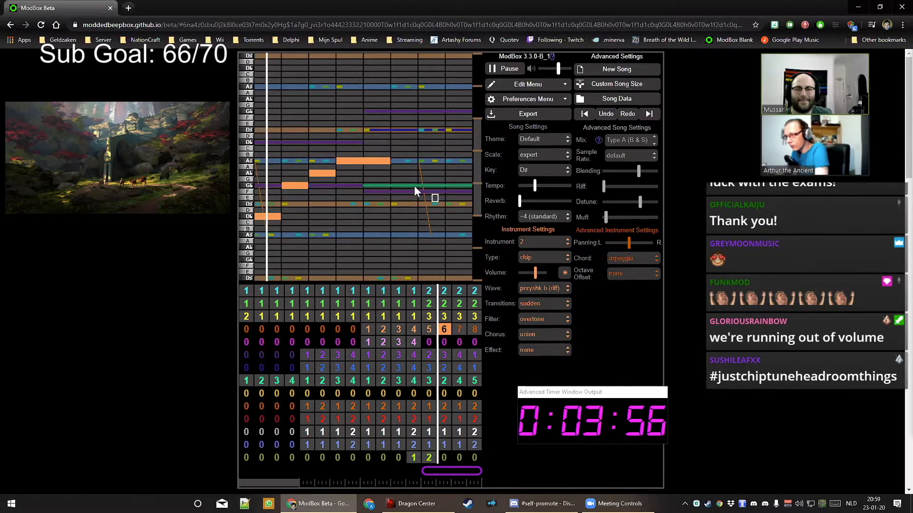
drag(396, 161, 444, 163)
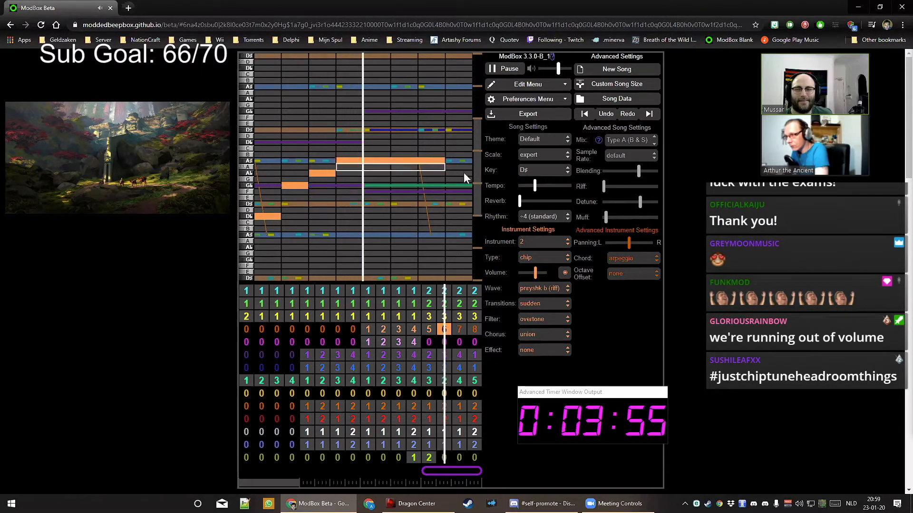
click(458, 131)
key(space)
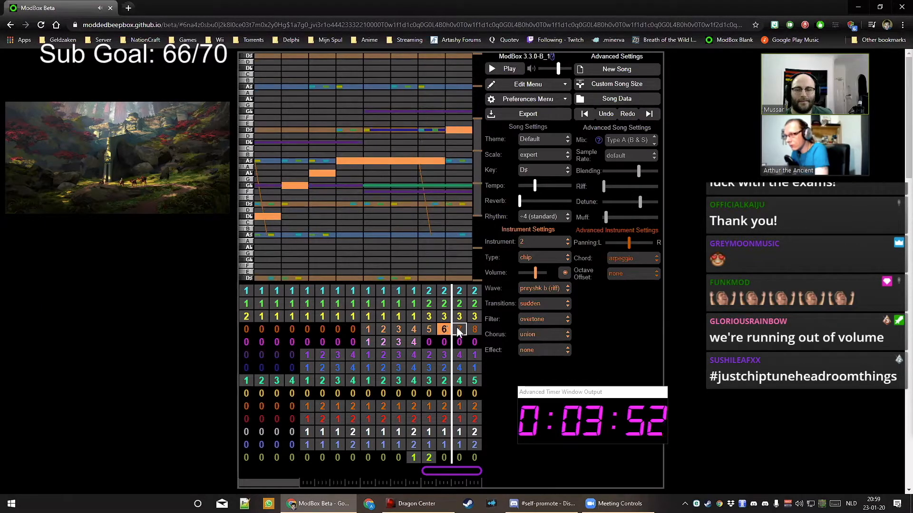
In pattern 7, add a G♭, a long D# at the start, and a shortened D♭ later
click(457, 328)
click(260, 114)
key(space)
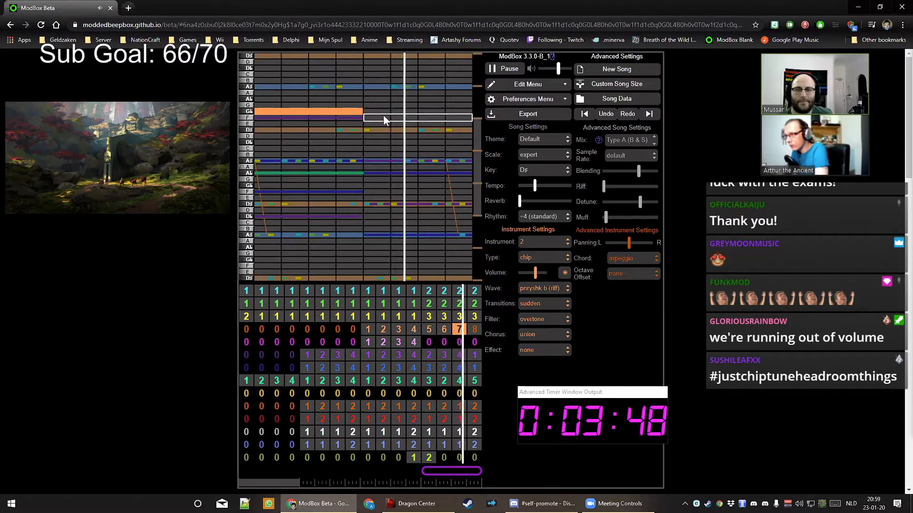
key(space)
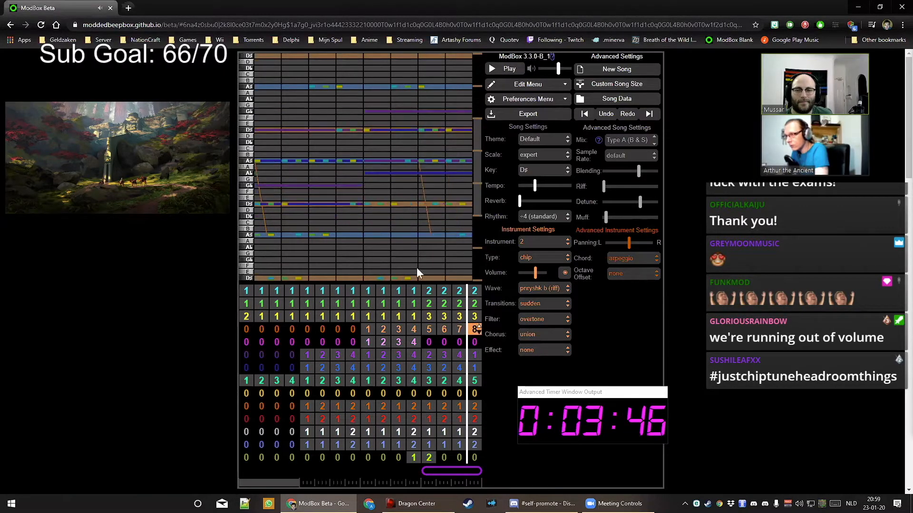
click(259, 130)
key(space)
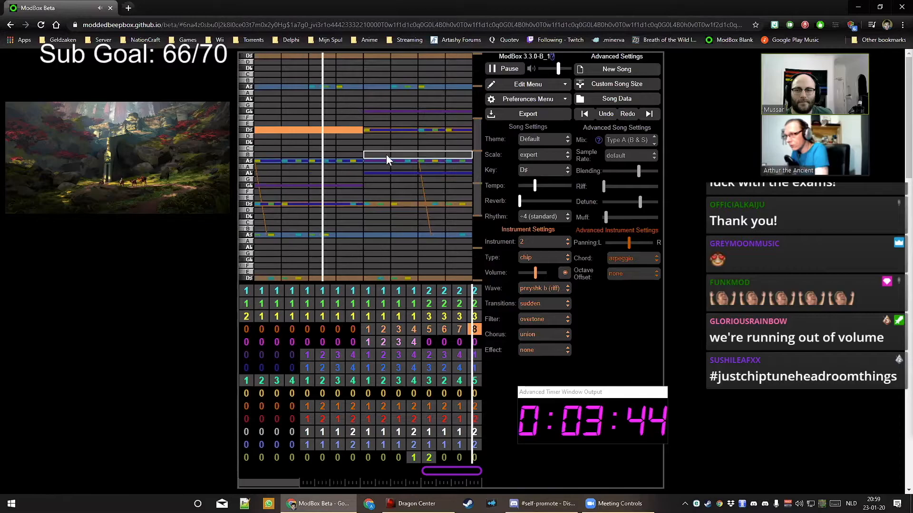
key(space)
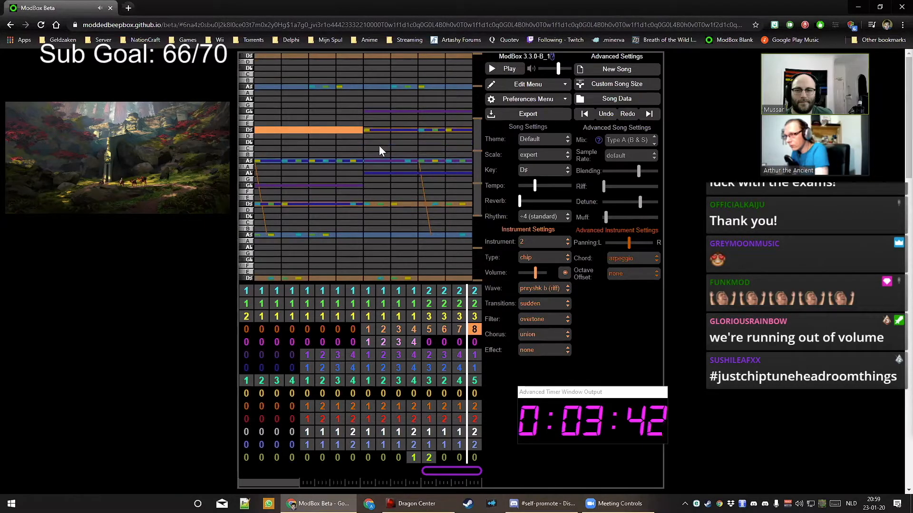
click(379, 146)
key(space)
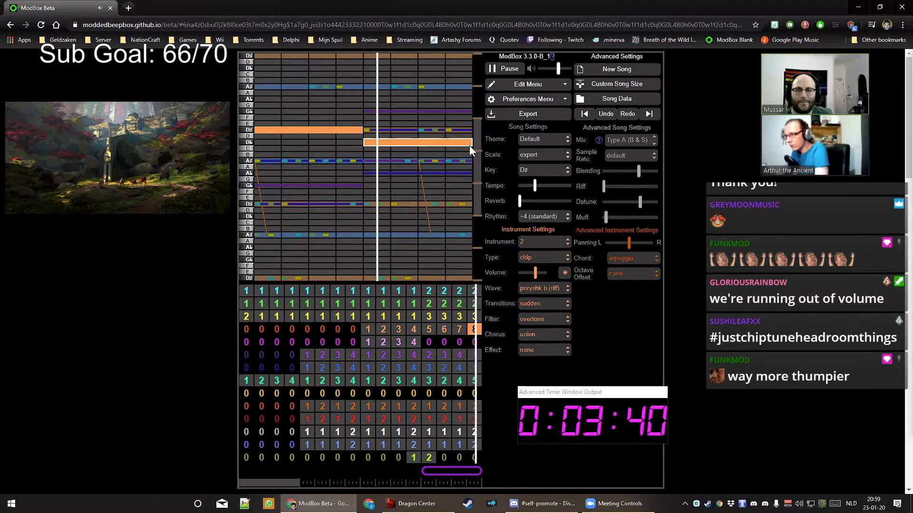
key(space)
drag(469, 145, 419, 145)
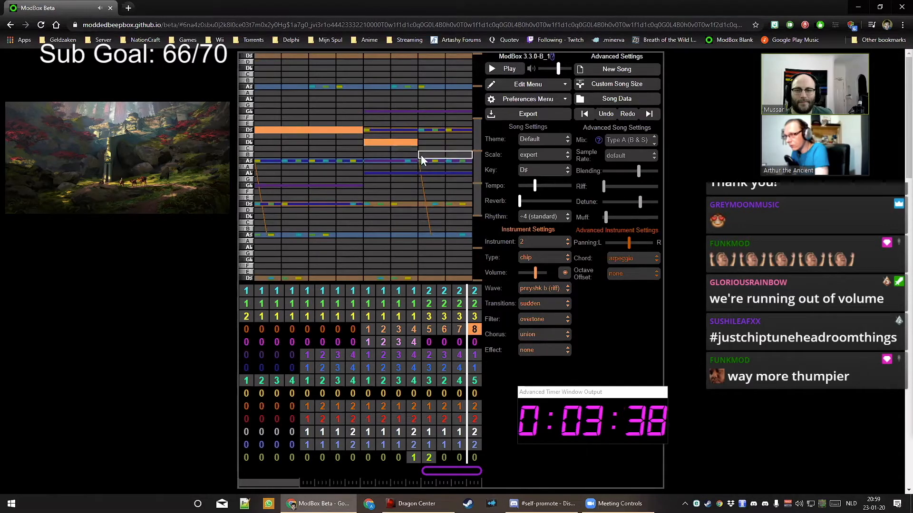
Start the cascade with a short note after the D♭, nudge it up one step, and play it back
click(423, 160)
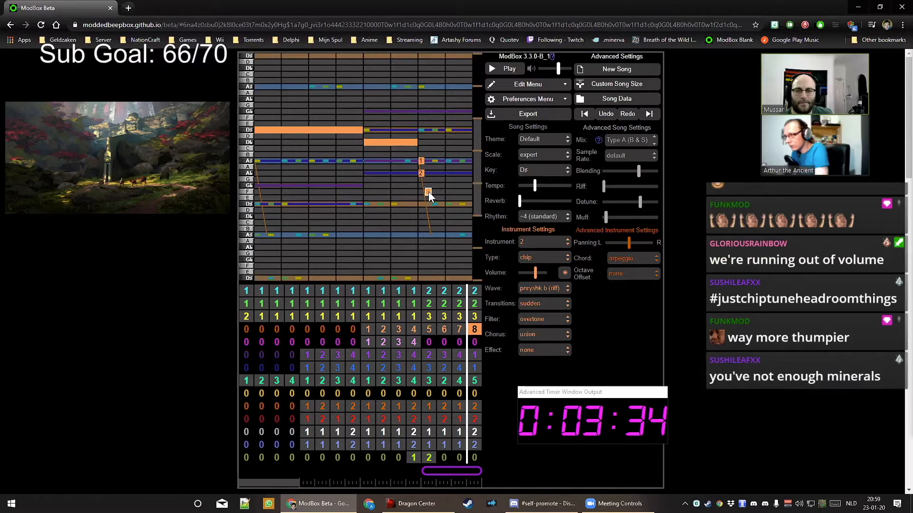
drag(429, 192, 426, 187)
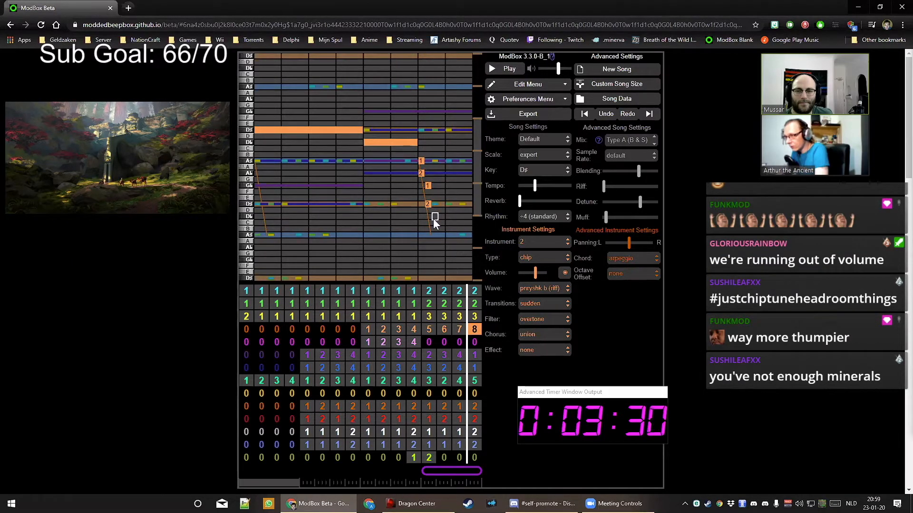
key(space)
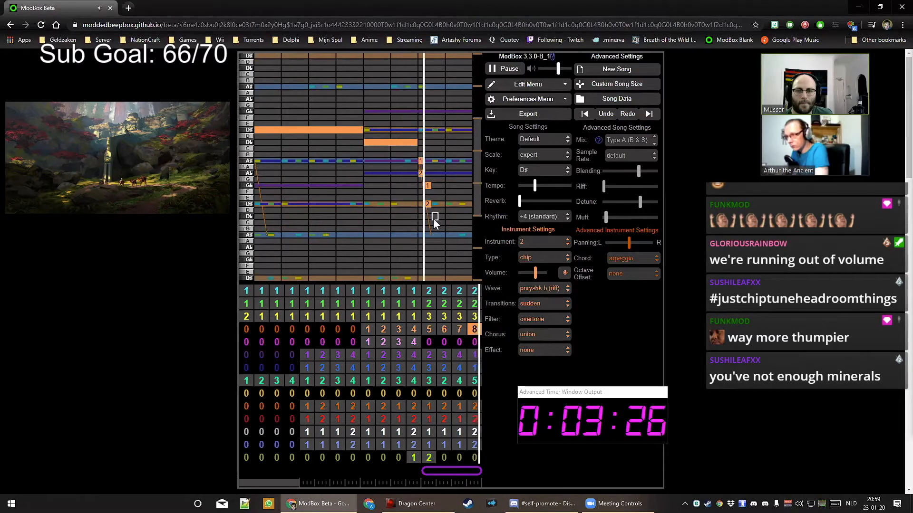
key(space)
Add a lower cascade note, set Transitions to seamless, and play back the result
click(434, 236)
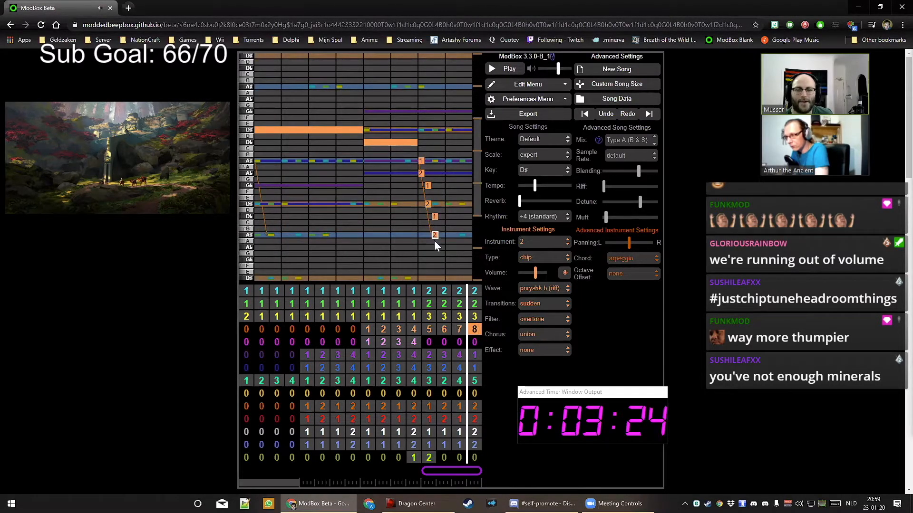
click(540, 307)
click(541, 321)
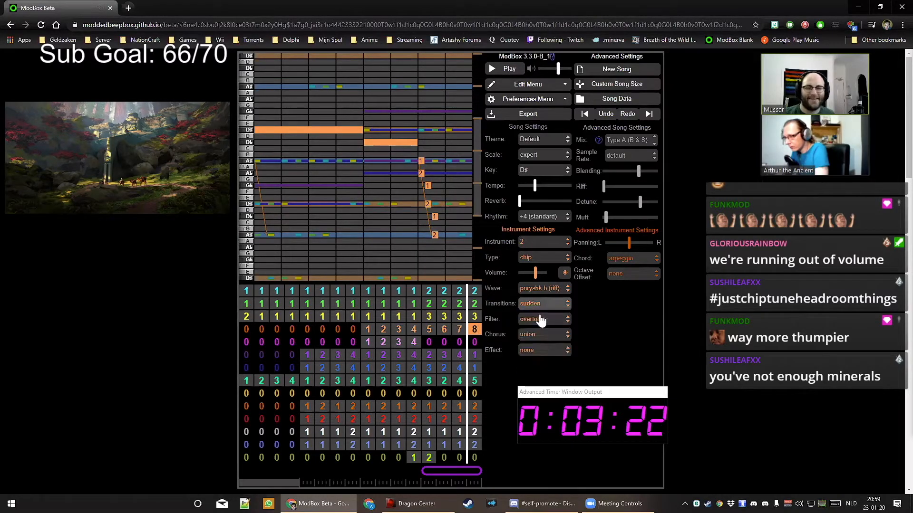
key(space)
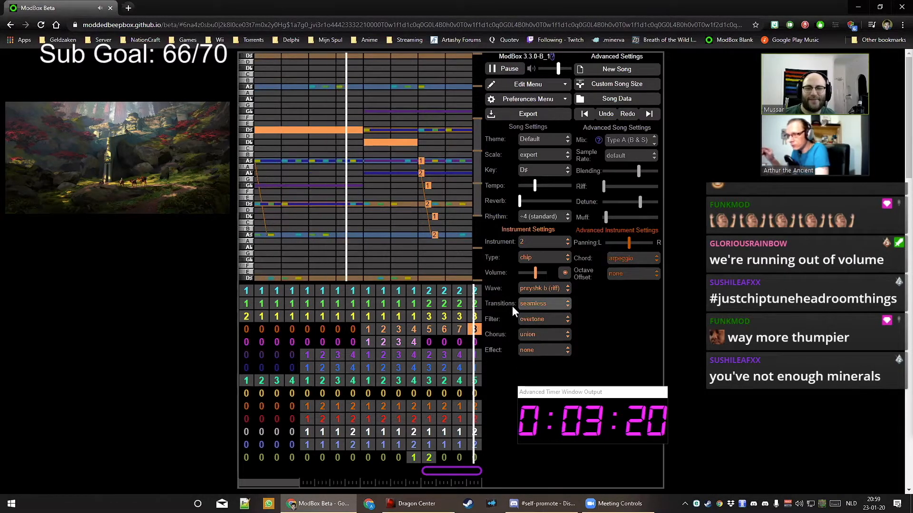
key(space)
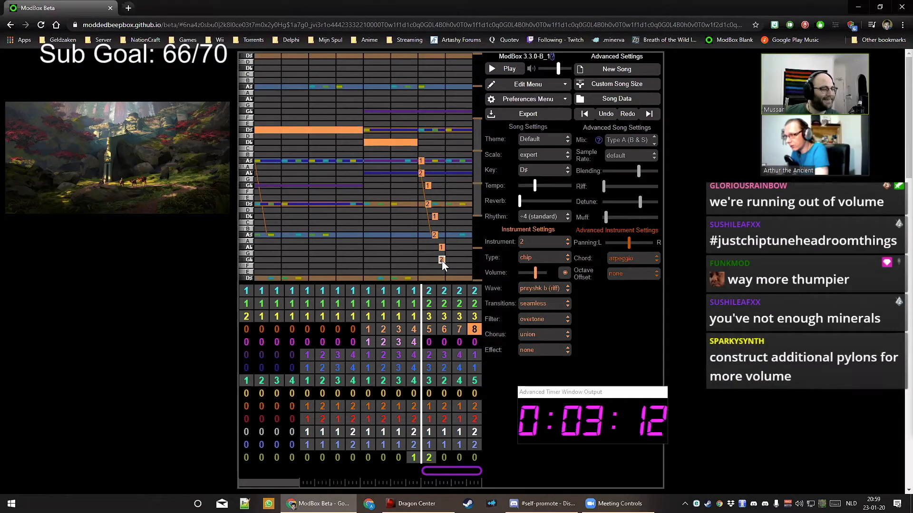
Add further descending cascade notes in the last column, reaching into the lower octave
scroll(478, 222, down, 3)
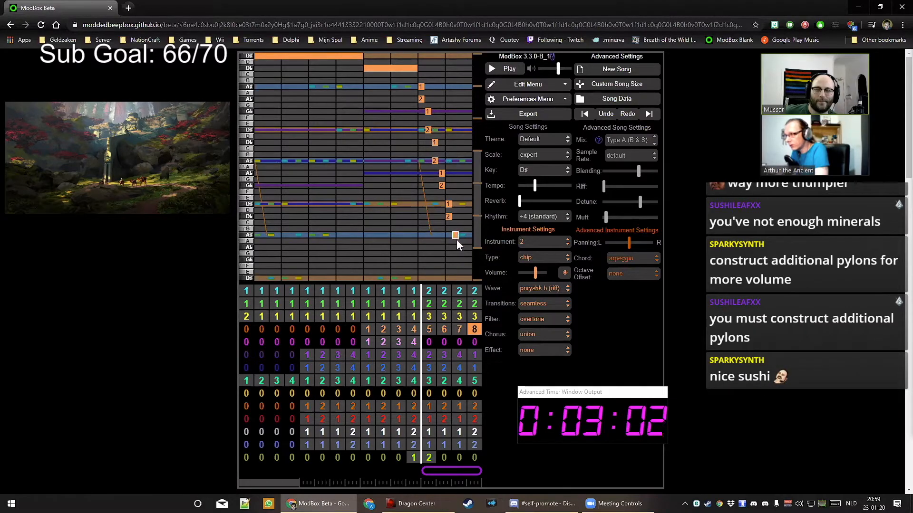
click(463, 277)
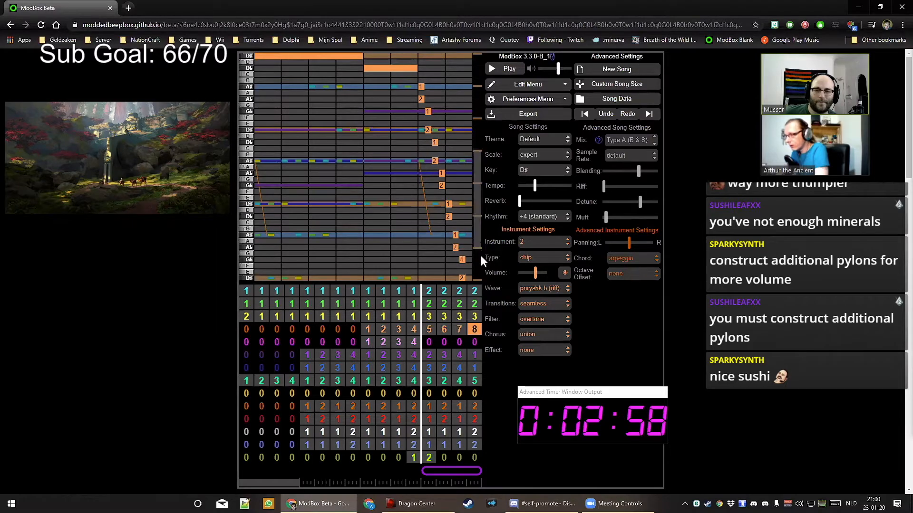
click(479, 257)
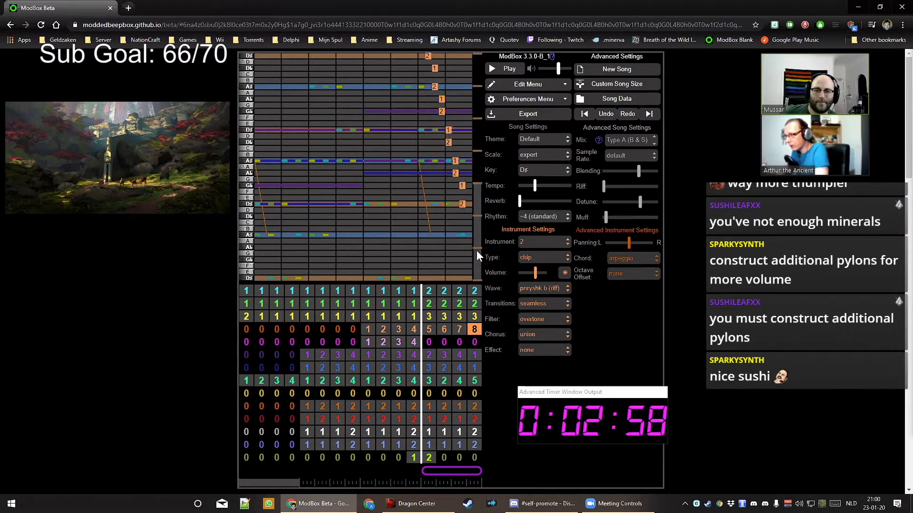
click(469, 218)
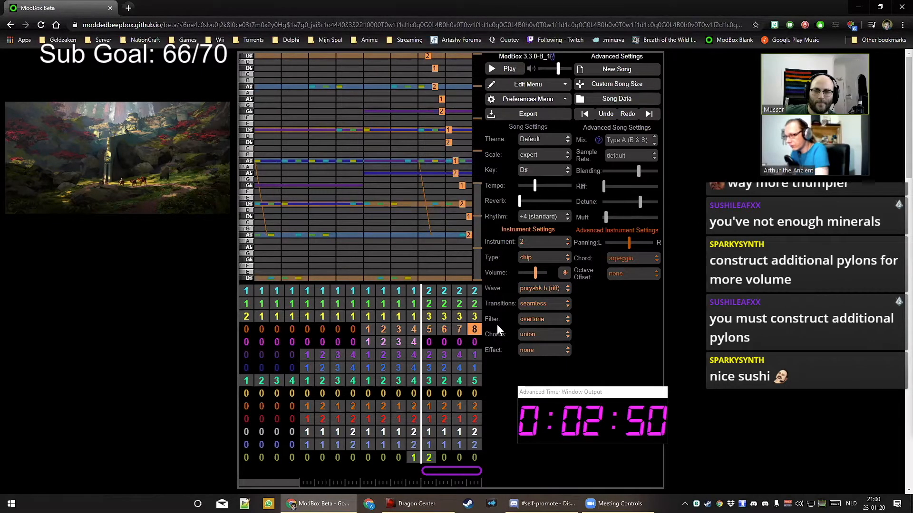
Set the pink channel's last four bars to patterns 5, 6, 7 and 8
key(Down)
key(Left)
key(Left)
key(Left)
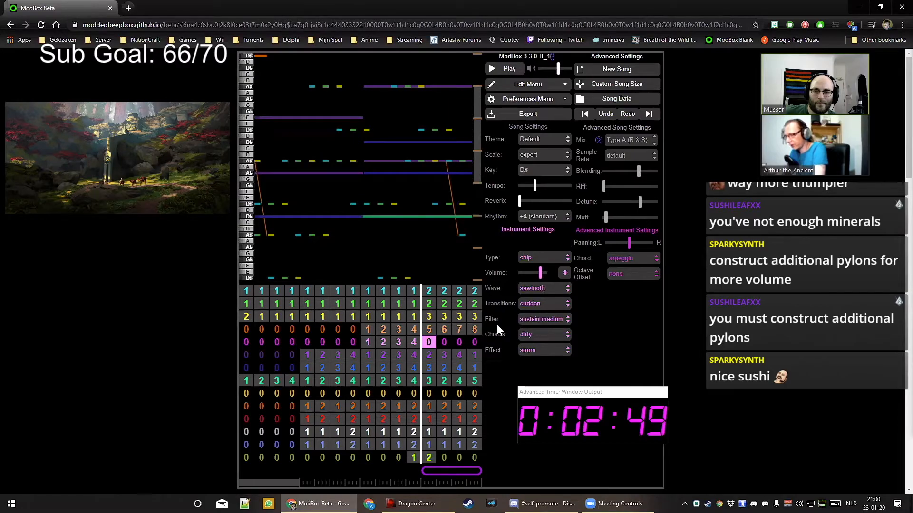
key(5)
key(Right)
key(6)
key(Right)
key(7)
key(Right)
key(8)
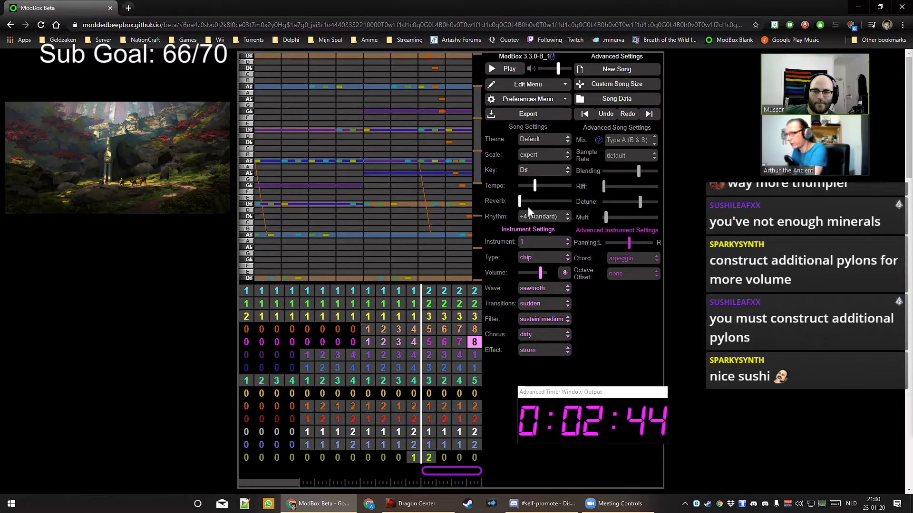
Assign instrument 2 to the pink channel's patterns 5 through 8
click(544, 243)
click(543, 257)
key(Left)
key(Down)
key(Up)
click(541, 245)
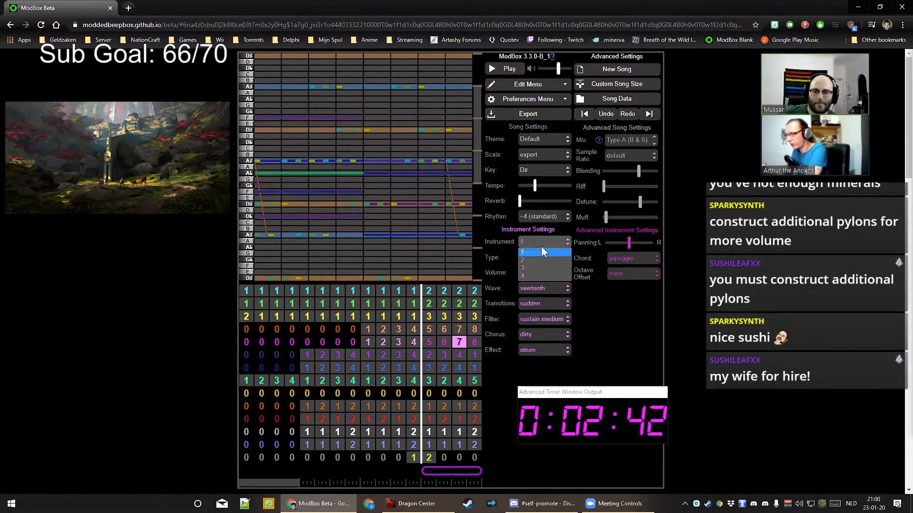
click(541, 259)
key(Left)
click(539, 245)
click(537, 253)
key(Left)
click(540, 242)
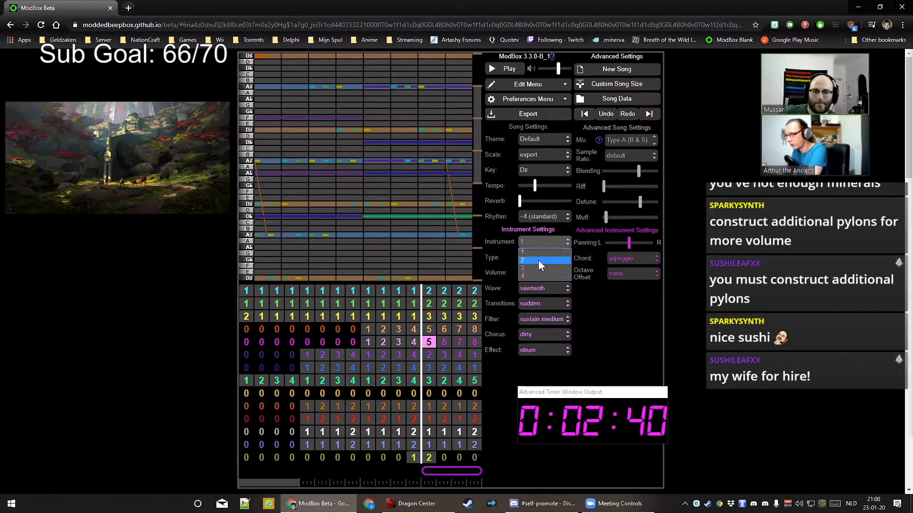
click(540, 260)
Give instrument 2 the pnryshk b (riff) wave with seamless transitions
click(535, 288)
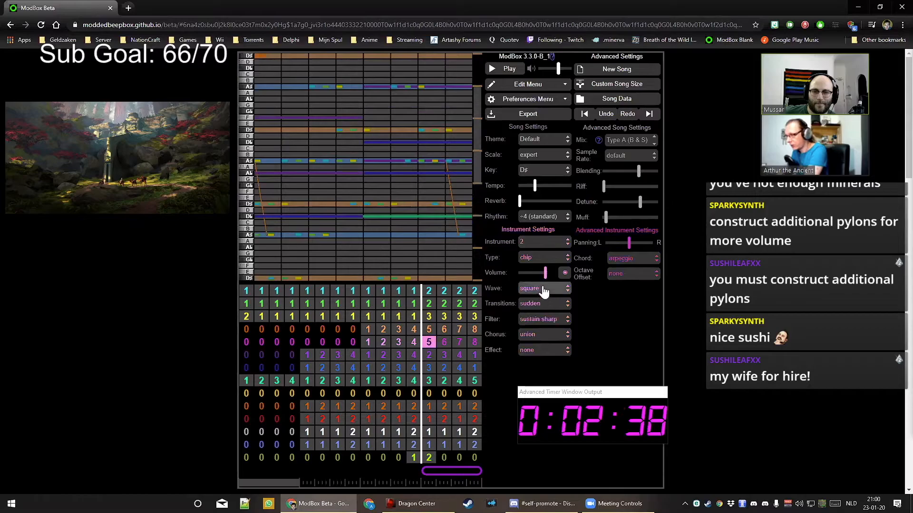
scroll(538, 343, down, 5)
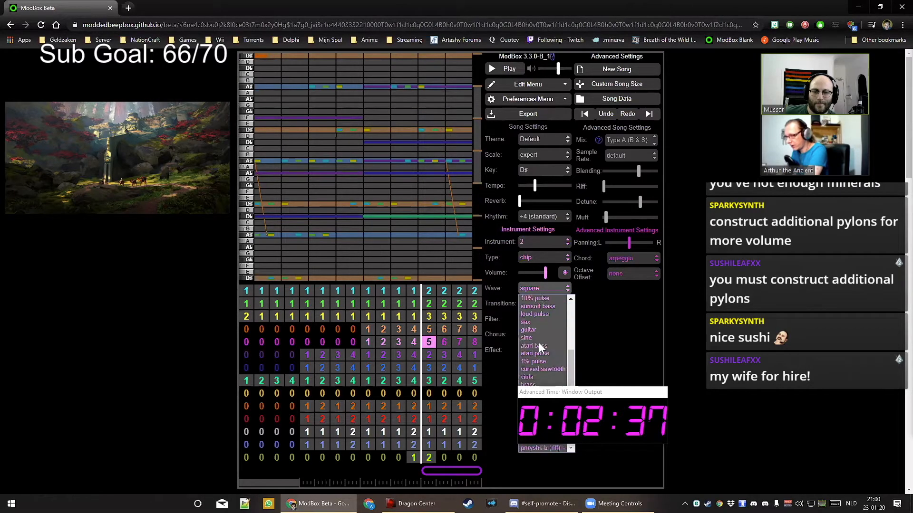
click(537, 447)
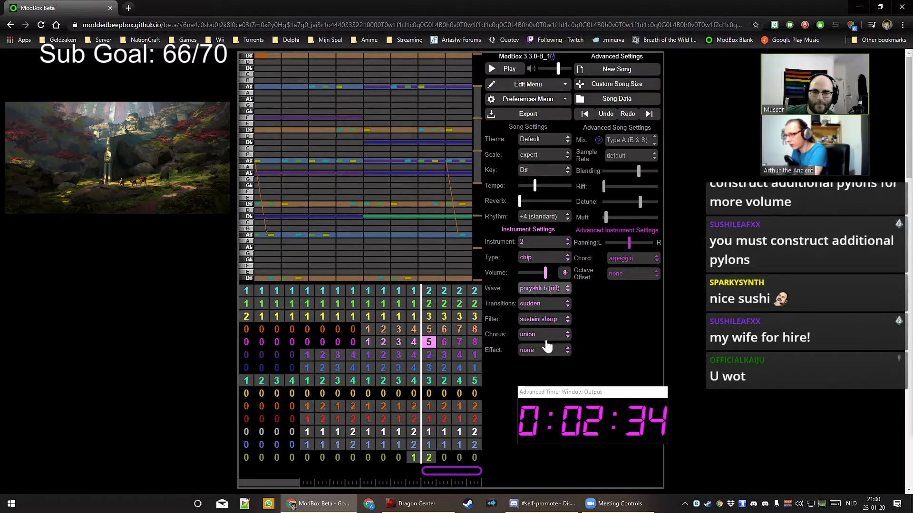
click(542, 303)
click(544, 314)
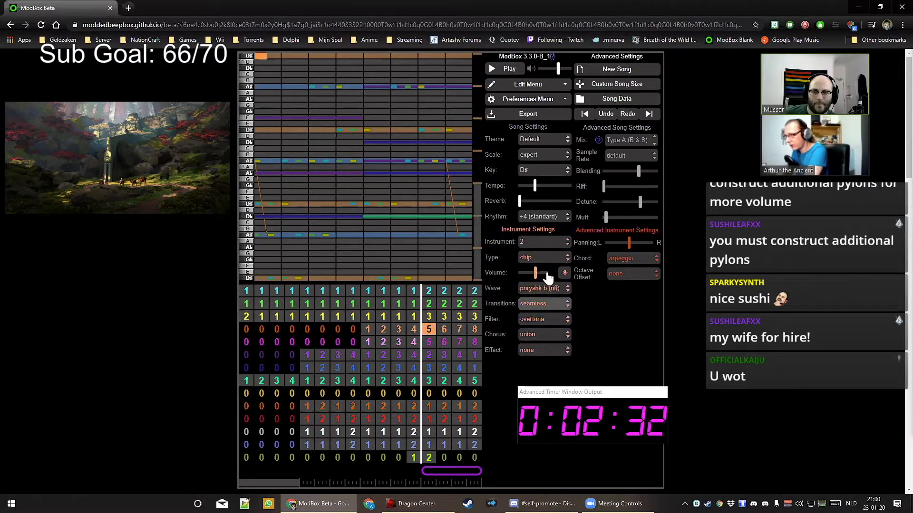
Lower the instrument's volume and set filter sustain medium, chorus dirty, and effect strum
drag(545, 273, 532, 277)
click(542, 320)
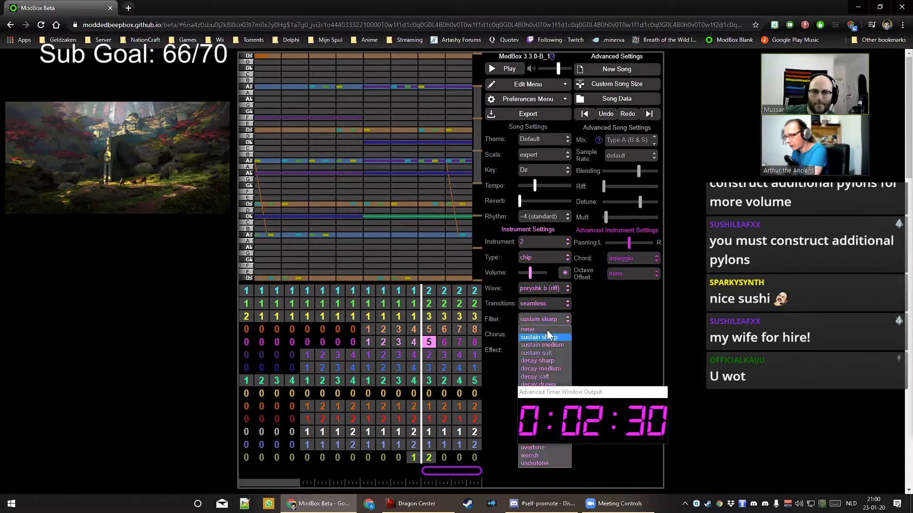
click(550, 344)
click(544, 335)
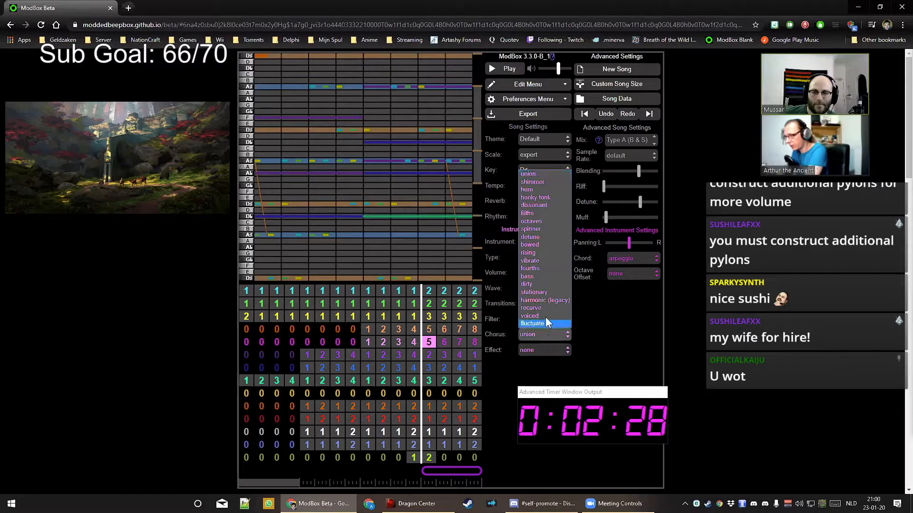
click(546, 283)
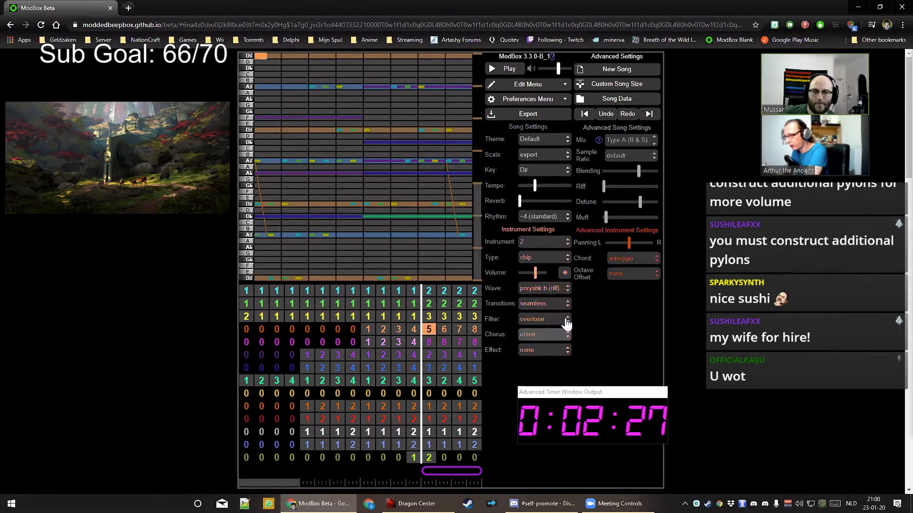
click(551, 355)
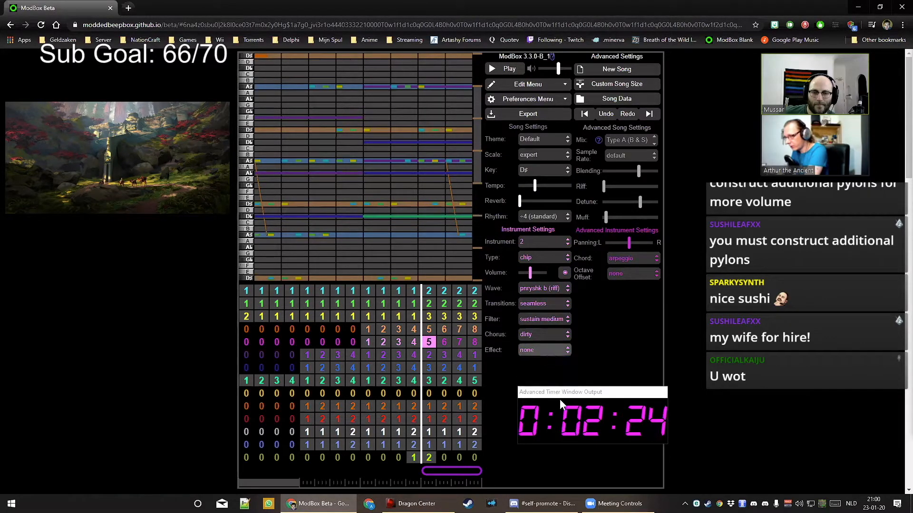
drag(560, 395, 555, 447)
click(543, 351)
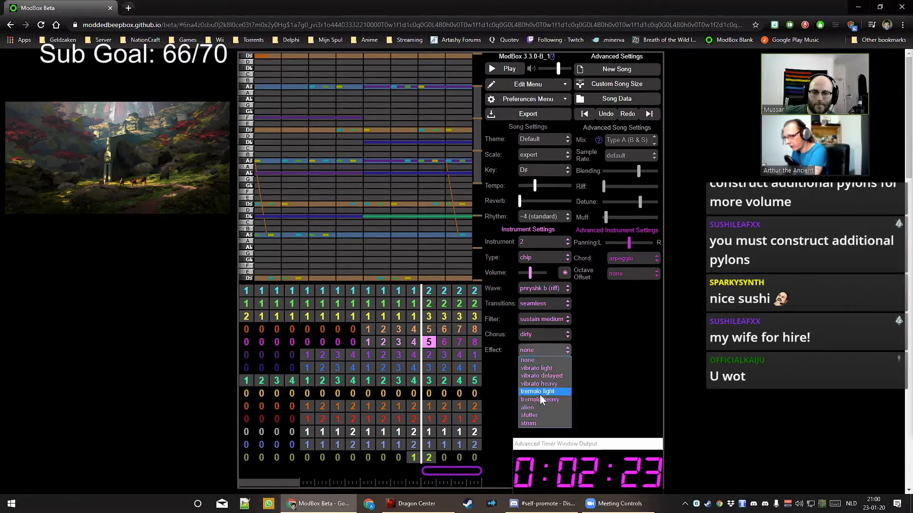
click(541, 423)
drag(550, 439, 546, 410)
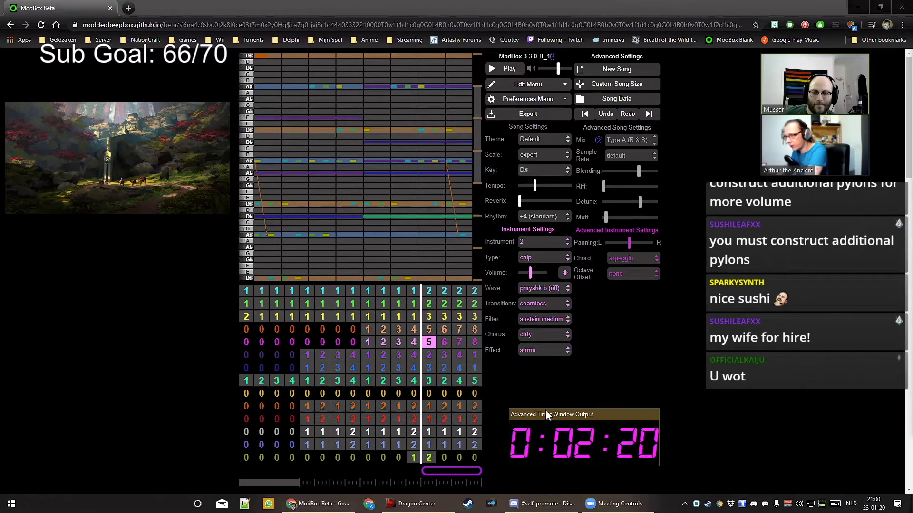
Compare the pink lead's cascade patterns against the orange channel, then scroll the song to its final bars
click(429, 341)
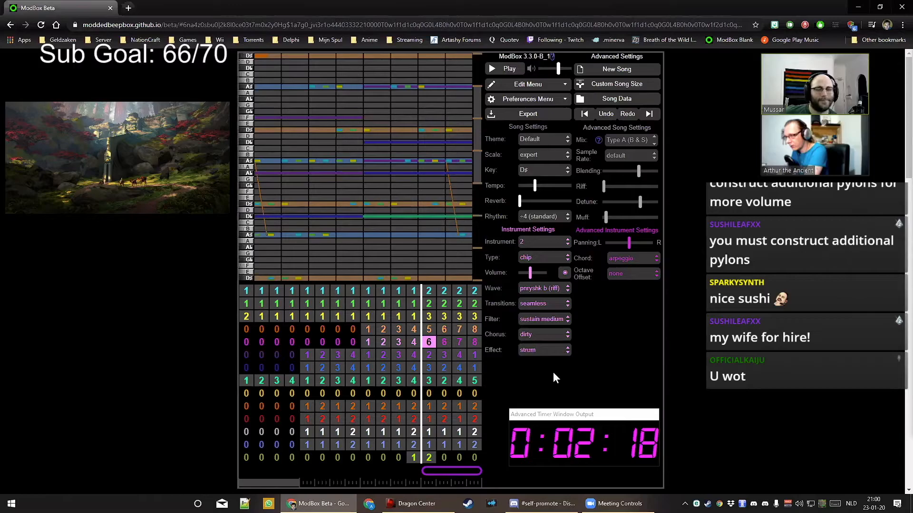
key(Up)
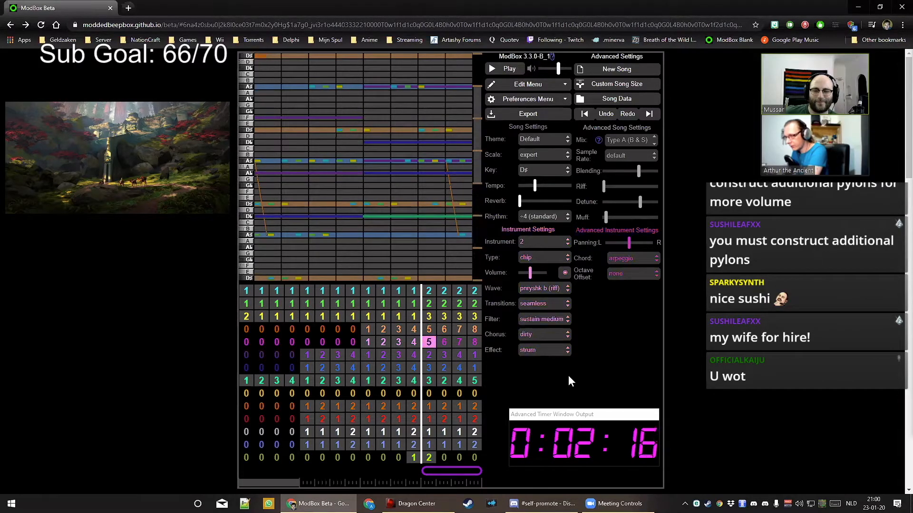
key(Down)
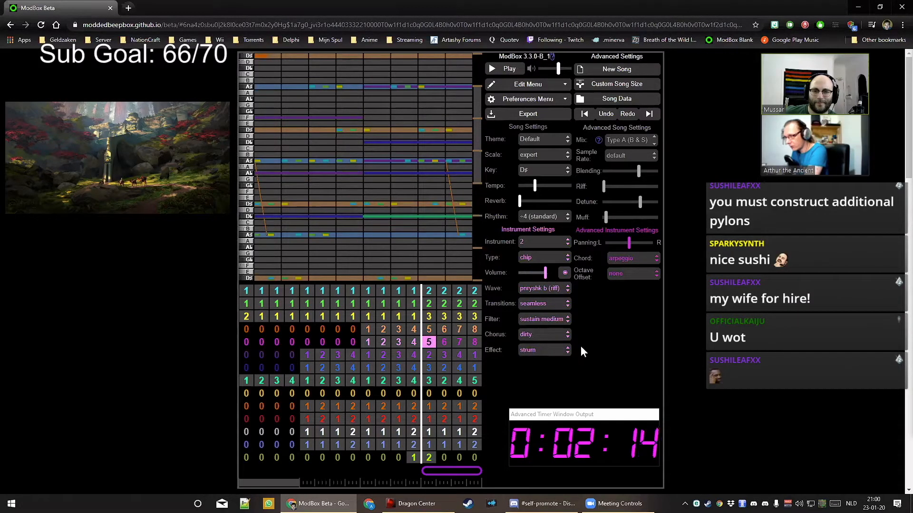
key(Up)
key(Up)
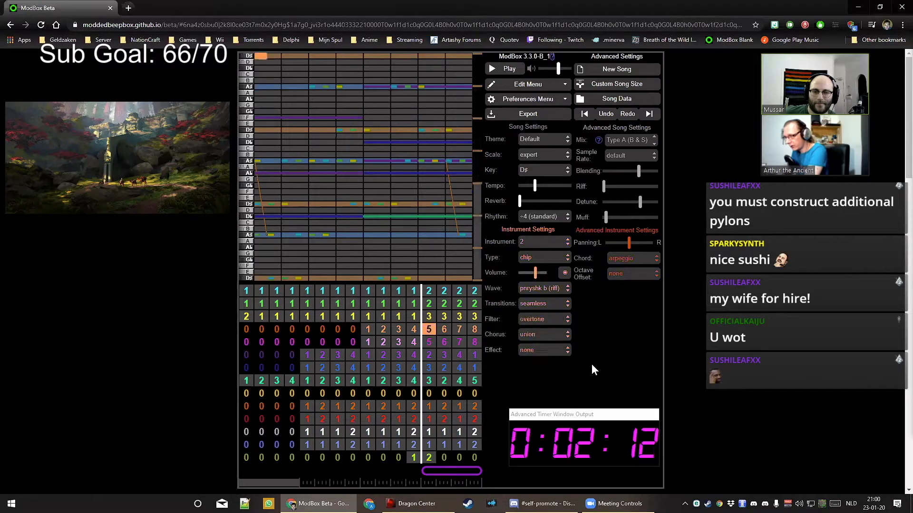
key(Down)
key(Up)
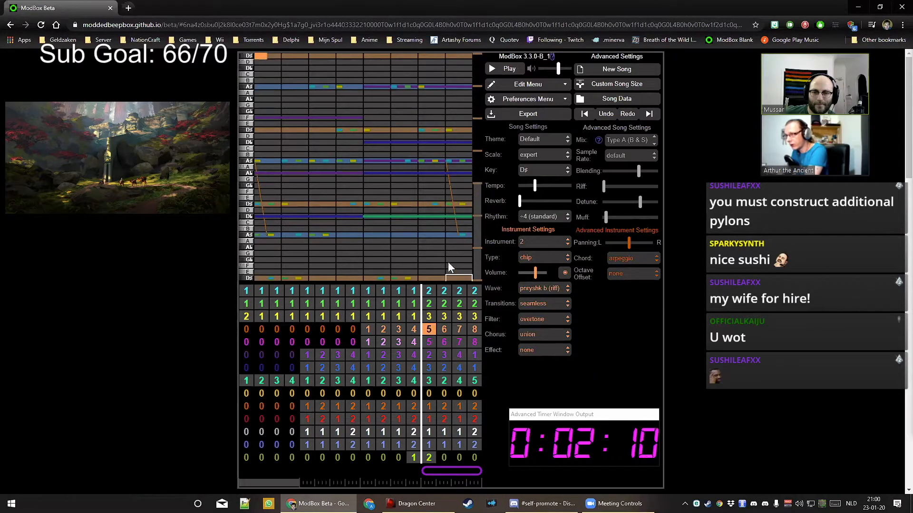
drag(477, 251, 479, 199)
key(Down)
key(Up)
key(Down)
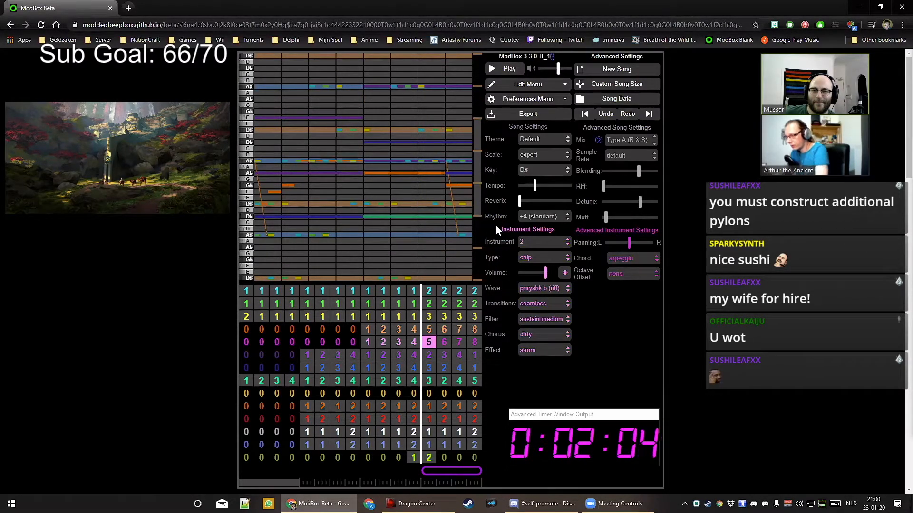
key(Right)
key(Right)
key(Right)
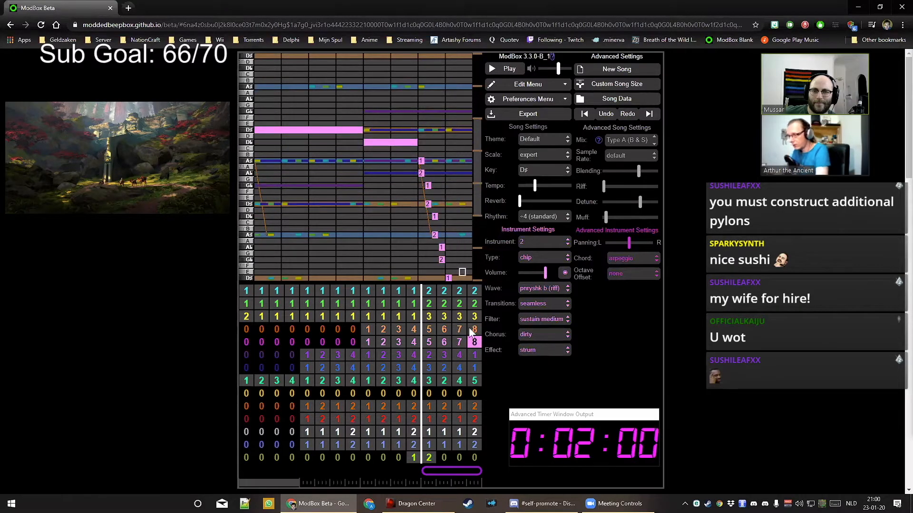
drag(292, 484, 303, 484)
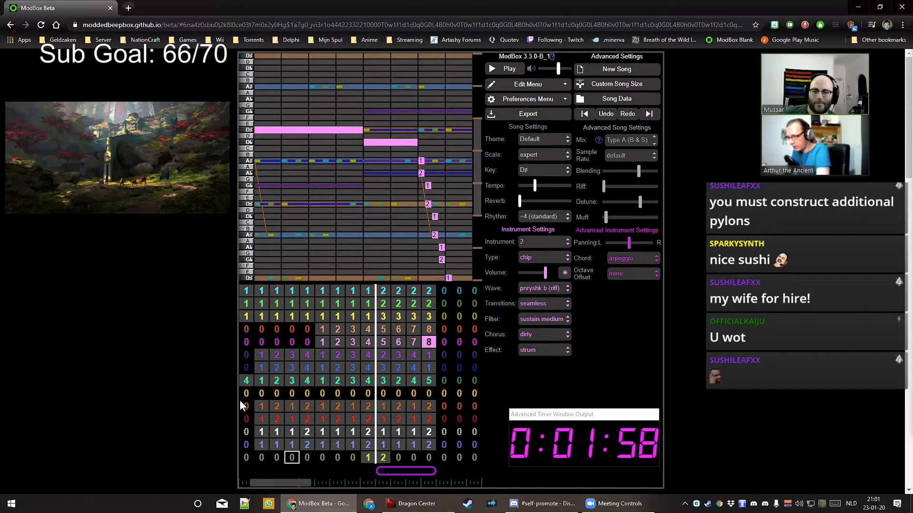
Fill the top chord rows' final bars with pattern 1
click(444, 290)
key(1)
key(Right)
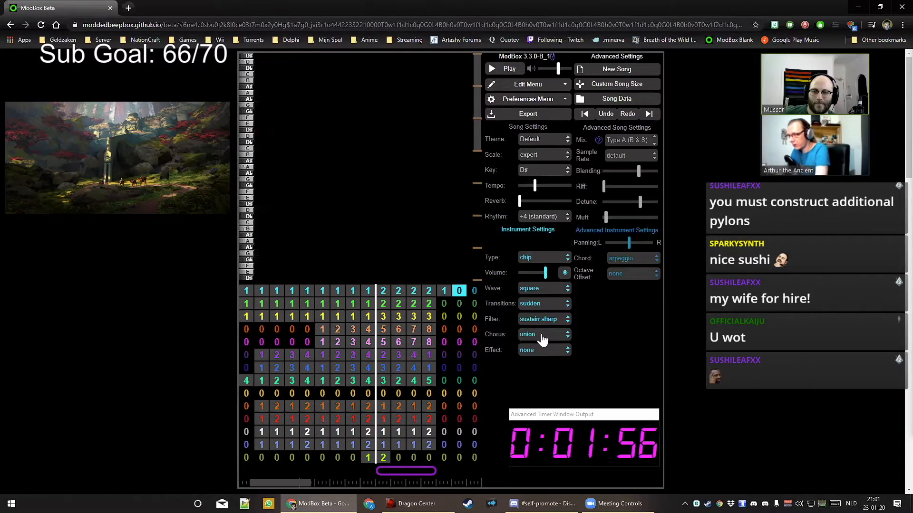
key(1)
key(Right)
key(1)
key(Right)
key(1)
key(Down)
key(Left)
key(Left)
key(Left)
key(1)
Set the green and yellow rows' final bars to pattern 1
key(Right)
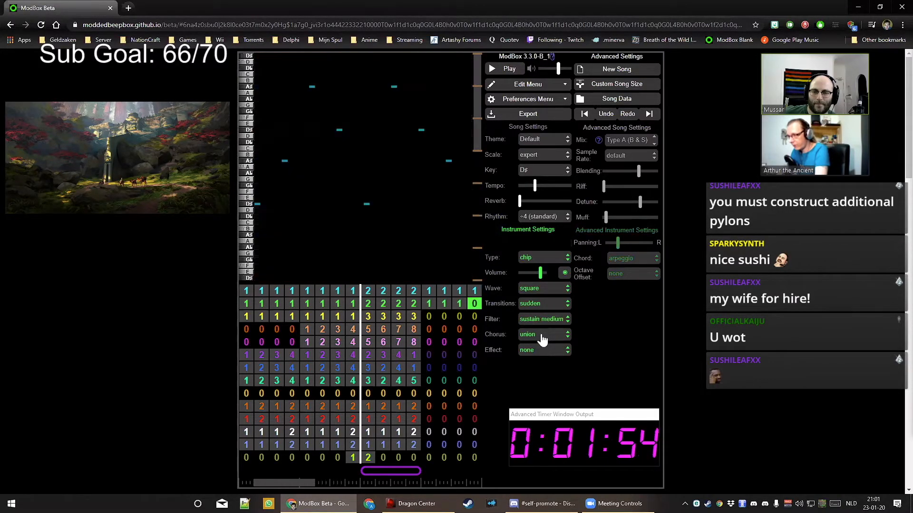
key(1)
key(Right)
key(1)
key(Right)
key(1)
key(Down)
key(Left)
key(Left)
key(Left)
key(1)
key(Right)
key(1)
key(Right)
key(1)
Give the purple row's final bars patterns 1, 2 and 3
key(Right)
key(1)
key(Down)
key(Down)
key(Down)
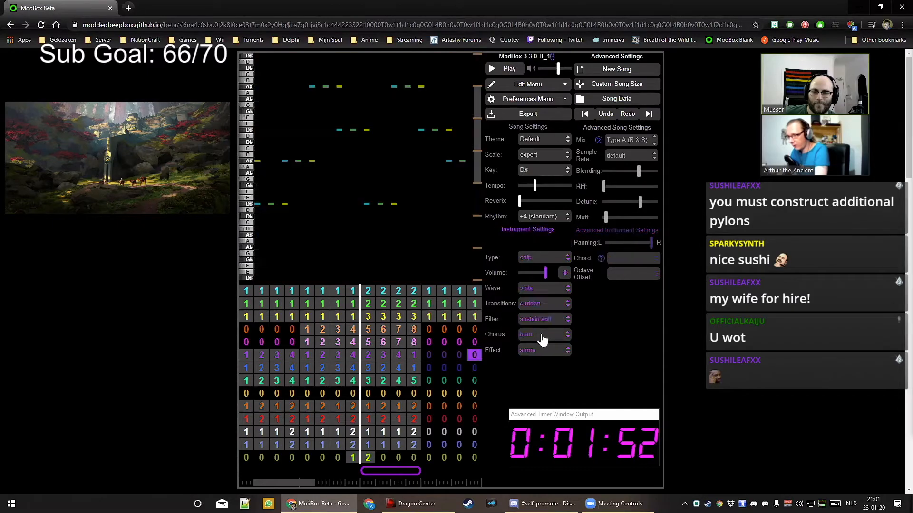
key(Left)
key(Left)
key(Left)
key(1)
key(Right)
key(2)
Give the blue row's bars 13–16 patterns 1 to 4
key(Right)
key(3)
key(Right)
key(4)
key(Down)
key(Left)
key(Left)
key(Left)
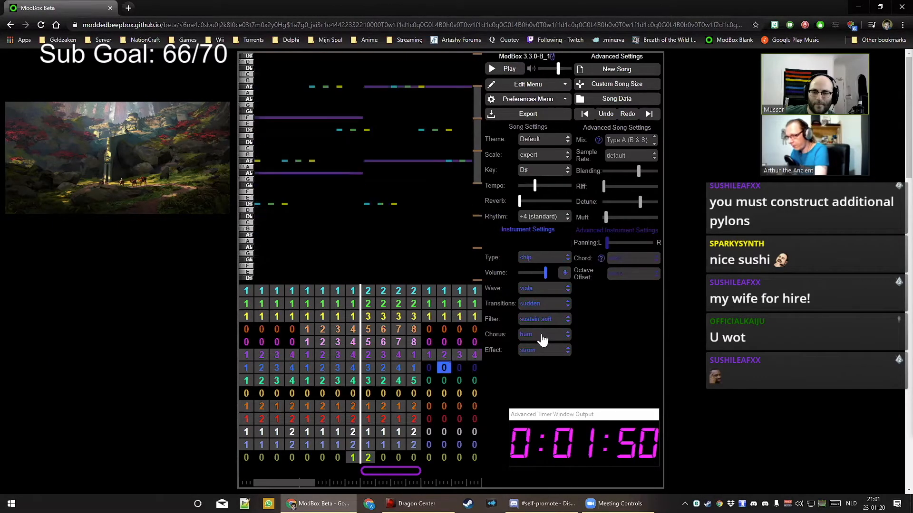
key(1)
key(Right)
key(2)
key(Right)
key(3)
key(Right)
key(4)
key(Left)
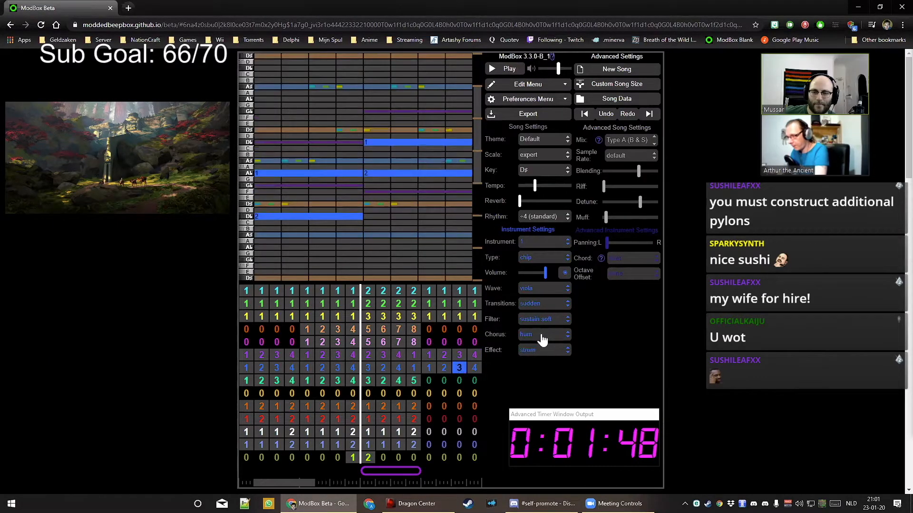
Set the pink lead's bar 13 to pattern 9
key(Down)
key(Down)
key(Left)
key(Left)
key(Up)
key(Up)
key(Up)
key(Up)
key(Up)
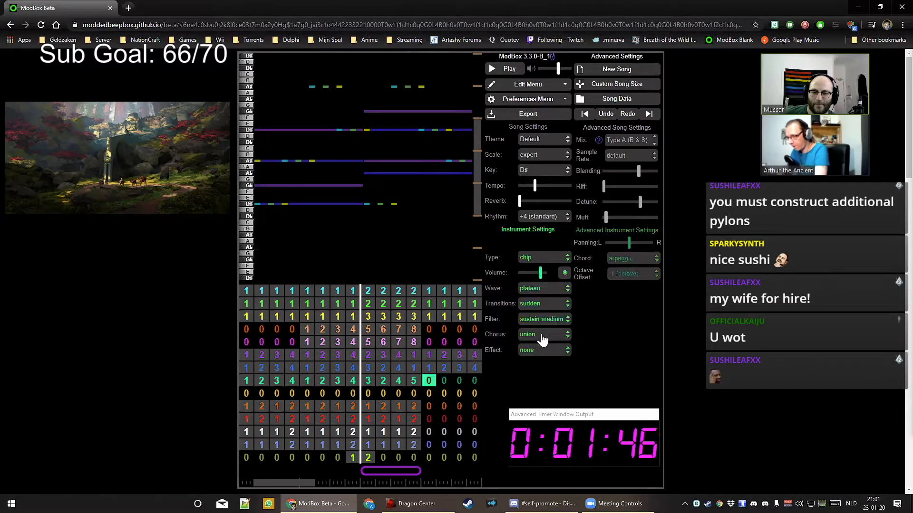
key(Down)
key(9)
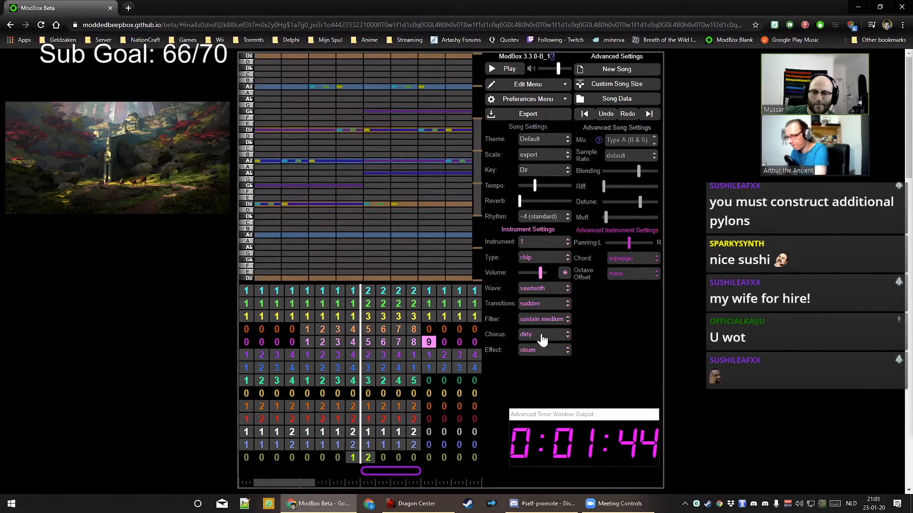
key(Down)
key(Down)
key(Down)
key(Down)
key(Down)
key(Up)
key(Up)
key(Up)
key(Up)
key(Up)
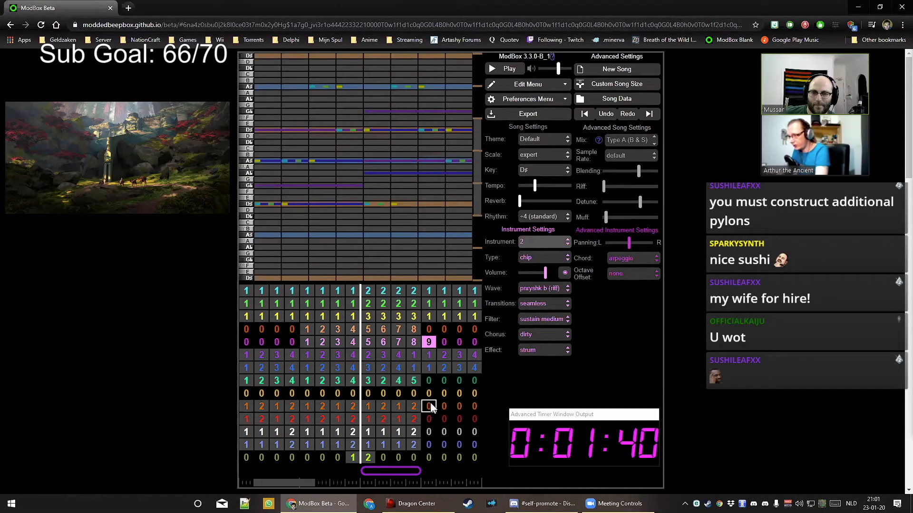
Fill the green pad row's bars 13–16 with patterns 1–4
click(428, 380)
key(1)
key(Right)
key(2)
key(Right)
key(3)
key(Right)
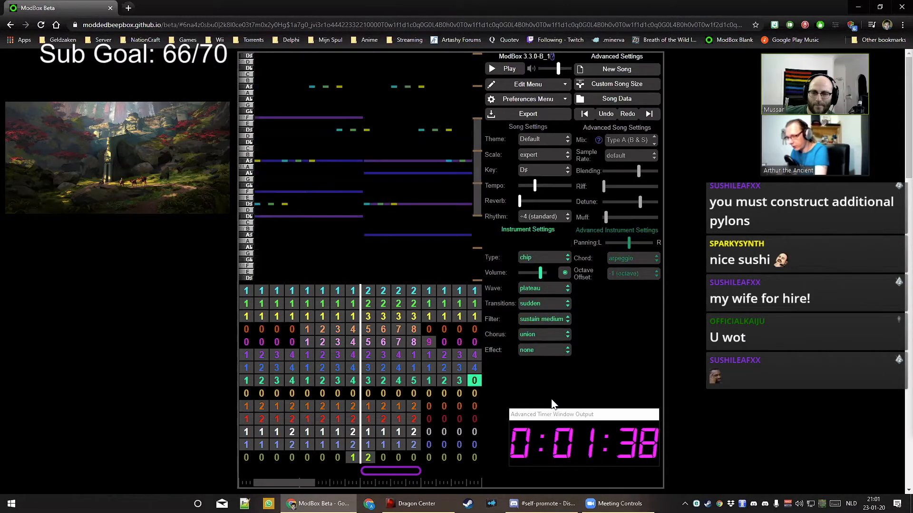
key(4)
key(Down)
key(Down)
key(Down)
key(Left)
key(Left)
key(Left)
key(Up)
key(1)
Fill the orange and red rows' last bars with patterns 1, 2, 1, 2
key(Right)
key(2)
key(Right)
key(1)
key(Right)
key(2)
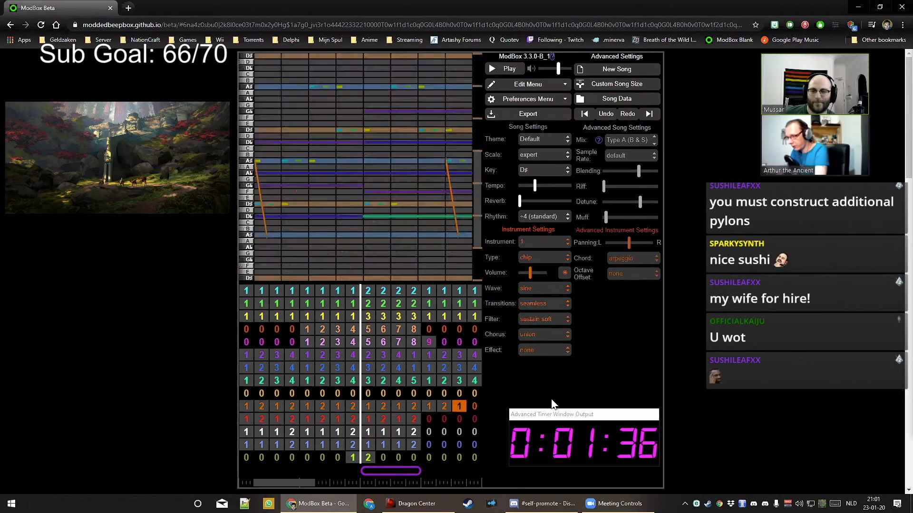
key(Down)
key(Left)
key(Left)
key(Left)
key(1)
key(Right)
key(2)
key(Right)
key(1)
key(Right)
key(2)
key(Down)
key(Left)
key(Left)
key(Left)
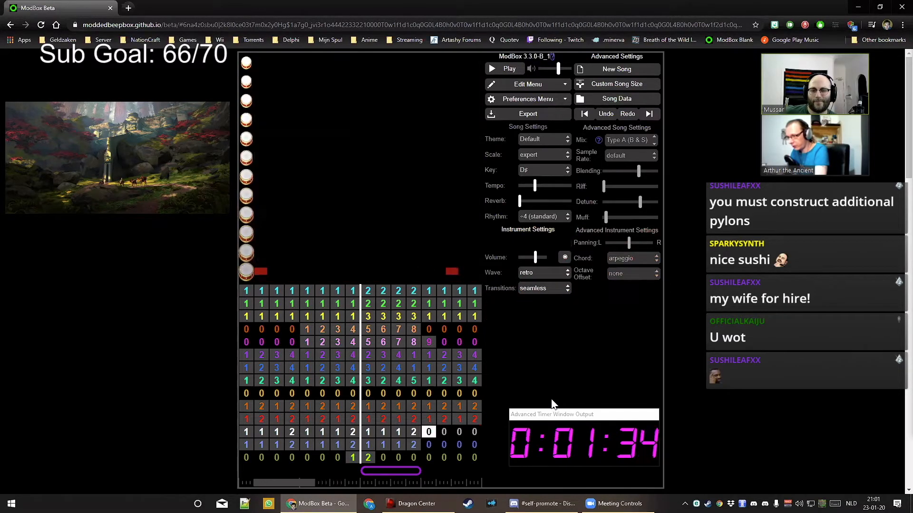
Set the white drum row to 1, 1, 1, 2 and end the blue drum row with pattern 2
key(1)
key(Right)
key(1)
key(Right)
key(1)
key(Right)
key(2)
key(Down)
key(Left)
key(Left)
key(Left)
key(Left)
key(1)
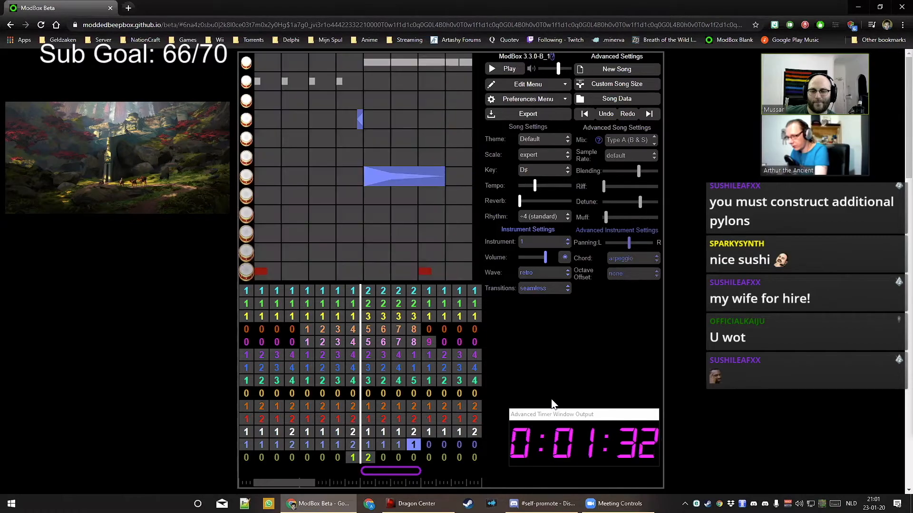
key(2)
key(Right)
key(1)
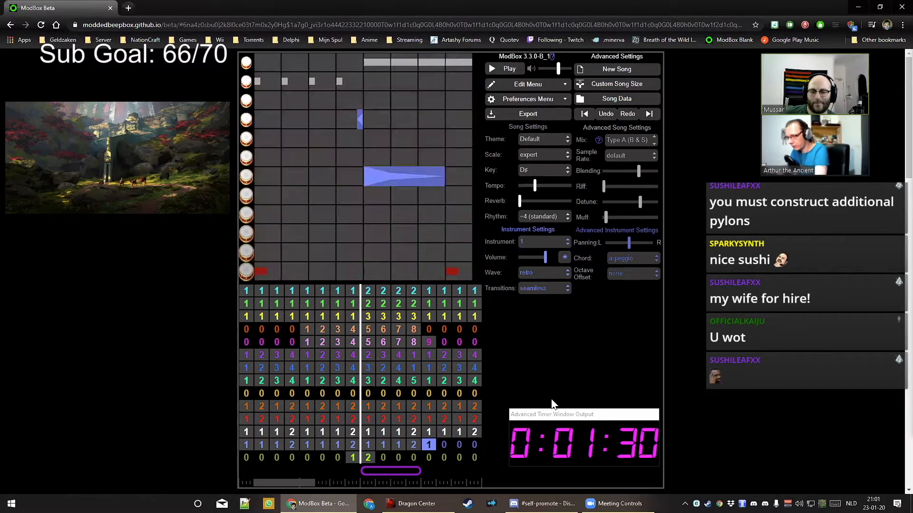
key(Right)
key(1)
key(Right)
key(1)
key(Right)
key(2)
key(Down)
key(Left)
key(Left)
key(Left)
key(Left)
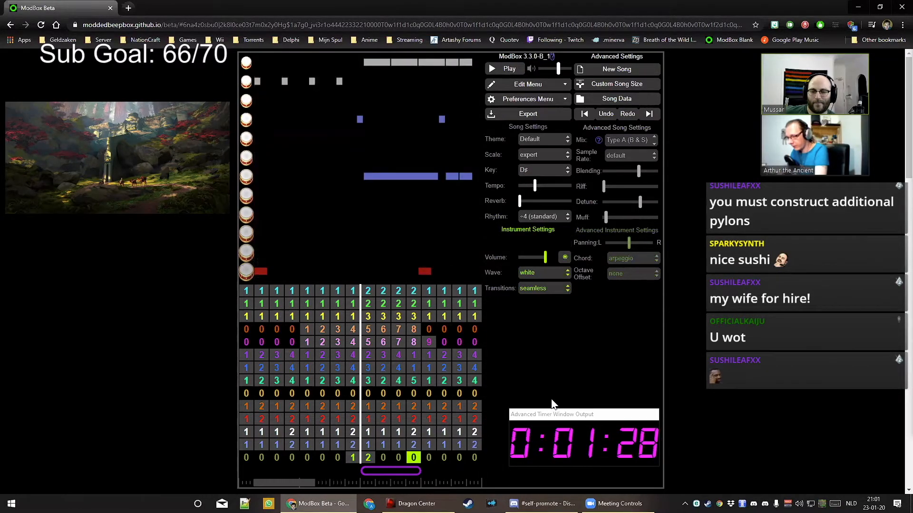
Add patterns 1 and 2 to the bottom drum row's final bars
key(1)
key(Right)
key(2)
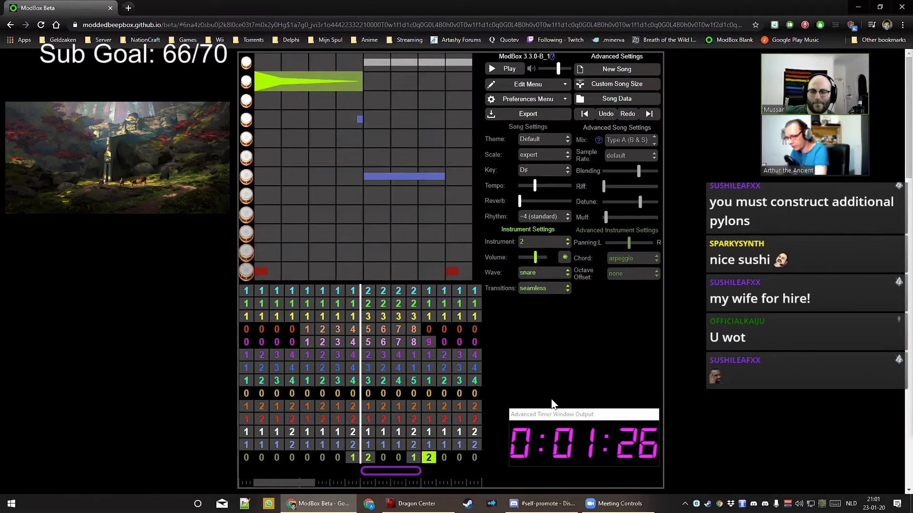
Clear the orange and red drum rows' final bars to empty
key(Up)
key(Up)
key(Up)
key(Up)
key(Right)
key(0)
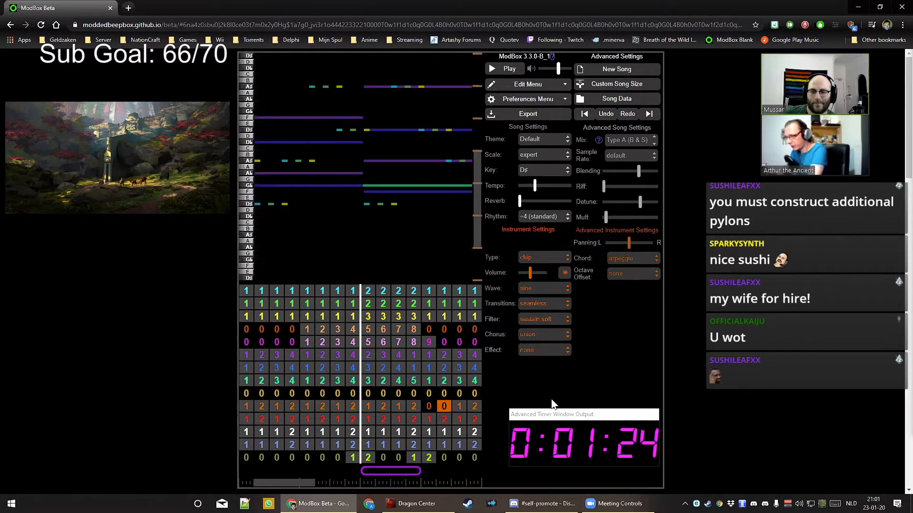
key(Down)
key(0)
key(Left)
key(0)
key(Right)
key(Right)
key(0)
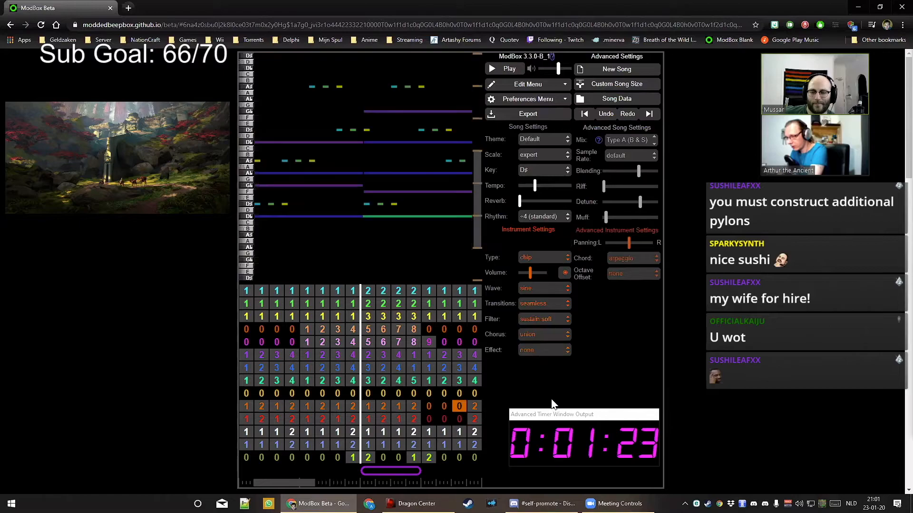
key(Right)
key(0)
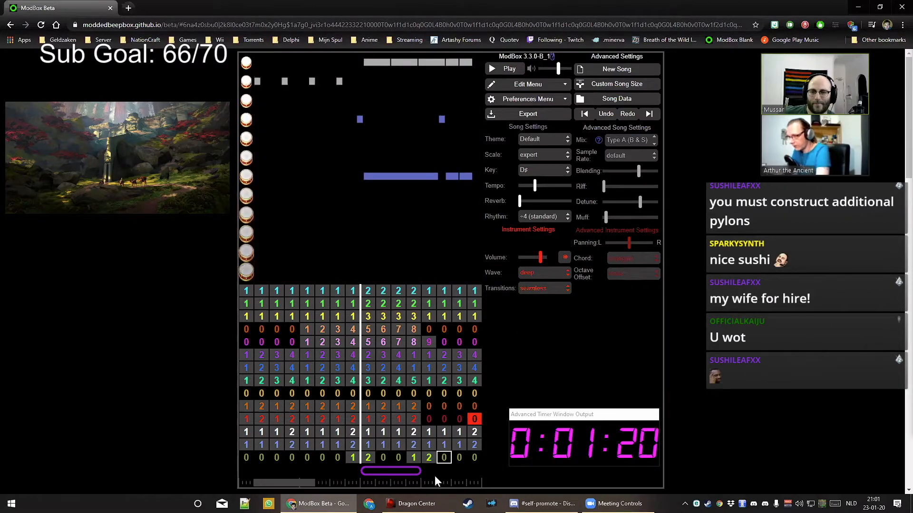
Clear the blue drum row's bars 13–16 and stretch the loop over the whole song
click(433, 445)
key(0)
key(Right)
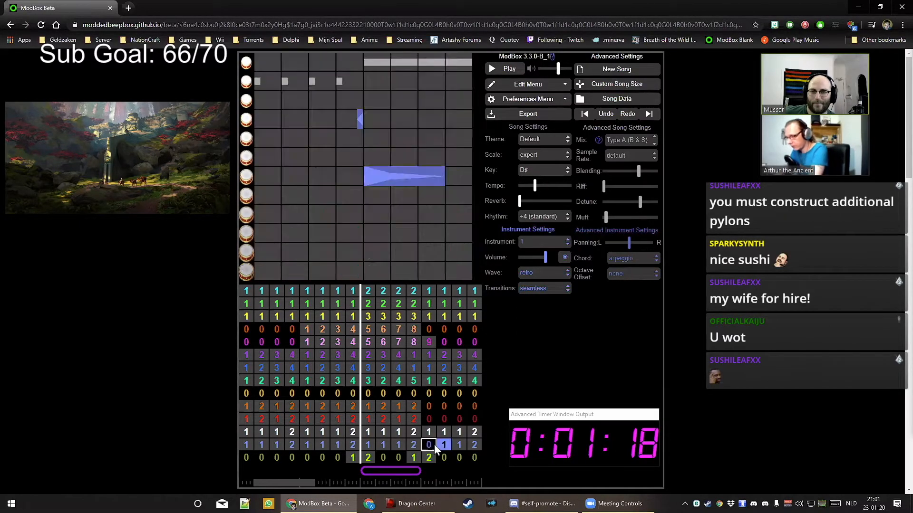
key(0)
key(Right)
key(0)
key(Right)
key(0)
drag(421, 477, 466, 469)
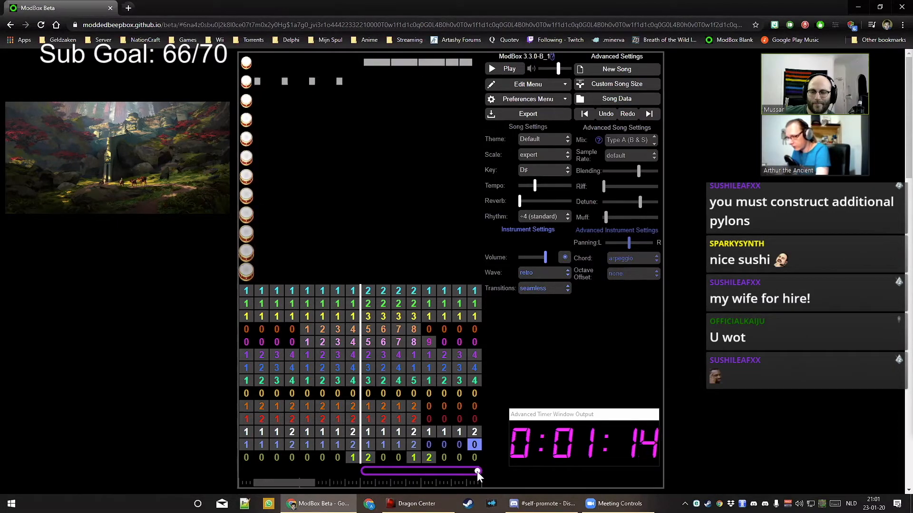
drag(370, 472, 244, 469)
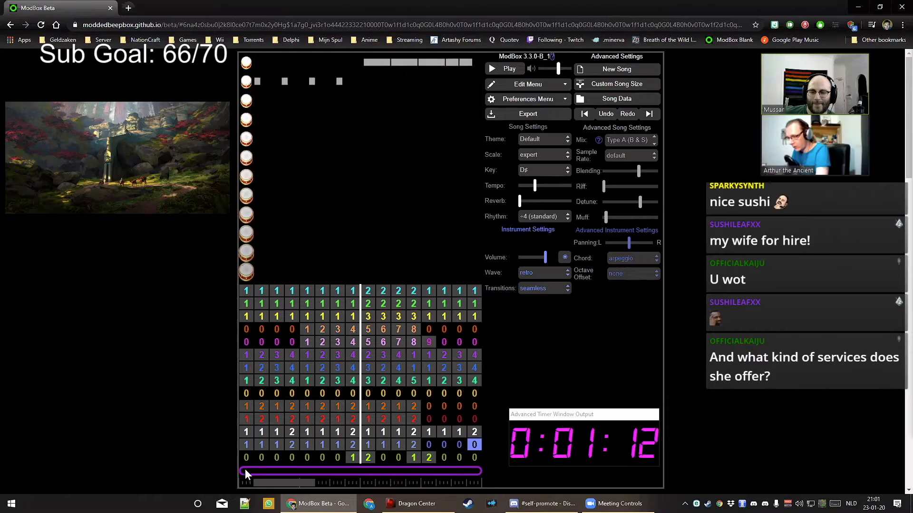
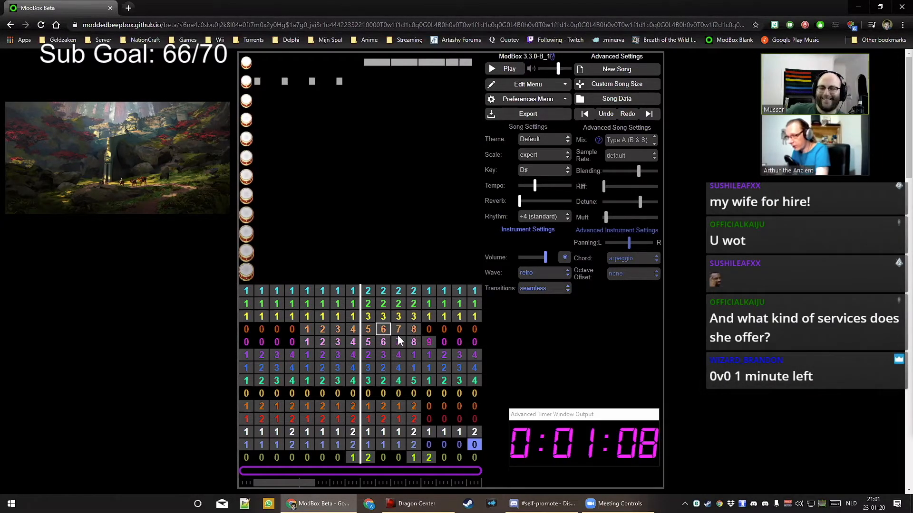
Place notes in pattern 8, then start pattern 9 with a descending D#, A# and low-note run
click(413, 342)
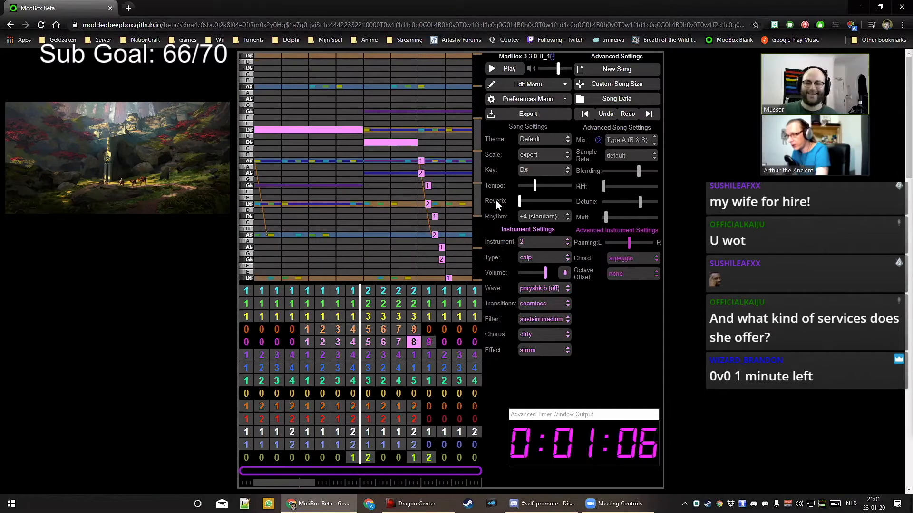
click(478, 221)
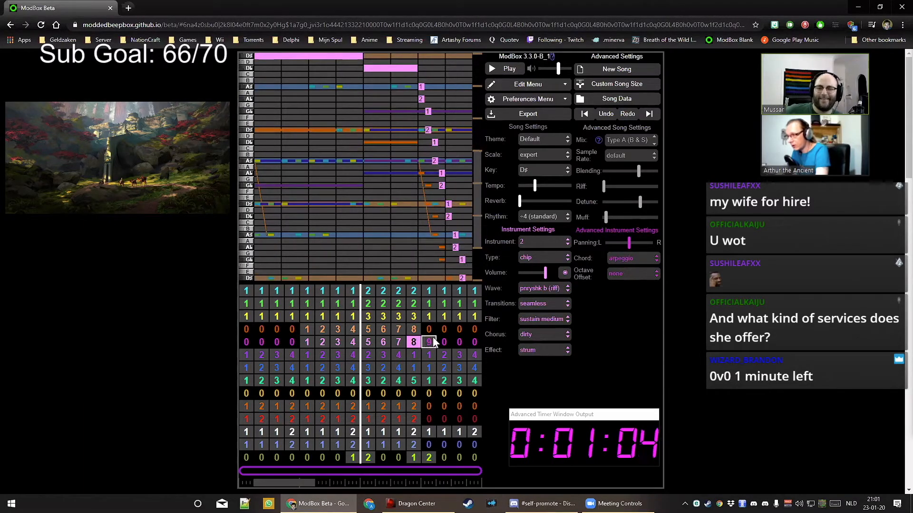
click(479, 252)
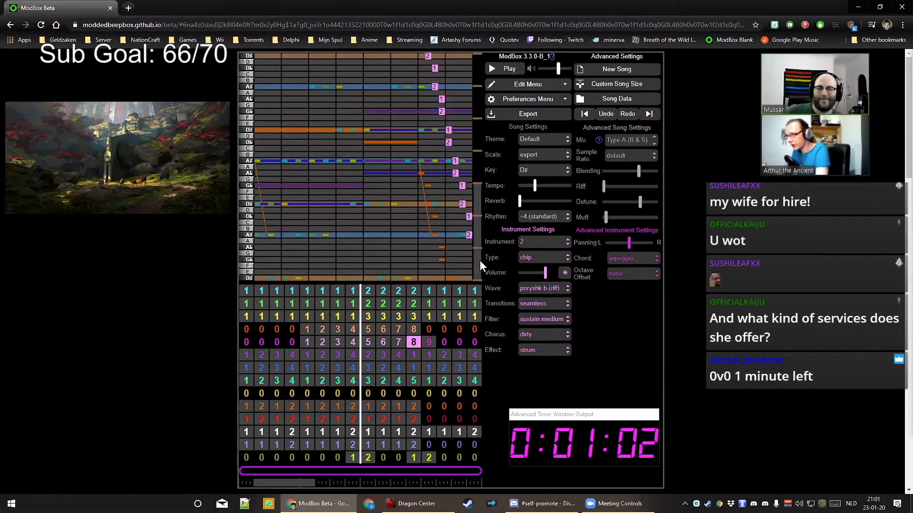
click(428, 341)
click(289, 131)
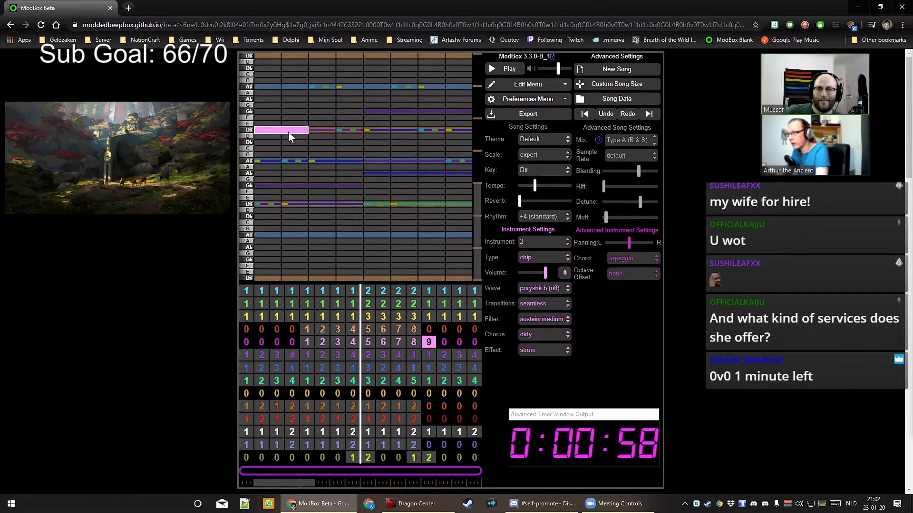
key(Left)
click(428, 343)
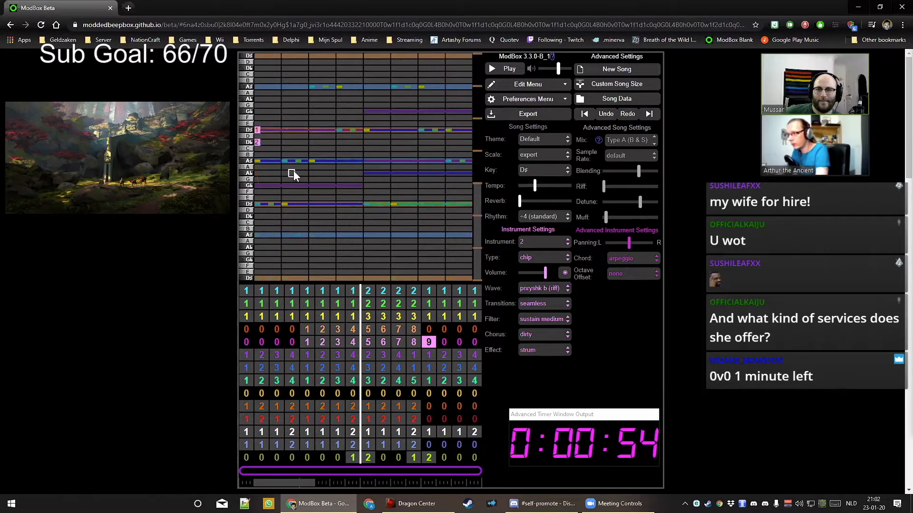
click(264, 162)
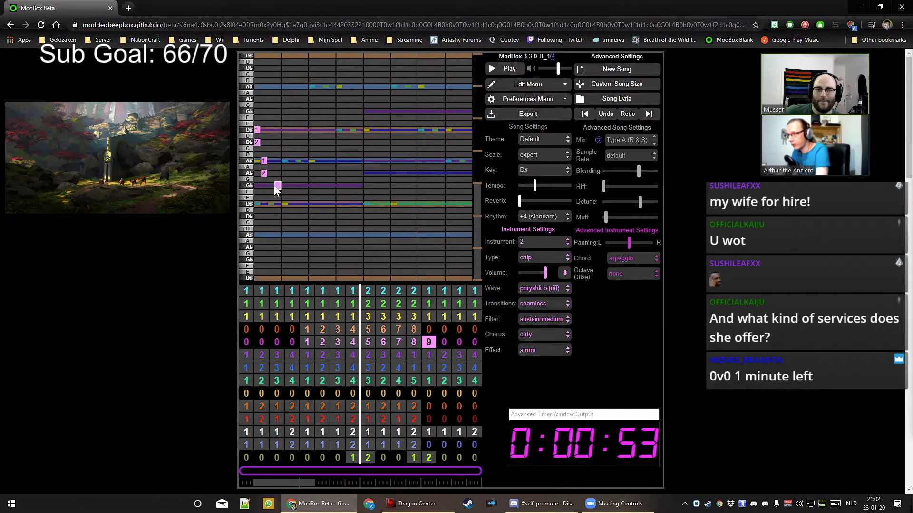
click(272, 204)
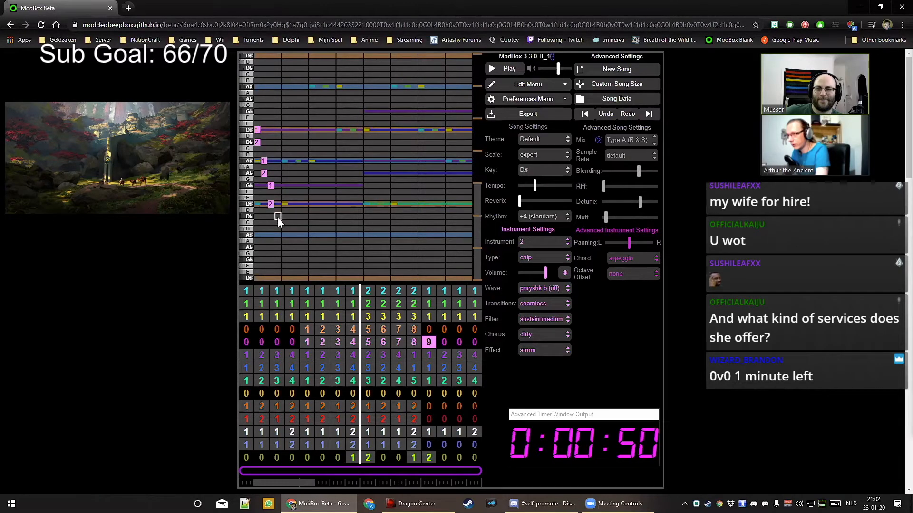
Delete the trailing notes at the end of pattern 8
click(418, 342)
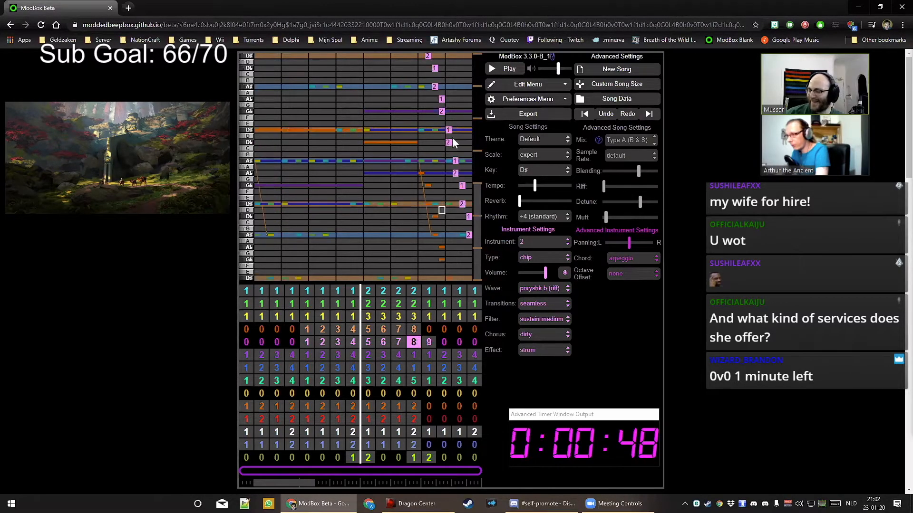
click(448, 130)
click(448, 143)
click(455, 161)
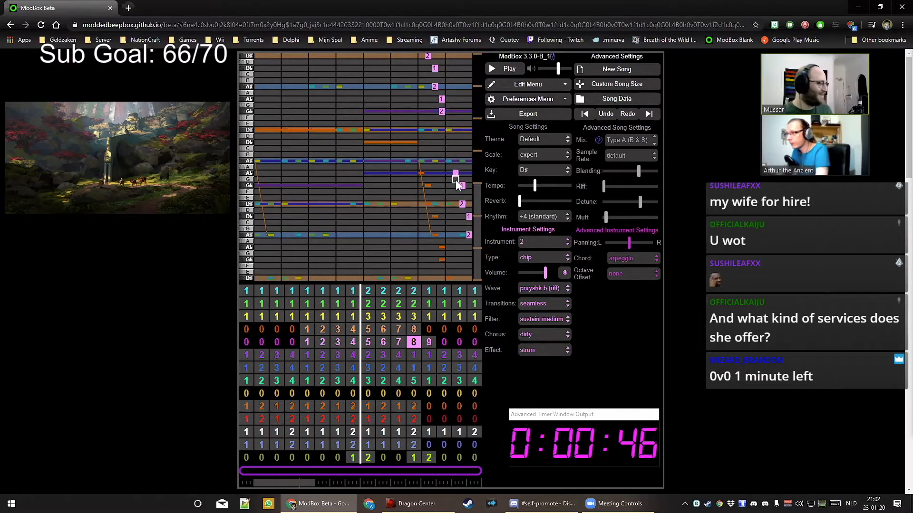
click(456, 179)
click(455, 179)
click(455, 173)
click(462, 185)
click(462, 203)
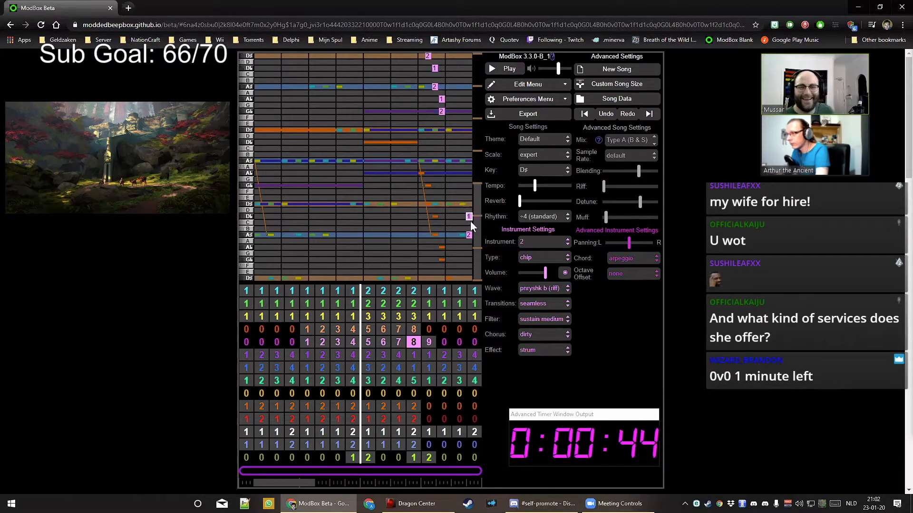
click(468, 217)
drag(476, 220, 472, 189)
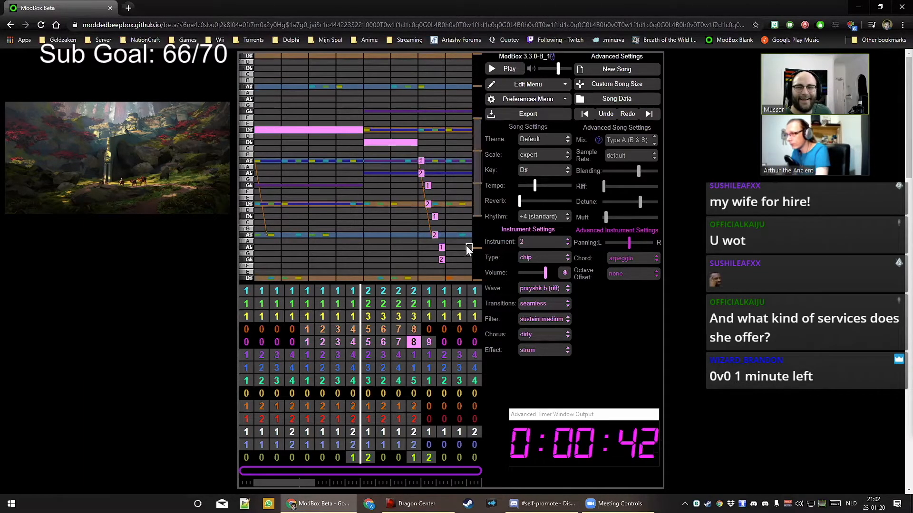
Add a closing run (G, D♭, A♯, G♭, D♯, A) to pattern 8 and lengthen the D♭ and D♯ notes
click(469, 260)
click(462, 216)
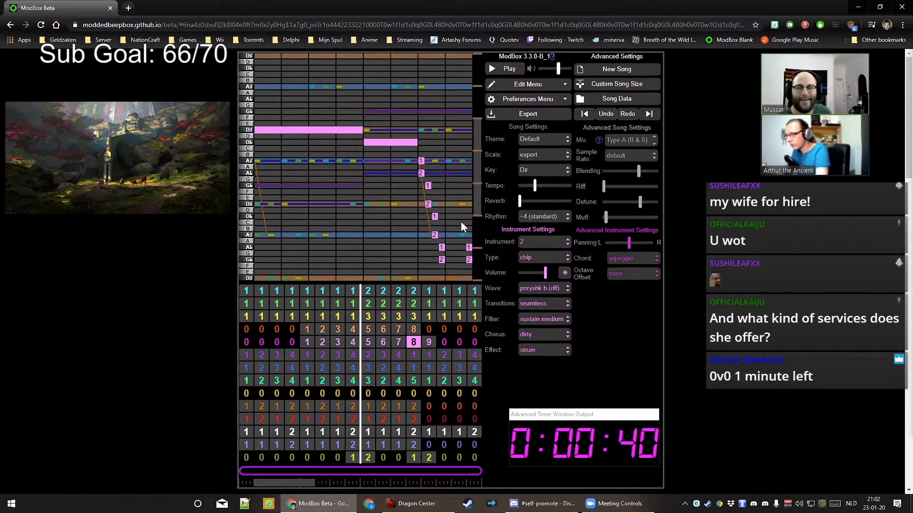
click(462, 235)
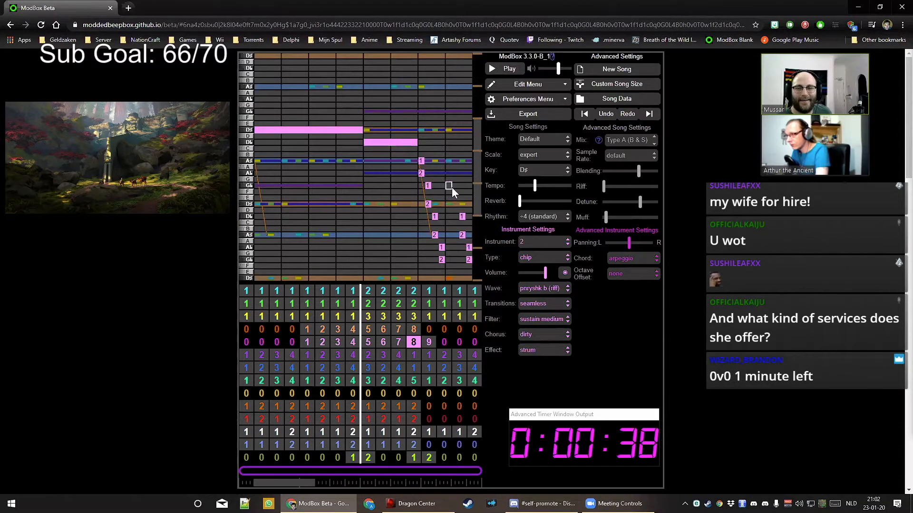
click(452, 186)
click(455, 204)
click(448, 161)
click(449, 173)
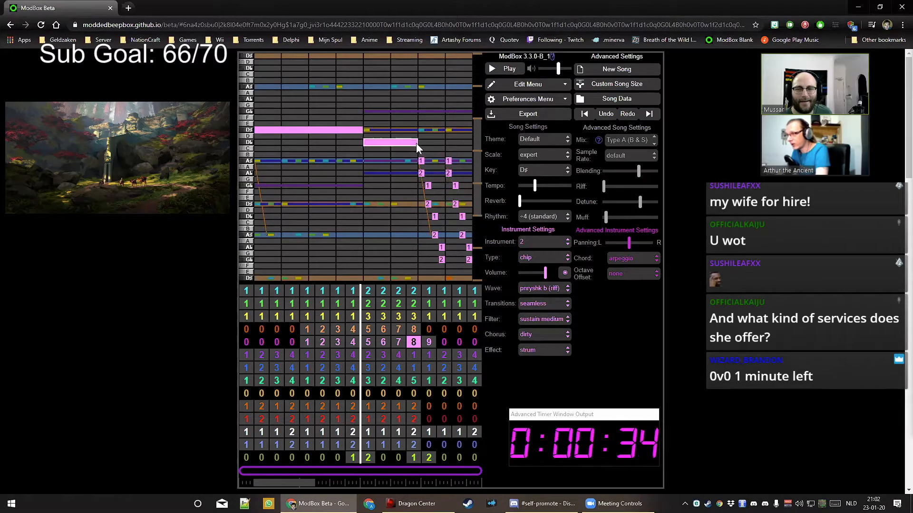
drag(415, 144, 444, 142)
drag(353, 130, 380, 129)
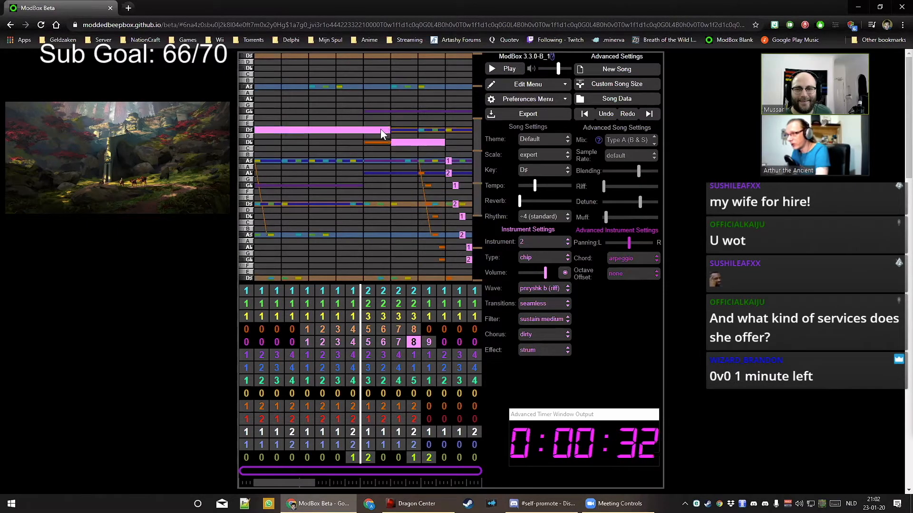
drag(259, 129, 275, 130)
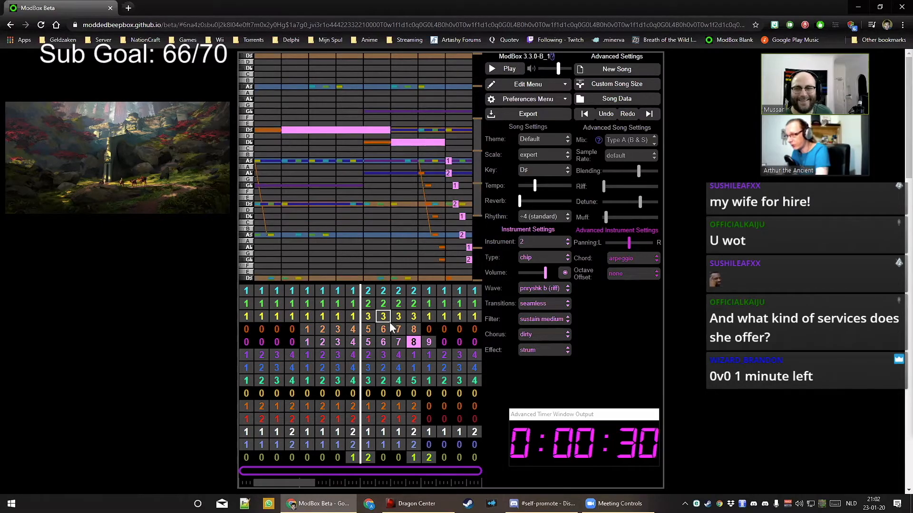
Draw a long G♭ note across pattern 7
click(398, 341)
click(412, 342)
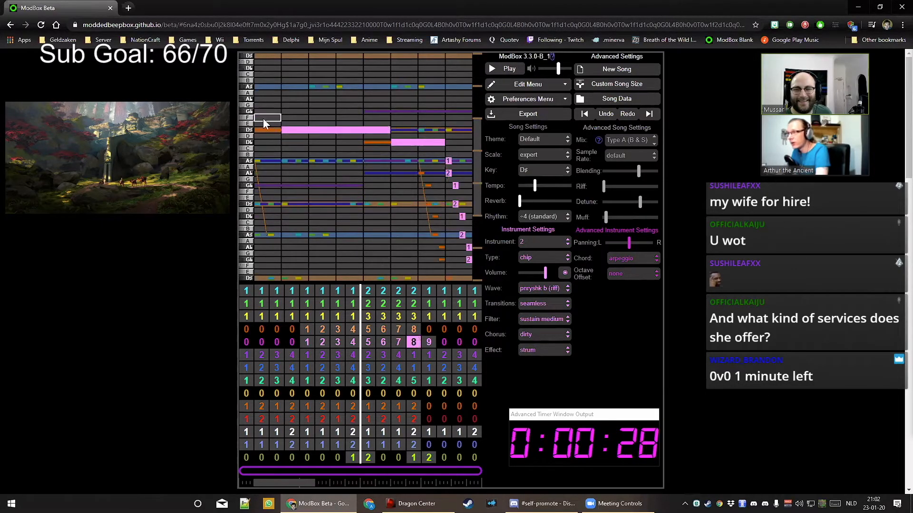
click(400, 341)
drag(384, 114, 282, 111)
click(389, 342)
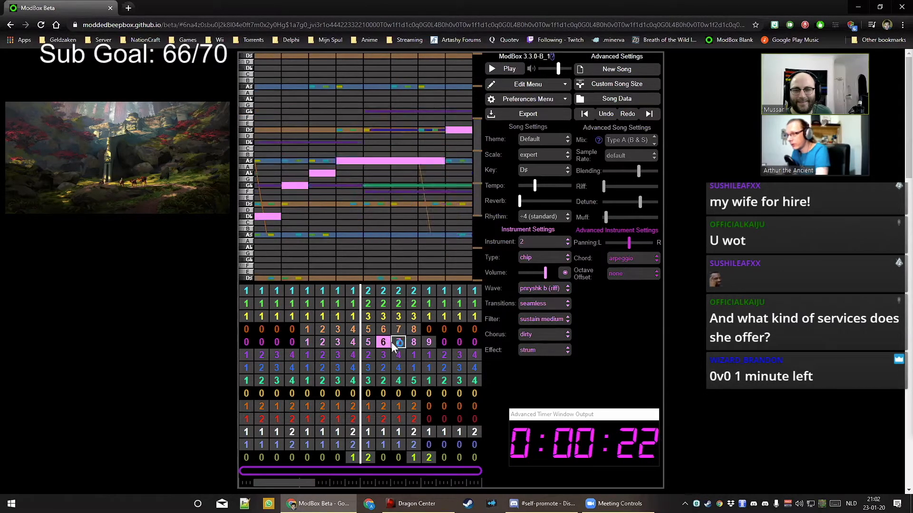
click(398, 342)
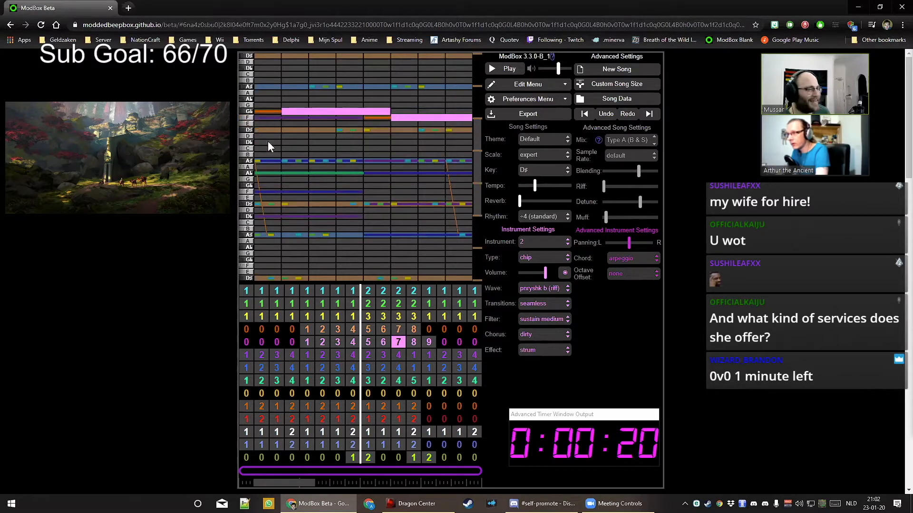
In pattern 6, lengthen the A♭, G♭ and D♭ melody notes
key(Left)
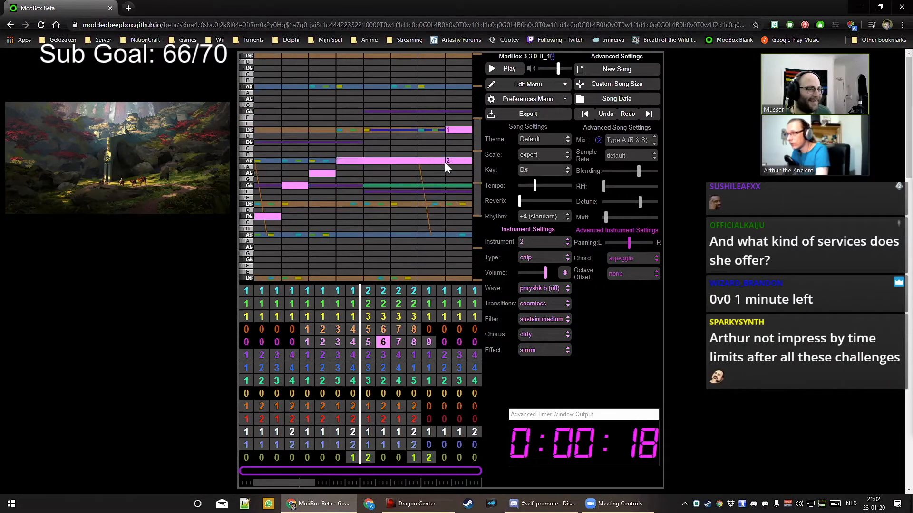
drag(335, 173, 360, 173)
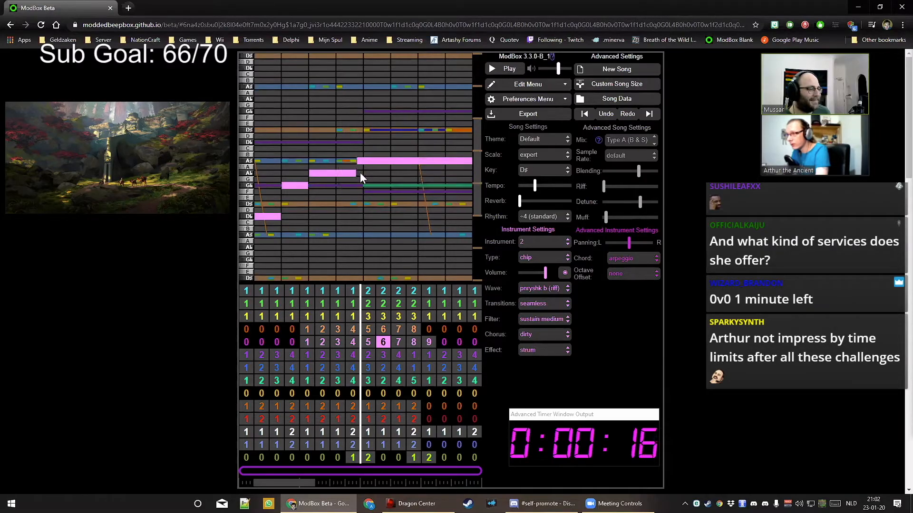
drag(306, 184, 327, 183)
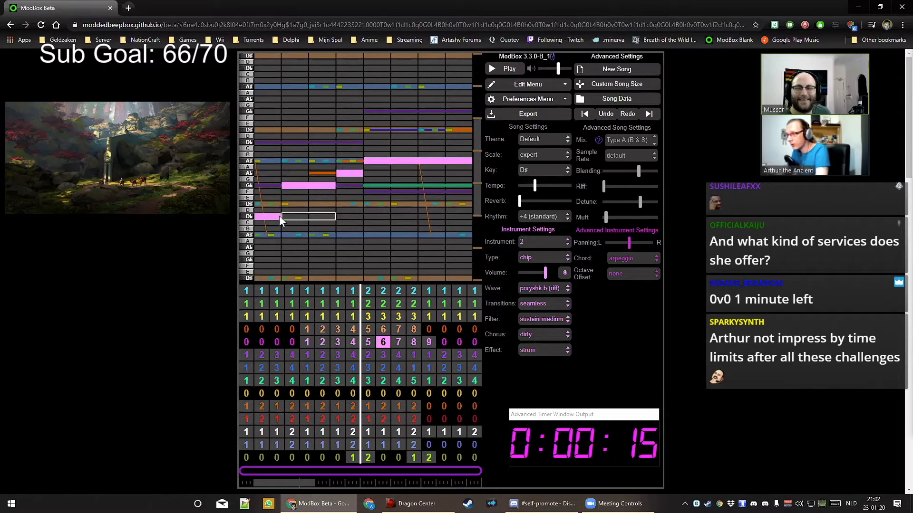
mouse_move(279, 216)
mouse_down()
mouse_move(306, 217)
mouse_move(286, 218)
mouse_up()
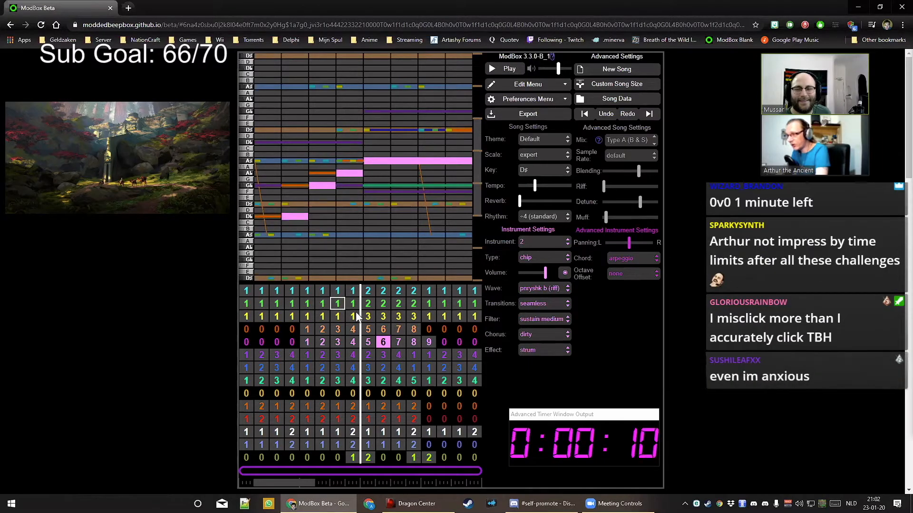
In pattern 5, extend the A♭ and A♯ notes, trim the A♯ start, and add a short F
click(370, 342)
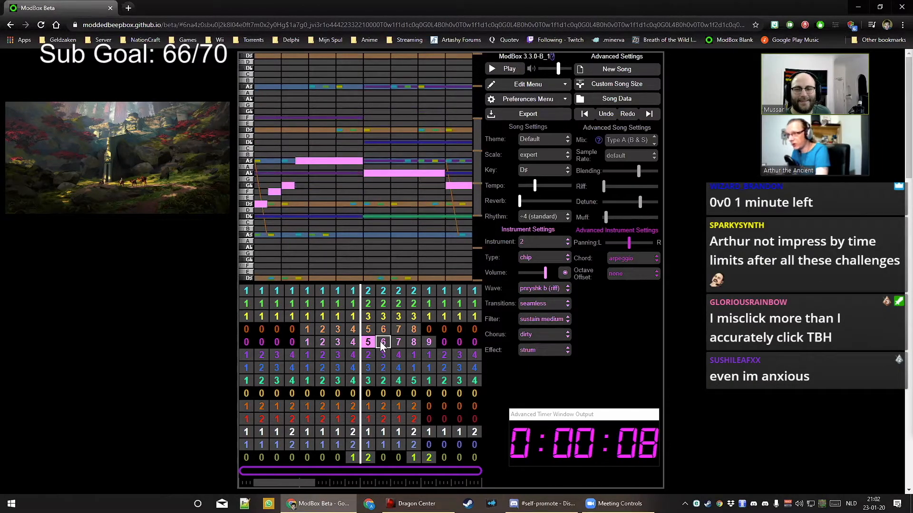
click(382, 343)
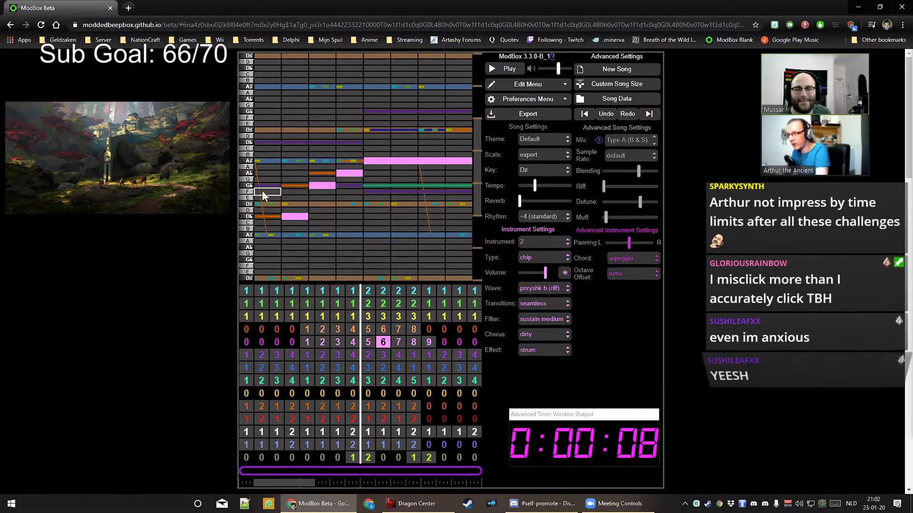
click(369, 342)
drag(439, 176, 466, 176)
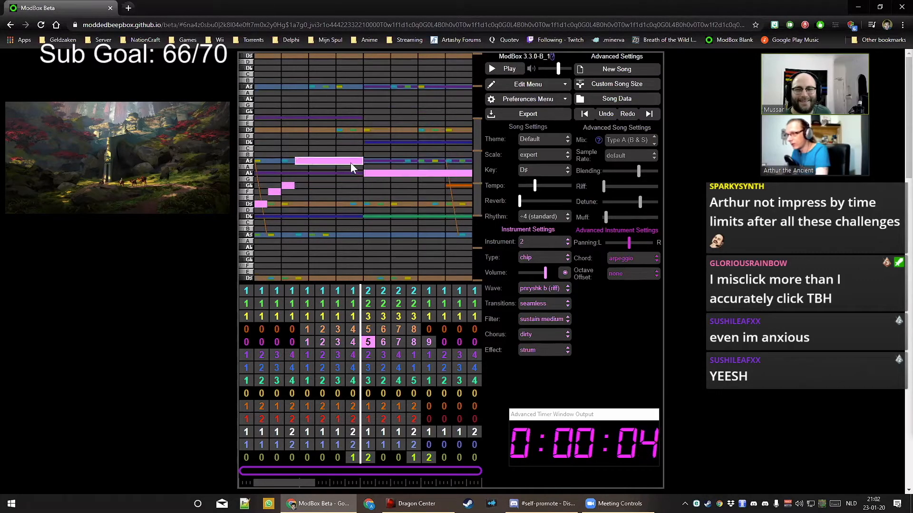
drag(350, 162, 378, 161)
drag(296, 167, 324, 166)
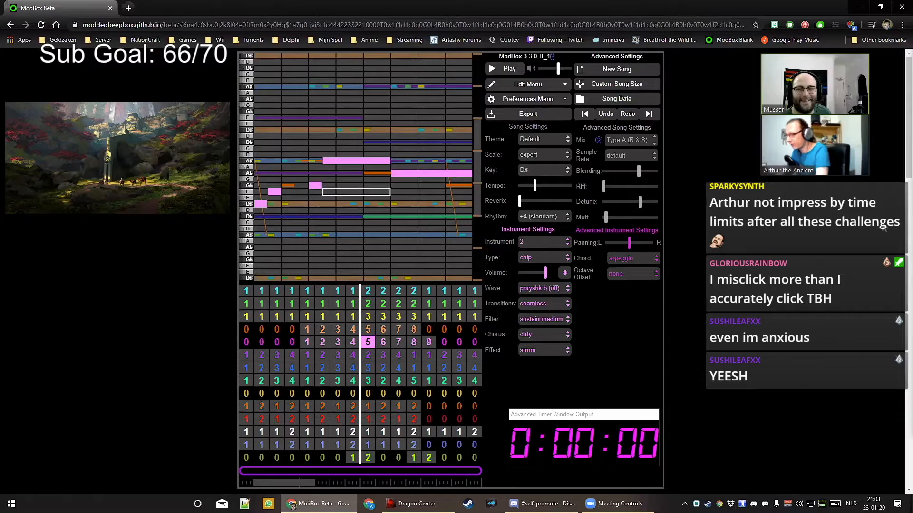
click(297, 191)
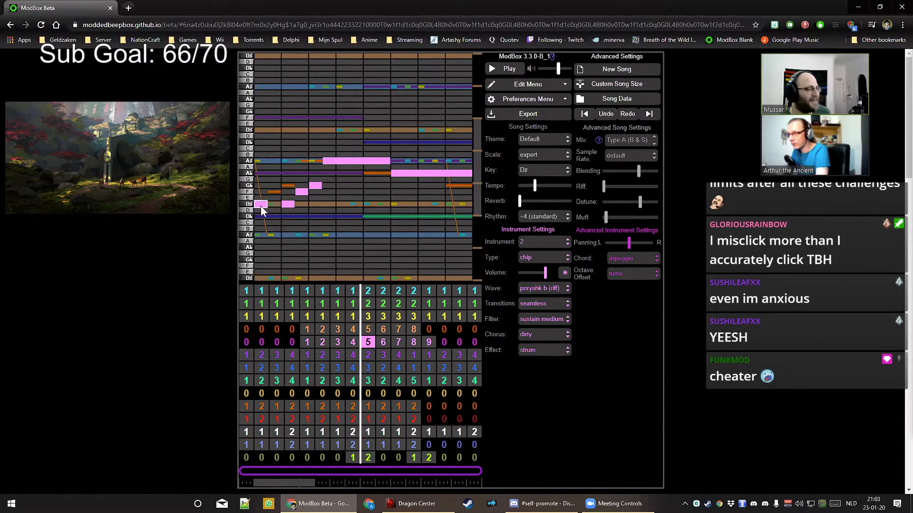
click(353, 341)
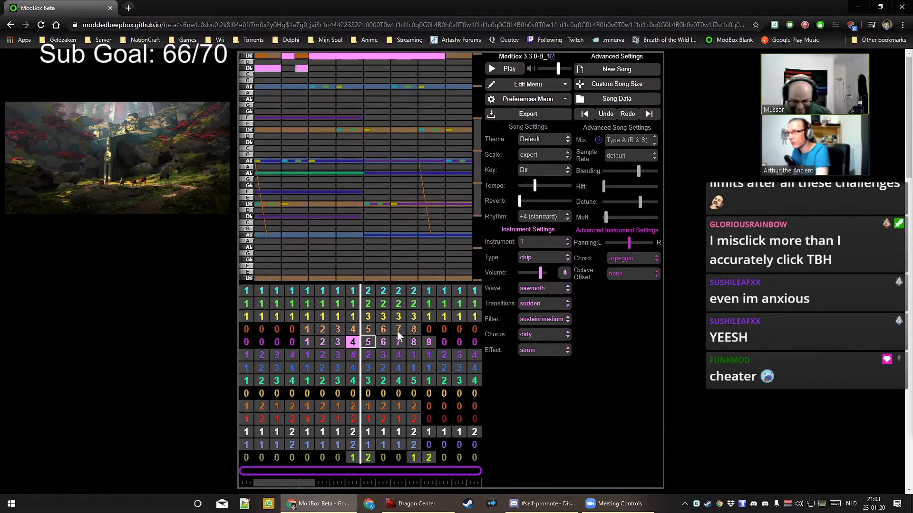
drag(477, 172, 481, 125)
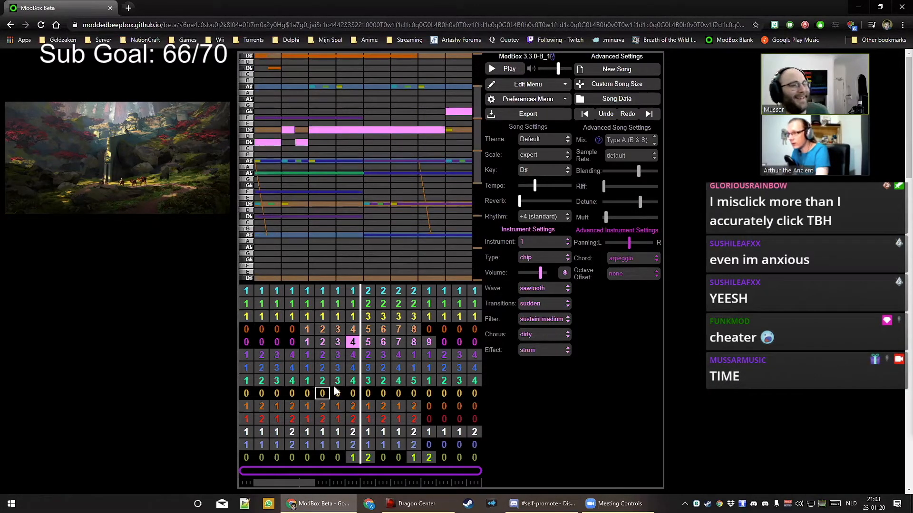
click(367, 342)
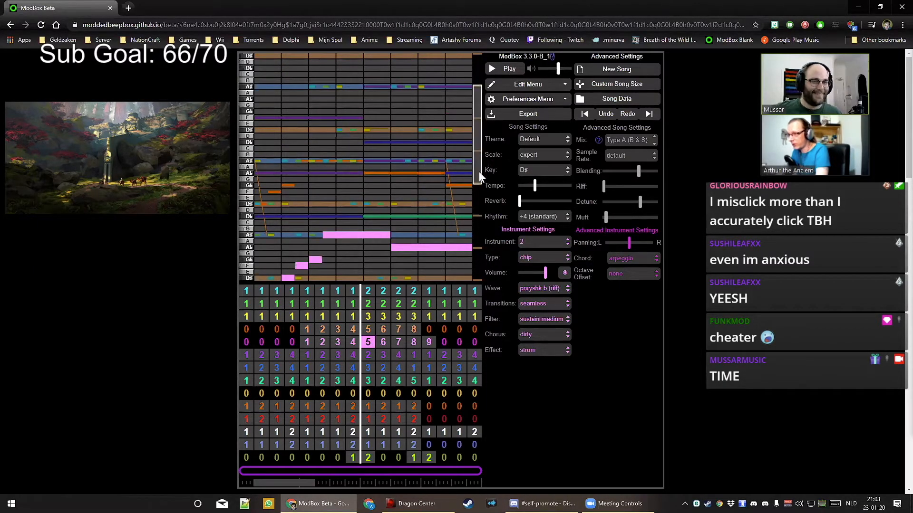
drag(477, 161, 483, 187)
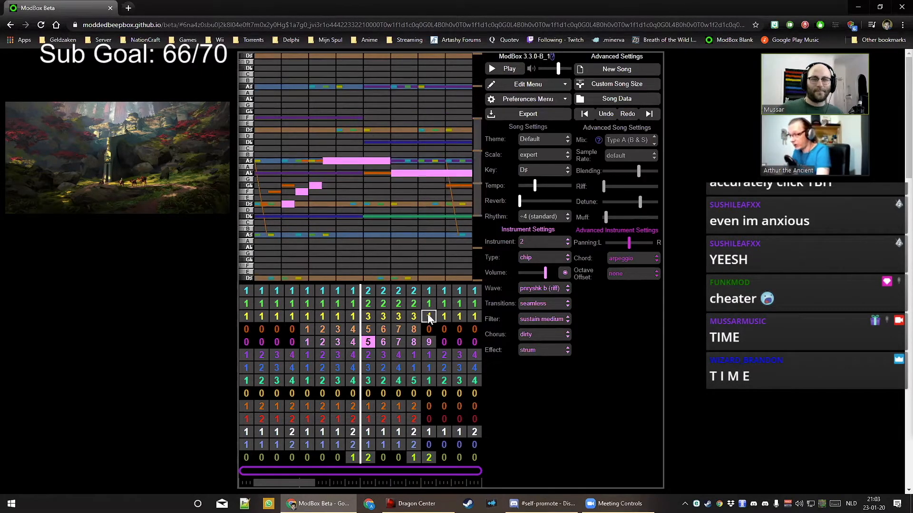
click(383, 342)
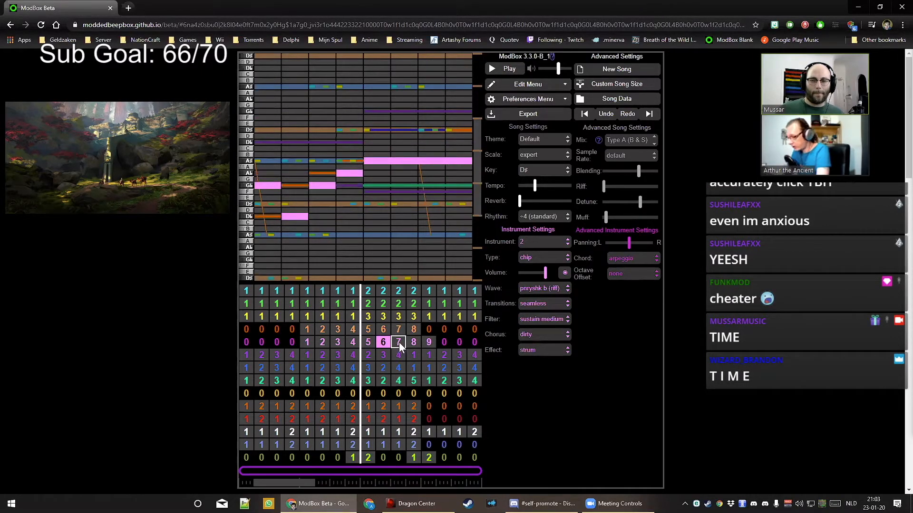
key(space)
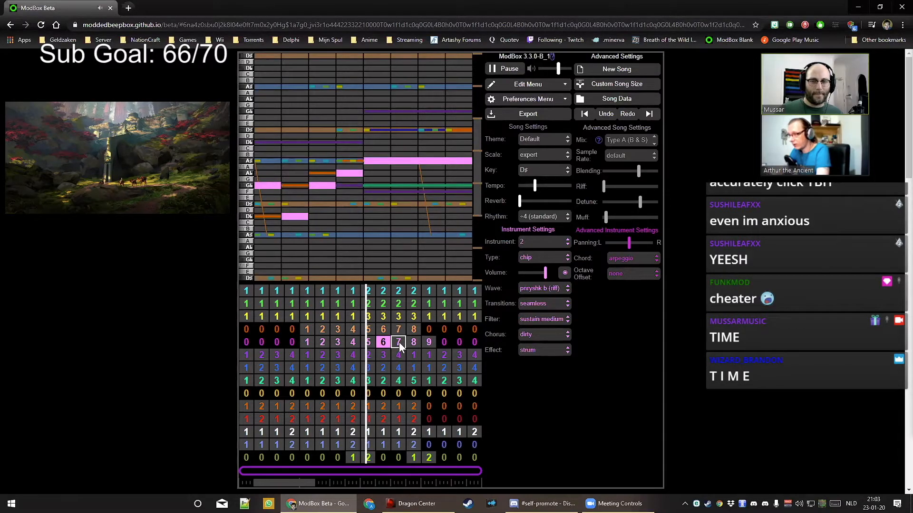
key(space)
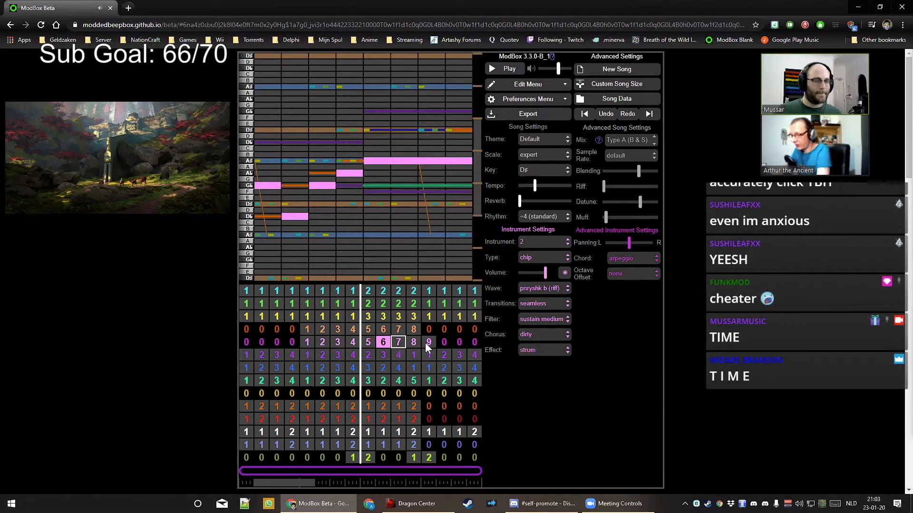
drag(294, 483, 263, 482)
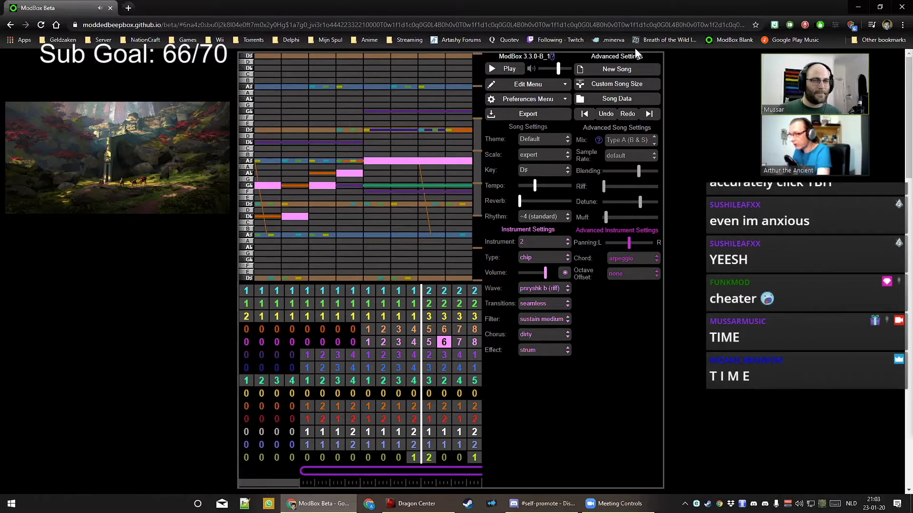
Export the song to a .wav named 'Masterclass Challenge' with loop count 2 and no outro
click(527, 115)
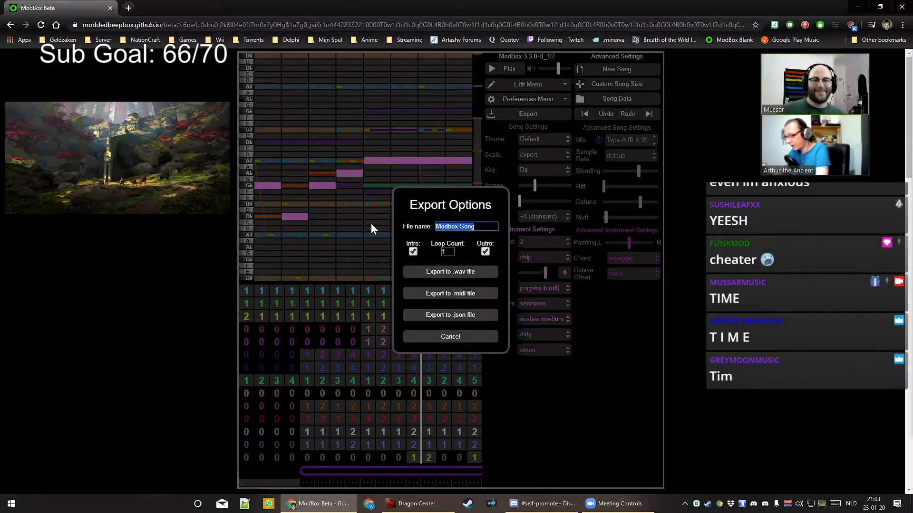
text(Masterclas)
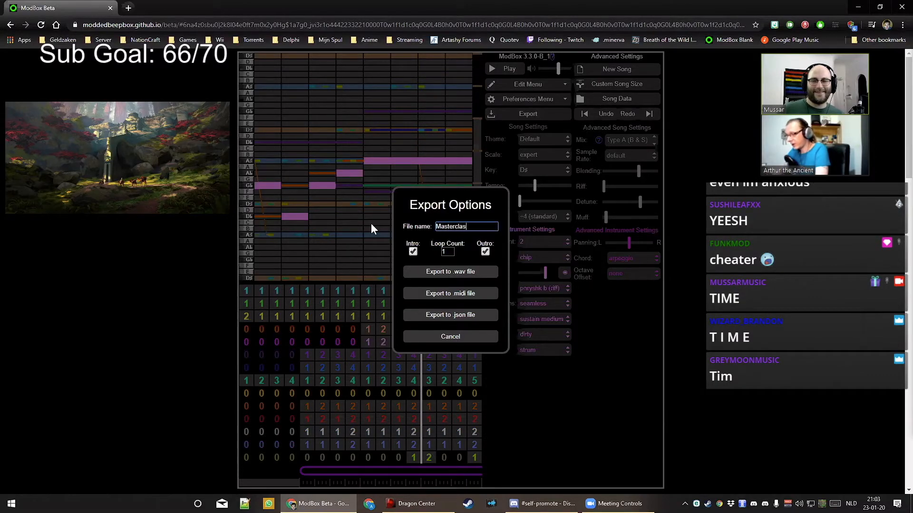
text(s Challenge)
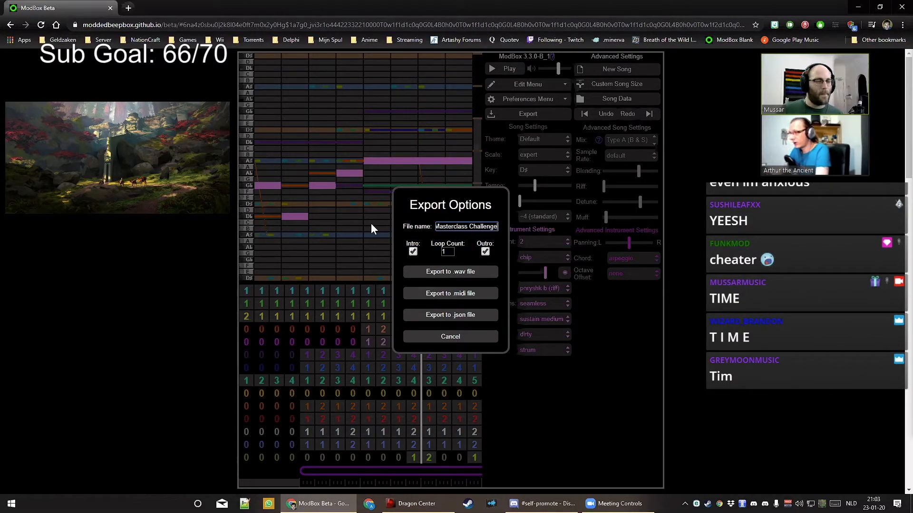
click(486, 252)
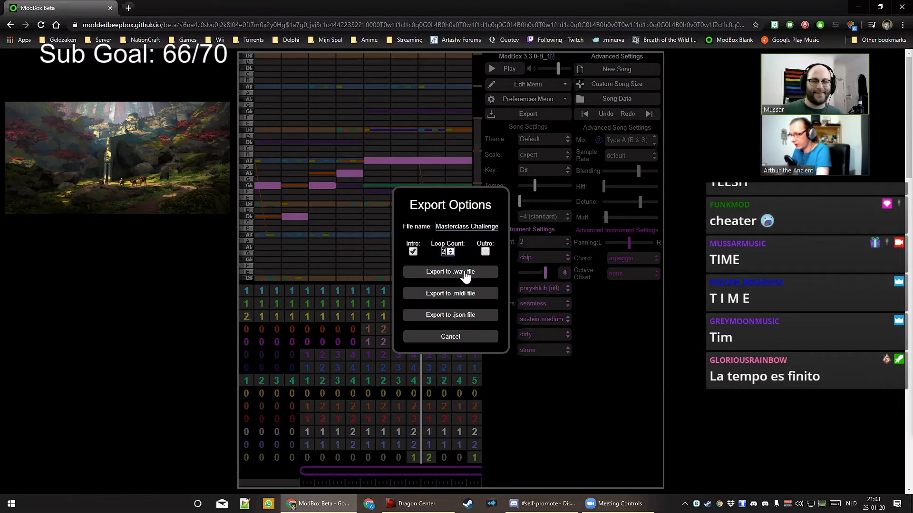
click(464, 275)
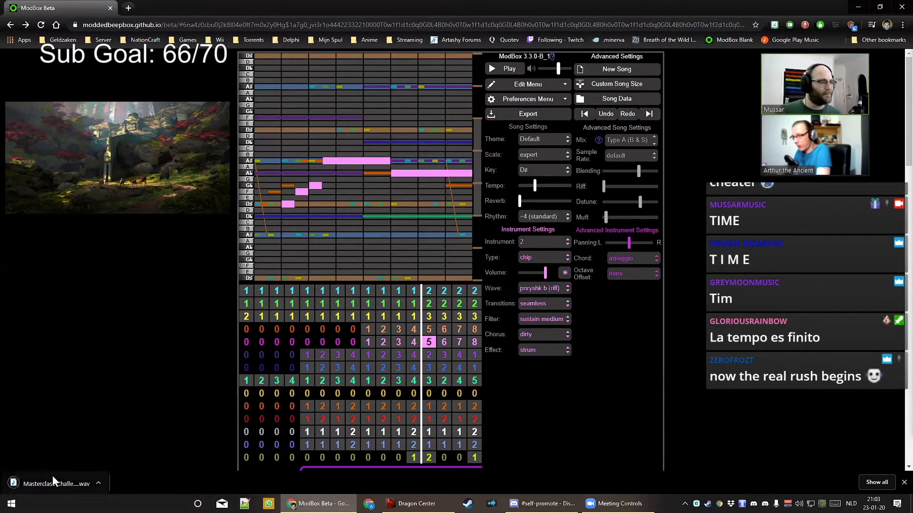
click(12, 505)
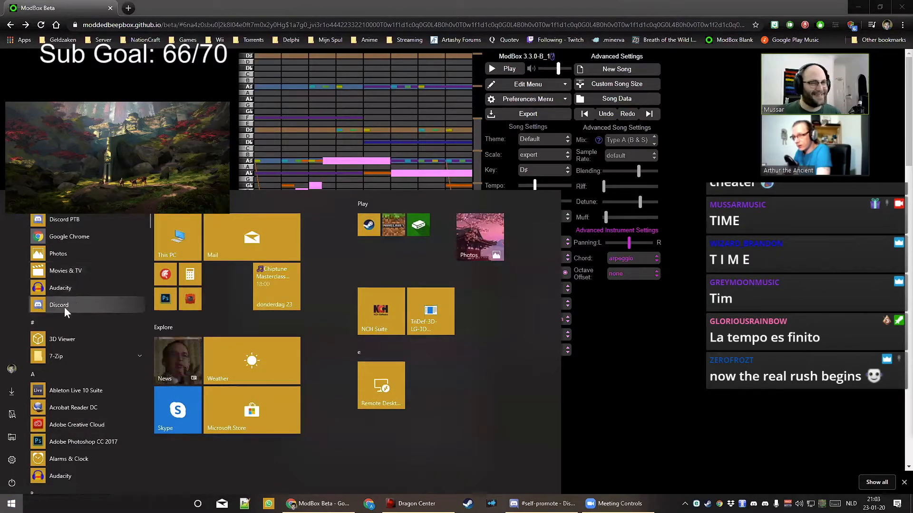
Launch Audacity from the Start menu app list
click(63, 288)
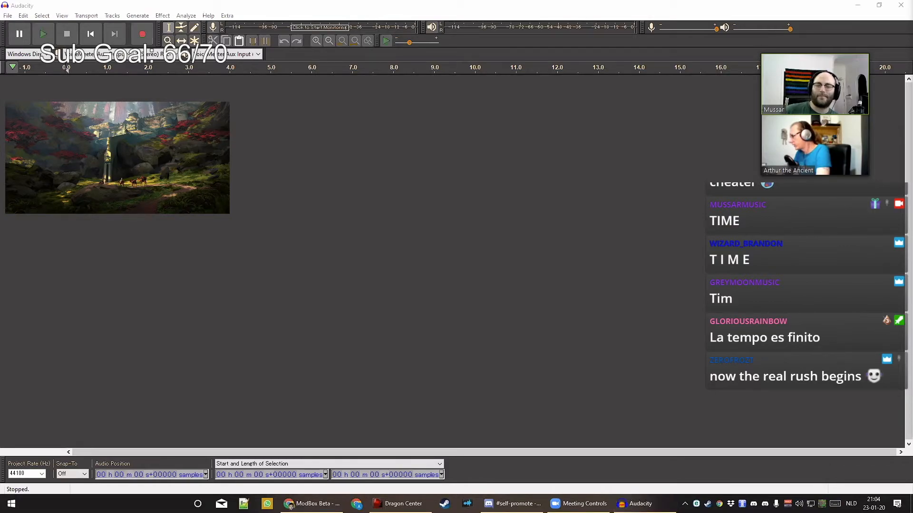
Load the Masterclass Challenge .wav into Audacity and apply the 2S EQ to the whole track
key(super)
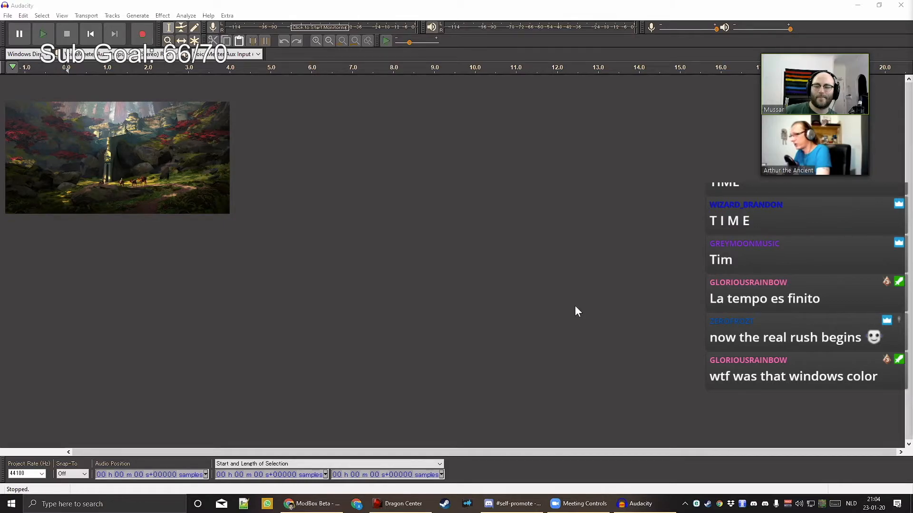
drag(576, 309, 295, 258)
key(ctrl+a)
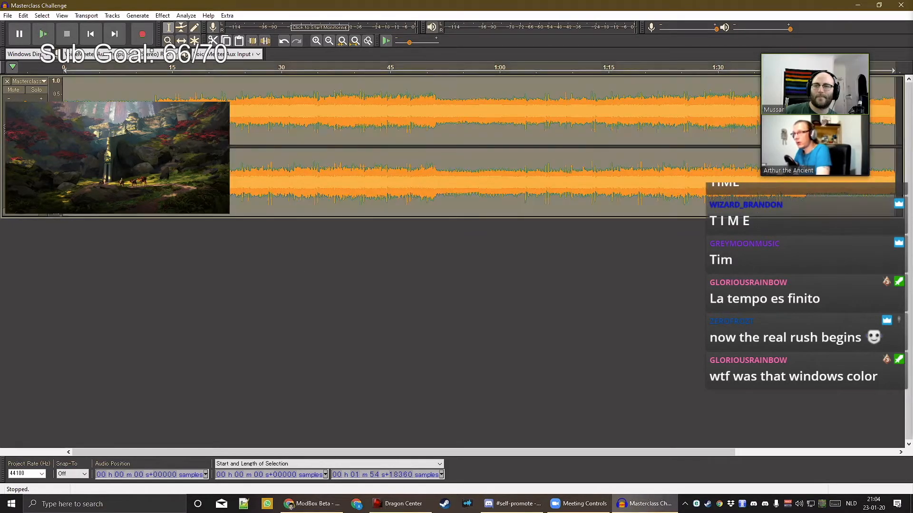
click(162, 15)
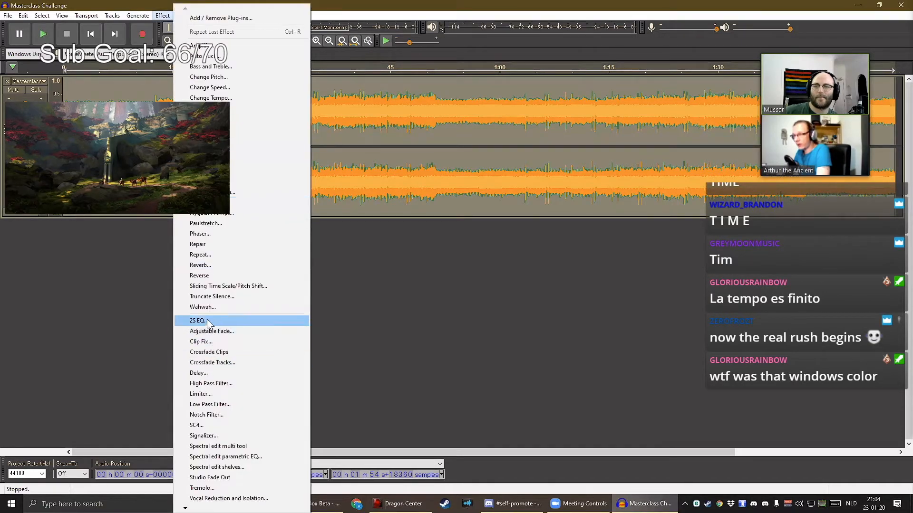
click(474, 325)
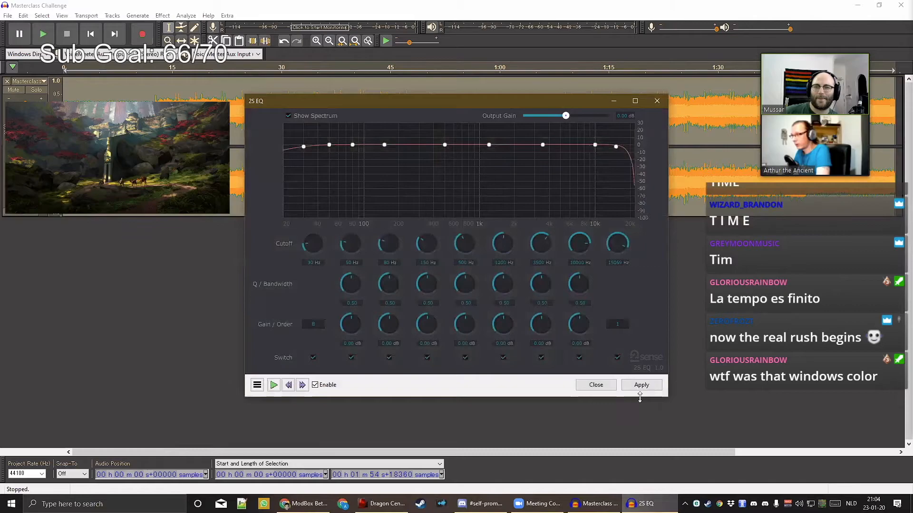
click(641, 385)
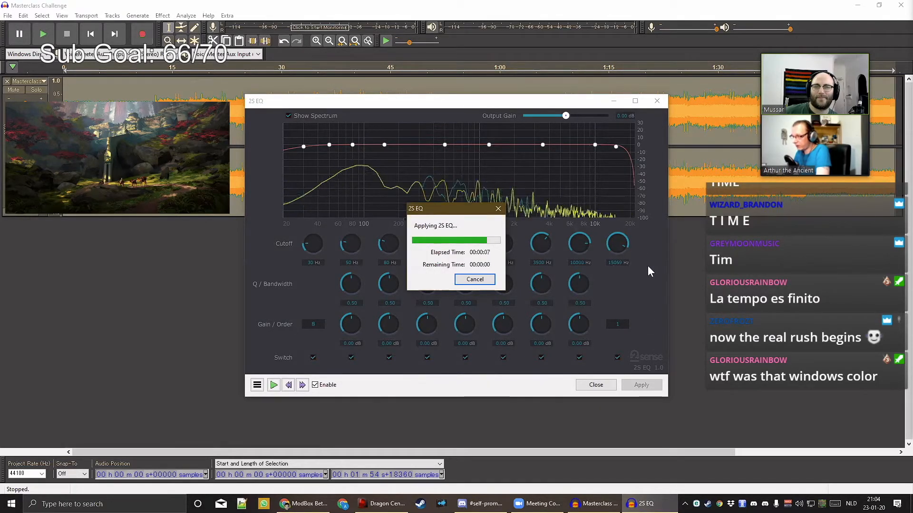
click(606, 384)
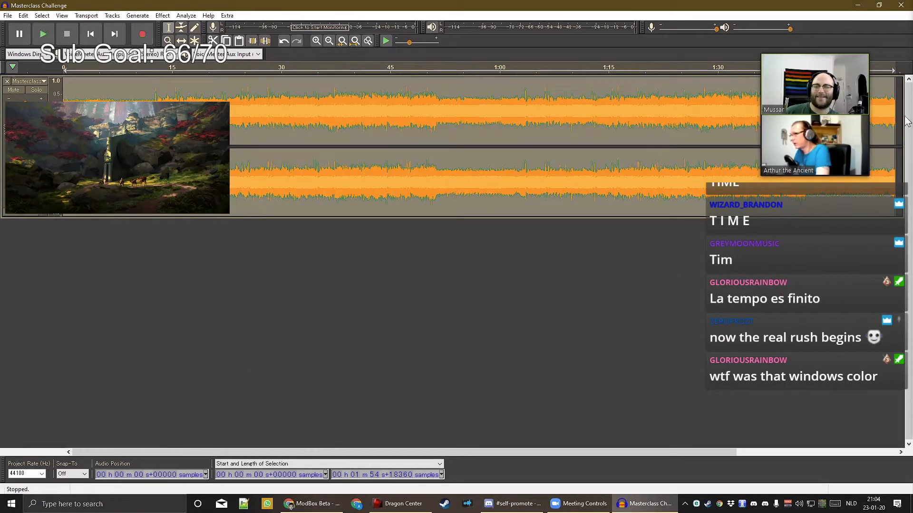
Fade out the song's ending from 1:45 onward
drag(900, 121, 826, 121)
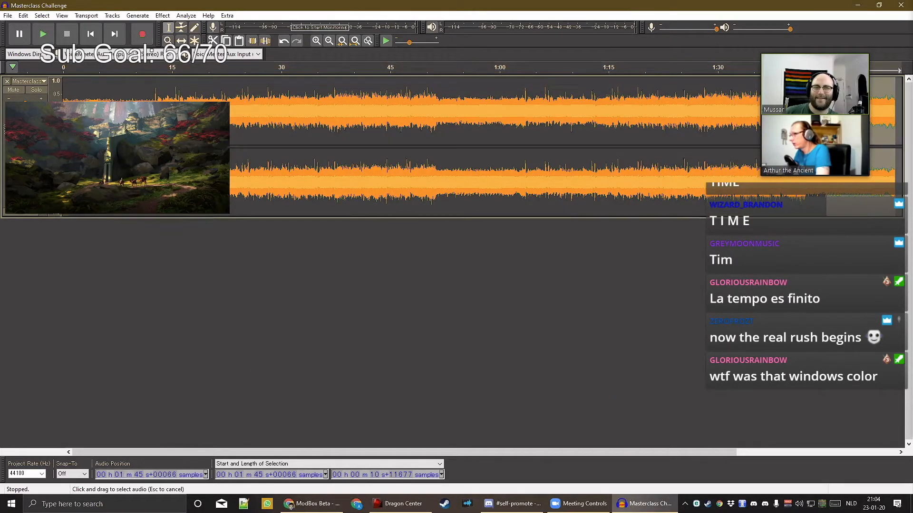
click(162, 17)
click(204, 171)
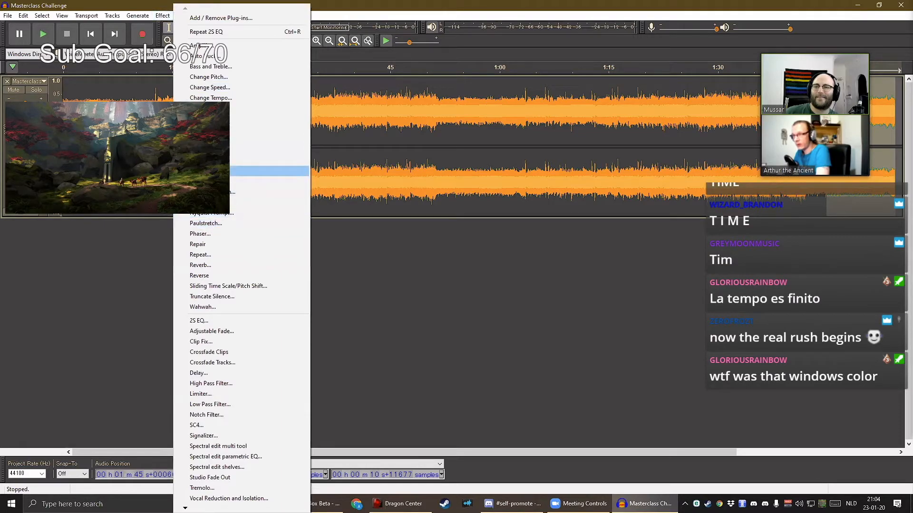
Normalize the whole track to a -1.0 dB peak amplitude
key(ctrl+a)
click(162, 16)
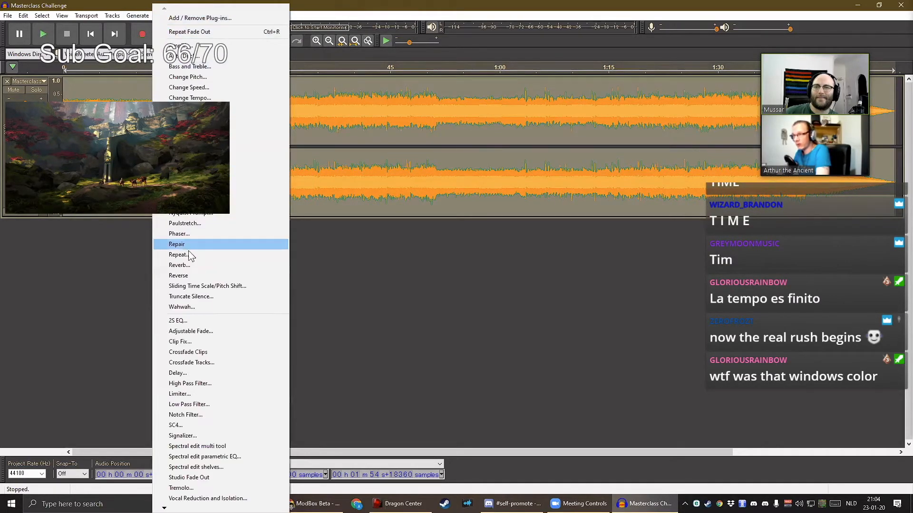
click(193, 203)
click(502, 238)
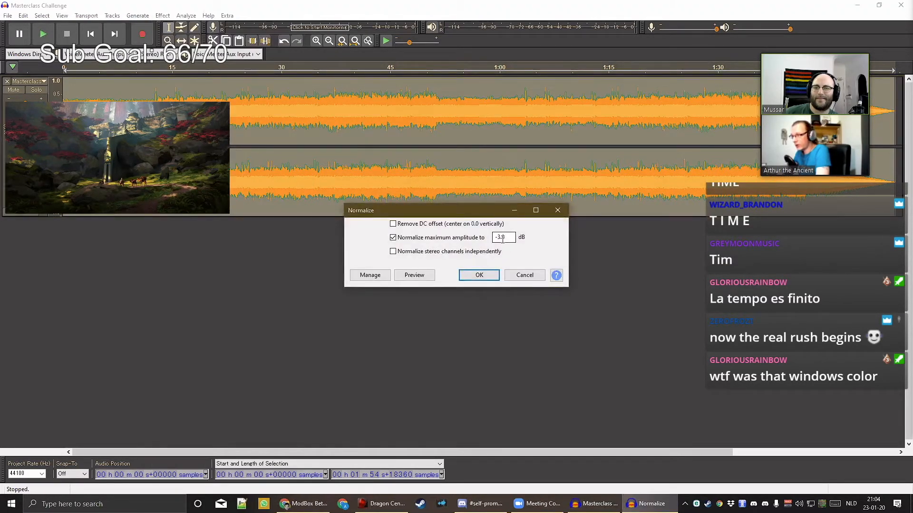
key(BackSpace)
text(1)
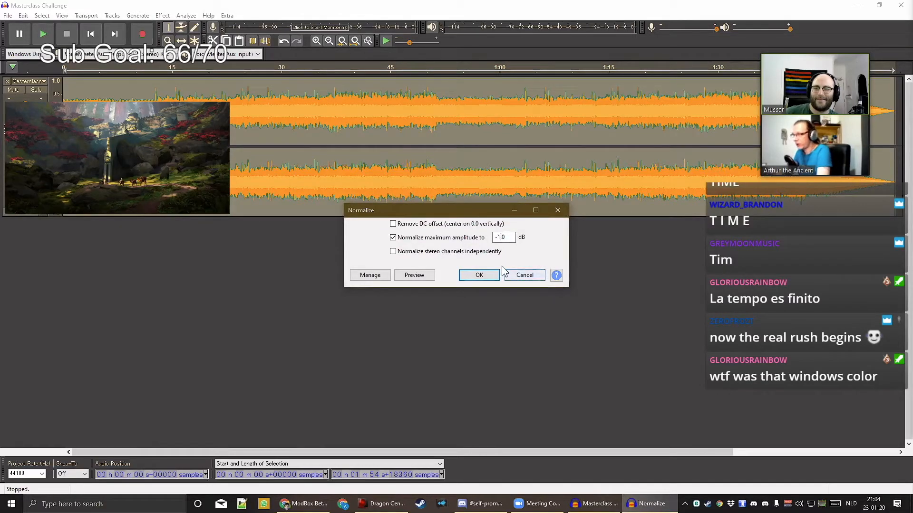
click(479, 276)
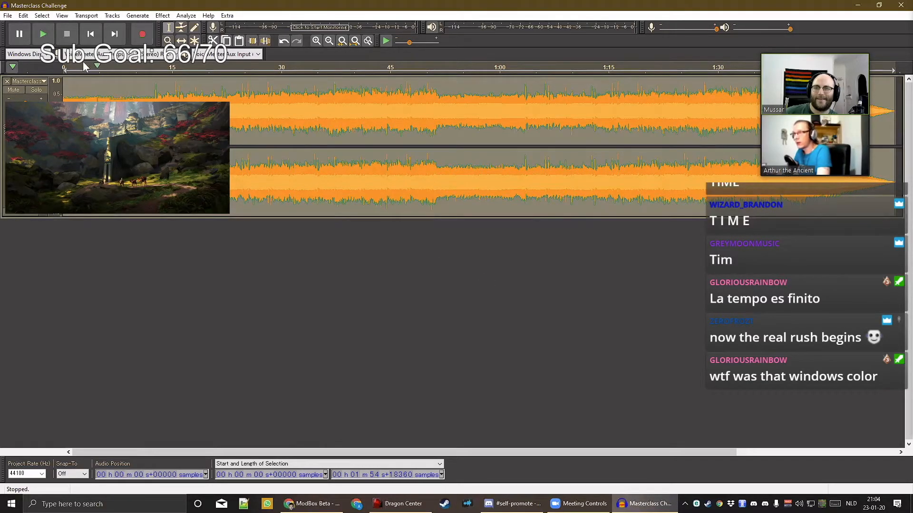
Insert 0.3 seconds of silence at the start of the track
click(90, 33)
click(138, 15)
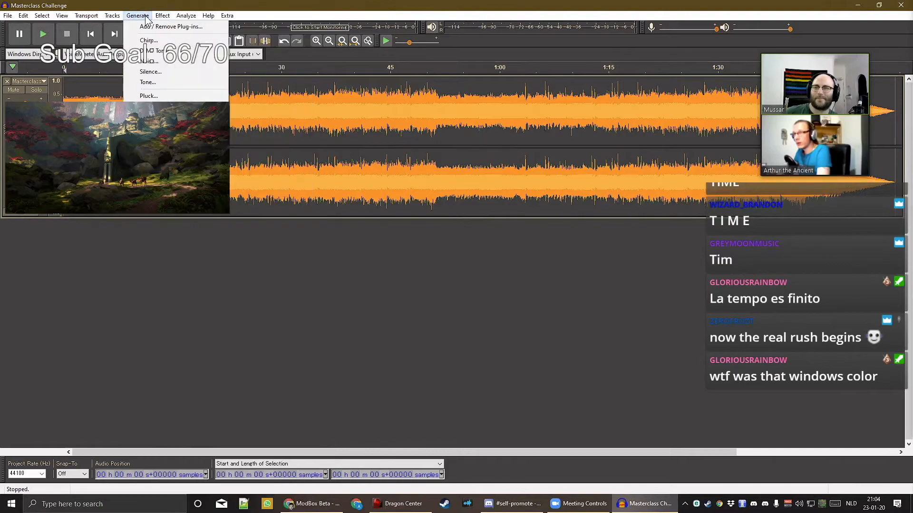
click(161, 69)
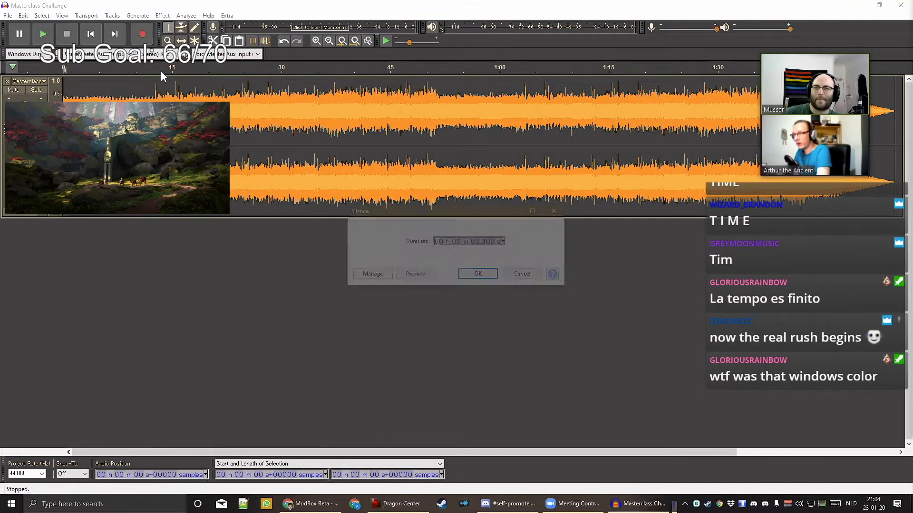
click(478, 277)
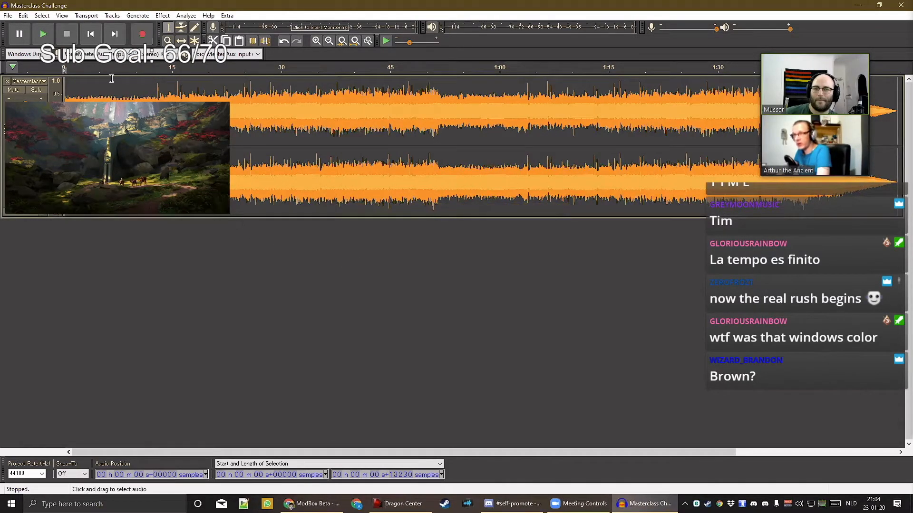
key(ctrl+a)
Export the mastered track as a 192 kbps stereo MP3, accepting its metadata tags
click(8, 16)
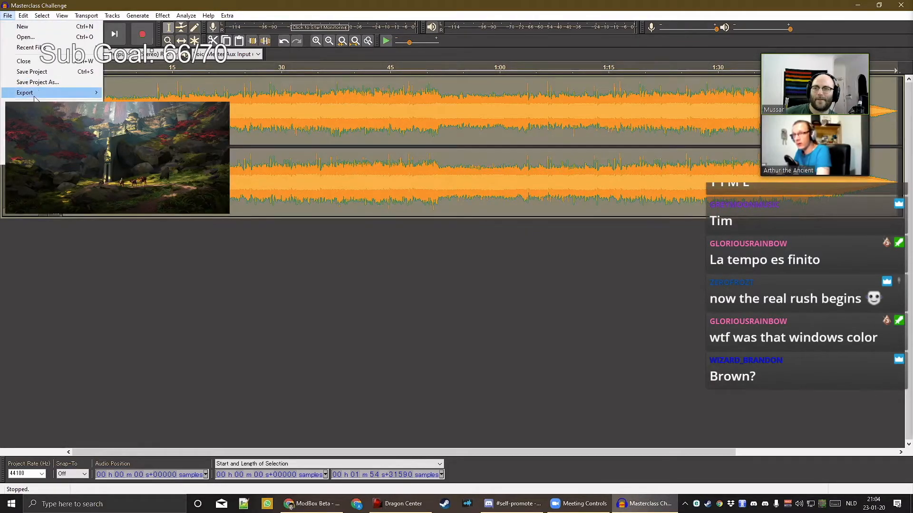
mouse_move(35, 94)
click(130, 92)
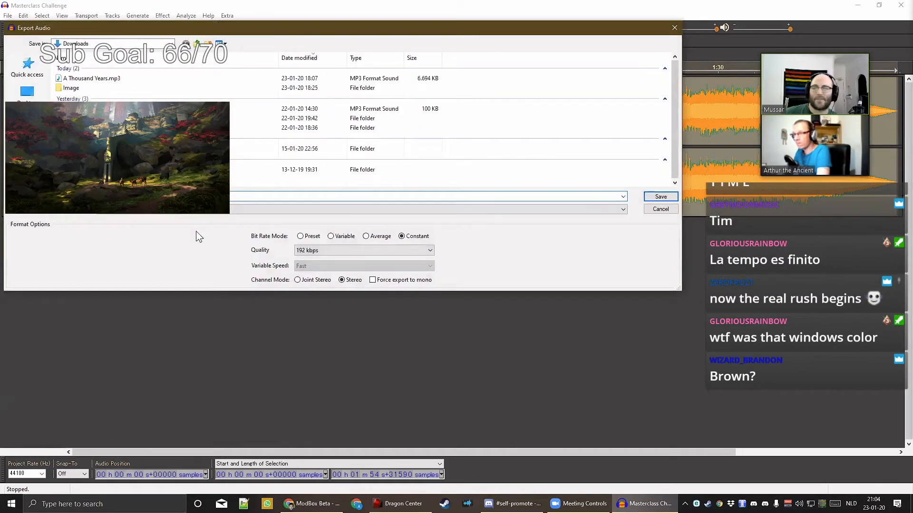
click(662, 197)
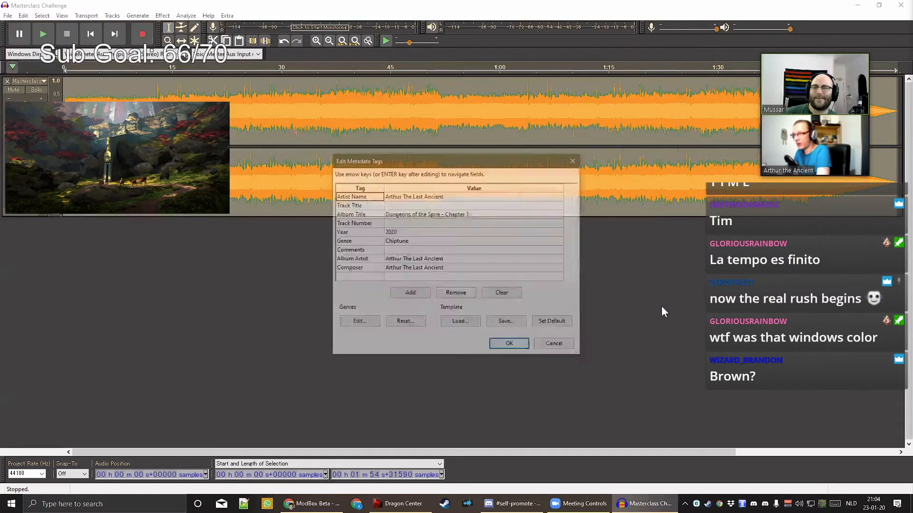
click(517, 346)
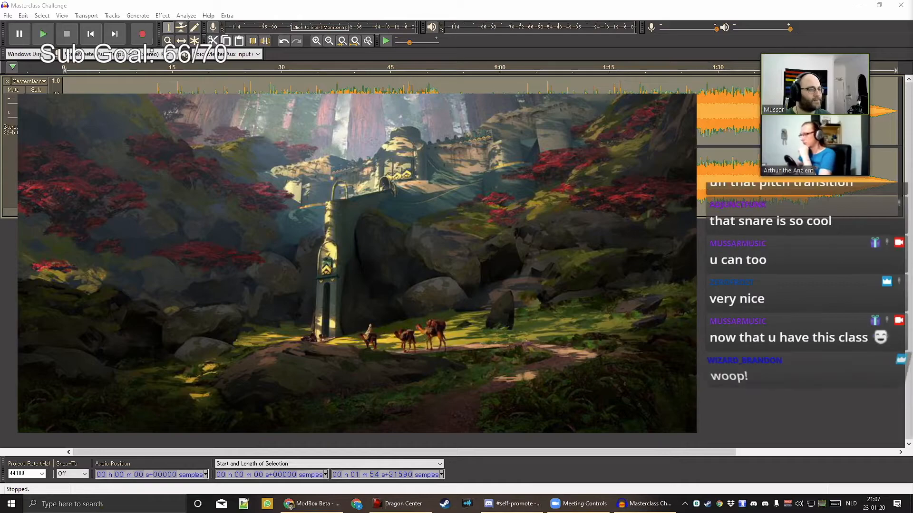
Return to ModBox in the browser and copy the song's link from the address bar
click(338, 505)
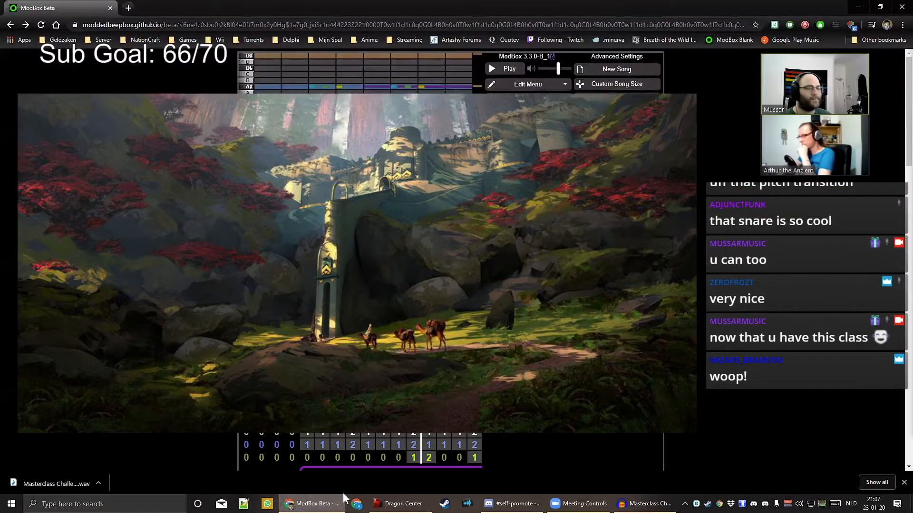
click(175, 25)
right_click(176, 24)
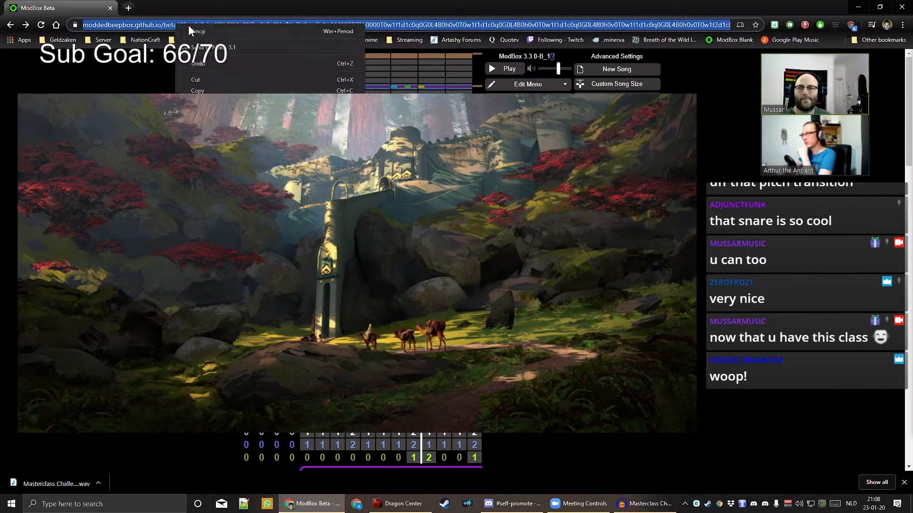
click(227, 87)
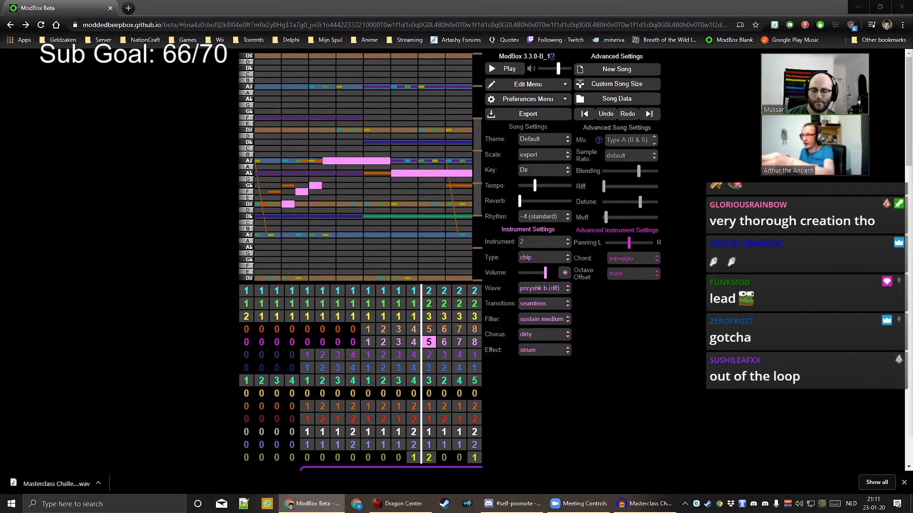
click(303, 377)
click(245, 379)
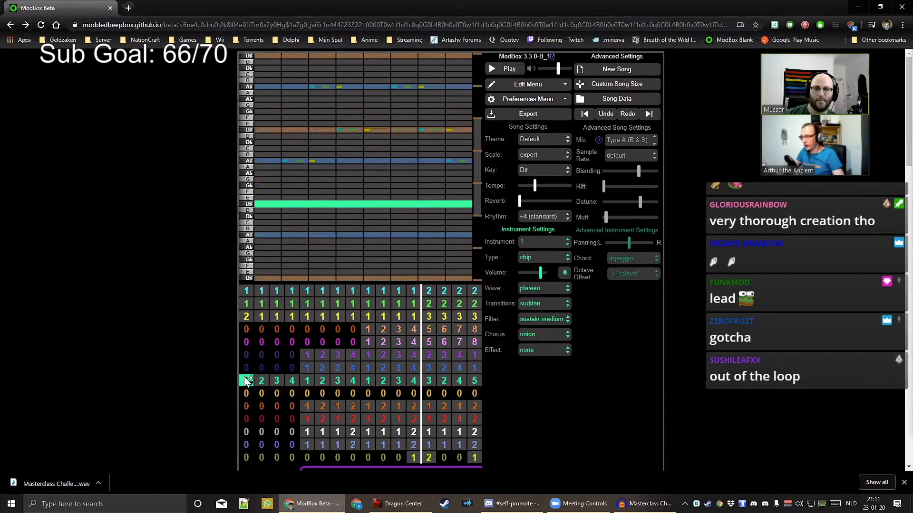
click(261, 381)
click(278, 381)
click(290, 381)
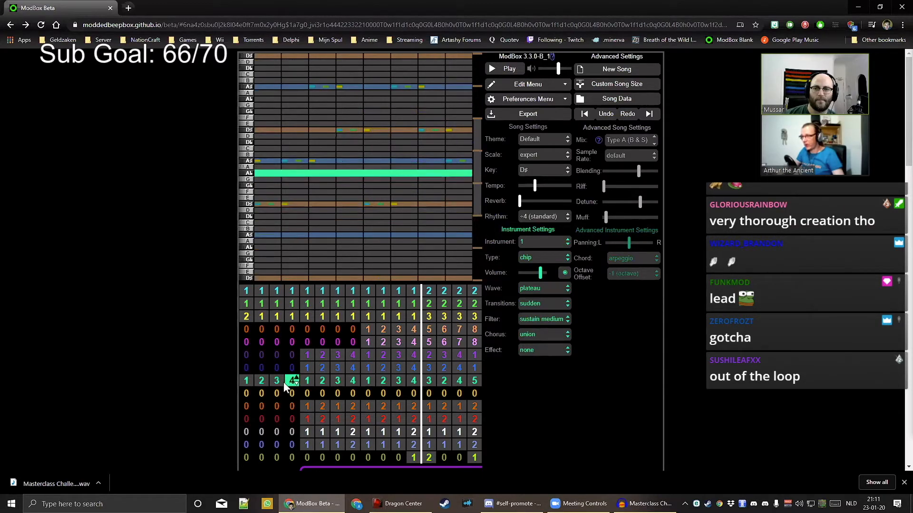
click(245, 386)
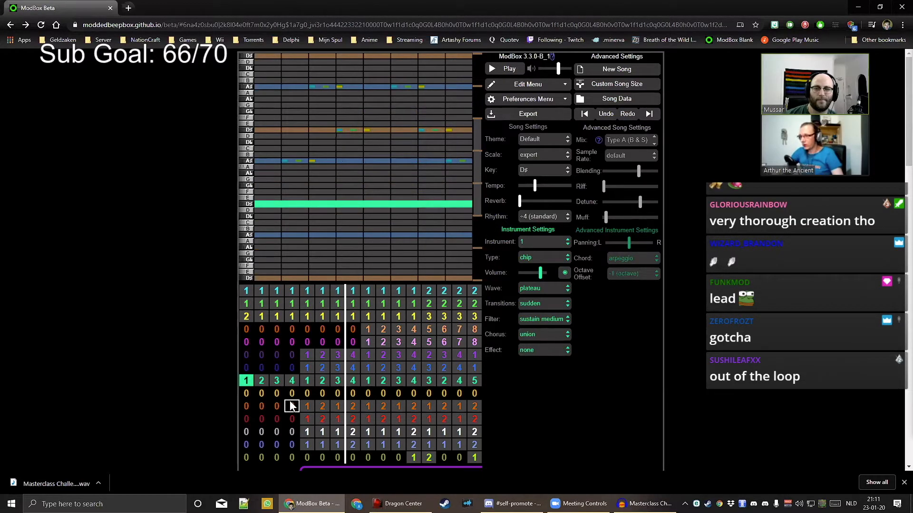
key(space)
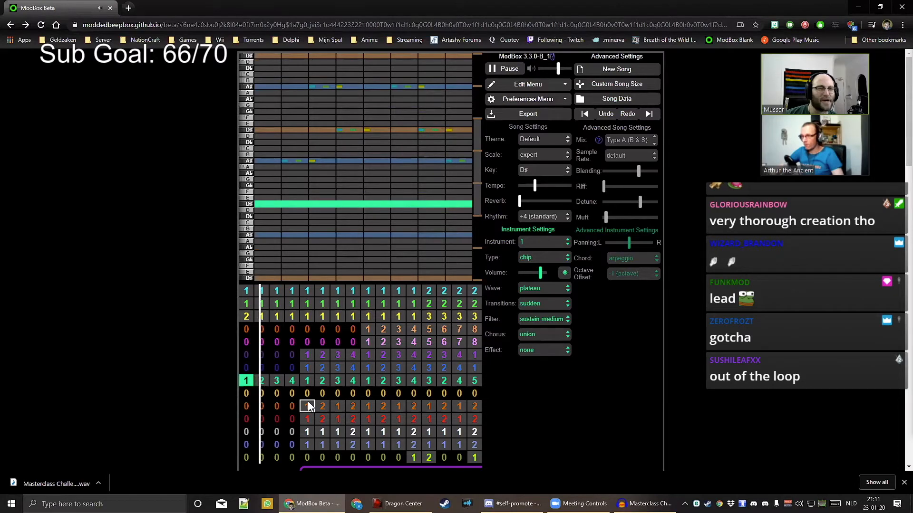
key(space)
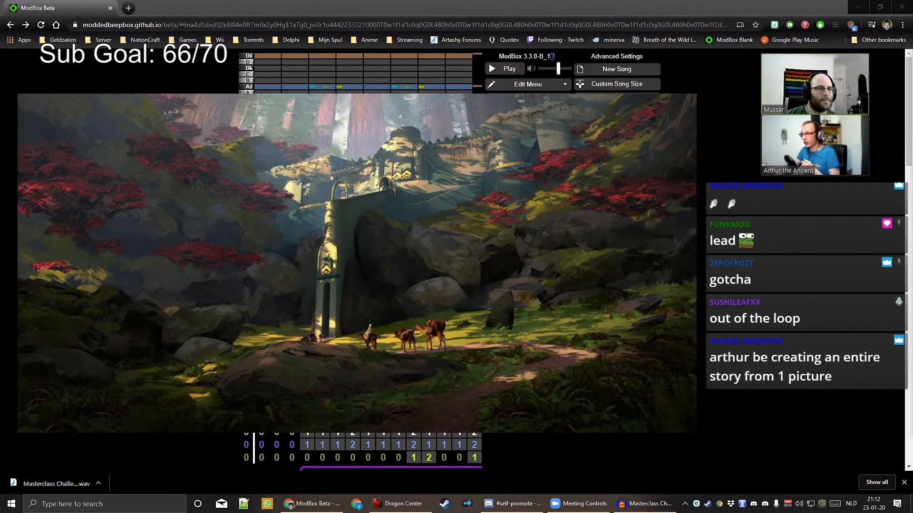
click(352, 292)
click(353, 328)
click(250, 315)
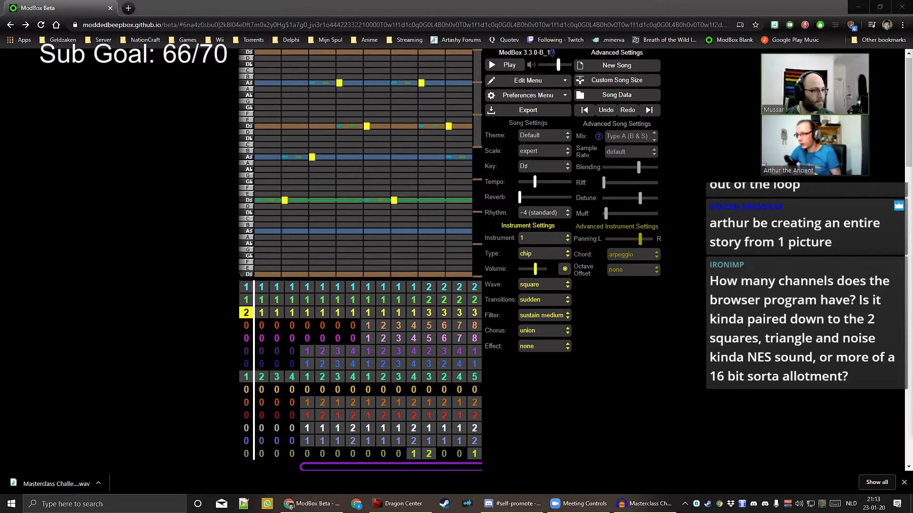
click(614, 369)
key(space)
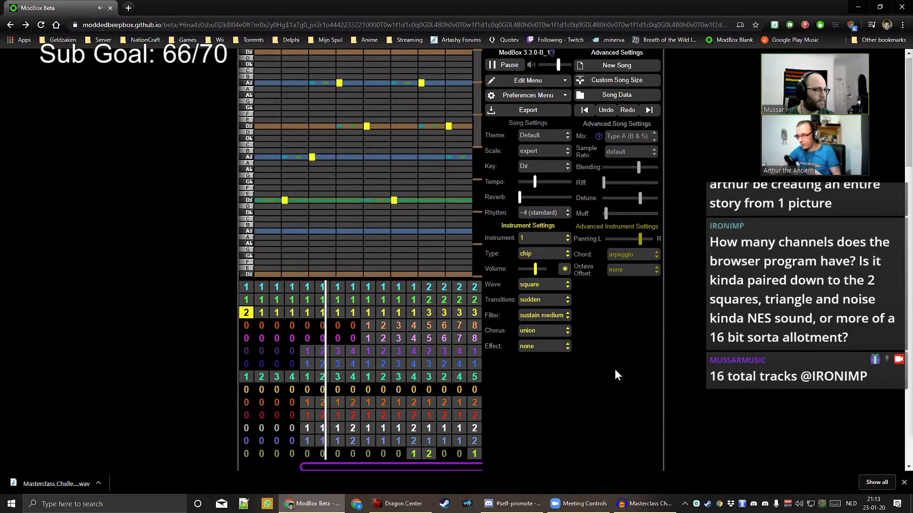
key(space)
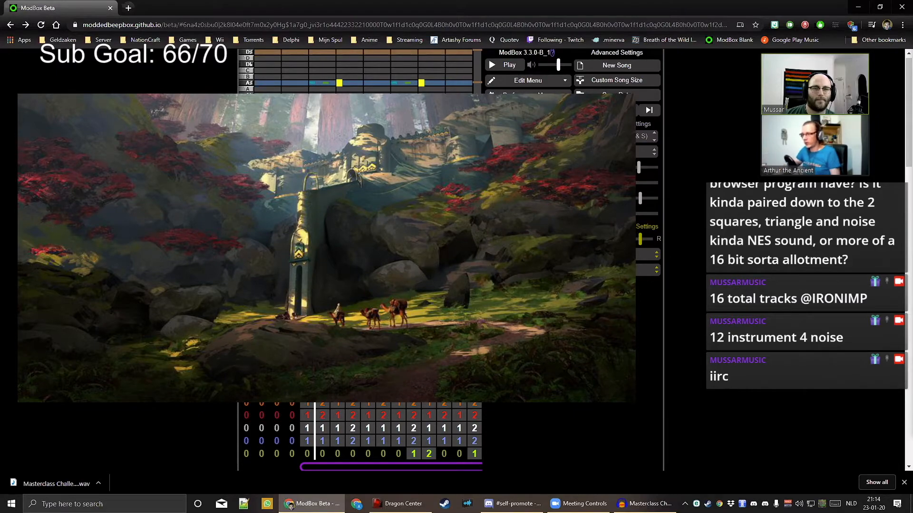
click(322, 352)
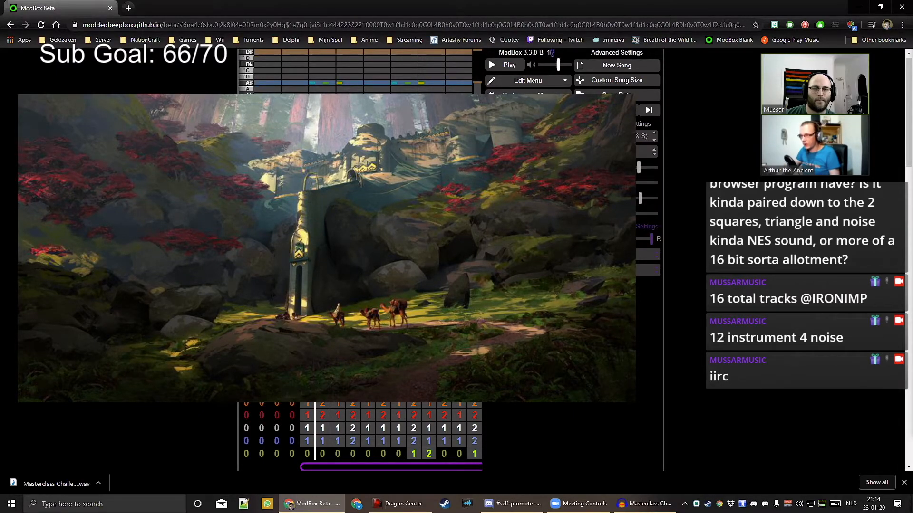
key(space)
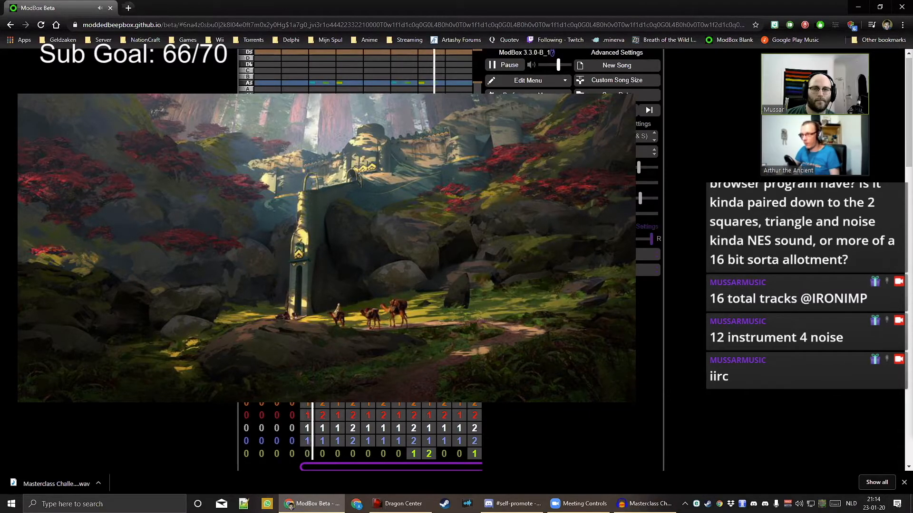
key(space)
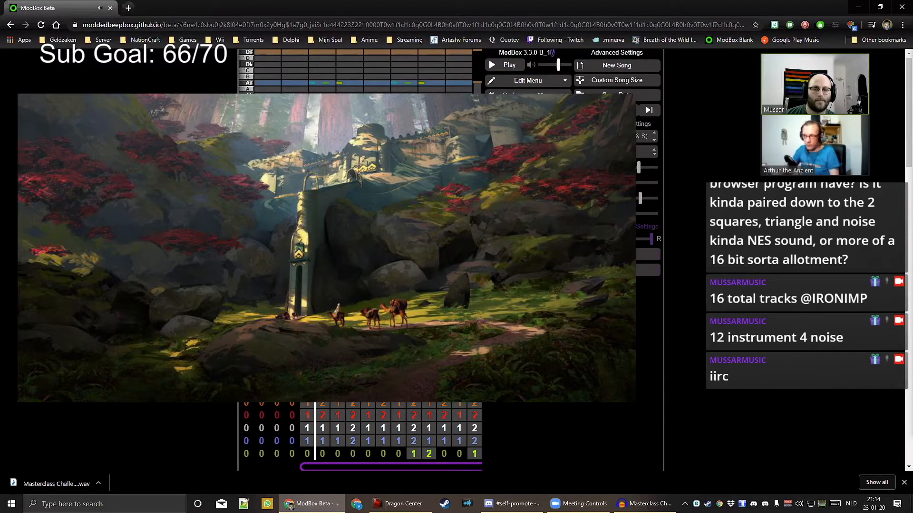
drag(364, 82, 336, 83)
key(ctrl+z)
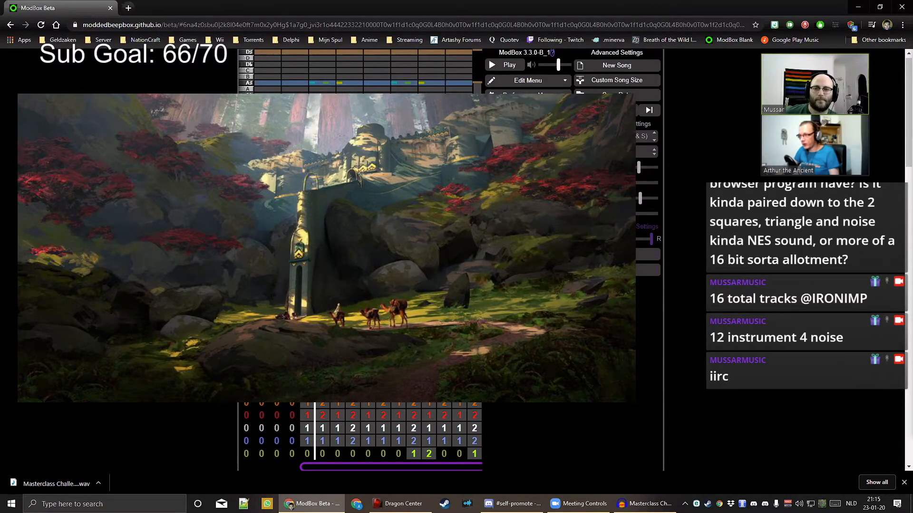
key(space)
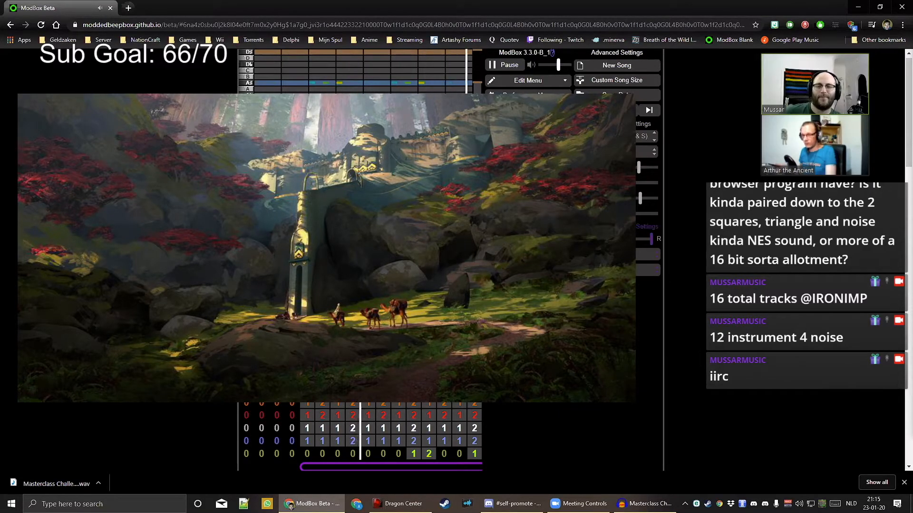
key(space)
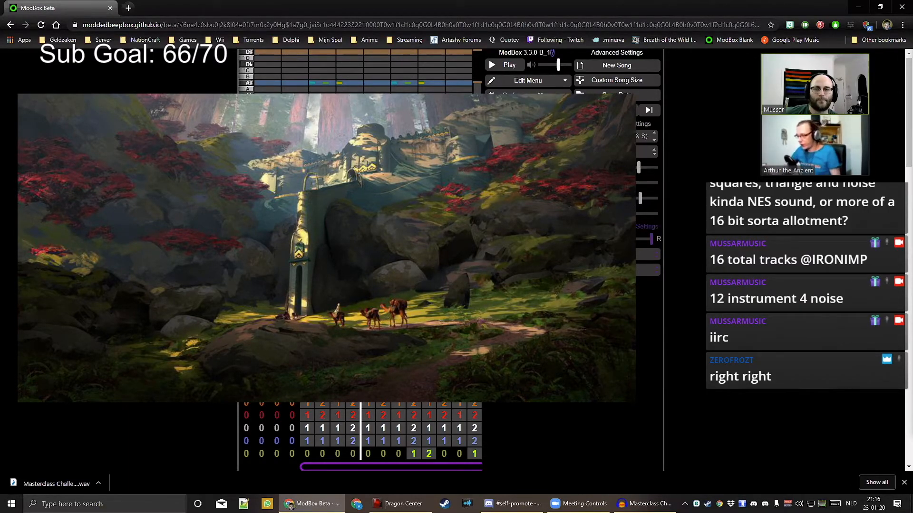
key(space)
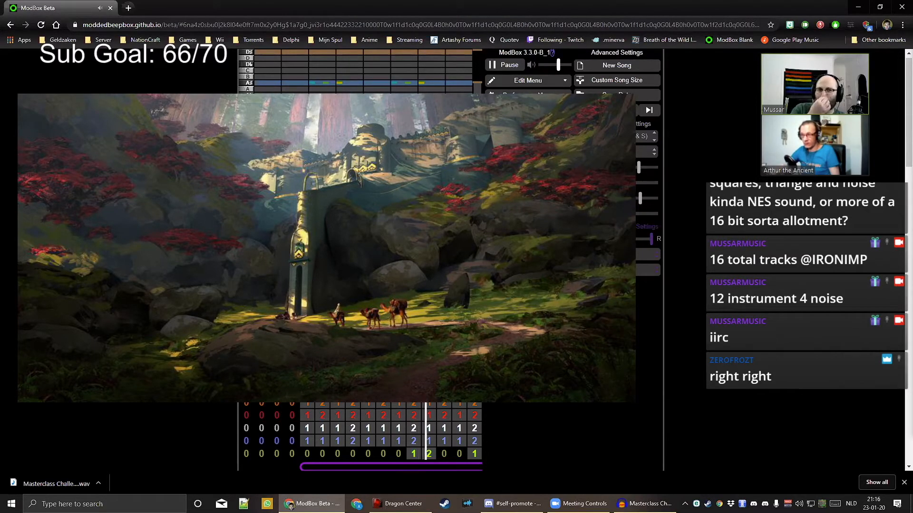
key(space)
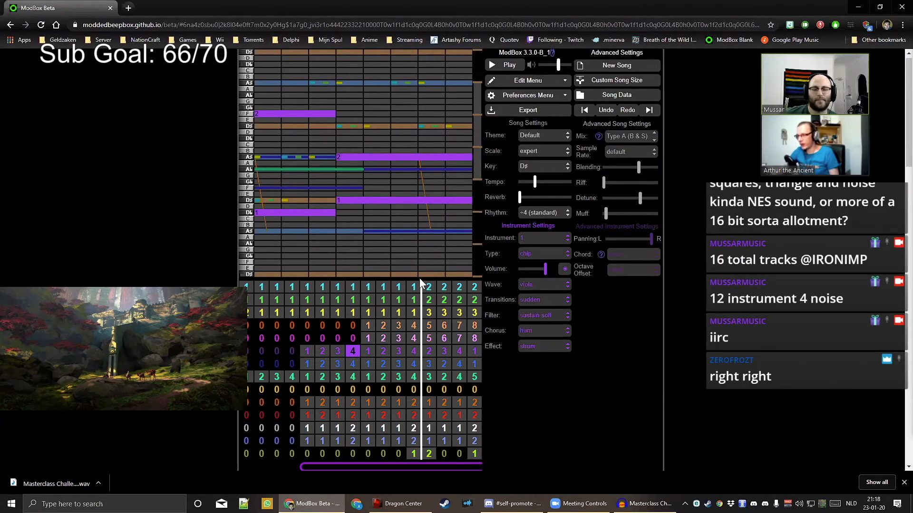
key(space)
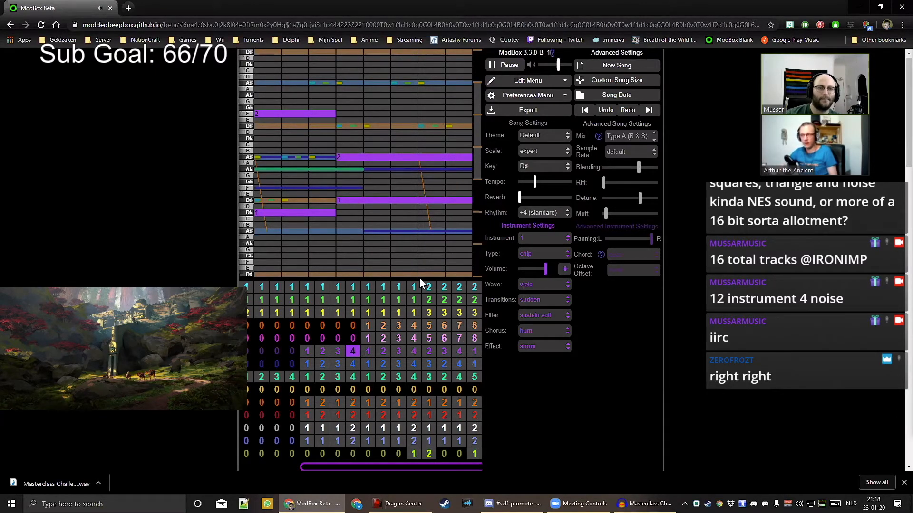
key(space)
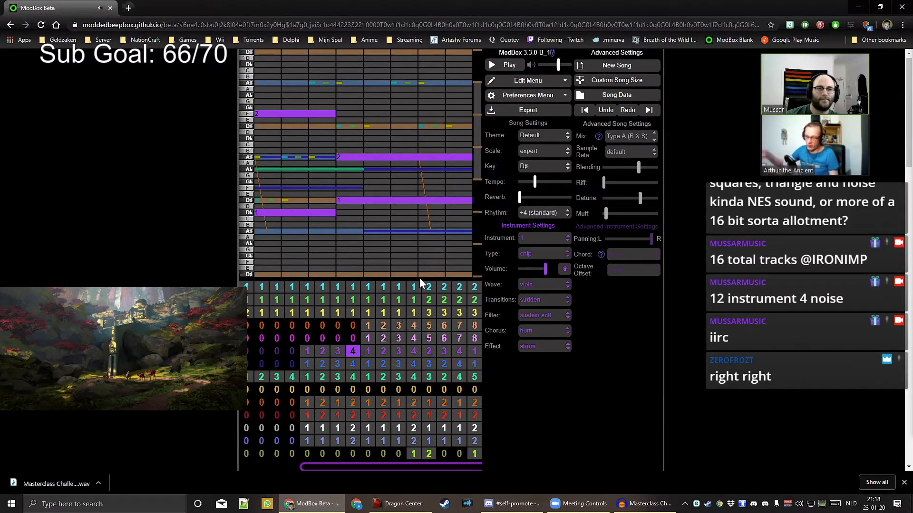
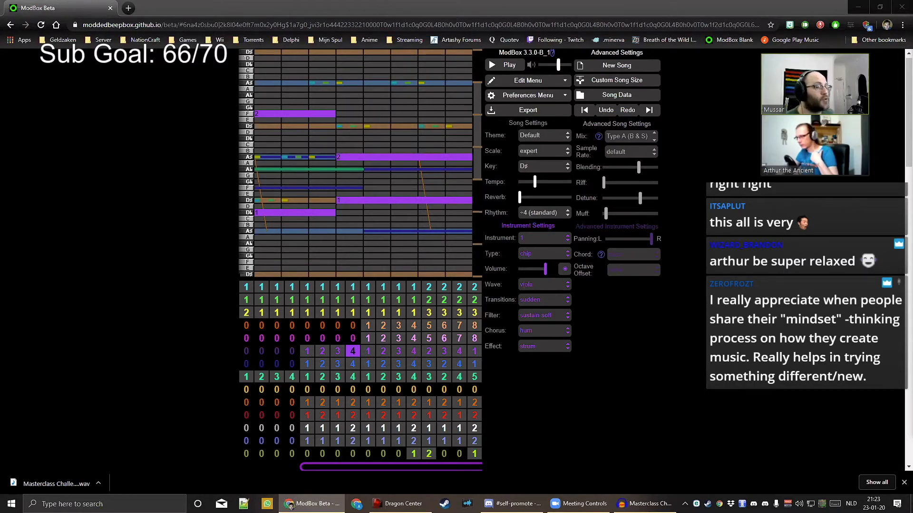
Close Chrome's finished .wav download bar so only the ModBox editor shows
click(904, 483)
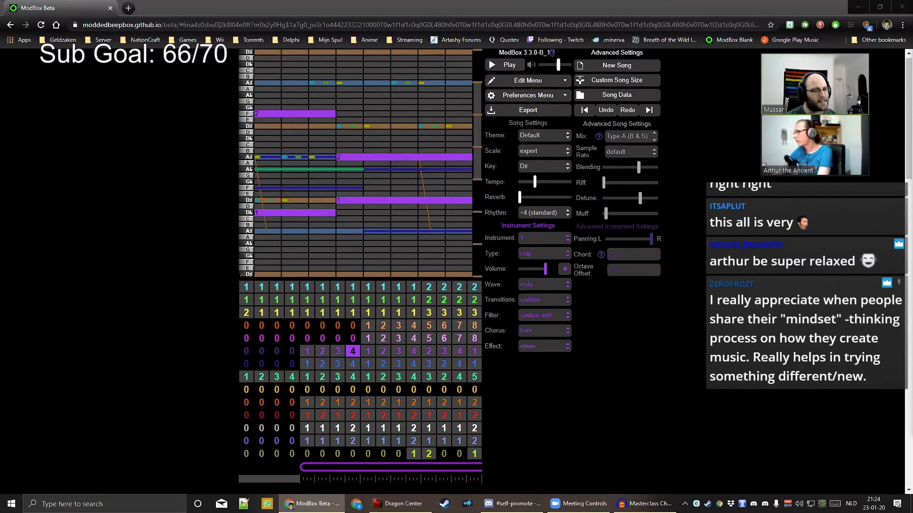
click(201, 24)
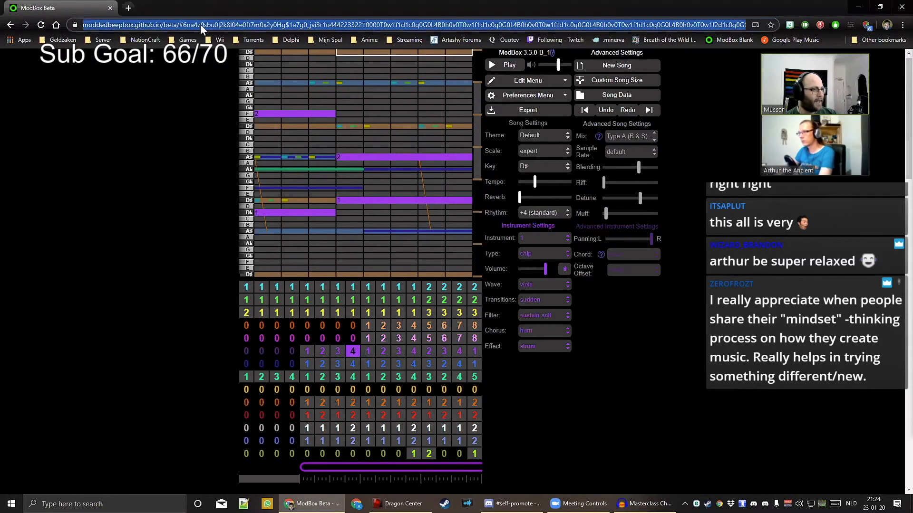
key(alt+Tab)
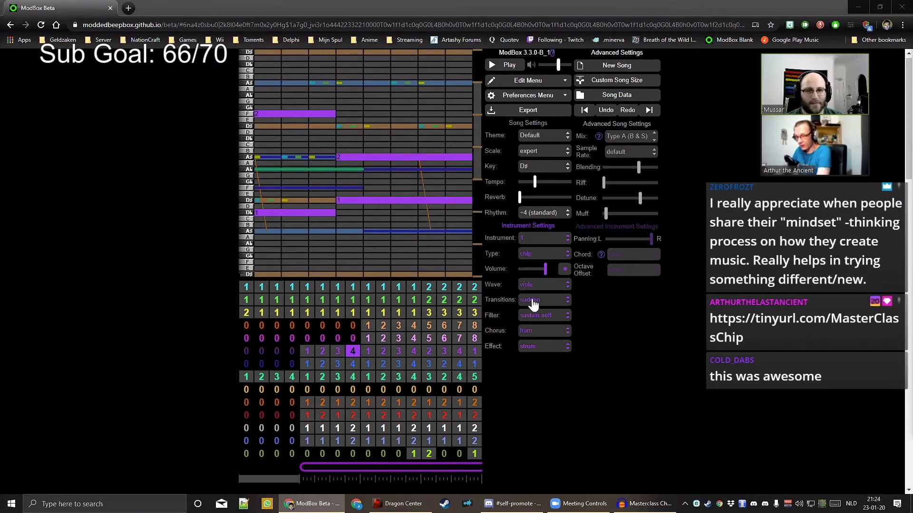
click(584, 403)
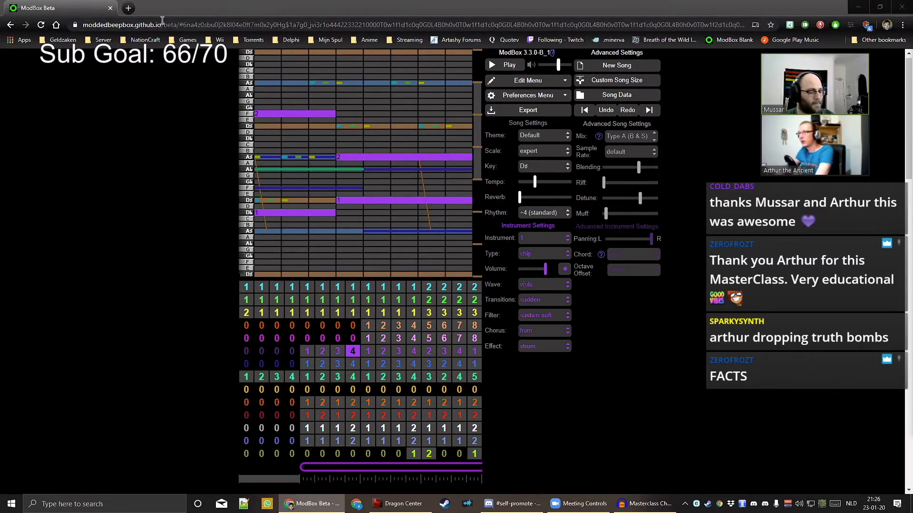
Load the second D# ModBox song in a new tab from the pasted link
click(126, 8)
key(ctrl+v)
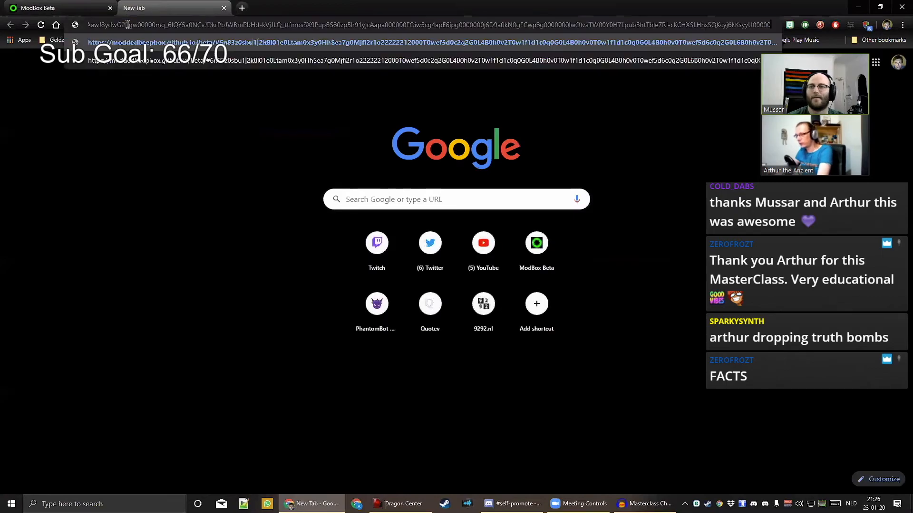
key(Return)
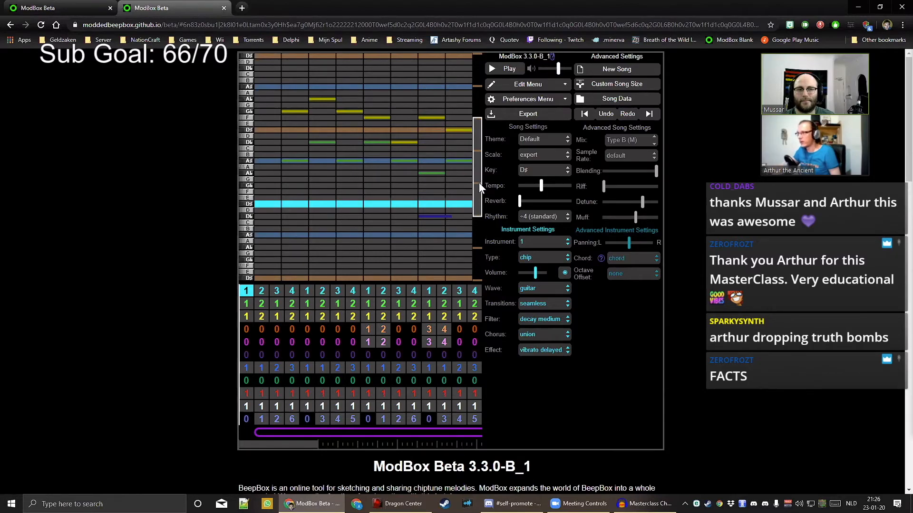
Start playback of the second D# ModBox song
click(505, 69)
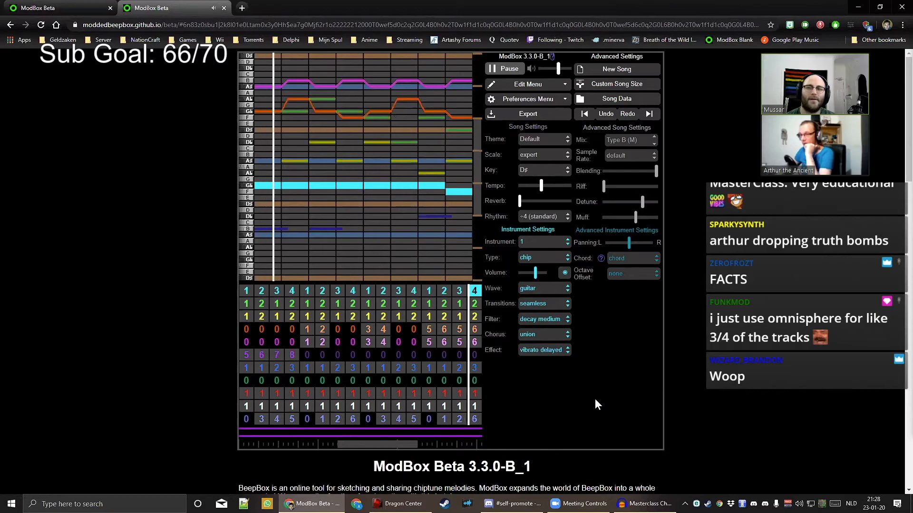
Stop playback and inspect pattern 5 of the orange and pink channels
click(504, 72)
click(417, 330)
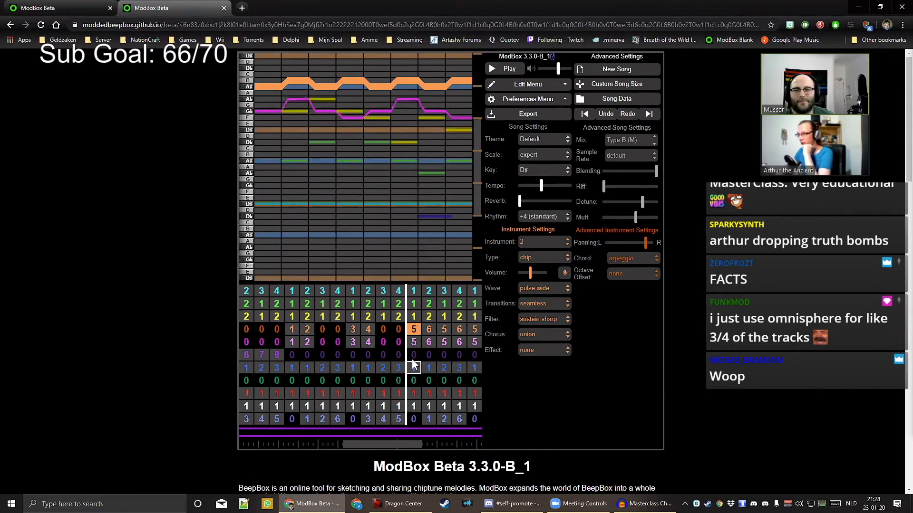
click(413, 342)
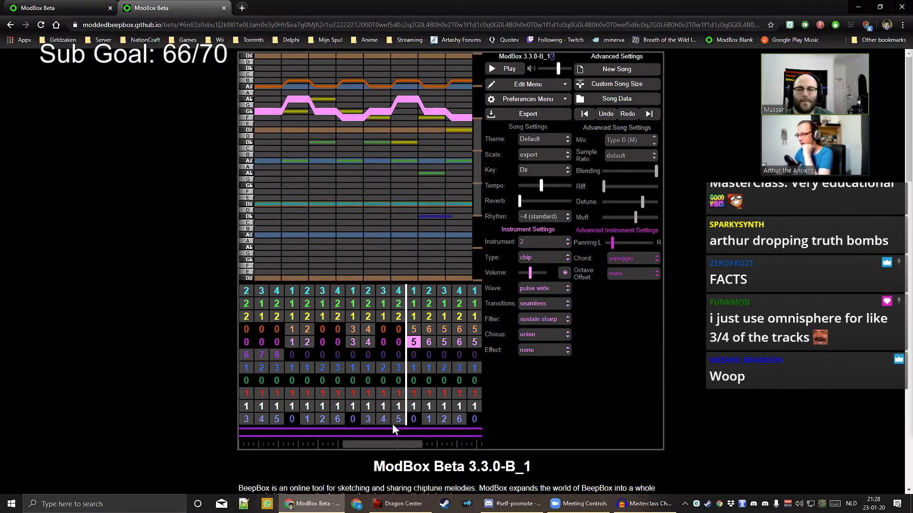
Resume playback, scroll the pattern grid, then bring its opening bars back into view
drag(394, 445, 431, 451)
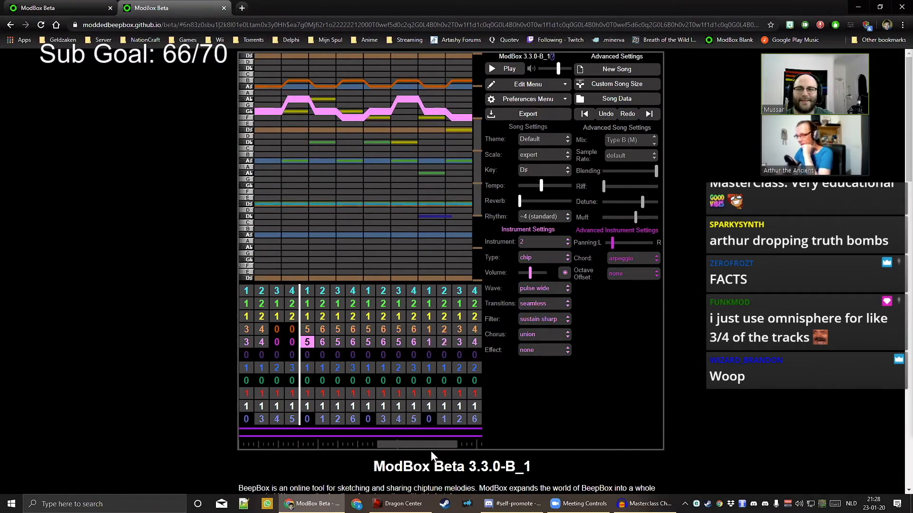
key(space)
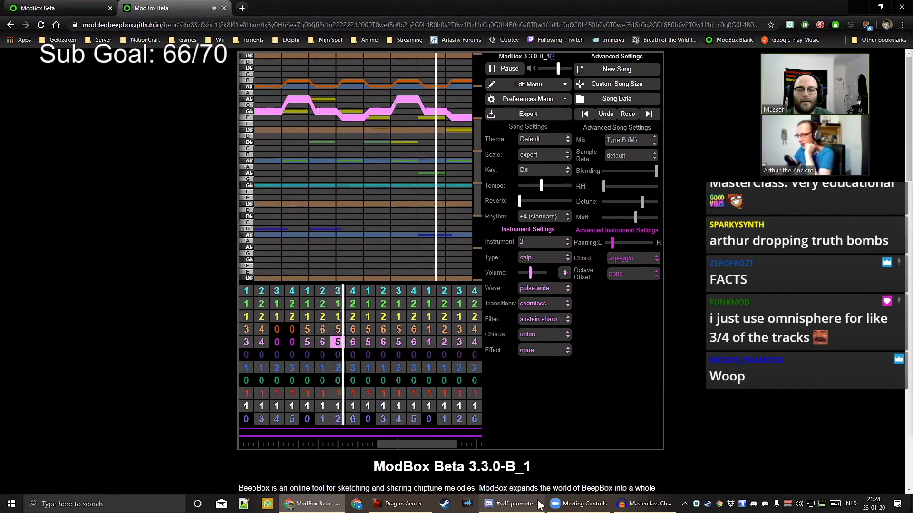
mouse_move(537, 503)
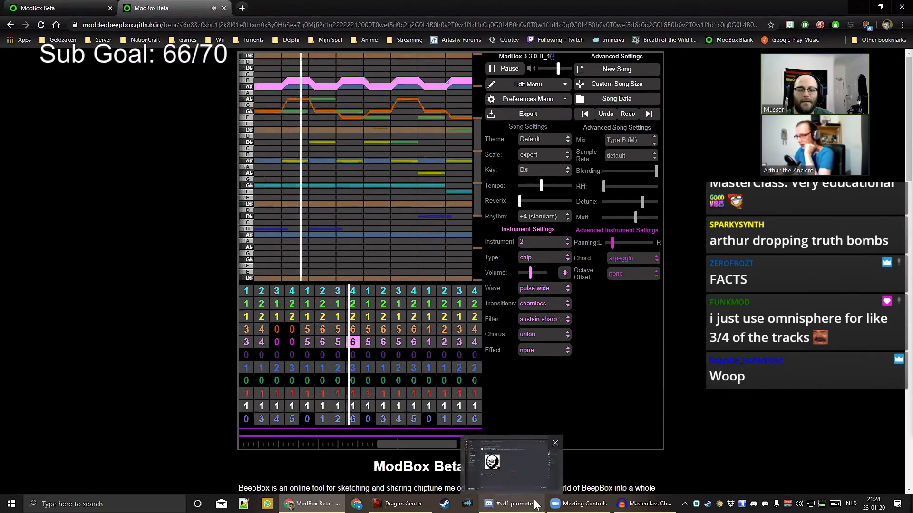
click(529, 438)
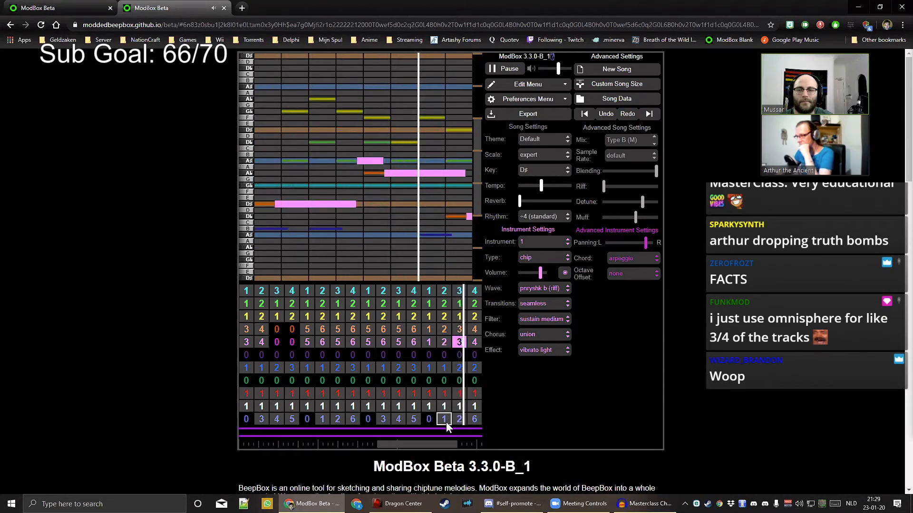
drag(443, 443, 464, 443)
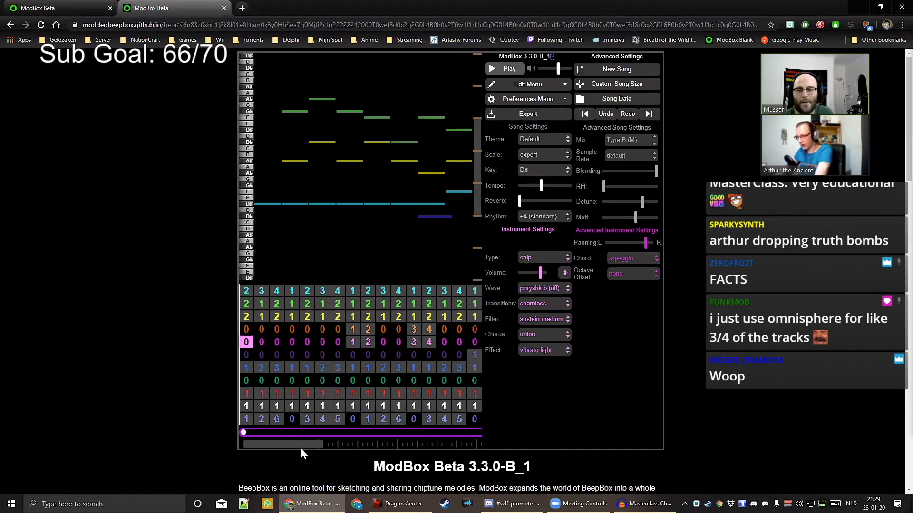
drag(269, 446, 259, 443)
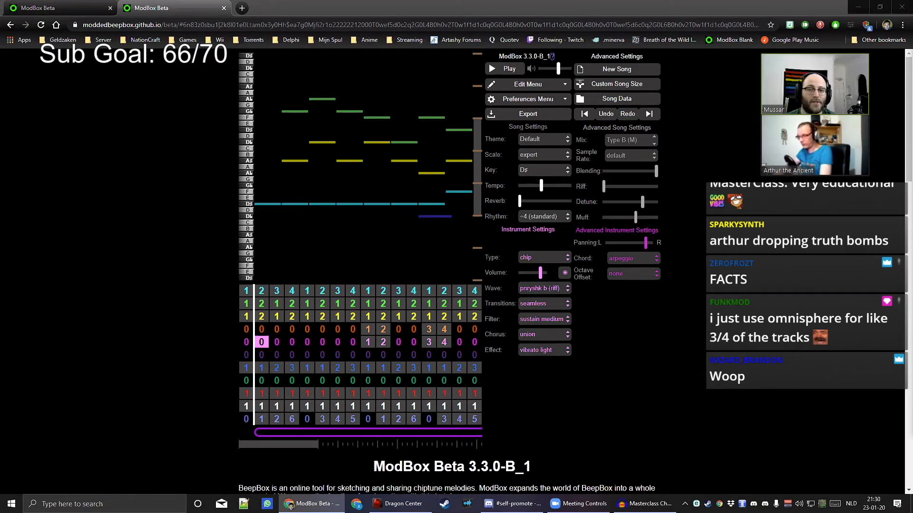
Replace the song with the key-G piece from the pasted URL, starting at bar 1
click(193, 23)
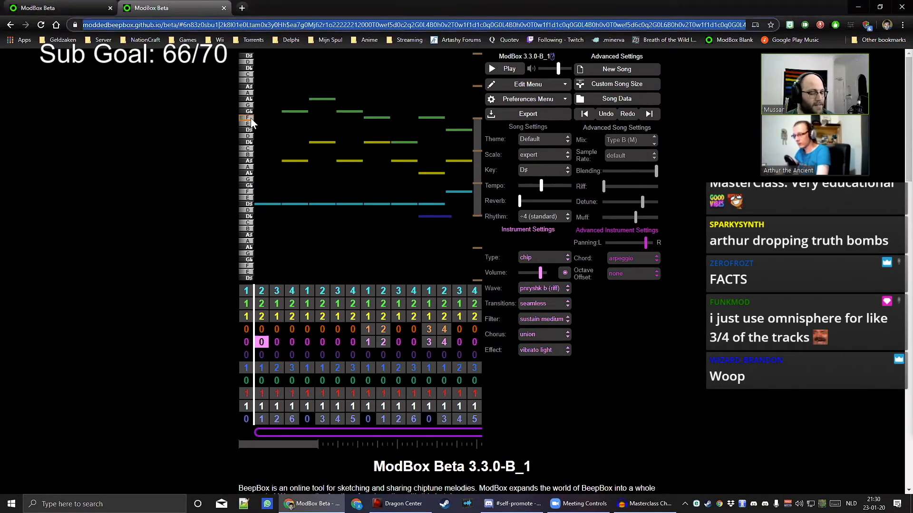
key(ctrl+v)
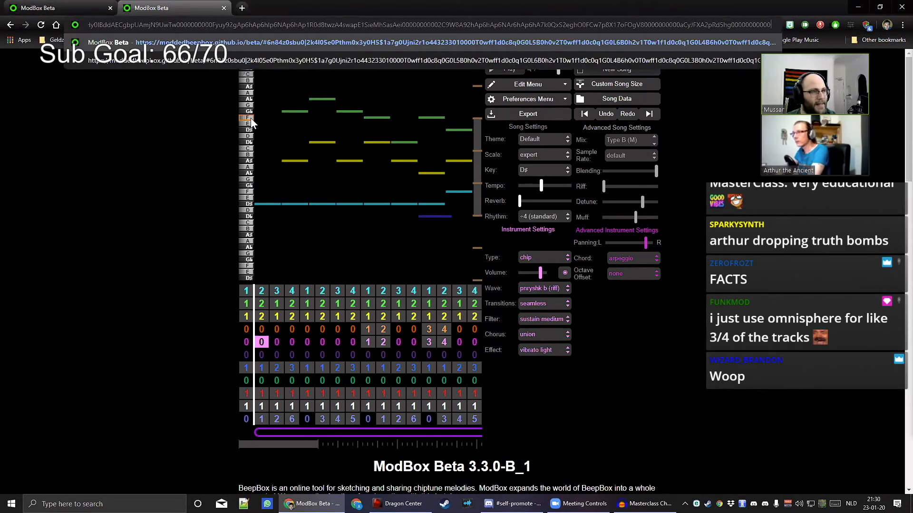
key(Return)
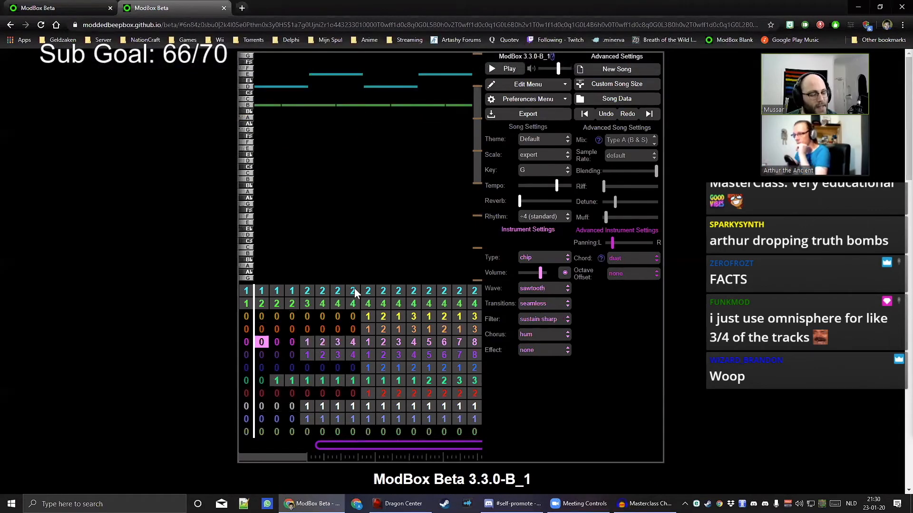
key(Left)
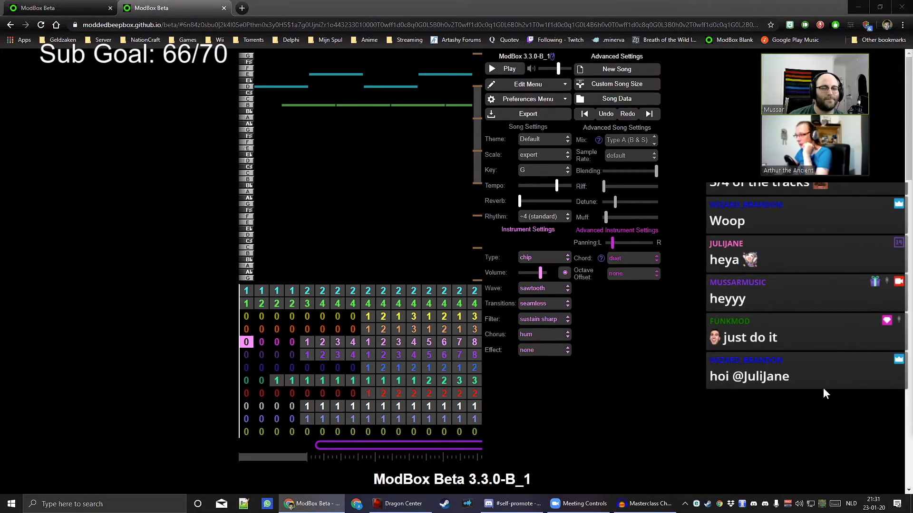
click(574, 395)
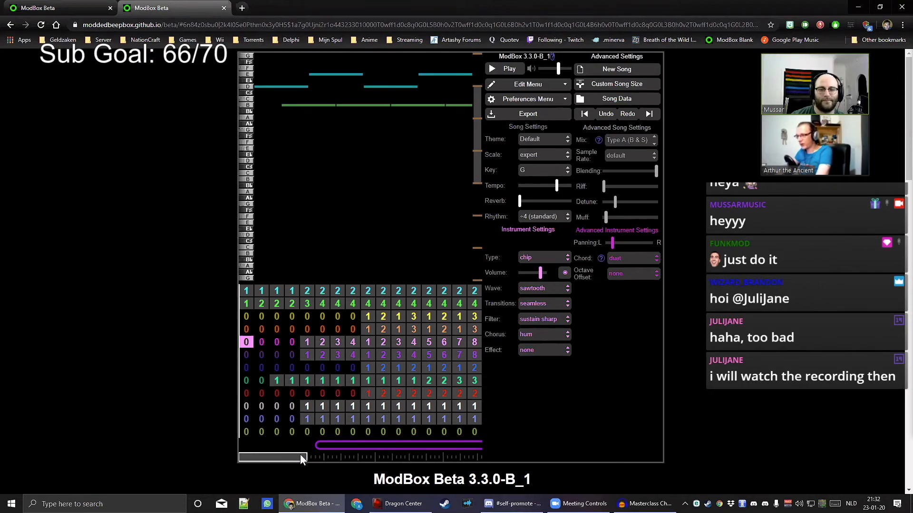
drag(295, 455, 273, 458)
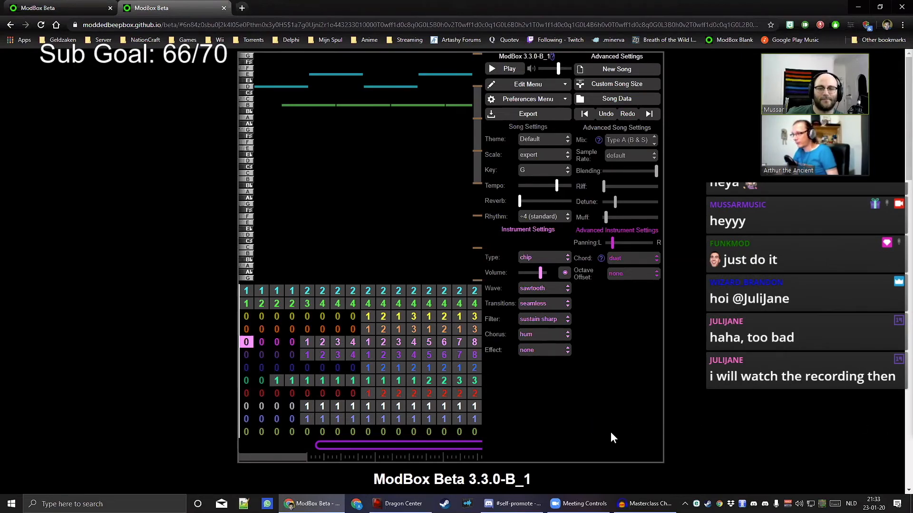
mouse_move(286, 459)
mouse_down()
mouse_move(296, 458)
mouse_move(268, 458)
mouse_up()
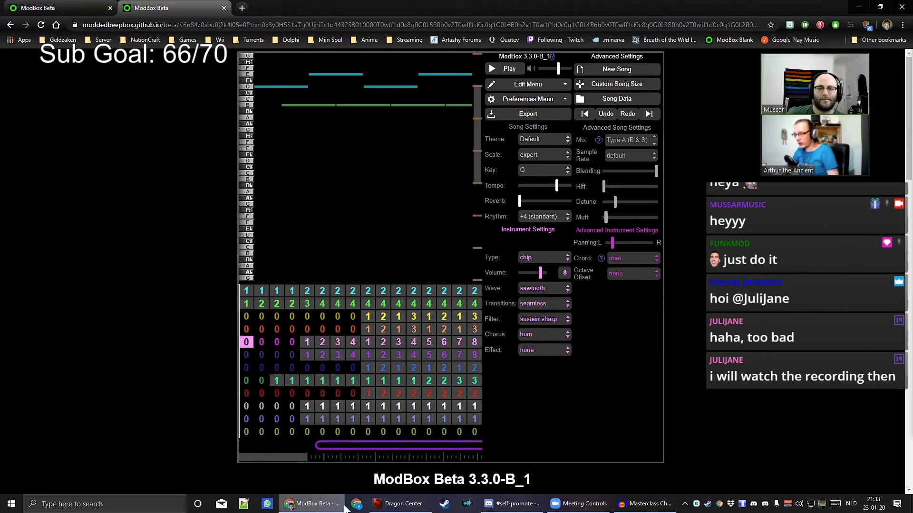
Select channel 2's bar 1 pattern and start playing the key-G song
key(Up)
key(Up)
key(Up)
key(Up)
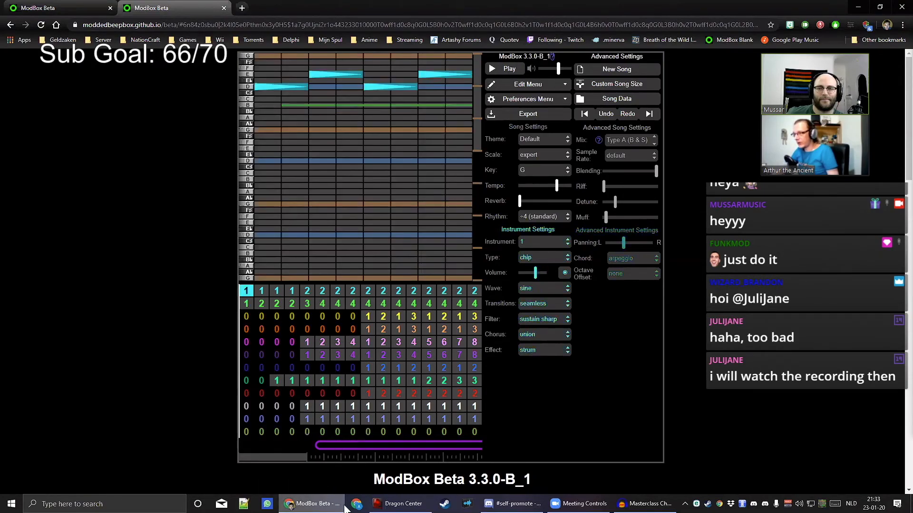
key(Down)
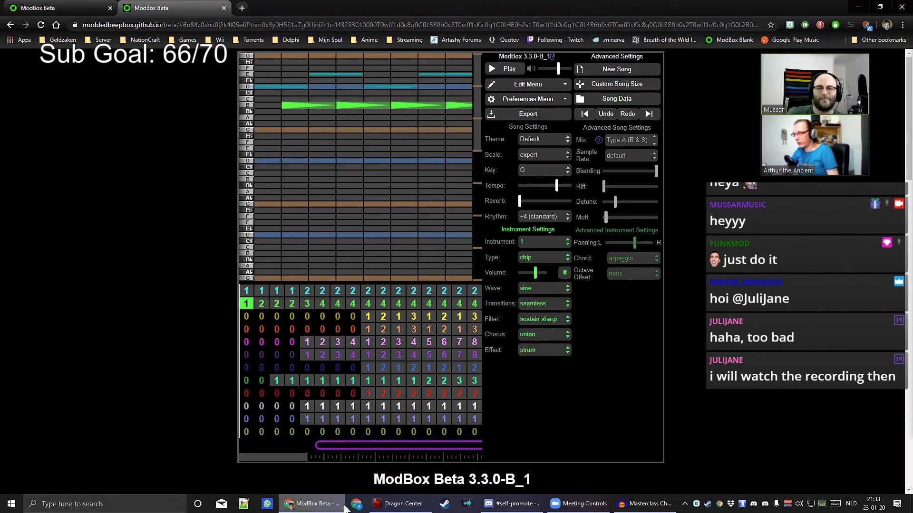
key(space)
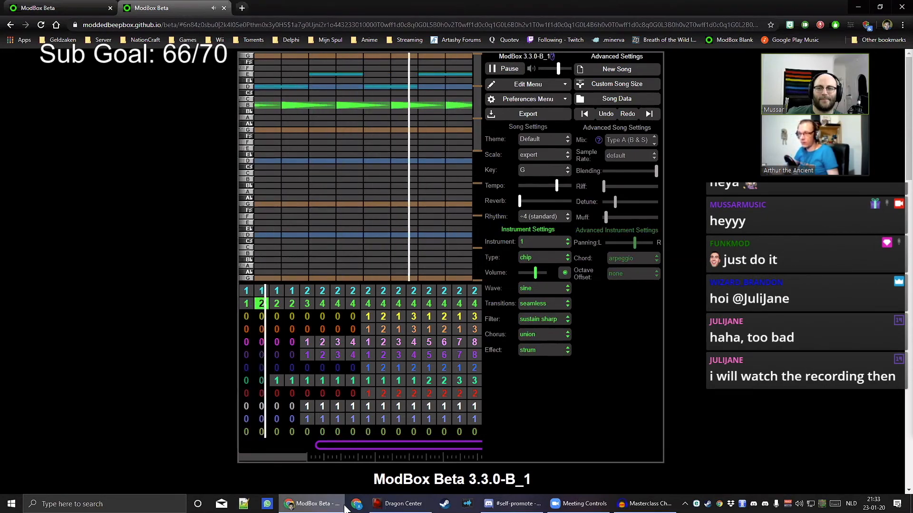
mouse_move(351, 498)
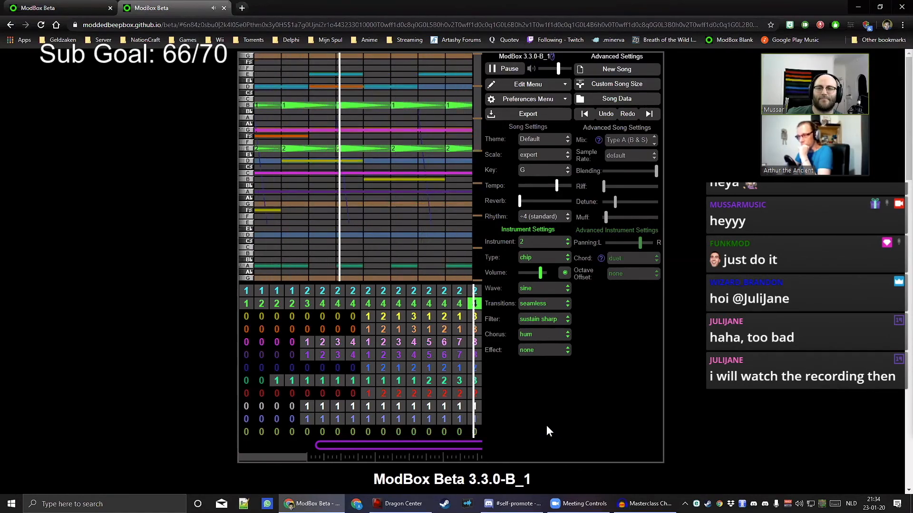
Scroll the grid, inspect channel 3's pattern notes, and stop playback
drag(298, 459, 340, 460)
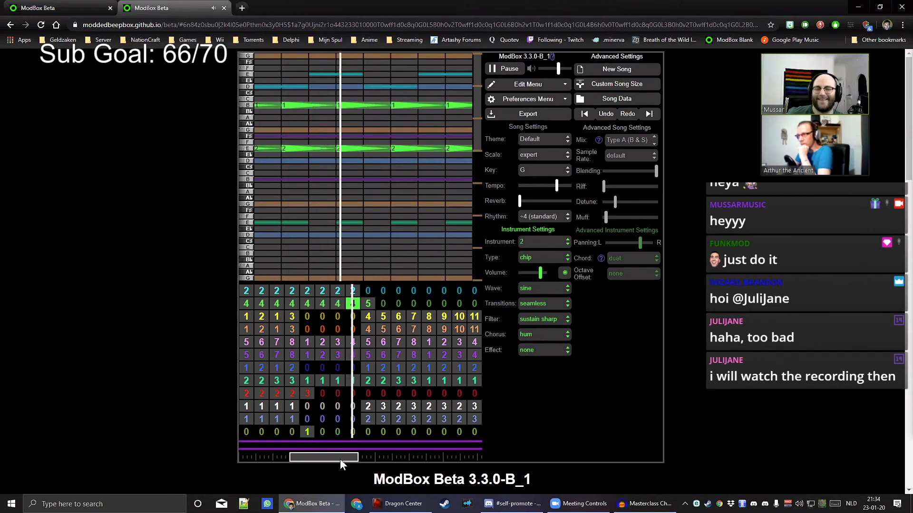
click(364, 318)
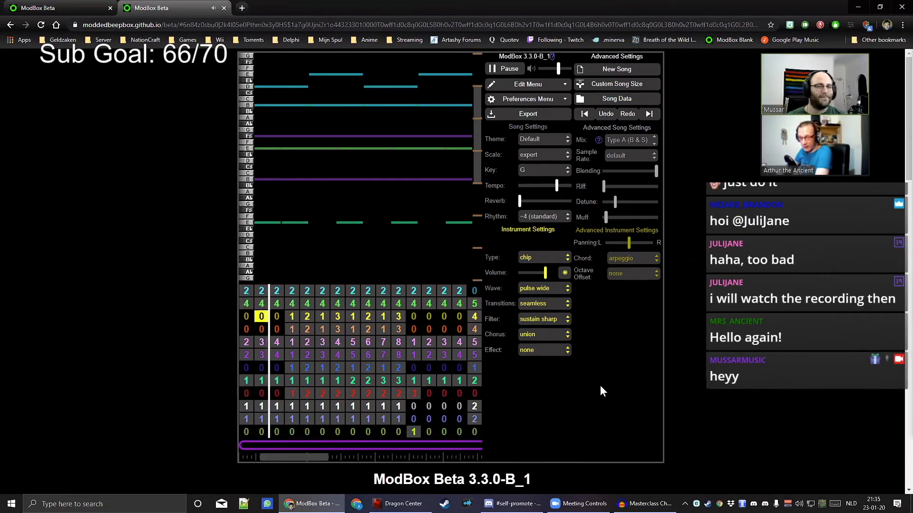
key(space)
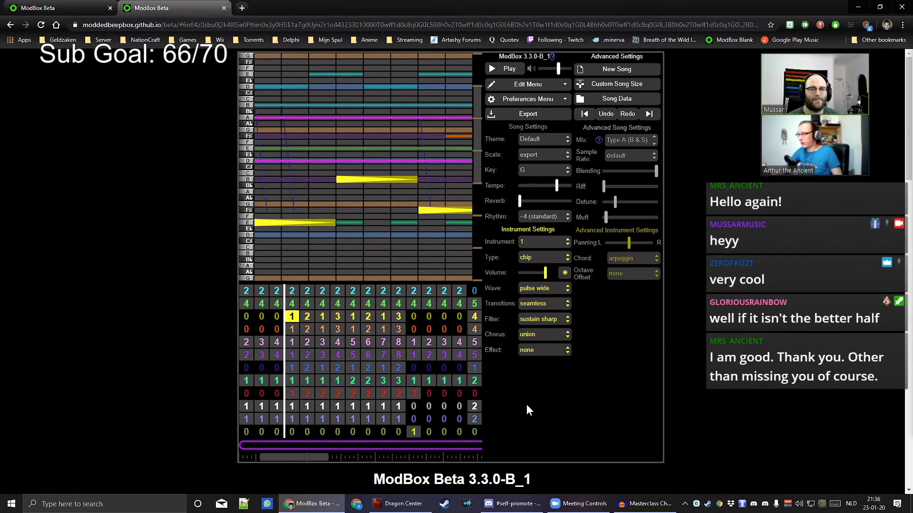
Scroll the pattern grid right to reveal the later bars
drag(303, 458, 348, 459)
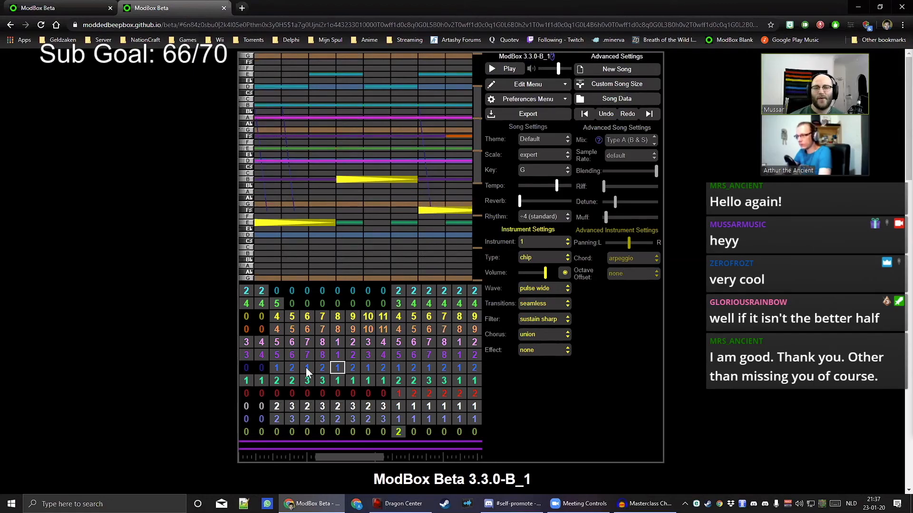
View channel 7's pattern 1, then channels 3 and 4's pattern 4 in the piano roll
click(281, 368)
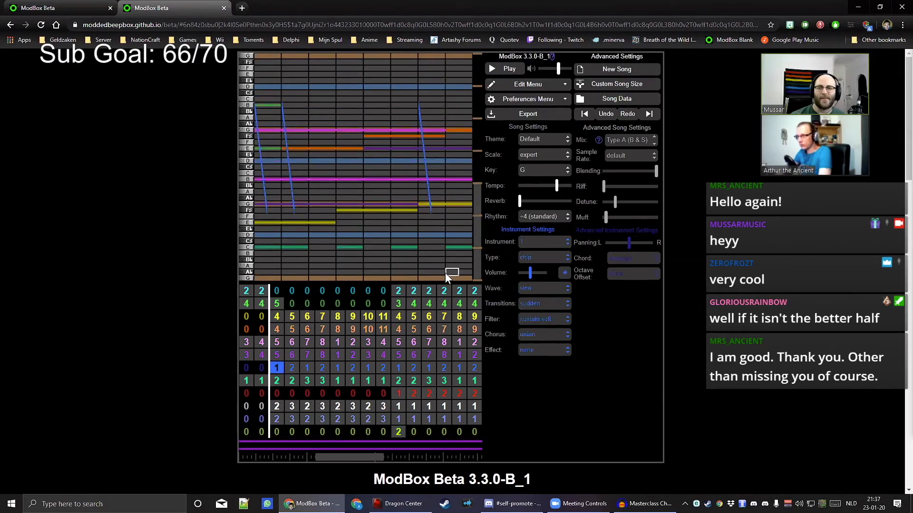
click(276, 316)
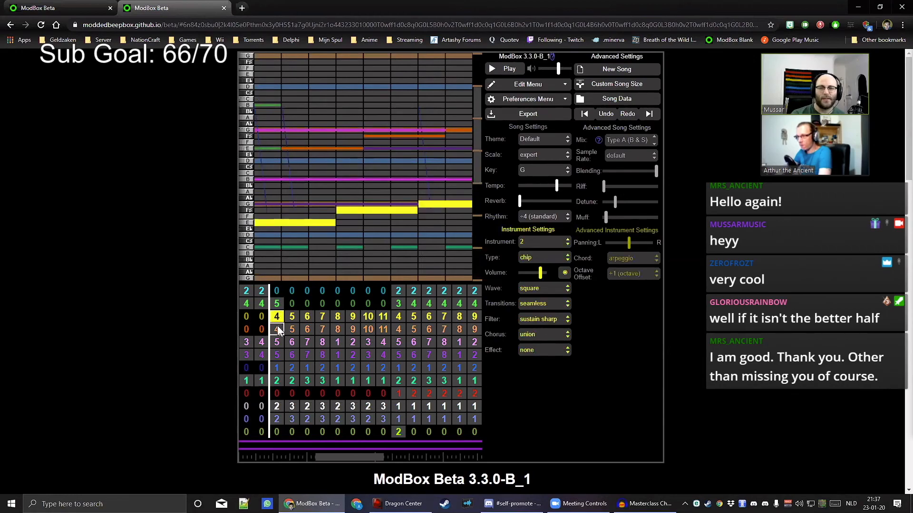
click(278, 329)
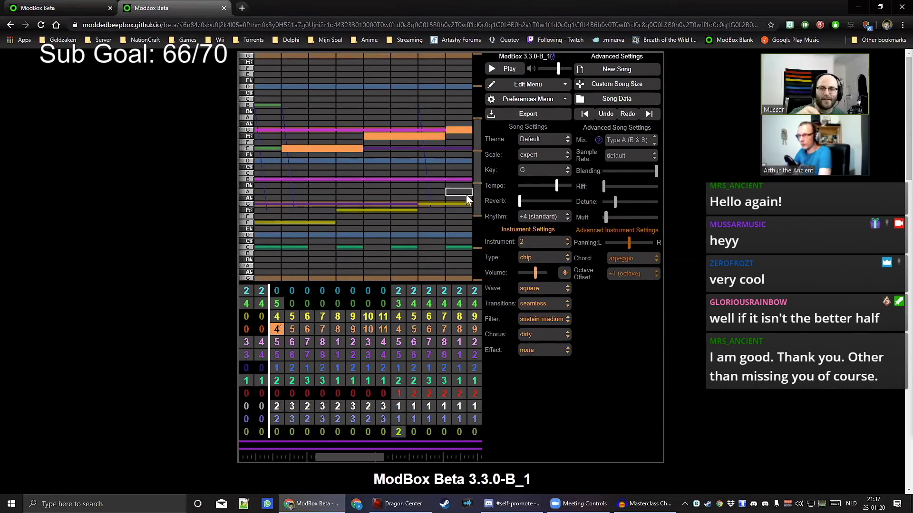
drag(478, 185, 477, 168)
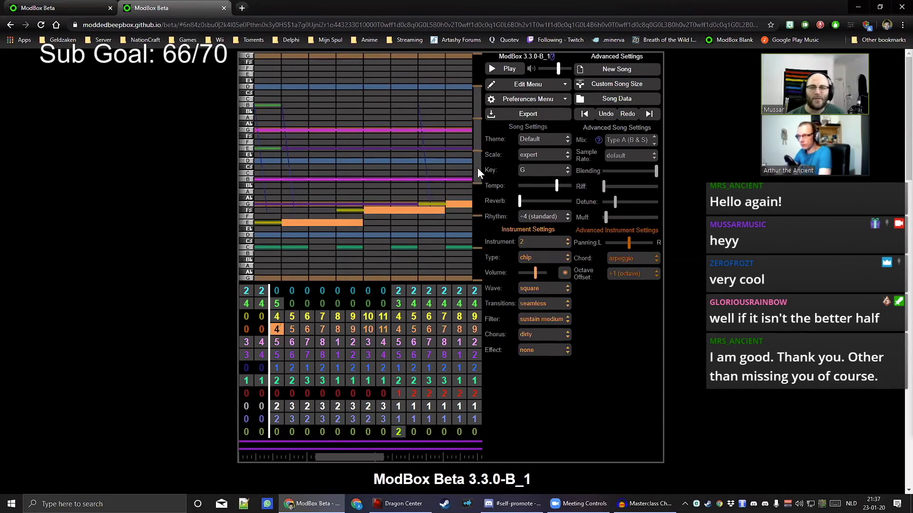
Step through channels 3 and 4's patterns 5–7, finishing on channel 5's pattern 5
click(294, 316)
click(295, 327)
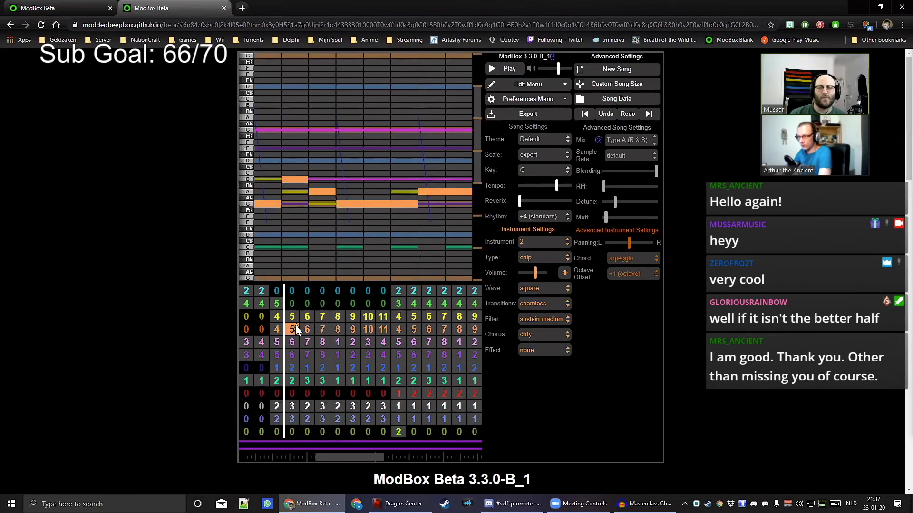
click(307, 327)
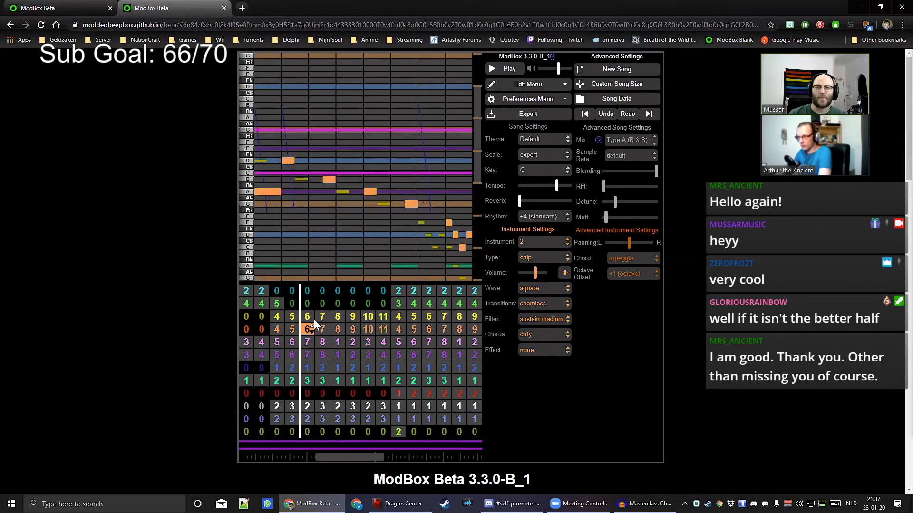
click(321, 317)
click(323, 329)
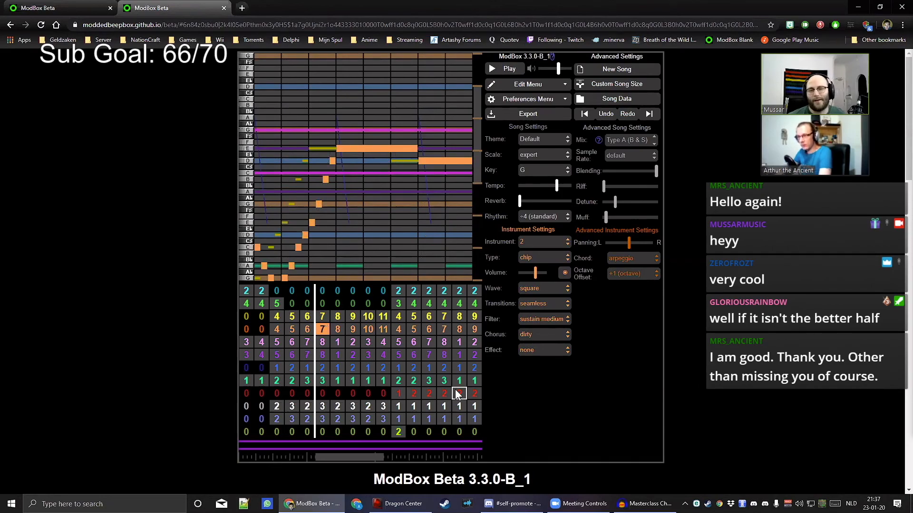
click(278, 342)
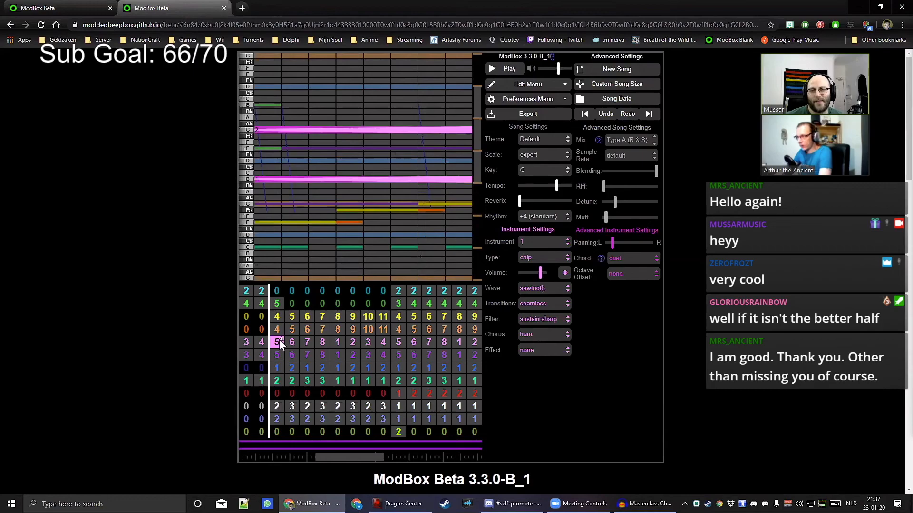
click(276, 343)
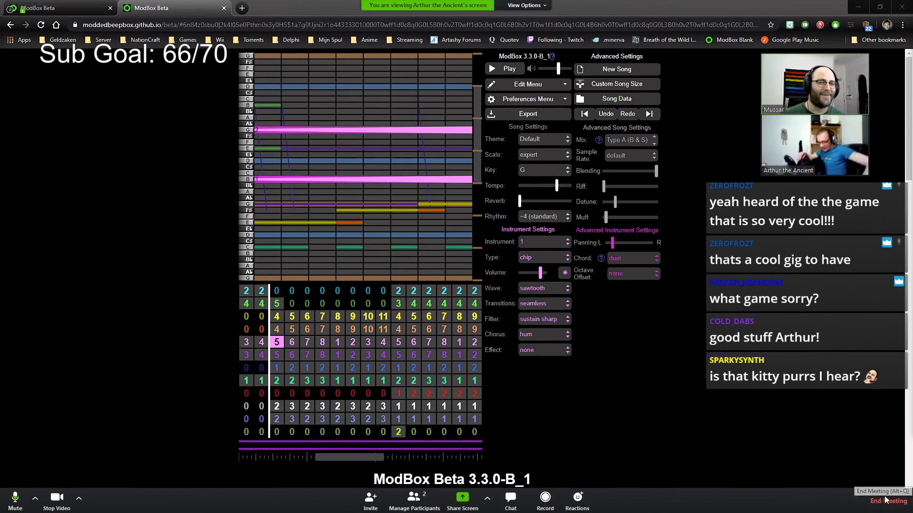
Choose End Meeting, then End Meeting for All to close the shared song view
mouse_move(833, 92)
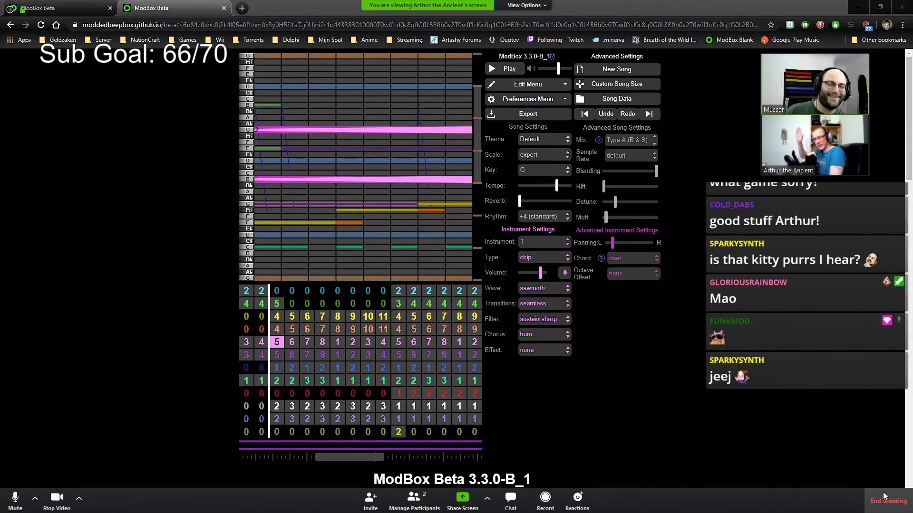
click(887, 508)
click(446, 294)
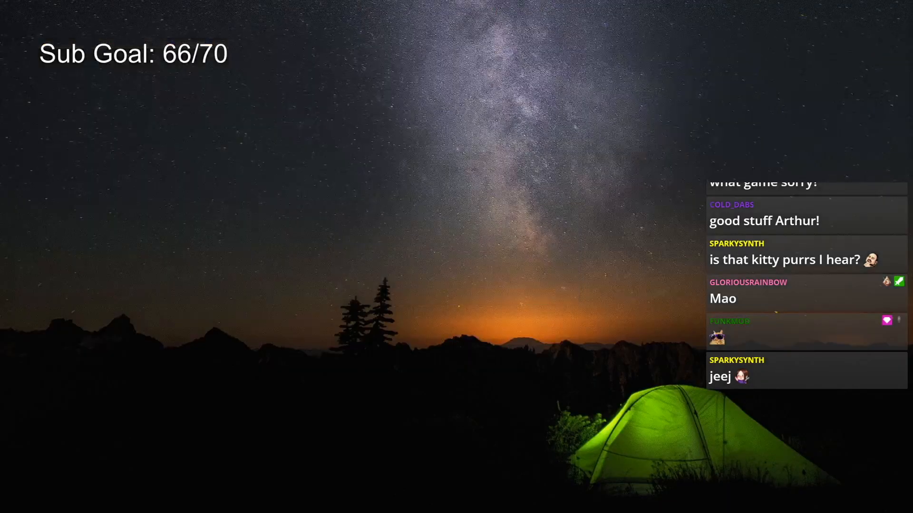